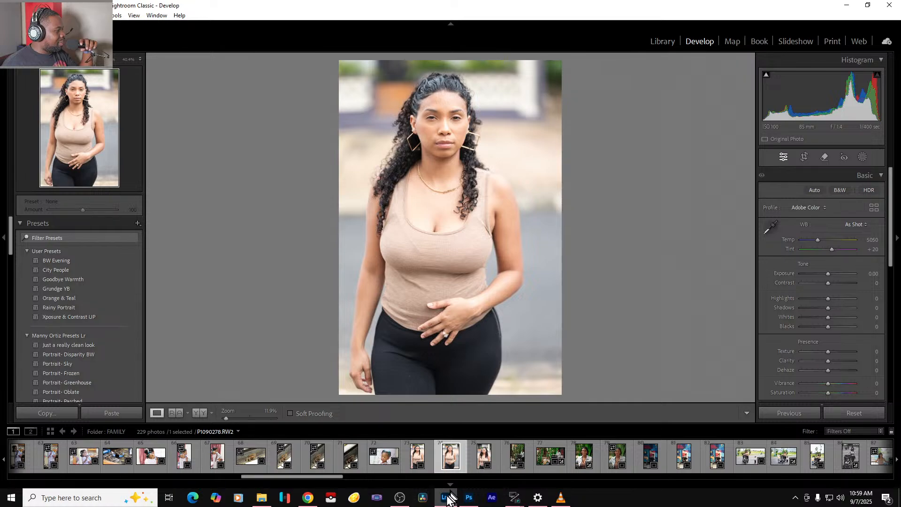
# - Switch to OBS and set the Desktop Audio level to -29.3 dB and the Mic/Aux level to 0.0 dB
pyautogui.moveTo(445, 501)
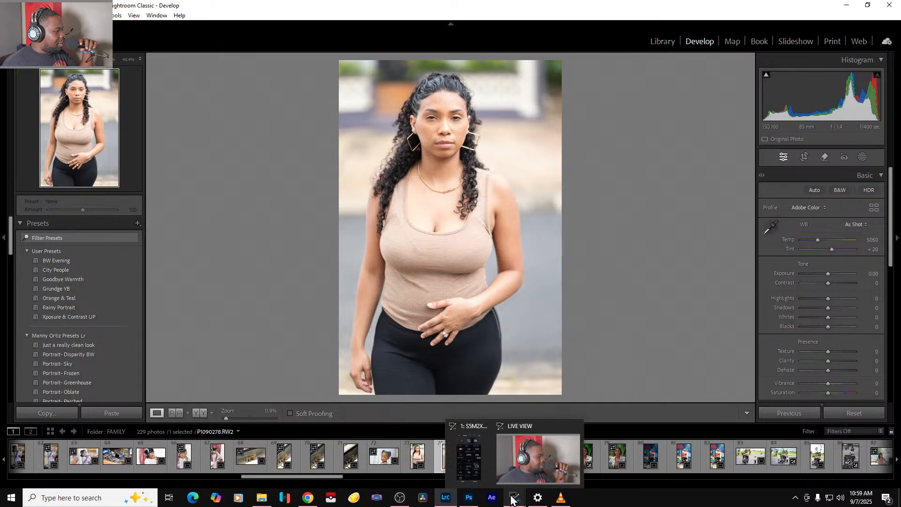
pyautogui.click(400, 498)
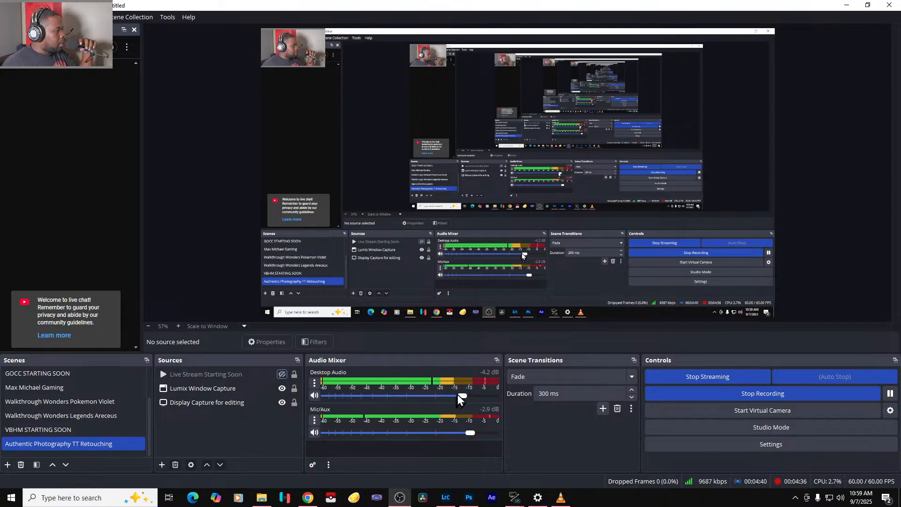
pyautogui.moveTo(461, 396); pyautogui.dragTo(390, 396)
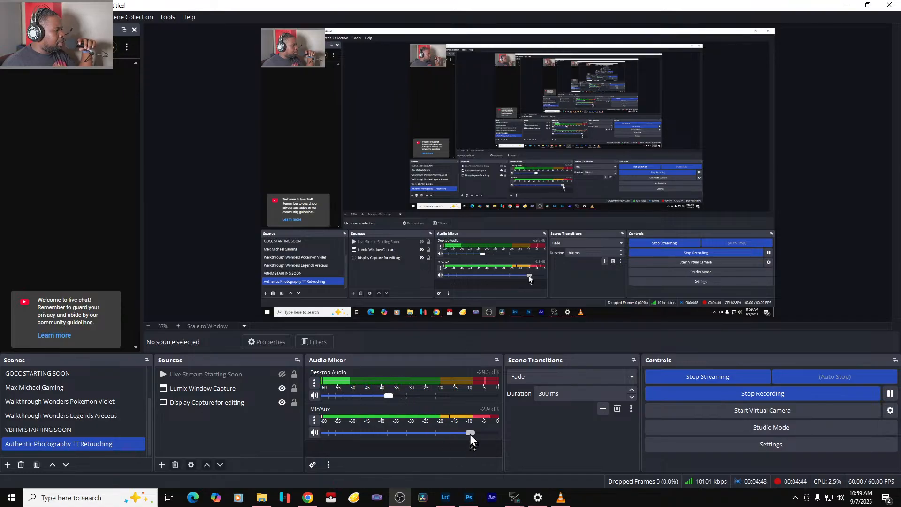
pyautogui.moveTo(470, 433); pyautogui.dragTo(511, 423)
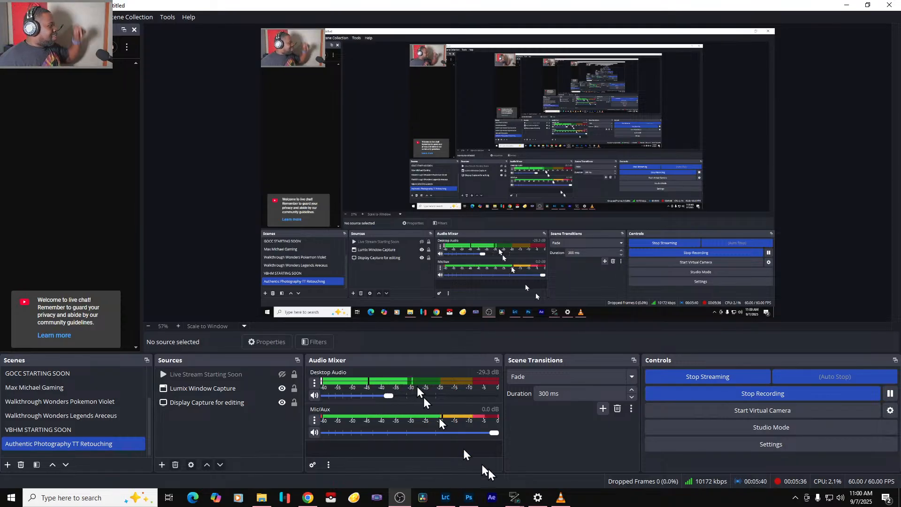
# - Switch to Lightroom Classic and set the portrait's white balance to Auto, comparing it with As Shot
pyautogui.moveTo(445, 500)
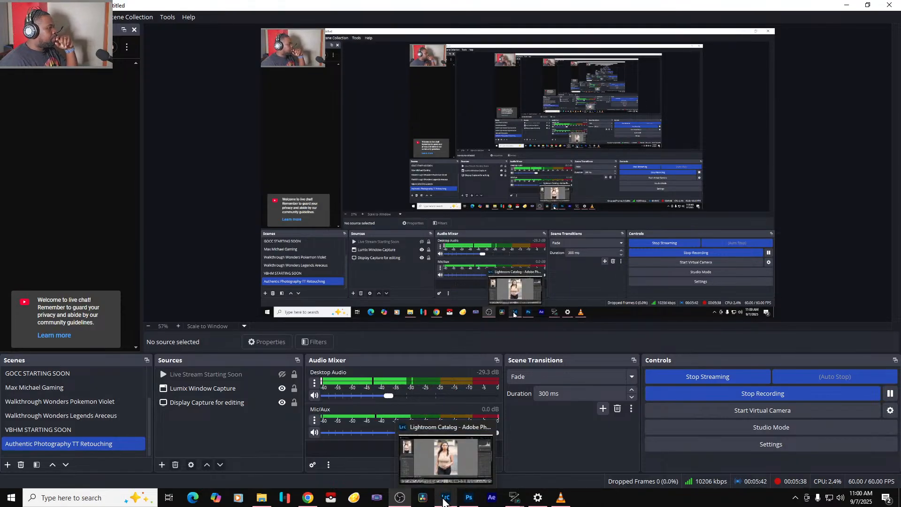
pyautogui.click(445, 498)
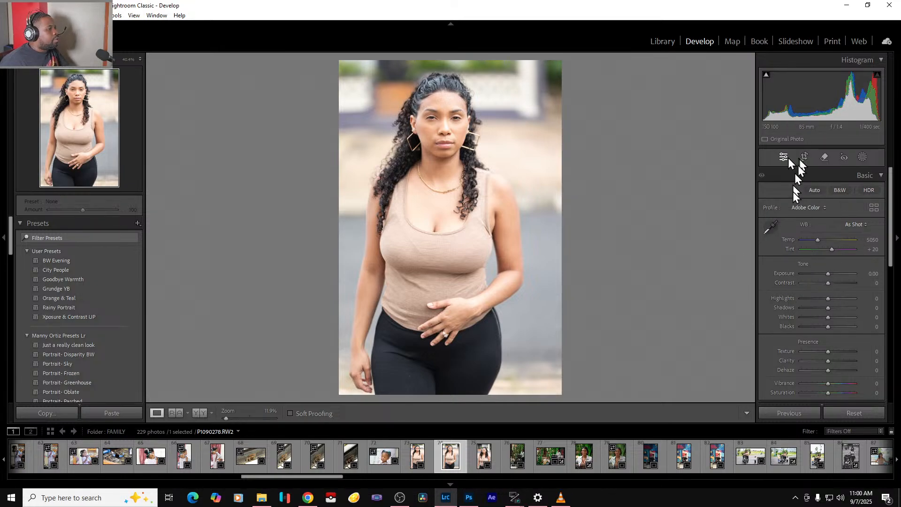
pyautogui.click(854, 226)
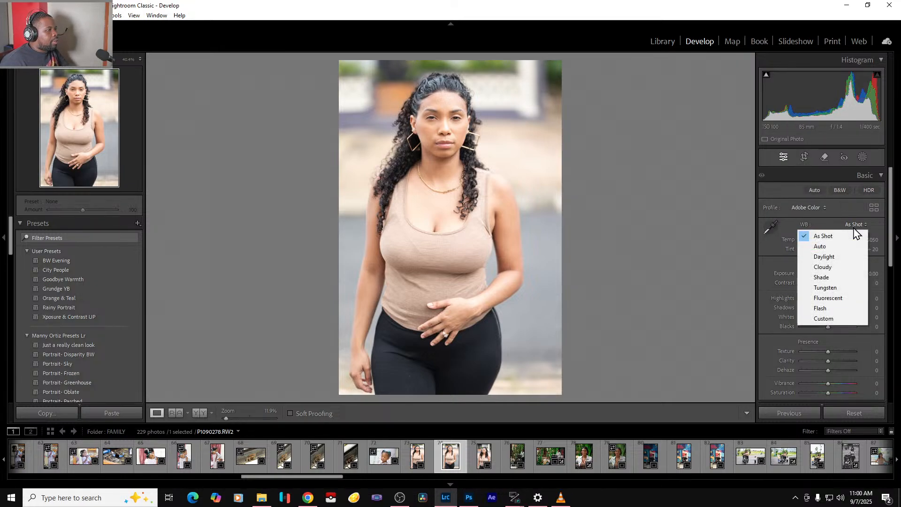
pyautogui.click(820, 247)
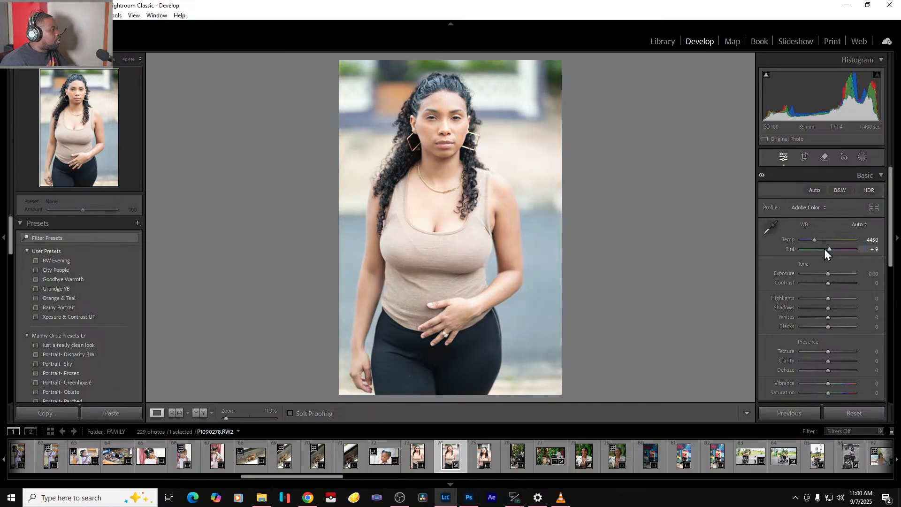
pyautogui.click(856, 226)
pyautogui.click(835, 238)
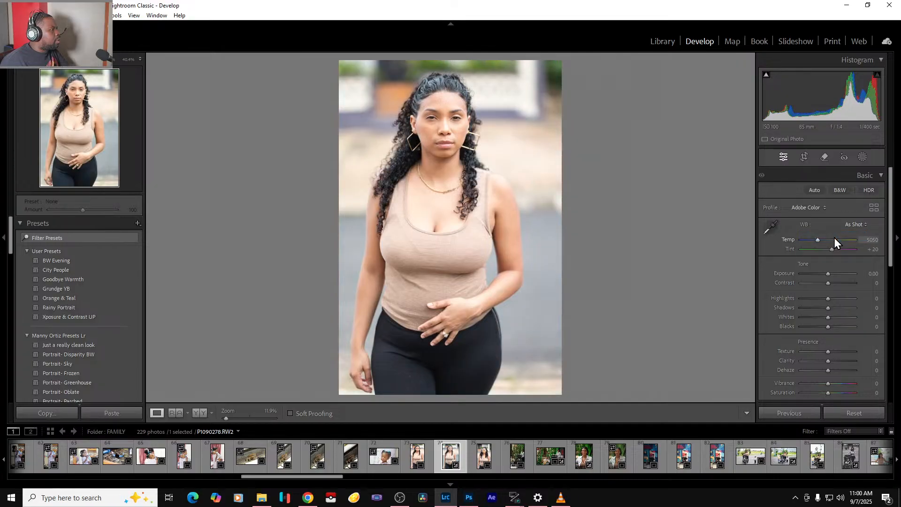
pyautogui.click(855, 227)
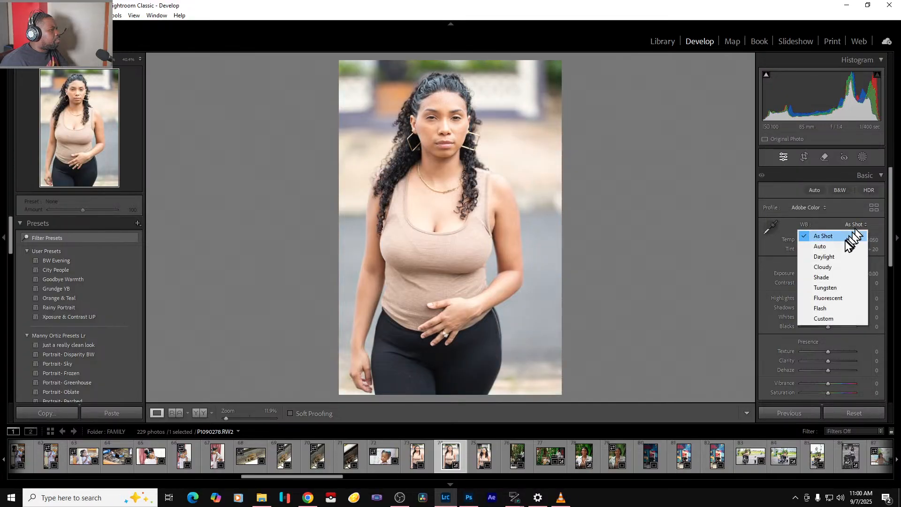
pyautogui.click(841, 243)
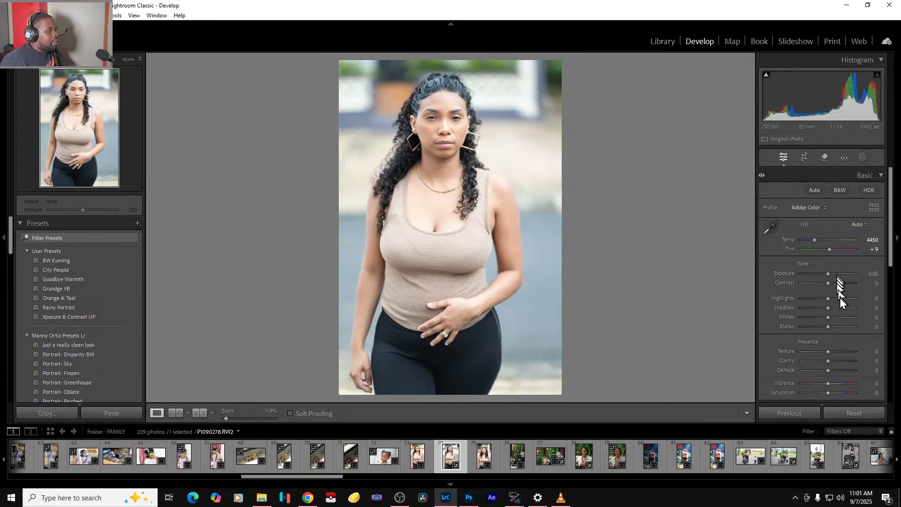
# - Lower the portrait's Highlights to -100 and compare the edit with the original photo
pyautogui.moveTo(827, 300)
pyautogui.mouseDown()
pyautogui.moveTo(800, 299)
pyautogui.moveTo(828, 299)
pyautogui.mouseUp()
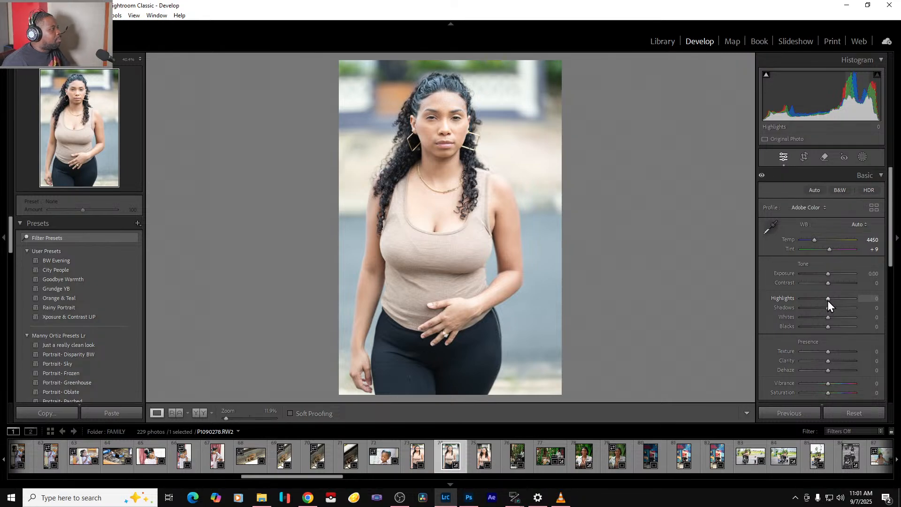
pyautogui.moveTo(828, 300); pyautogui.dragTo(792, 300)
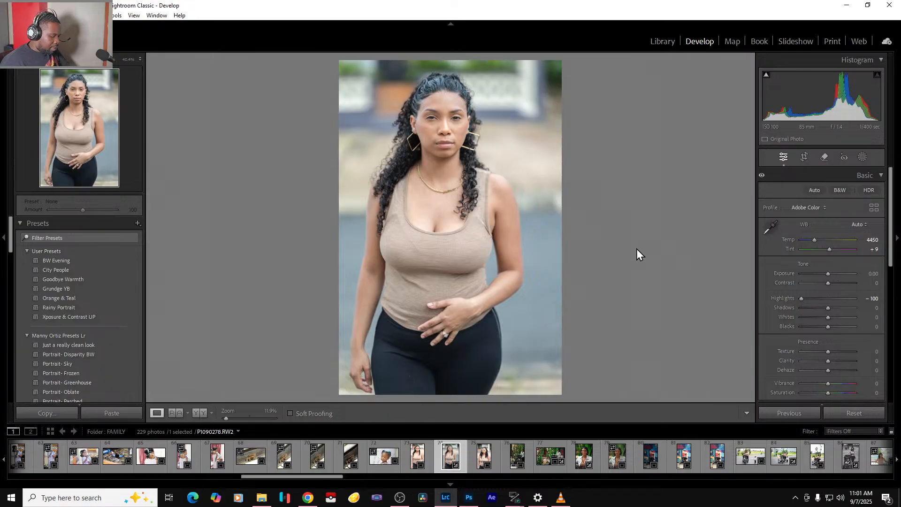
pyautogui.press('\\')
pyautogui.press('\\')
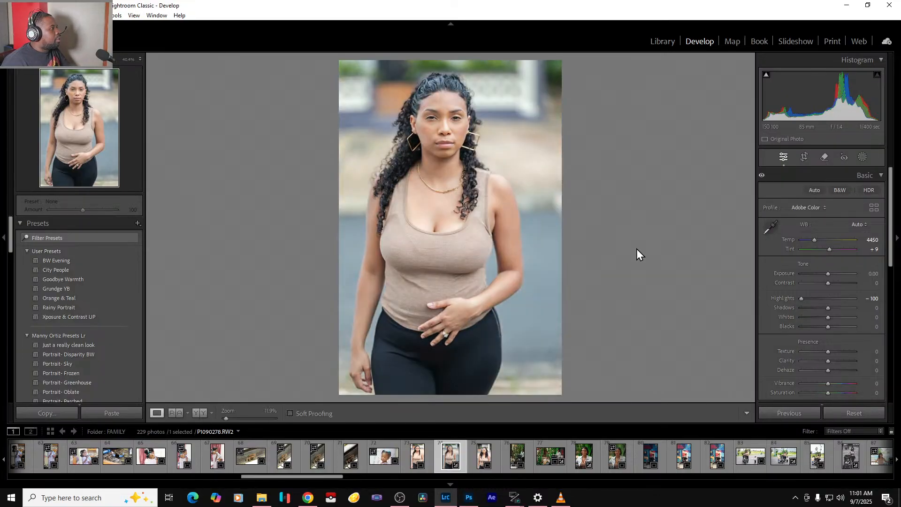
pyautogui.press('\\')
pyautogui.press('\\')
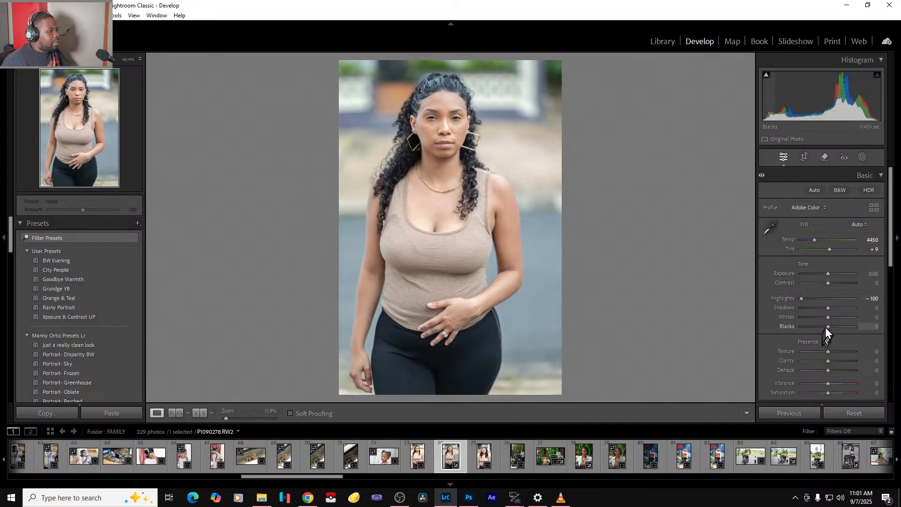
# - Set Whites to -42 and Shadows to +49, checking the edit against the original photo
pyautogui.moveTo(829, 318); pyautogui.dragTo(818, 318)
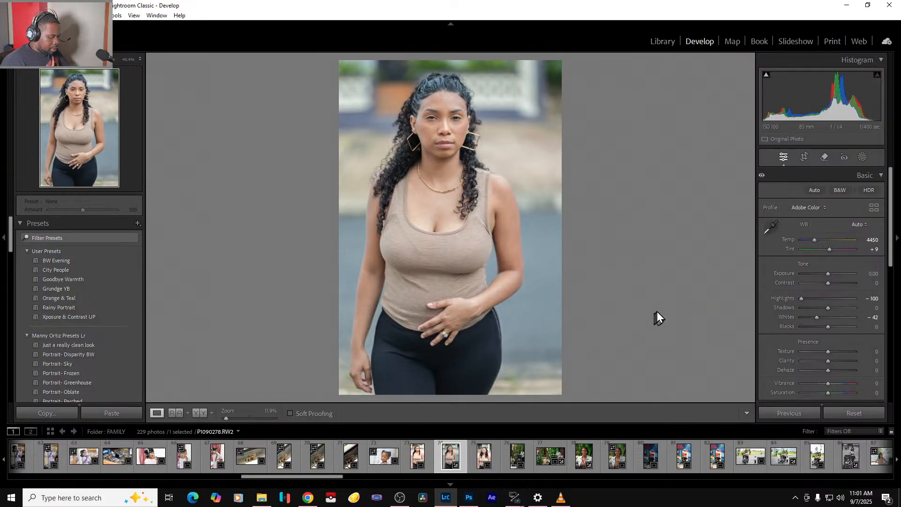
pyautogui.press('\\')
pyautogui.press('\\')
pyautogui.moveTo(828, 308); pyautogui.dragTo(841, 308)
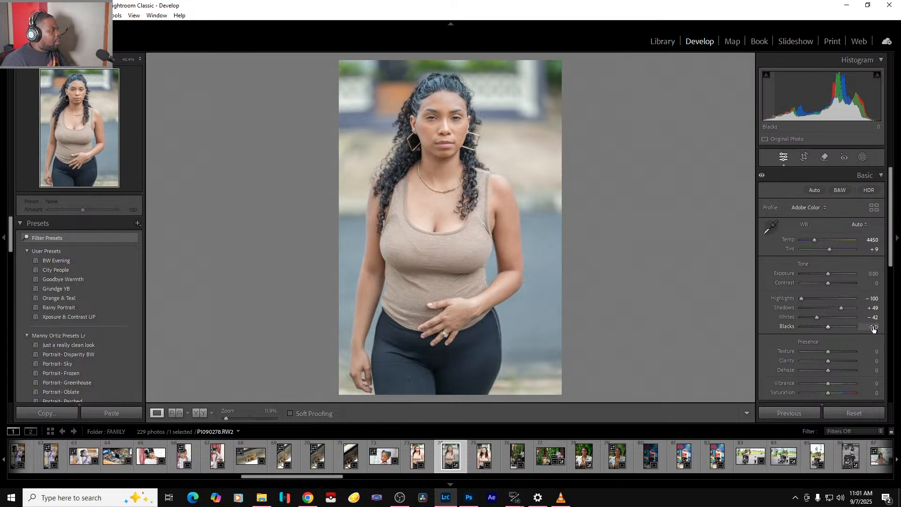
# - Enable Remove Chromatic Aberration in the lens corrections and set the Upright transform to Auto
pyautogui.scroll(-10, 873, 328)
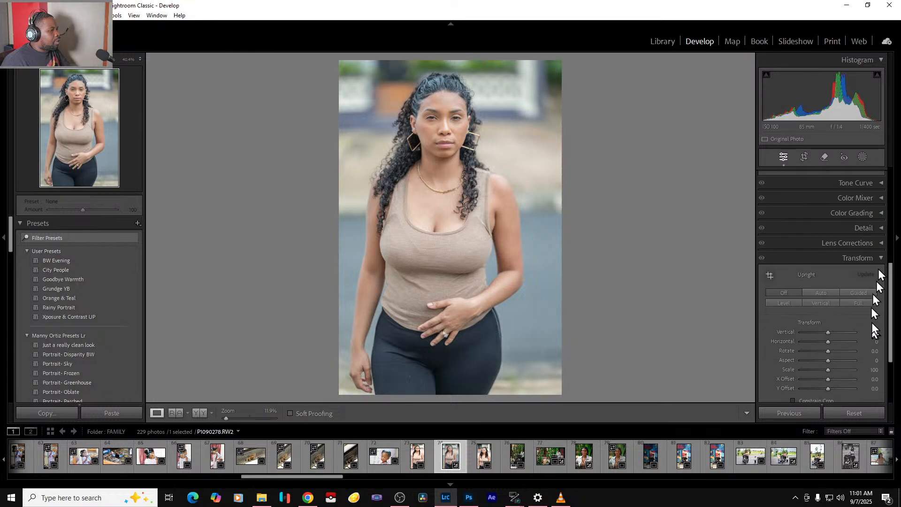
pyautogui.click(880, 242)
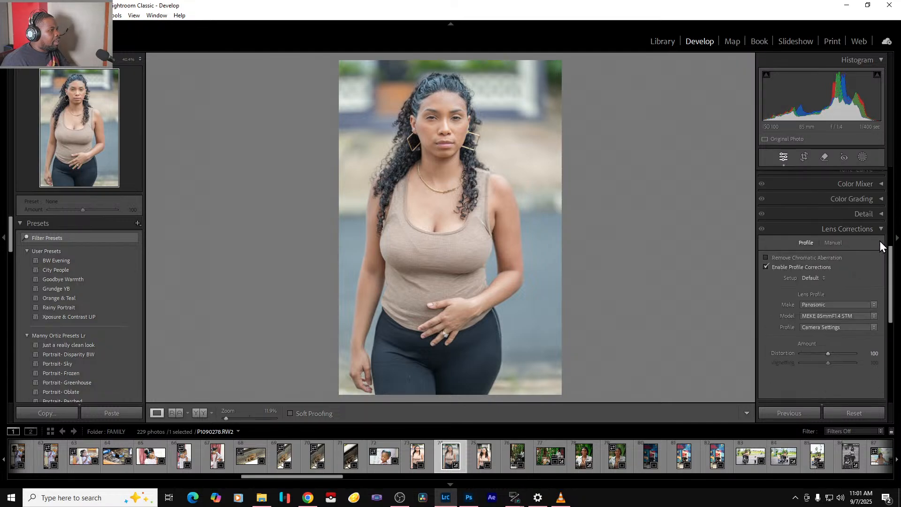
pyautogui.click(796, 259)
pyautogui.click(880, 229)
pyautogui.click(825, 280)
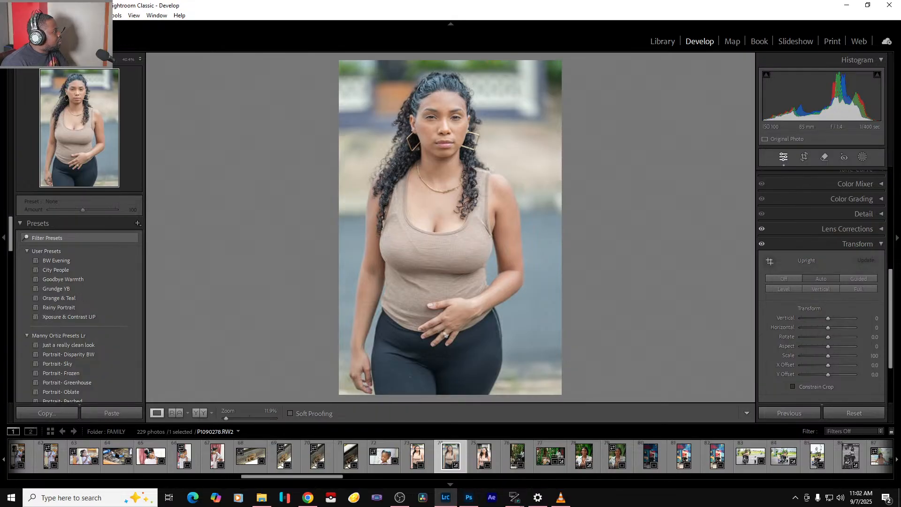
# - Open the export settings for the photo and browse to the 2025 pictures folder for a new export destination
pyautogui.click(9, 15)
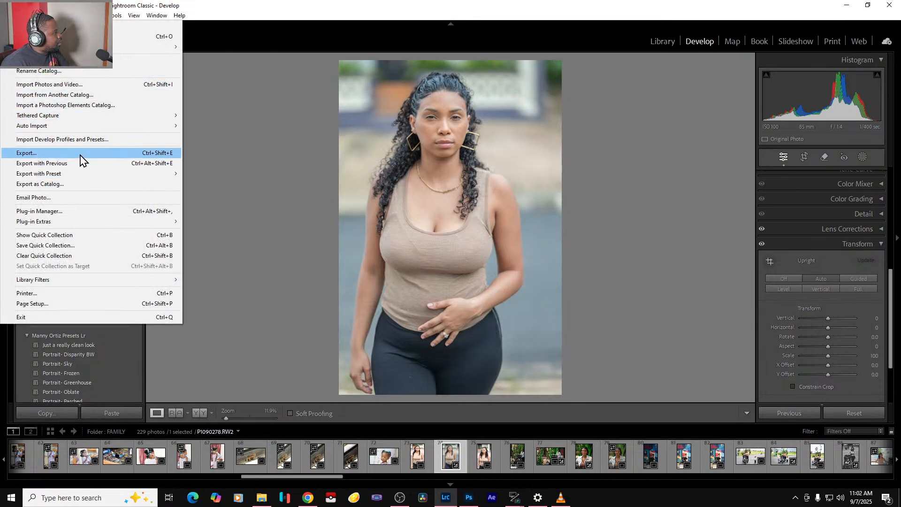
pyautogui.click(79, 155)
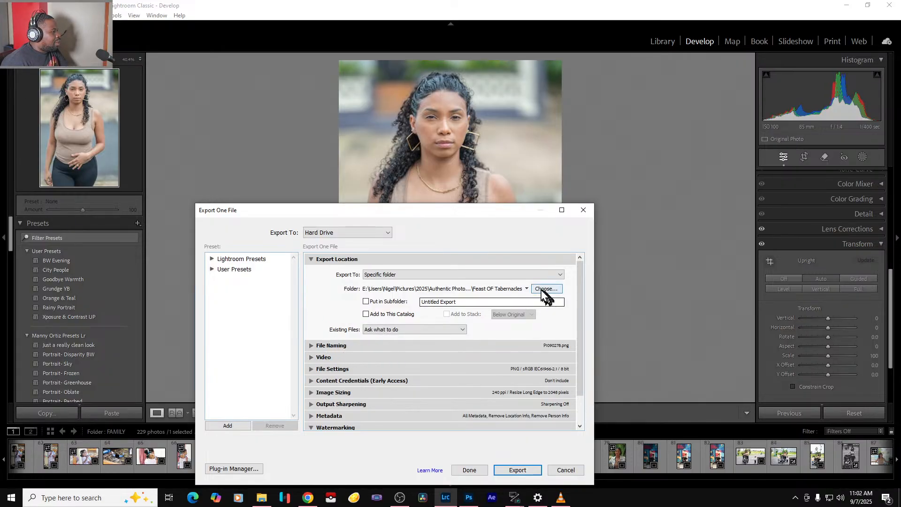
pyautogui.click(527, 290)
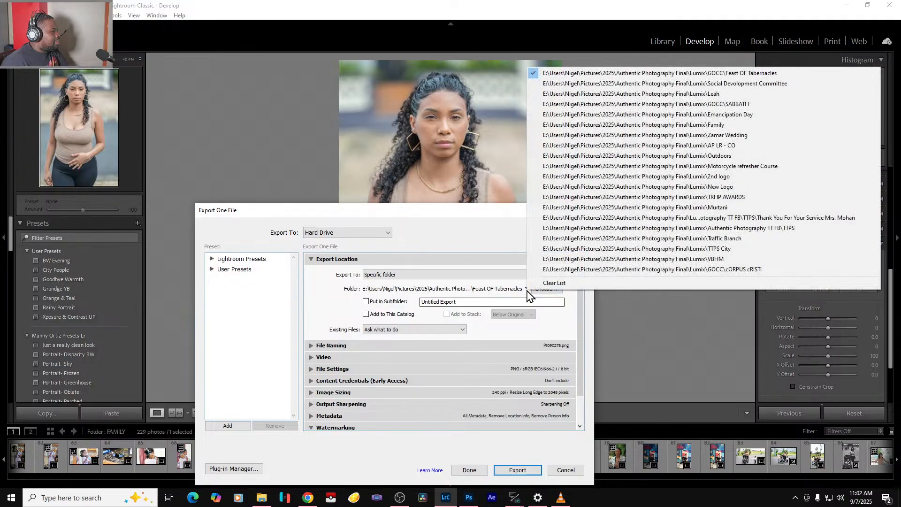
pyautogui.click(544, 295)
pyautogui.click(535, 288)
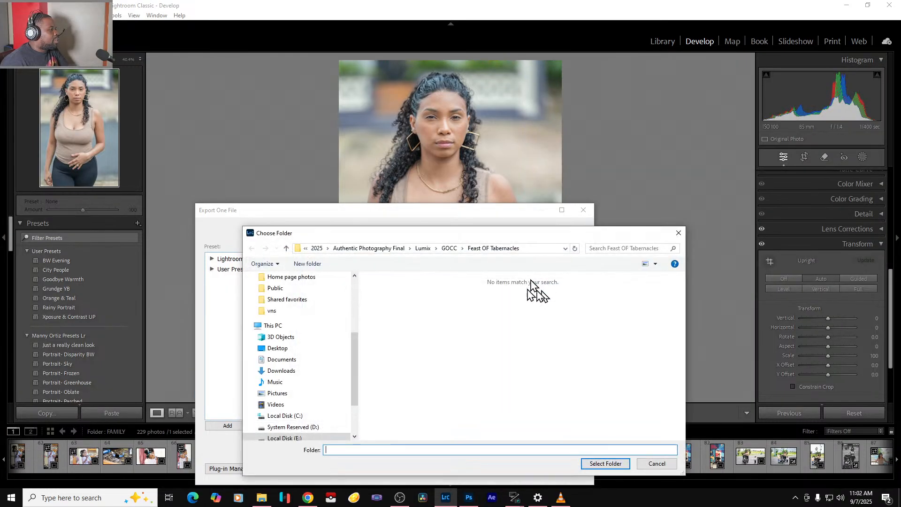
pyautogui.click(418, 249)
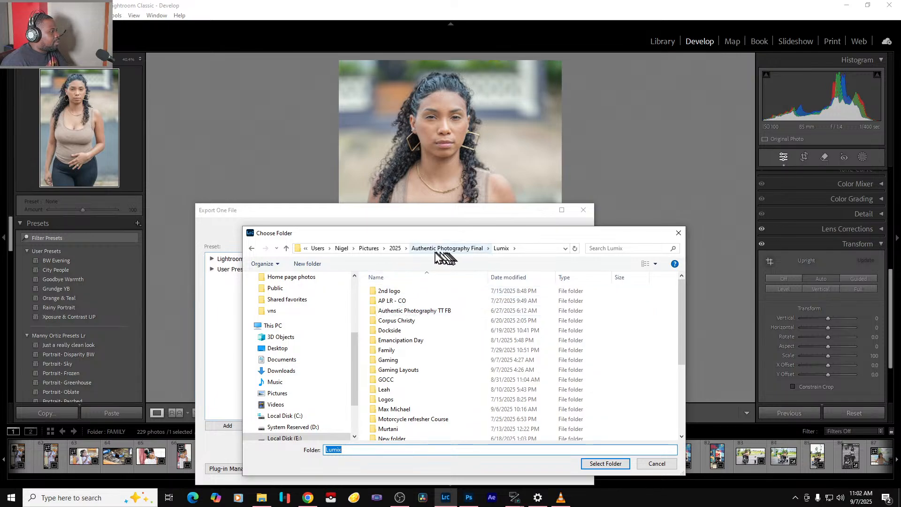
pyautogui.click(396, 249)
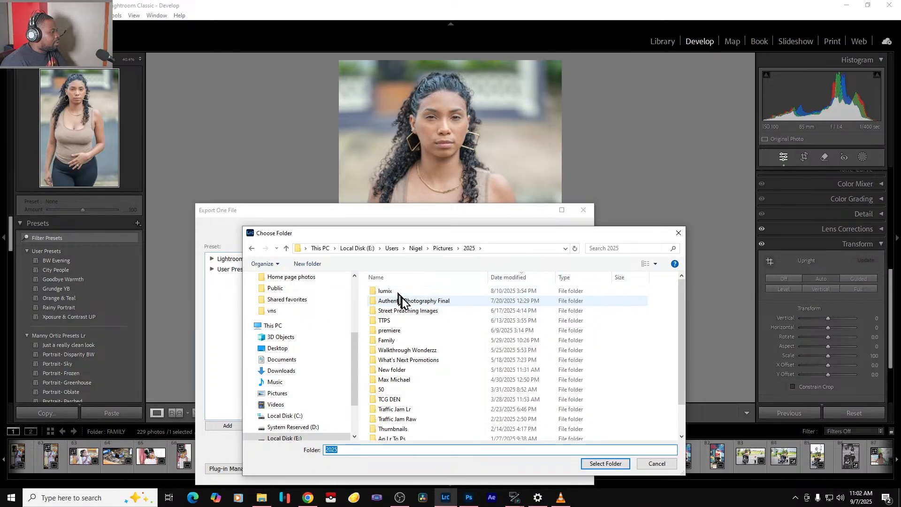
# - Look through the lumix and Ap Lr To Ps folders within the 2025 pictures folder for a suitable export destination
pyautogui.scroll(-1, 446, 380)
pyautogui.scroll(1, 448, 386)
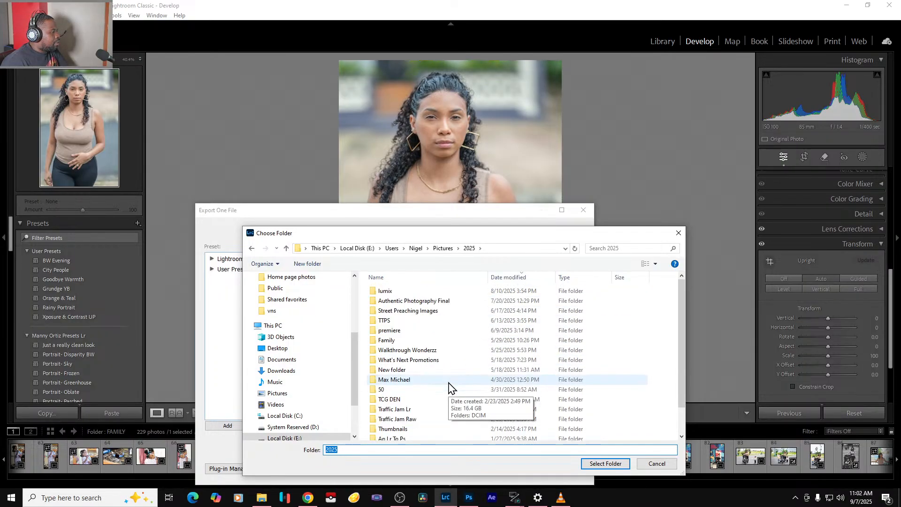
pyautogui.click(398, 294)
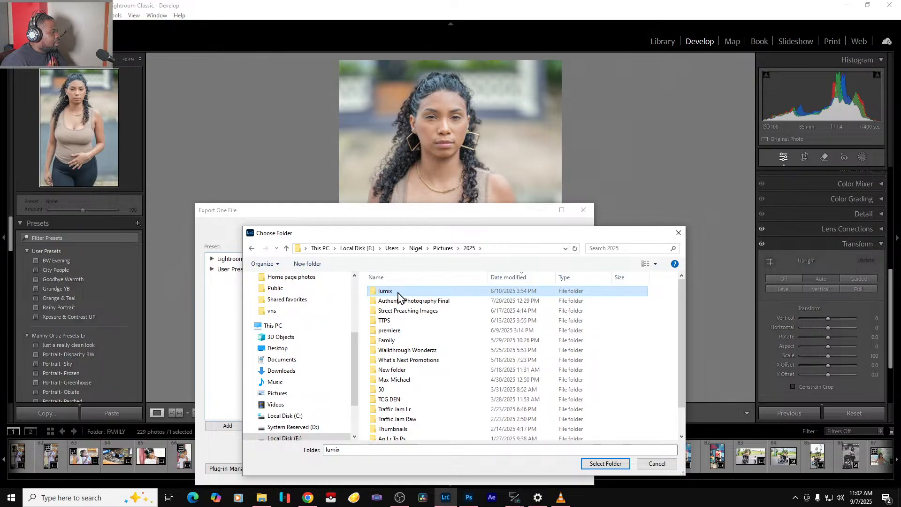
pyautogui.doubleClick(398, 294)
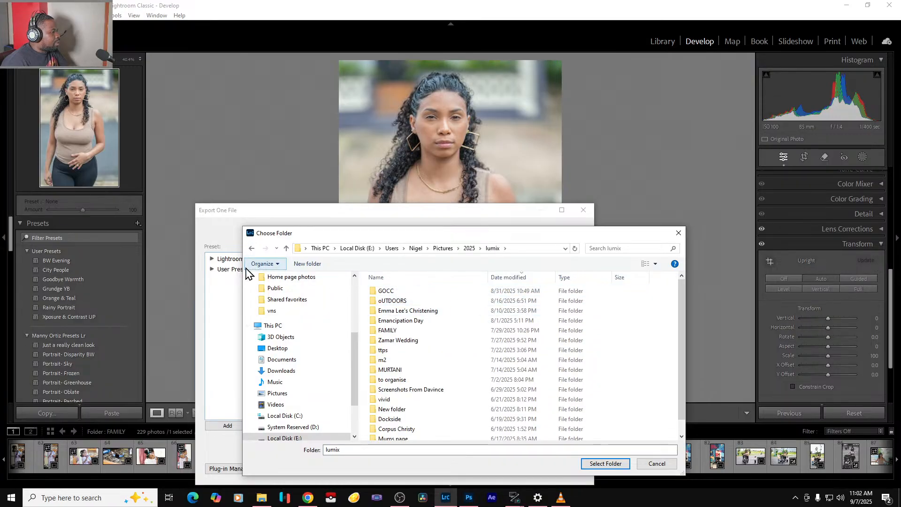
pyautogui.click(443, 248)
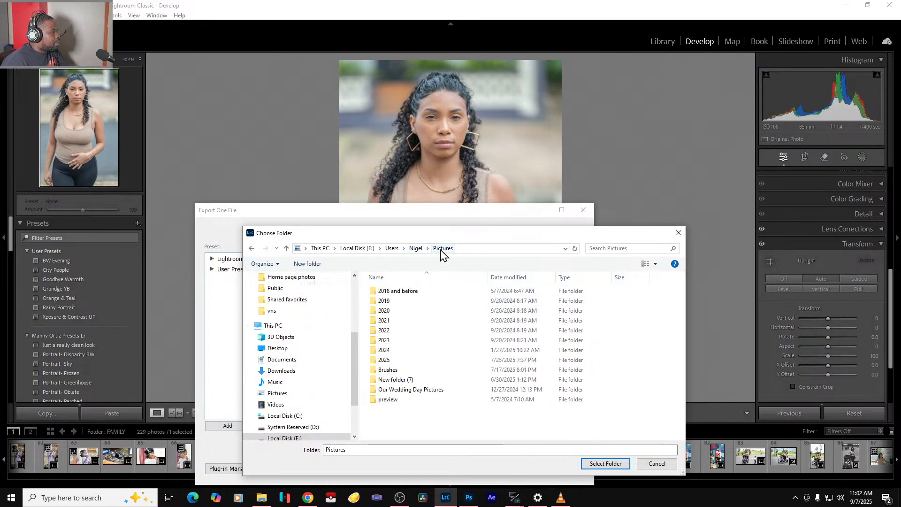
pyautogui.doubleClick(391, 360)
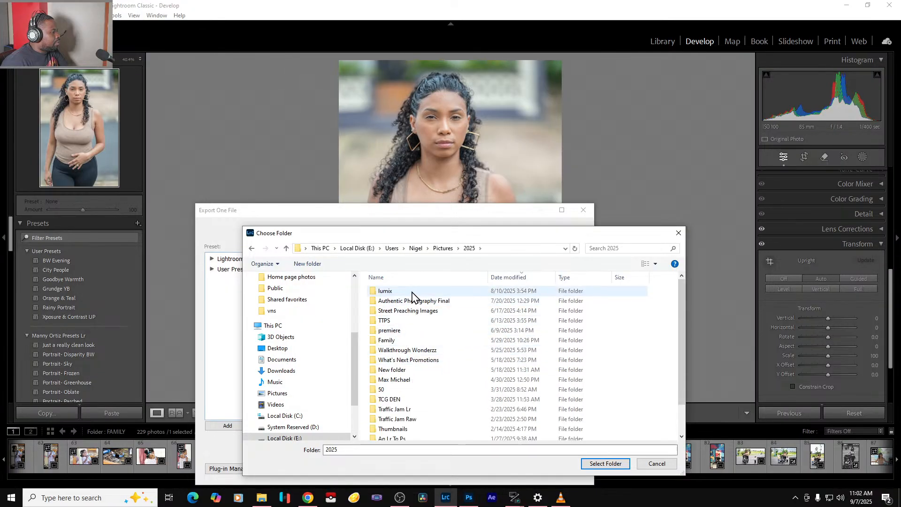
pyautogui.scroll(-2, 424, 378)
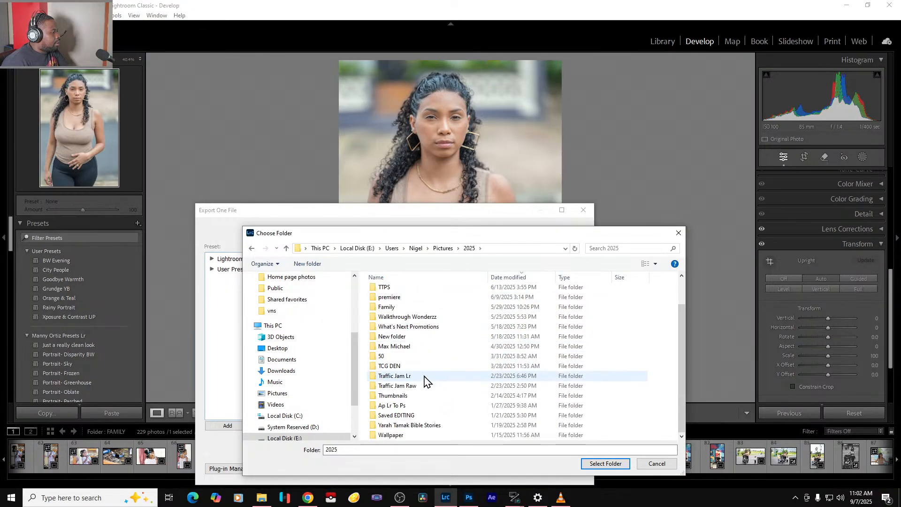
pyautogui.click(407, 406)
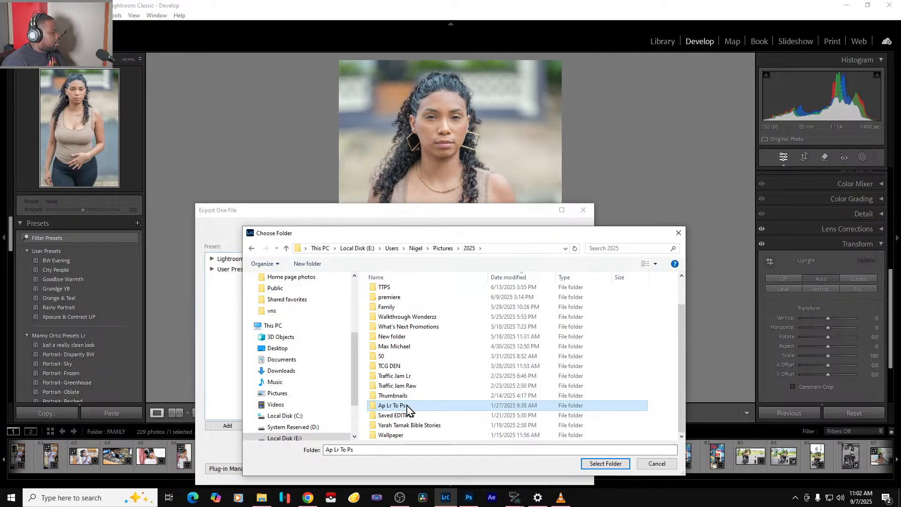
pyautogui.doubleClick(407, 407)
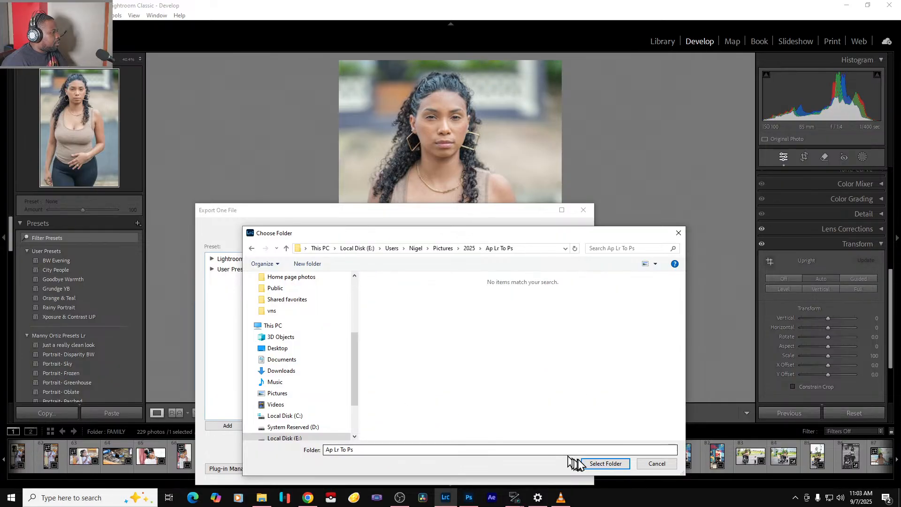
pyautogui.click(252, 249)
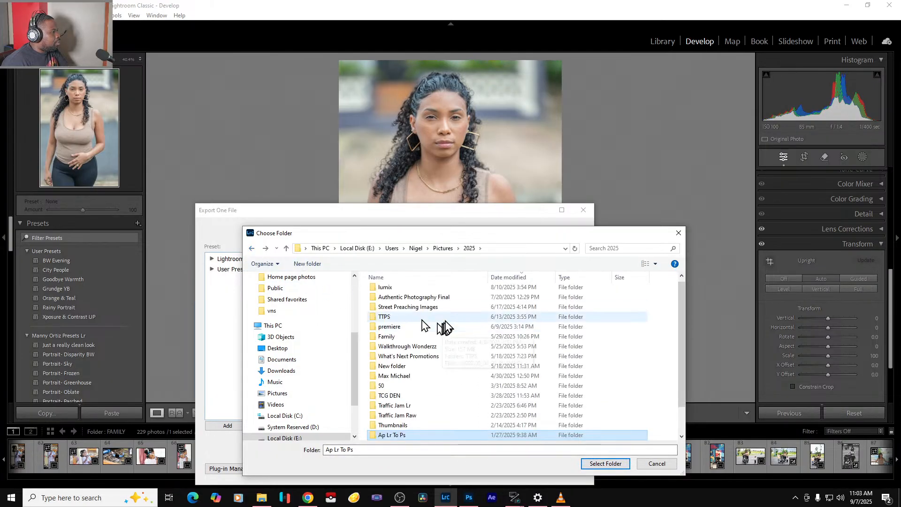
# - Create a new folder named "AP Lr To Ps" inside the lumix folder and choose it as the export destination
pyautogui.doubleClick(428, 290)
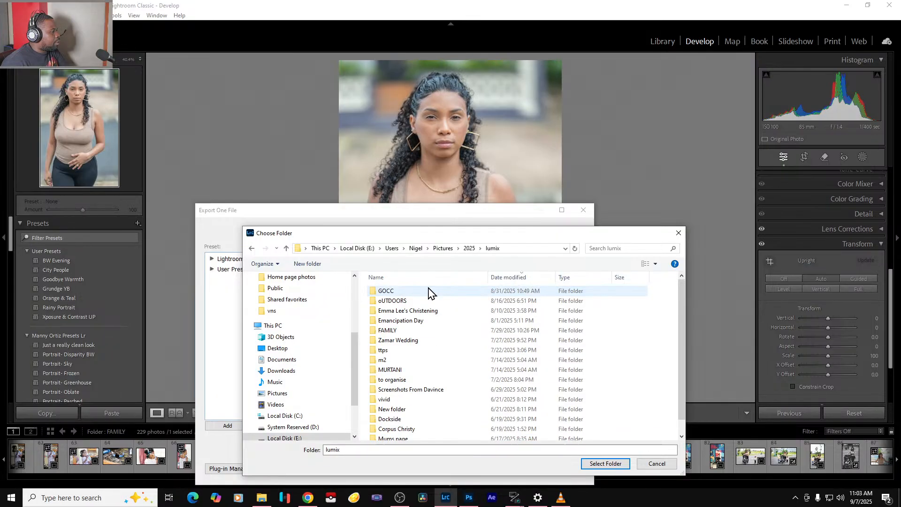
pyautogui.rightClick(622, 369)
pyautogui.moveTo(593, 454)
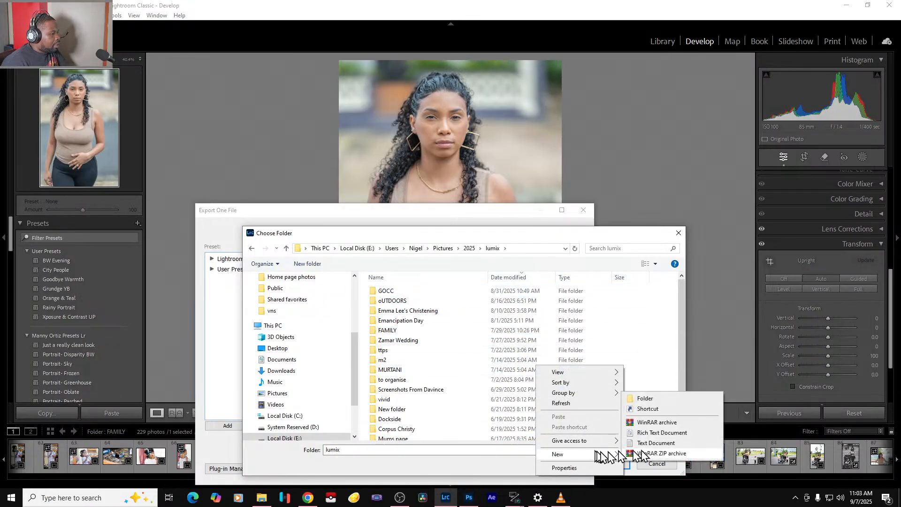
pyautogui.click(664, 400)
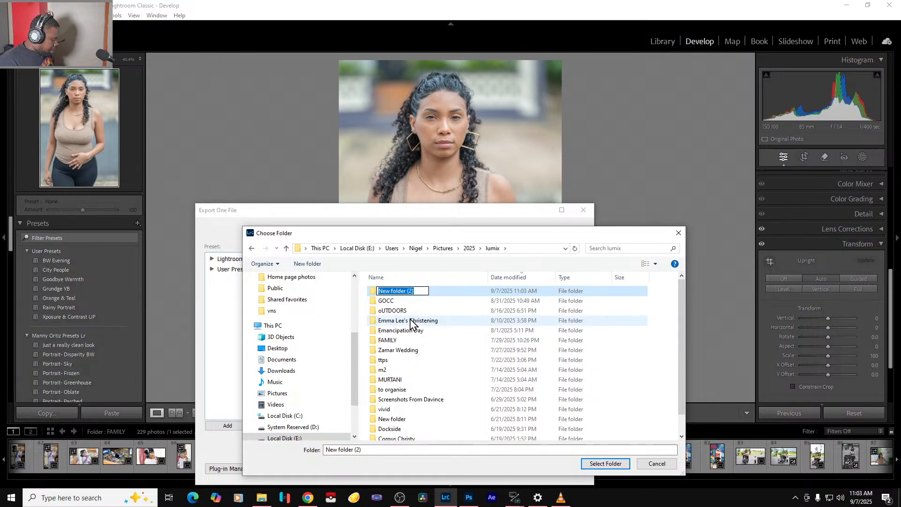
pyautogui.write('AP ')
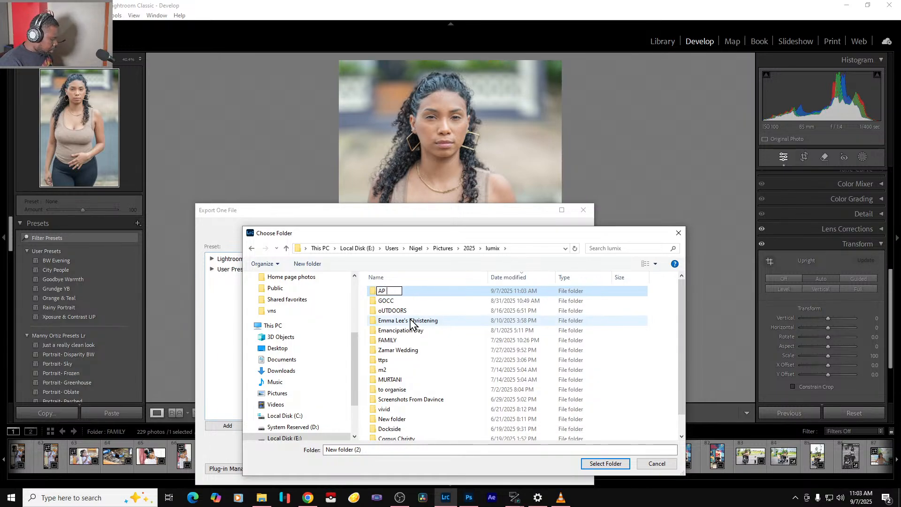
pyautogui.write('Lr To')
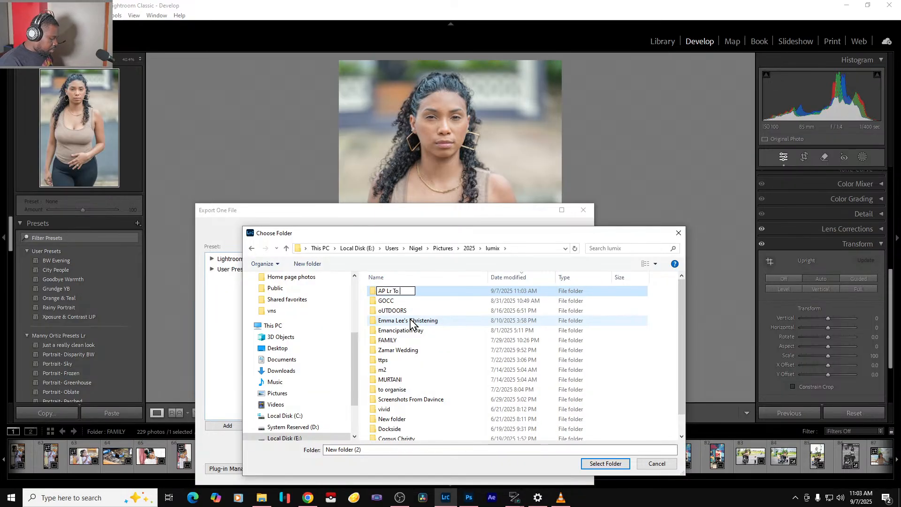
pyautogui.write(' Ps')
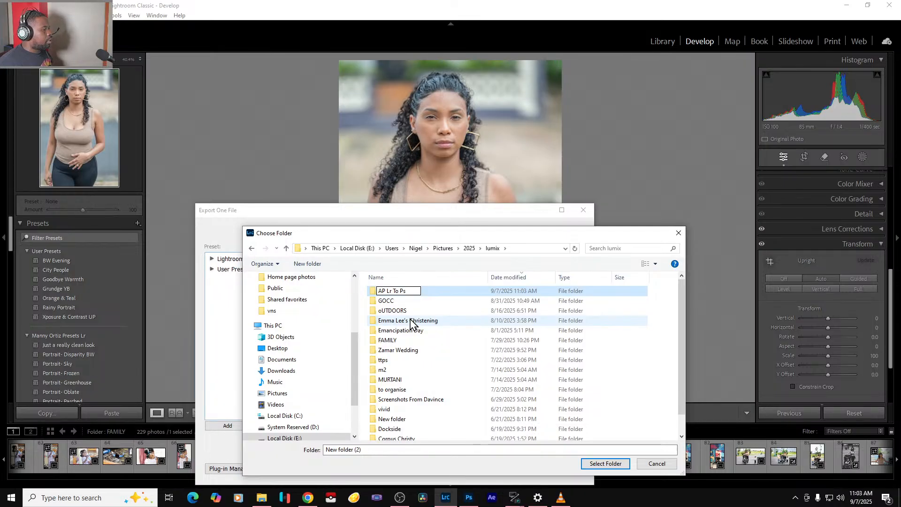
pyautogui.press('Return')
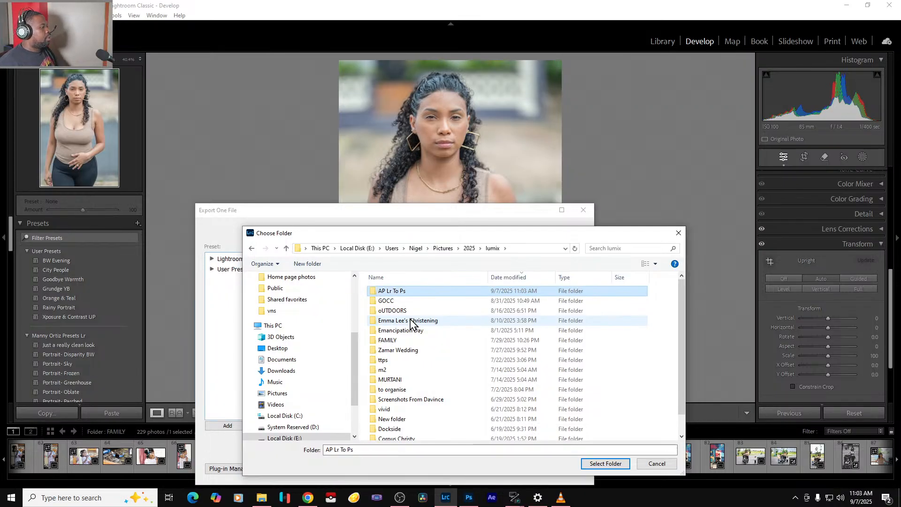
pyautogui.click(605, 464)
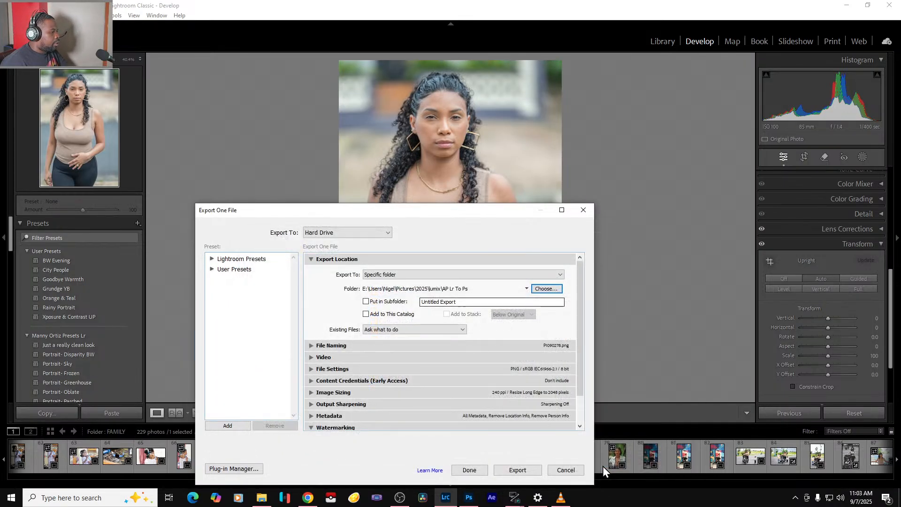
# - Set the export's image format to TIFF in the file settings
pyautogui.click(312, 369)
pyautogui.click(388, 385)
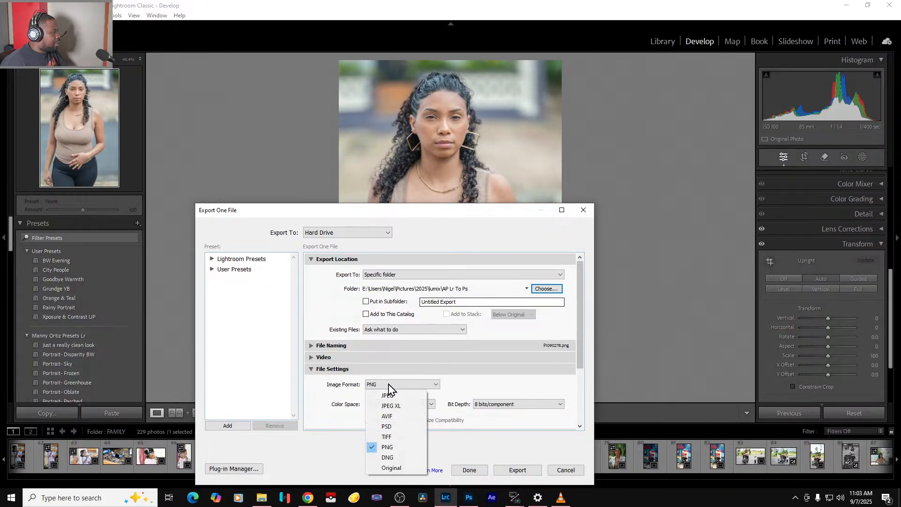
pyautogui.click(399, 437)
pyautogui.click(311, 370)
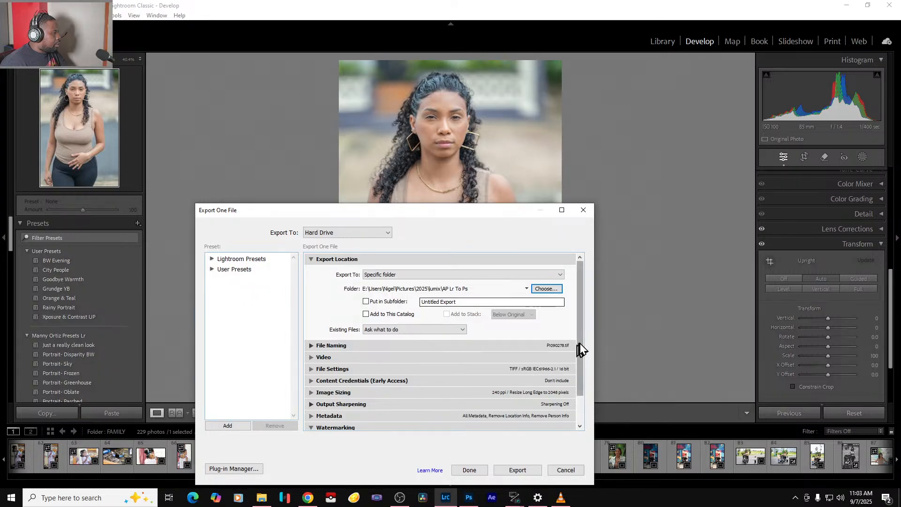
# - Export the photo with both Resize to Fit and the watermark turned off
pyautogui.scroll(-2, 580, 348)
pyautogui.click(311, 366)
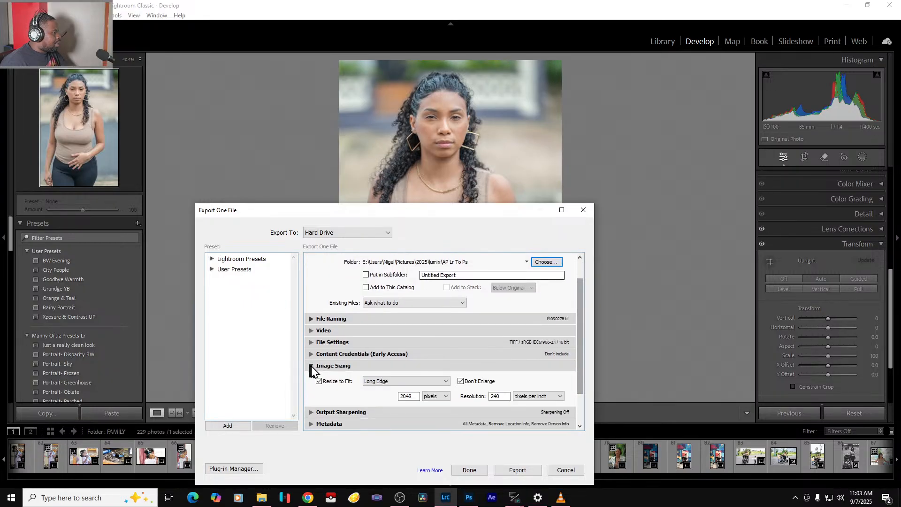
pyautogui.click(320, 381)
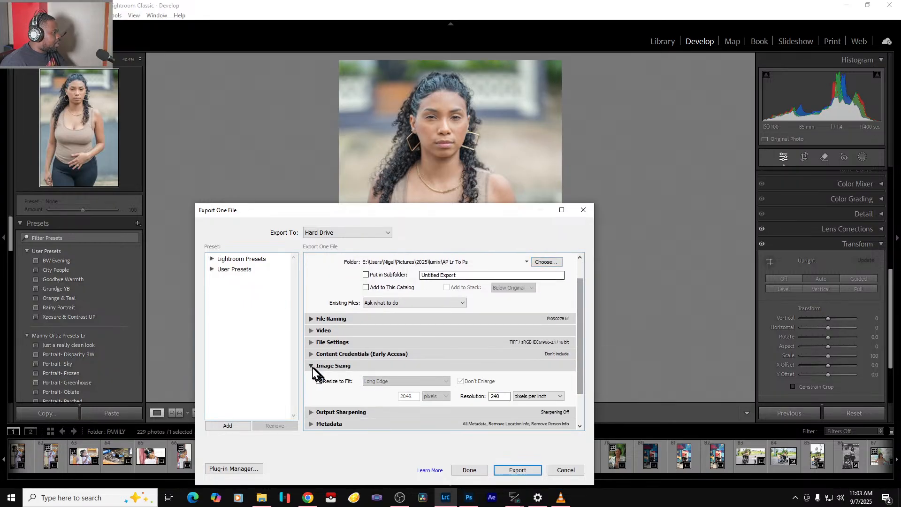
pyautogui.click(311, 366)
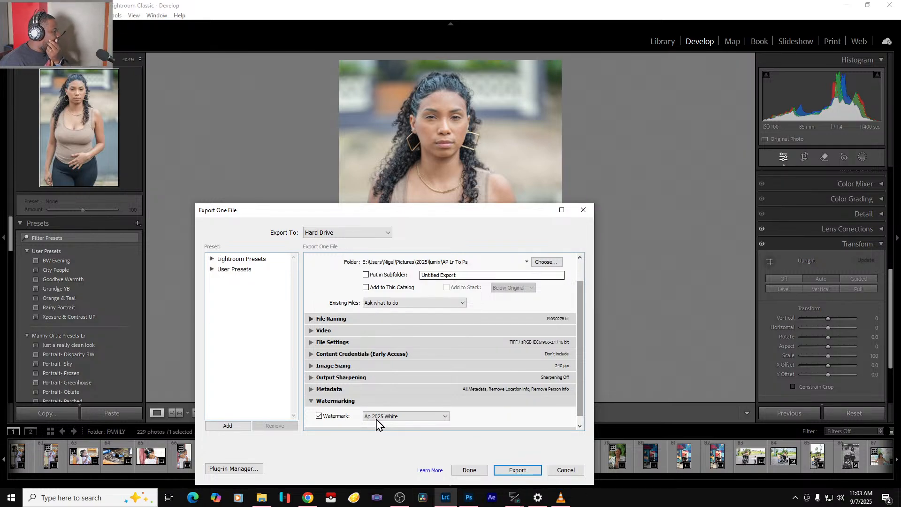
pyautogui.click(336, 417)
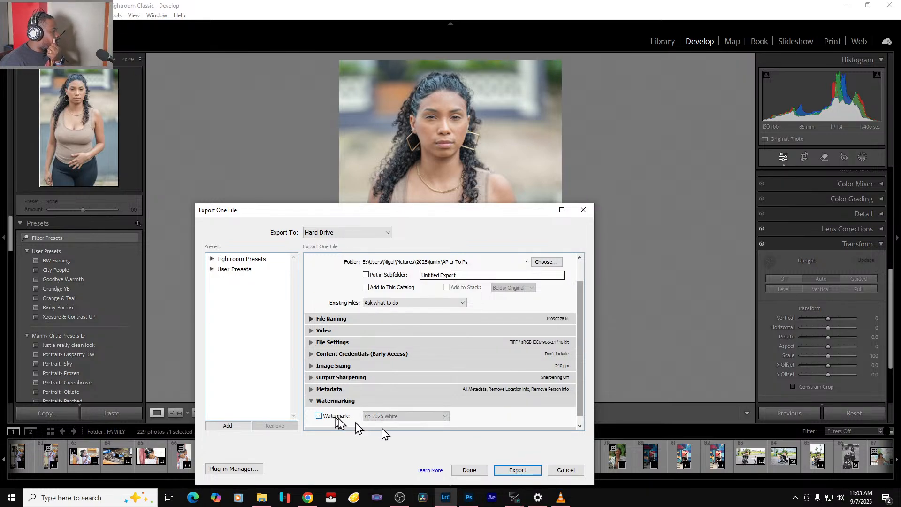
pyautogui.click(516, 471)
# - Select the denim-jacket portrait P1090282.RW2 for editing, checking its crop and comparing it with the neighbouring photos
pyautogui.click(577, 457)
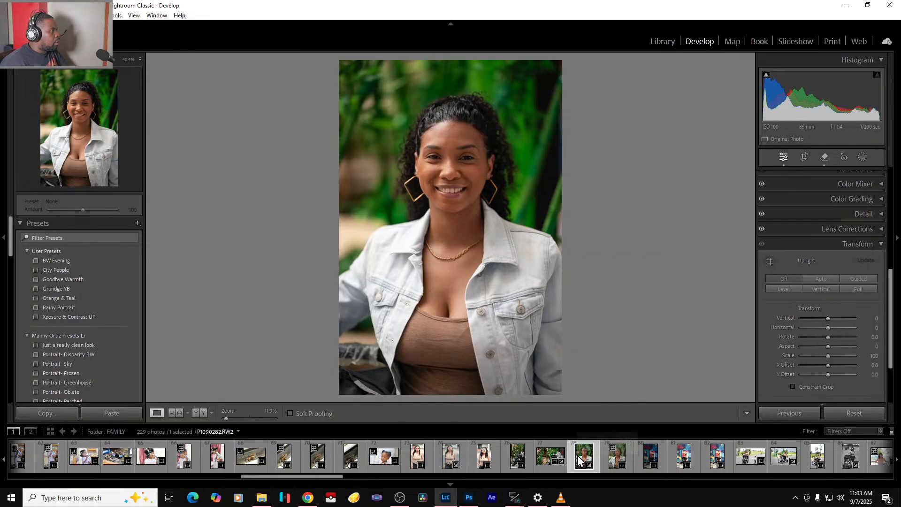
pyautogui.click(446, 162)
pyautogui.click(447, 163)
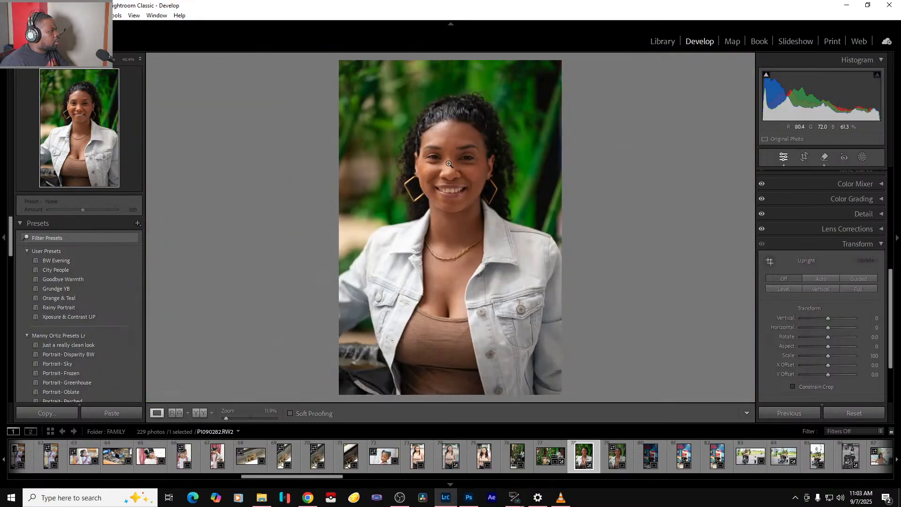
pyautogui.click(801, 158)
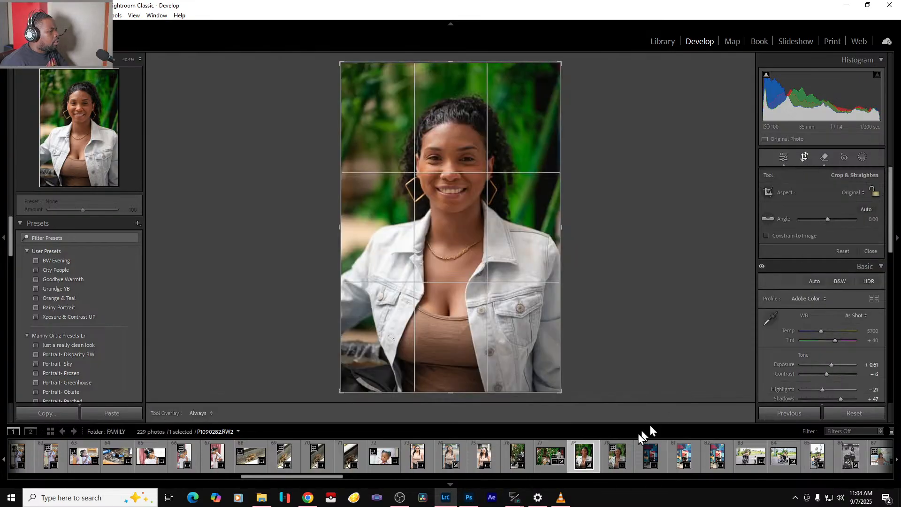
pyautogui.click(613, 459)
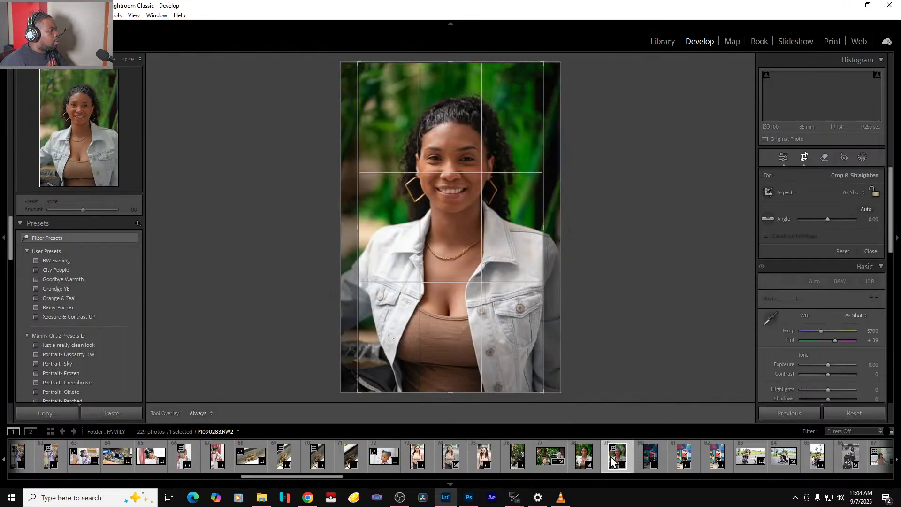
pyautogui.click(557, 458)
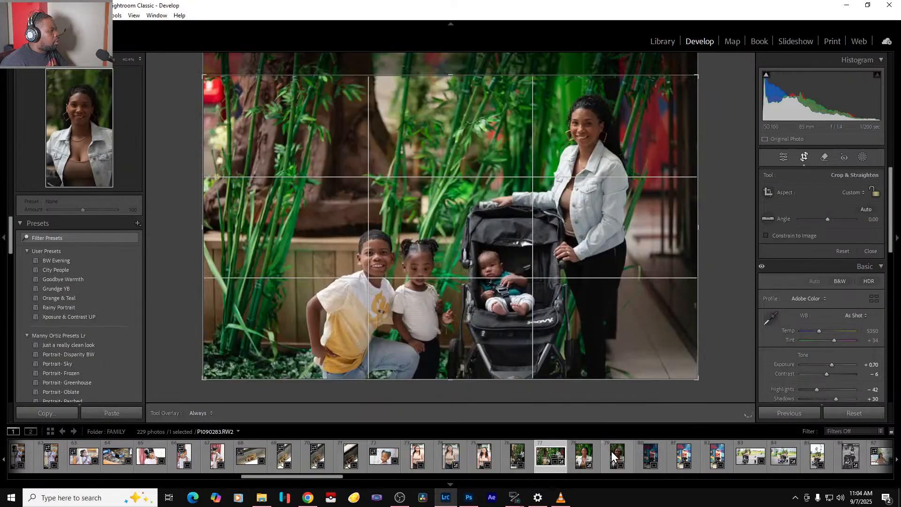
pyautogui.click(613, 455)
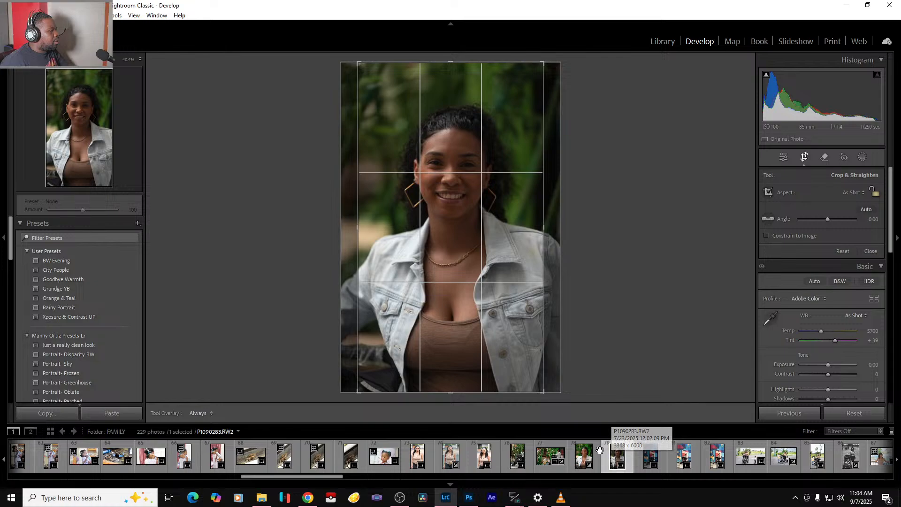
pyautogui.click(582, 455)
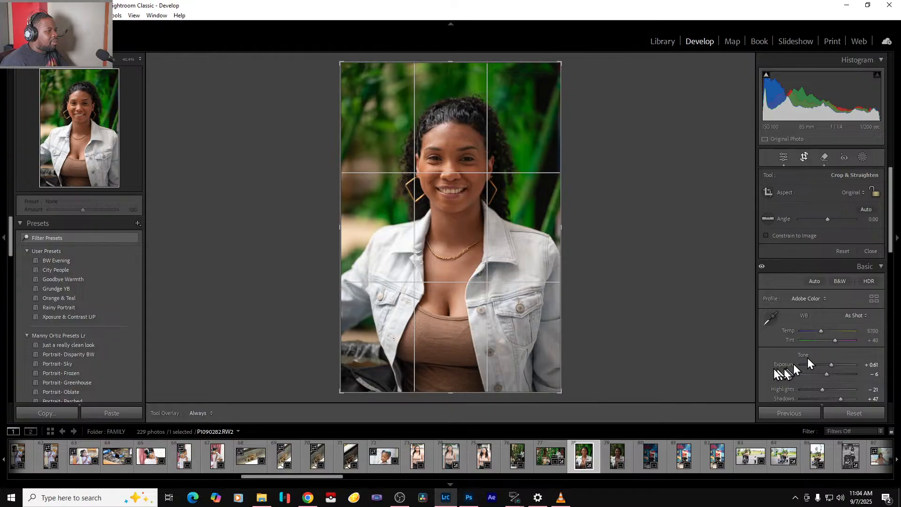
pyautogui.click(803, 158)
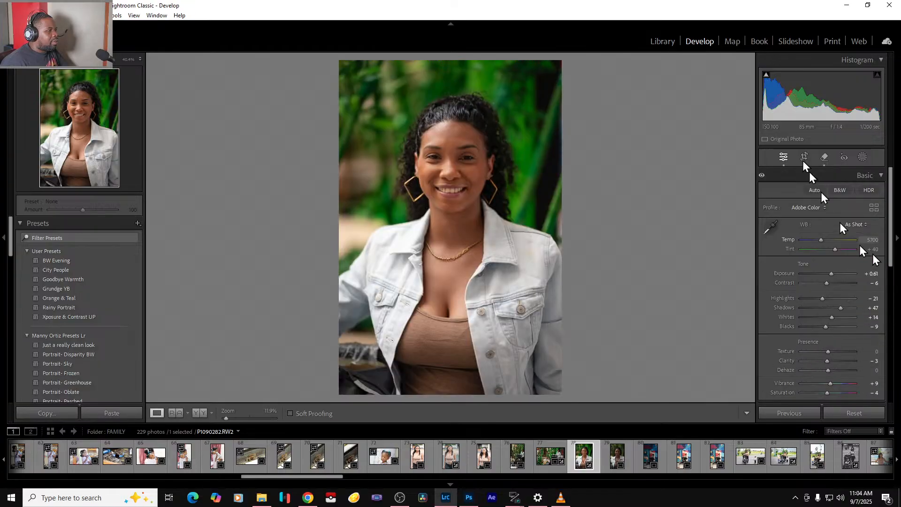
# - Reset all existing develop adjustments on the denim-jacket portrait and set its white balance to Auto
pyautogui.click(855, 225)
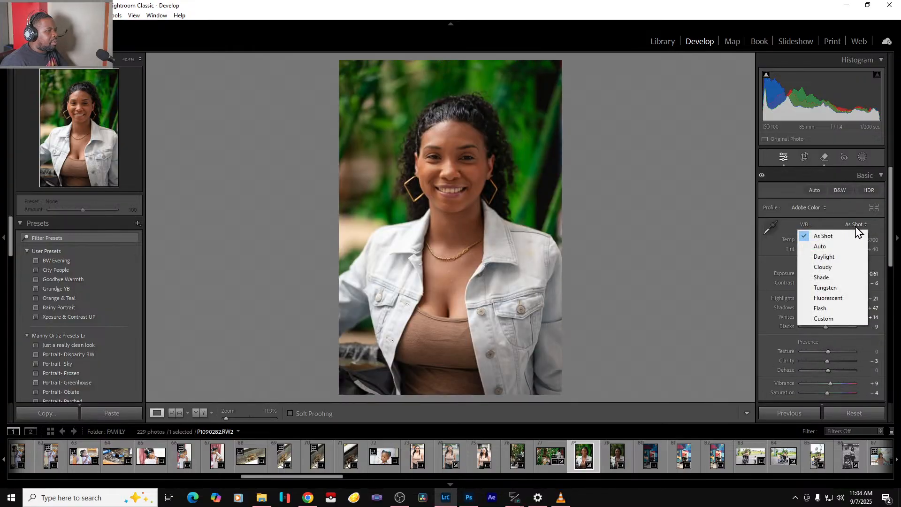
pyautogui.click(660, 238)
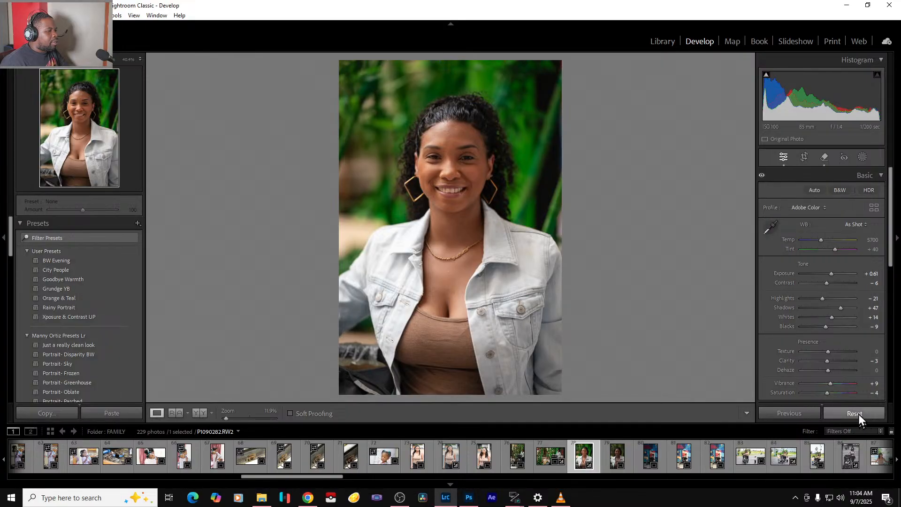
pyautogui.click(858, 414)
pyautogui.click(855, 224)
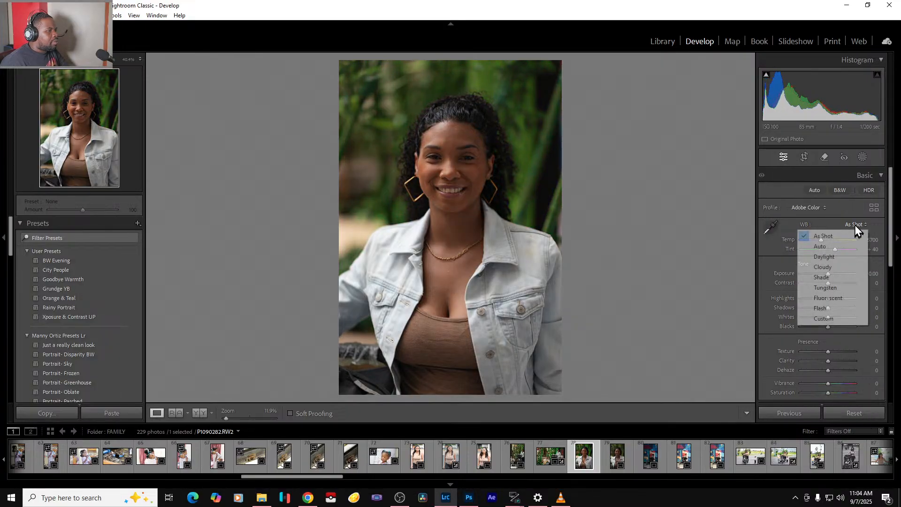
pyautogui.click(846, 246)
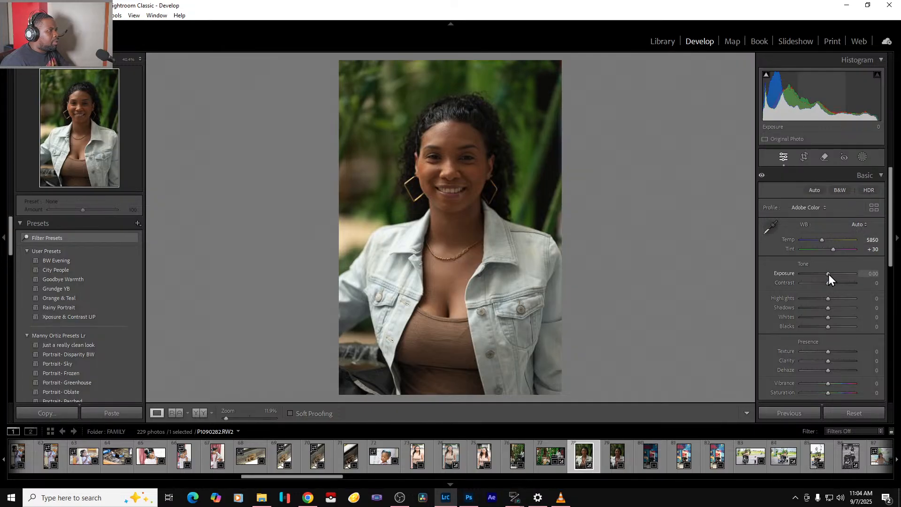
# - Set the portrait's Exposure to +0.70, Highlights to -54, Shadows to +65 and Whites to -23
pyautogui.moveTo(829, 275); pyautogui.dragTo(833, 274)
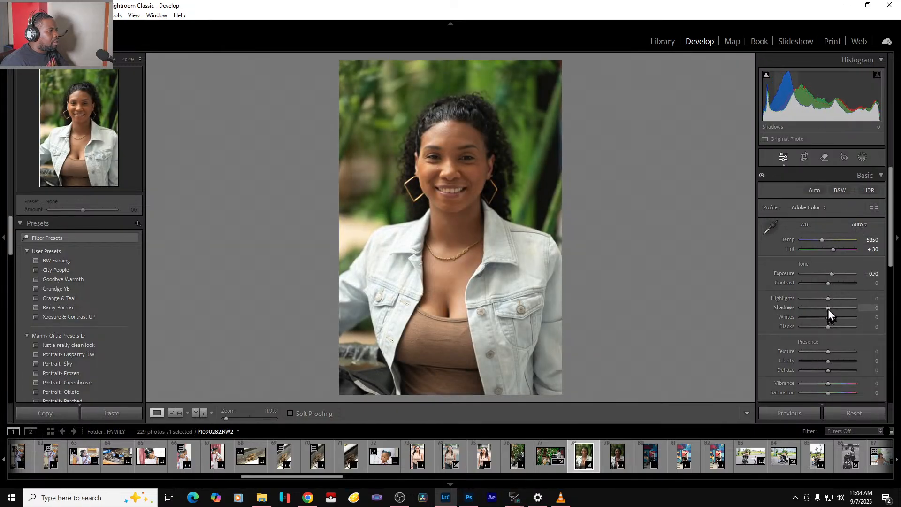
pyautogui.moveTo(828, 308)
pyautogui.mouseDown()
pyautogui.moveTo(844, 308)
pyautogui.moveTo(806, 299)
pyautogui.moveTo(825, 303)
pyautogui.moveTo(812, 301)
pyautogui.moveTo(821, 317)
pyautogui.mouseUp()
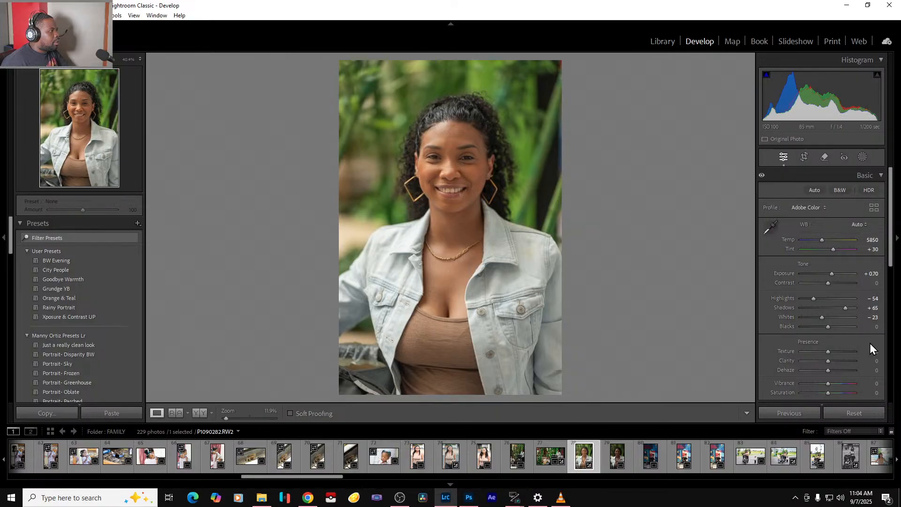
# - Turn on Remove Chromatic Aberration and Enable Profile Corrections for the portrait, and apply the Auto Upright transform
pyautogui.scroll(-5, 869, 342)
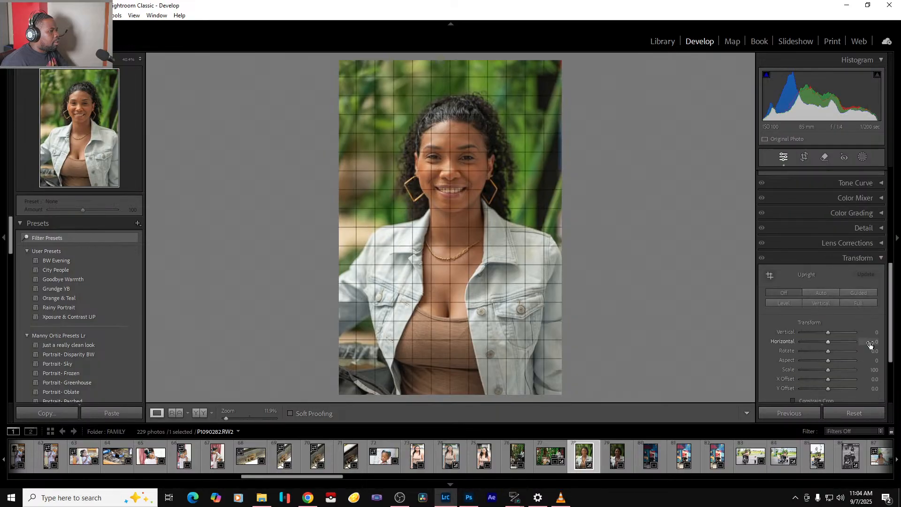
pyautogui.click(881, 244)
pyautogui.click(808, 258)
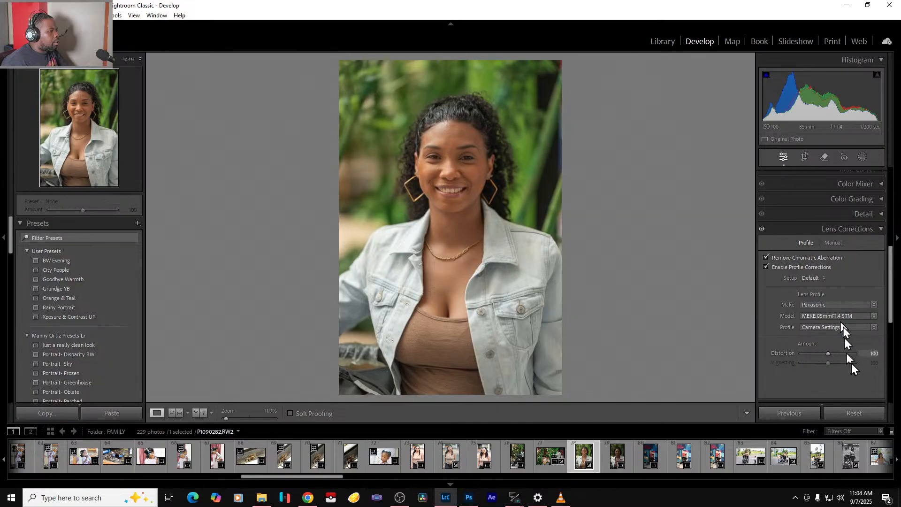
pyautogui.click(882, 229)
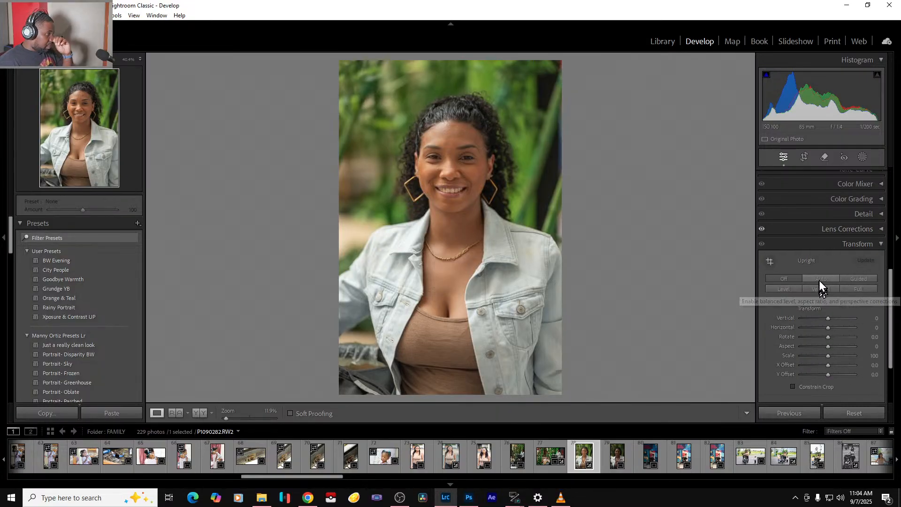
pyautogui.click(821, 279)
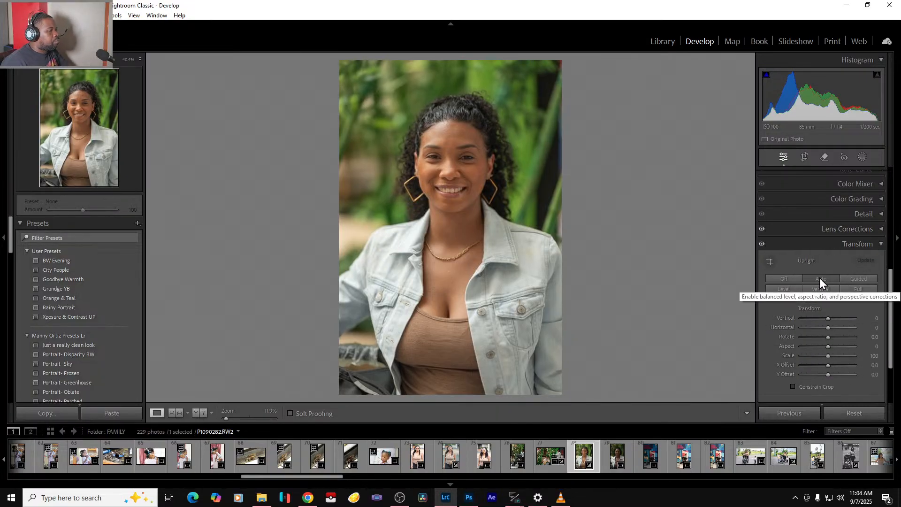
# - Export the denim-jacket portrait as a 16-bit TIFF to the AP Lr To Ps folder
pyautogui.click(9, 15)
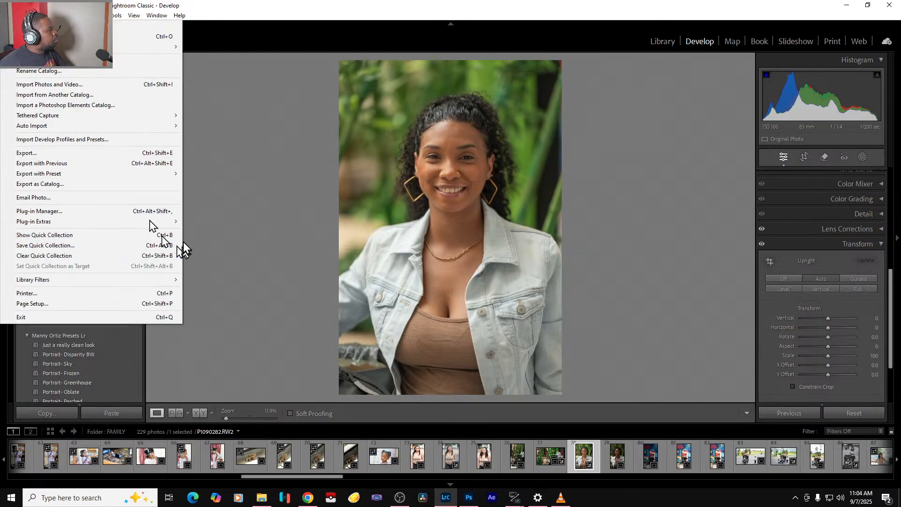
pyautogui.click(127, 152)
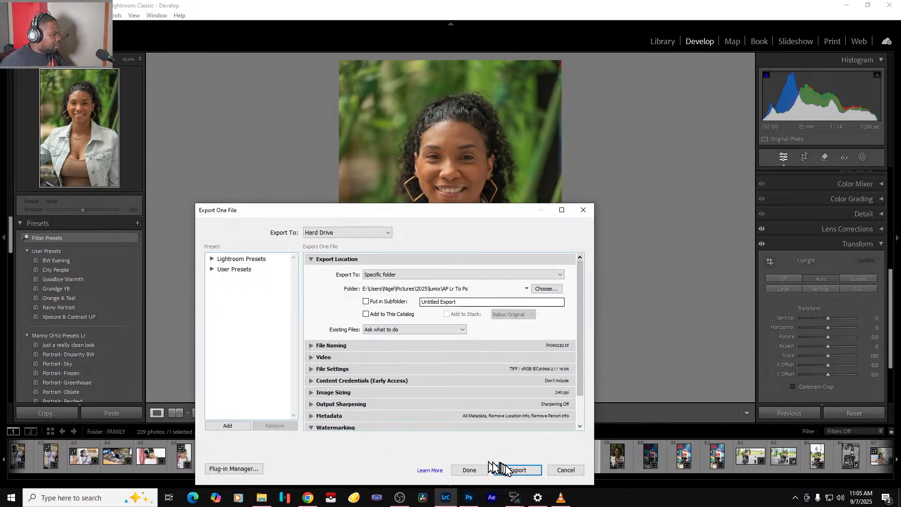
pyautogui.click(517, 470)
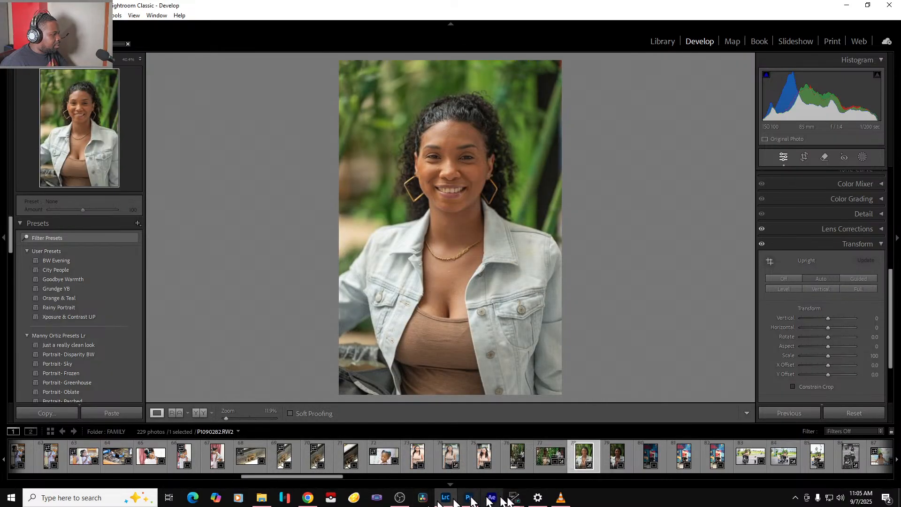
# - Switch to Photoshop and start opening files, browsing to the Pictures folder on Local Disk (E:)
pyautogui.moveTo(571, 502)
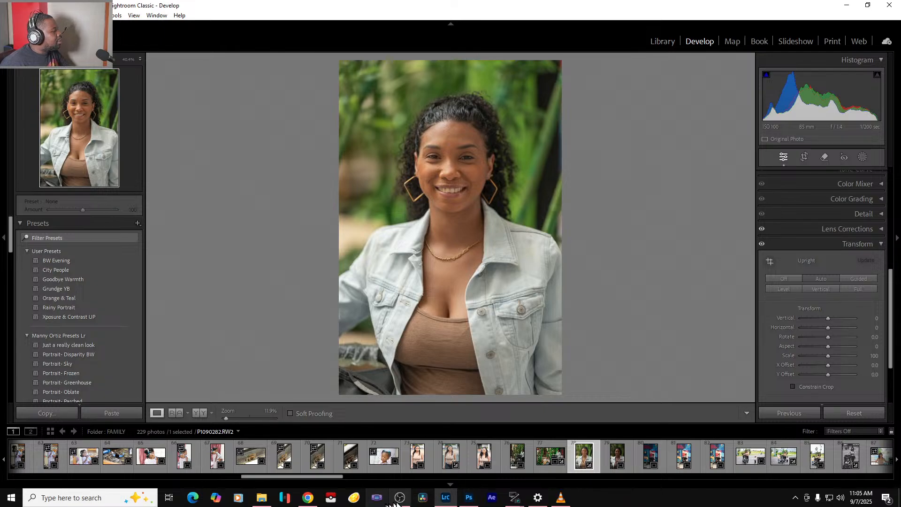
pyautogui.click(470, 499)
pyautogui.click(19, 6)
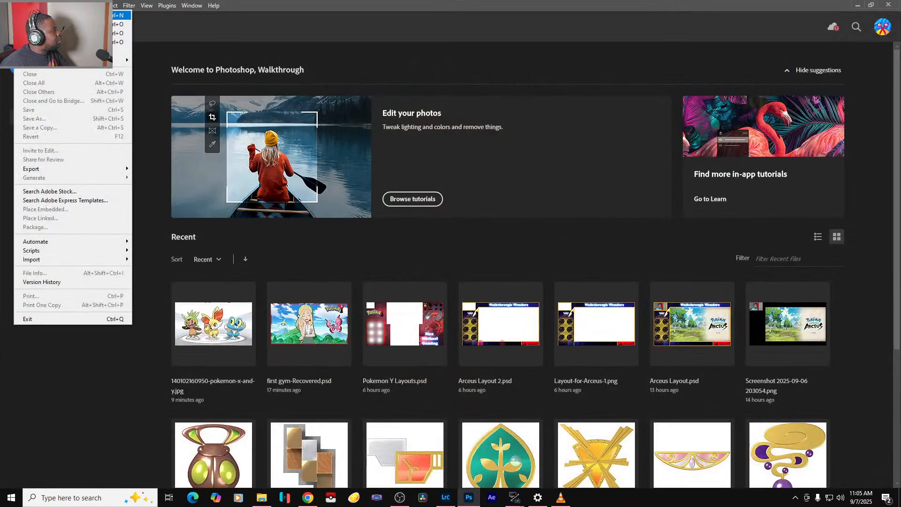
pyautogui.click(32, 24)
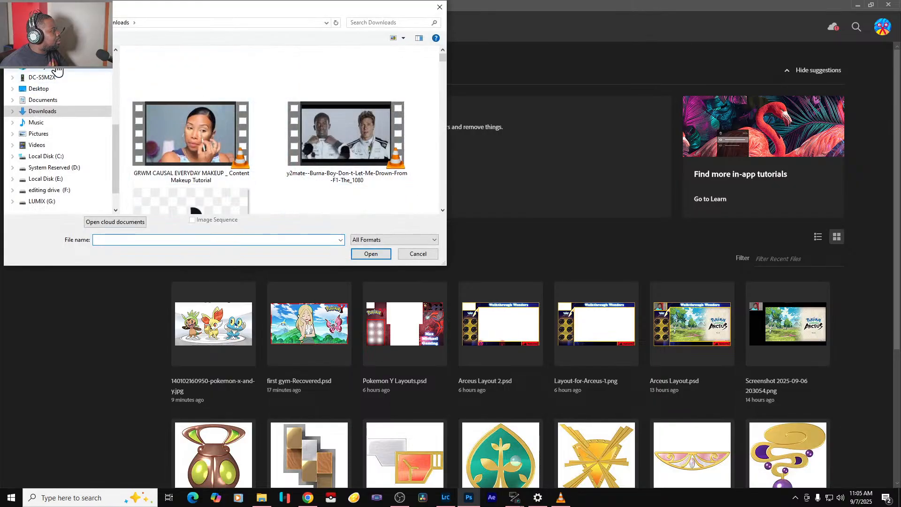
pyautogui.scroll(5, 54, 70)
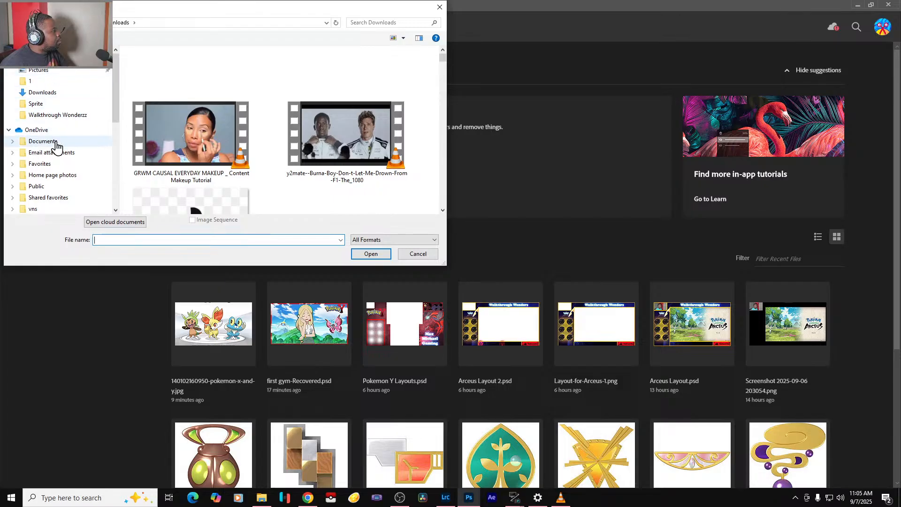
pyautogui.click(46, 59)
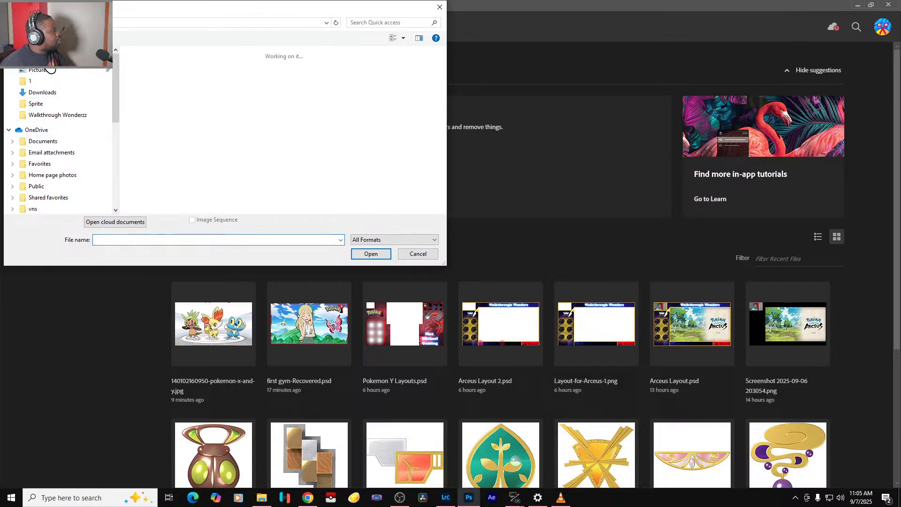
pyautogui.doubleClick(165, 75)
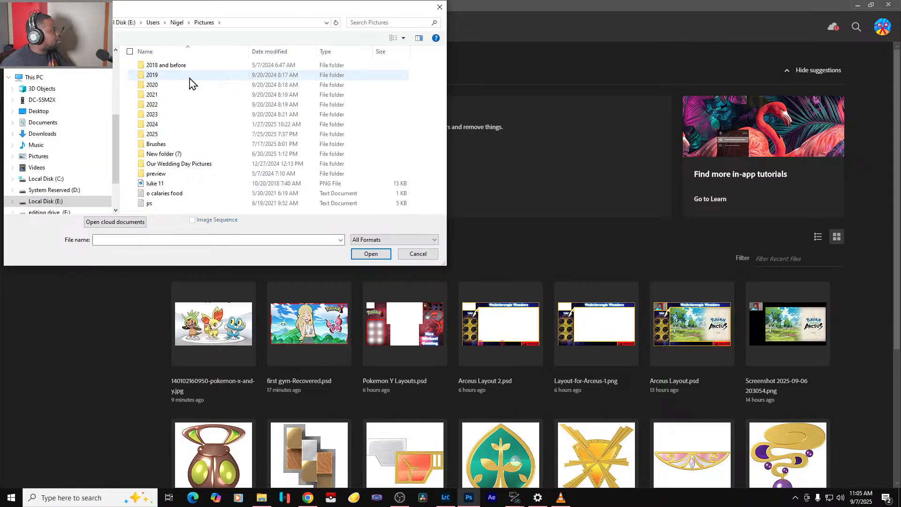
# - Open both exported portraits, P1090278 and P1090282, from the 2025 > lumix > AP Lr To Ps folder
pyautogui.click(163, 136)
pyautogui.doubleClick(163, 137)
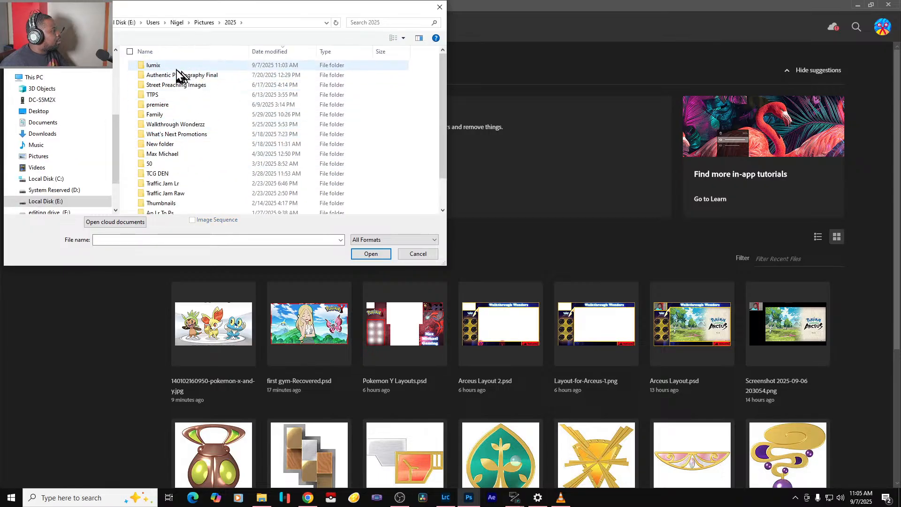
pyautogui.doubleClick(177, 67)
pyautogui.click(177, 68)
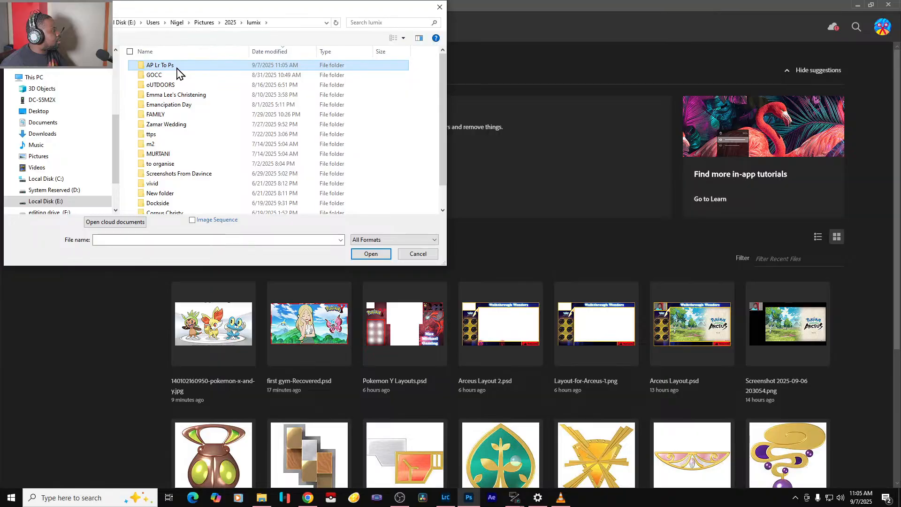
pyautogui.doubleClick(177, 68)
pyautogui.moveTo(165, 80); pyautogui.dragTo(244, 111)
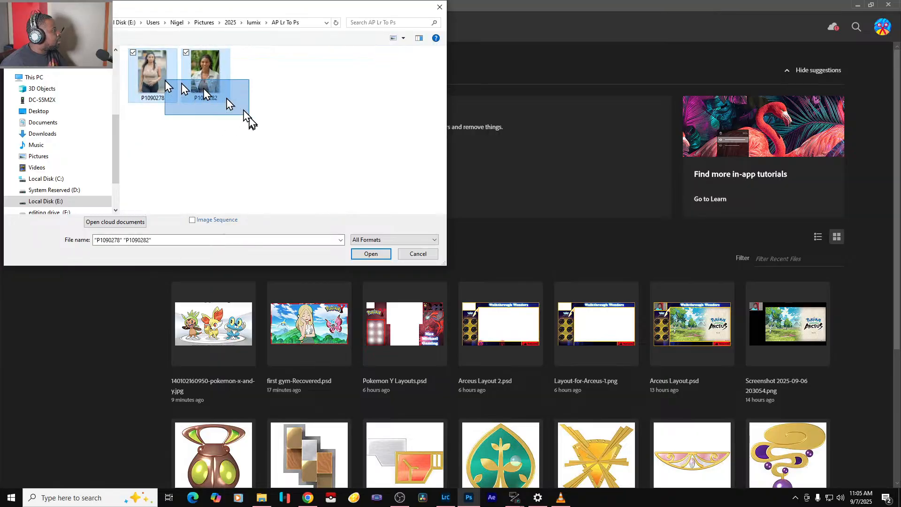
pyautogui.click(372, 253)
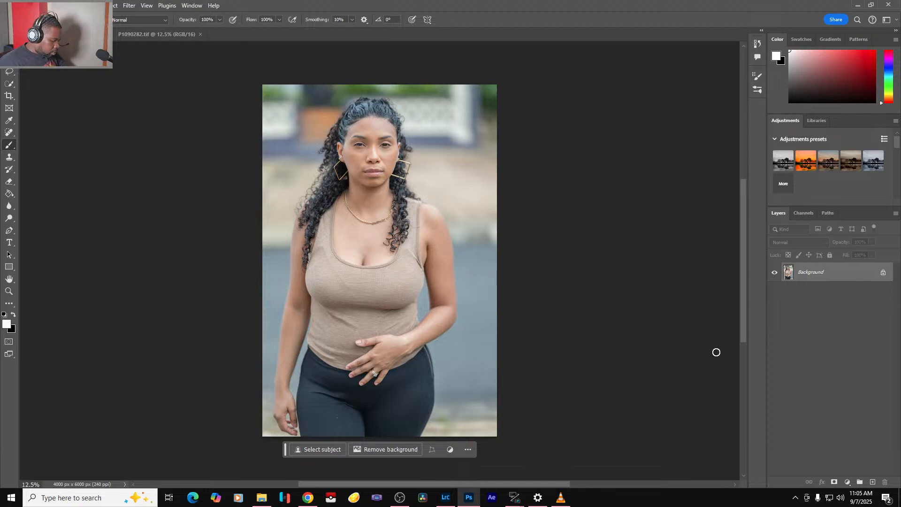
# - Duplicate the Background layer of the tank-top portrait and duplicate that copy once more
pyautogui.scroll(2, 716, 354)
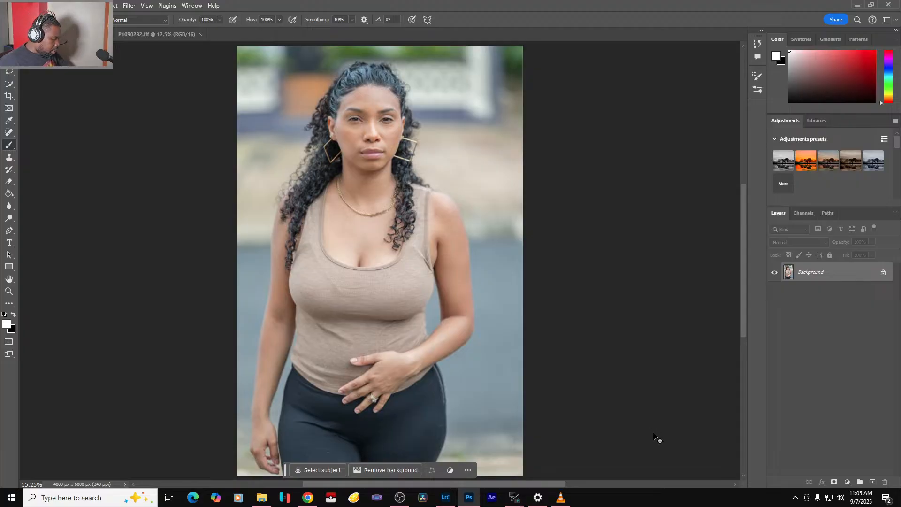
pyautogui.hotkey('ctrl', 'j')
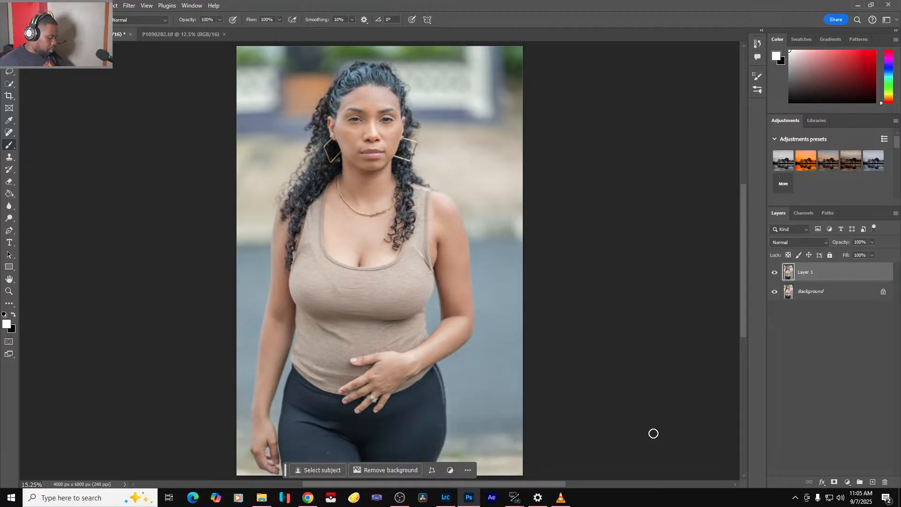
pyautogui.hotkey('ctrl', 'j')
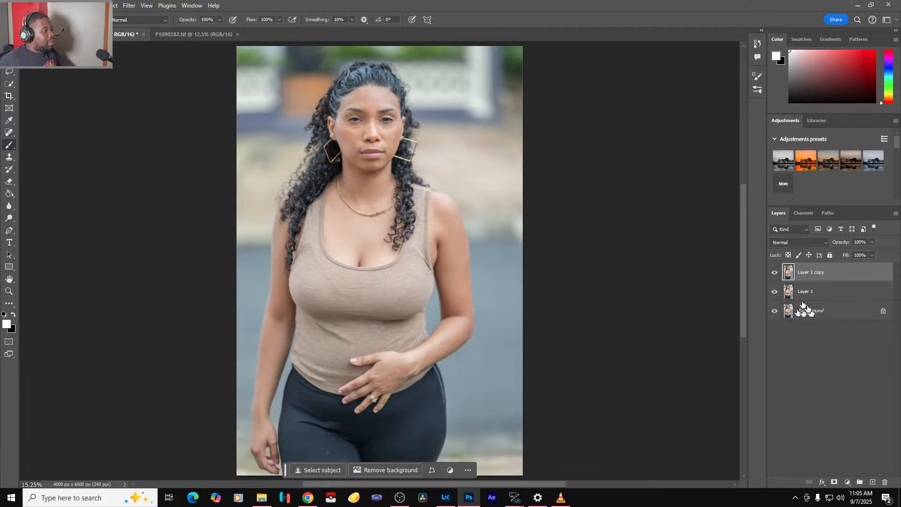
# - Open the Liquify filter on the uppermost layer copy and nudge the inner arm edge outward with a size 400 brush
pyautogui.click(129, 5)
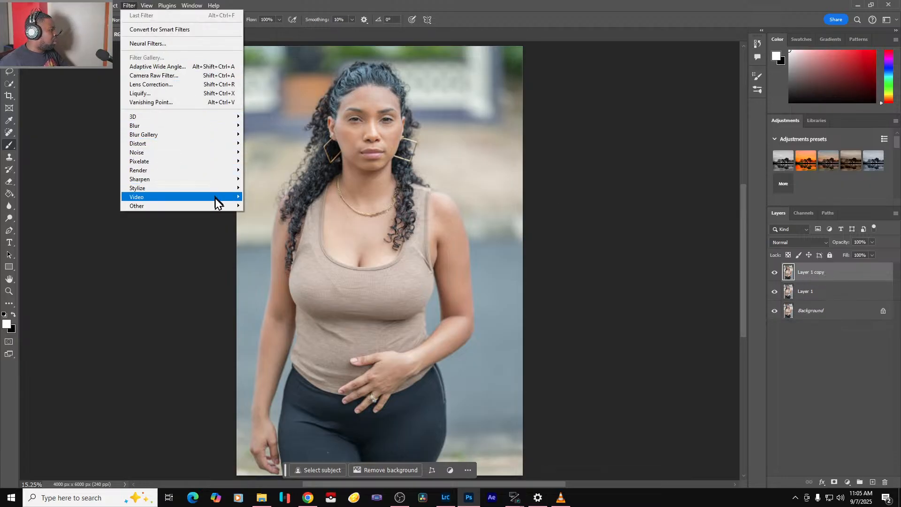
pyautogui.click(211, 94)
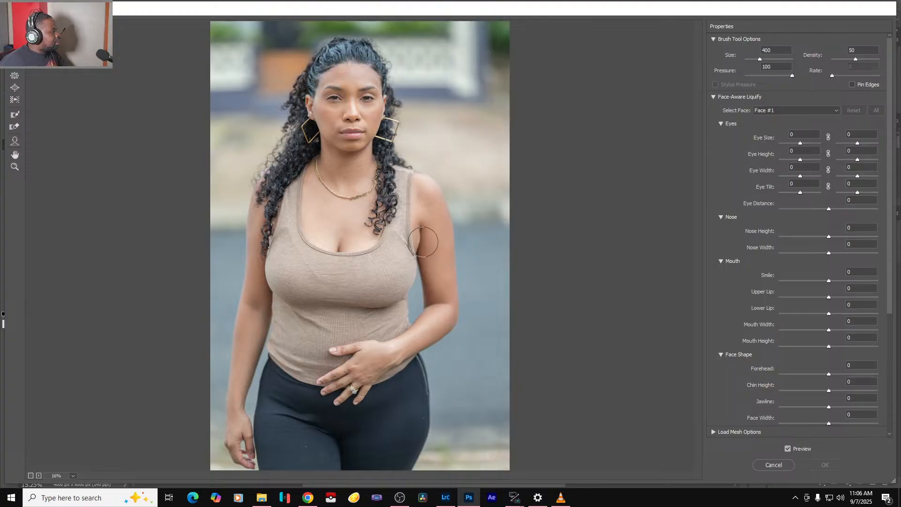
pyautogui.moveTo(421, 241); pyautogui.dragTo(429, 241)
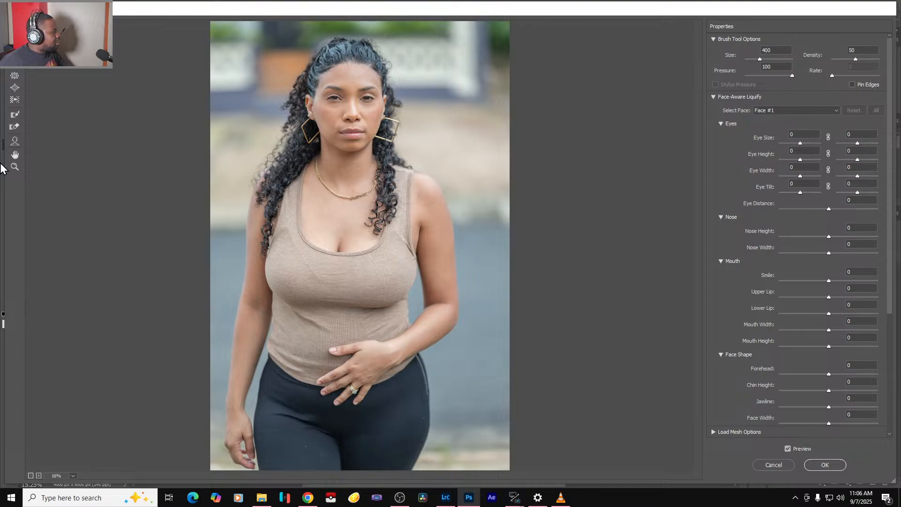
# - Select Liquify's Pucker tool and try brush sizes between 400 and 900 over the hips and waist
pyautogui.click(15, 75)
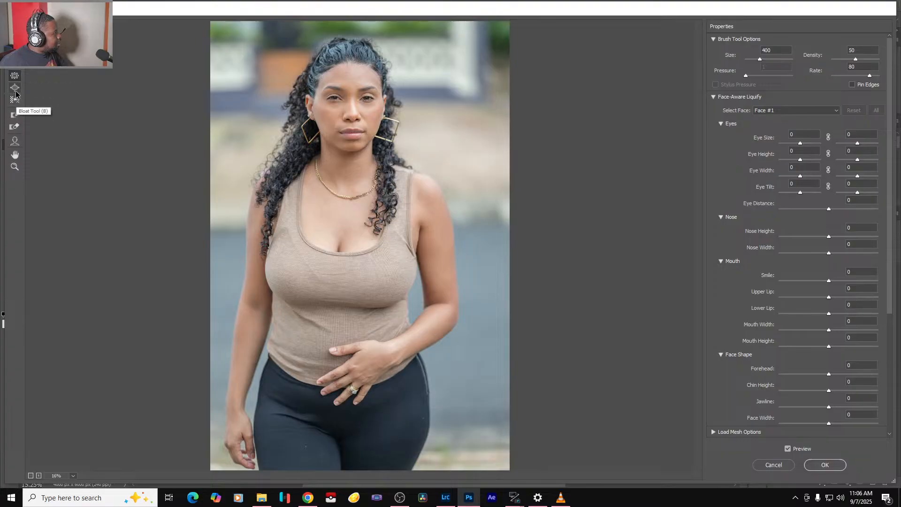
pyautogui.press(']')
pyautogui.press(']')
pyautogui.press(']')
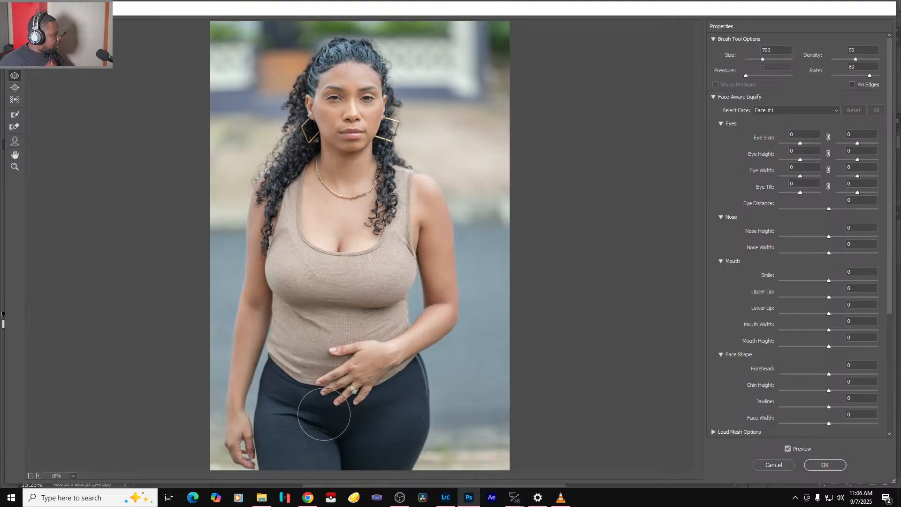
pyautogui.press(']')
pyautogui.press(']')
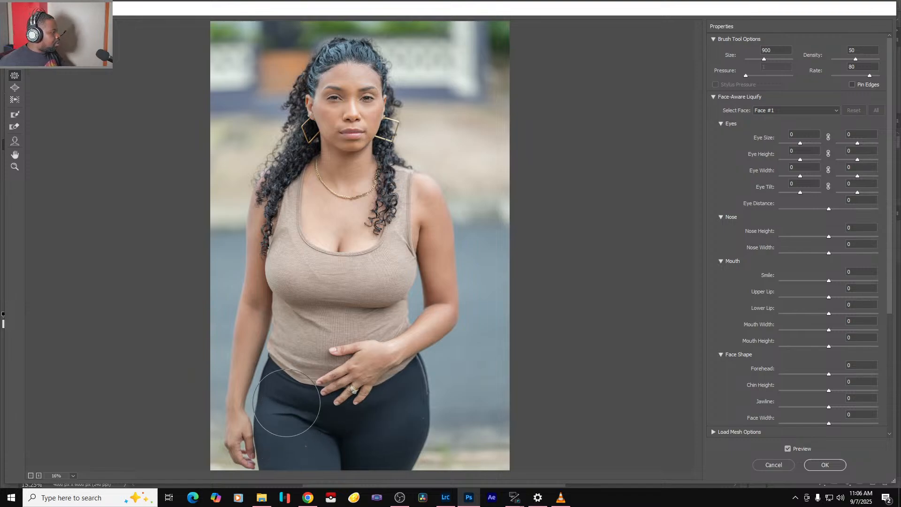
pyautogui.press('[')
pyautogui.press('[')
pyautogui.press('[')
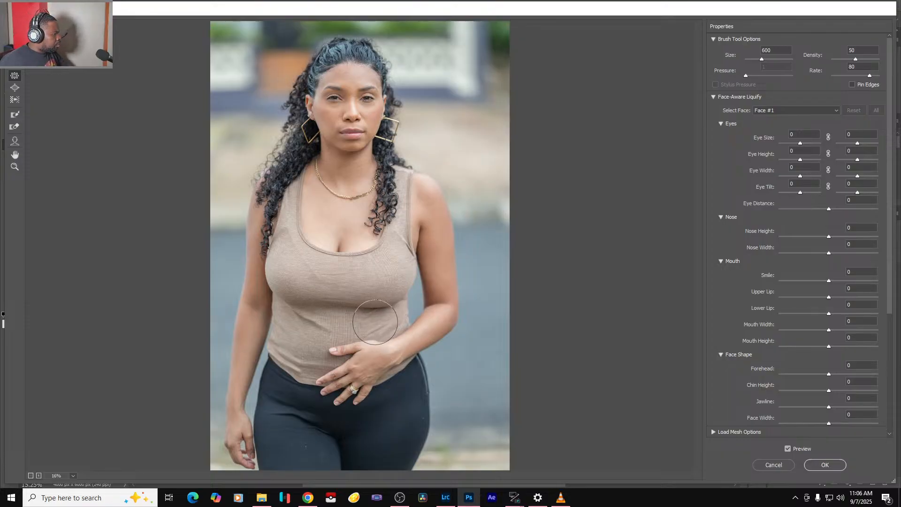
pyautogui.press('[')
pyautogui.press('[')
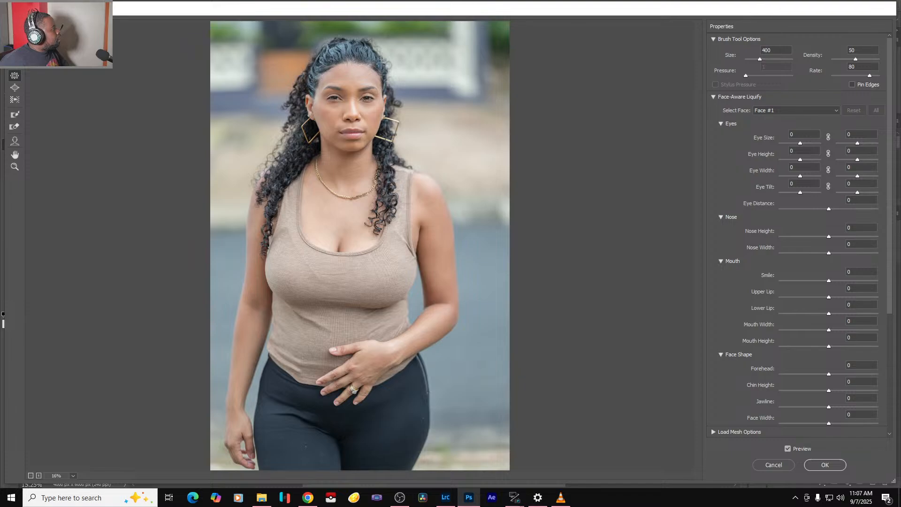
# - Add volume to the hair across the crown with Liquify's Bloat tool, dabbing along the top with a size 500 brush
pyautogui.click(15, 90)
pyautogui.press(']')
pyautogui.press(']')
pyautogui.press(']')
pyautogui.press(']')
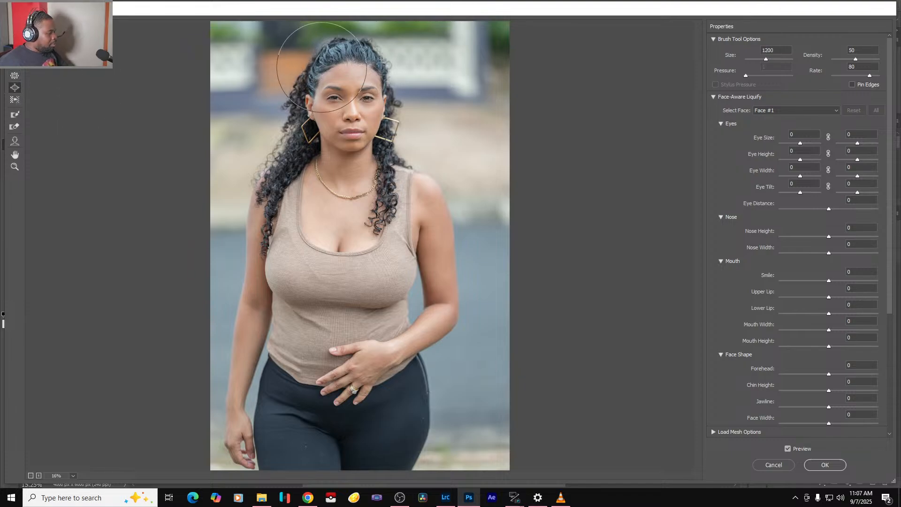
pyautogui.scroll(1, 309, 72)
pyautogui.scroll(10, 310, 72)
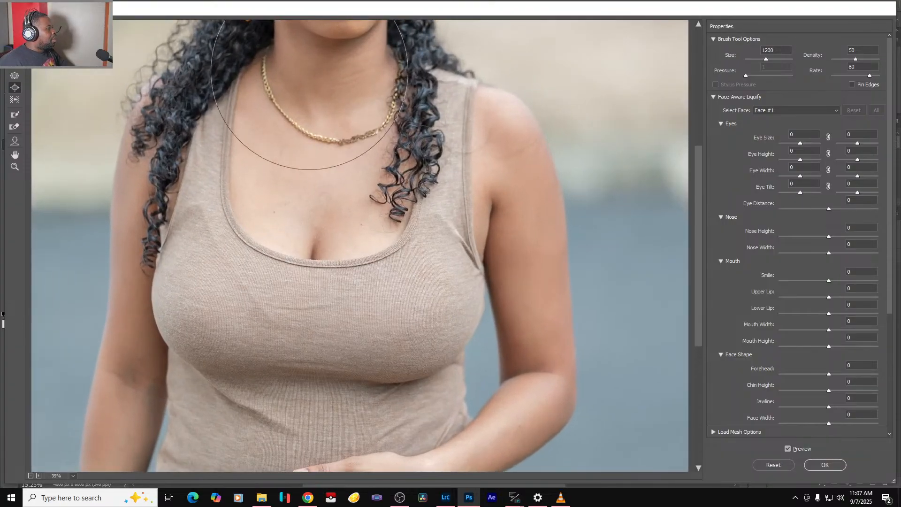
pyautogui.scroll(10, 337, 72)
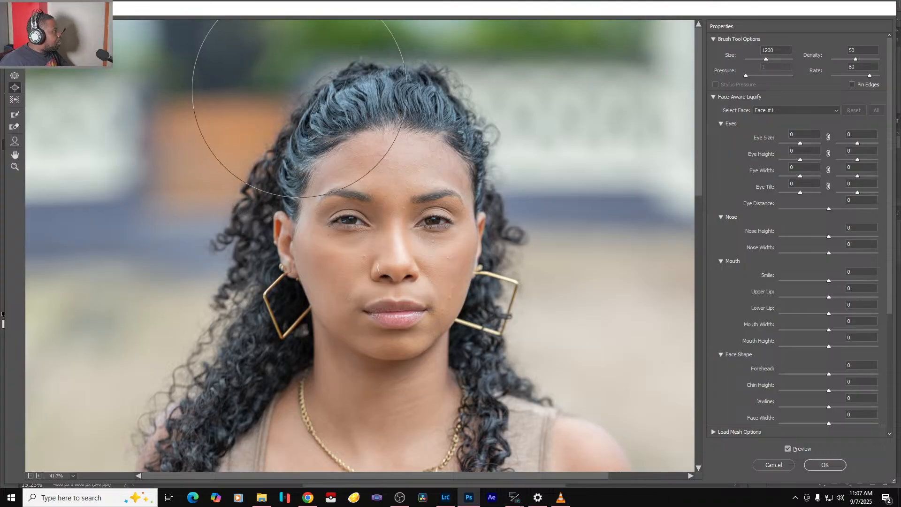
pyautogui.press('[')
pyautogui.press('[')
pyautogui.press('[')
pyautogui.press('[')
pyautogui.press('[')
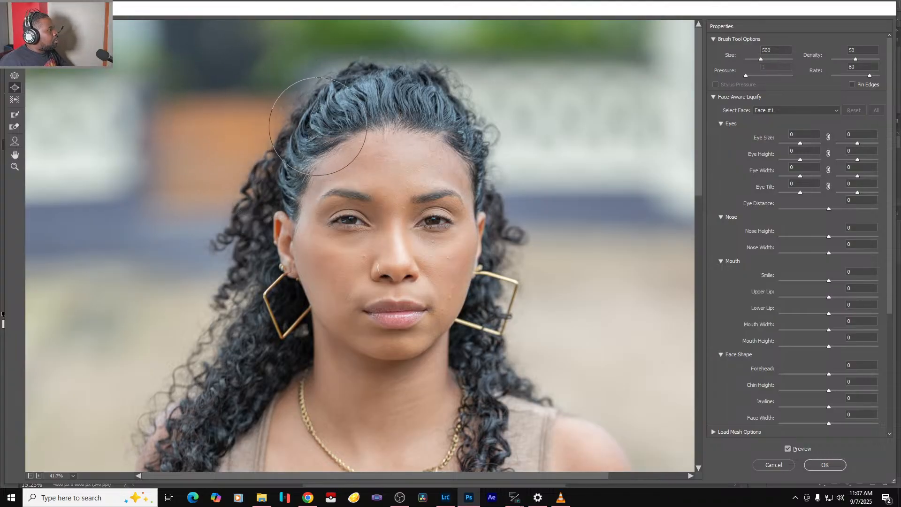
pyautogui.click(313, 126)
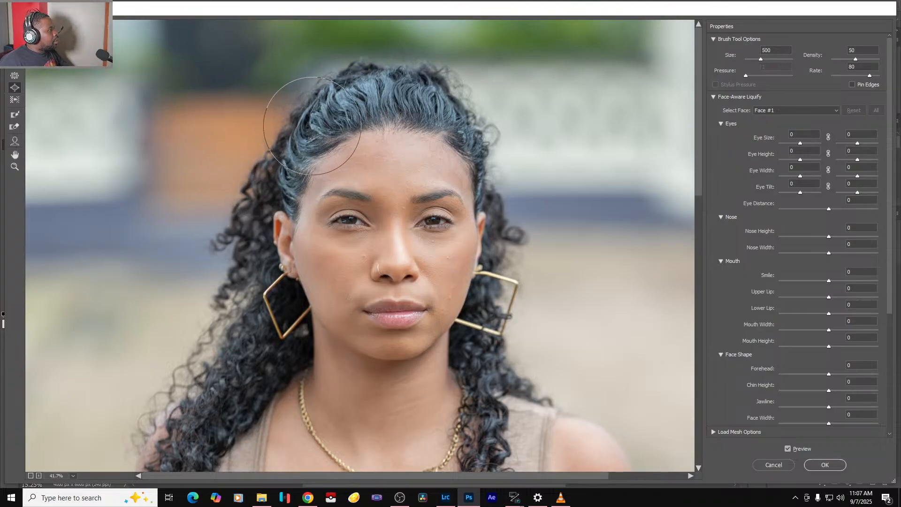
pyautogui.click(342, 112)
pyautogui.click(385, 104)
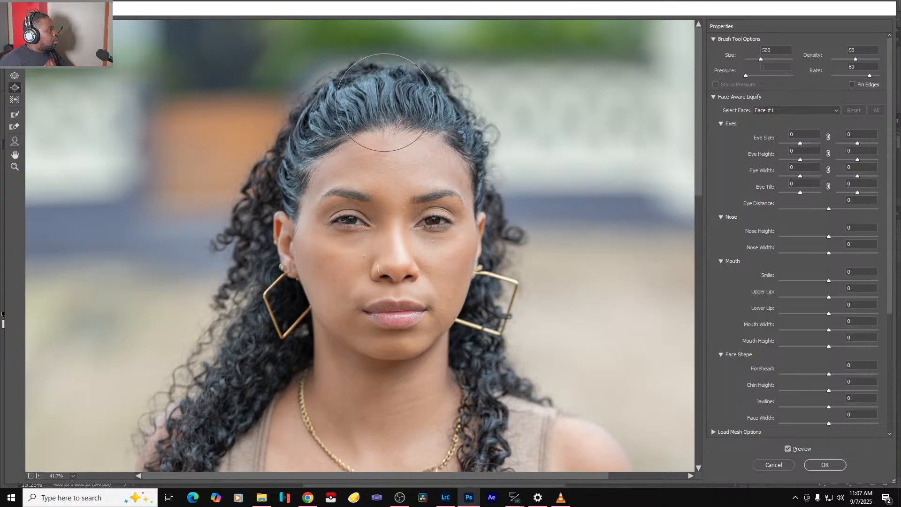
pyautogui.click(430, 109)
pyautogui.click(464, 125)
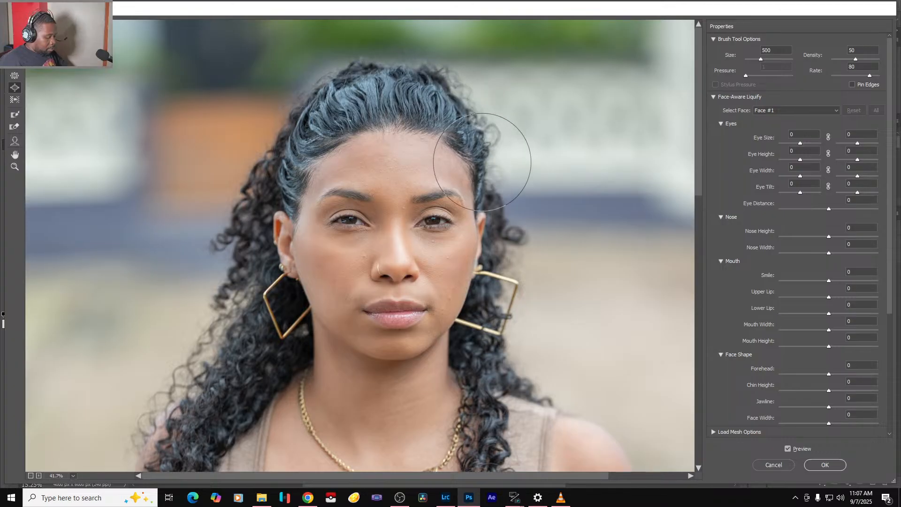
# - Work the Bloat tool over the hair beside the face and the curls on the shoulder, using brush sizes from 300 to 800
pyautogui.press('[')
pyautogui.press('[')
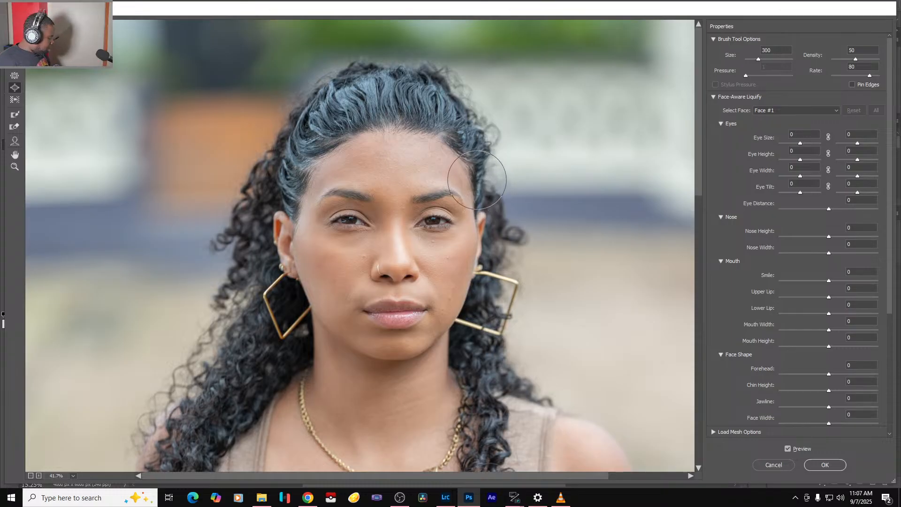
pyautogui.hotkey('ctrl', 'space')
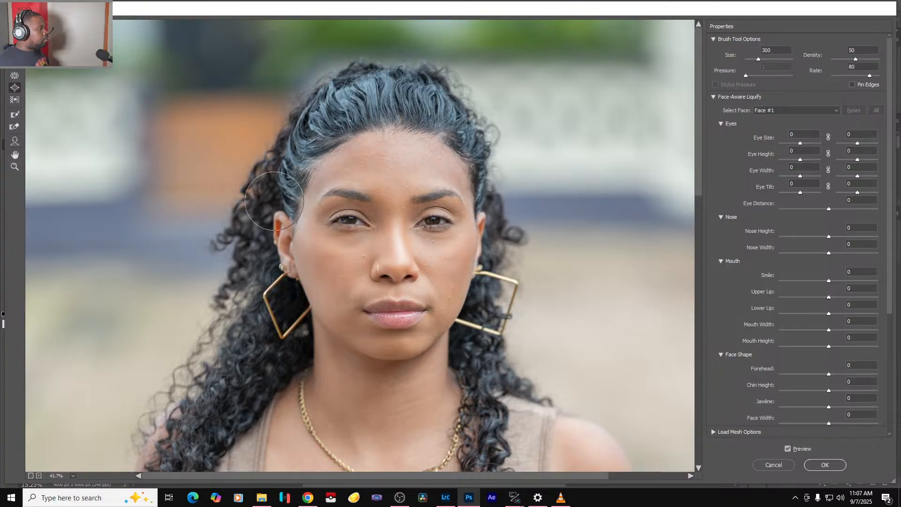
pyautogui.hotkey('ctrl', '0')
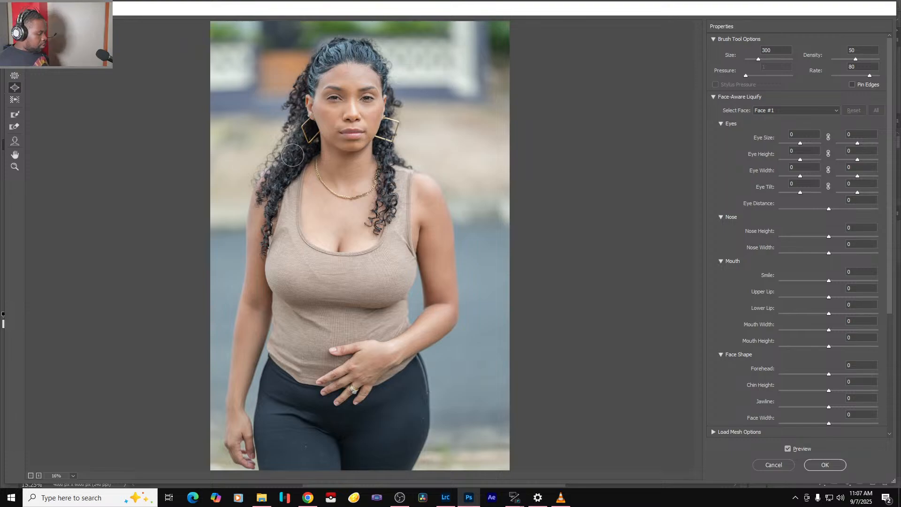
pyautogui.press(']')
pyautogui.press(']')
pyautogui.press(']')
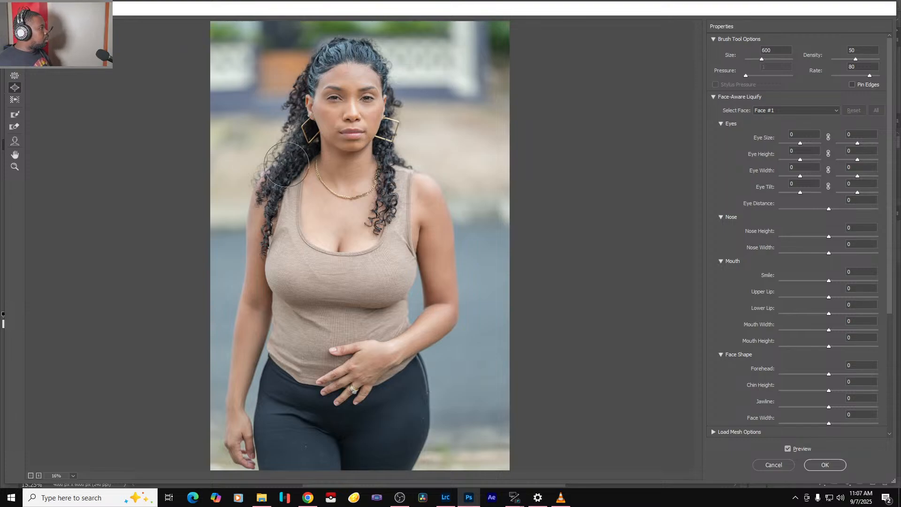
pyautogui.press(']')
pyautogui.press(']')
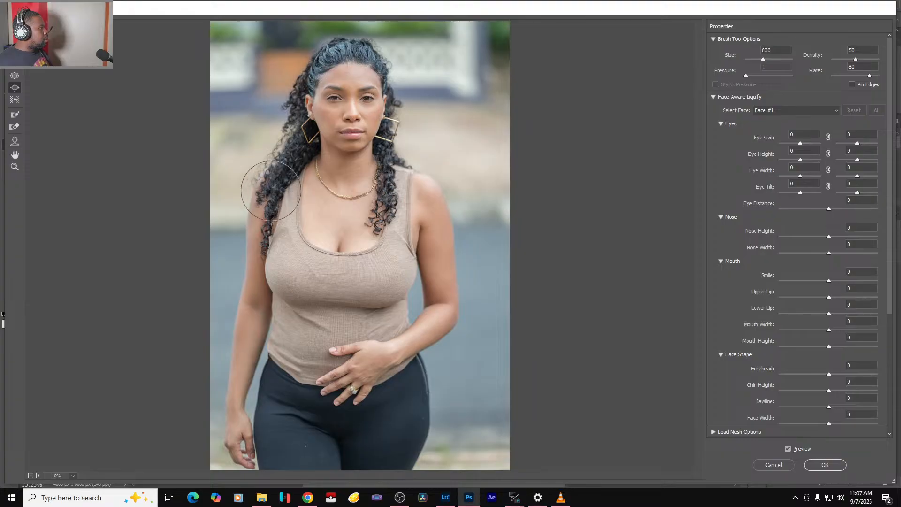
# - Bloat the ends of the curls hanging over the chest with a size 600 brush
pyautogui.press('[')
pyautogui.press('[')
pyautogui.press('[')
pyautogui.press('[')
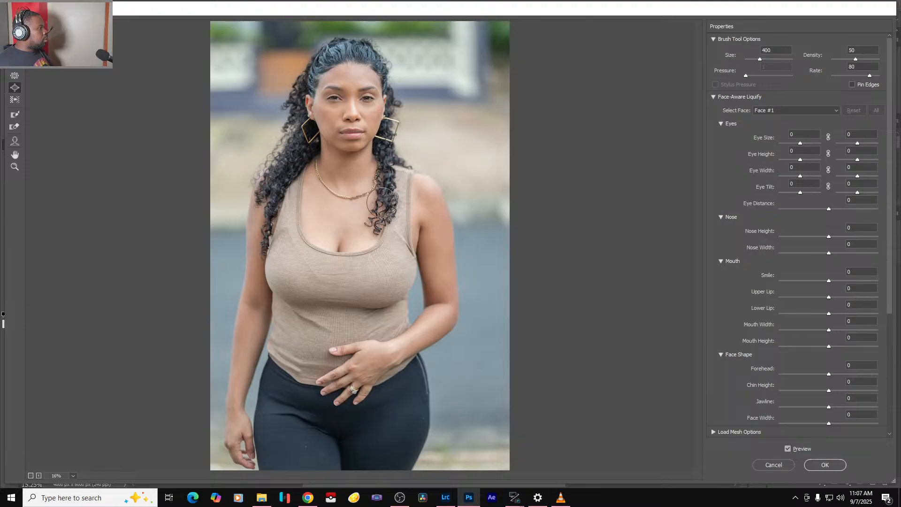
pyautogui.press(']')
pyautogui.press(']')
pyautogui.moveTo(383, 204); pyautogui.dragTo(376, 220)
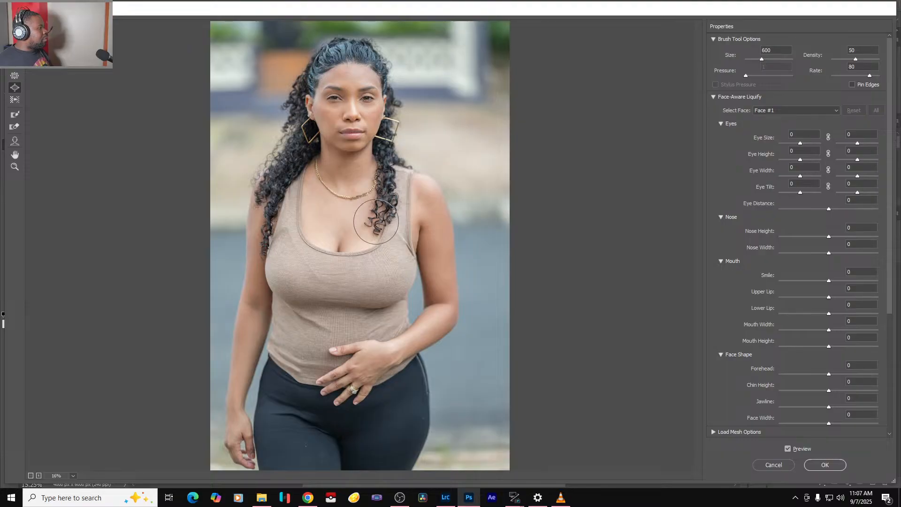
# - Enlarge the Bloat brush to 1100 and compare the edited portrait with the original by turning the preview off and on
pyautogui.press(']')
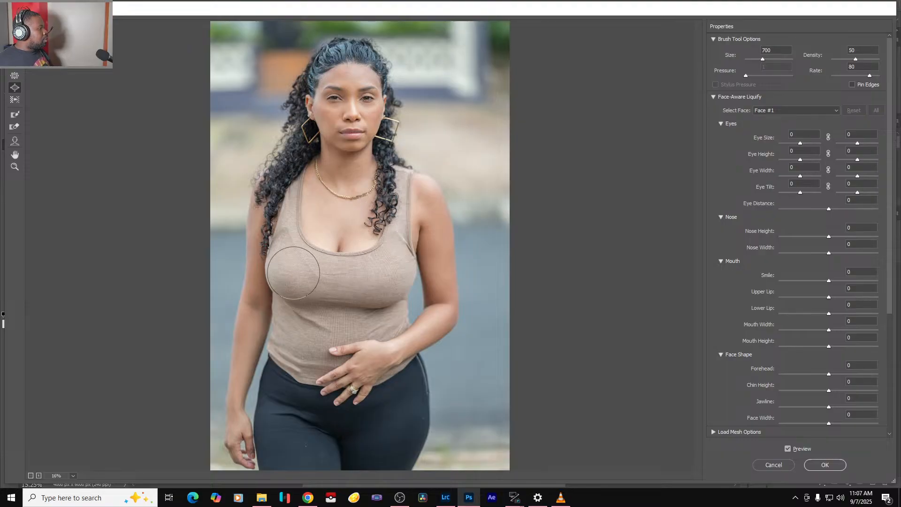
pyautogui.press(']')
pyautogui.press(']')
pyautogui.press(']')
pyautogui.press(']')
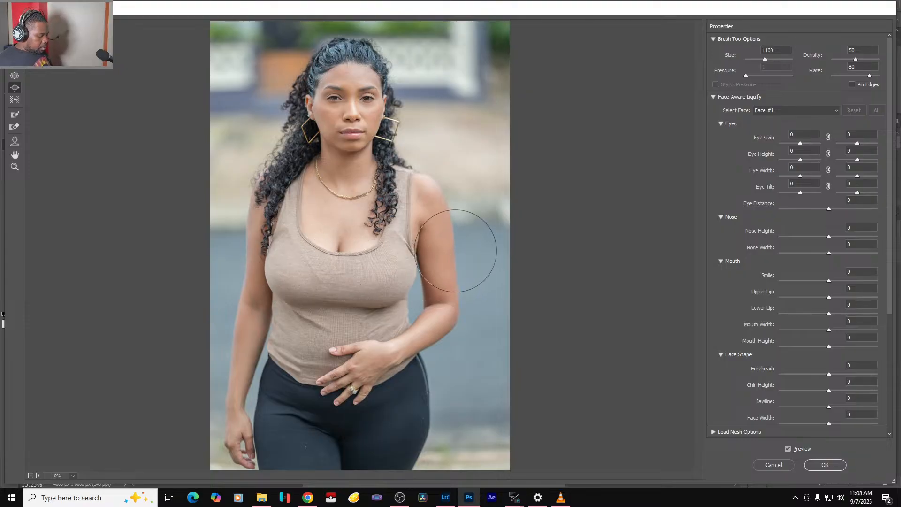
pyautogui.click(788, 449)
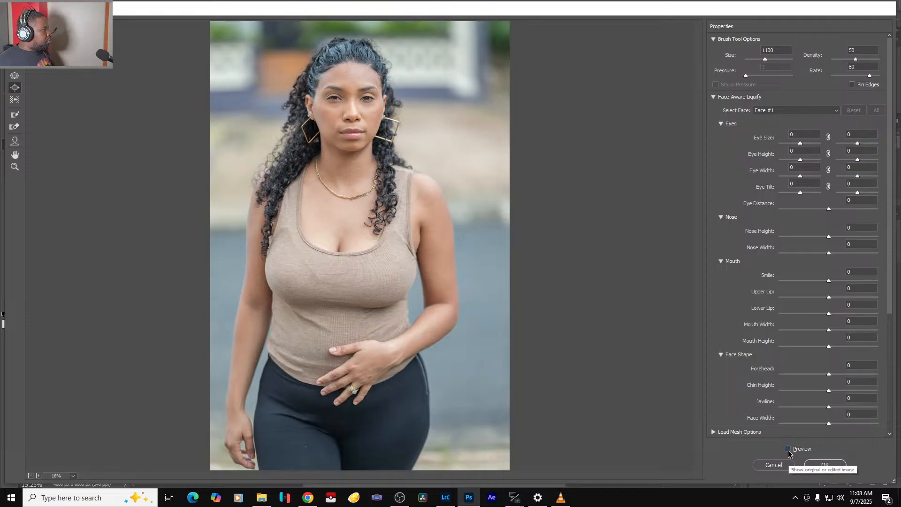
pyautogui.click(789, 450)
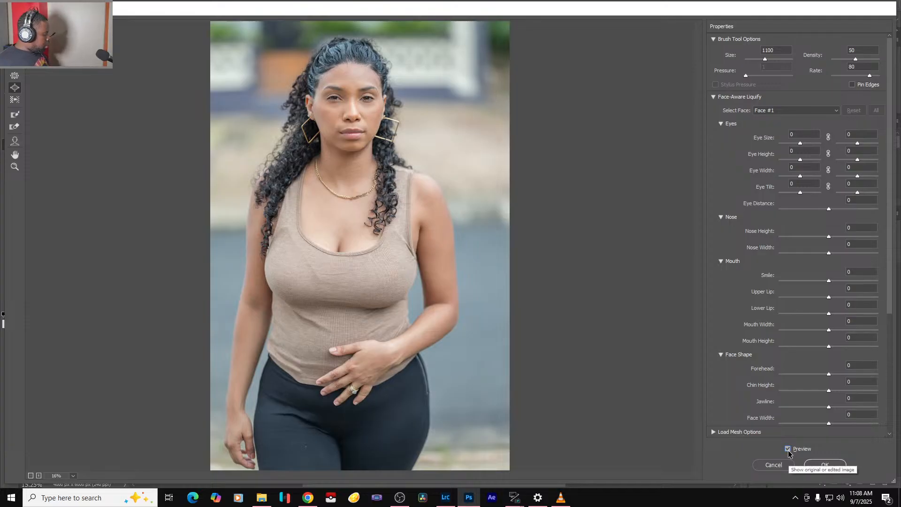
# - Push the hair outline outward around the head with the Forward Warp tool, reducing the brush from 700 to 400
pyautogui.hotkey('ctrl', 'space')
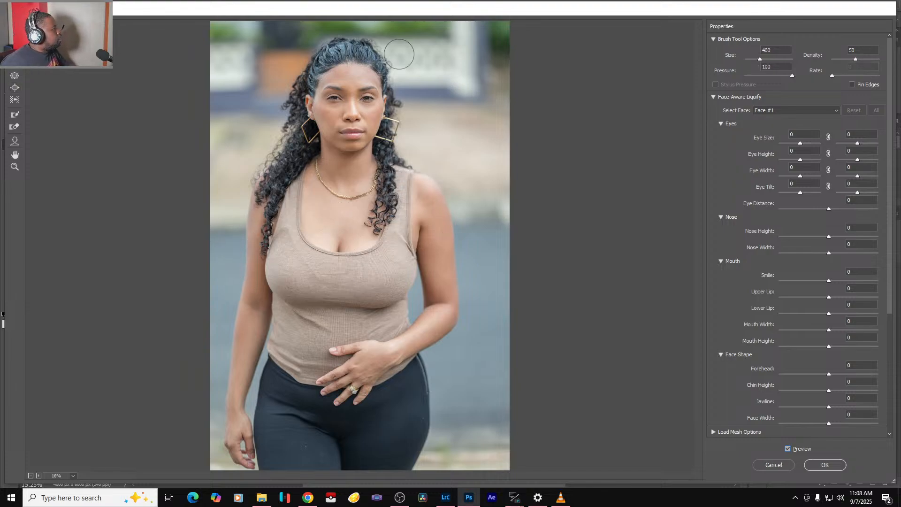
pyautogui.scroll(9, 369, 132)
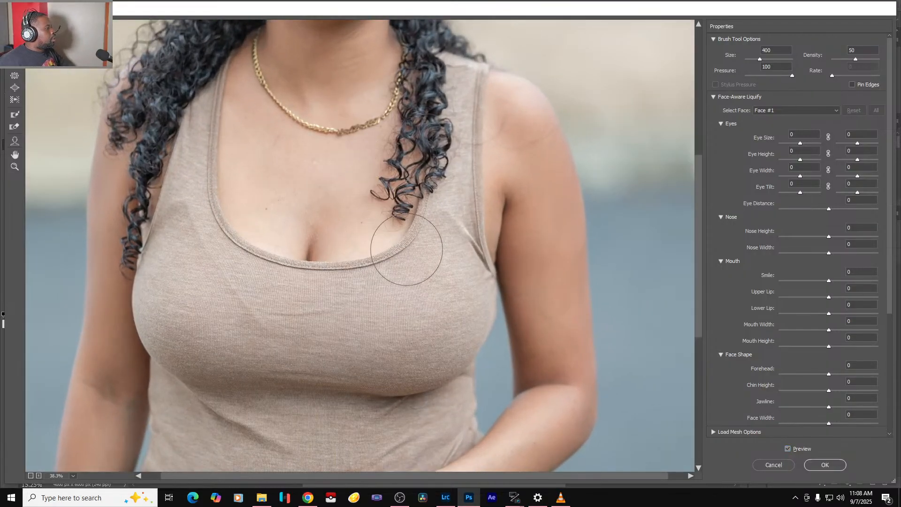
pyautogui.press('p')
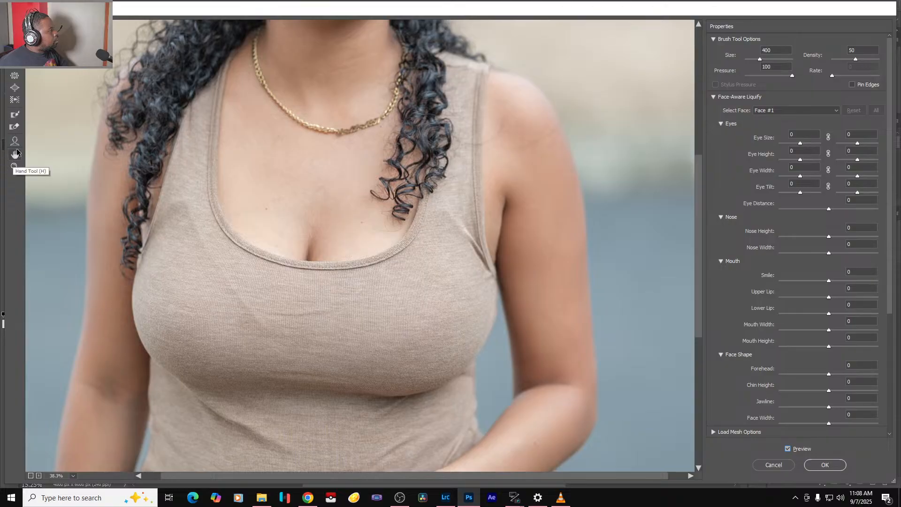
pyautogui.click(14, 155)
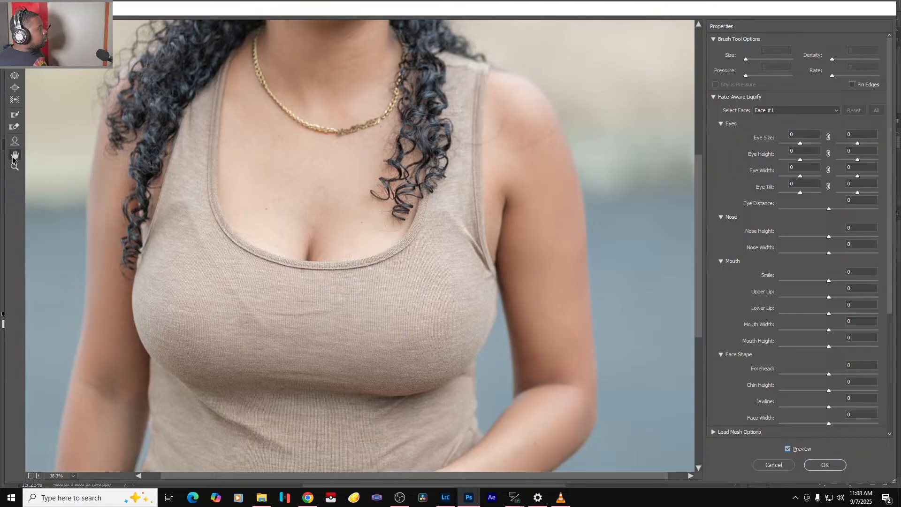
pyautogui.moveTo(307, 161)
pyautogui.mouseDown()
pyautogui.moveTo(342, 167)
pyautogui.moveTo(378, 430)
pyautogui.mouseUp()
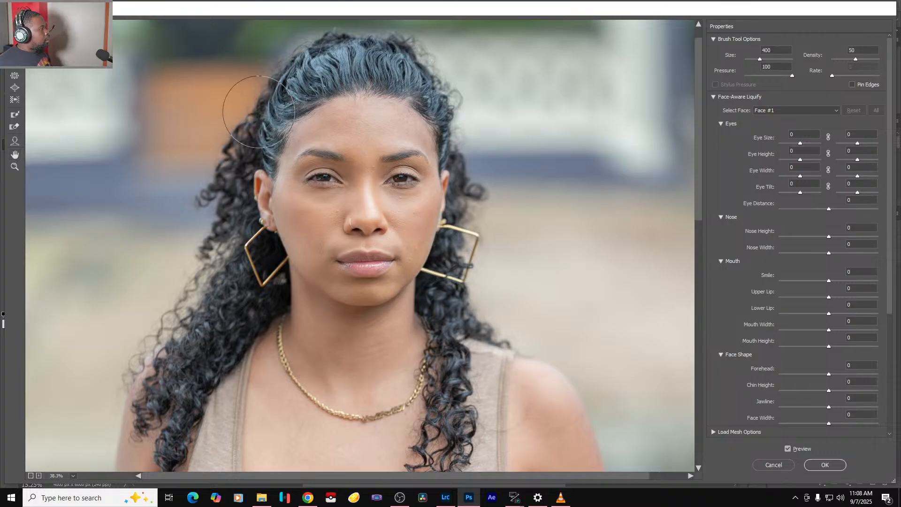
pyautogui.press(']')
pyautogui.press(']')
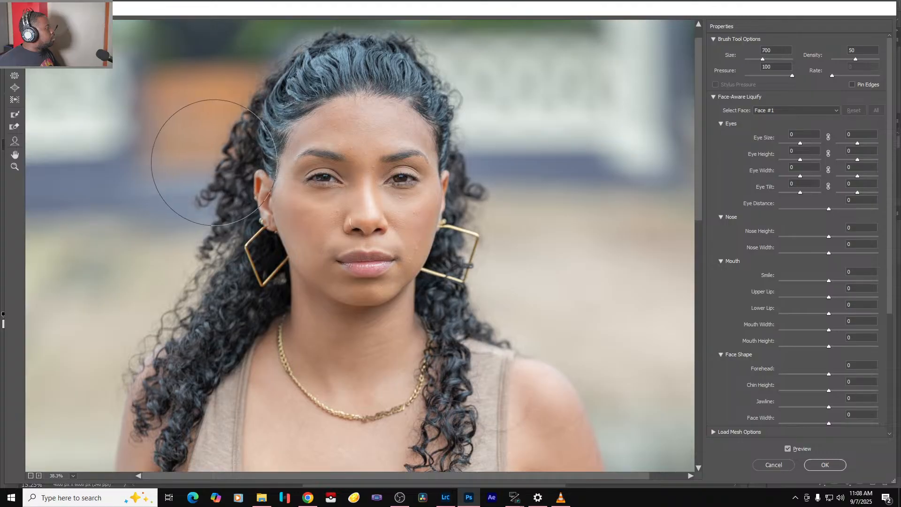
pyautogui.press(']')
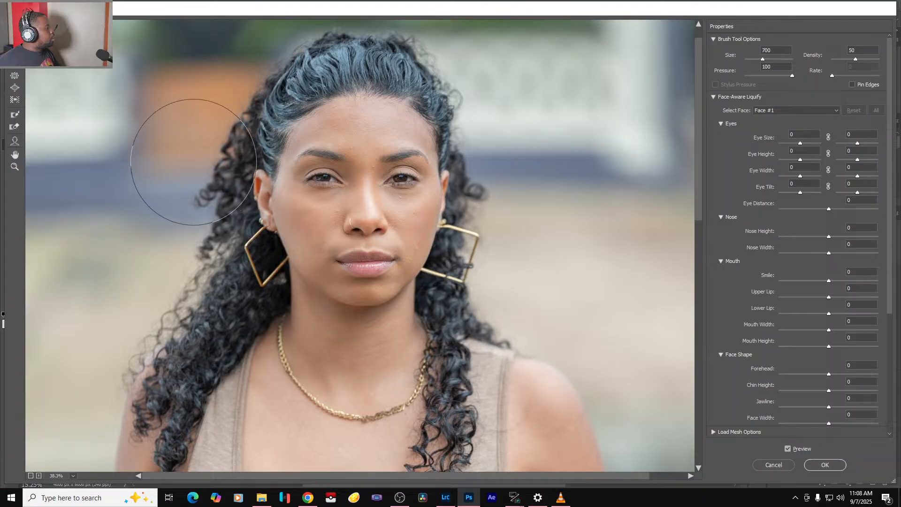
pyautogui.press('[')
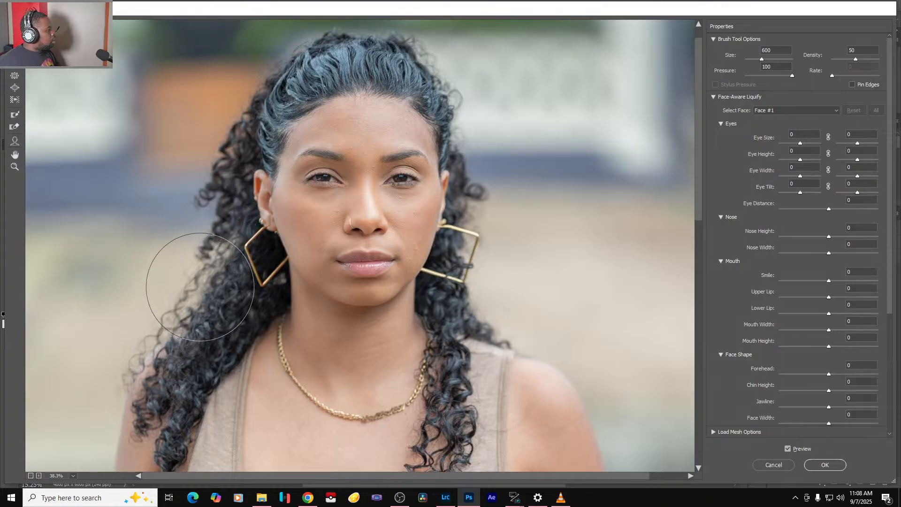
pyautogui.press('[')
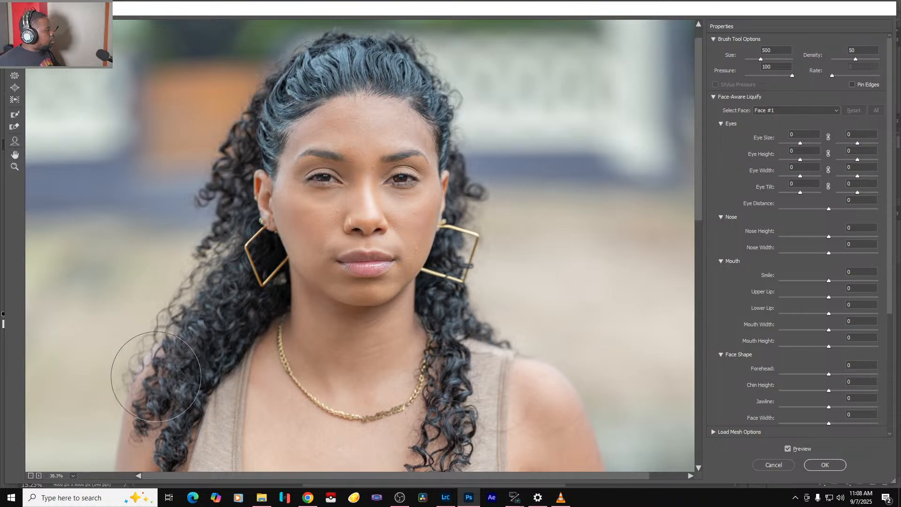
pyautogui.press('[')
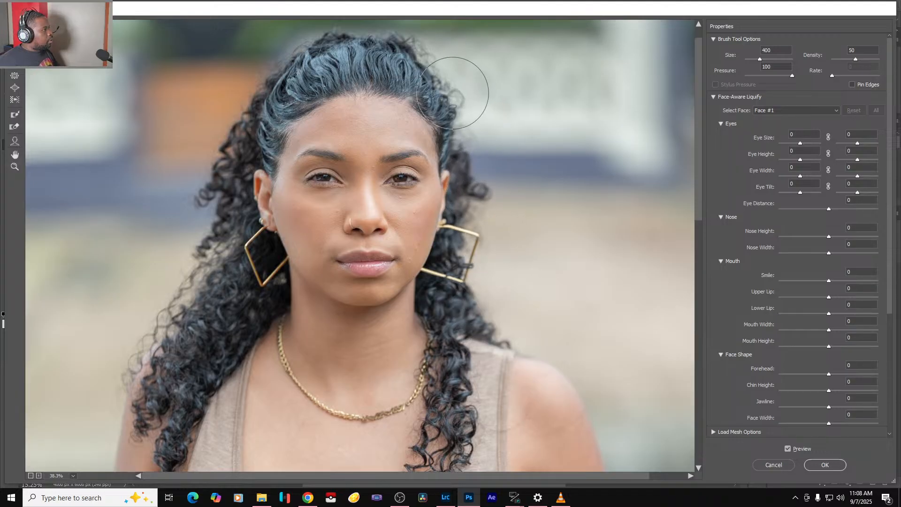
pyautogui.moveTo(451, 86)
pyautogui.mouseDown()
pyautogui.moveTo(458, 82)
pyautogui.moveTo(439, 67)
pyautogui.mouseUp()
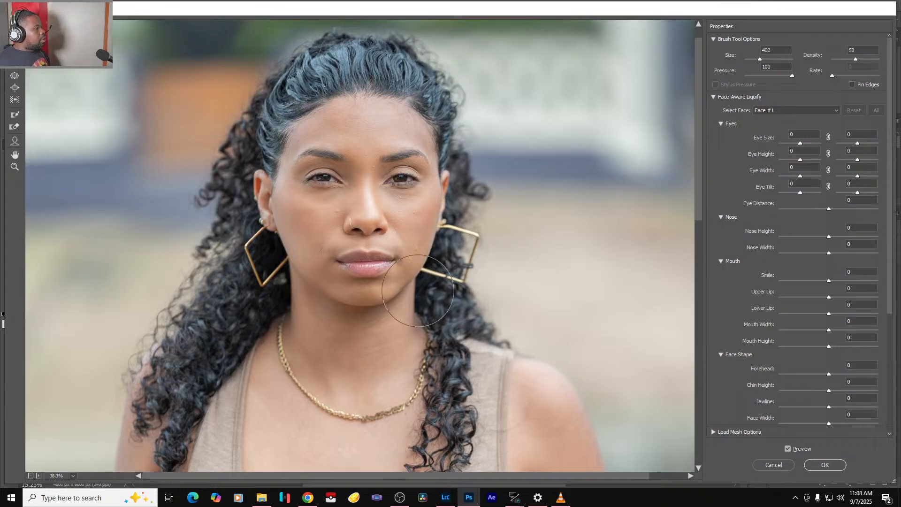
# - Use the Face tool to set Eye Height to 63 and 54, Upper Lip to 20 and Lower Lip to -25
pyautogui.scroll(3, 387, 346)
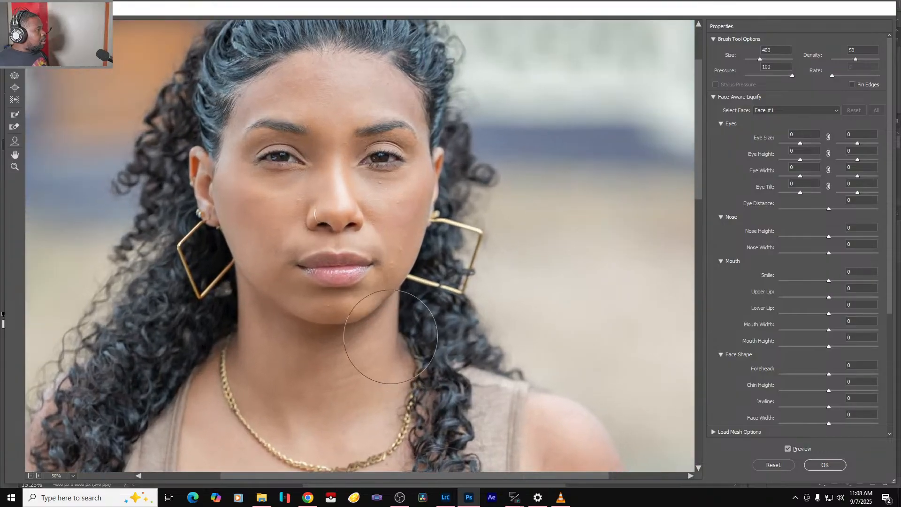
pyautogui.scroll(1, 390, 337)
pyautogui.moveTo(281, 177)
pyautogui.mouseDown()
pyautogui.moveTo(343, 242)
pyautogui.moveTo(333, 253)
pyautogui.mouseUp()
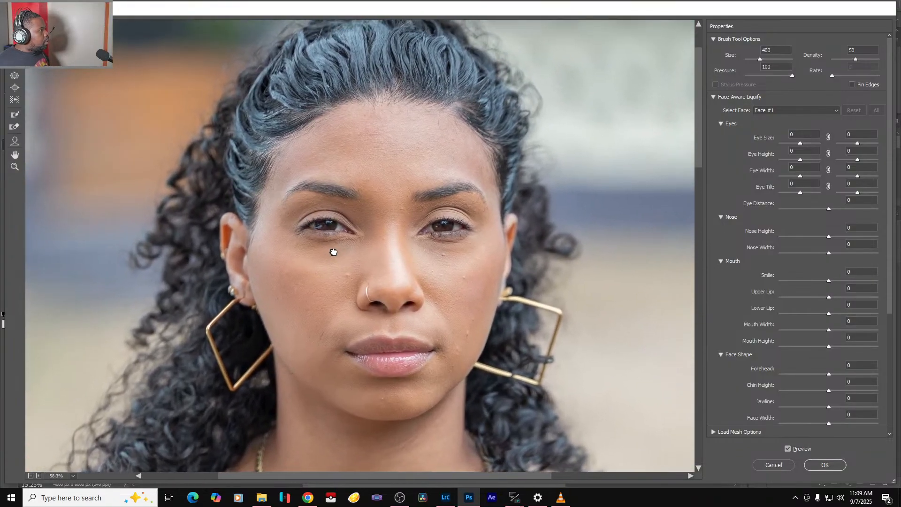
pyautogui.click(15, 141)
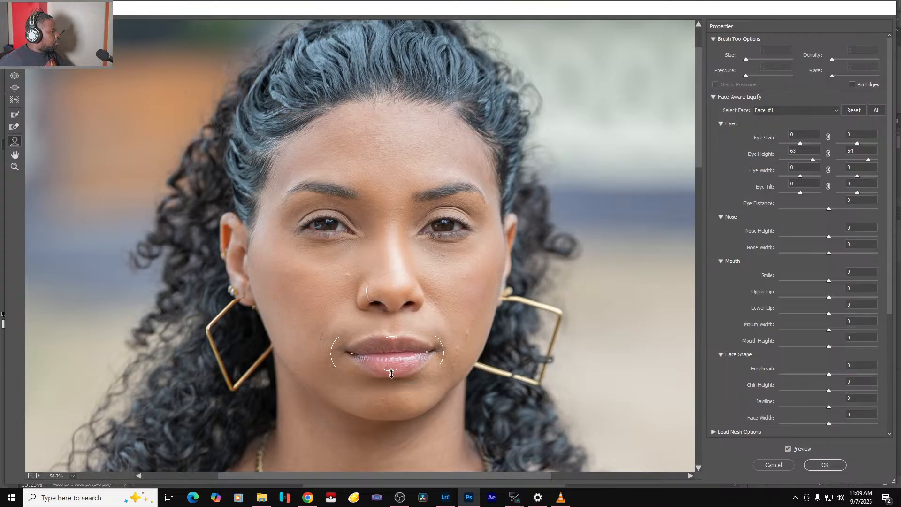
pyautogui.moveTo(392, 373); pyautogui.dragTo(393, 384)
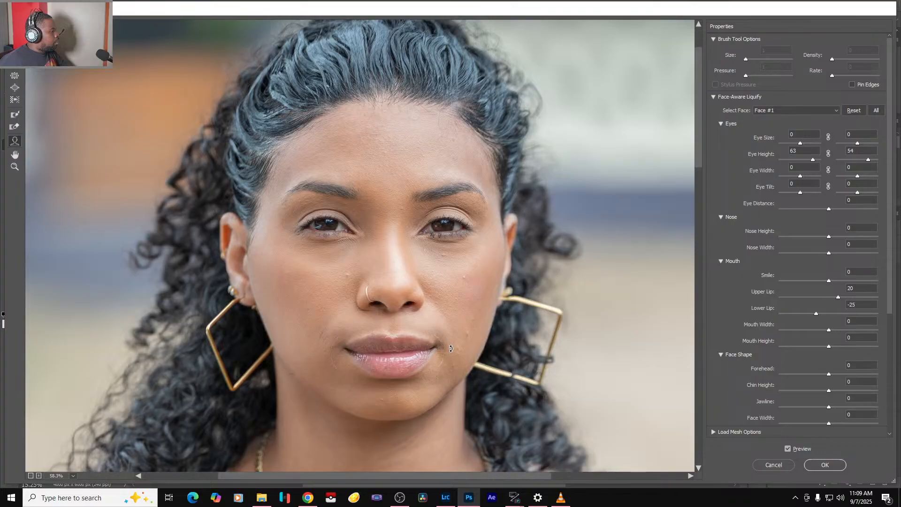
# - Undo the exaggerated smile of 100 and set Smile to 19, Nose Width to -69 and Face Width to -34
pyautogui.moveTo(451, 347); pyautogui.dragTo(455, 333)
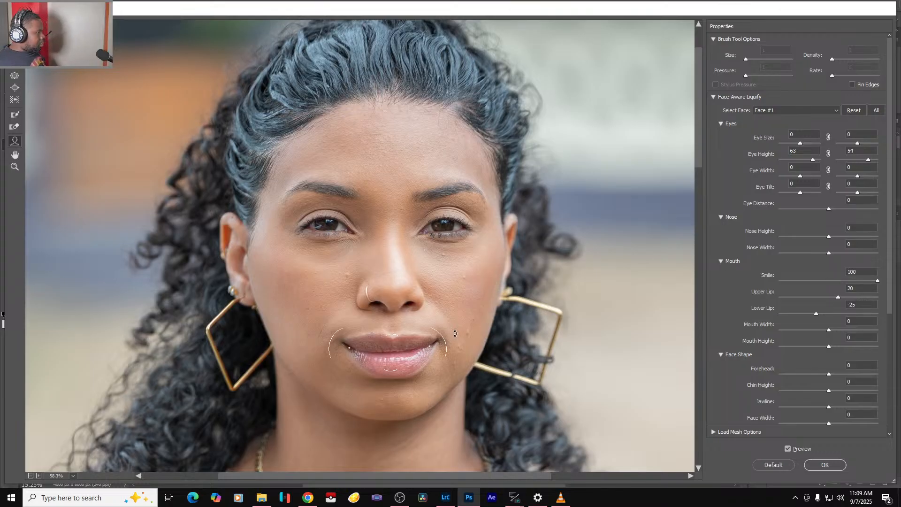
pyautogui.hotkey('ctrl', 'z')
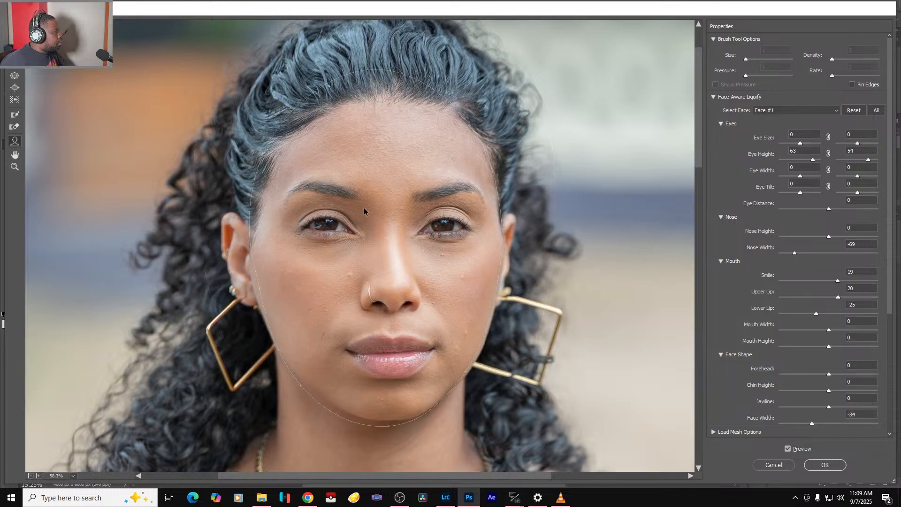
# - Set Forehead to -100 with the Face tool and compare the whole edited portrait with the original
pyautogui.moveTo(380, 74); pyautogui.dragTo(382, 92)
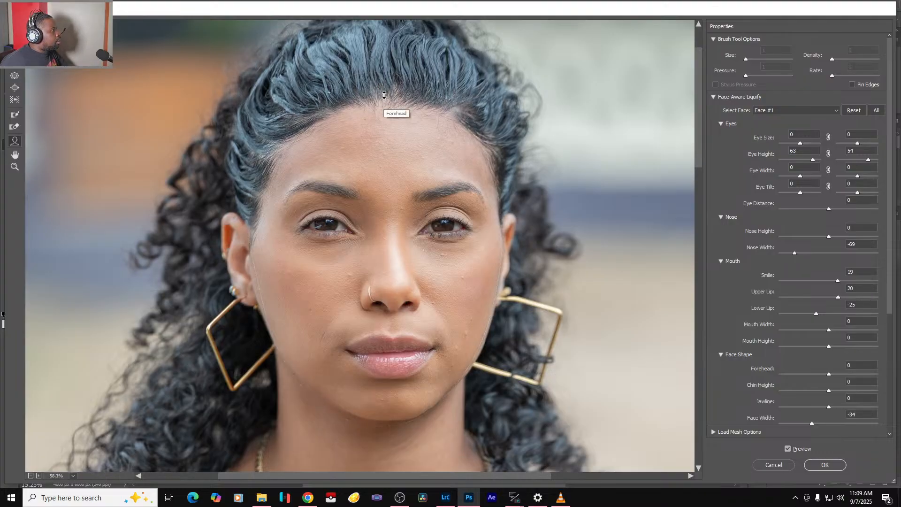
pyautogui.moveTo(384, 95); pyautogui.dragTo(382, 100)
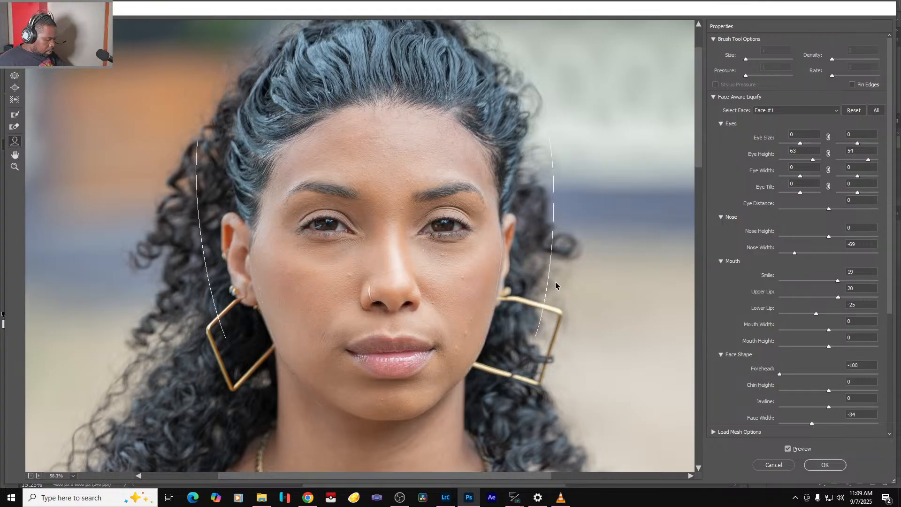
pyautogui.hotkey('ctrl', '0')
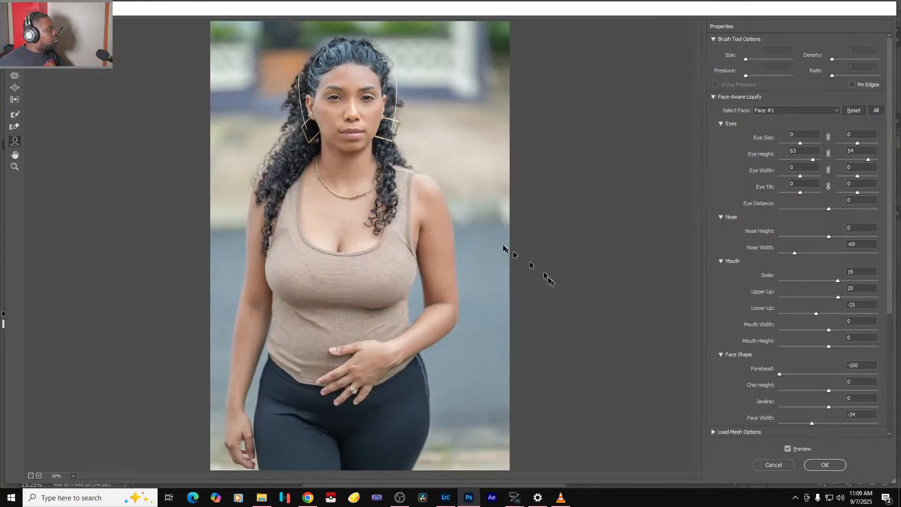
pyautogui.click(788, 450)
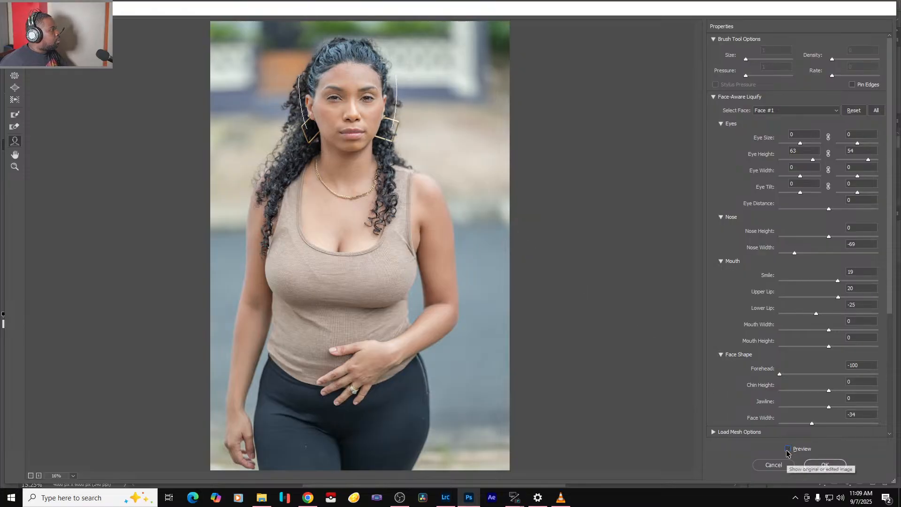
pyautogui.click(788, 450)
pyautogui.click(788, 450)
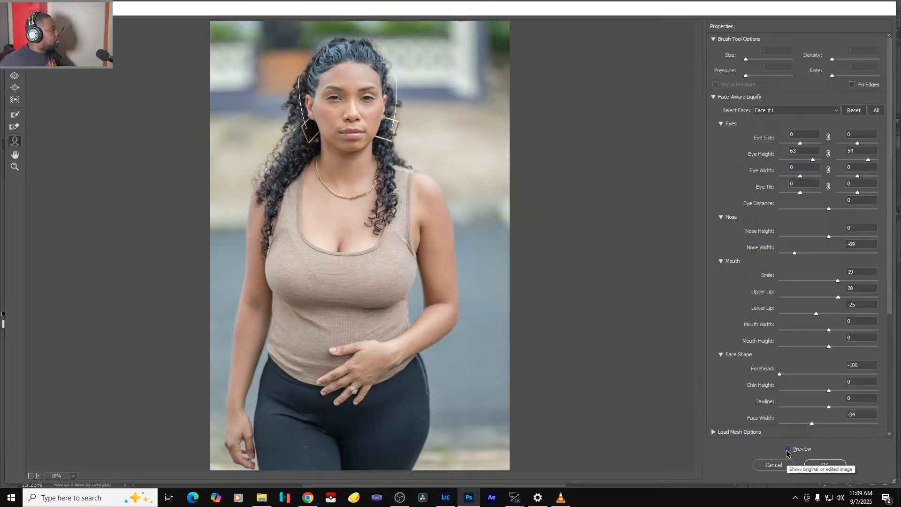
pyautogui.click(788, 449)
pyautogui.click(787, 449)
pyautogui.click(788, 450)
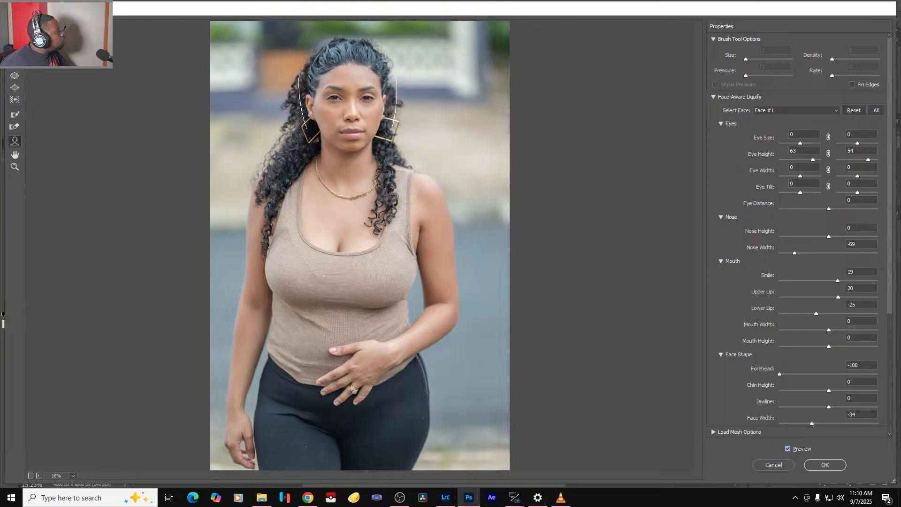
# - Push the hip outline slightly outward with the Forward Warp tool, enlarging the brush to 500 and up to 1100, and apply the Liquify changes
pyautogui.click(14, 75)
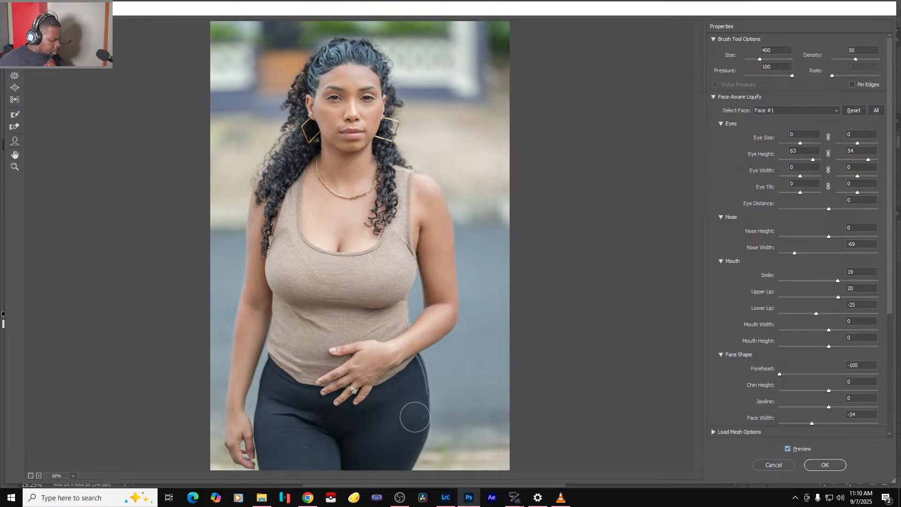
pyautogui.press(']')
pyautogui.press(']')
pyautogui.press(']')
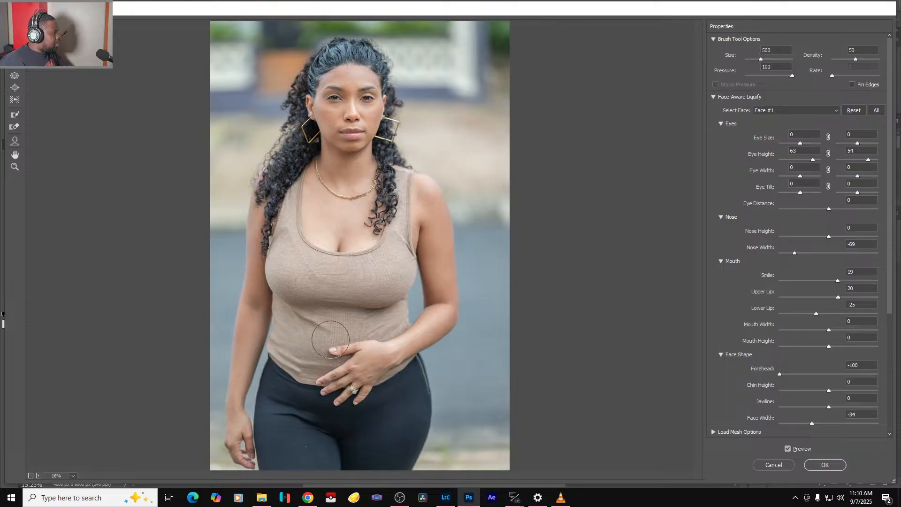
pyautogui.press(']')
pyautogui.press(']')
pyautogui.press(']')
pyautogui.press(']')
pyautogui.press(']')
pyautogui.press(']')
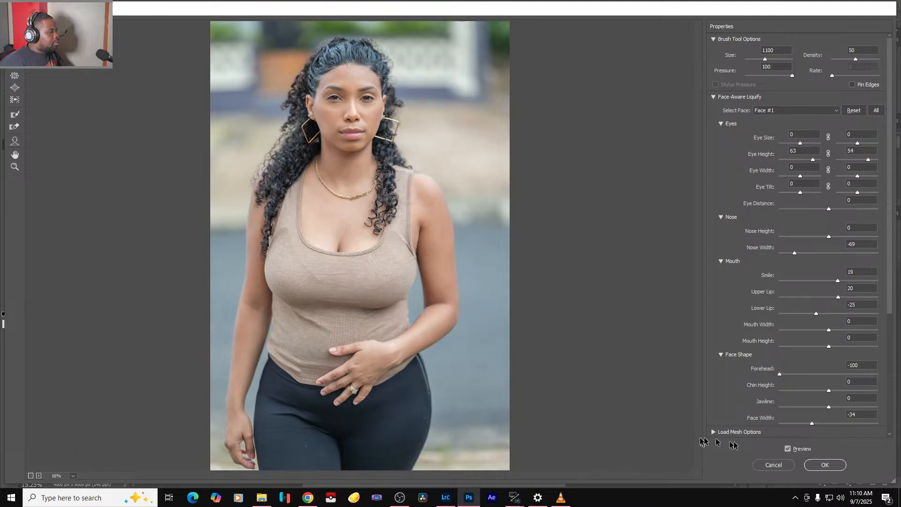
pyautogui.click(826, 466)
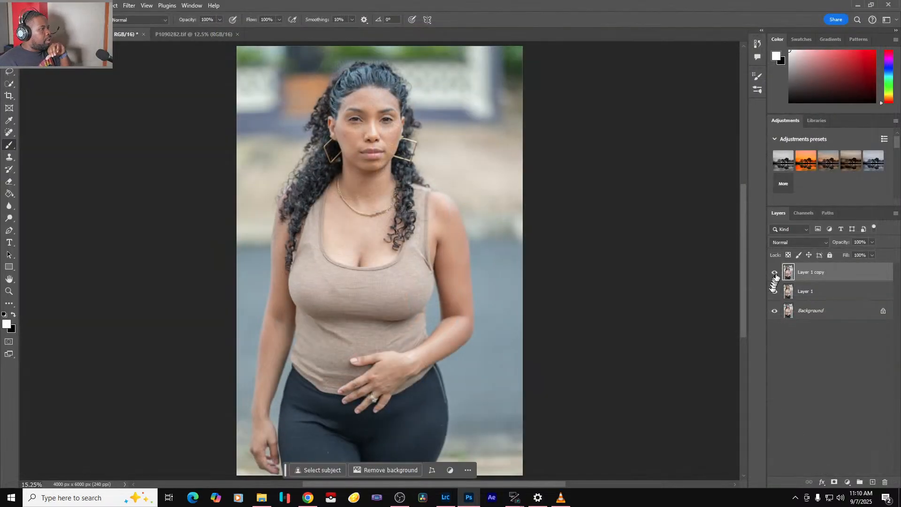
# - Compare the portrait before and after Liquify by hiding and showing Layer 1 copy
pyautogui.click(775, 273)
pyautogui.click(776, 273)
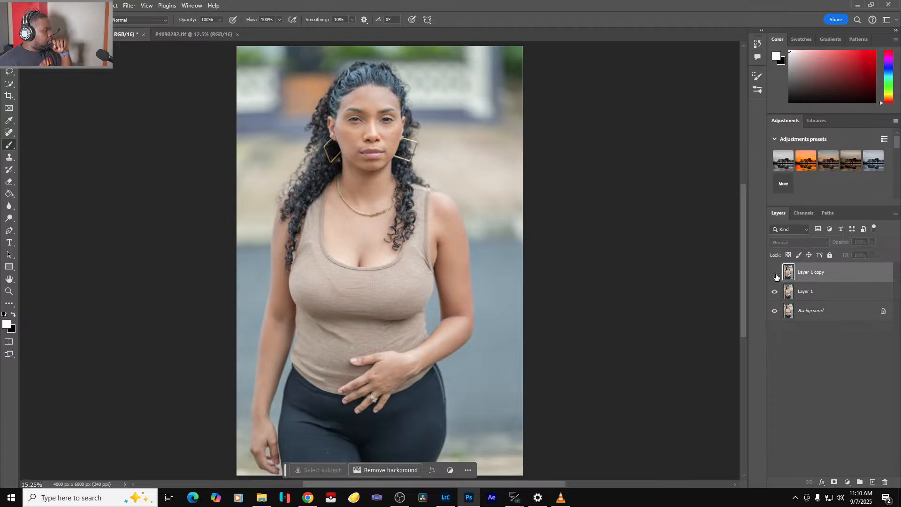
pyautogui.click(776, 274)
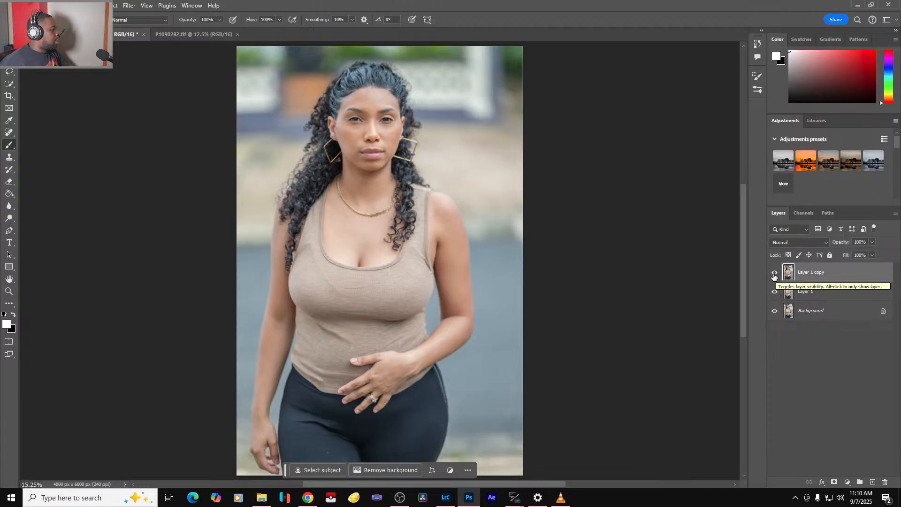
# - Add an empty layer above Layer 1 copy and enable Sample All Layers for the Quick Selection tool
pyautogui.click(872, 482)
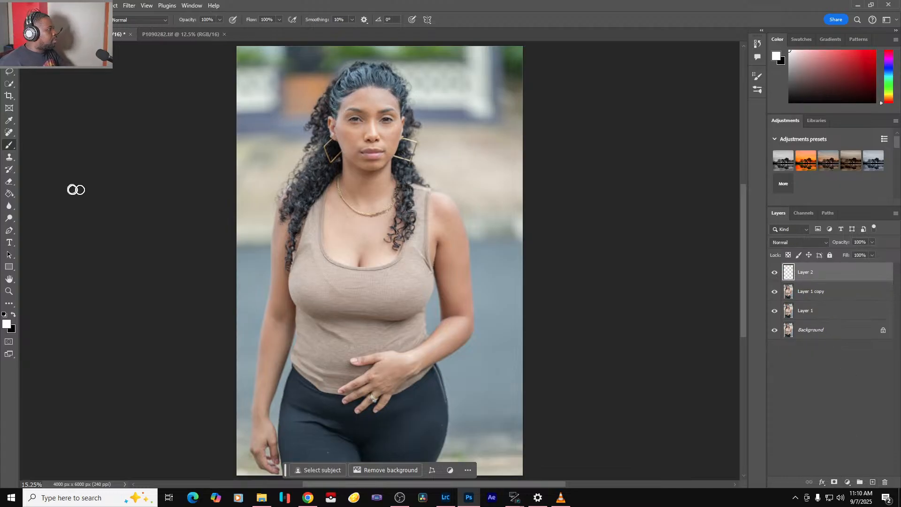
pyautogui.click(9, 84)
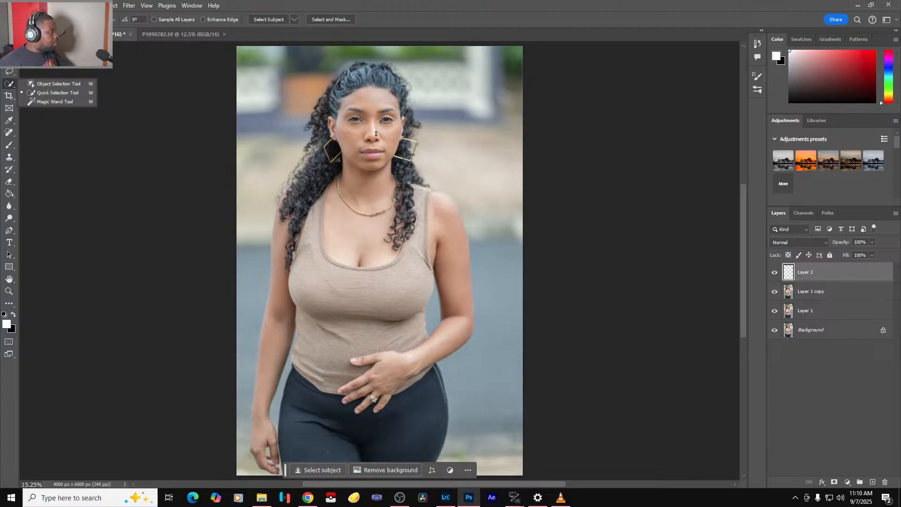
pyautogui.scroll(4, 381, 120)
pyautogui.scroll(5, 381, 120)
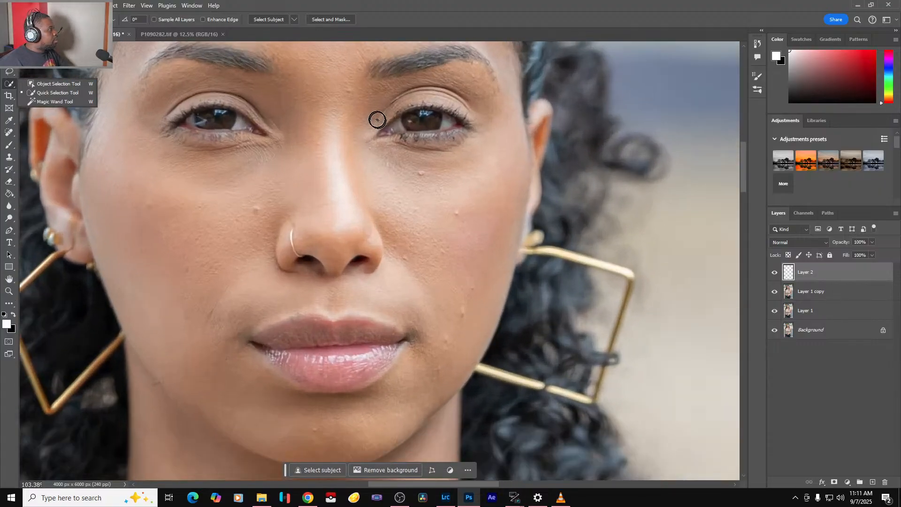
pyautogui.moveTo(305, 210); pyautogui.dragTo(396, 251)
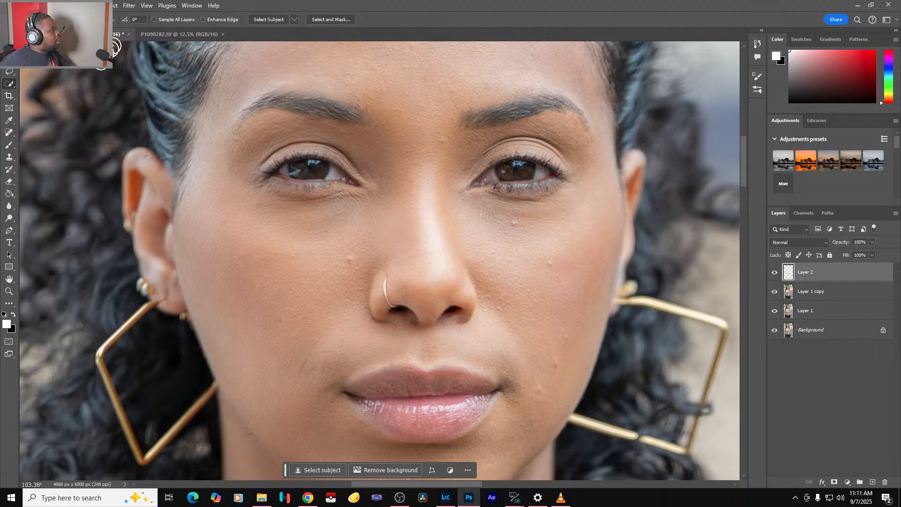
pyautogui.click(154, 19)
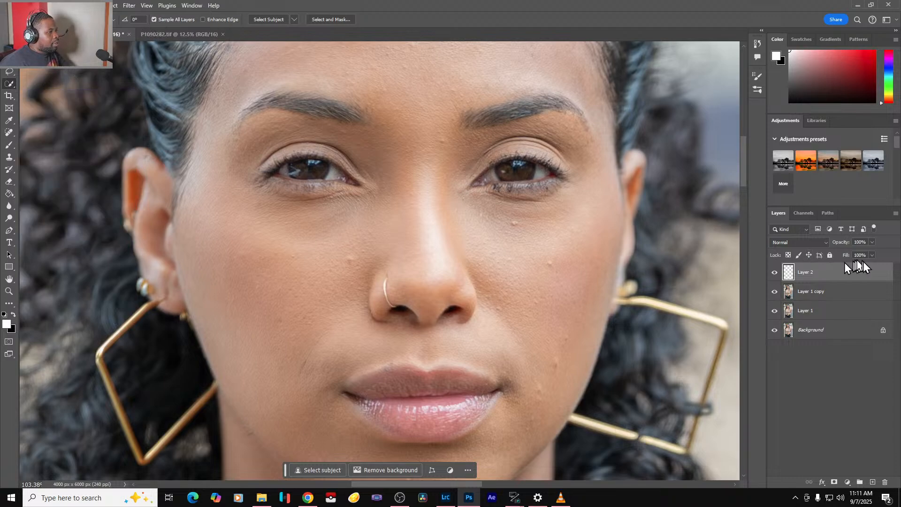
pyautogui.click(873, 483)
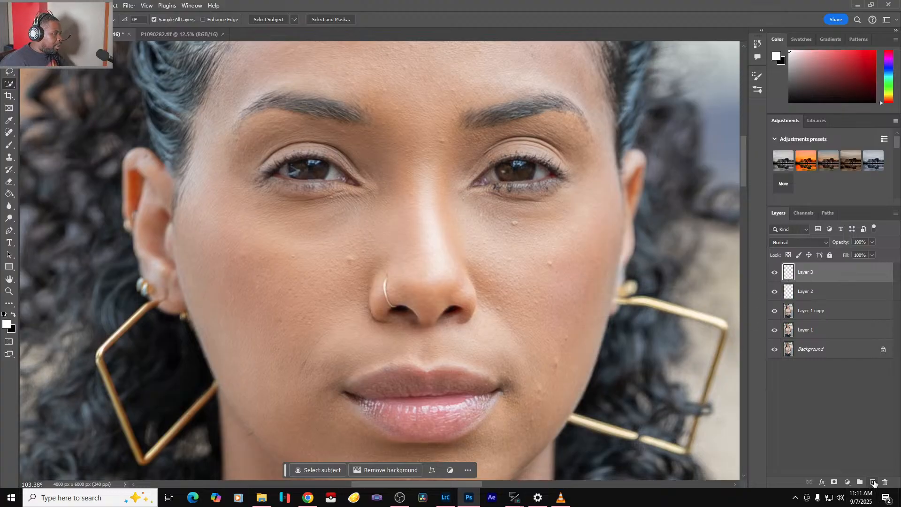
pyautogui.hotkey('ctrl', 'z')
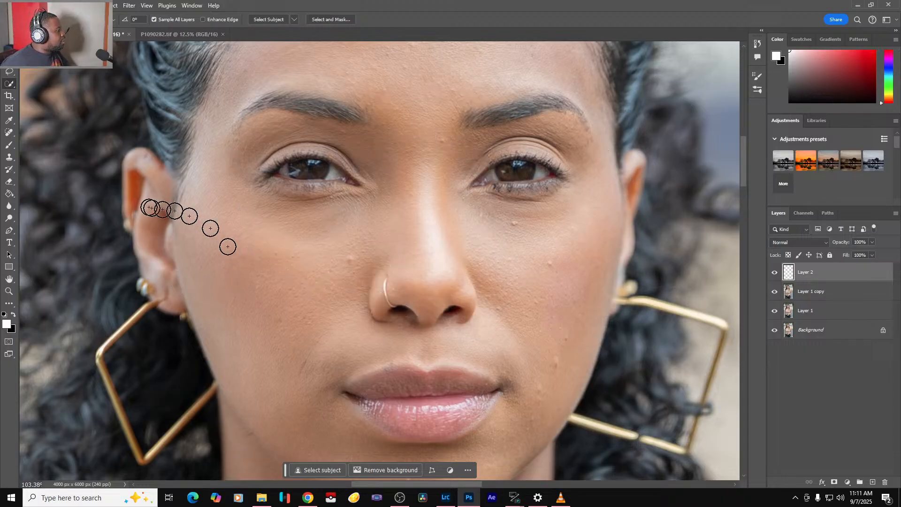
# - Remove the small bumps on the cheeks and chin with the Spot Healing Brush on Layer 2, and compare with the layer hidden
pyautogui.press('j')
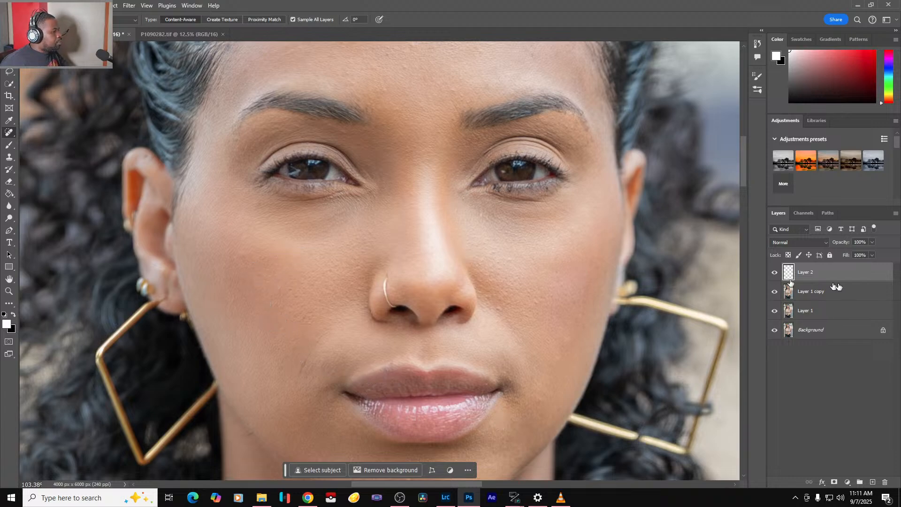
pyautogui.click(774, 275)
pyautogui.click(775, 274)
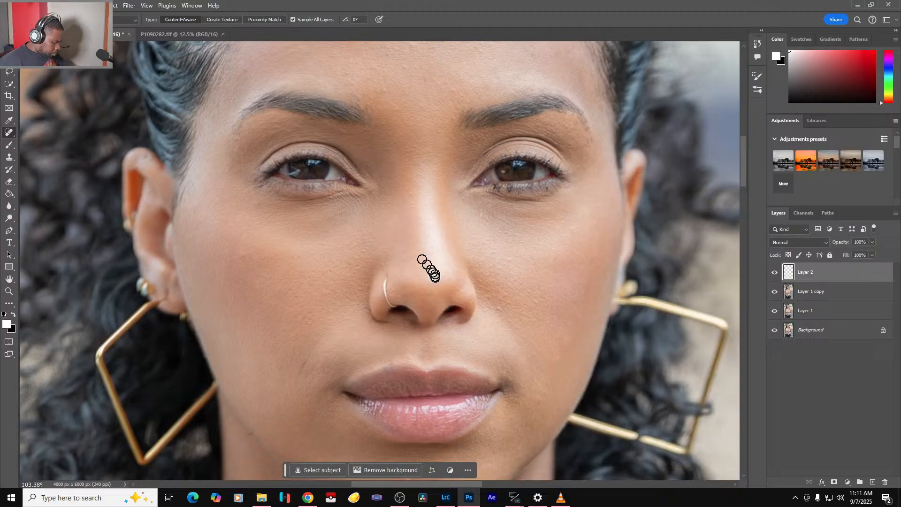
# - Heal the small spots and bumps across the forehead on Layer 2, and compare with the layer hidden
pyautogui.moveTo(422, 122); pyautogui.dragTo(417, 300)
pyautogui.scroll(4, 423, 219)
pyautogui.scroll(2, 423, 218)
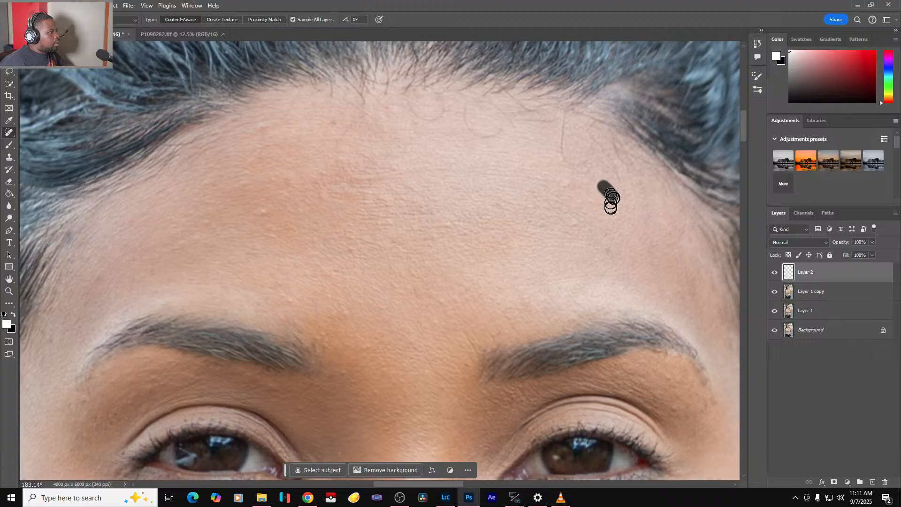
pyautogui.moveTo(612, 208); pyautogui.dragTo(515, 176)
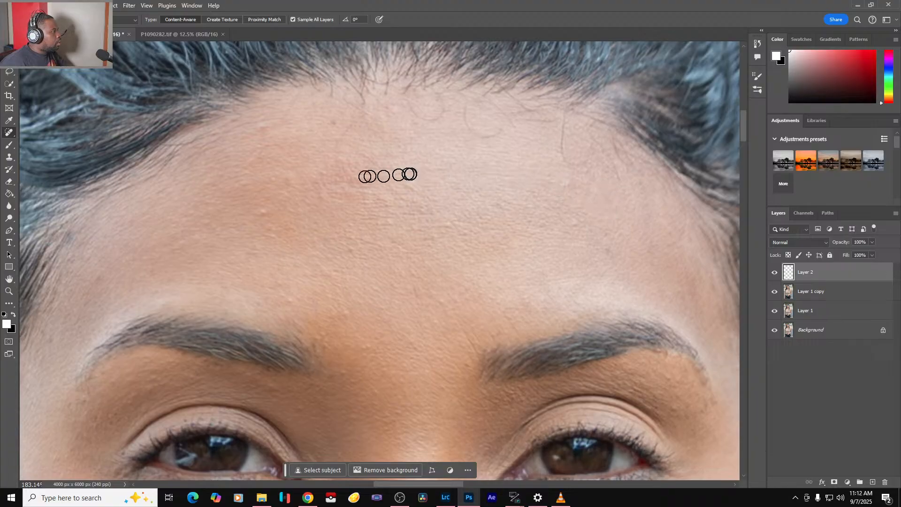
pyautogui.moveTo(363, 178); pyautogui.dragTo(337, 176)
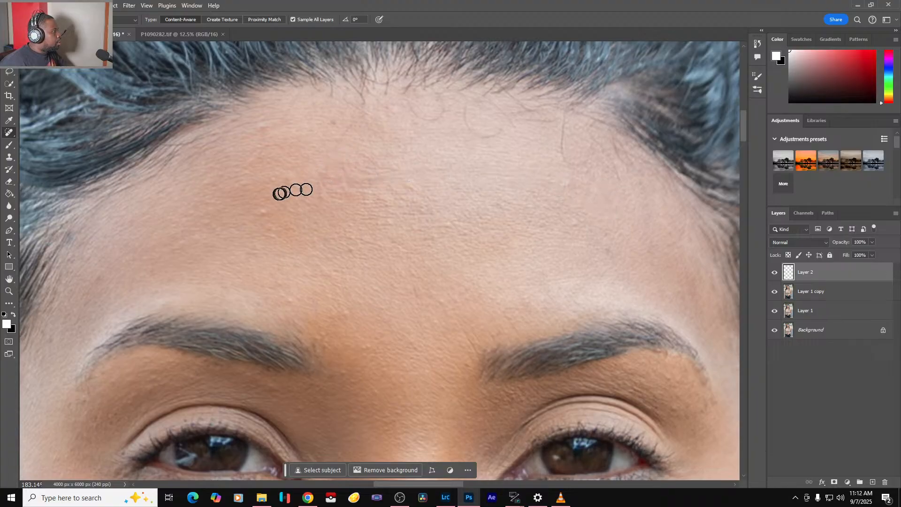
pyautogui.click(257, 205)
pyautogui.click(270, 227)
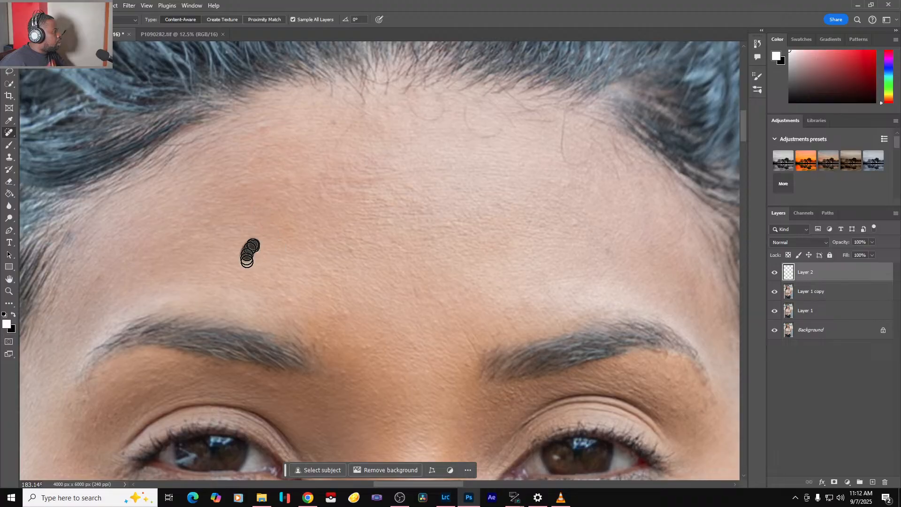
pyautogui.click(283, 292)
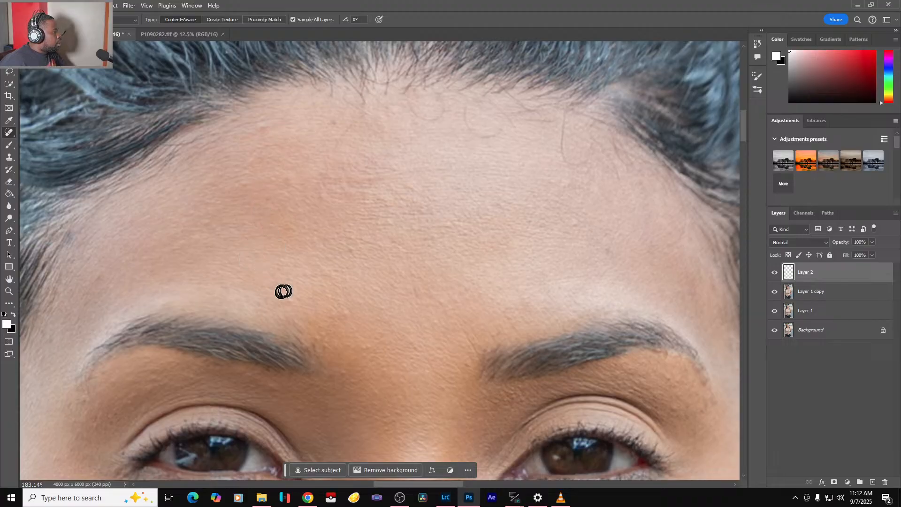
pyautogui.click(775, 273)
pyautogui.click(775, 272)
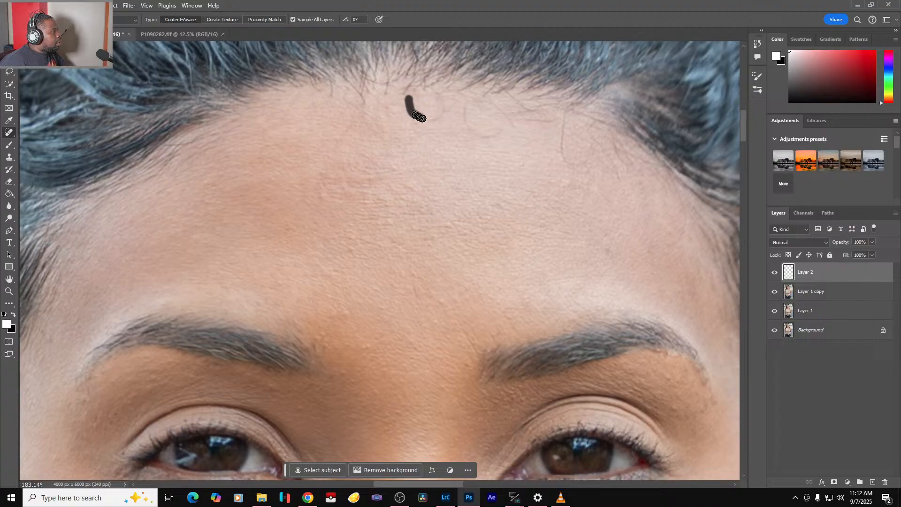
# - Remove the stray hairs below the middle of the hairline and heal the reddish spots on the upper forehead
pyautogui.moveTo(436, 97); pyautogui.dragTo(438, 98)
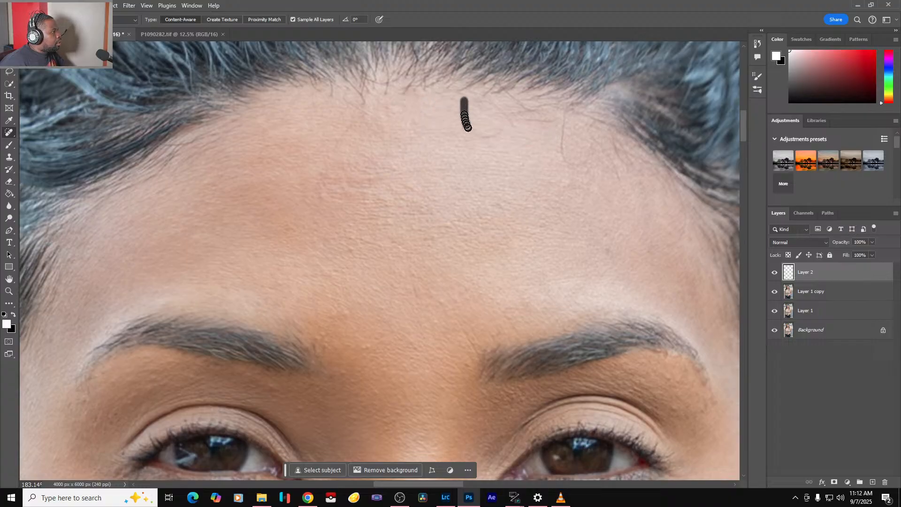
pyautogui.moveTo(499, 136)
pyautogui.mouseDown()
pyautogui.moveTo(510, 118)
pyautogui.moveTo(524, 136)
pyautogui.mouseUp()
pyautogui.moveTo(338, 137); pyautogui.dragTo(334, 148)
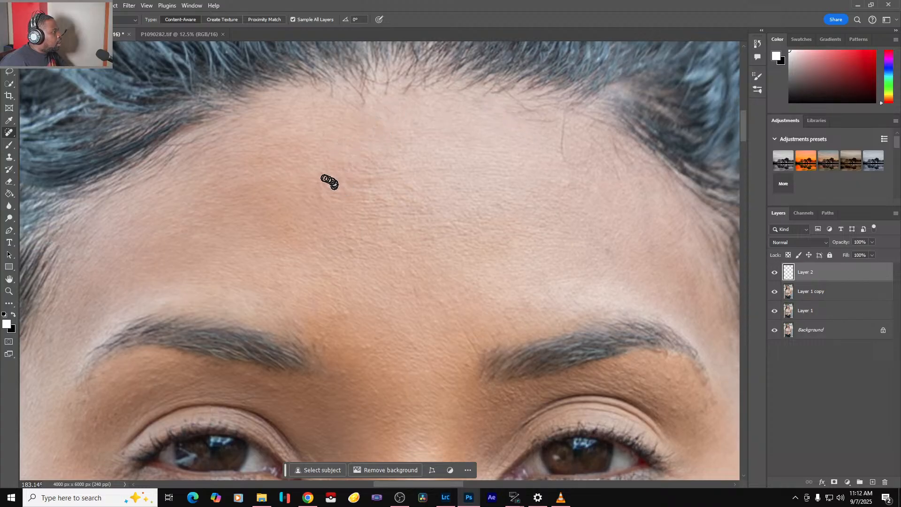
pyautogui.moveTo(351, 181); pyautogui.dragTo(357, 182)
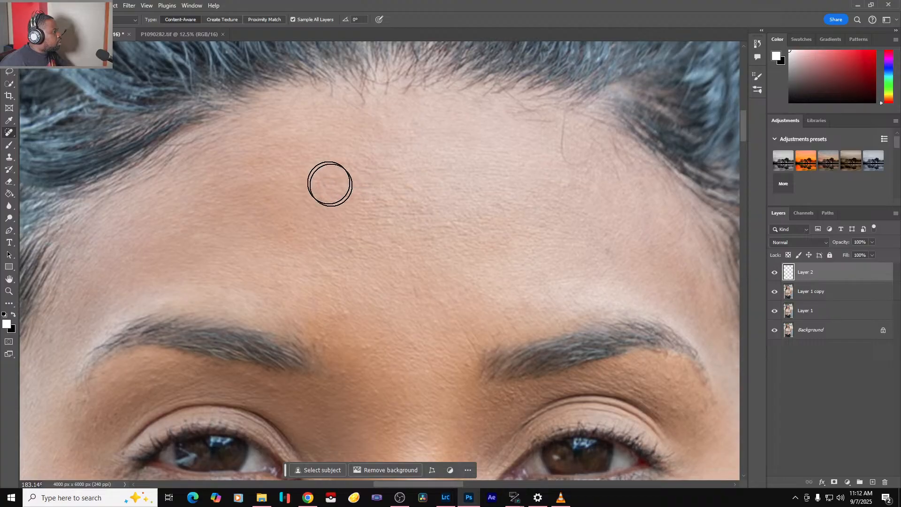
# - Adjust the healing brush size, smooth the reddish patch on the forehead's left half, and compare with Layer 2 hidden
pyautogui.press(']')
pyautogui.press(']')
pyautogui.press(']')
pyautogui.press(']')
pyautogui.press('[')
pyautogui.press('[')
pyautogui.press('[')
pyautogui.press('[')
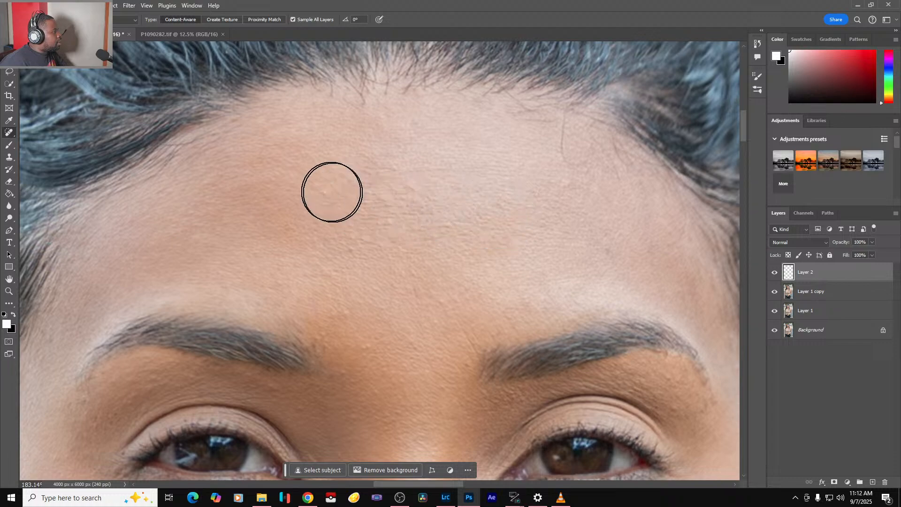
pyautogui.click(323, 193)
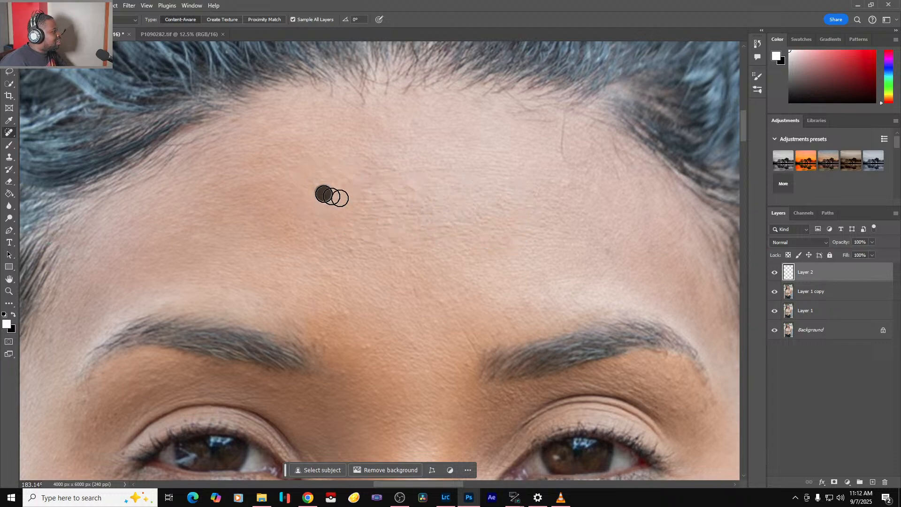
pyautogui.click(328, 202)
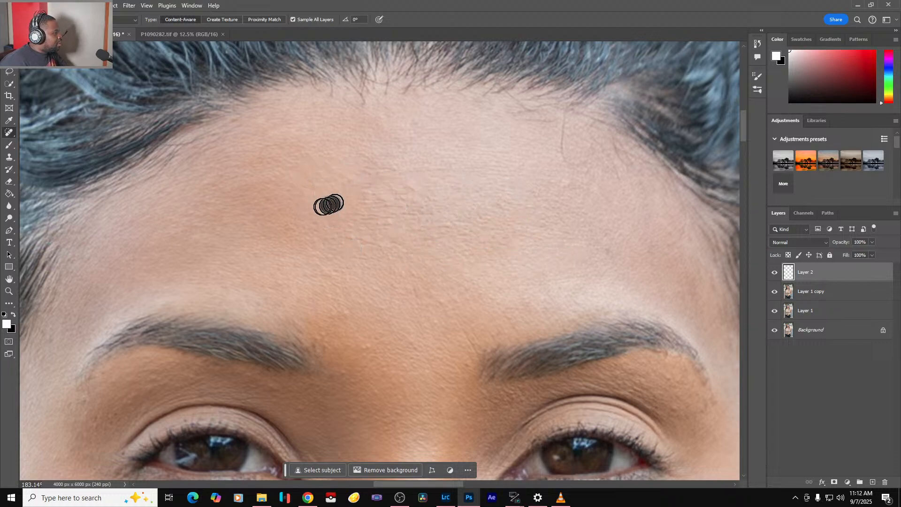
pyautogui.click(775, 274)
pyautogui.click(774, 273)
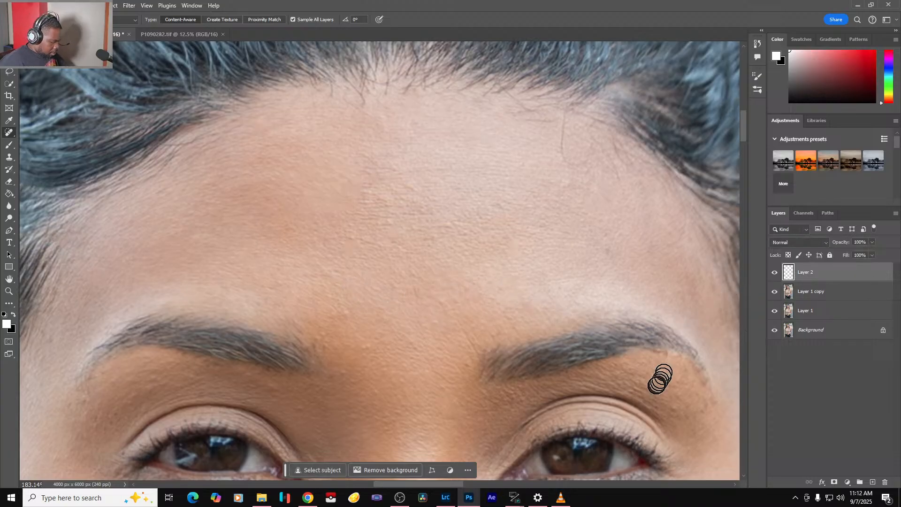
pyautogui.scroll(4, 661, 379)
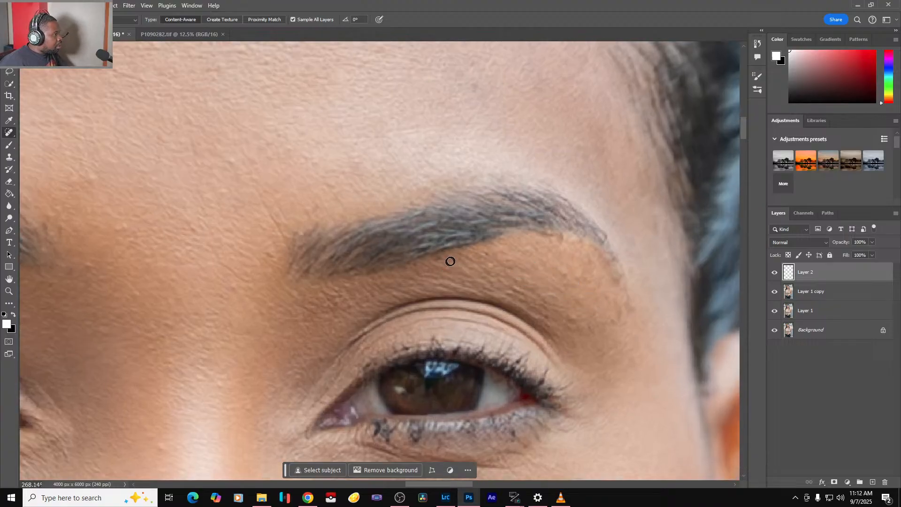
# - Clean the stray hairs and bumps below and at the tail of the right-hand eyebrow, and compare with Layer 2 hidden
pyautogui.moveTo(460, 255); pyautogui.dragTo(457, 256)
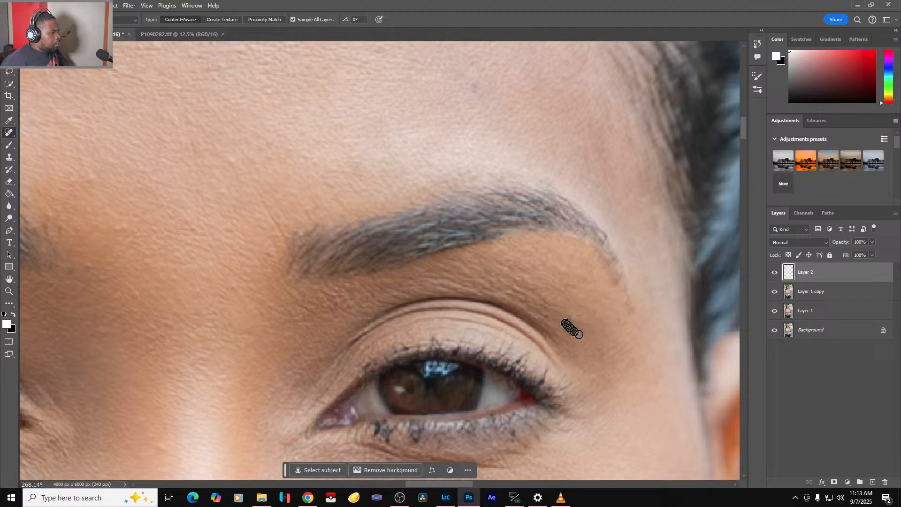
pyautogui.click(774, 273)
pyautogui.click(773, 274)
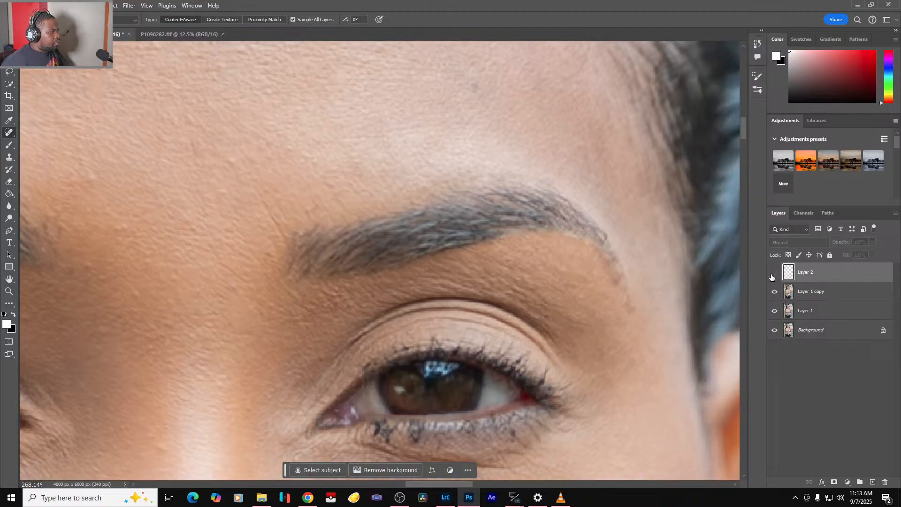
pyautogui.click(774, 273)
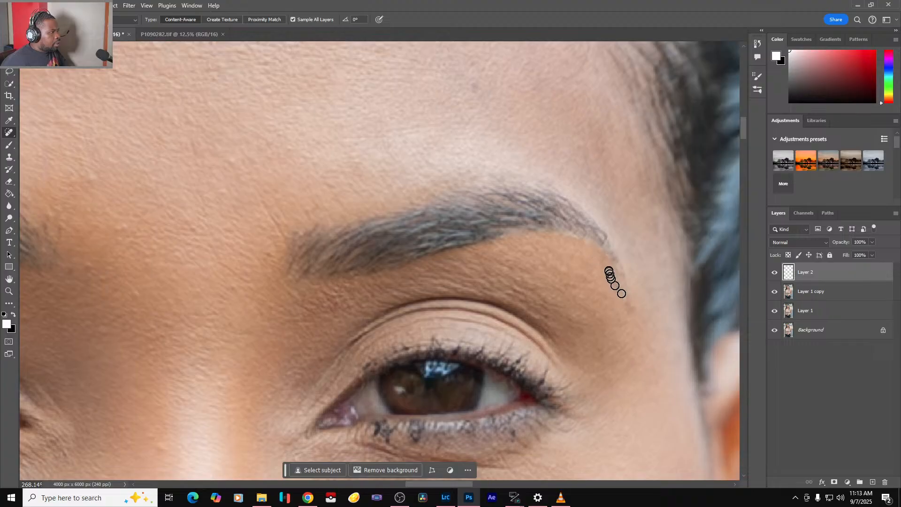
pyautogui.moveTo(608, 263); pyautogui.dragTo(620, 309)
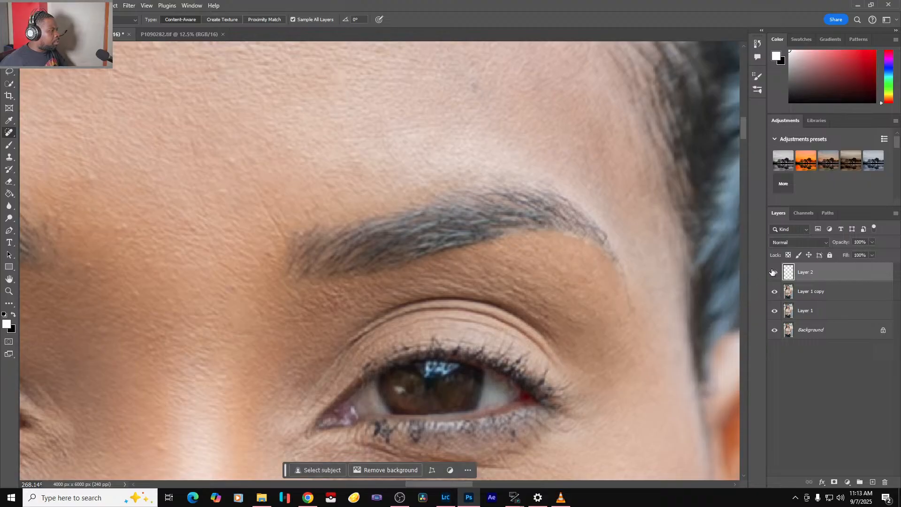
# - Heal the stray hairs and small bumps along the lower edge of the left-hand eyebrow on Layer 2
pyautogui.moveTo(308, 303)
pyautogui.mouseDown()
pyautogui.moveTo(347, 287)
pyautogui.moveTo(612, 258)
pyautogui.mouseUp()
pyautogui.moveTo(489, 252); pyautogui.dragTo(488, 304)
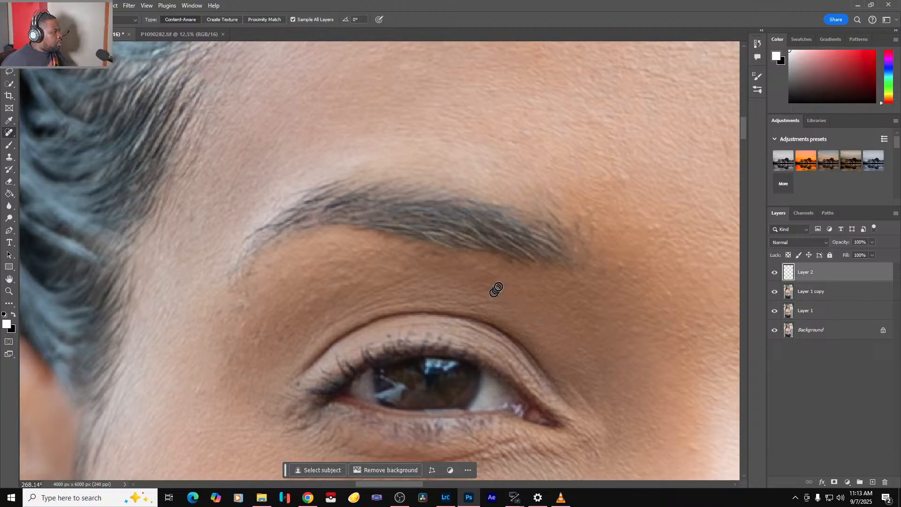
pyautogui.moveTo(497, 289)
pyautogui.mouseDown()
pyautogui.moveTo(465, 292)
pyautogui.moveTo(422, 253)
pyautogui.moveTo(466, 251)
pyautogui.mouseUp()
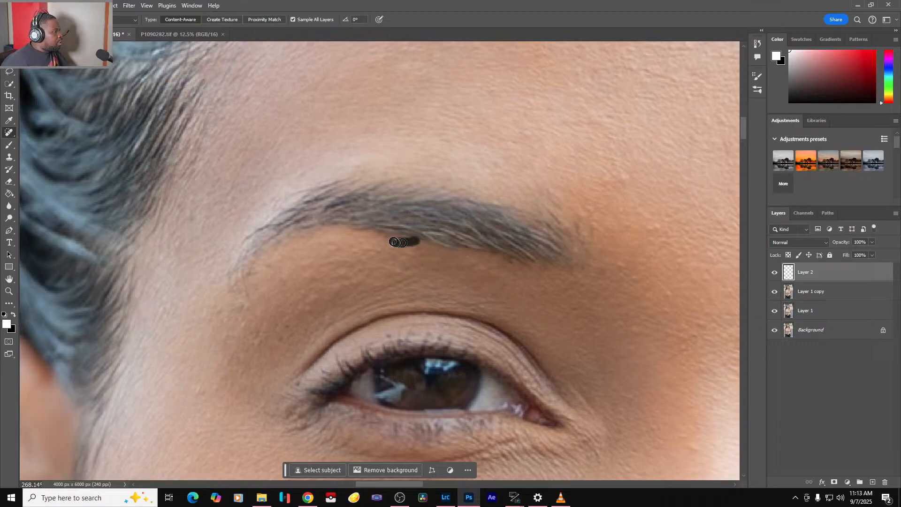
pyautogui.moveTo(399, 242); pyautogui.dragTo(383, 239)
pyautogui.moveTo(431, 258); pyautogui.dragTo(362, 246)
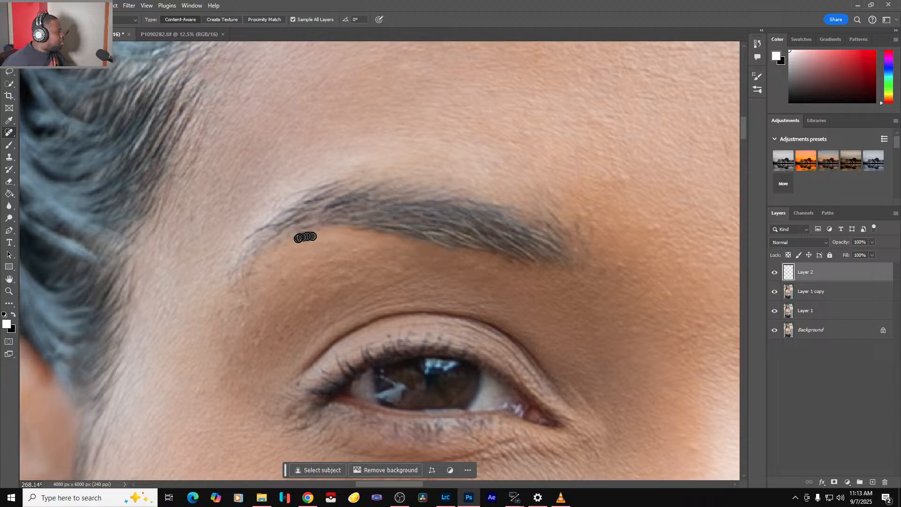
# - Remove the stray hairs around the outer tail of the left-hand eyebrow with the Spot Healing Brush
pyautogui.moveTo(272, 250); pyautogui.dragTo(249, 277)
pyautogui.moveTo(250, 268); pyautogui.dragTo(243, 301)
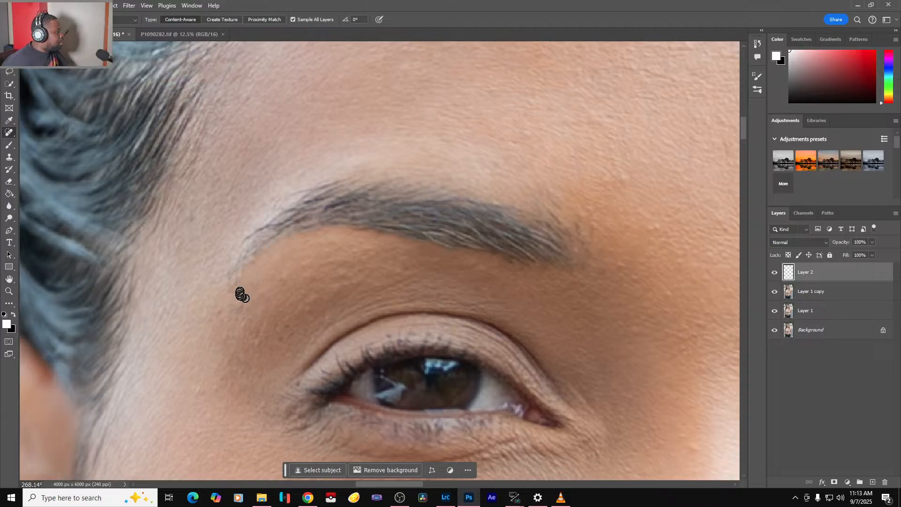
pyautogui.moveTo(229, 295)
pyautogui.mouseDown()
pyautogui.moveTo(232, 314)
pyautogui.moveTo(261, 304)
pyautogui.mouseUp()
pyautogui.moveTo(245, 288); pyautogui.dragTo(238, 305)
pyautogui.moveTo(257, 281); pyautogui.dragTo(249, 299)
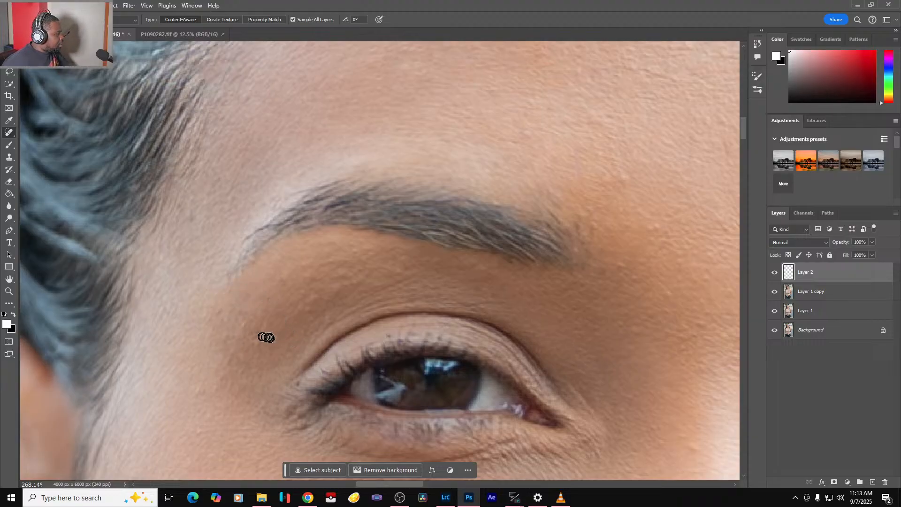
# - Adjust the healing brush size, smooth the spots beside the left-hand eye and under its brow arch, and compare with Layer 2 hidden
pyautogui.moveTo(252, 340); pyautogui.dragTo(252, 342)
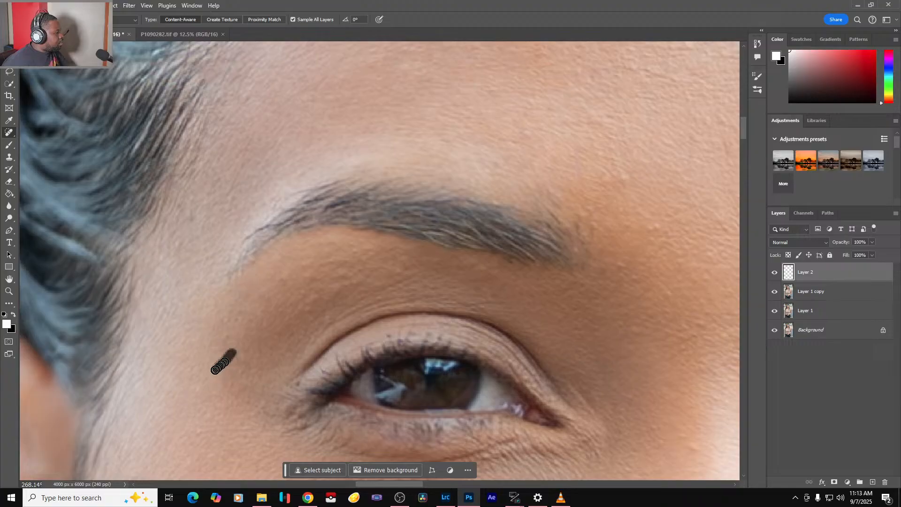
pyautogui.moveTo(215, 369); pyautogui.dragTo(216, 370)
pyautogui.moveTo(229, 330); pyautogui.dragTo(229, 329)
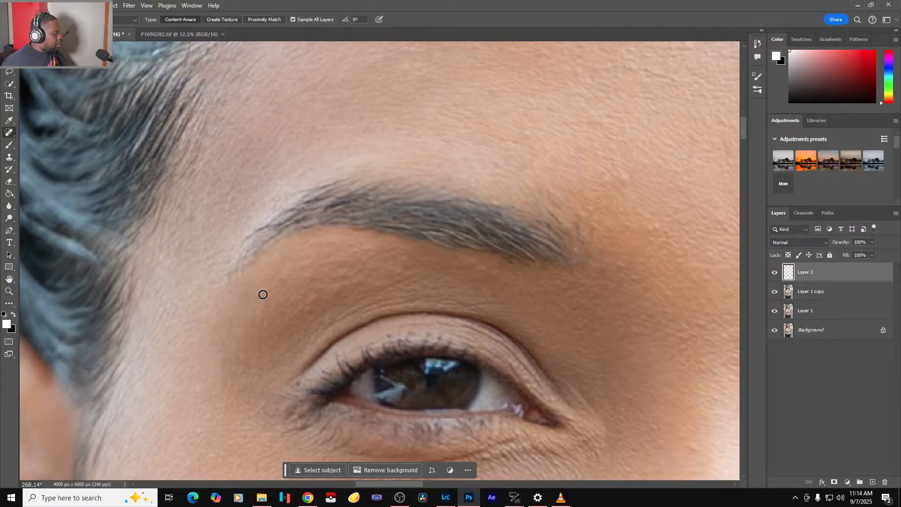
pyautogui.moveTo(261, 296); pyautogui.dragTo(263, 281)
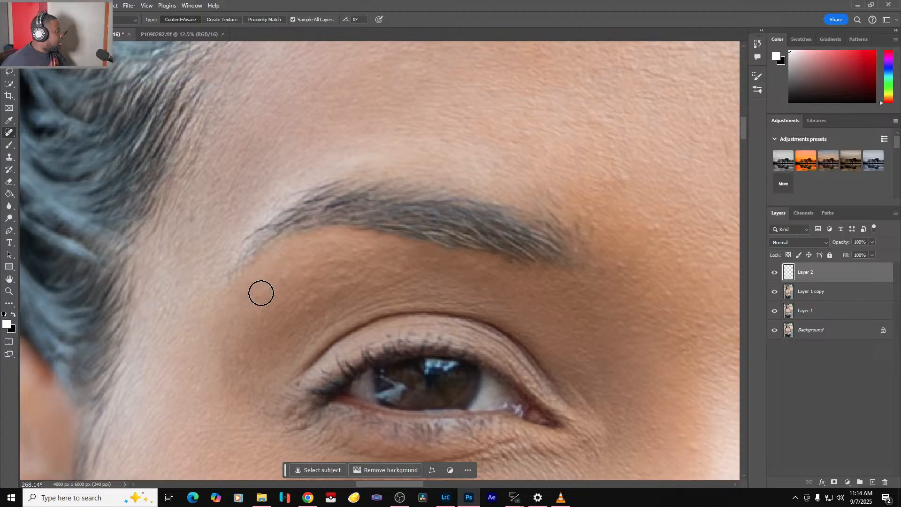
pyautogui.click(311, 270)
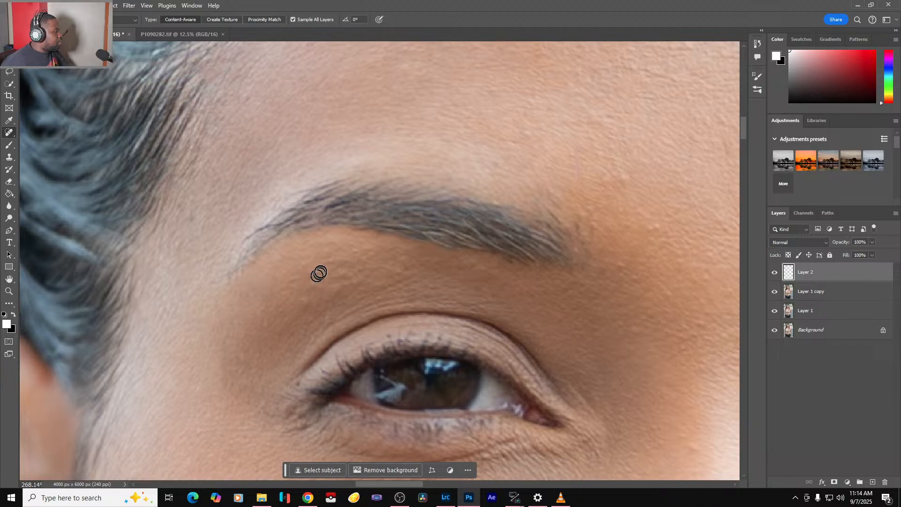
pyautogui.moveTo(320, 273); pyautogui.dragTo(275, 296)
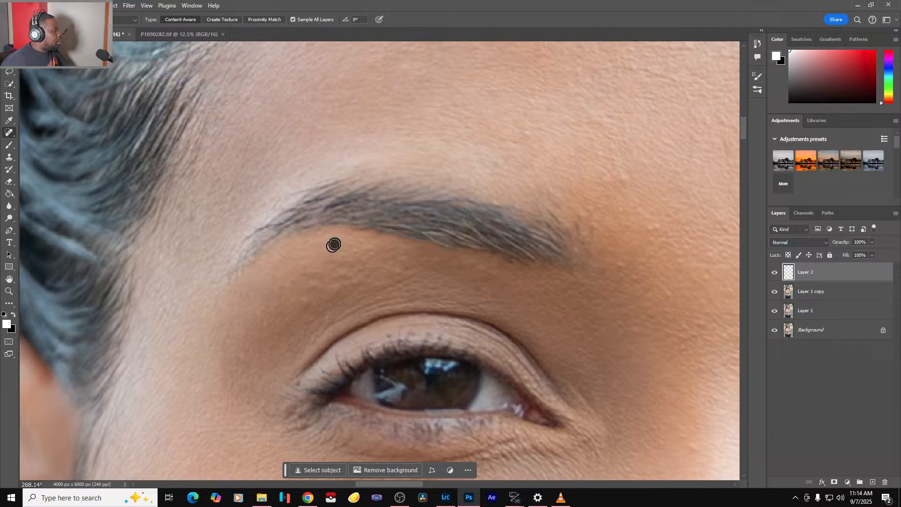
pyautogui.moveTo(333, 245); pyautogui.dragTo(361, 250)
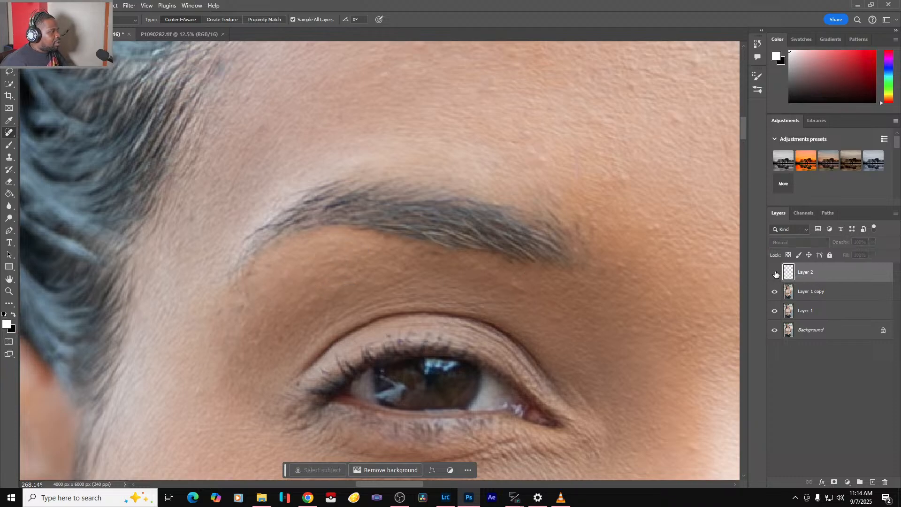
# - Heal the small bumps and stray hairs between the eyebrows and on the lower forehead on Layer 2
pyautogui.moveTo(594, 217); pyautogui.dragTo(472, 205)
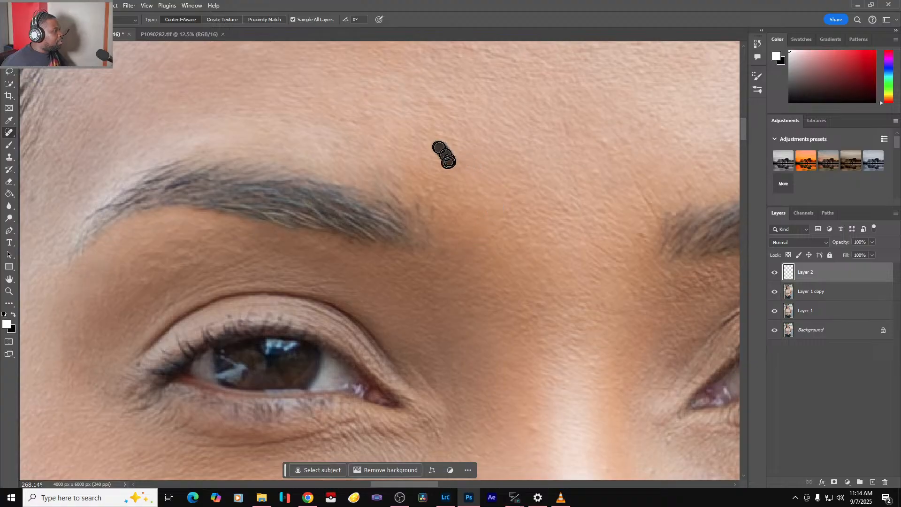
pyautogui.moveTo(483, 187); pyautogui.dragTo(513, 191)
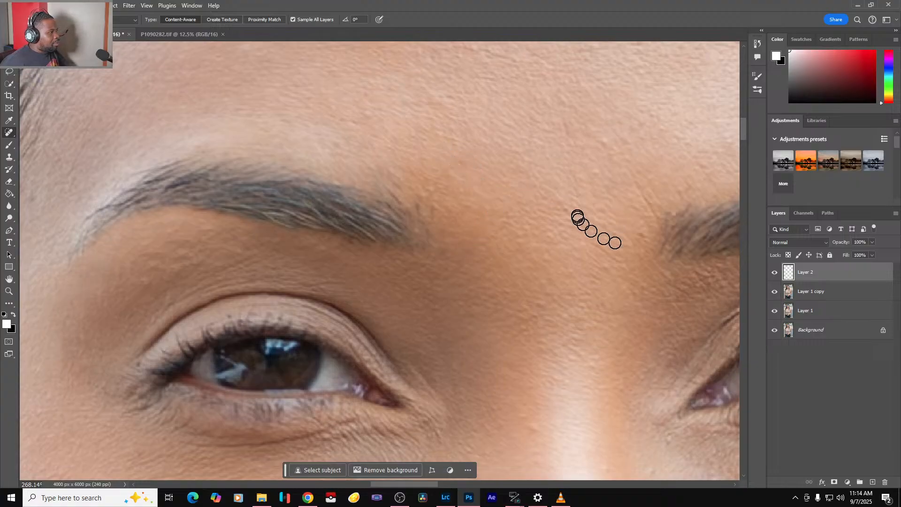
pyautogui.moveTo(559, 228)
pyautogui.mouseDown()
pyautogui.moveTo(620, 259)
pyautogui.moveTo(551, 214)
pyautogui.moveTo(565, 235)
pyautogui.moveTo(539, 194)
pyautogui.moveTo(546, 190)
pyautogui.moveTo(645, 234)
pyautogui.mouseUp()
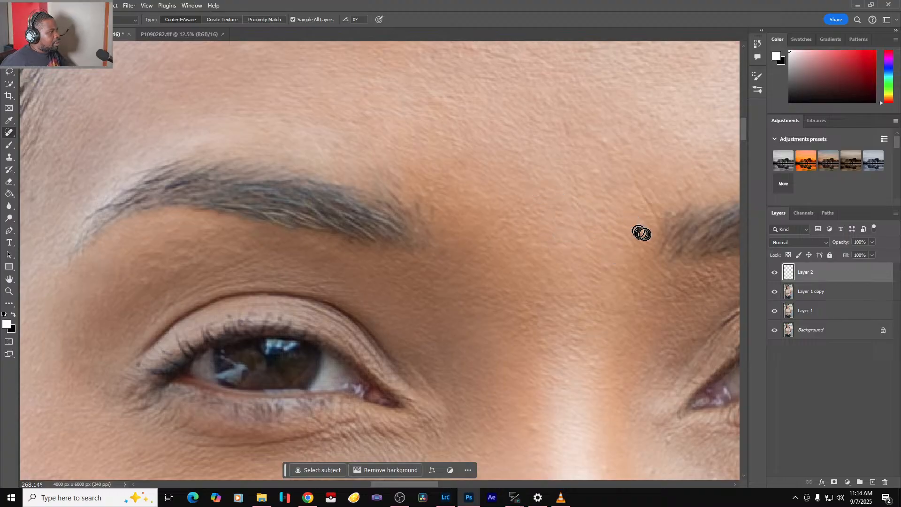
pyautogui.moveTo(570, 314)
pyautogui.mouseDown()
pyautogui.moveTo(543, 299)
pyautogui.moveTo(537, 313)
pyautogui.moveTo(513, 298)
pyautogui.moveTo(542, 293)
pyautogui.mouseUp()
pyautogui.moveTo(552, 254)
pyautogui.mouseDown()
pyautogui.moveTo(511, 243)
pyautogui.moveTo(501, 225)
pyautogui.moveTo(530, 231)
pyautogui.moveTo(540, 277)
pyautogui.mouseUp()
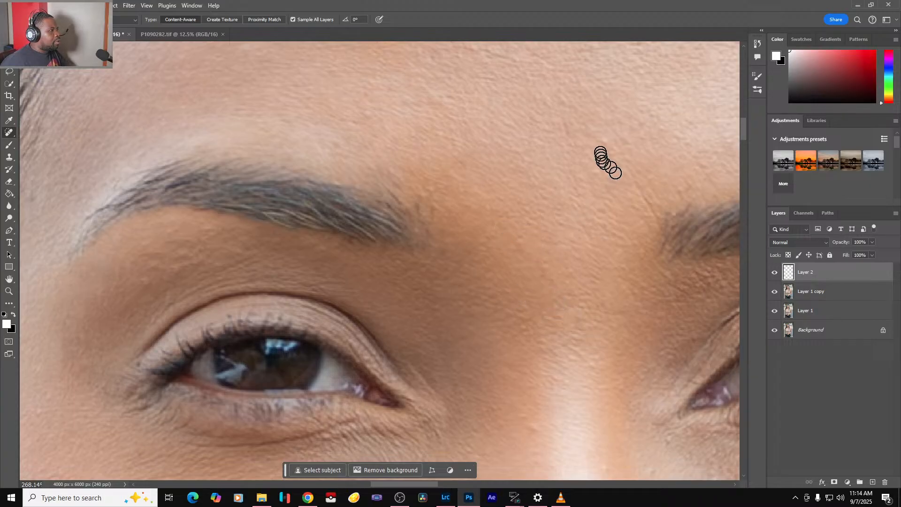
pyautogui.moveTo(602, 142)
pyautogui.mouseDown()
pyautogui.moveTo(593, 180)
pyautogui.moveTo(575, 182)
pyautogui.moveTo(592, 236)
pyautogui.mouseUp()
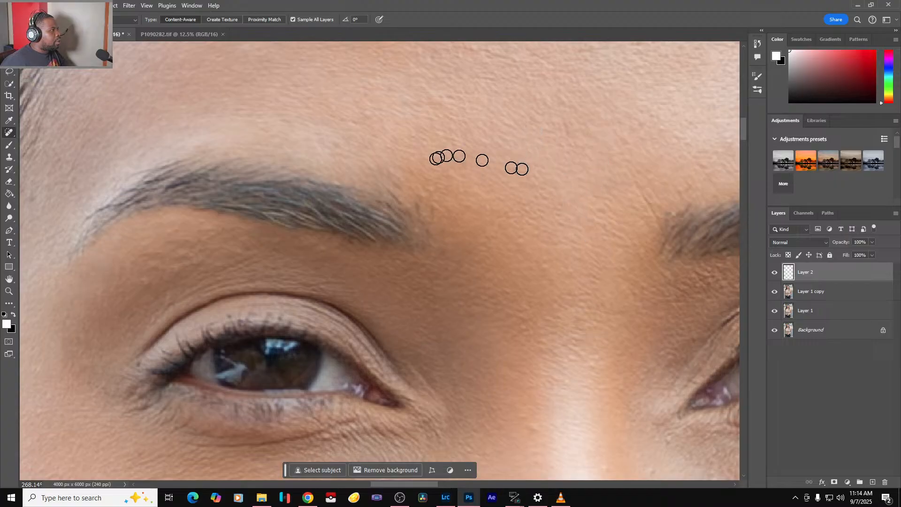
pyautogui.moveTo(394, 174); pyautogui.dragTo(429, 191)
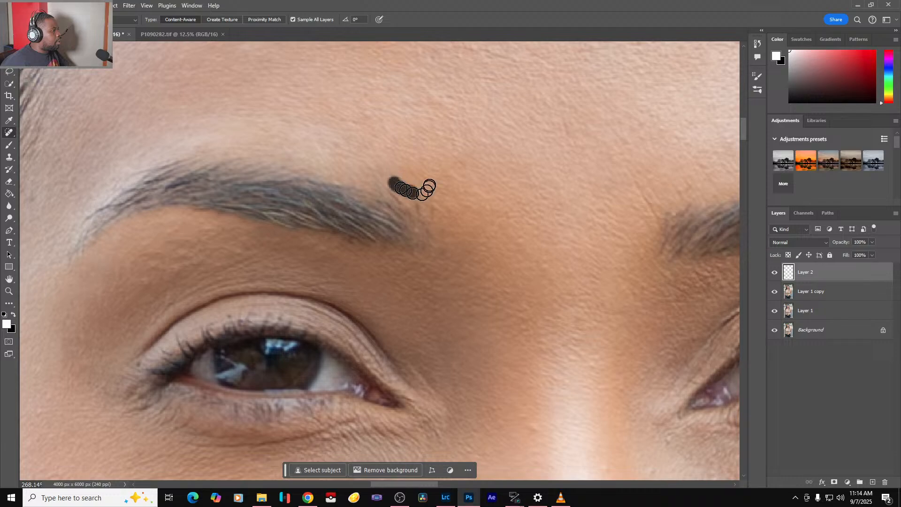
pyautogui.moveTo(531, 119); pyautogui.dragTo(566, 143)
# - Toggle Layer 2's visibility repeatedly to compare the forehead, brows and eye area before and after healing
pyautogui.scroll(-4, 561, 210)
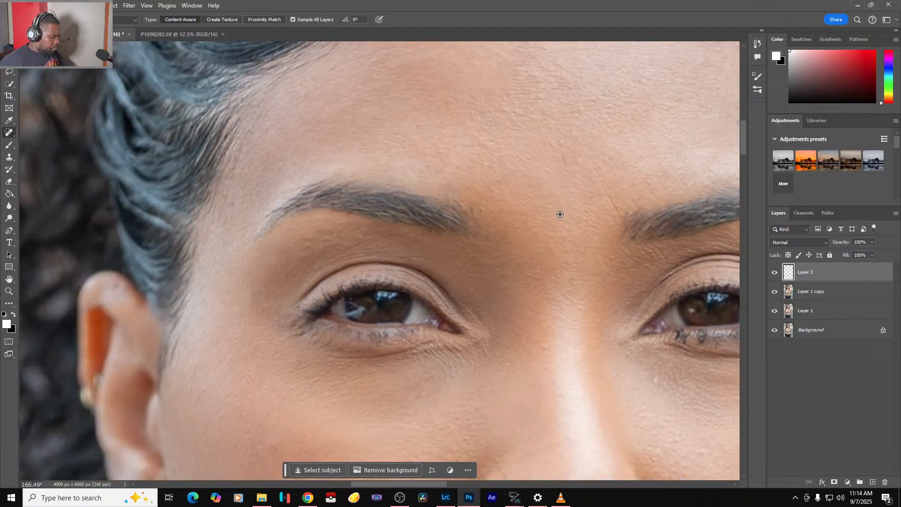
pyautogui.moveTo(564, 213); pyautogui.dragTo(463, 282)
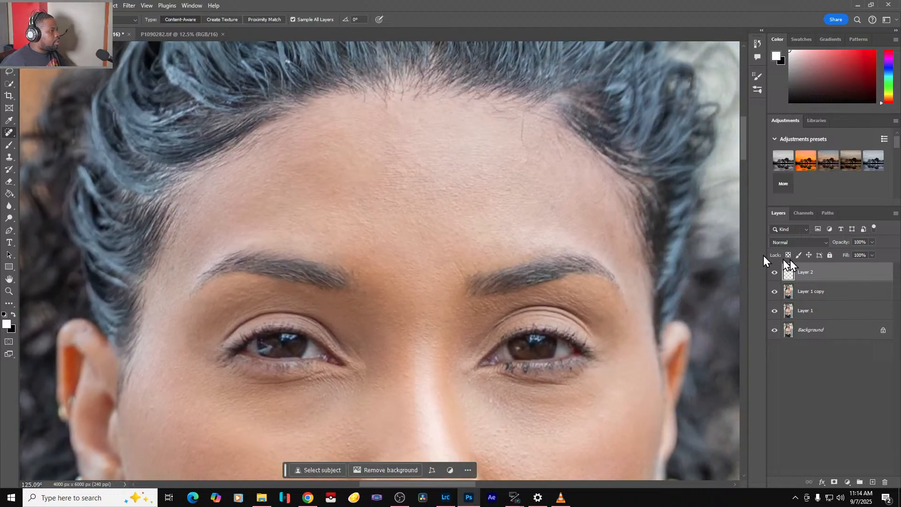
pyautogui.click(776, 272)
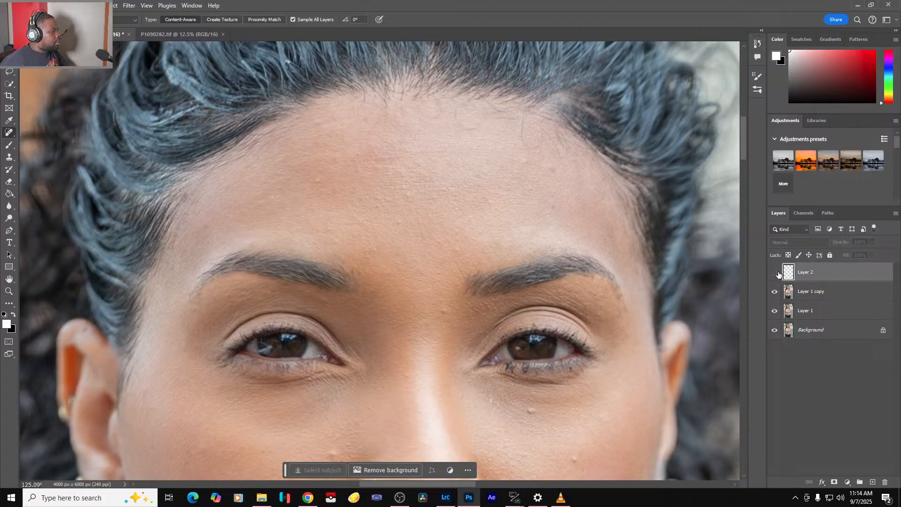
pyautogui.click(776, 272)
pyautogui.click(777, 272)
pyautogui.click(777, 273)
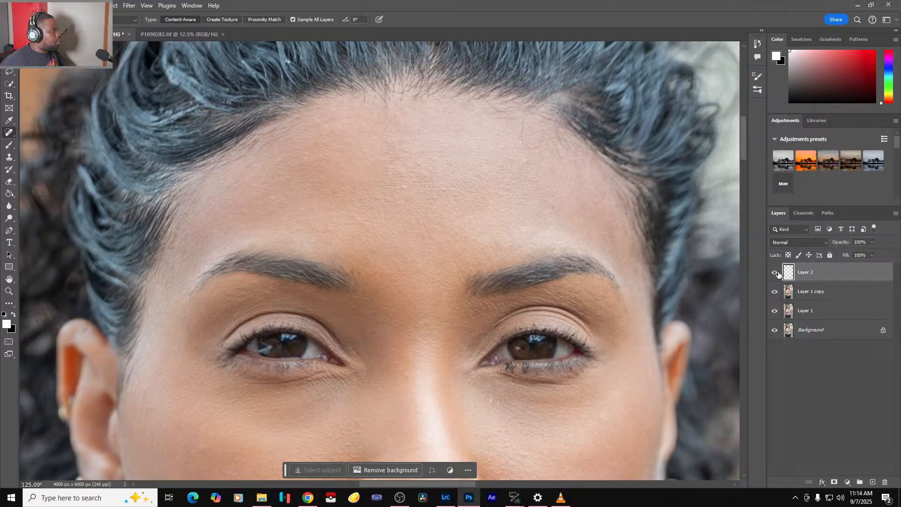
pyautogui.click(777, 273)
pyautogui.click(776, 272)
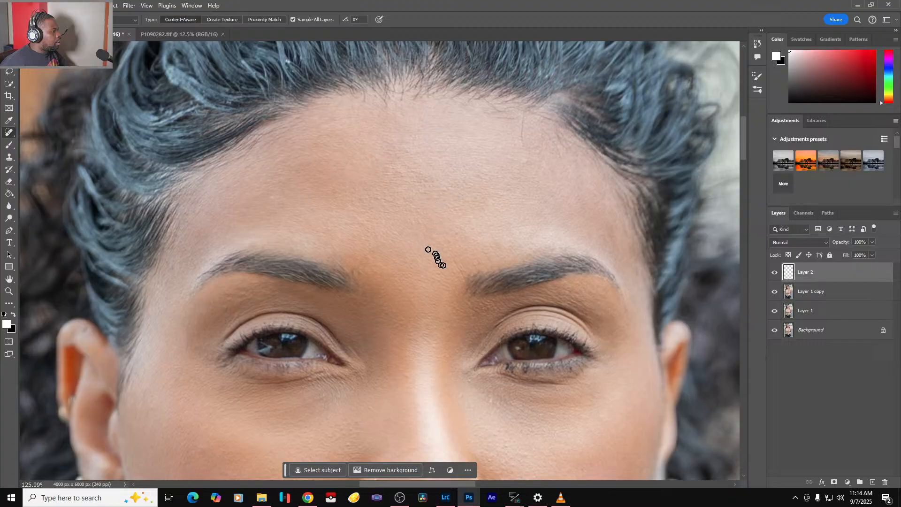
# - Heal the remaining small bumps and spots on the nose, under the eyes and on the cheeks on Layer 2
pyautogui.scroll(2, 404, 403)
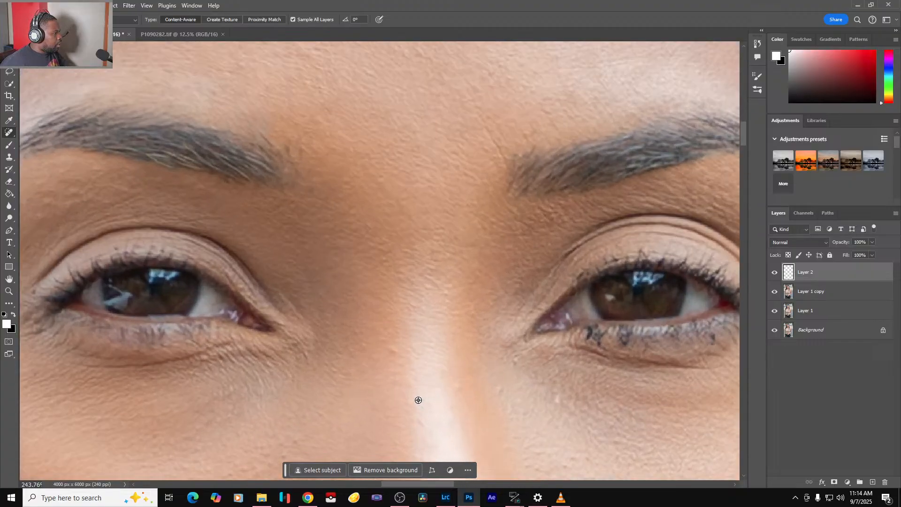
pyautogui.moveTo(428, 384); pyautogui.dragTo(352, 241)
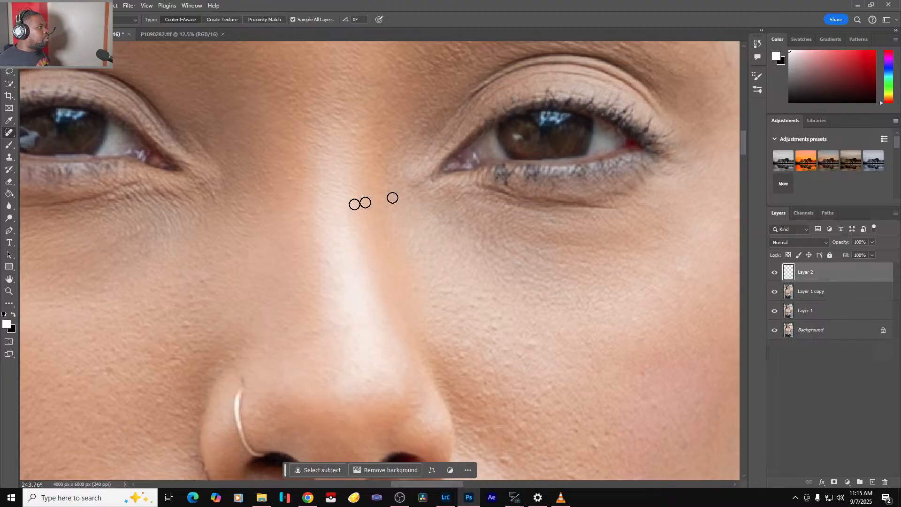
pyautogui.hscroll(-5, 312, 190)
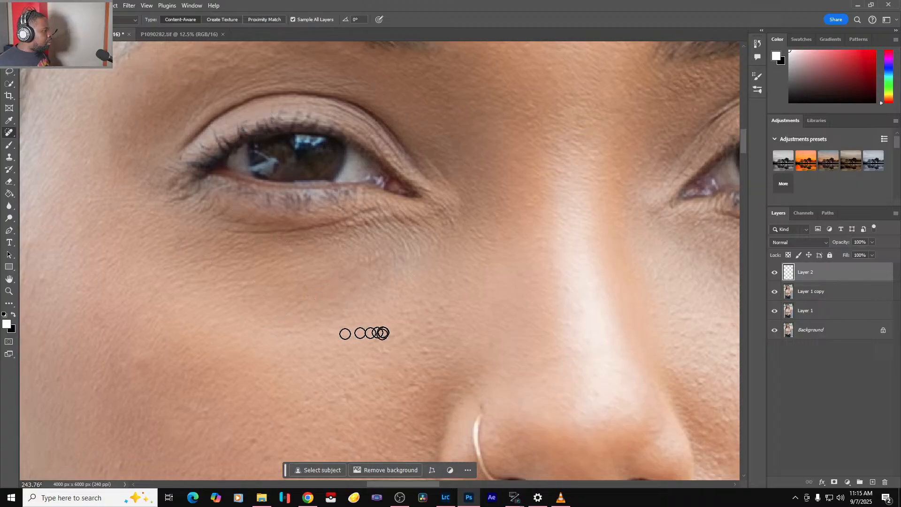
pyautogui.moveTo(419, 353); pyautogui.dragTo(386, 252)
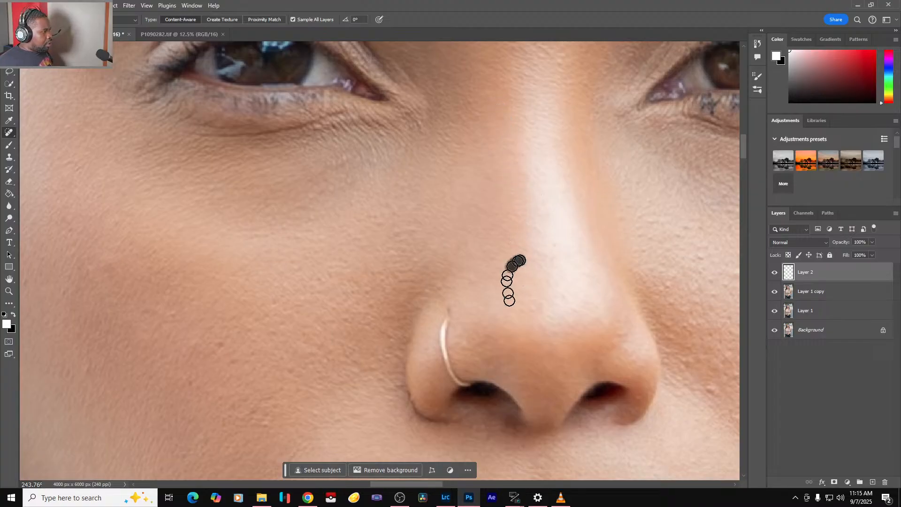
pyautogui.moveTo(473, 358); pyautogui.dragTo(281, 302)
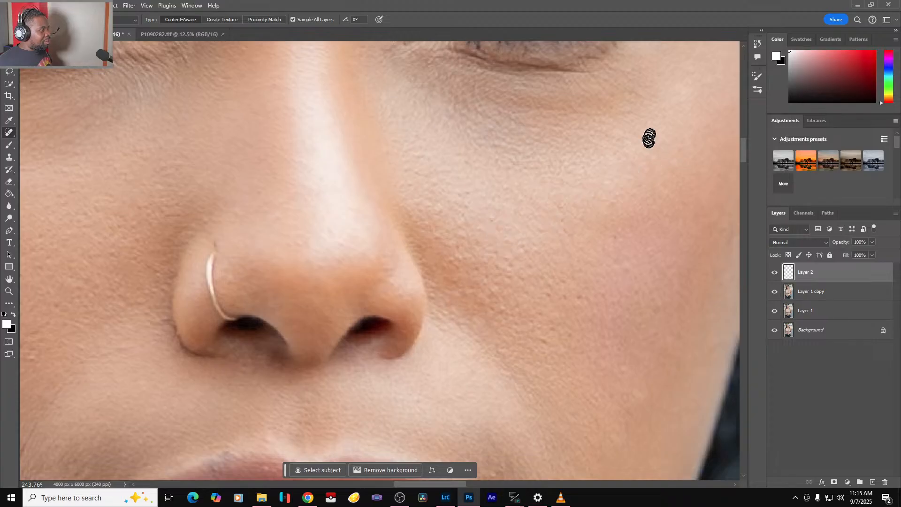
# - Compare the whole face before and after the skin healing by hiding Layer 2 and showing it again
pyautogui.scroll(-11, 517, 324)
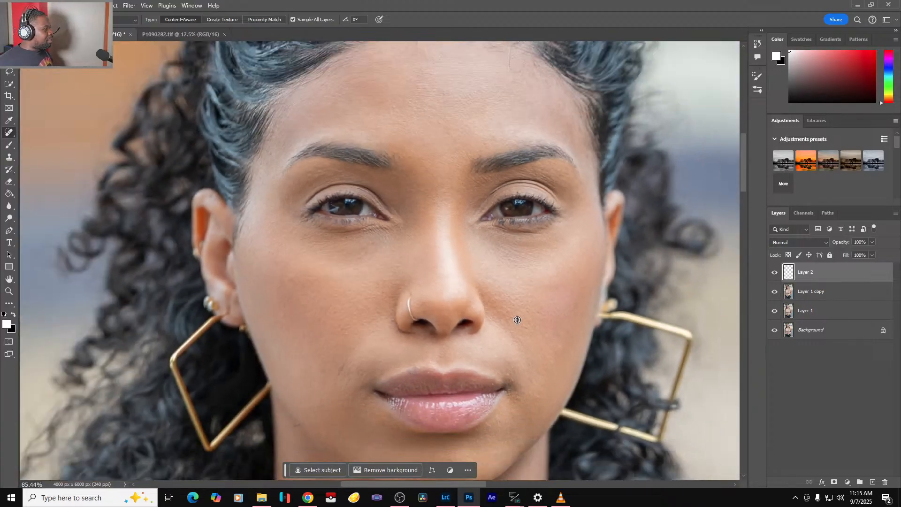
pyautogui.scroll(1, 517, 319)
pyautogui.moveTo(515, 240); pyautogui.dragTo(519, 283)
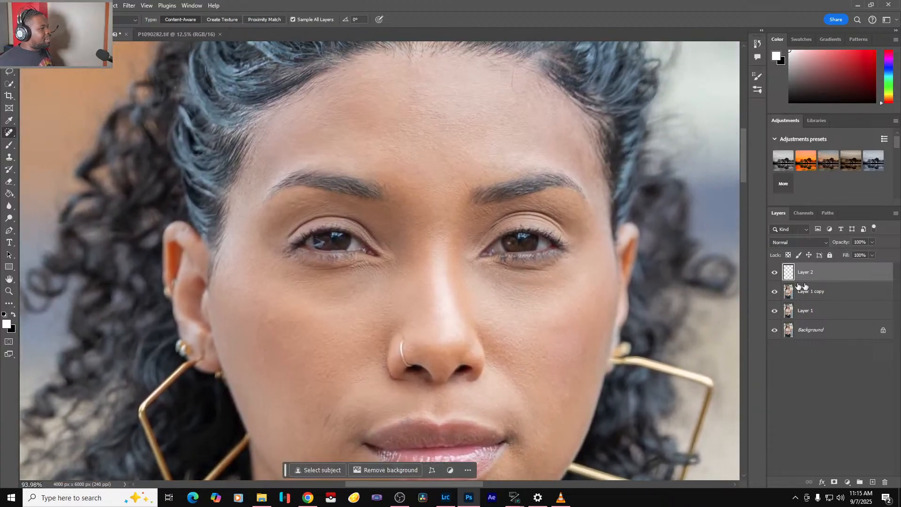
pyautogui.click(775, 274)
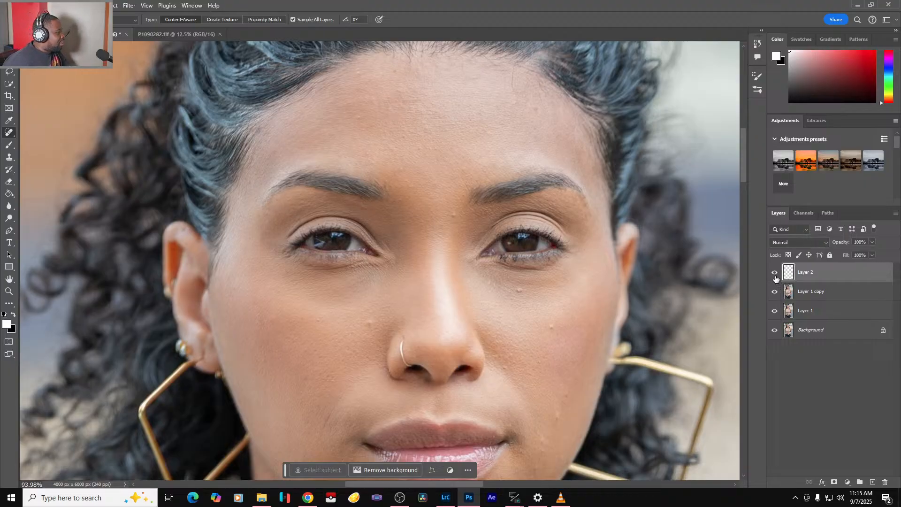
pyautogui.click(776, 274)
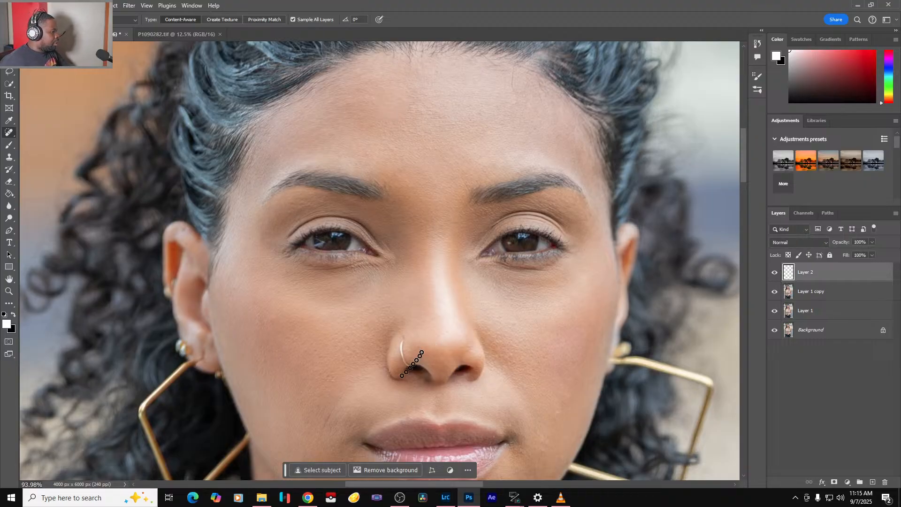
# - Heal the remaining small bumps and spots on the cheek beside the nose ring on Layer 2
pyautogui.scroll(1, 366, 418)
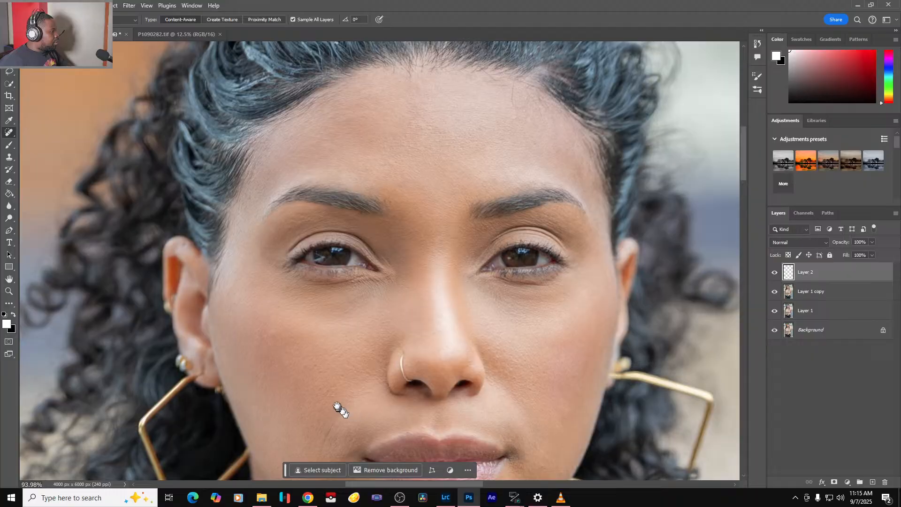
pyautogui.scroll(-5, 339, 410)
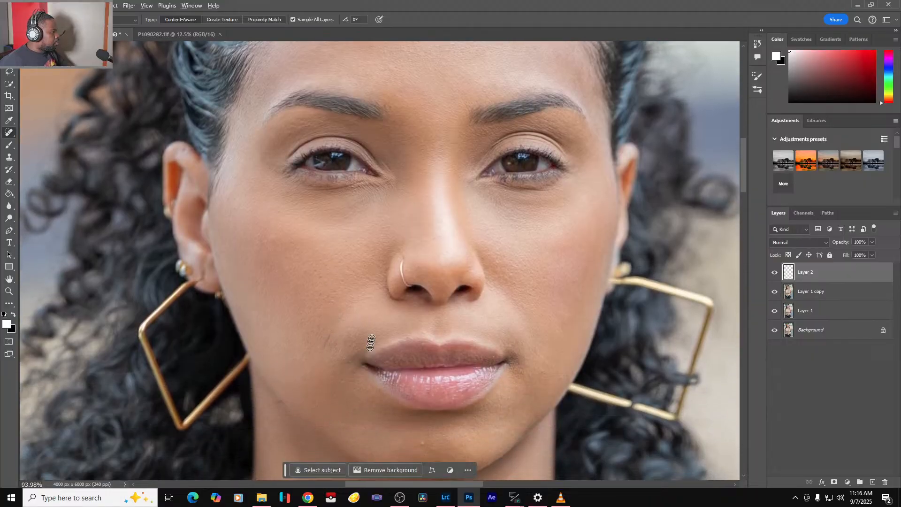
pyautogui.scroll(5, 403, 345)
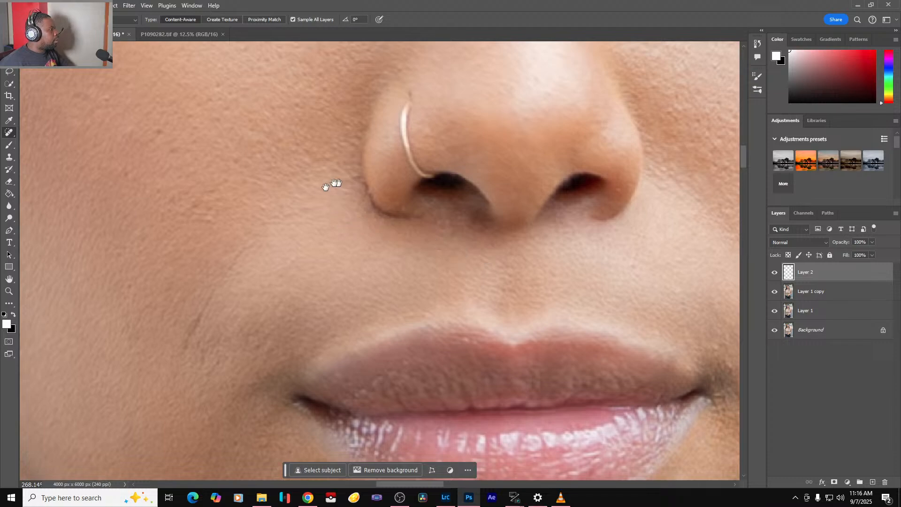
pyautogui.moveTo(337, 183); pyautogui.dragTo(533, 334)
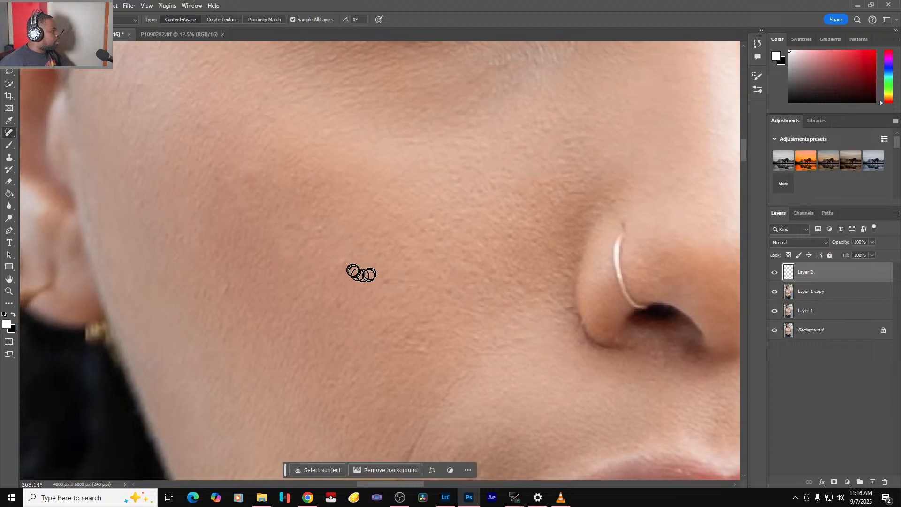
pyautogui.moveTo(342, 262); pyautogui.dragTo(331, 275)
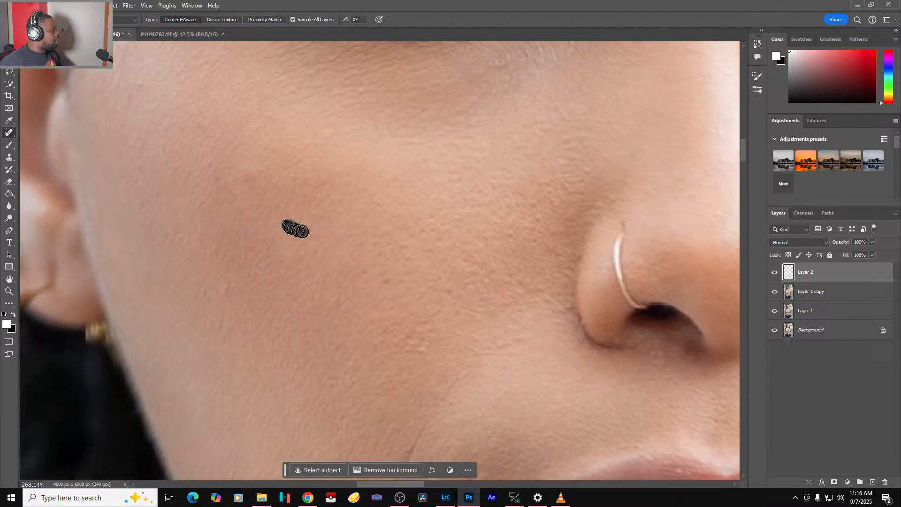
pyautogui.scroll(-3, 413, 305)
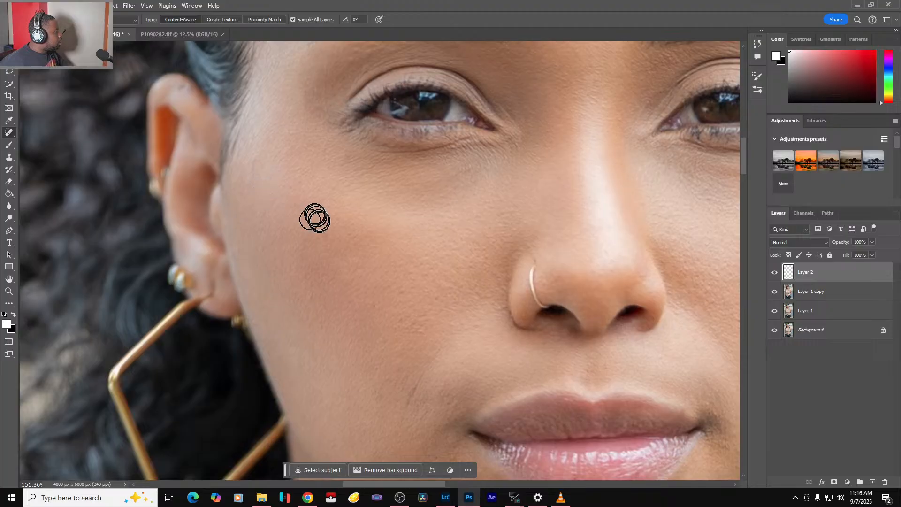
pyautogui.moveTo(313, 218); pyautogui.dragTo(300, 212)
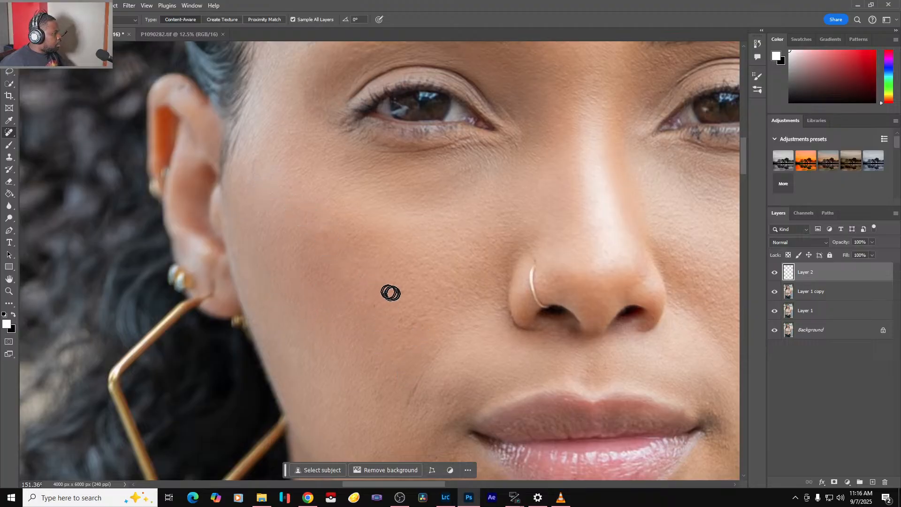
# - Heal the bump on the chin, the jawline spot and the fine crease lines on the neck on Layer 2
pyautogui.moveTo(376, 359)
pyautogui.mouseDown()
pyautogui.moveTo(378, 383)
pyautogui.moveTo(257, 177)
pyautogui.mouseUp()
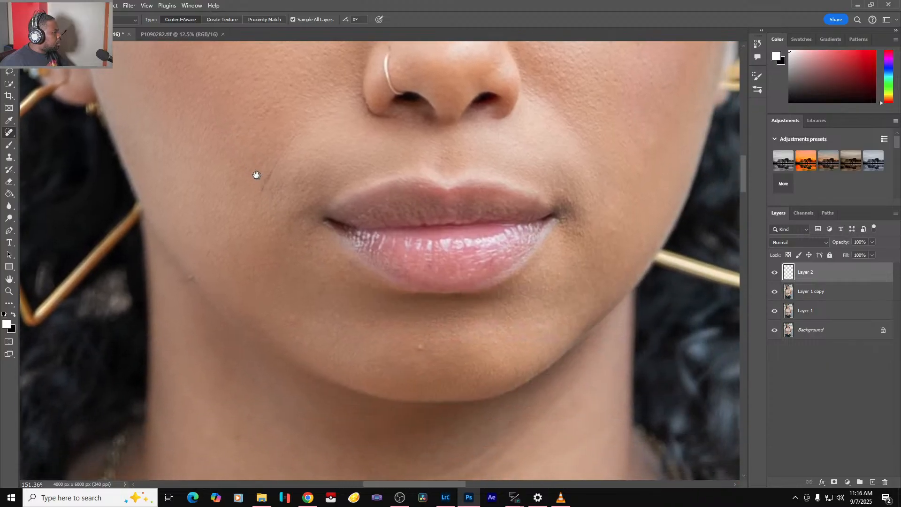
pyautogui.click(420, 347)
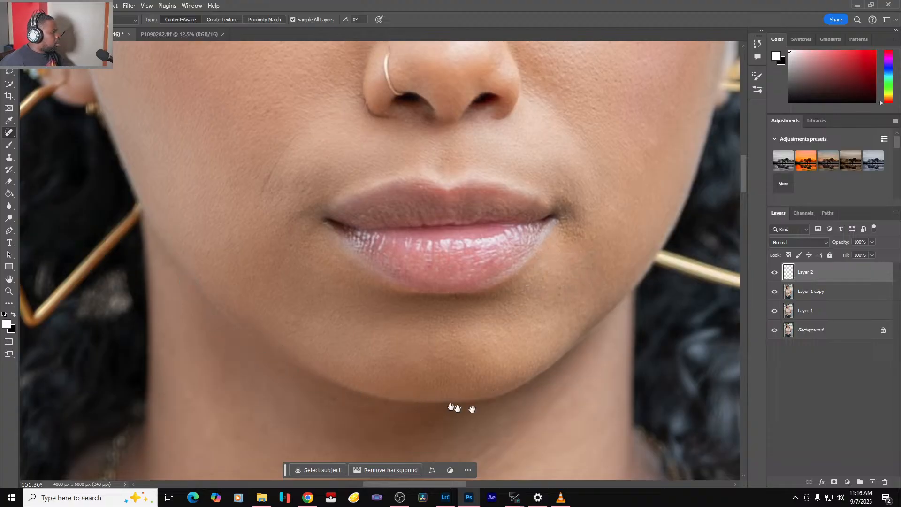
pyautogui.moveTo(458, 407)
pyautogui.mouseDown()
pyautogui.moveTo(513, 245)
pyautogui.moveTo(467, 221)
pyautogui.mouseUp()
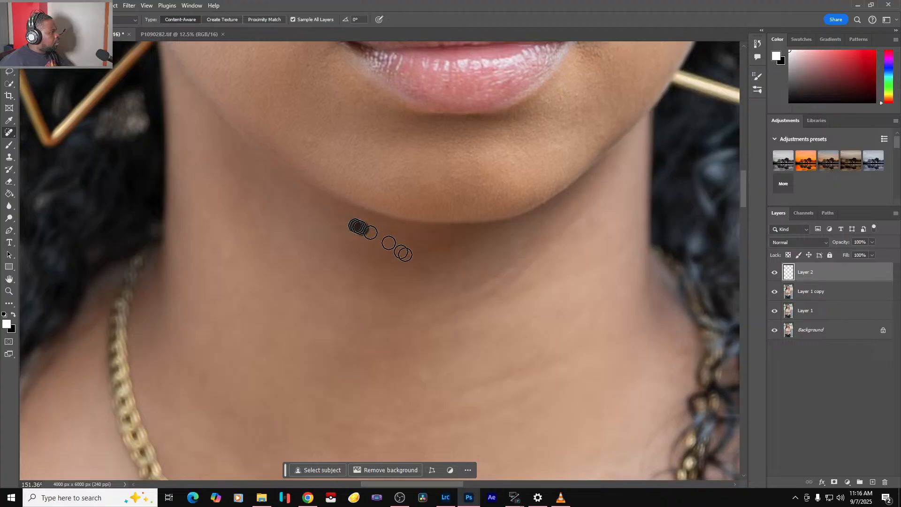
pyautogui.moveTo(539, 357)
pyautogui.mouseDown()
pyautogui.moveTo(436, 248)
pyautogui.moveTo(415, 211)
pyautogui.mouseUp()
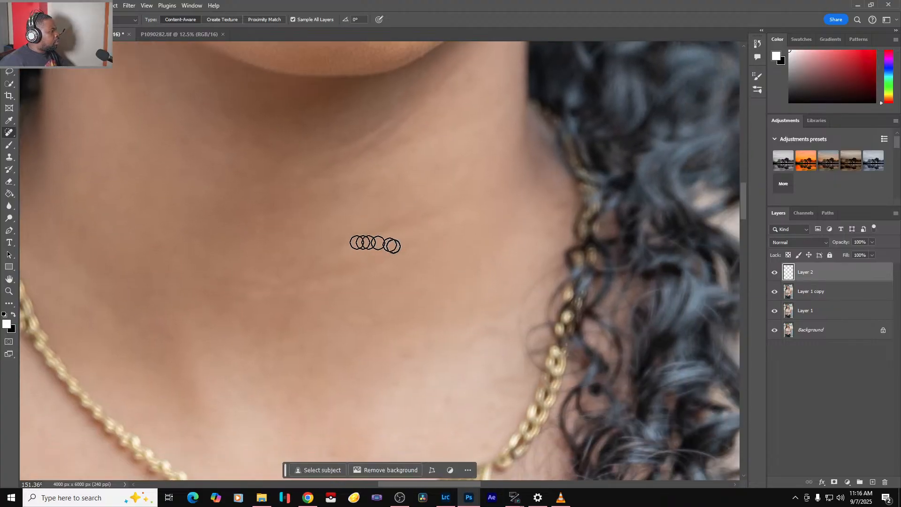
pyautogui.moveTo(341, 242); pyautogui.dragTo(465, 200)
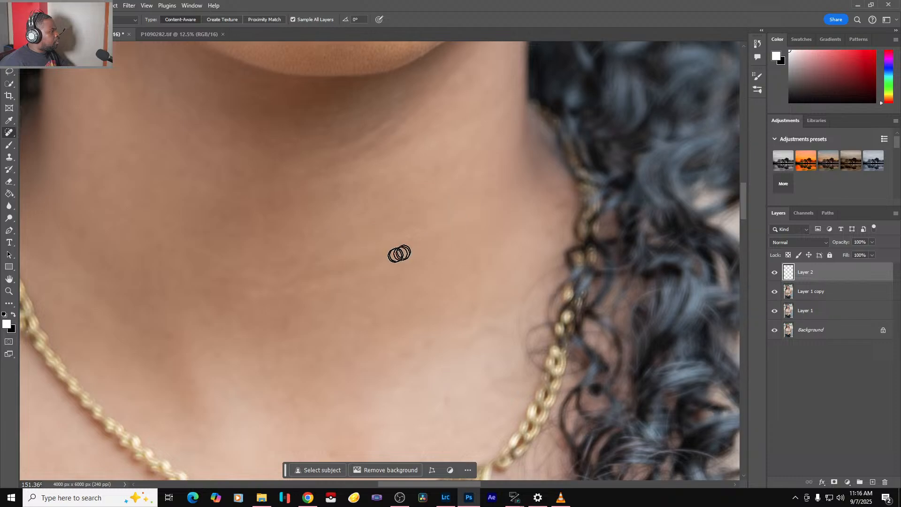
pyautogui.moveTo(399, 252)
pyautogui.mouseDown()
pyautogui.moveTo(300, 280)
pyautogui.moveTo(270, 278)
pyautogui.moveTo(317, 269)
pyautogui.moveTo(265, 298)
pyautogui.mouseUp()
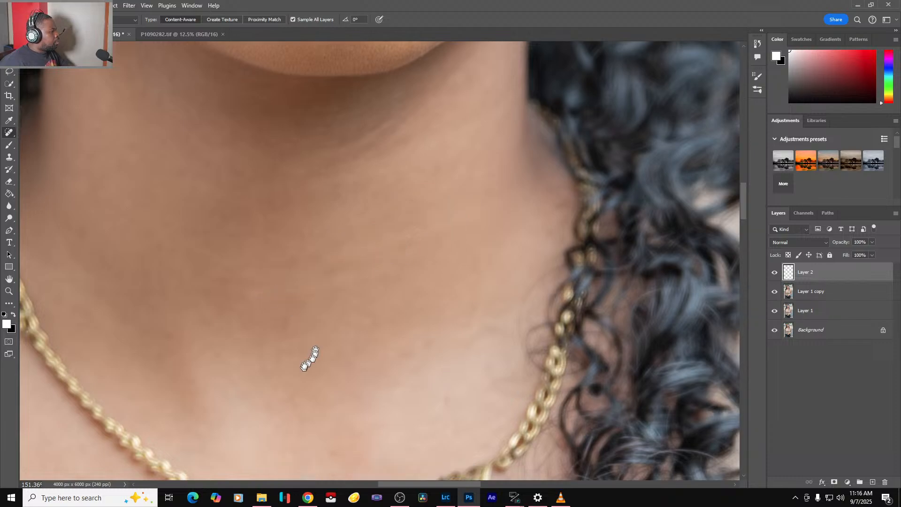
# - Heal the small marks on the upper chest around the gold necklace on Layer 2
pyautogui.moveTo(307, 365); pyautogui.dragTo(458, 230)
pyautogui.scroll(-2, 507, 351)
pyautogui.moveTo(572, 388); pyautogui.dragTo(447, 335)
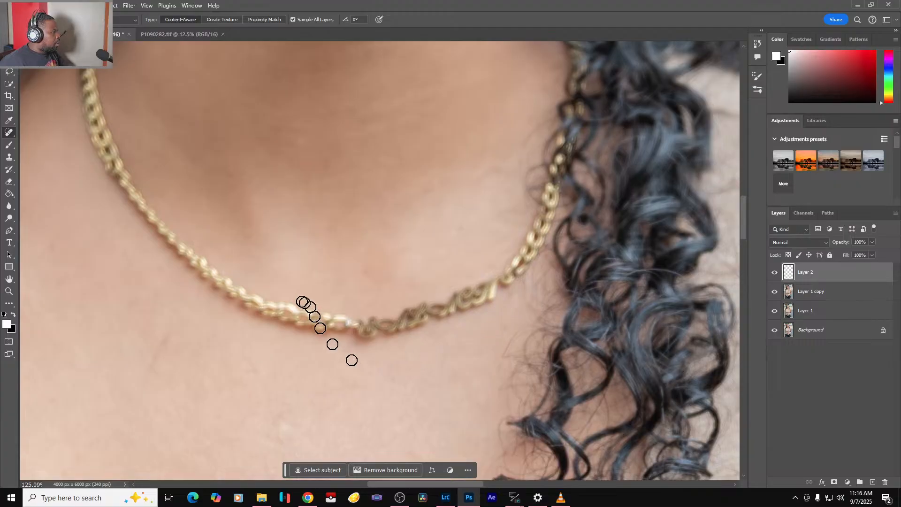
pyautogui.moveTo(190, 343); pyautogui.dragTo(362, 304)
pyautogui.moveTo(325, 277); pyautogui.dragTo(308, 339)
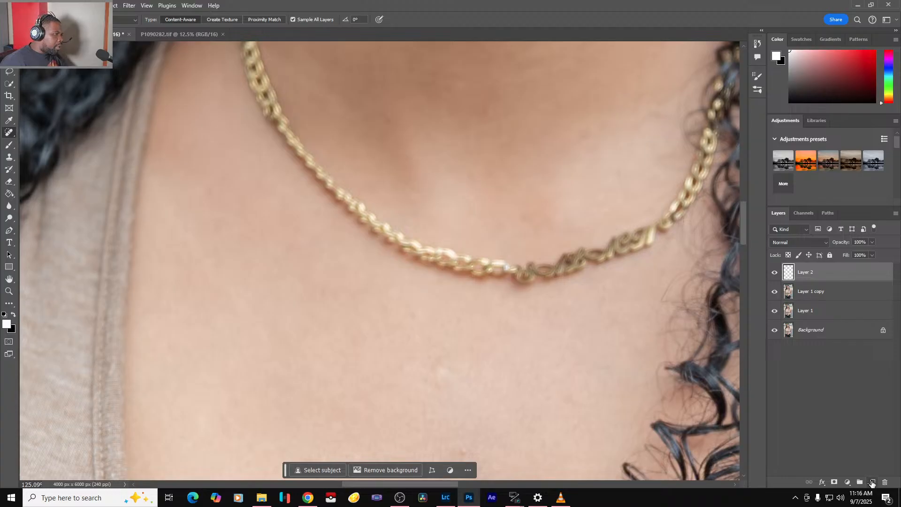
# - Add a new empty layer above Layer 2
pyautogui.click(872, 482)
pyautogui.hotkey('ctrl', '0')
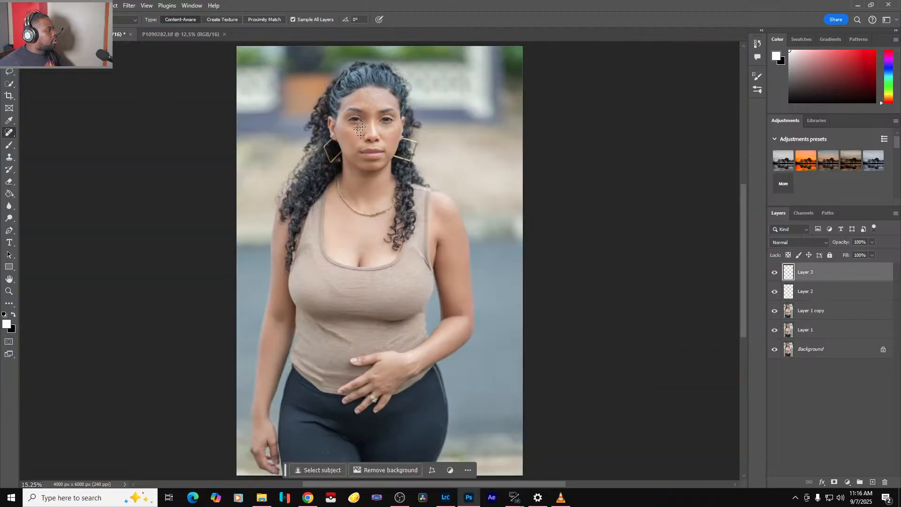
pyautogui.scroll(8, 372, 127)
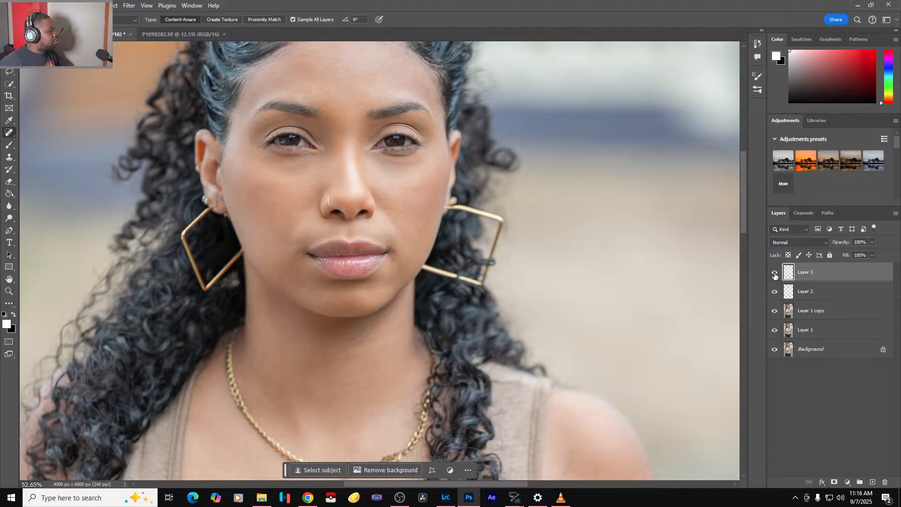
pyautogui.hotkey('ctrl', '0')
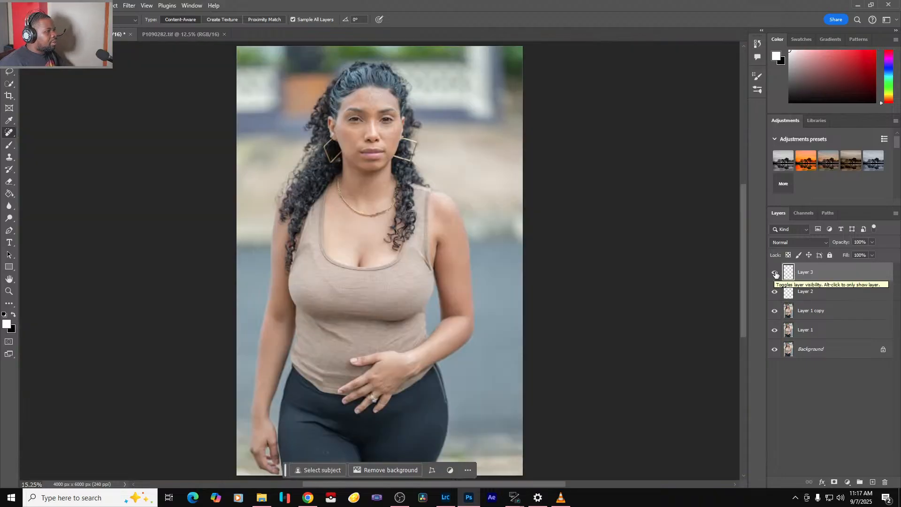
# - Compare the portrait with Layer 2 and Layer 3 hidden and shown, and examine the healed face up close
pyautogui.click(777, 274)
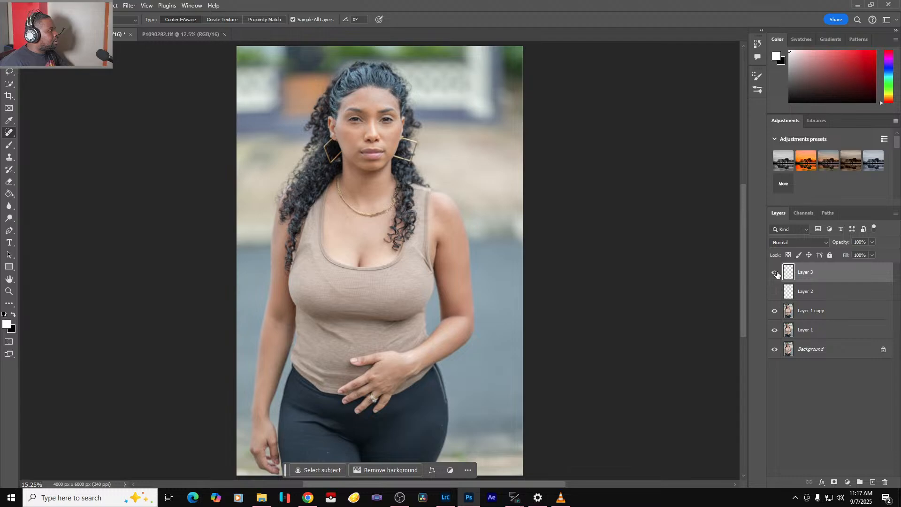
pyautogui.click(777, 274)
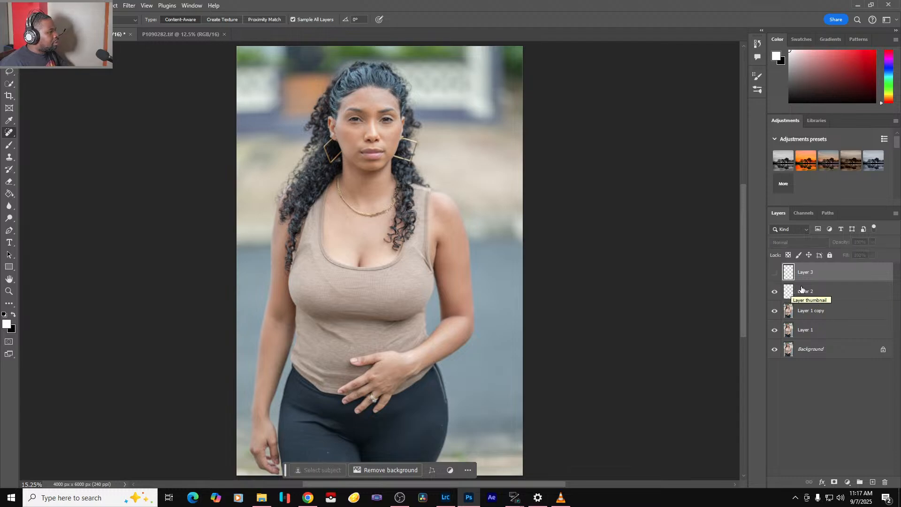
pyautogui.click(802, 291)
pyautogui.click(800, 273)
pyautogui.click(776, 272)
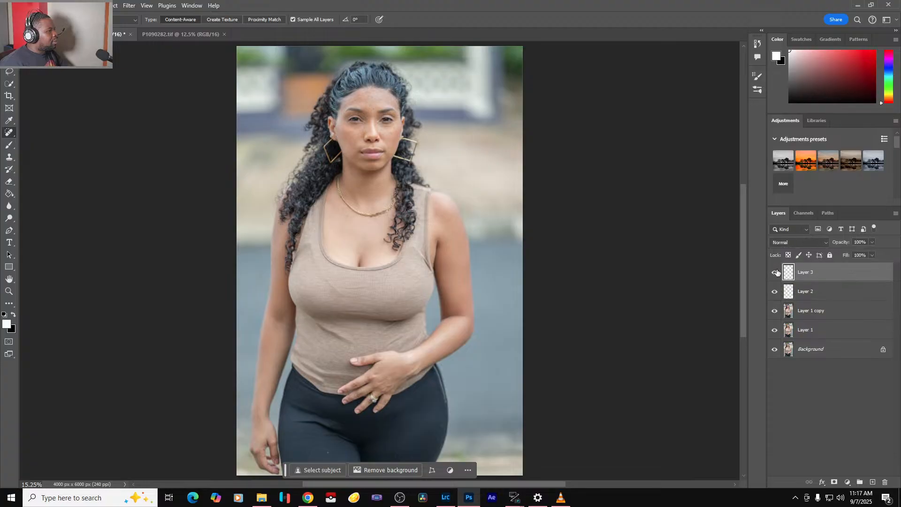
pyautogui.scroll(11, 429, 143)
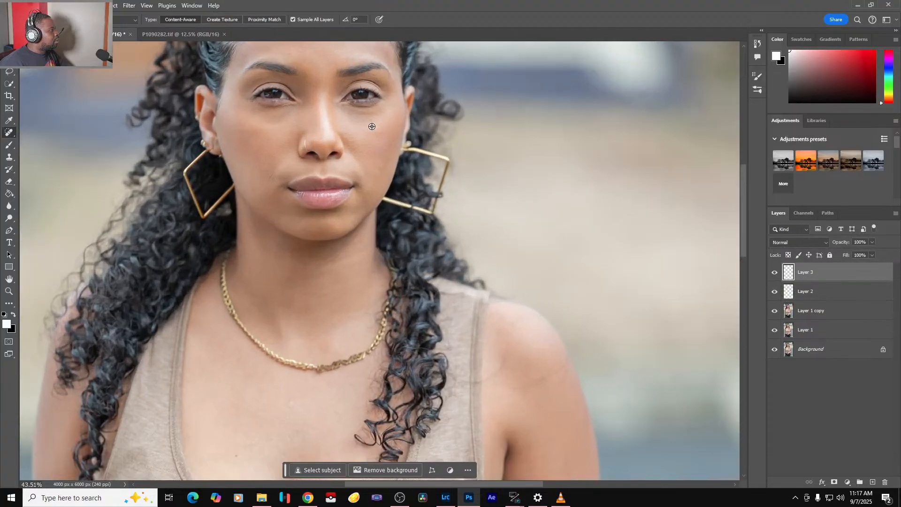
pyautogui.moveTo(427, 118); pyautogui.dragTo(509, 241)
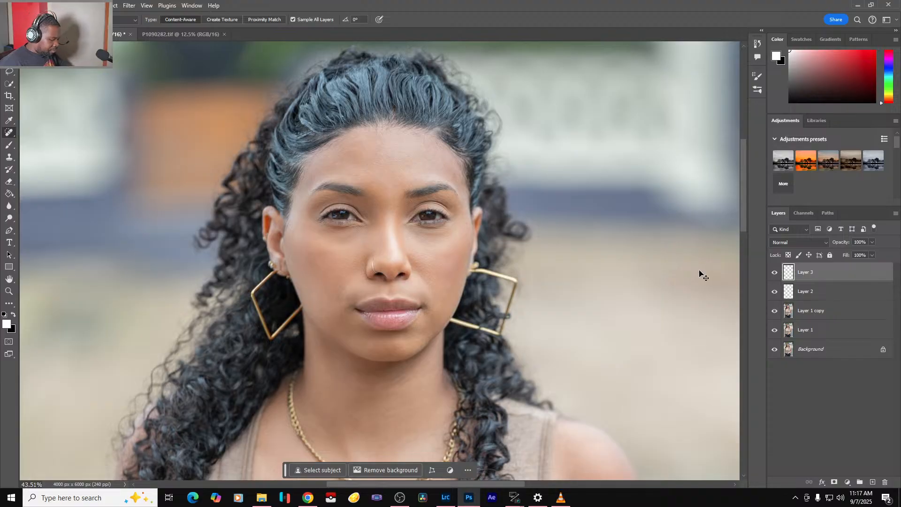
pyautogui.hotkey('ctrl', '-')
pyautogui.hotkey('ctrl', '-')
pyautogui.hotkey('ctrl', '-')
pyautogui.hotkey('ctrl', '-')
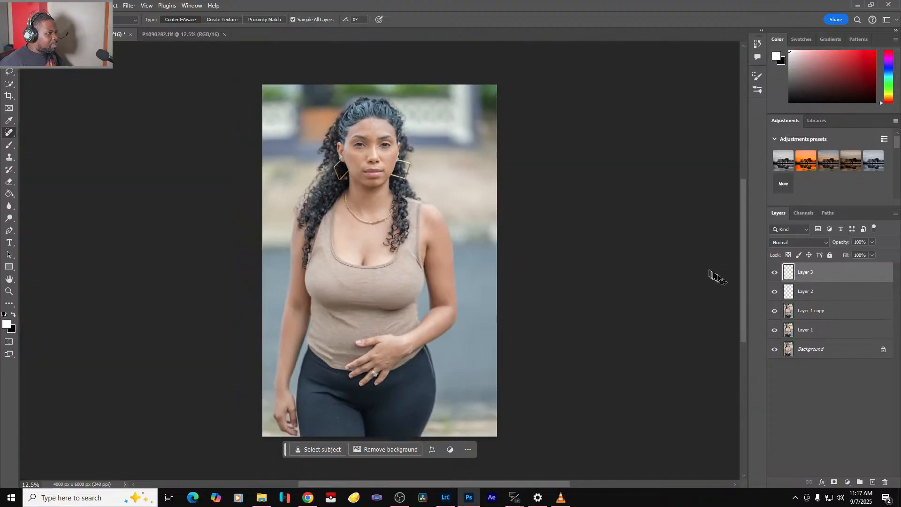
# - Hide Layer 3, make Layer 2 the active layer and heal the small dark spots on the lower chest above the neckline
pyautogui.click(775, 273)
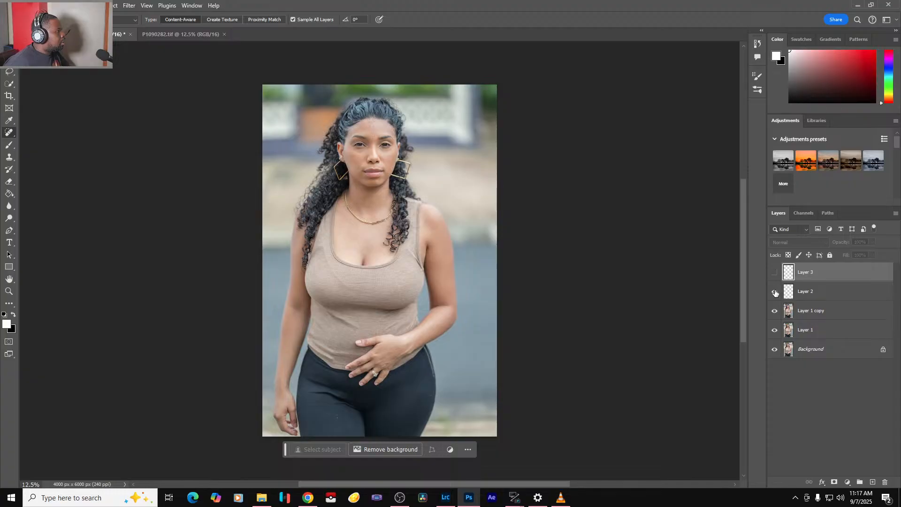
pyautogui.click(821, 297)
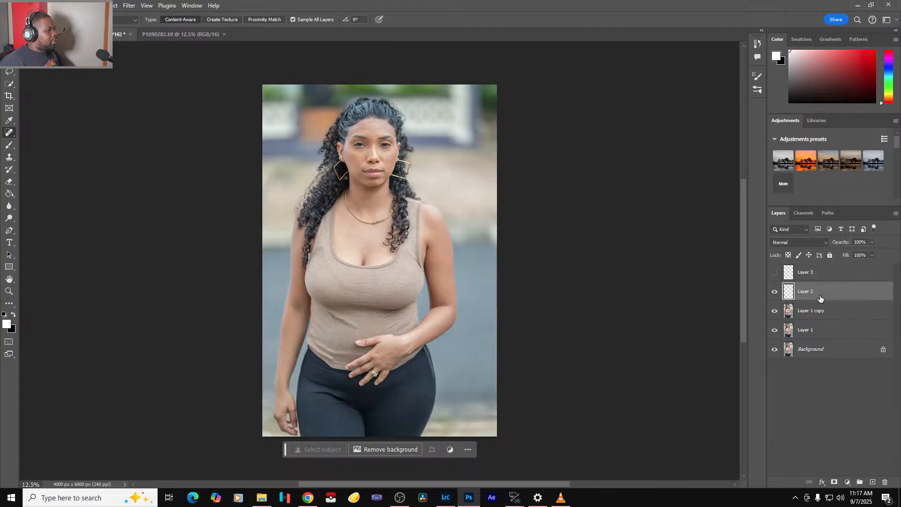
pyautogui.scroll(10, 361, 189)
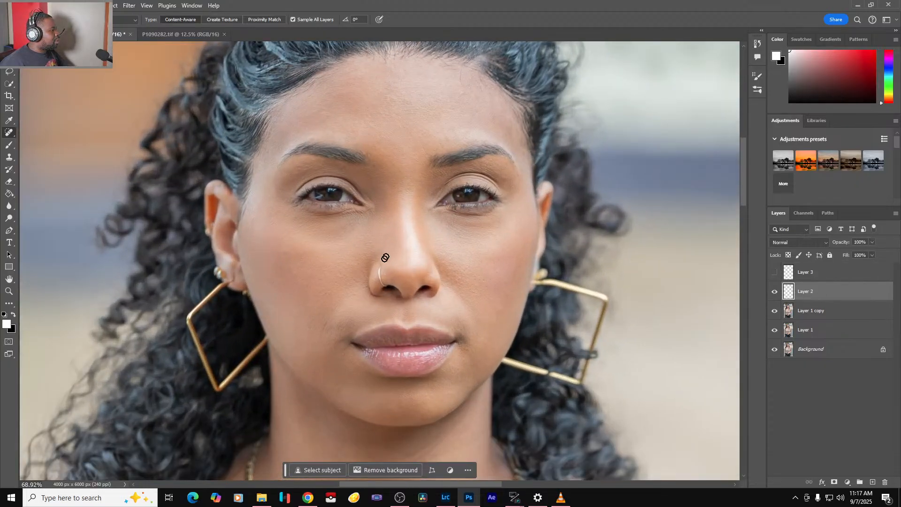
pyautogui.moveTo(349, 329); pyautogui.dragTo(379, 53)
pyautogui.moveTo(434, 378); pyautogui.dragTo(386, 220)
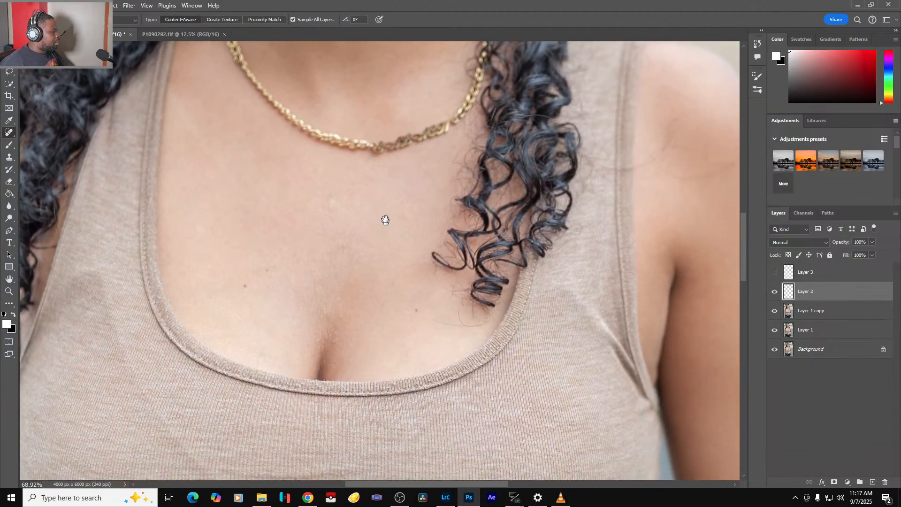
pyautogui.scroll(4, 306, 326)
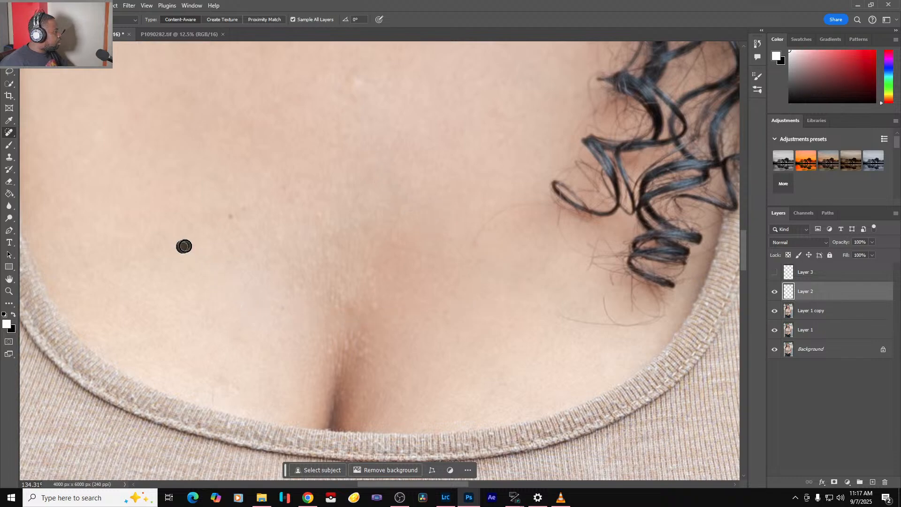
pyautogui.click(374, 306)
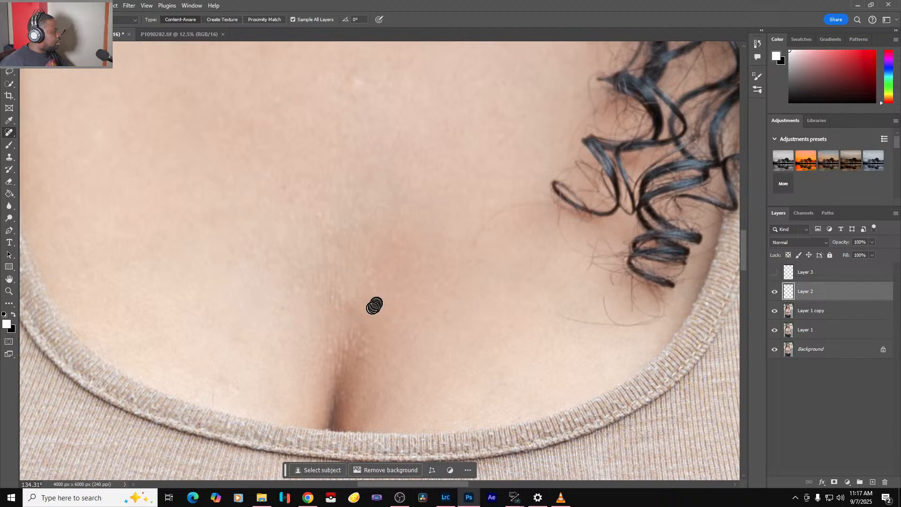
pyautogui.click(360, 383)
# - Heal the light marks on the chest just below the necklace on Layer 2 and compare the chest with the layer hidden
pyautogui.moveTo(288, 181); pyautogui.dragTo(282, 324)
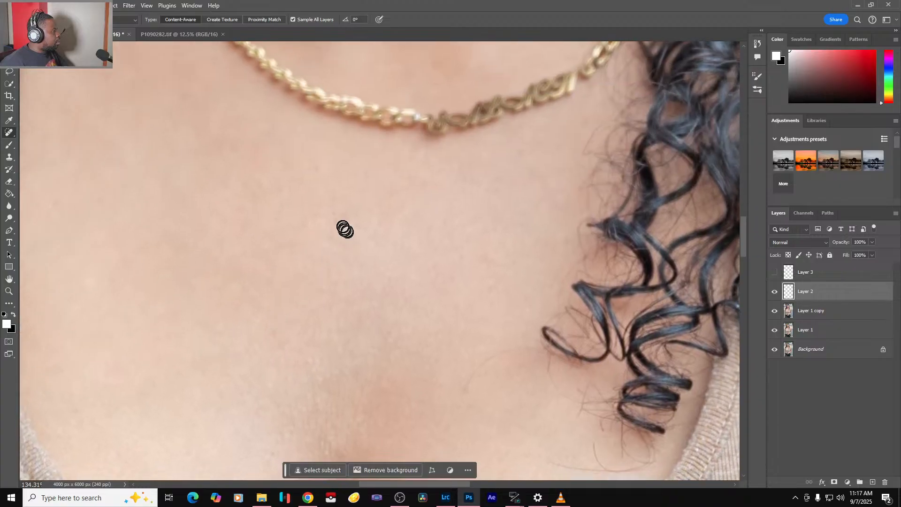
pyautogui.click(341, 221)
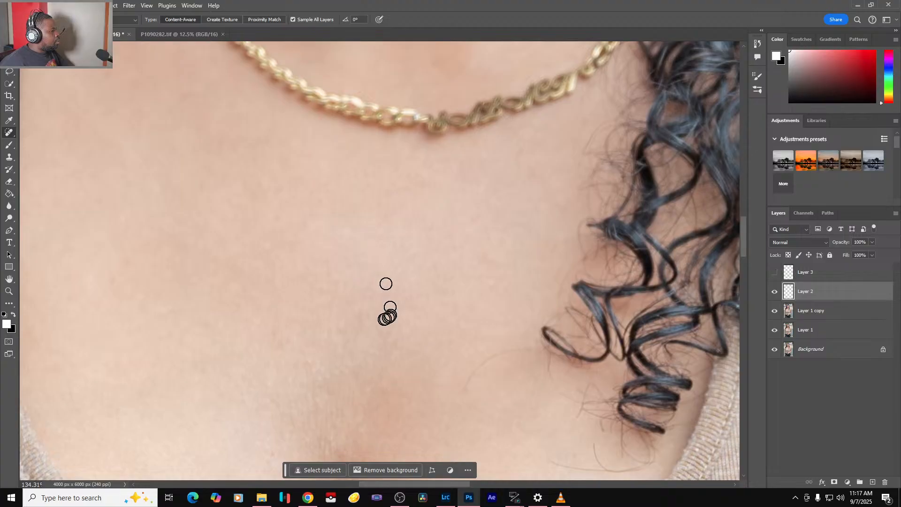
pyautogui.moveTo(359, 352); pyautogui.dragTo(395, 219)
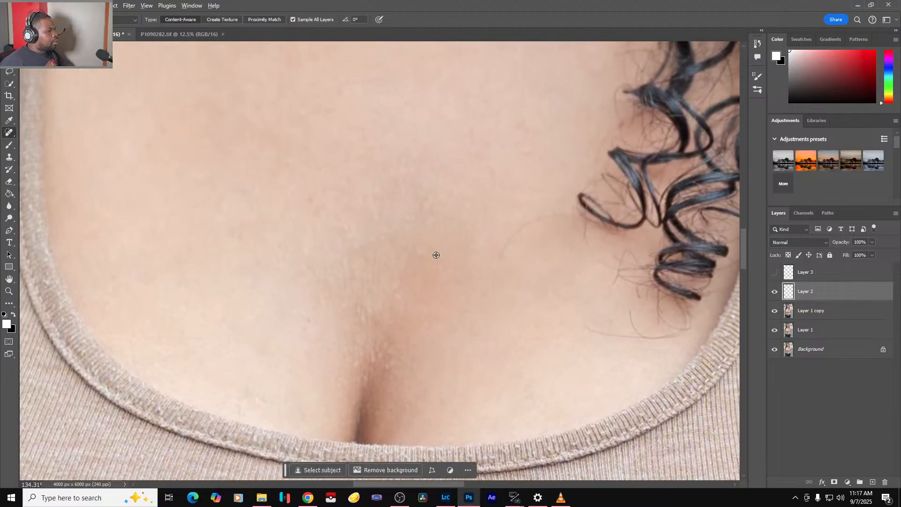
pyautogui.scroll(-3, 437, 255)
pyautogui.click(774, 292)
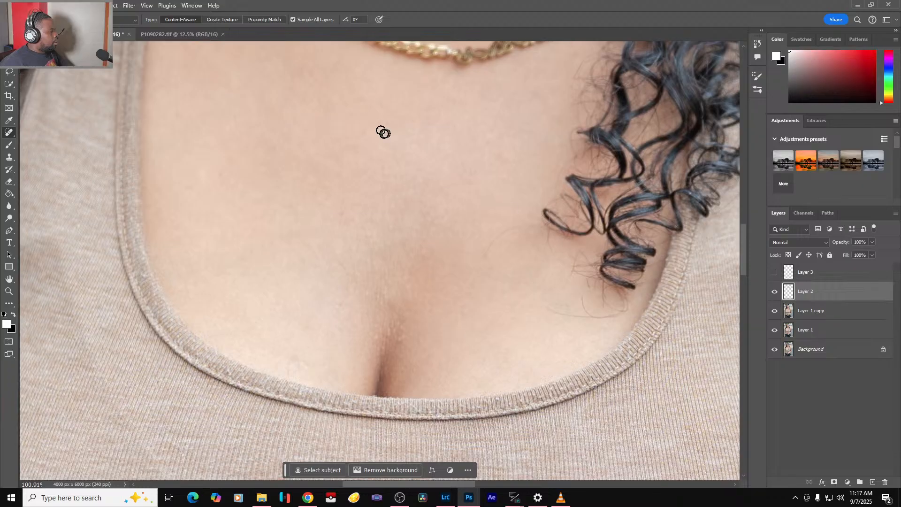
# - Enlarge the healing brush and heal the small spots on the lowered hand's wrist, knuckles and outer edge on Layer 2
pyautogui.press(']')
pyautogui.press(']')
pyautogui.press(']')
pyautogui.press(']')
pyautogui.moveTo(390, 141); pyautogui.dragTo(414, 152)
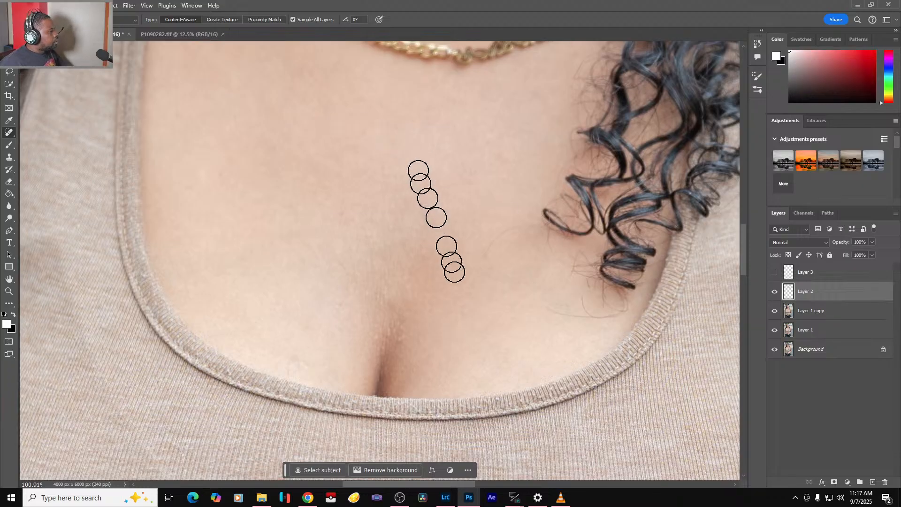
pyautogui.moveTo(330, 282); pyautogui.dragTo(531, 201)
pyautogui.moveTo(255, 229)
pyautogui.mouseDown()
pyautogui.moveTo(317, 202)
pyautogui.moveTo(235, 75)
pyautogui.mouseUp()
pyautogui.moveTo(428, 362); pyautogui.dragTo(427, 127)
pyautogui.moveTo(341, 382); pyautogui.dragTo(342, 125)
pyautogui.moveTo(324, 263); pyautogui.dragTo(290, 210)
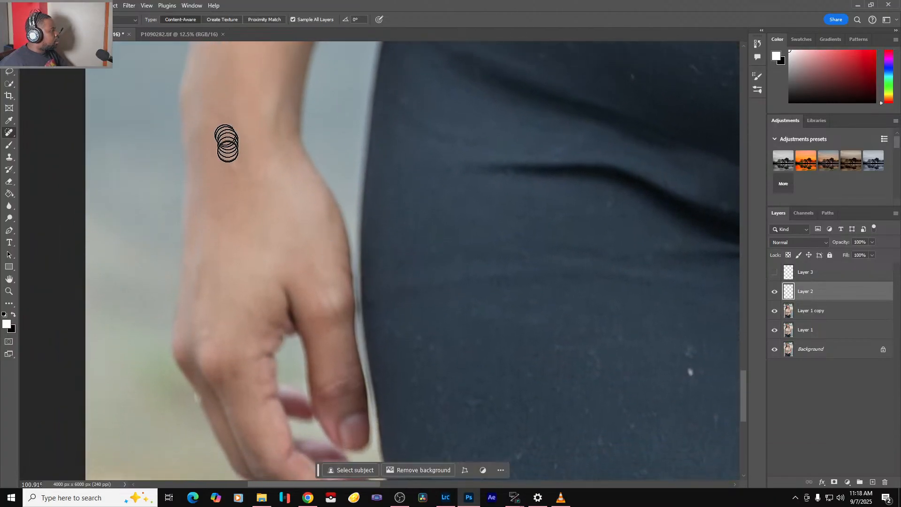
pyautogui.moveTo(225, 140); pyautogui.dragTo(242, 202)
pyautogui.moveTo(342, 328); pyautogui.dragTo(348, 240)
pyautogui.click(214, 256)
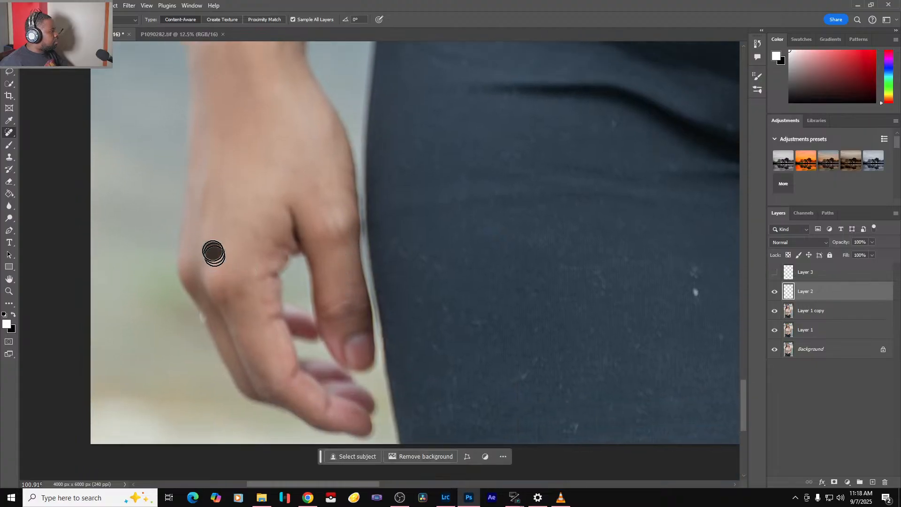
pyautogui.click(200, 318)
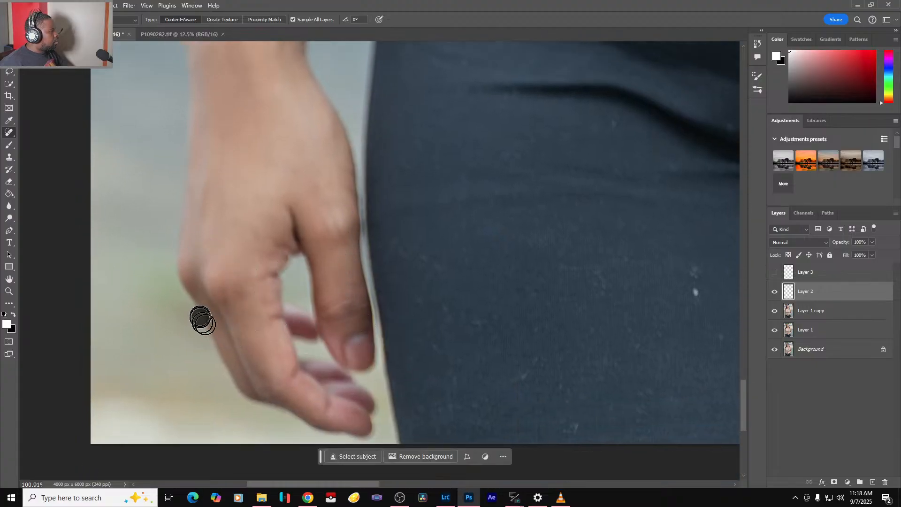
# - Show Layer 3, make it the active layer and heal the white lint specks on the thigh of the trousers beside the lowered hand
pyautogui.moveTo(632, 355)
pyautogui.mouseDown()
pyautogui.moveTo(406, 350)
pyautogui.moveTo(261, 327)
pyautogui.moveTo(276, 357)
pyautogui.mouseUp()
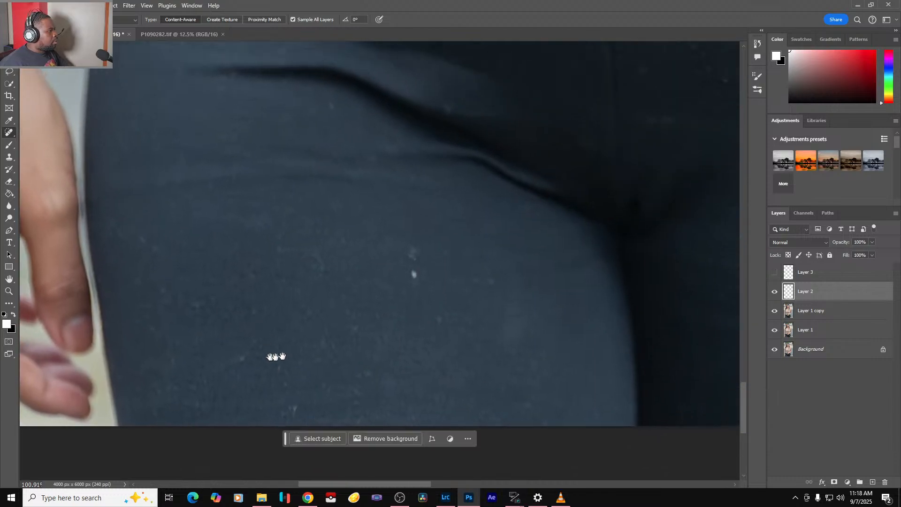
pyautogui.click(795, 277)
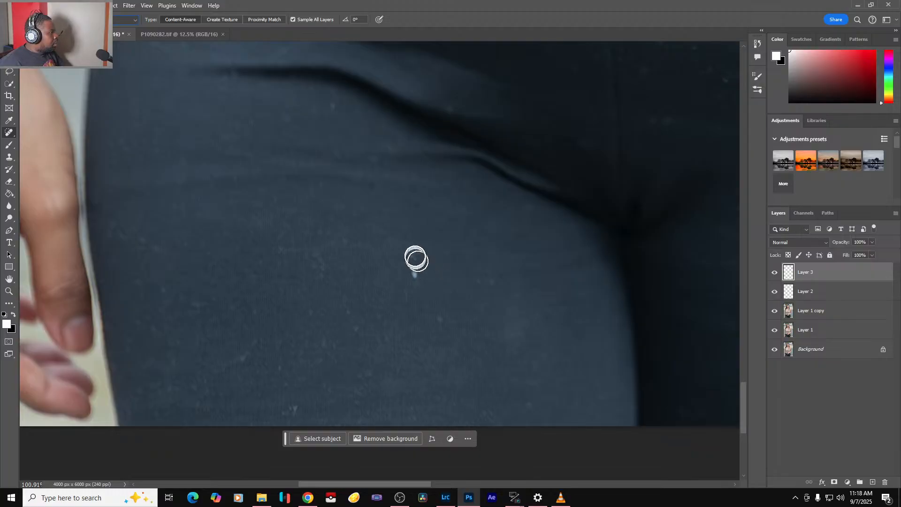
pyautogui.moveTo(414, 248); pyautogui.dragTo(417, 286)
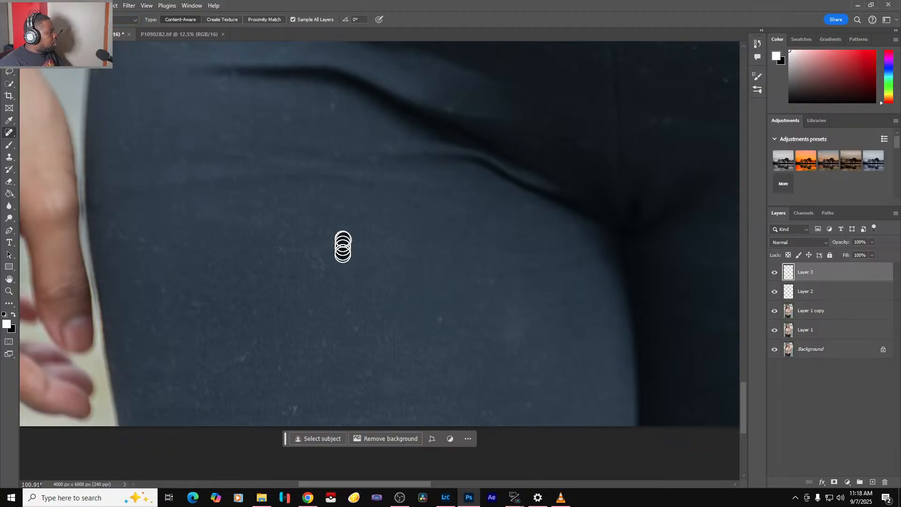
pyautogui.moveTo(344, 240); pyautogui.dragTo(343, 255)
pyautogui.moveTo(316, 254)
pyautogui.mouseDown()
pyautogui.moveTo(339, 302)
pyautogui.moveTo(347, 350)
pyautogui.mouseUp()
pyautogui.moveTo(440, 322); pyautogui.dragTo(436, 336)
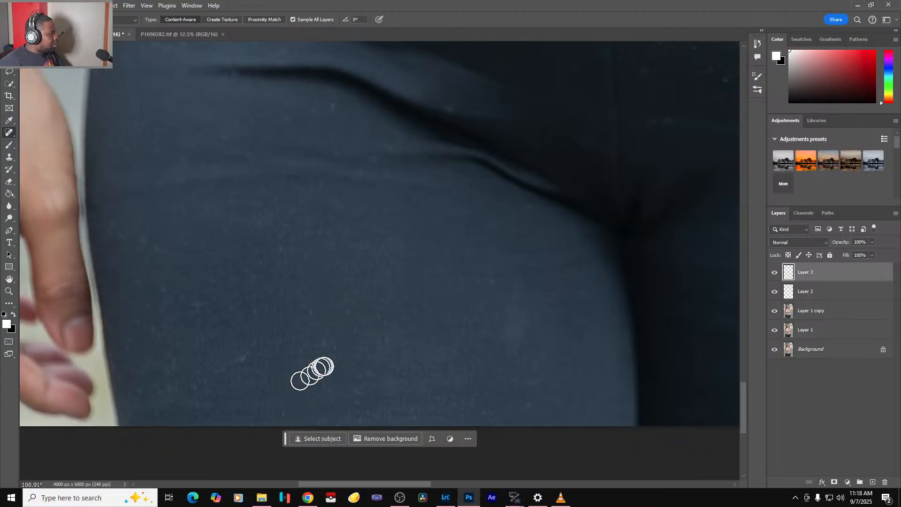
pyautogui.moveTo(356, 376); pyautogui.dragTo(359, 418)
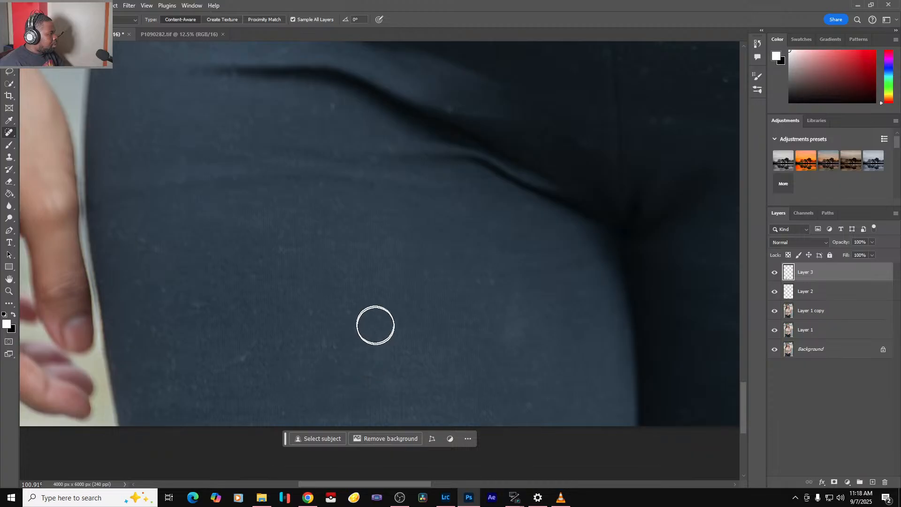
# - Heal the fine lint across the lower part of the same thigh on Layer 3 with a larger brush and long vertical strokes
pyautogui.moveTo(378, 326); pyautogui.dragTo(383, 403)
pyautogui.moveTo(328, 309); pyautogui.dragTo(322, 369)
pyautogui.moveTo(285, 278); pyautogui.dragTo(292, 376)
pyautogui.moveTo(248, 299); pyautogui.dragTo(245, 378)
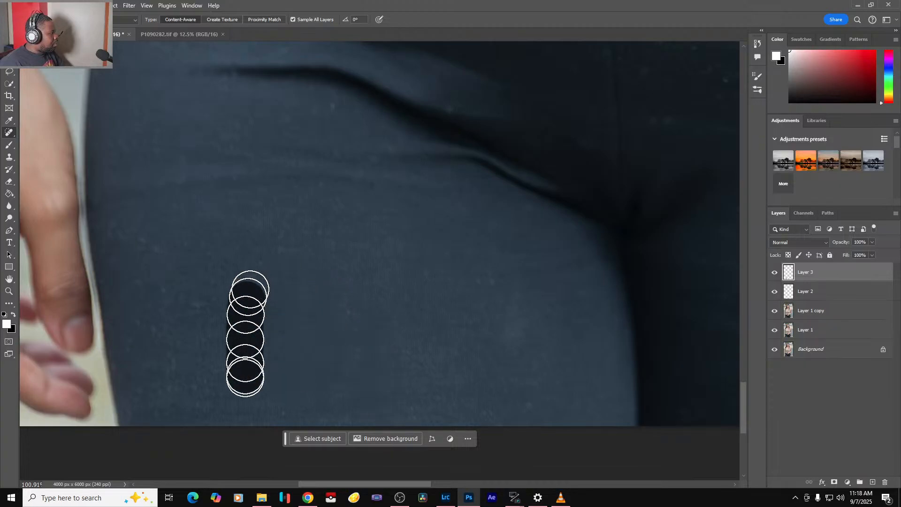
pyautogui.moveTo(227, 331); pyautogui.dragTo(229, 411)
pyautogui.moveTo(193, 280); pyautogui.dragTo(190, 397)
pyautogui.moveTo(157, 328); pyautogui.dragTo(170, 423)
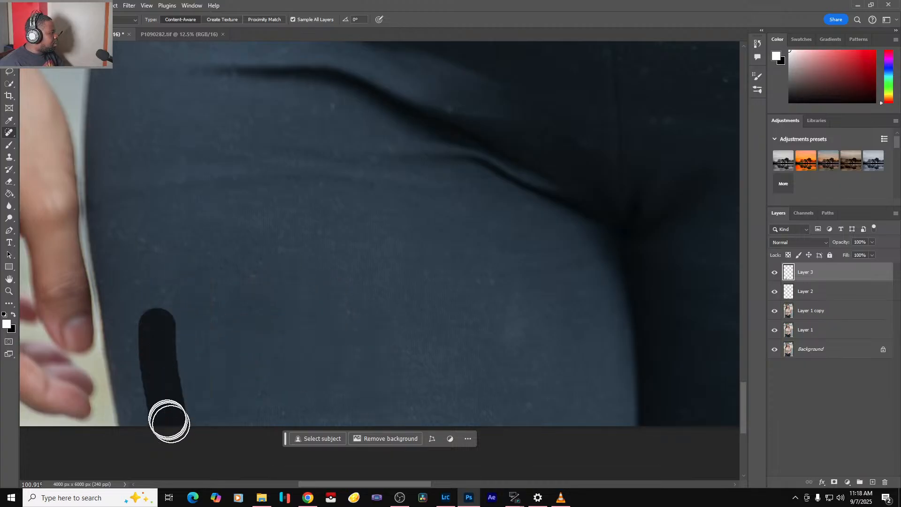
pyautogui.moveTo(252, 308)
pyautogui.mouseDown()
pyautogui.moveTo(254, 369)
pyautogui.moveTo(288, 419)
pyautogui.mouseUp()
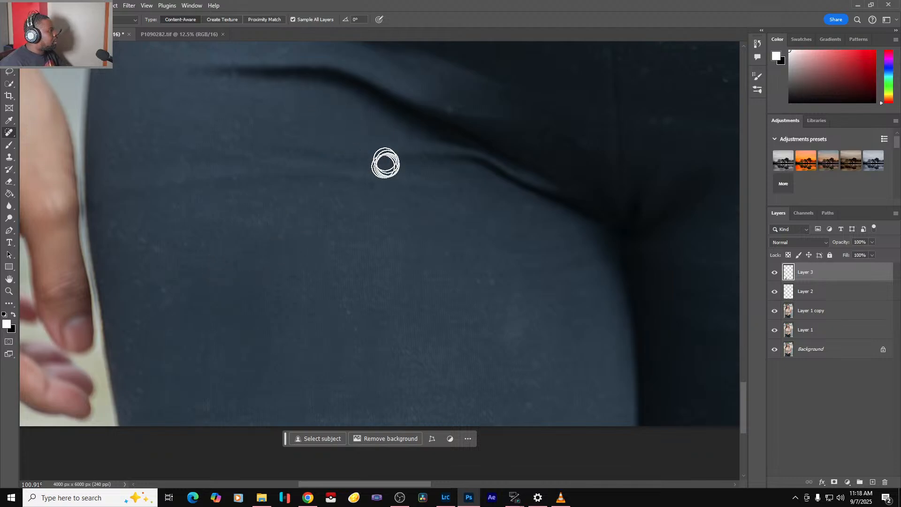
# - Soften the faint horizontal creases across the upper thigh and heal the specks along its outer edge
pyautogui.moveTo(387, 155); pyautogui.dragTo(296, 145)
pyautogui.moveTo(366, 179); pyautogui.dragTo(273, 167)
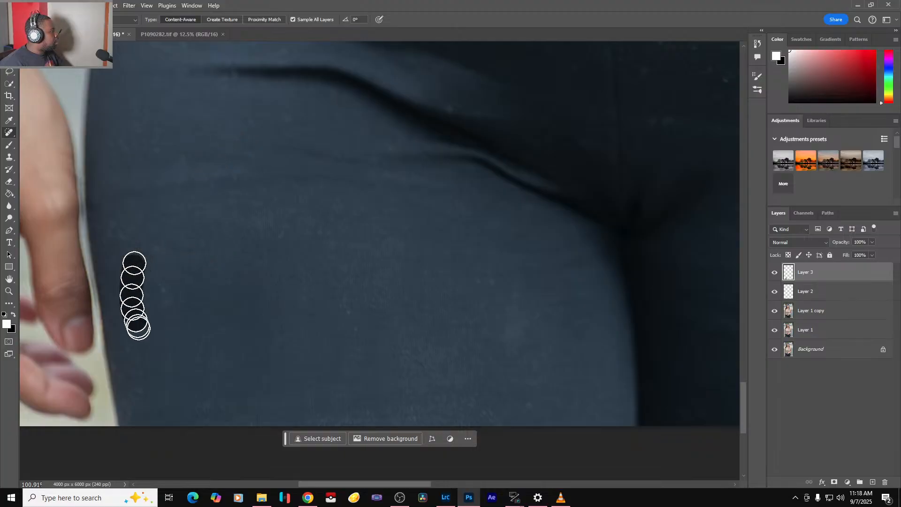
pyautogui.hotkey('ctrl', '0')
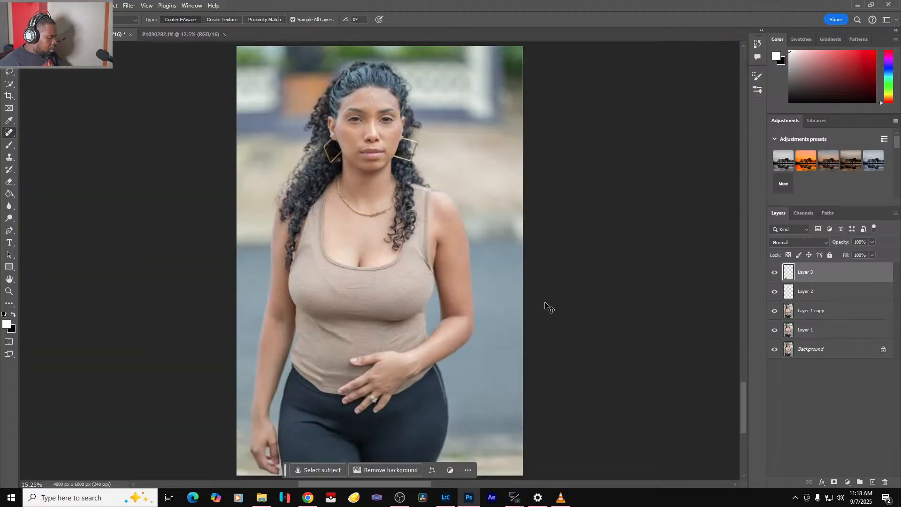
# - Heal the lint specks on the dark trousers at the hip and below the ringed hand on Layer 3
pyautogui.scroll(6, 402, 451)
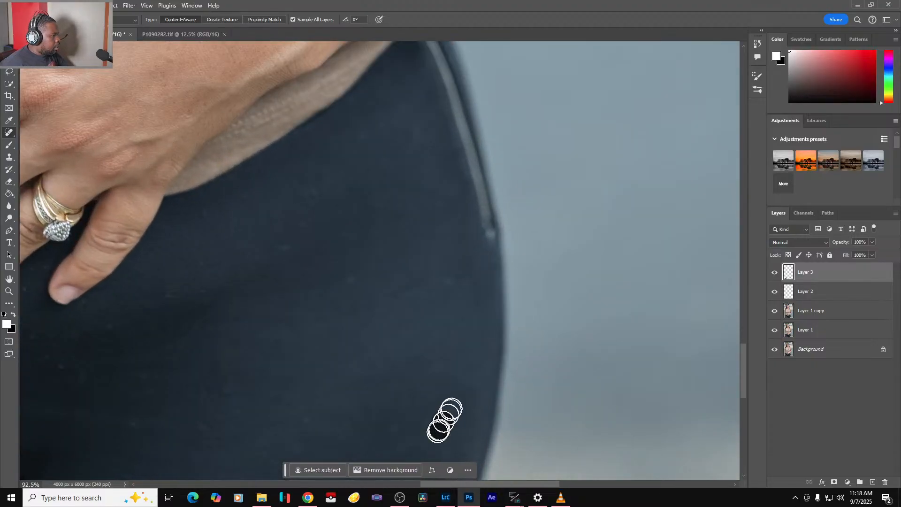
pyautogui.moveTo(373, 324); pyautogui.dragTo(513, 312)
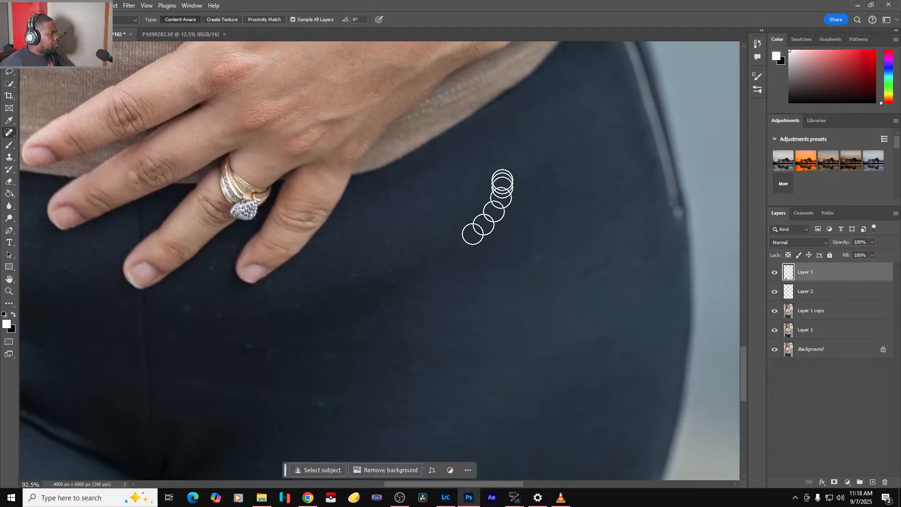
pyautogui.moveTo(342, 353)
pyautogui.mouseDown()
pyautogui.moveTo(585, 290)
pyautogui.moveTo(566, 333)
pyautogui.mouseUp()
pyautogui.click(413, 286)
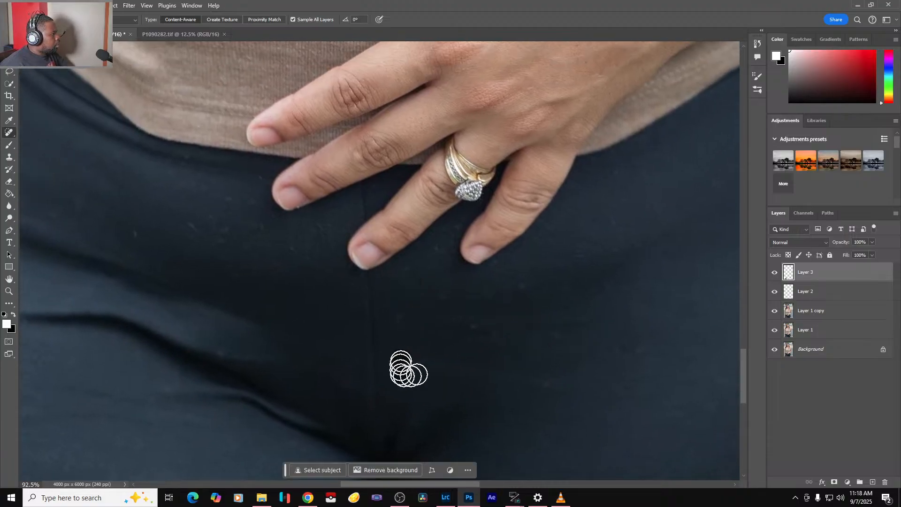
pyautogui.moveTo(401, 303)
pyautogui.mouseDown()
pyautogui.moveTo(431, 303)
pyautogui.moveTo(462, 327)
pyautogui.moveTo(472, 326)
pyautogui.moveTo(436, 292)
pyautogui.moveTo(472, 311)
pyautogui.mouseUp()
pyautogui.moveTo(527, 283); pyautogui.dragTo(497, 297)
pyautogui.moveTo(555, 329); pyautogui.dragTo(551, 346)
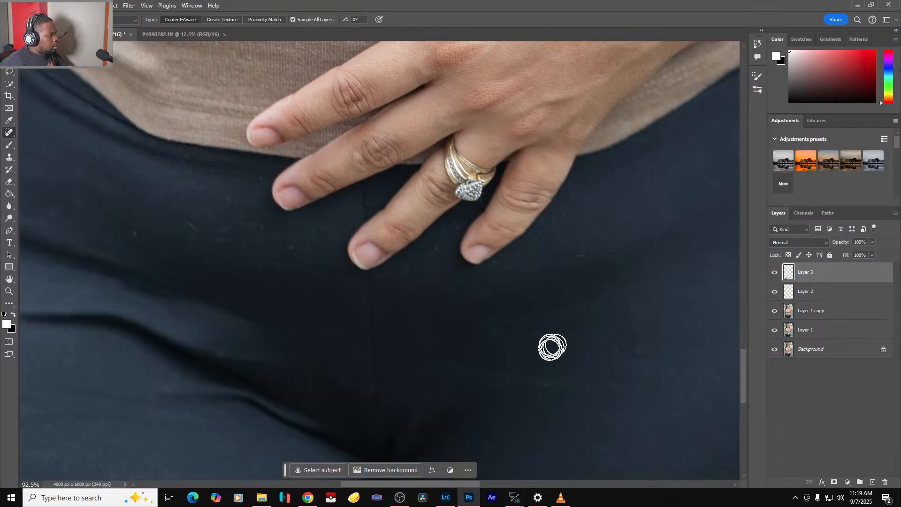
pyautogui.moveTo(547, 381)
pyautogui.mouseDown()
pyautogui.moveTo(491, 364)
pyautogui.moveTo(496, 330)
pyautogui.mouseUp()
# - Heal the specks on the opposite hip of the trousers, from beside the fingertips to the outer edge
pyautogui.moveTo(363, 312); pyautogui.dragTo(618, 364)
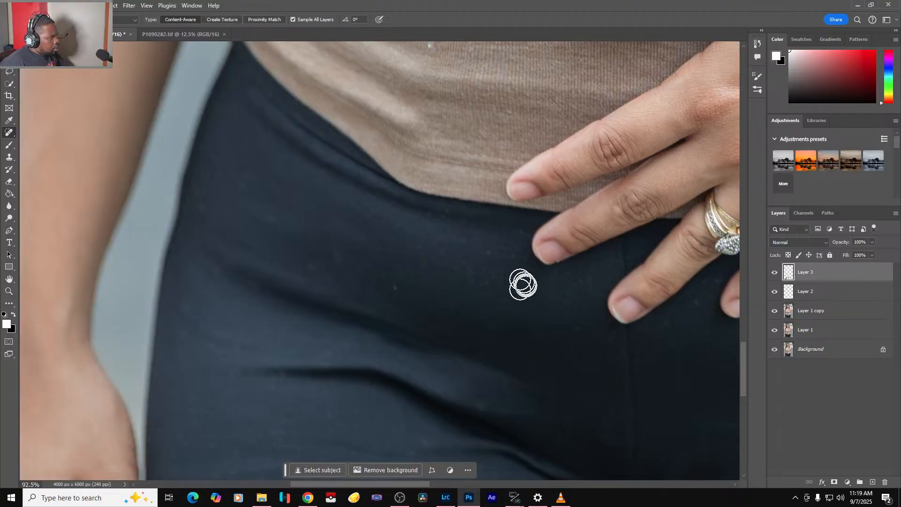
pyautogui.click(393, 281)
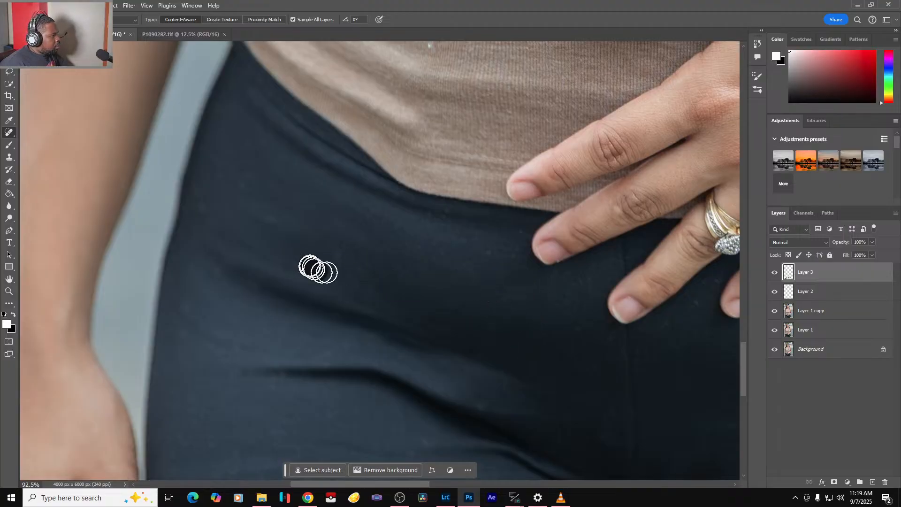
pyautogui.click(202, 198)
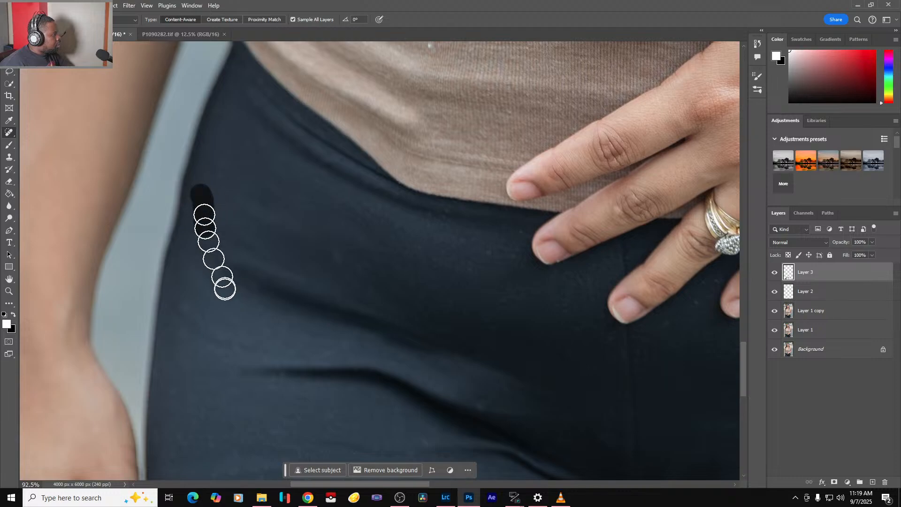
pyautogui.click(245, 288)
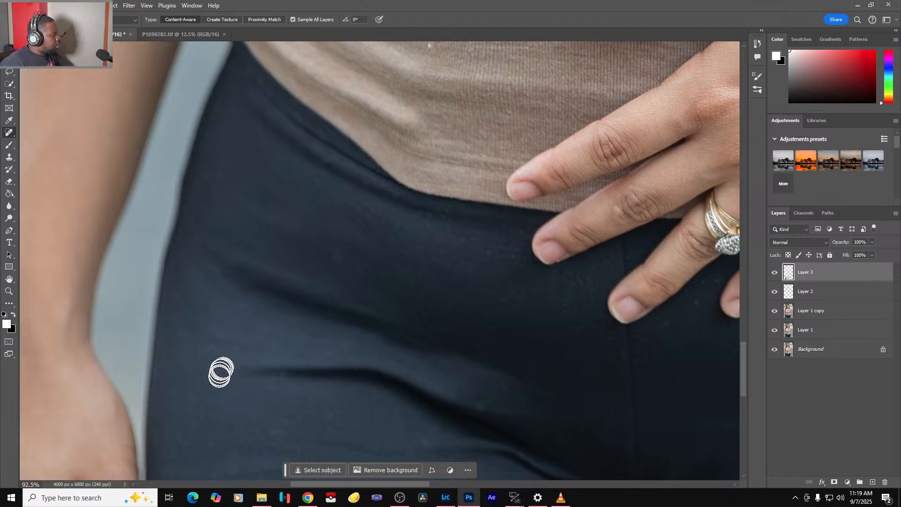
# - Clean the faint marks on the trousers between the waistband and the diagonal hip fold with short healing strokes
pyautogui.click(348, 277)
pyautogui.moveTo(366, 291); pyautogui.dragTo(384, 285)
pyautogui.moveTo(376, 277); pyautogui.dragTo(349, 256)
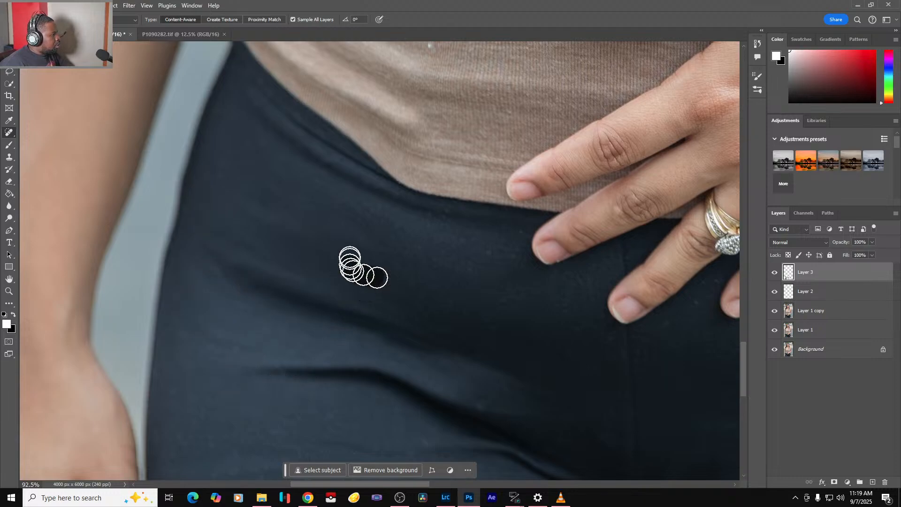
pyautogui.moveTo(350, 225); pyautogui.dragTo(384, 278)
pyautogui.moveTo(378, 247)
pyautogui.mouseDown()
pyautogui.moveTo(374, 223)
pyautogui.moveTo(352, 211)
pyautogui.mouseUp()
pyautogui.moveTo(369, 208); pyautogui.dragTo(399, 227)
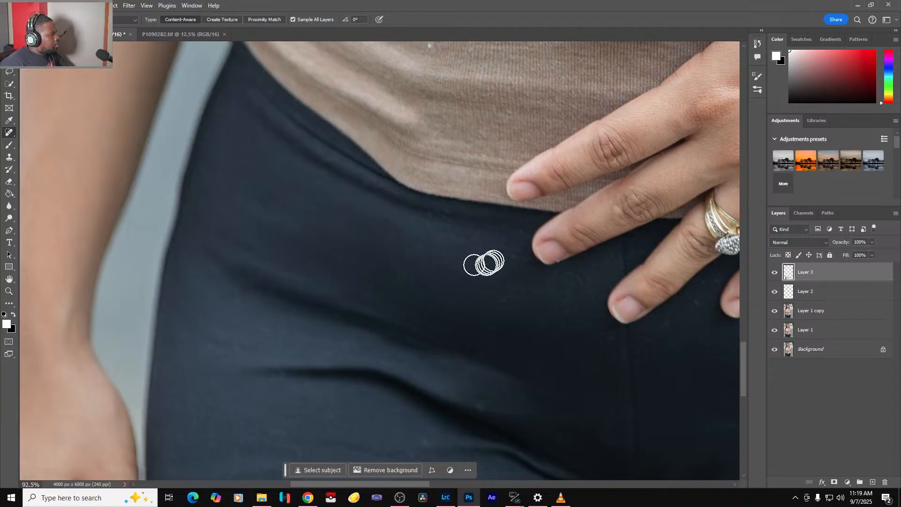
# - Heal the remaining specks on the trousers beside and below the fingertips and around the centre seam
pyautogui.moveTo(493, 257)
pyautogui.mouseDown()
pyautogui.moveTo(436, 227)
pyautogui.moveTo(471, 297)
pyautogui.moveTo(491, 312)
pyautogui.moveTo(505, 303)
pyautogui.moveTo(492, 330)
pyautogui.moveTo(515, 346)
pyautogui.moveTo(402, 297)
pyautogui.moveTo(431, 260)
pyautogui.mouseUp()
pyautogui.click(506, 305)
pyautogui.click(469, 270)
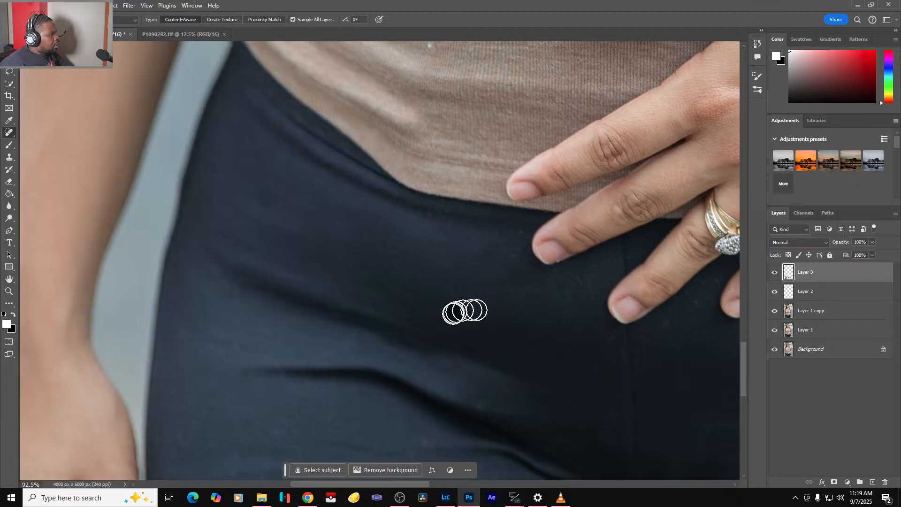
pyautogui.moveTo(570, 381); pyautogui.dragTo(324, 269)
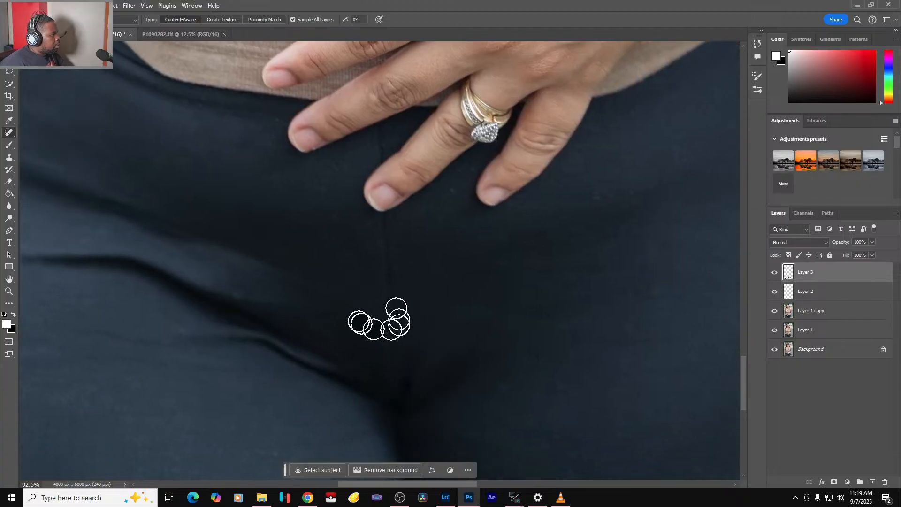
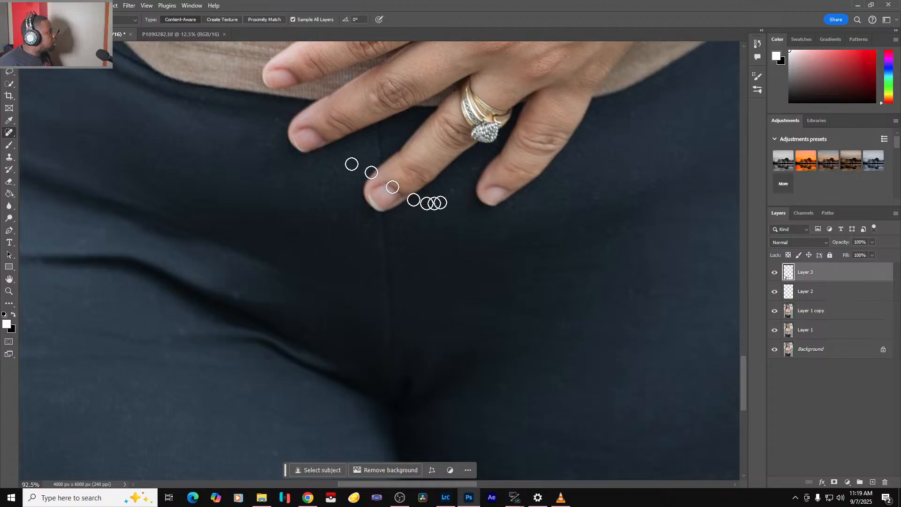
pyautogui.hotkey('ctrl', '0')
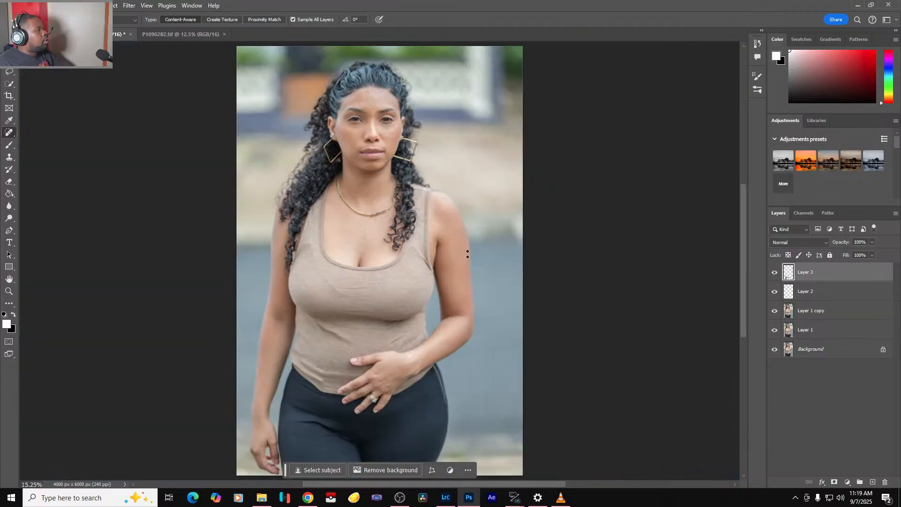
# - Examine the arms, hand and beige top up close for remaining spots, then view the whole portrait
pyautogui.scroll(3, 465, 277)
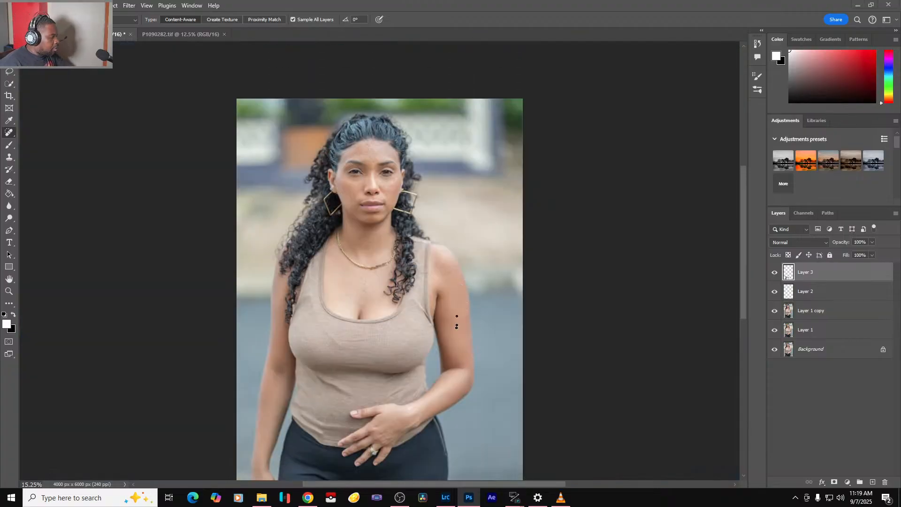
pyautogui.press('super')
pyautogui.press('super')
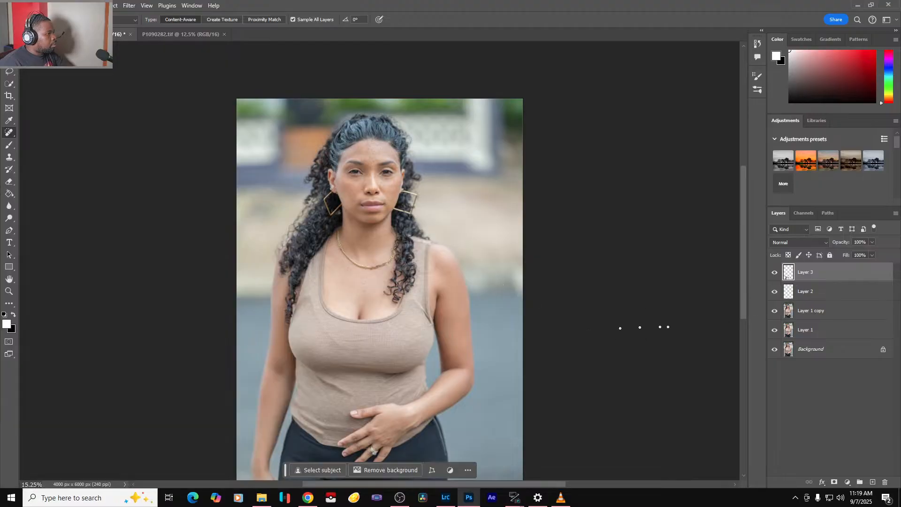
pyautogui.scroll(6, 451, 331)
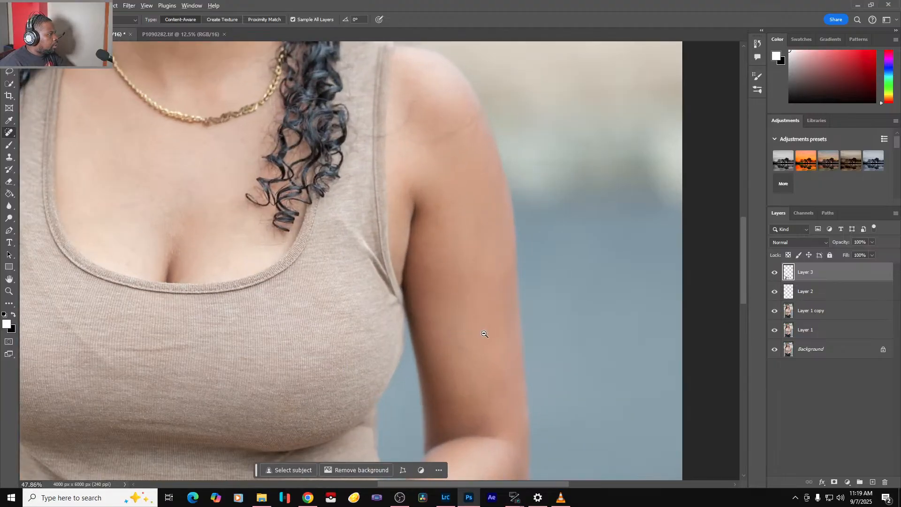
pyautogui.moveTo(485, 334); pyautogui.dragTo(595, 97)
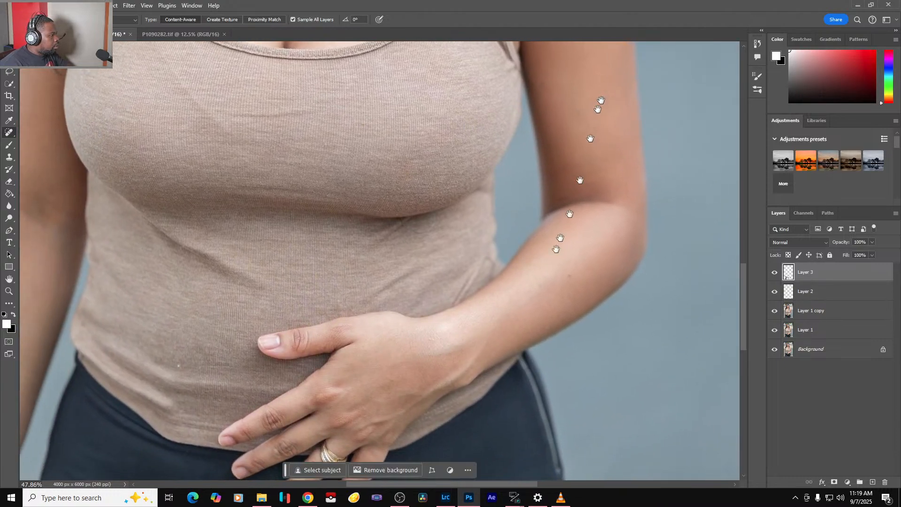
pyautogui.moveTo(322, 375); pyautogui.dragTo(550, 319)
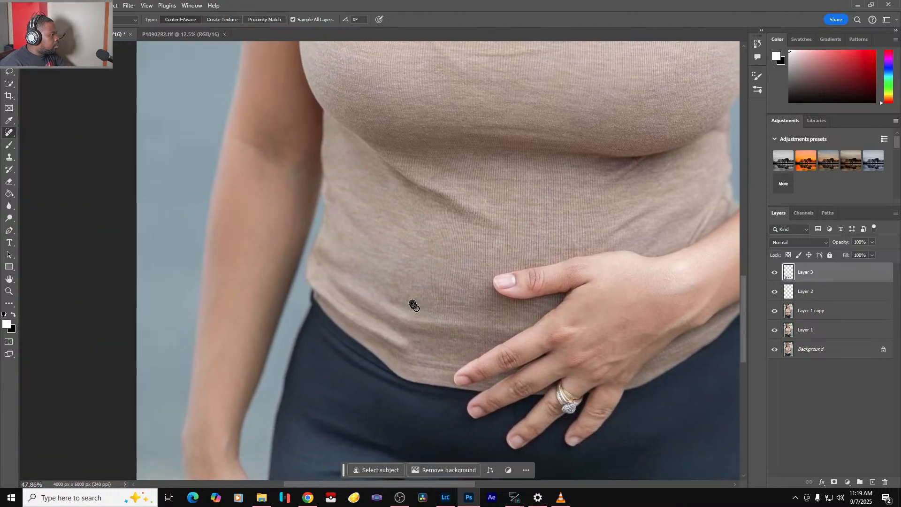
pyautogui.moveTo(515, 282); pyautogui.dragTo(403, 389)
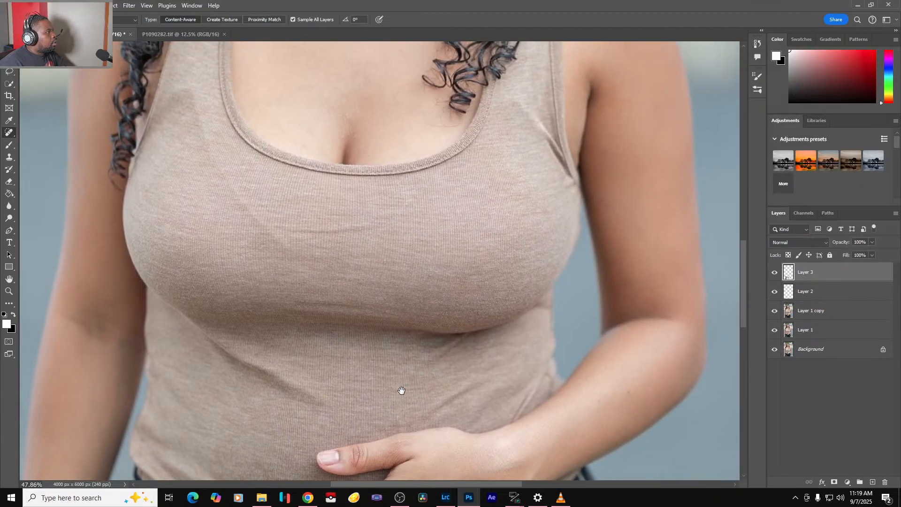
pyautogui.hotkey('ctrl', '0')
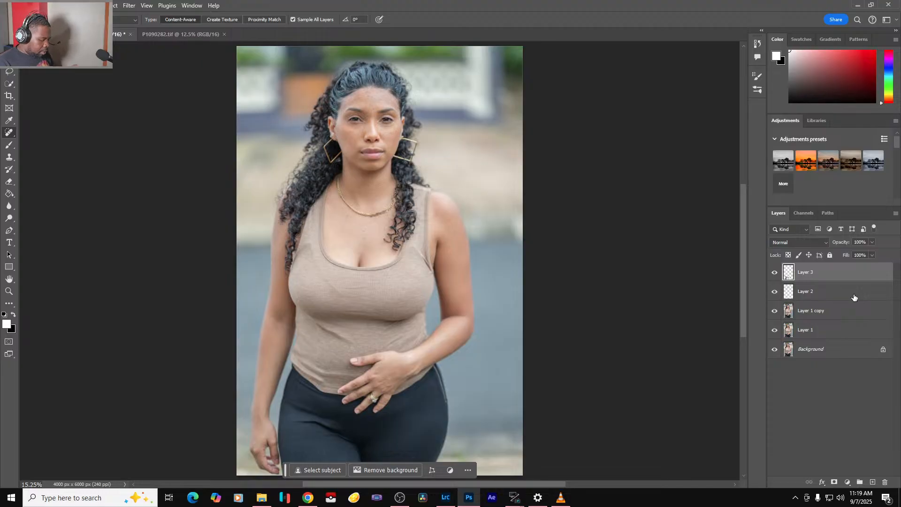
# - Stamp all visible layers into a new top layer and group the retouching layers between it and the Background
pyautogui.hotkey('ctrl', 'shift', 'alt', 'e')
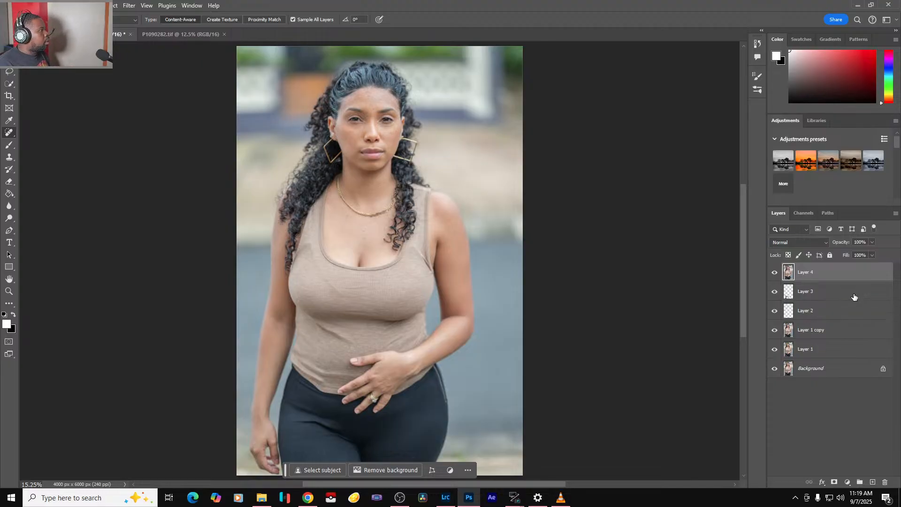
pyautogui.click(819, 295)
pyautogui.keyDown('shift'); pyautogui.click(831, 356); pyautogui.keyUp('shift')
pyautogui.hotkey('ctrl', 'g')
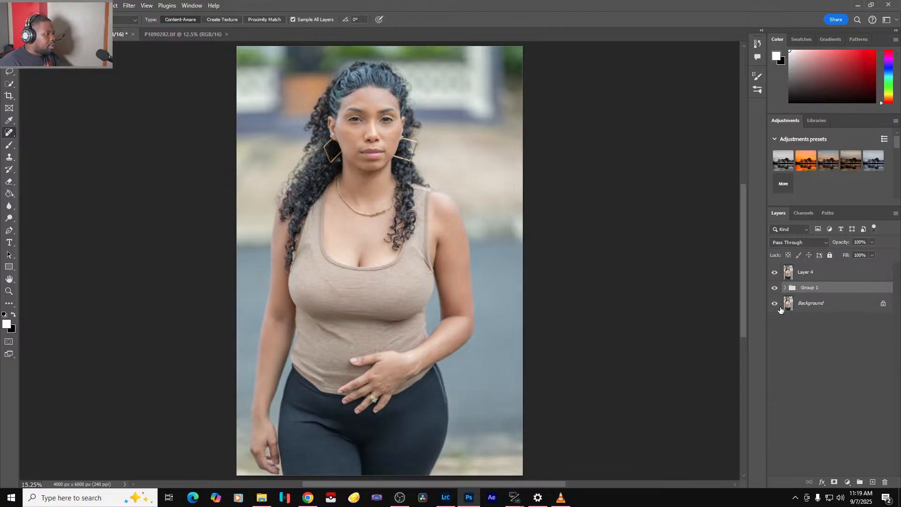
# - Hide the retouching group and toggle the merged layer's visibility to compare the face before and after retouching
pyautogui.click(774, 272)
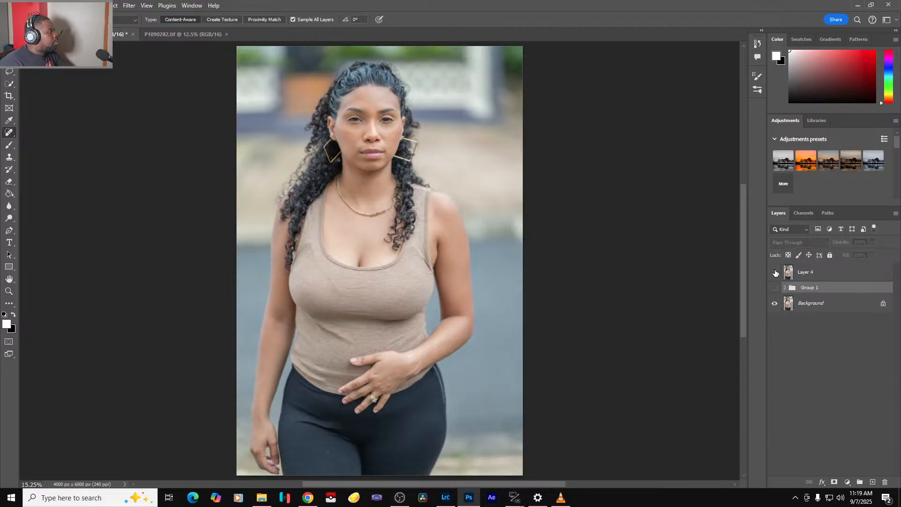
pyautogui.click(775, 272)
pyautogui.scroll(8, 412, 154)
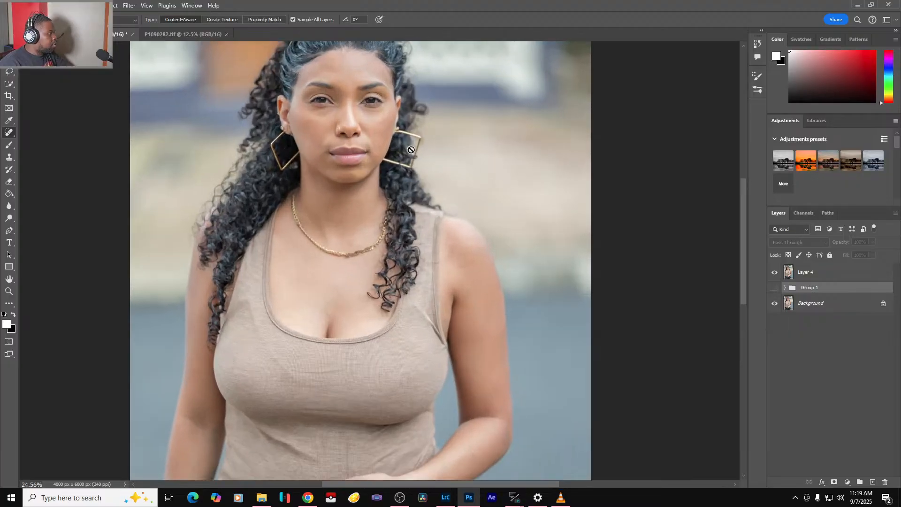
pyautogui.moveTo(460, 131); pyautogui.dragTo(615, 350)
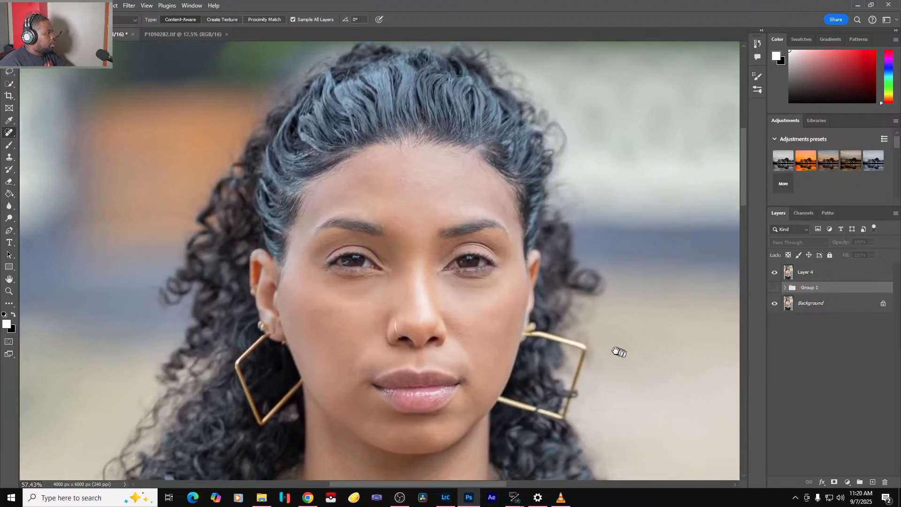
pyautogui.click(774, 272)
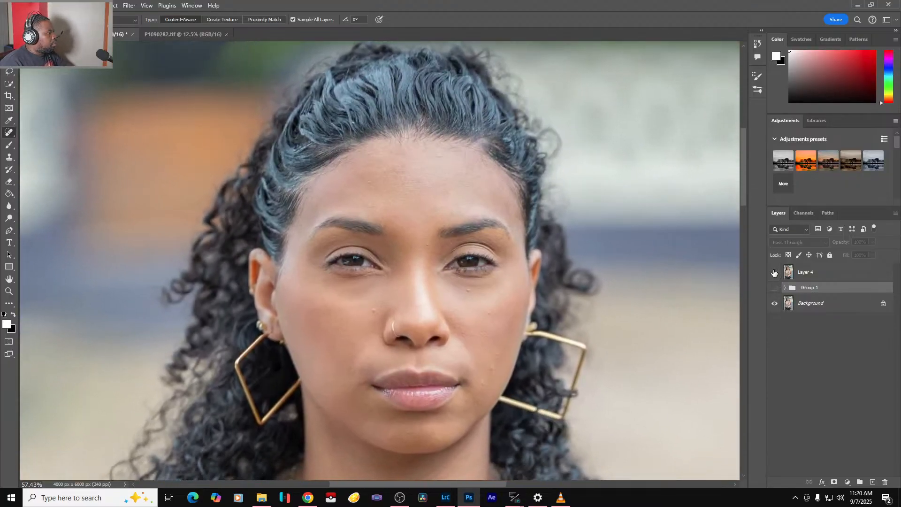
pyautogui.click(775, 272)
pyautogui.click(774, 273)
pyautogui.click(775, 272)
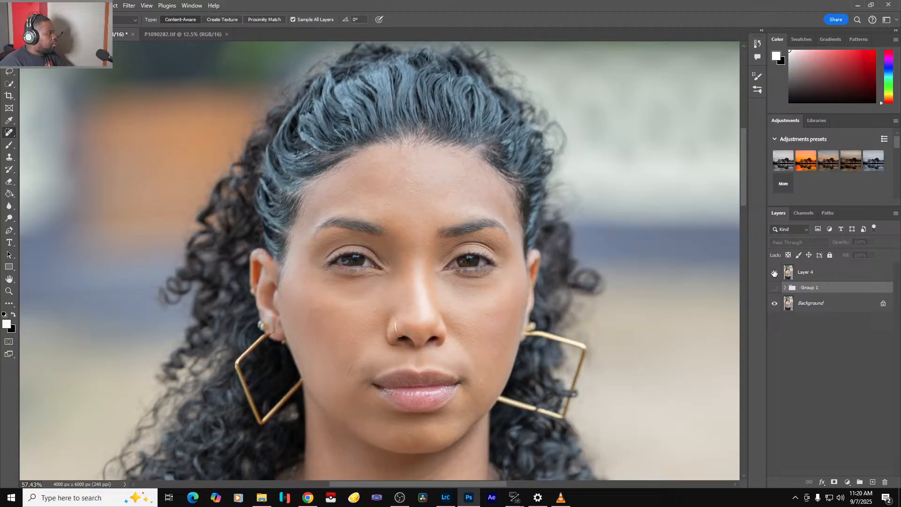
# - Duplicate Layer 4 twice, group the two copies, and hide the upper copy with the lower one selected
pyautogui.click(820, 274)
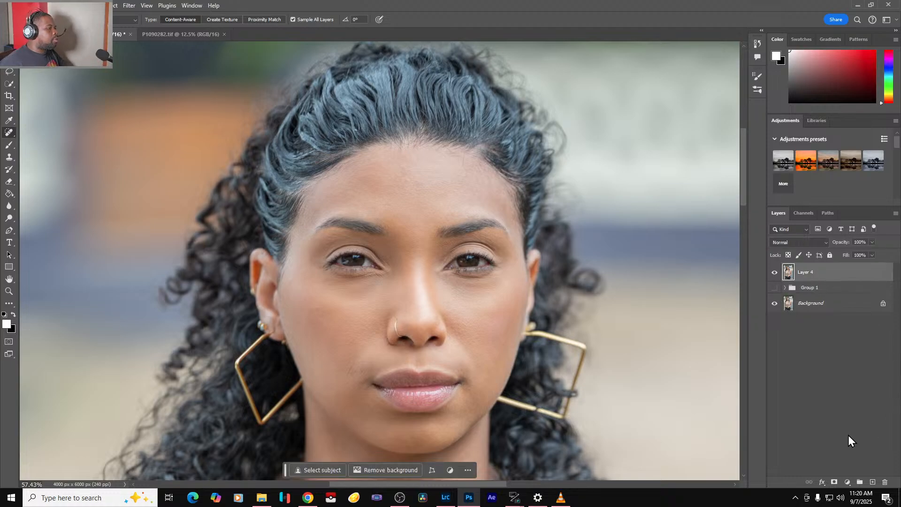
pyautogui.hotkey('ctrl', 'j')
pyautogui.hotkey('ctrl', 'j')
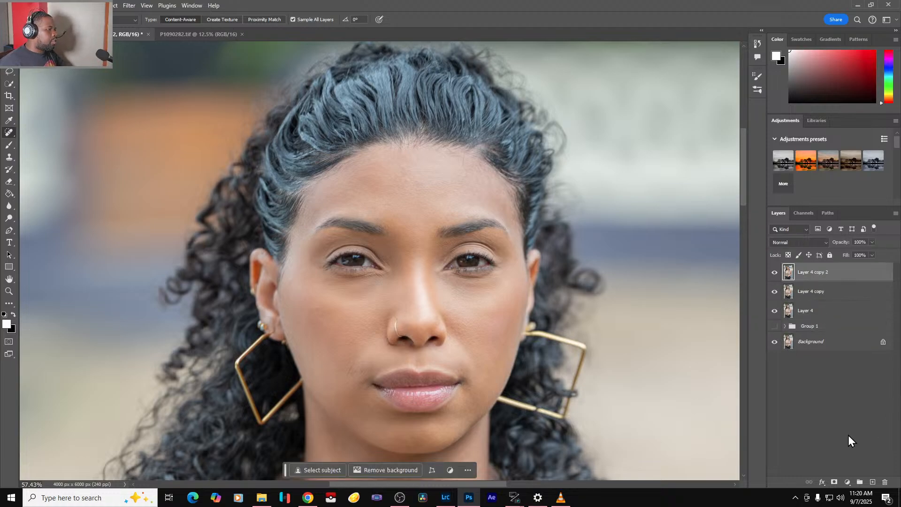
pyautogui.keyDown('shift'); pyautogui.click(824, 292); pyautogui.keyUp('shift')
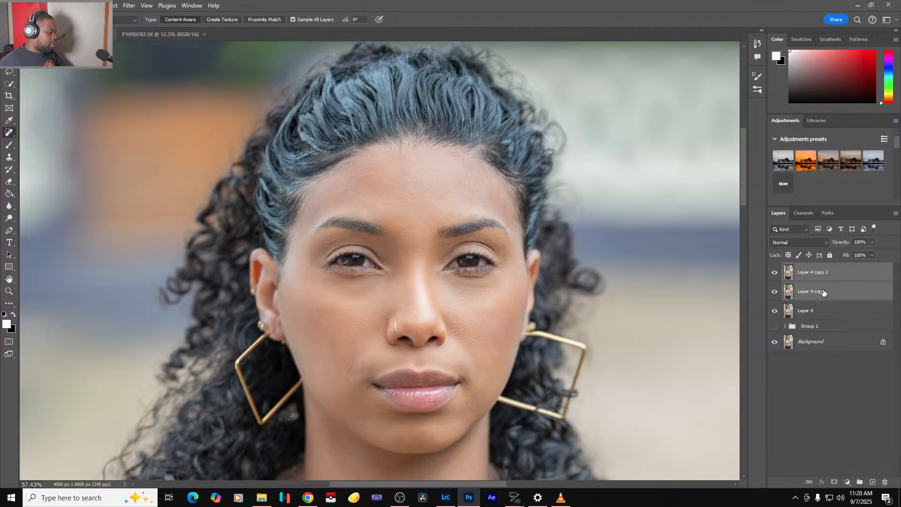
pyautogui.hotkey('ctrl', 'g')
pyautogui.click(784, 269)
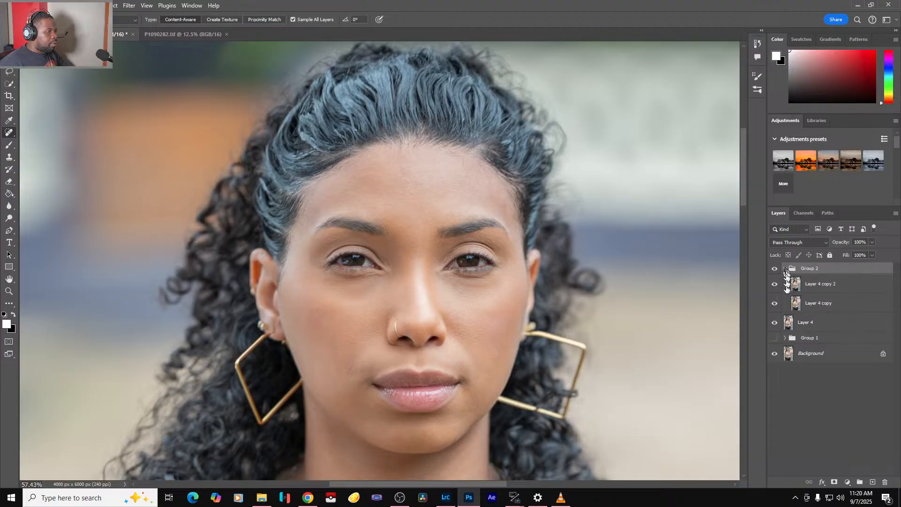
pyautogui.click(812, 303)
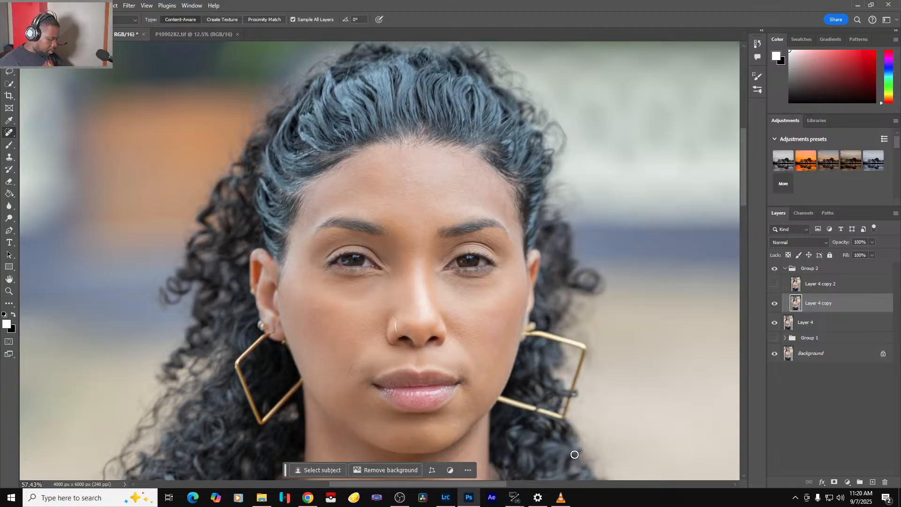
pyautogui.click(128, 6)
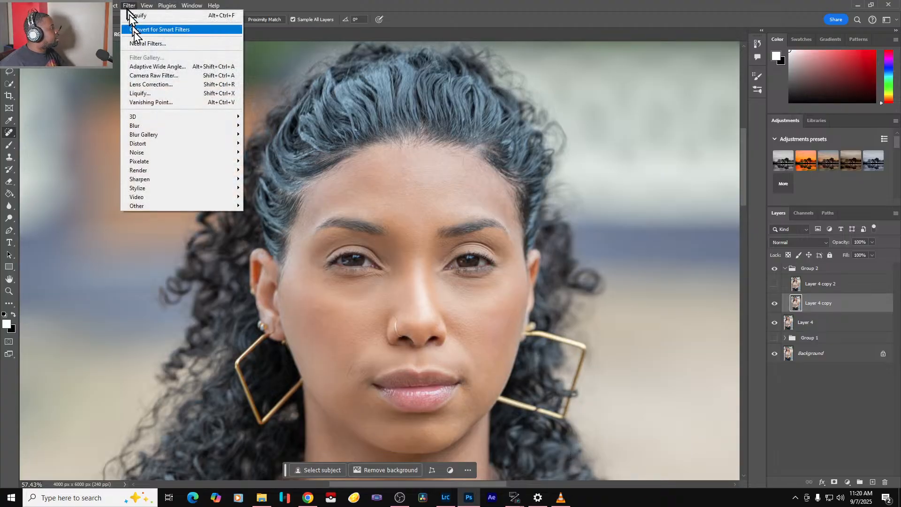
pyautogui.moveTo(206, 140)
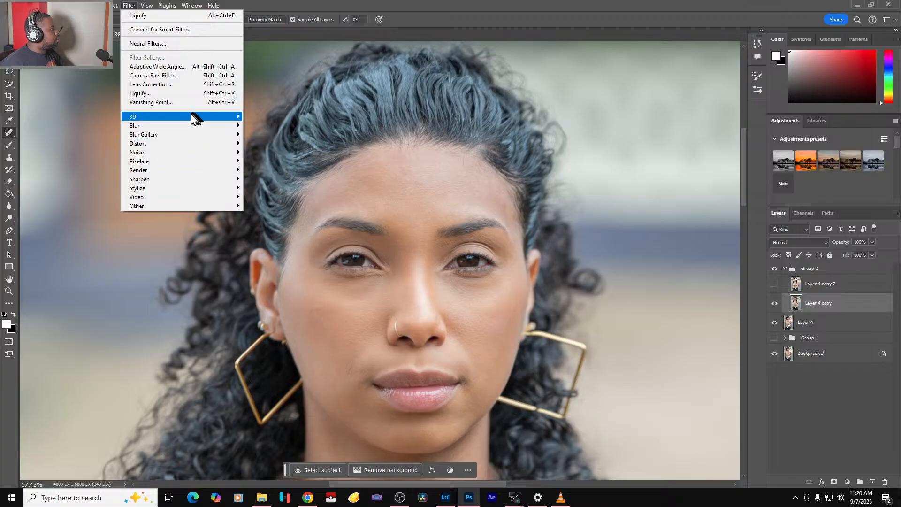
pyautogui.click(611, 7)
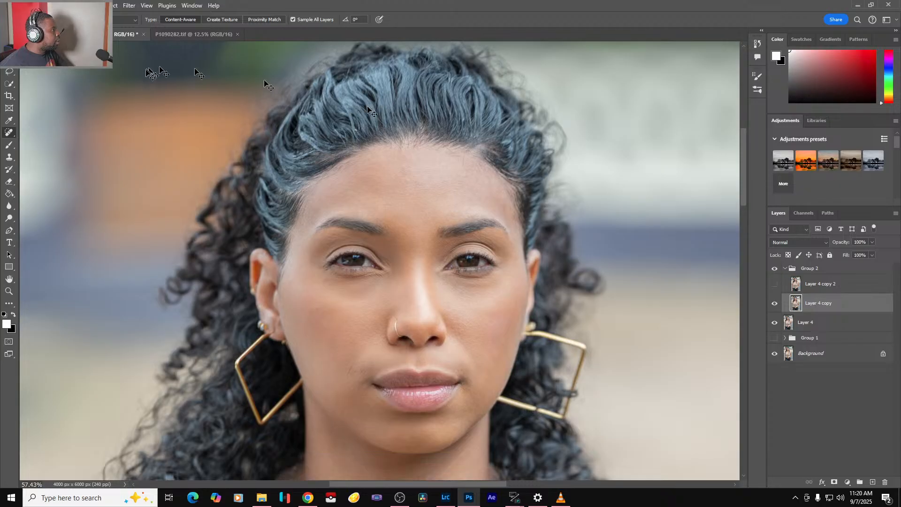
pyautogui.hotkey('ctrl', 'alt', 'f')
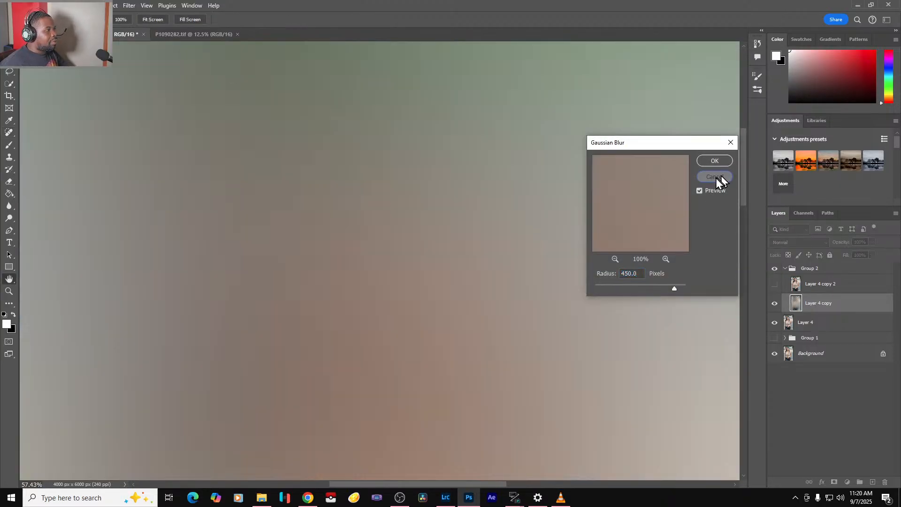
pyautogui.click(715, 178)
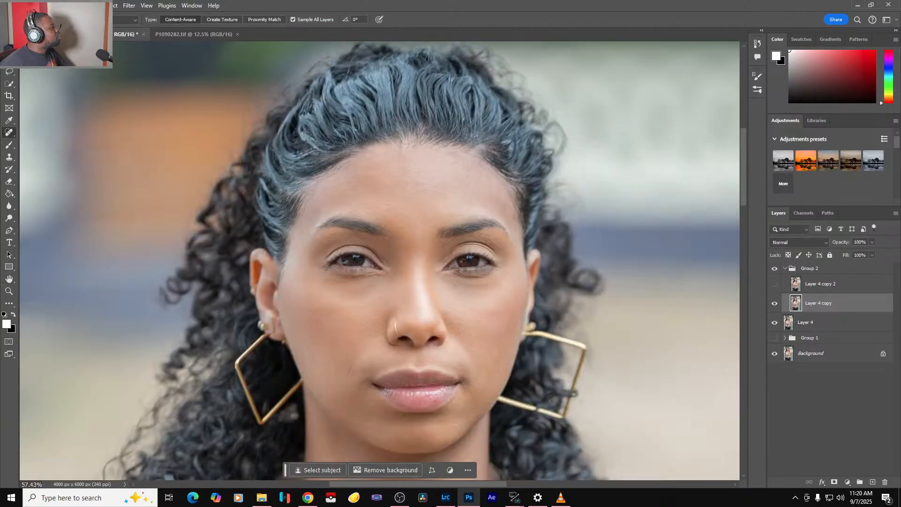
# - Apply a Gaussian Blur with a radius of 9.6 pixels to the lower Layer 4 copy
pyautogui.click(9, 72)
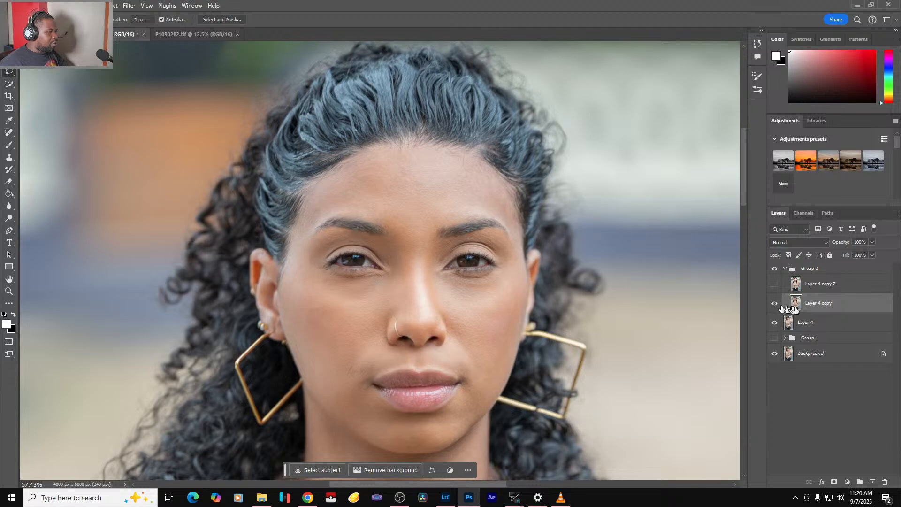
pyautogui.hotkey('ctrl', 'alt', 'f')
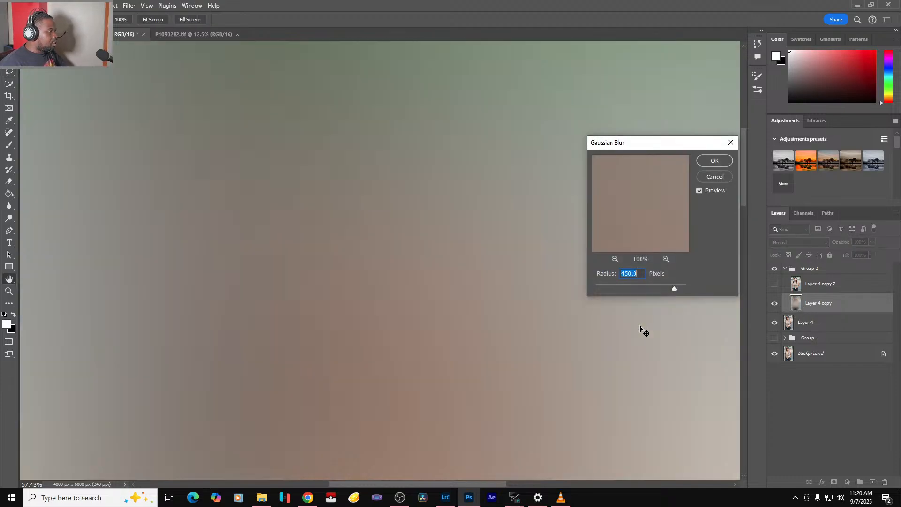
pyautogui.write('5')
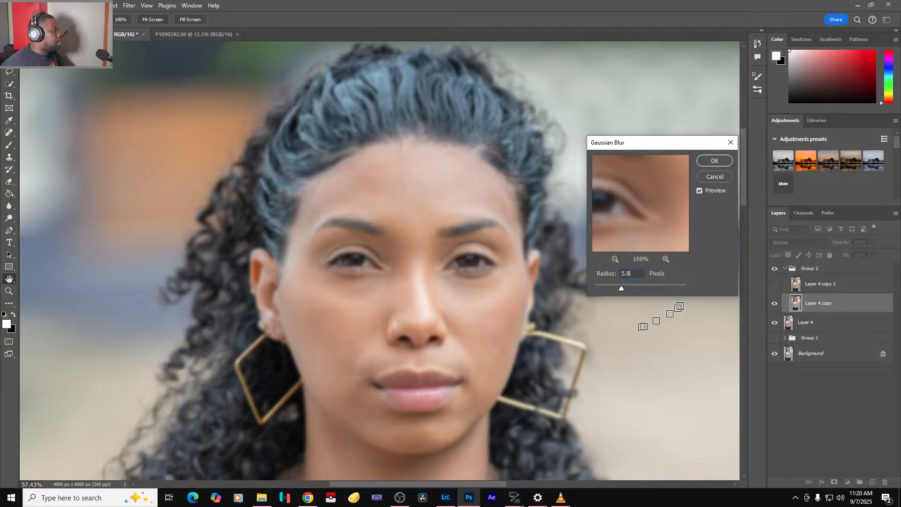
pyautogui.write('.8')
pyautogui.hotkey('ctrl', '0')
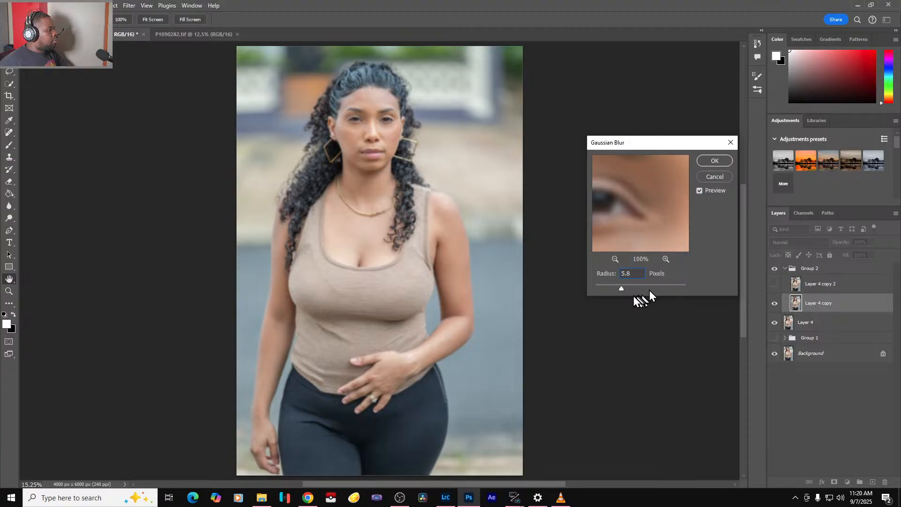
pyautogui.moveTo(628, 288); pyautogui.dragTo(630, 288)
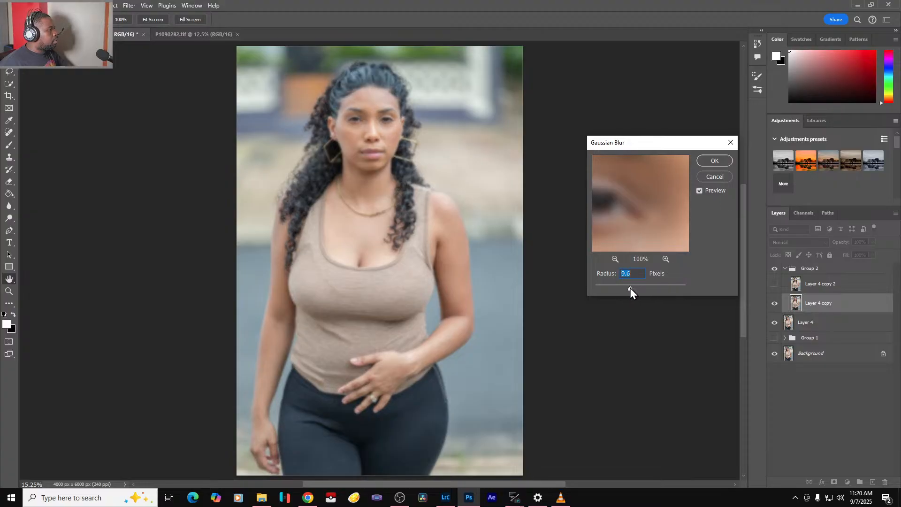
pyautogui.click(718, 162)
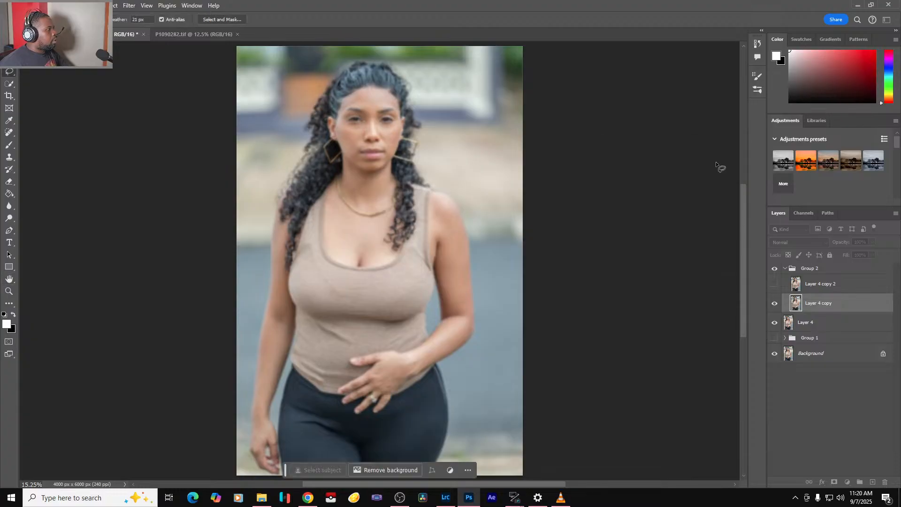
# - Show the upper copy and use Apply Image on it with the Merged layer, Subtract blending, scale 2 and offset 128
pyautogui.click(774, 284)
pyautogui.click(802, 284)
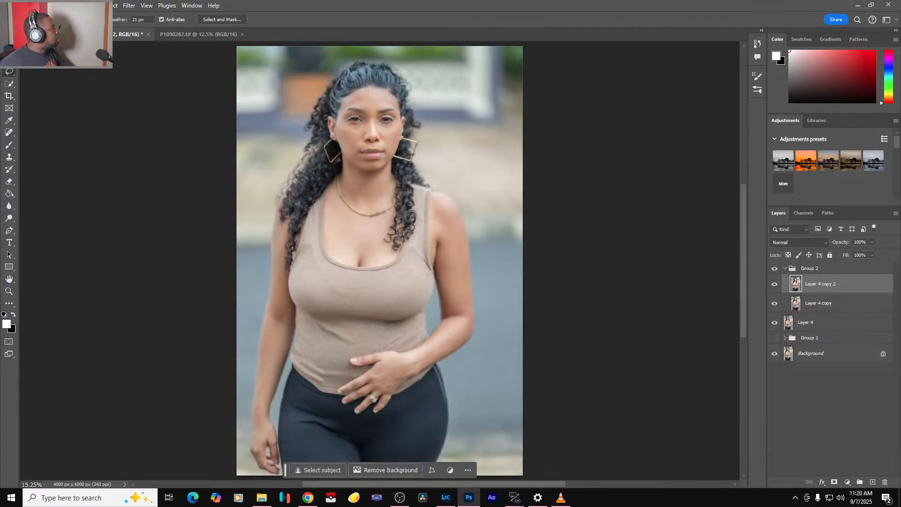
pyautogui.click(53, 5)
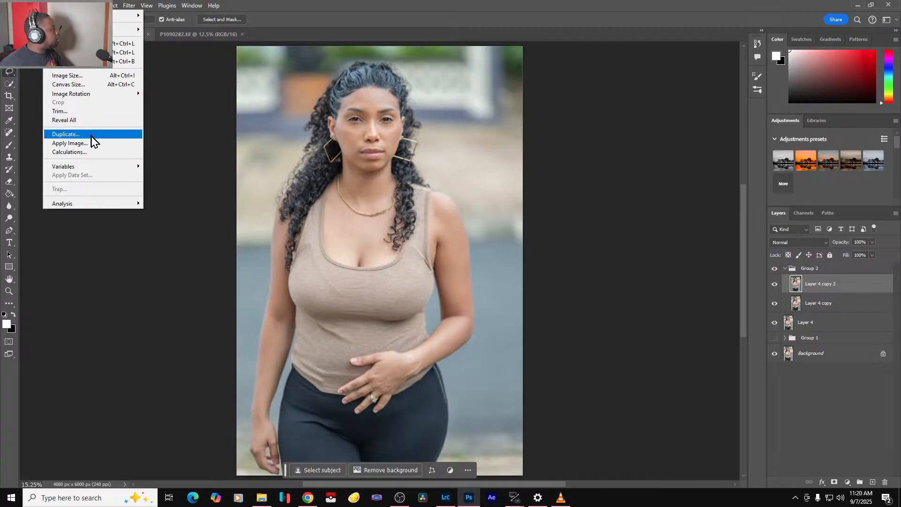
pyautogui.click(69, 143)
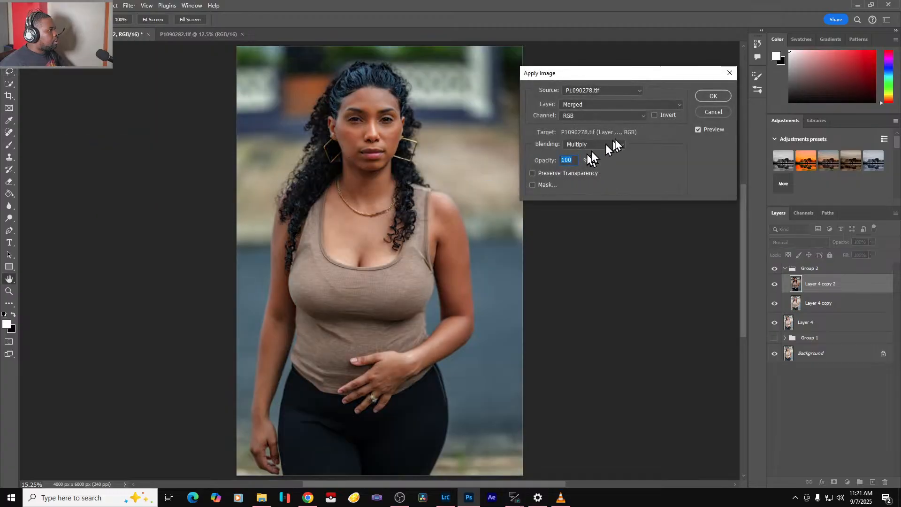
pyautogui.click(610, 146)
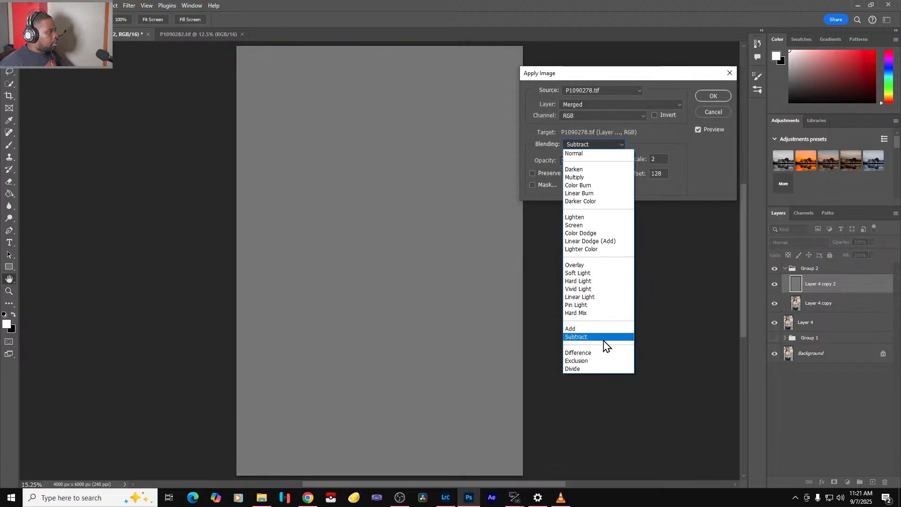
pyautogui.click(592, 337)
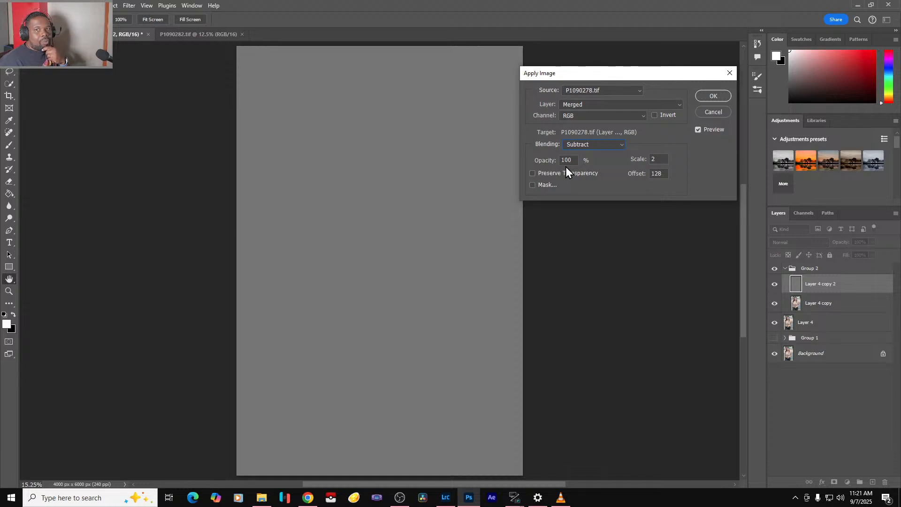
pyautogui.click(713, 96)
# - Set the upper copy's blend mode to Linear Light
pyautogui.click(804, 244)
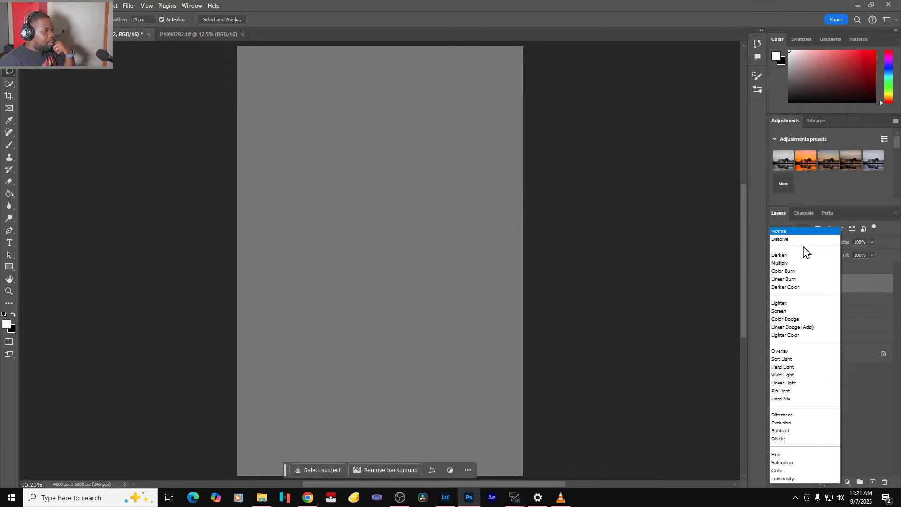
pyautogui.click(814, 384)
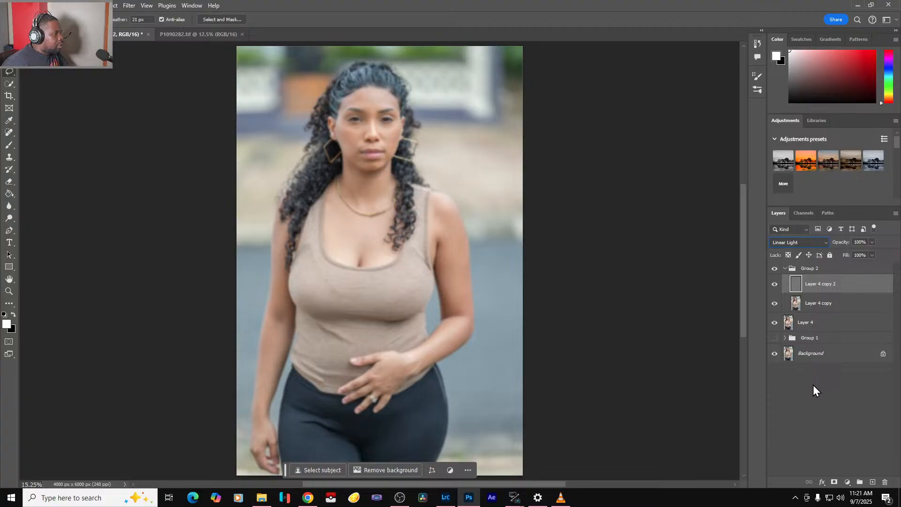
pyautogui.click(806, 241)
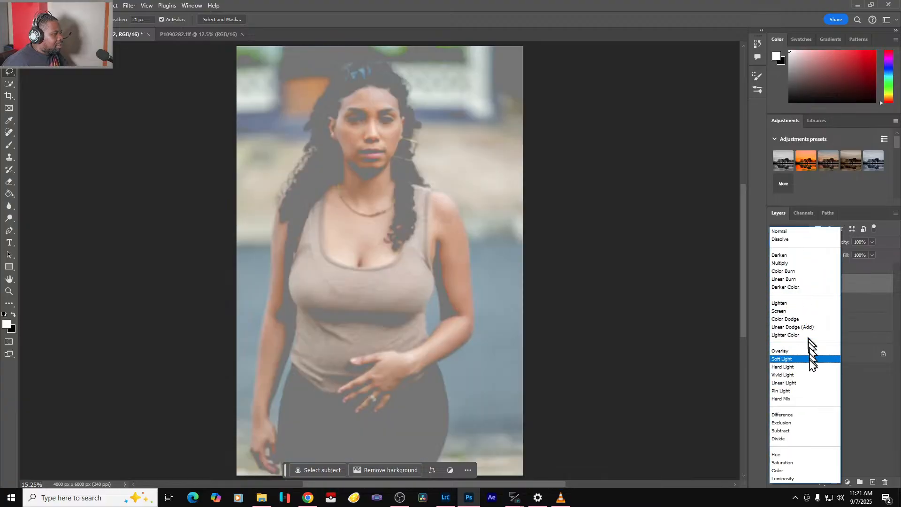
pyautogui.click(811, 384)
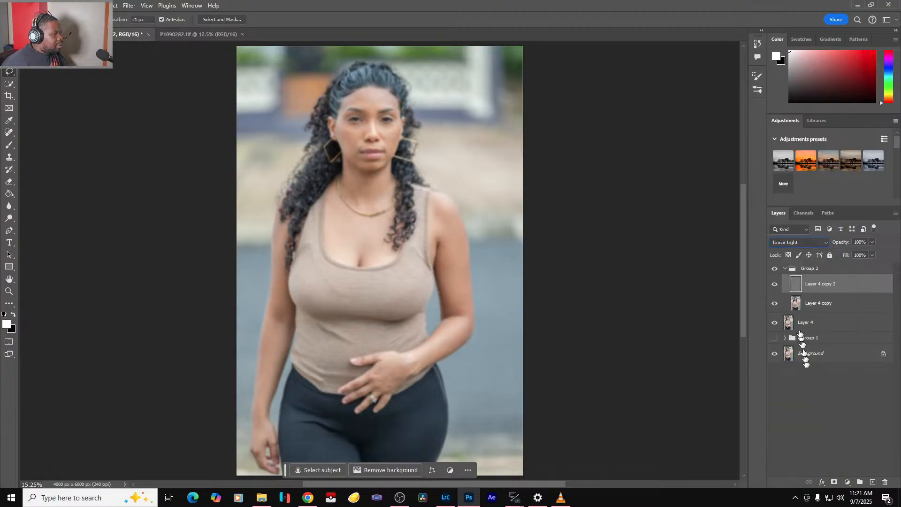
# - Hide the upper copy to check the effect and delete the whole frequency separation group
pyautogui.click(776, 304)
pyautogui.click(810, 270)
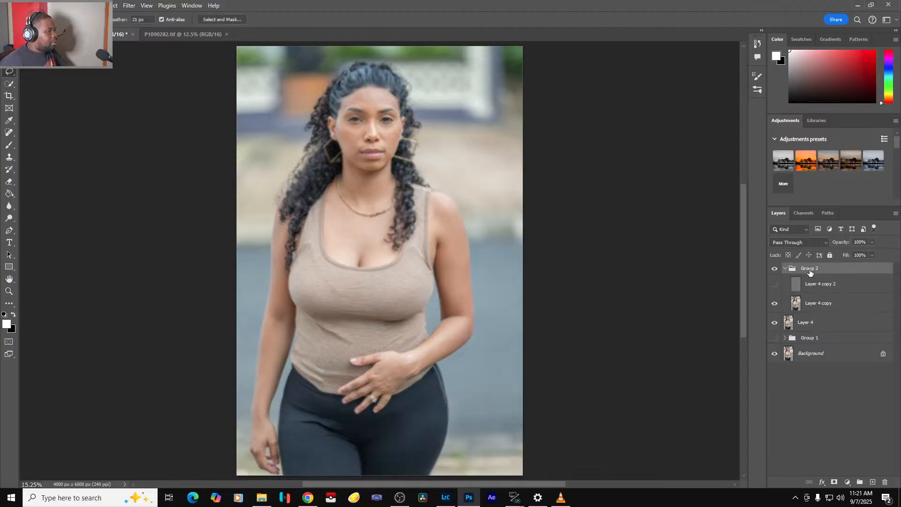
pyautogui.press('Delete')
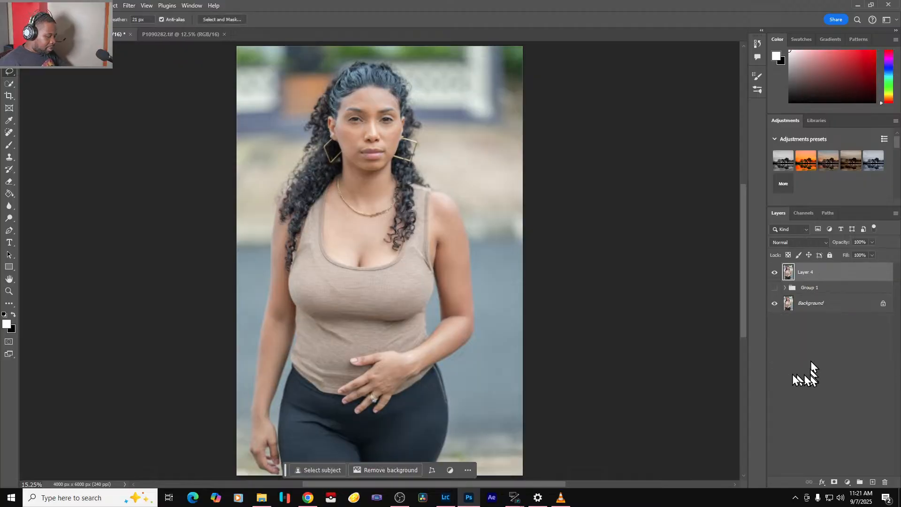
# - Duplicate Layer 4 twice, group the two copies and expand the group
pyautogui.hotkey('ctrl', 'j')
pyautogui.hotkey('ctrl', 'j')
pyautogui.keyDown('shift'); pyautogui.click(843, 289); pyautogui.keyUp('shift')
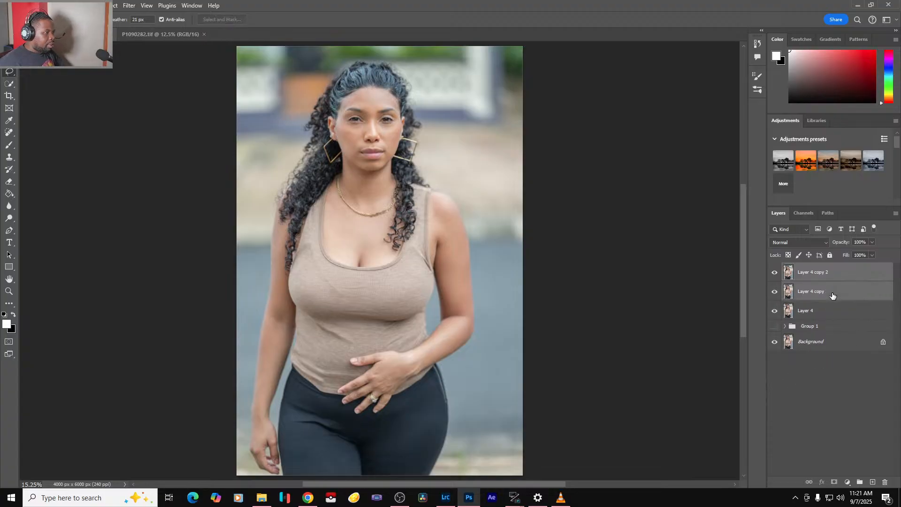
pyautogui.hotkey('ctrl', 'g')
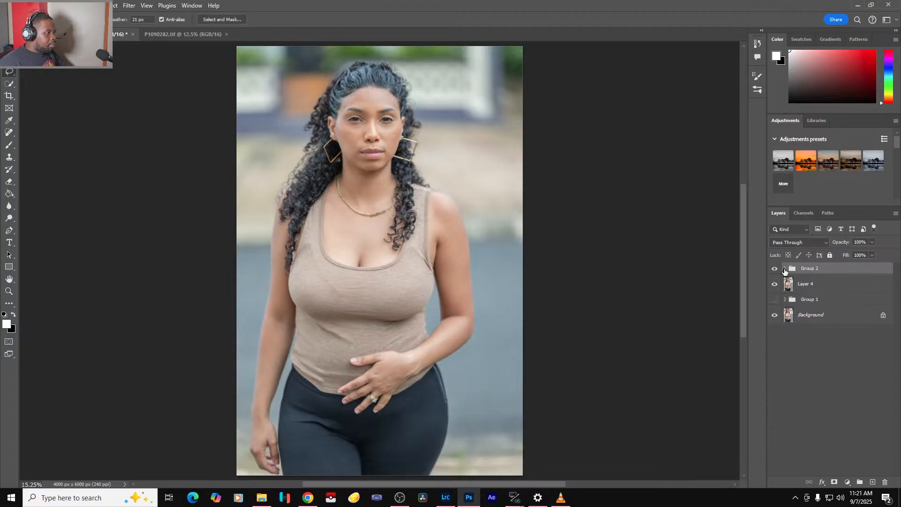
pyautogui.click(784, 269)
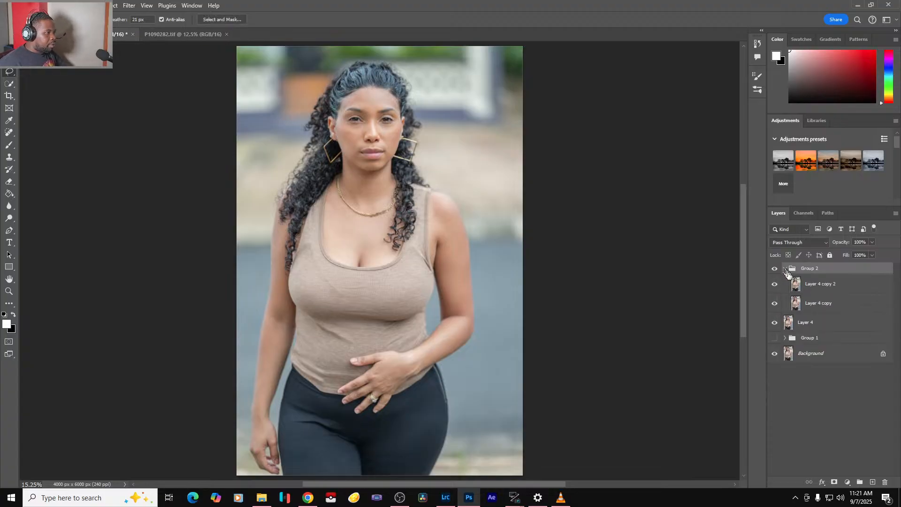
# - Hide the upper copy and blur the lower Layer 4 copy with a 9.6-pixel Gaussian Blur
pyautogui.click(798, 304)
pyautogui.hotkey('ctrl', 'alt', 'f')
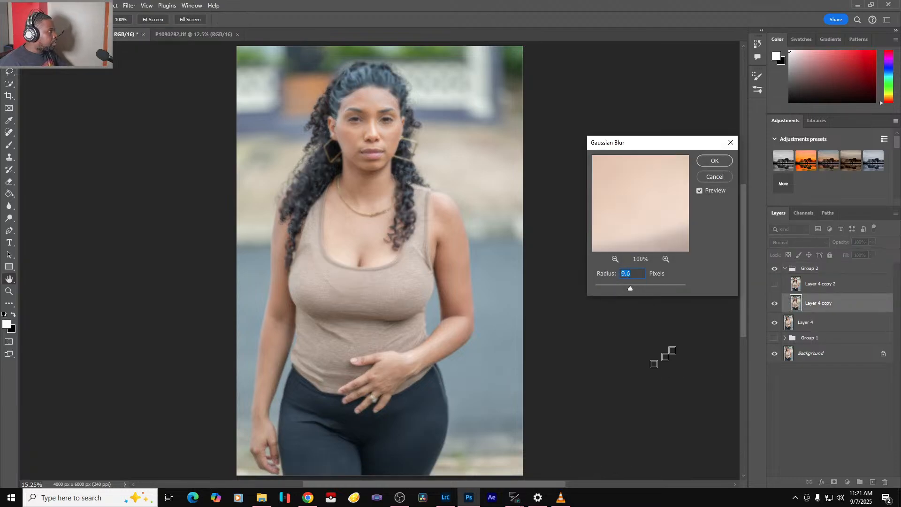
pyautogui.click(715, 161)
pyautogui.press('l')
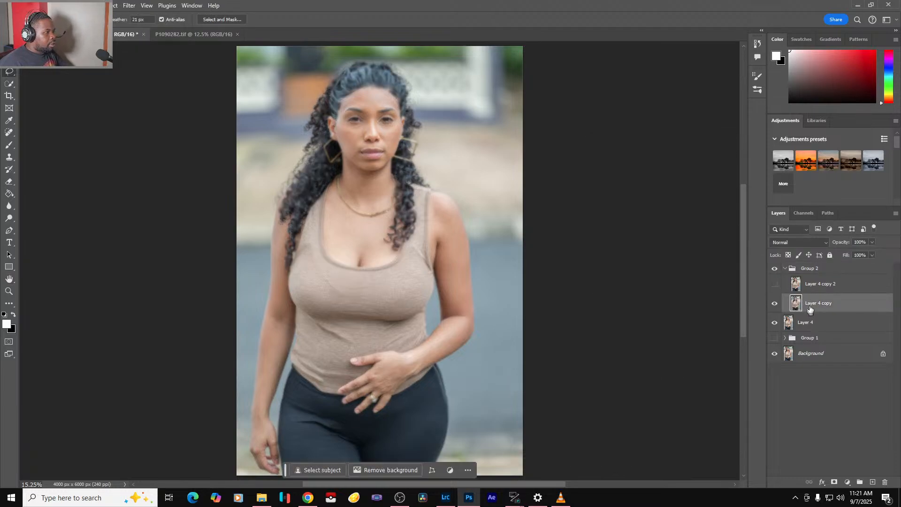
# - Show the upper copy again and use Apply Image on it with Merged layer, Subtract blending, scale 2 and offset 128
pyautogui.click(777, 285)
pyautogui.click(822, 287)
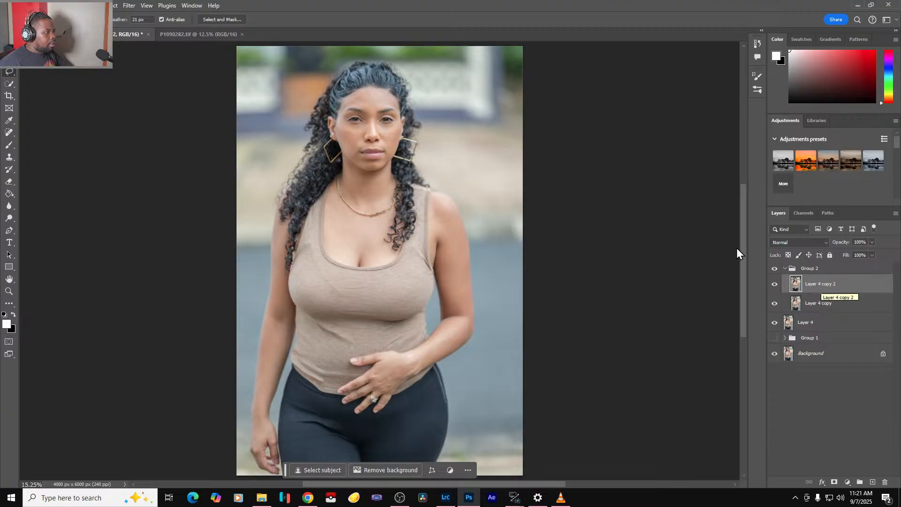
pyautogui.click(33, 5)
pyautogui.moveTo(51, 6)
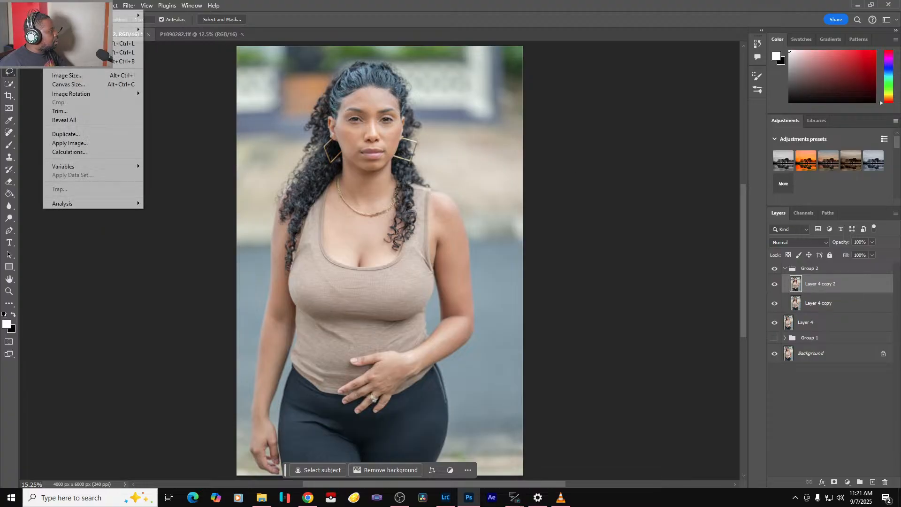
pyautogui.click(91, 143)
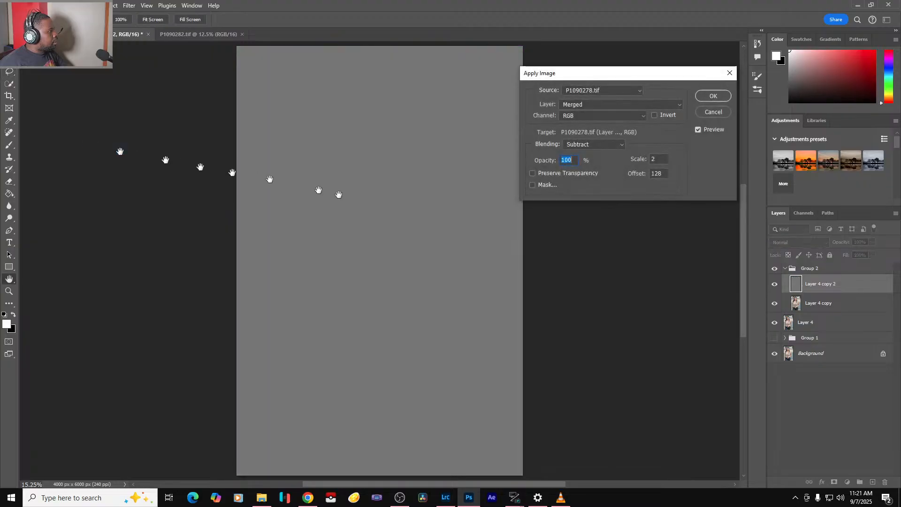
pyautogui.click(713, 97)
pyautogui.click(816, 243)
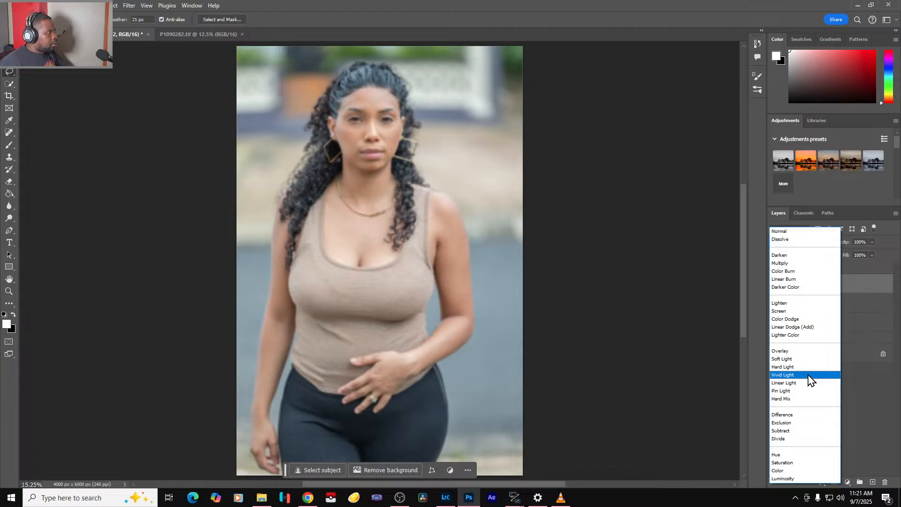
pyautogui.click(872, 387)
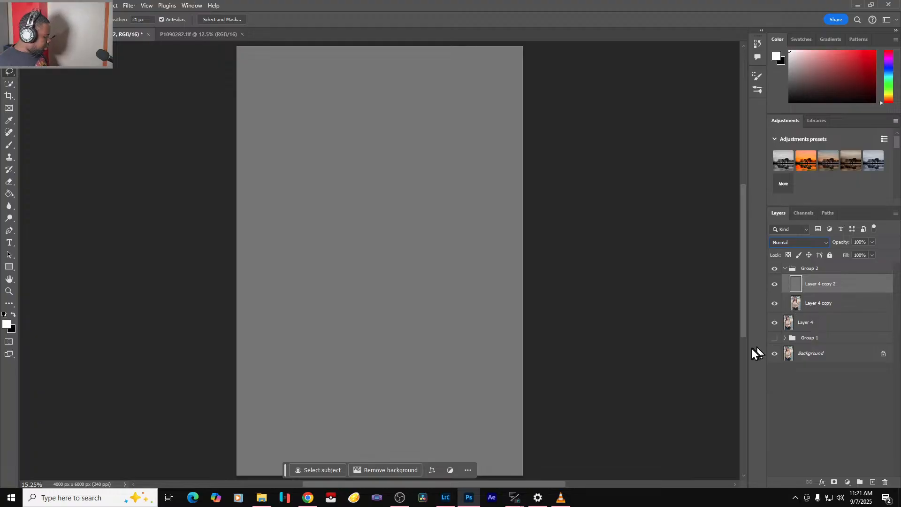
# - Undo the Apply Image, blur and grouping, back to the two ungrouped Layer 4 copies
pyautogui.hotkey('ctrl', 'z')
pyautogui.hotkey('ctrl', 'z')
pyautogui.hotkey('ctrl', 'z')
pyautogui.hotkey('ctrl', 'z')
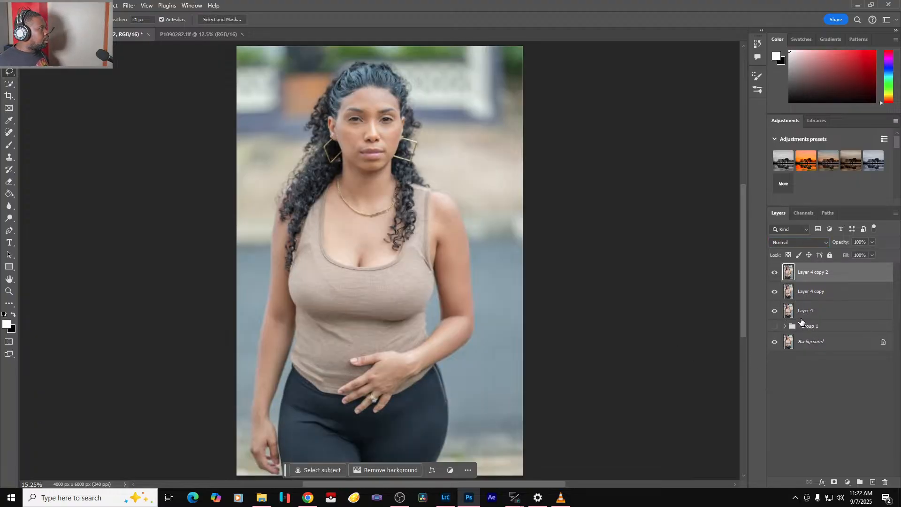
# - Group the two Layer 4 copies again and expand the new group
pyautogui.keyDown('shift'); pyautogui.click(812, 293); pyautogui.keyUp('shift')
pyautogui.hotkey('ctrl', 'g')
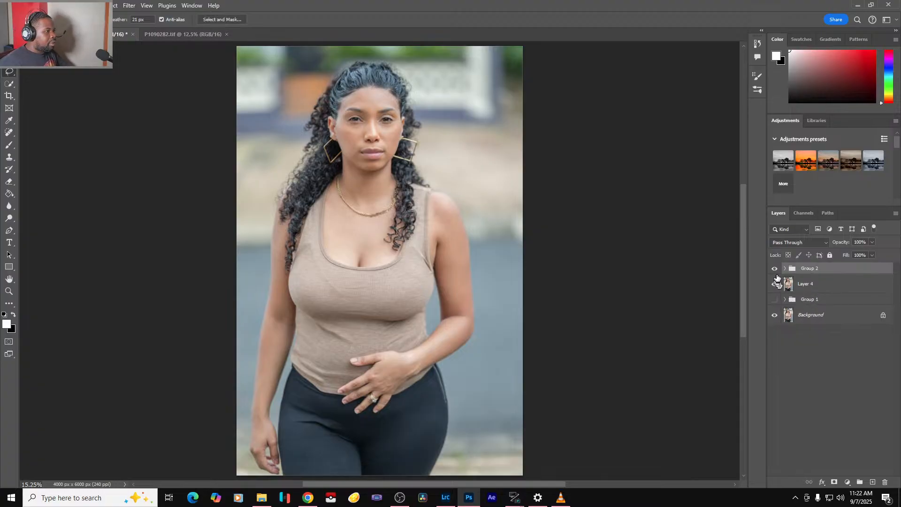
pyautogui.click(785, 269)
# - Hide the upper copy and apply a Gaussian Blur with a radius of 5.8 pixels to the lower copy
pyautogui.click(775, 285)
pyautogui.click(815, 305)
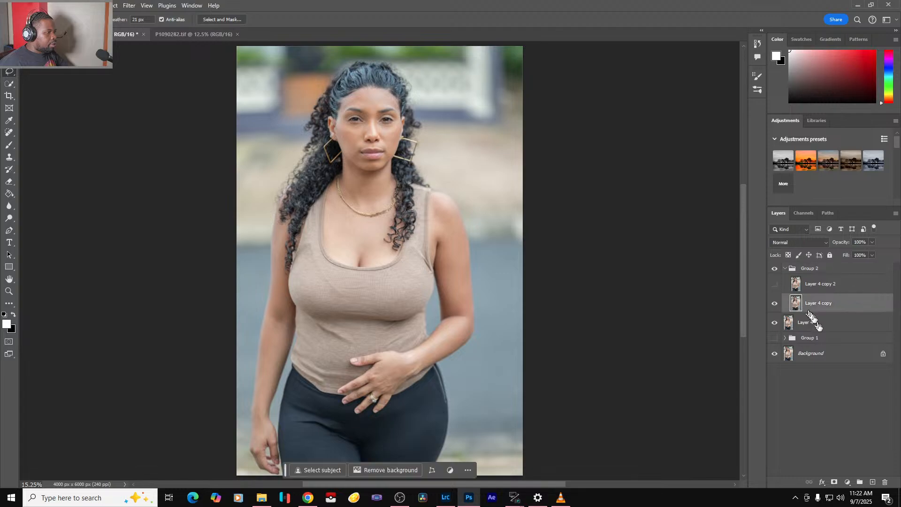
pyautogui.hotkey('ctrl', 'alt', 'f')
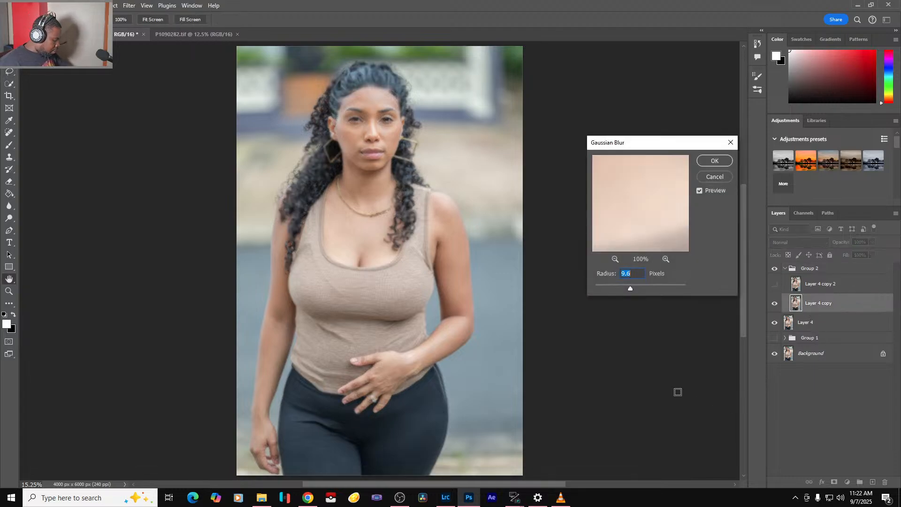
pyautogui.write('5.8')
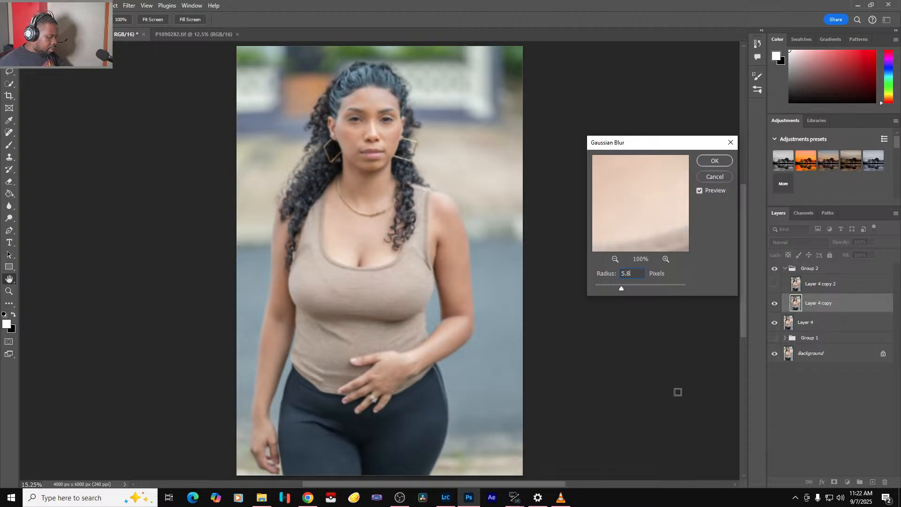
pyautogui.press('Return')
# - Show the upper copy and try Apply Image on it with Layer 4 copy as source layer, Subtract blending, scale 2 and offset 128
pyautogui.click(771, 285)
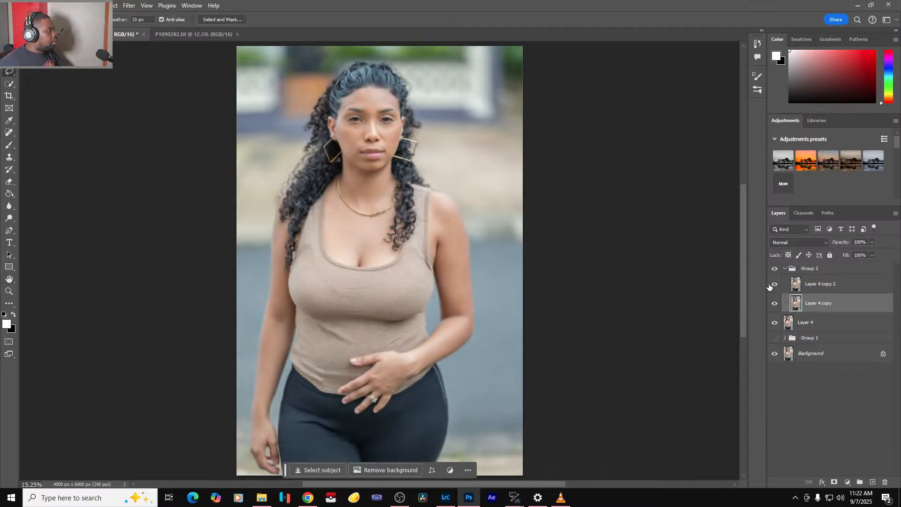
pyautogui.click(793, 287)
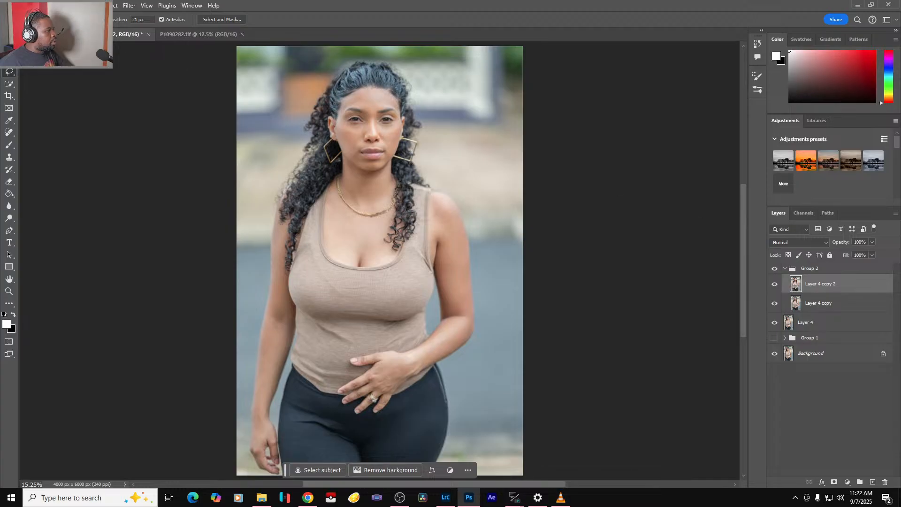
pyautogui.click(52, 5)
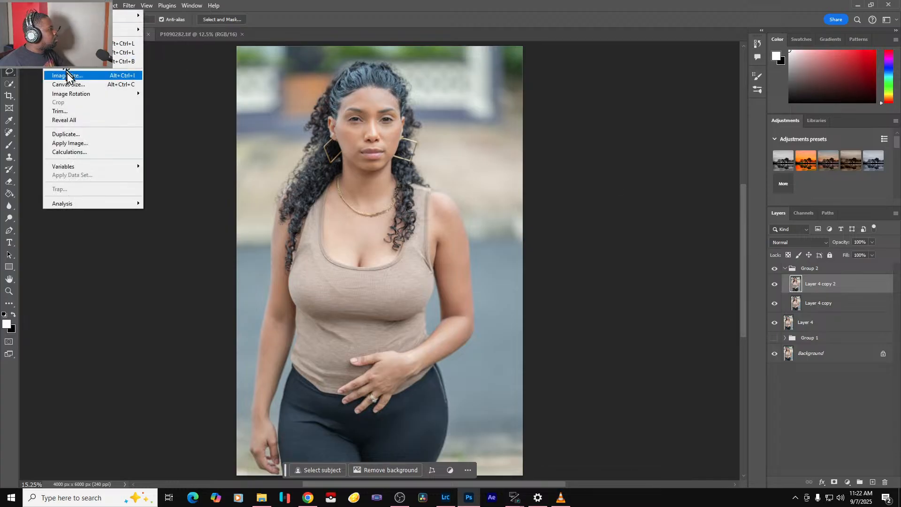
pyautogui.click(87, 142)
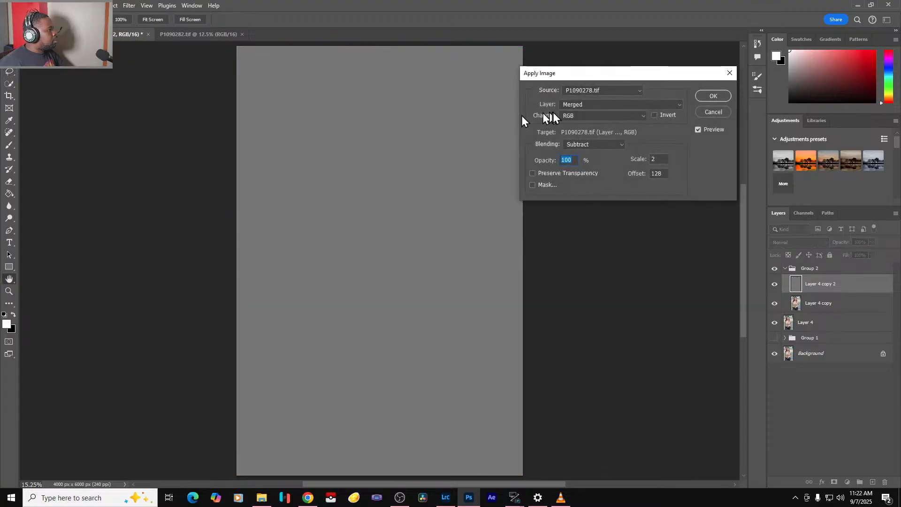
pyautogui.click(648, 106)
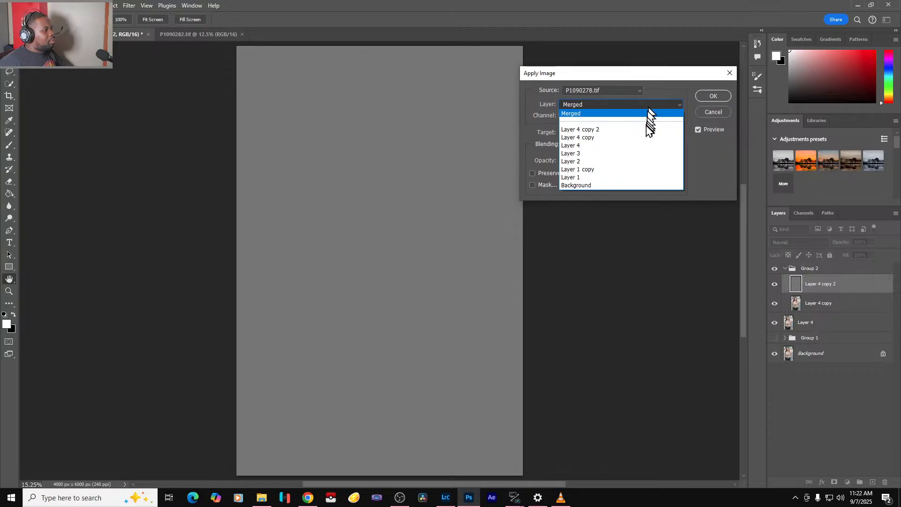
pyautogui.click(644, 141)
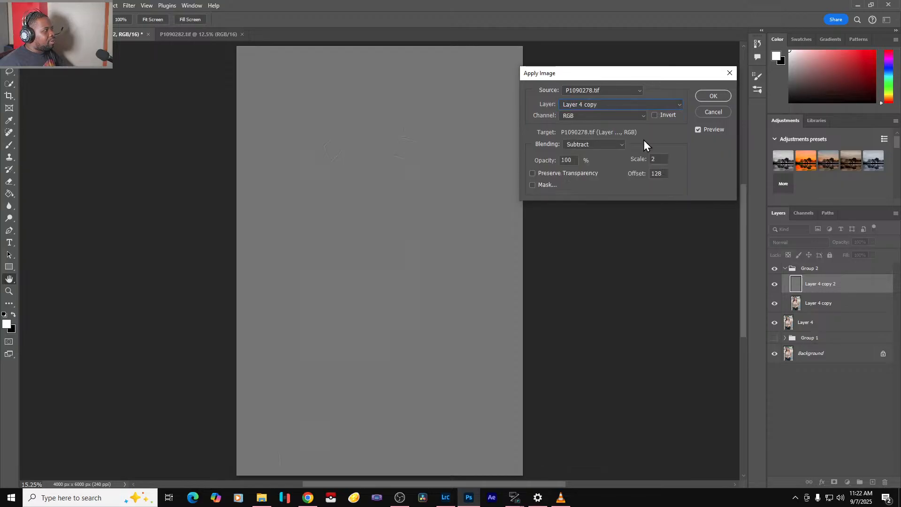
pyautogui.click(713, 96)
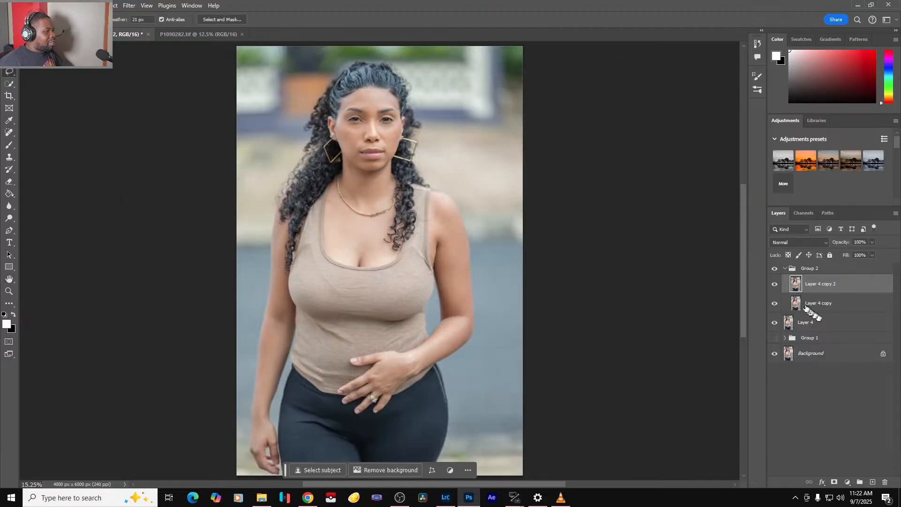
pyautogui.click(843, 269)
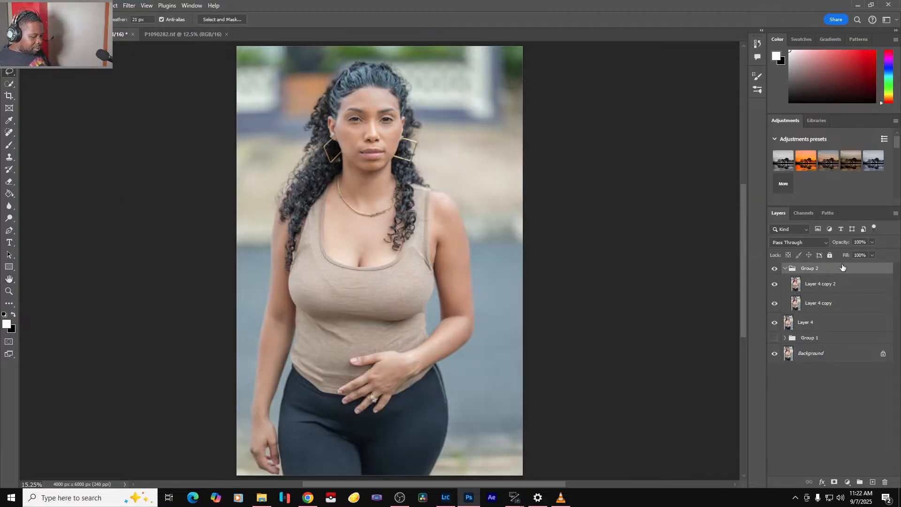
# - Delete Group 2, duplicate Layer 4 twice, and put the two new copies into a group
pyautogui.press('Delete')
pyautogui.hotkey('ctrl', 'j')
pyautogui.hotkey('ctrl', 'j')
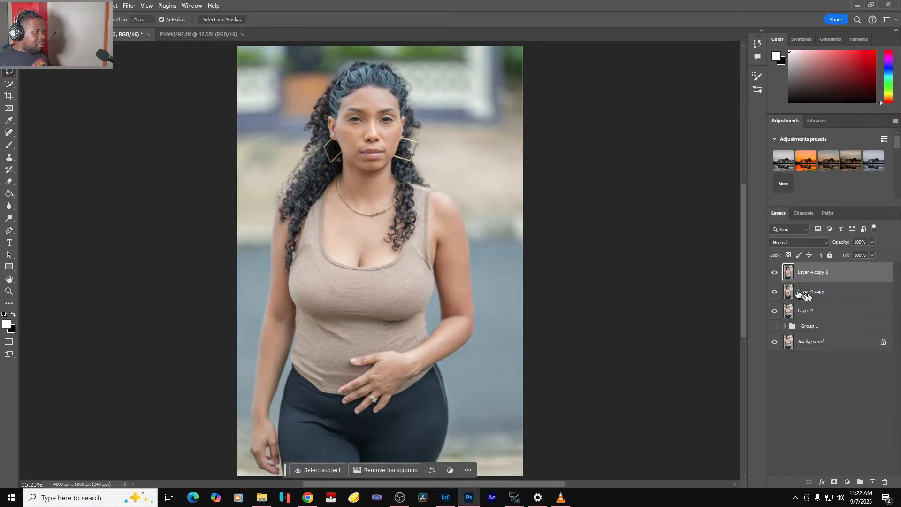
pyautogui.keyDown('shift'); pyautogui.click(816, 298); pyautogui.keyUp('shift')
pyautogui.hotkey('ctrl', 'g')
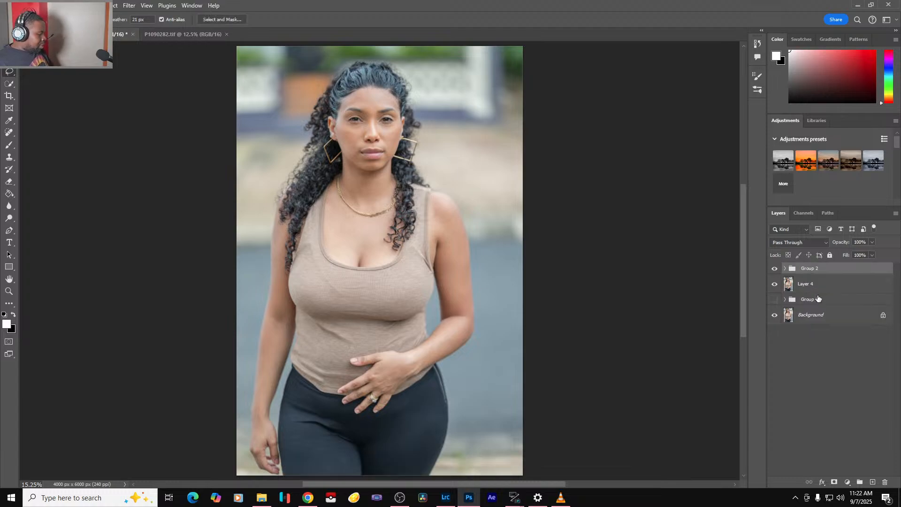
# - Hide Layer 4 copy 2 in the new group and apply a 9.6 px Gaussian Blur to Layer 4 copy
pyautogui.click(785, 269)
pyautogui.click(775, 286)
pyautogui.click(796, 304)
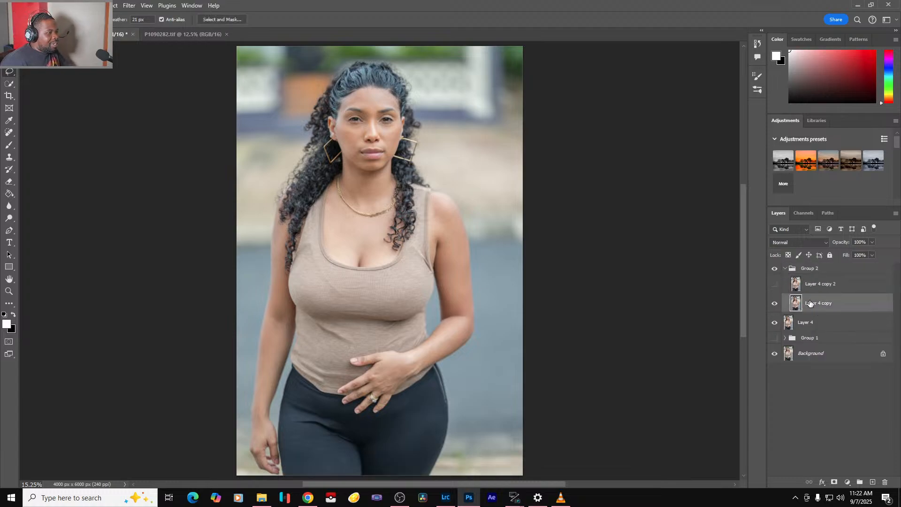
pyautogui.hotkey('ctrl', 'alt', 'f')
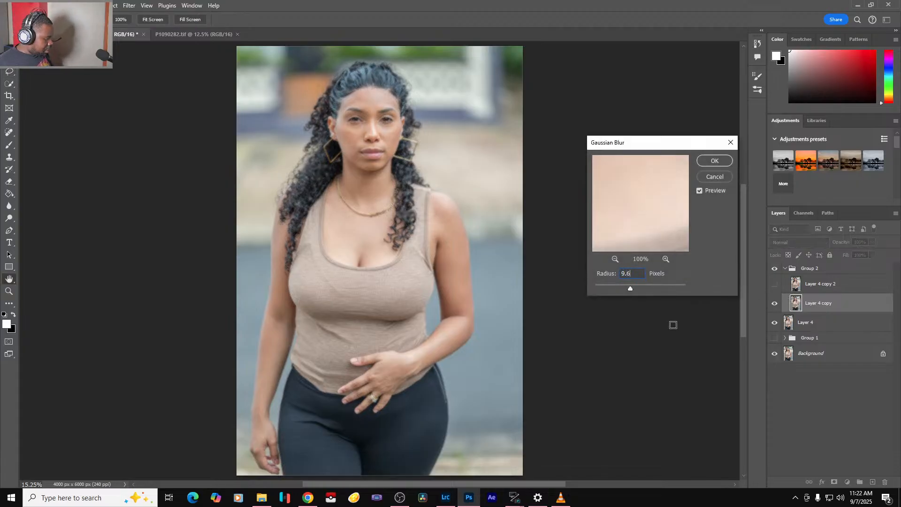
pyautogui.write('9.6')
pyautogui.press('Return')
# - Show Layer 4 copy 2 and run Apply Image on it with Layer 4 copy as source, Subtract blending, scale 2 and offset 128
pyautogui.click(797, 284)
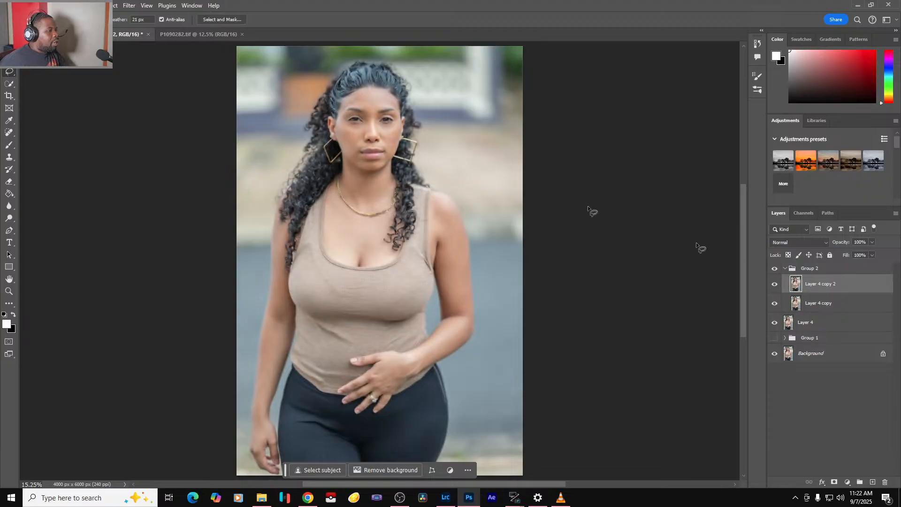
pyautogui.click(53, 5)
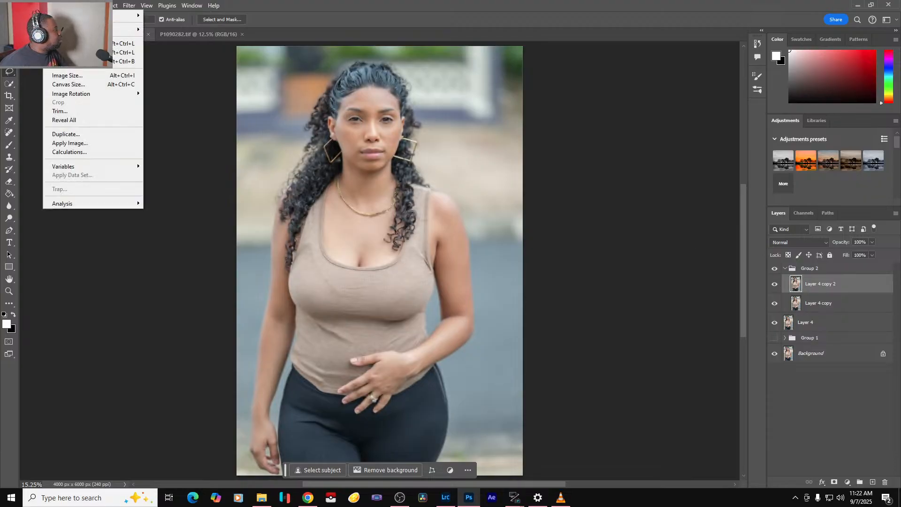
pyautogui.click(108, 144)
pyautogui.click(619, 104)
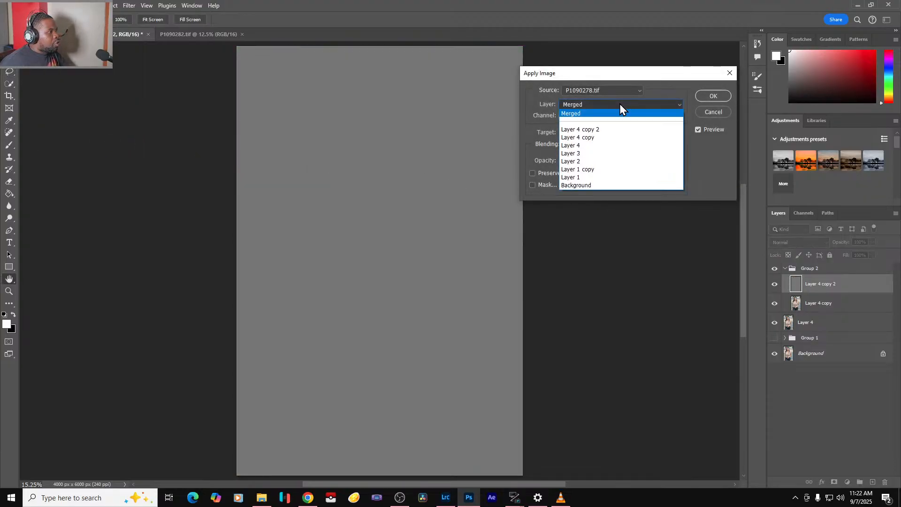
pyautogui.click(617, 139)
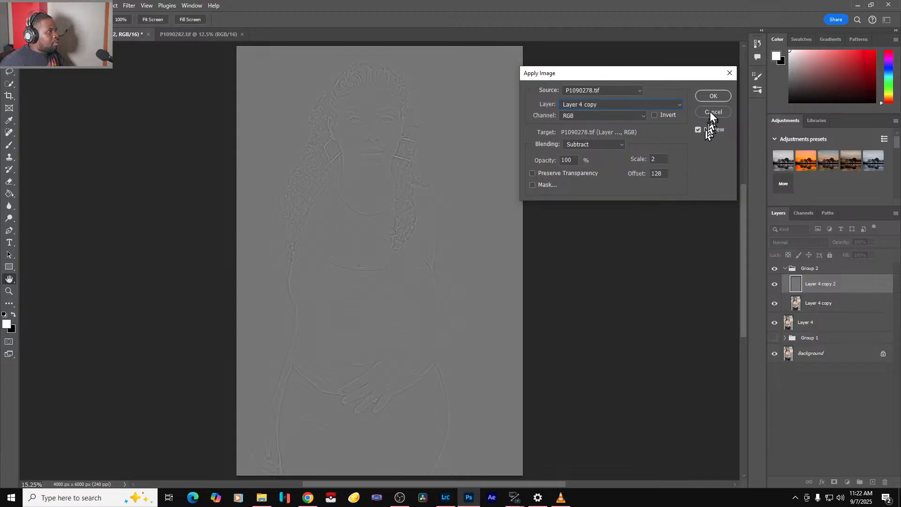
pyautogui.click(713, 97)
# - Set Layer 4 copy 2's blend mode to Linear Light and compare the result by toggling the visibility of Group 2 and Layer 4
pyautogui.click(801, 243)
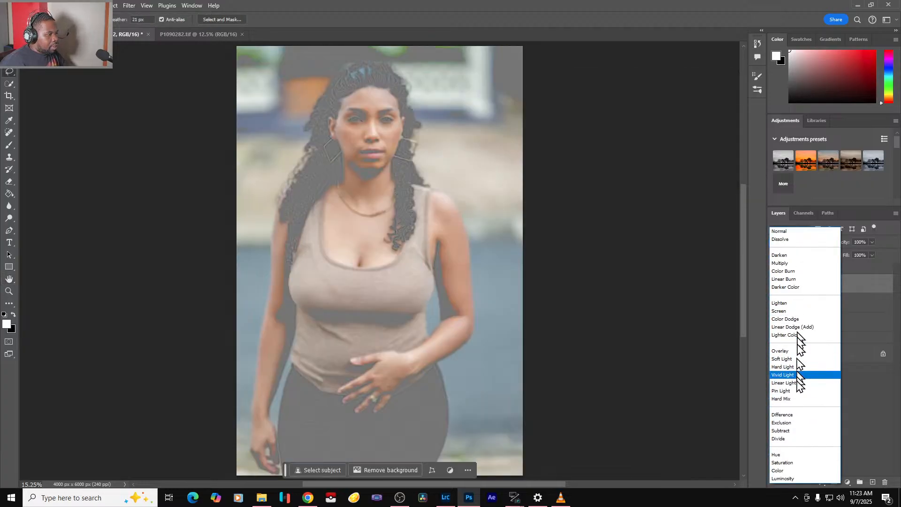
pyautogui.click(798, 376)
pyautogui.click(774, 269)
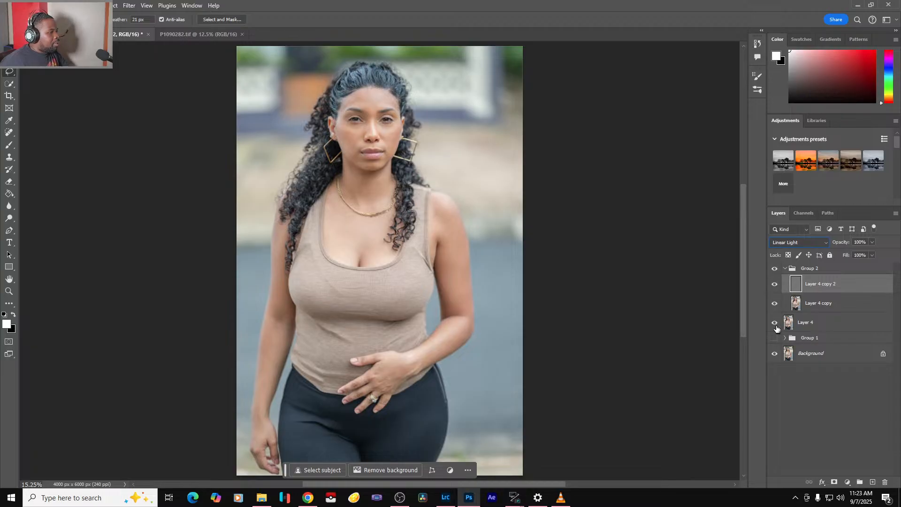
pyautogui.click(774, 269)
pyautogui.click(775, 269)
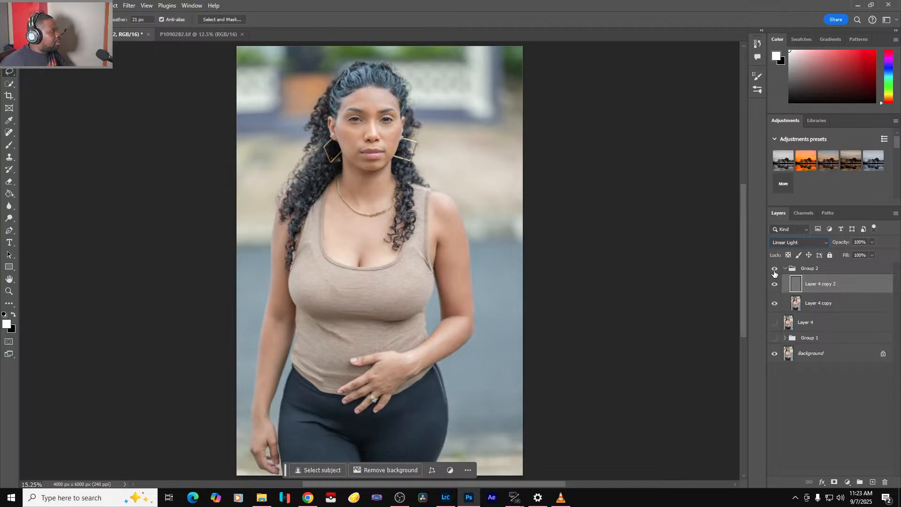
pyautogui.click(775, 322)
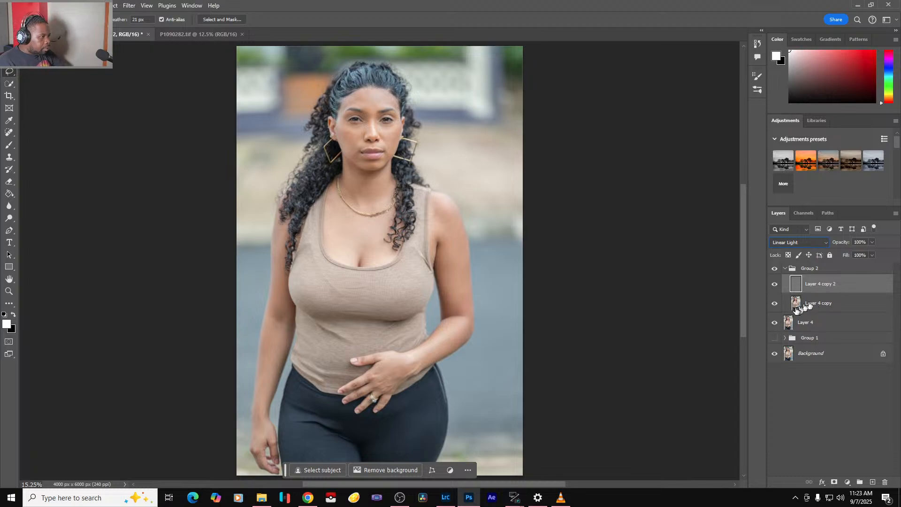
# - On Layer 4 copy, lasso the forehead skin between the hairline and the eyebrow on the picture's left side
pyautogui.click(817, 303)
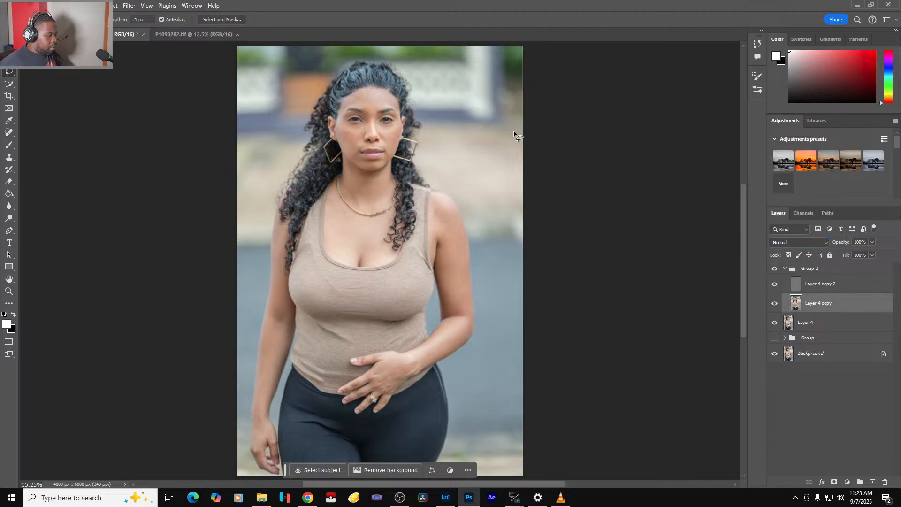
pyautogui.scroll(3, 357, 95)
pyautogui.scroll(4, 330, 91)
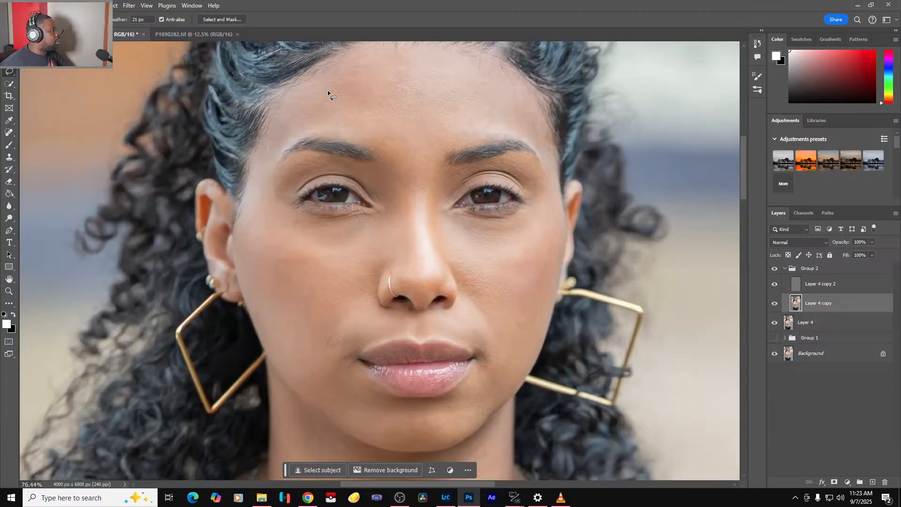
pyautogui.moveTo(378, 94); pyautogui.dragTo(413, 136)
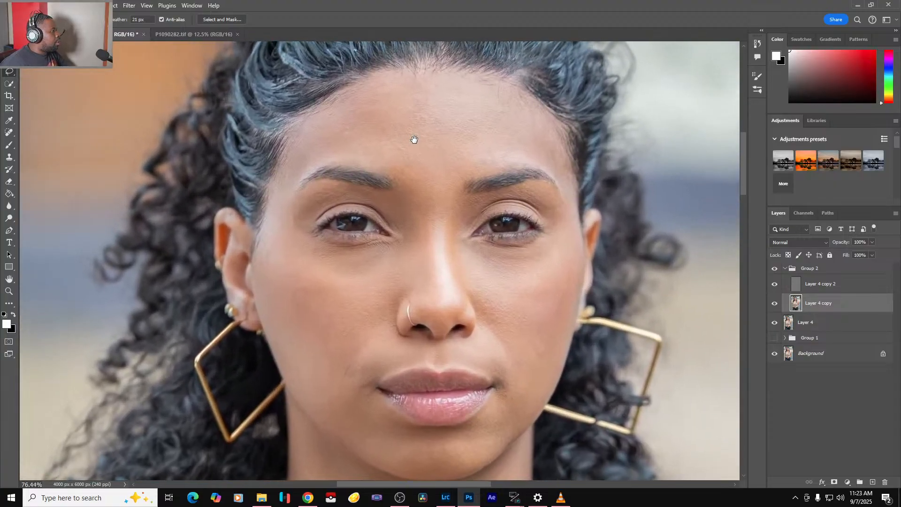
pyautogui.hotkey('ctrl', '0')
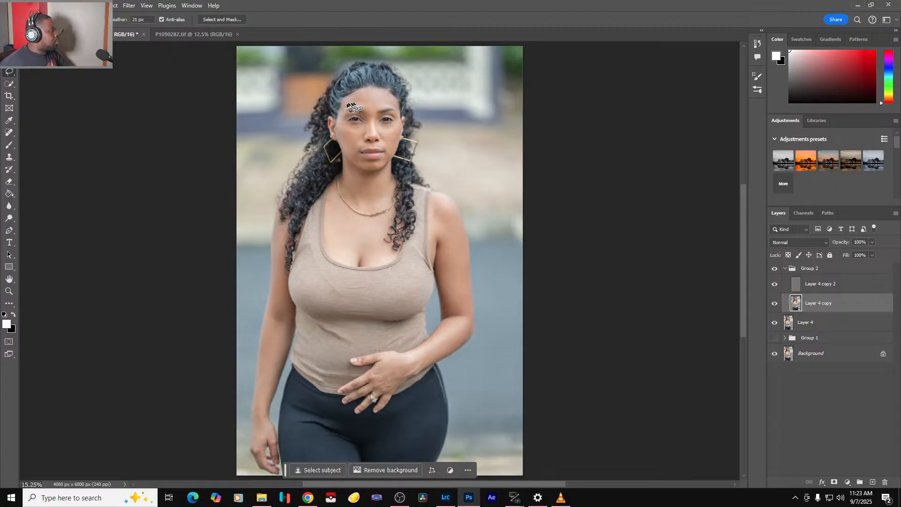
pyautogui.scroll(10, 343, 97)
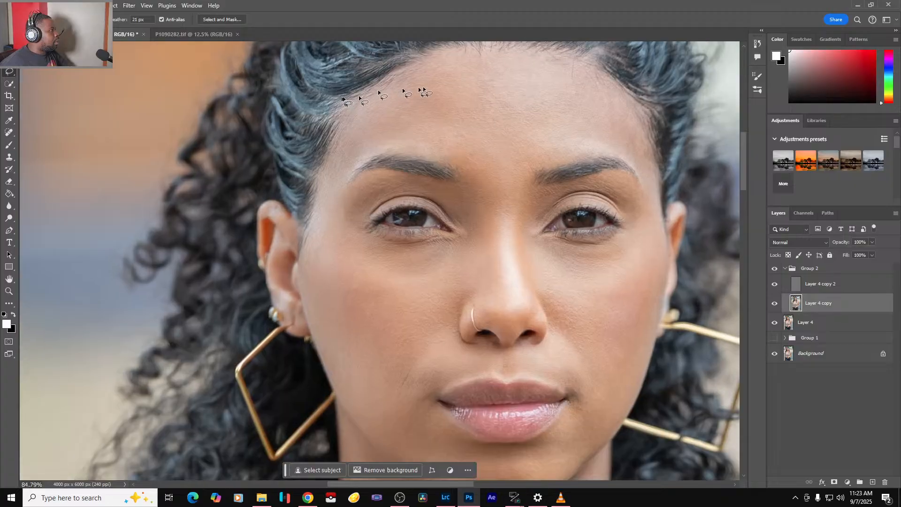
pyautogui.moveTo(447, 85)
pyautogui.mouseDown()
pyautogui.moveTo(417, 160)
pyautogui.moveTo(377, 156)
pyautogui.moveTo(336, 175)
pyautogui.mouseUp()
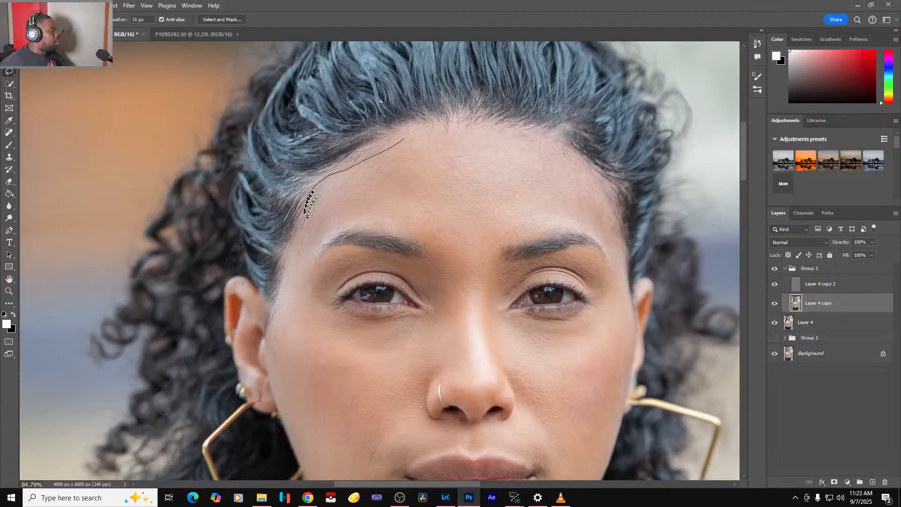
pyautogui.moveTo(324, 248)
pyautogui.mouseDown()
pyautogui.moveTo(355, 224)
pyautogui.moveTo(424, 234)
pyautogui.moveTo(446, 227)
pyautogui.moveTo(463, 195)
pyautogui.moveTo(455, 155)
pyautogui.moveTo(439, 132)
pyautogui.moveTo(404, 139)
pyautogui.mouseUp()
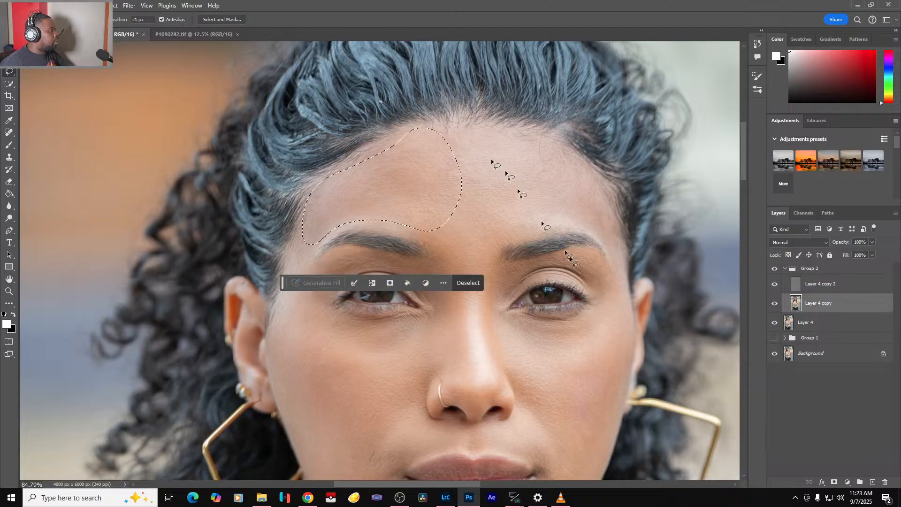
# - Soften the selected forehead area with a 21 px Gaussian Blur and deselect it
pyautogui.hotkey('ctrl', 'alt', 'f')
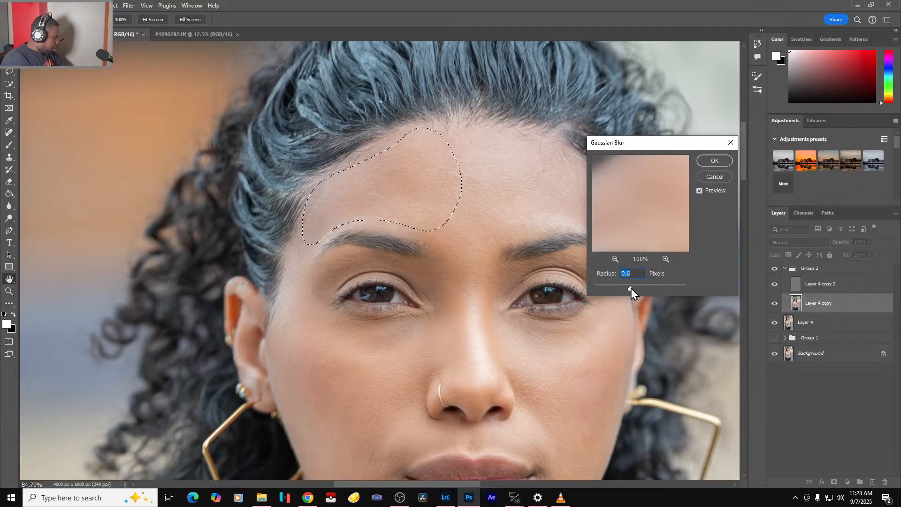
pyautogui.write('14')
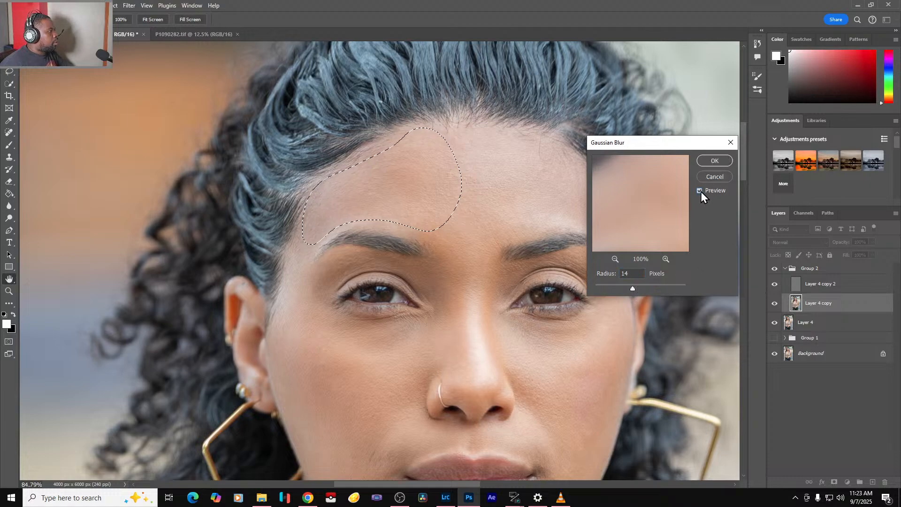
pyautogui.hotkey('ctrl', '0')
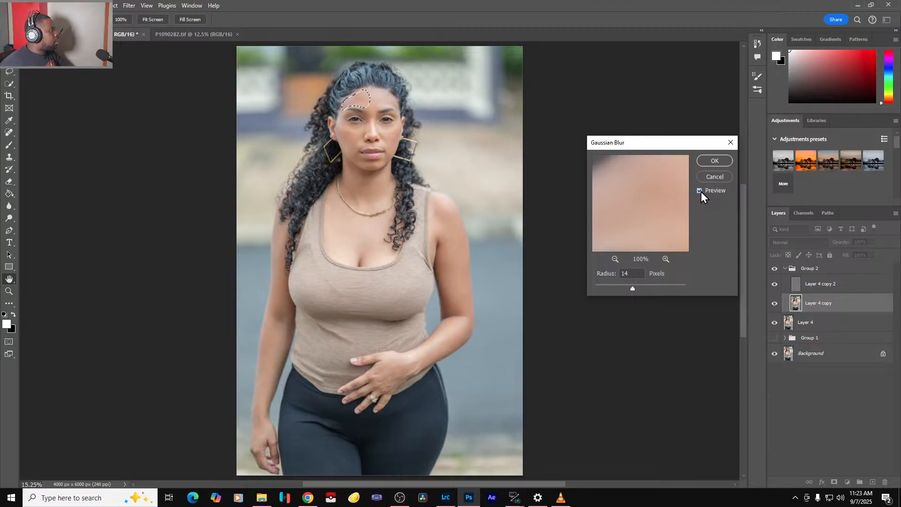
pyautogui.click(601, 276)
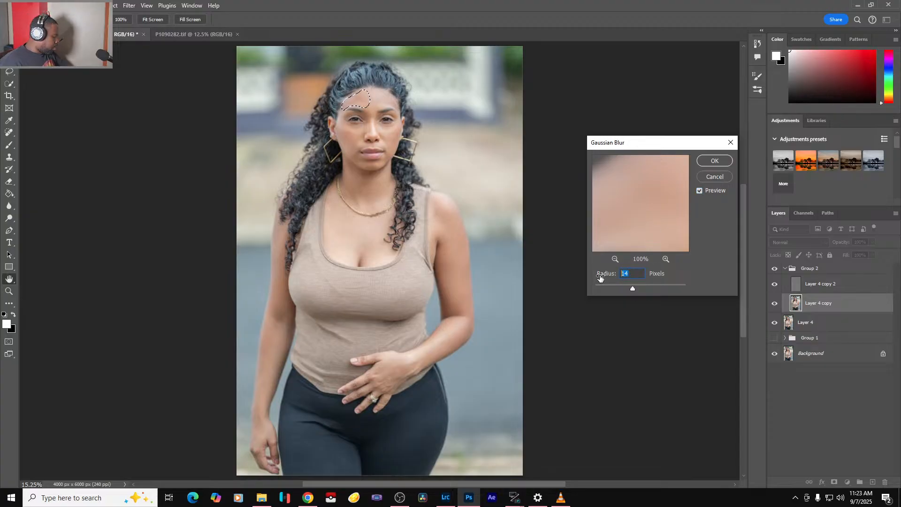
pyautogui.write('21')
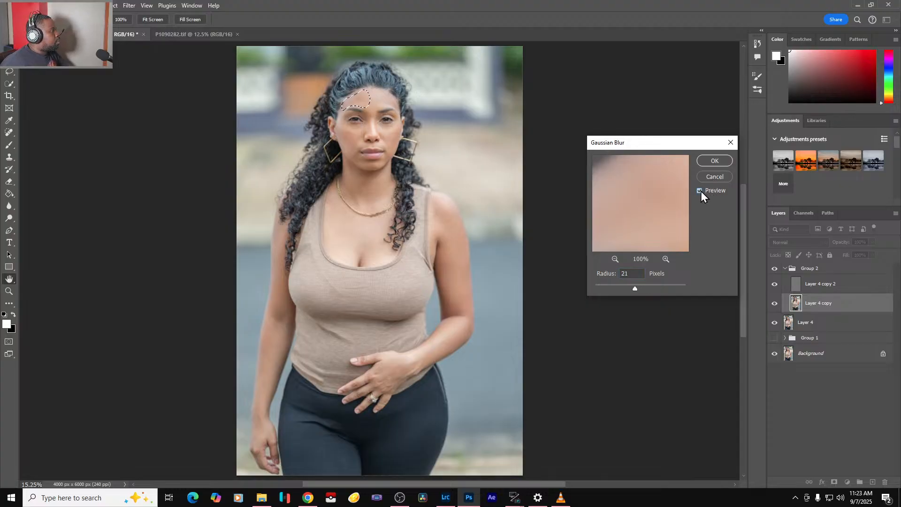
pyautogui.click(715, 160)
pyautogui.hotkey('ctrl', 'd')
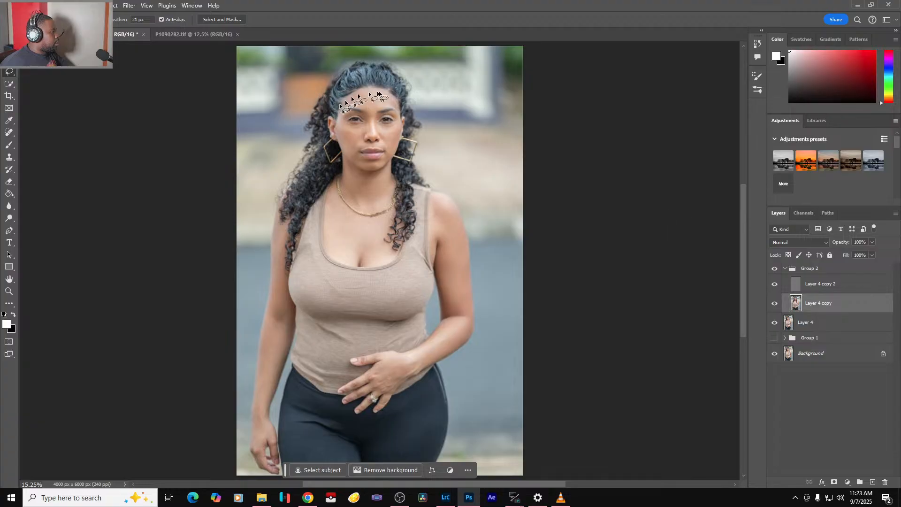
# - Lasso the middle of the forehead down to between the eyebrows, apply a 21 px Gaussian Blur, and deselect
pyautogui.scroll(6, 379, 95)
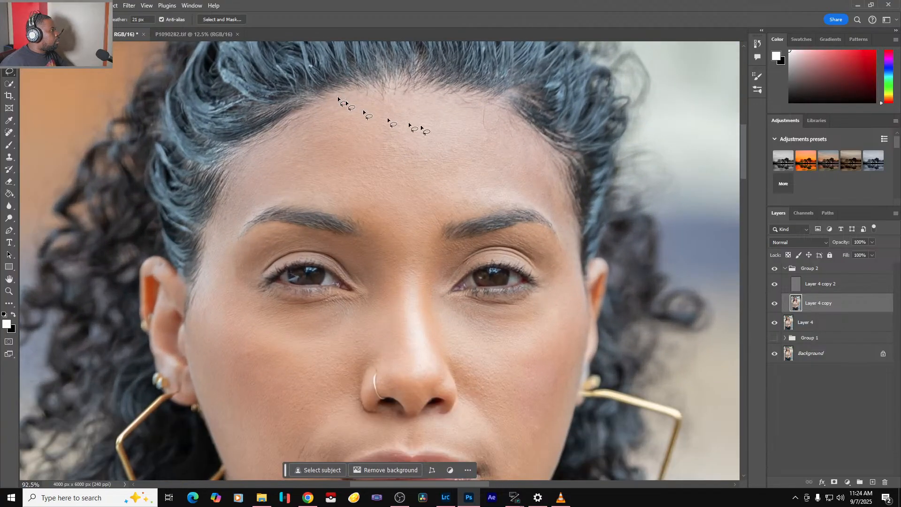
pyautogui.moveTo(443, 100)
pyautogui.mouseDown()
pyautogui.moveTo(344, 102)
pyautogui.moveTo(340, 141)
pyautogui.moveTo(356, 209)
pyautogui.mouseUp()
pyautogui.moveTo(422, 257)
pyautogui.mouseDown()
pyautogui.moveTo(430, 225)
pyautogui.moveTo(462, 212)
pyautogui.moveTo(477, 184)
pyautogui.moveTo(476, 132)
pyautogui.moveTo(443, 100)
pyautogui.mouseUp()
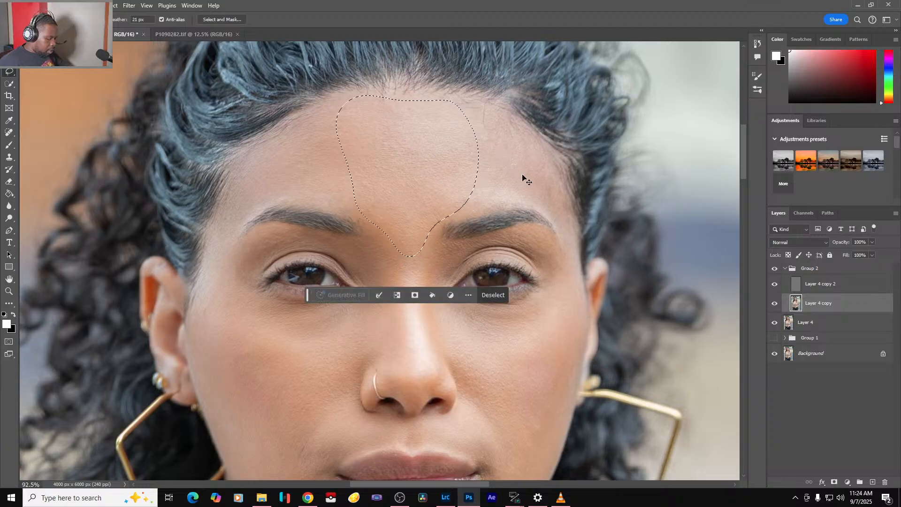
pyautogui.hotkey('ctrl', 'alt', 'f')
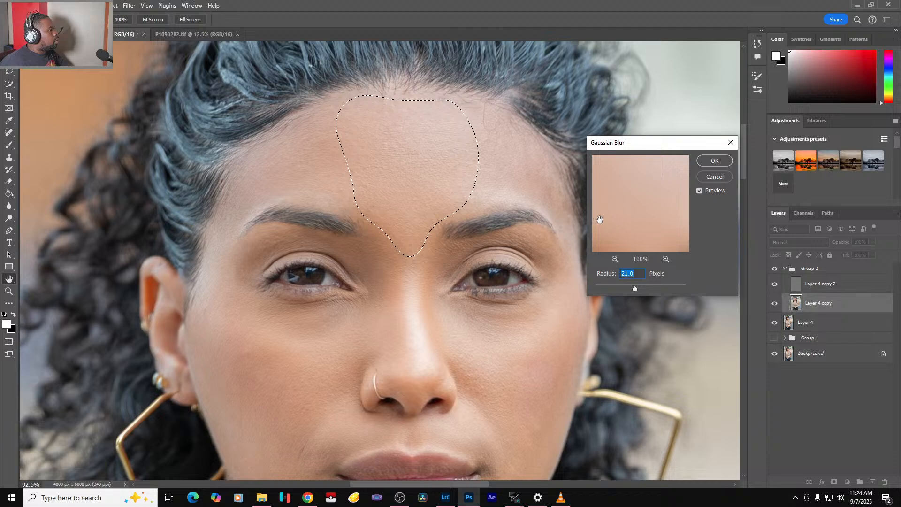
pyautogui.click(717, 160)
pyautogui.hotkey('ctrl', 'd')
# - Lasso the forehead on the picture's right side, trim the selection away from the eyebrow, blur it by 21 px, deselect, and compare using Group 2's visibility
pyautogui.moveTo(502, 112)
pyautogui.mouseDown()
pyautogui.moveTo(440, 175)
pyautogui.moveTo(451, 203)
pyautogui.moveTo(474, 210)
pyautogui.moveTo(523, 198)
pyautogui.moveTo(570, 240)
pyautogui.moveTo(576, 230)
pyautogui.moveTo(556, 175)
pyautogui.moveTo(503, 111)
pyautogui.mouseUp()
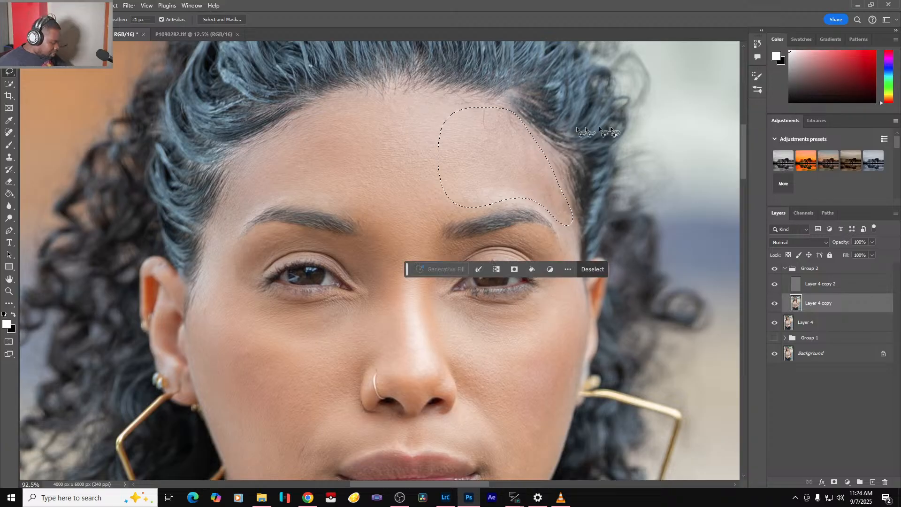
pyautogui.hotkey('ctrl', 'alt', 'f')
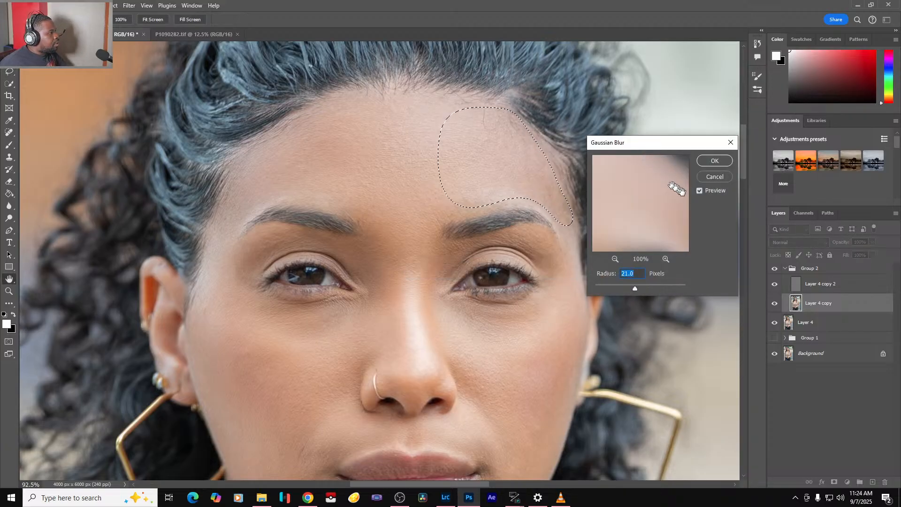
pyautogui.click(716, 177)
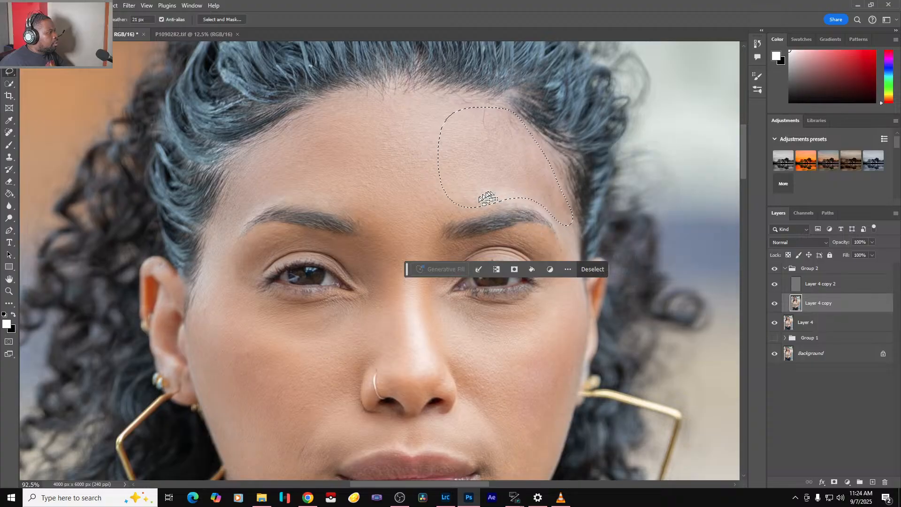
pyautogui.moveTo(455, 192)
pyautogui.mouseDown()
pyautogui.moveTo(455, 218)
pyautogui.moveTo(530, 208)
pyautogui.moveTo(562, 217)
pyautogui.moveTo(534, 194)
pyautogui.moveTo(483, 190)
pyautogui.moveTo(453, 193)
pyautogui.mouseUp()
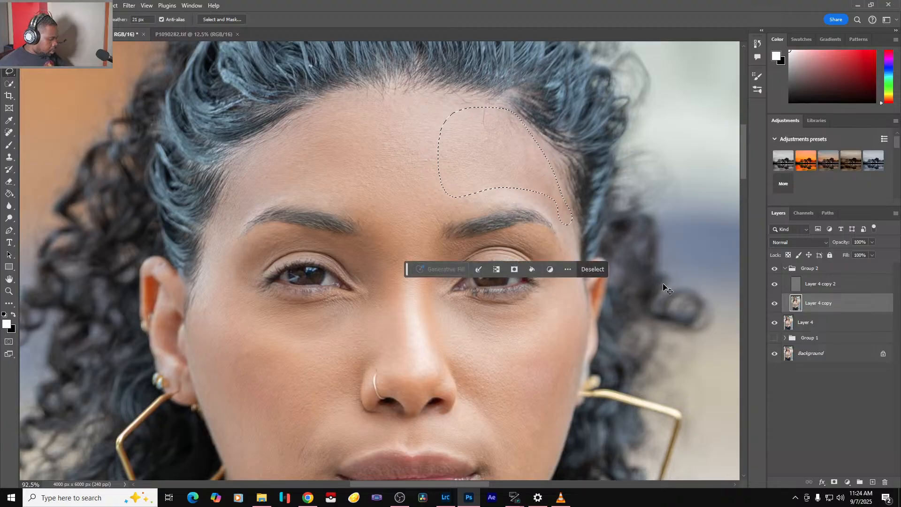
pyautogui.hotkey('ctrl', 'alt', 'f')
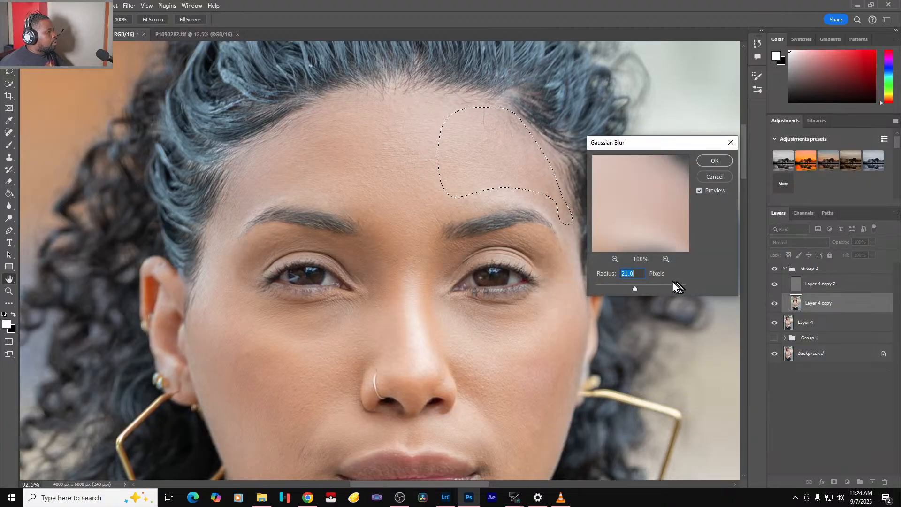
pyautogui.click(714, 162)
pyautogui.hotkey('ctrl', 'd')
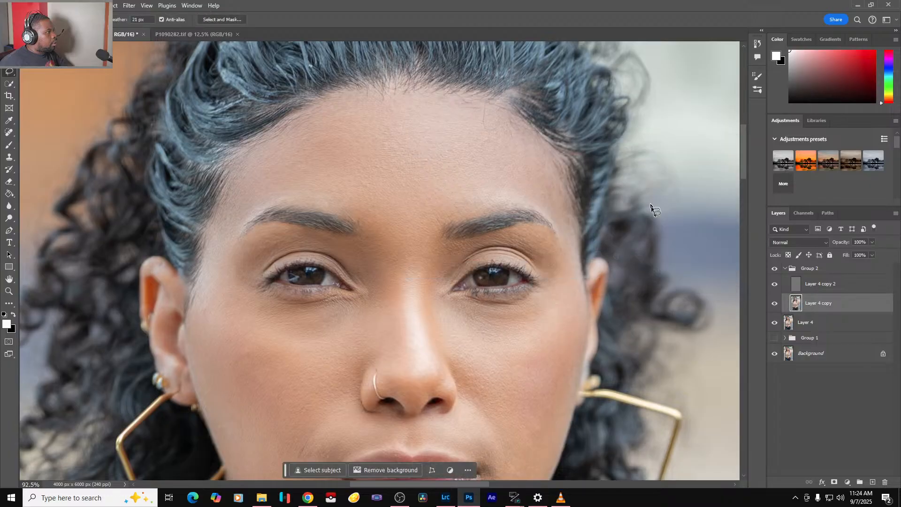
pyautogui.click(775, 271)
pyautogui.hotkey('ctrl', '0')
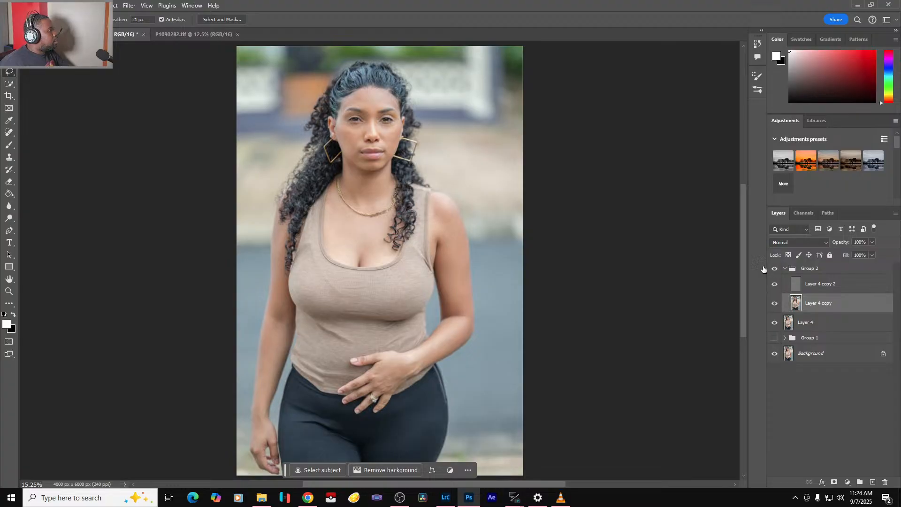
# - Lasso the under-eye skin on the picture's left side and refine the selection's upper edge along the lower eyelid
pyautogui.scroll(10, 339, 123)
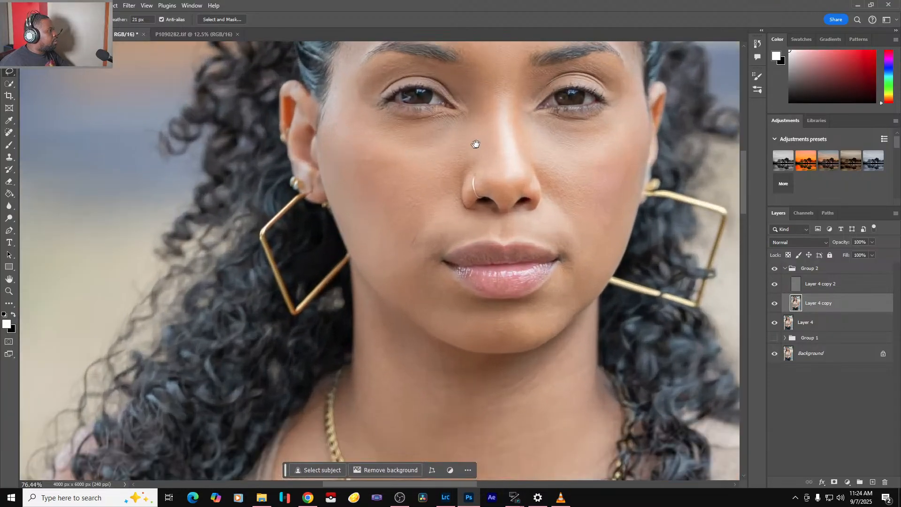
pyautogui.moveTo(476, 144)
pyautogui.mouseDown()
pyautogui.moveTo(453, 245)
pyautogui.moveTo(390, 216)
pyautogui.moveTo(355, 213)
pyautogui.mouseUp()
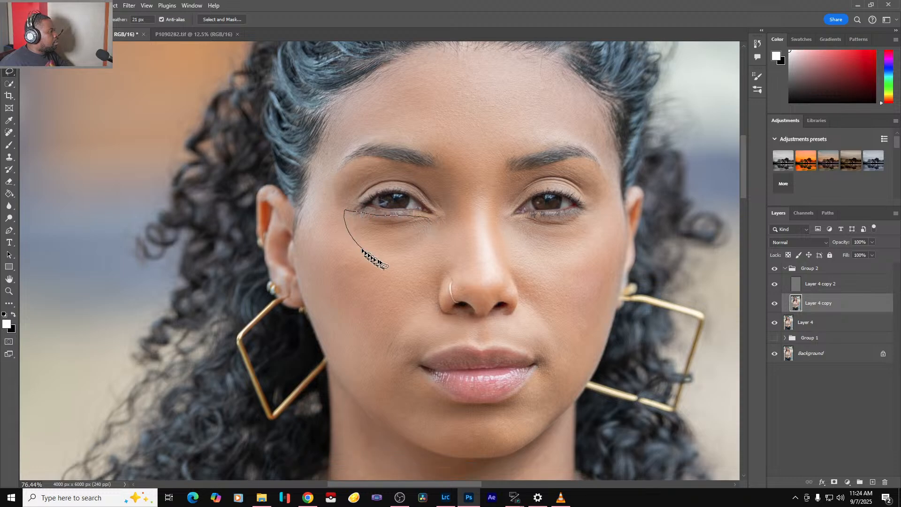
pyautogui.moveTo(379, 262)
pyautogui.mouseDown()
pyautogui.moveTo(409, 264)
pyautogui.moveTo(431, 250)
pyautogui.mouseUp()
pyautogui.moveTo(448, 219); pyautogui.dragTo(449, 220)
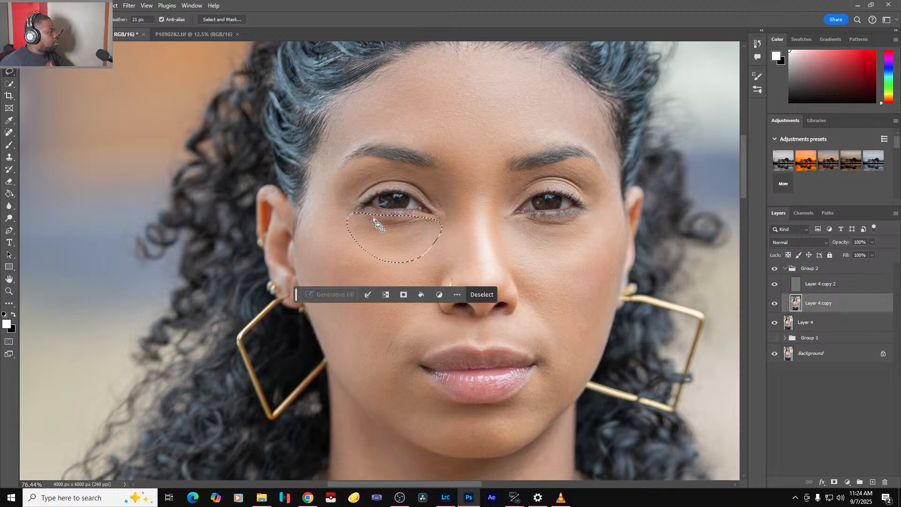
pyautogui.moveTo(366, 212)
pyautogui.mouseDown()
pyautogui.moveTo(388, 228)
pyautogui.moveTo(413, 220)
pyautogui.mouseUp()
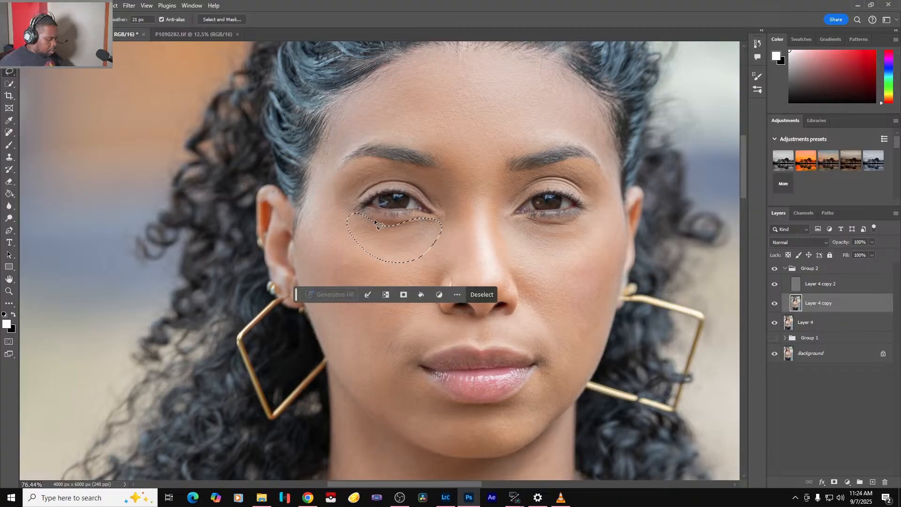
pyautogui.moveTo(375, 224)
pyautogui.mouseDown()
pyautogui.moveTo(406, 222)
pyautogui.moveTo(381, 224)
pyautogui.mouseUp()
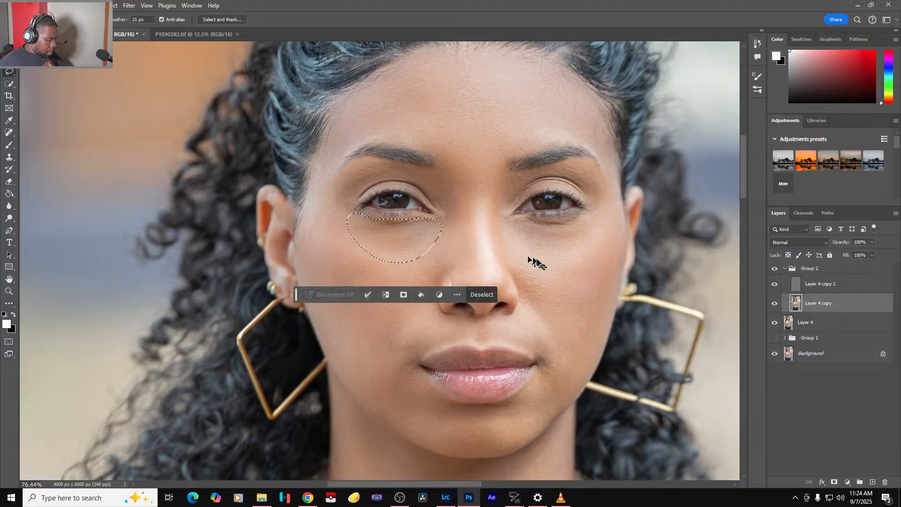
# - Soften the selected under-eye area with a 21 px Gaussian Blur and deselect it
pyautogui.hotkey('ctrl', 'alt', 'f')
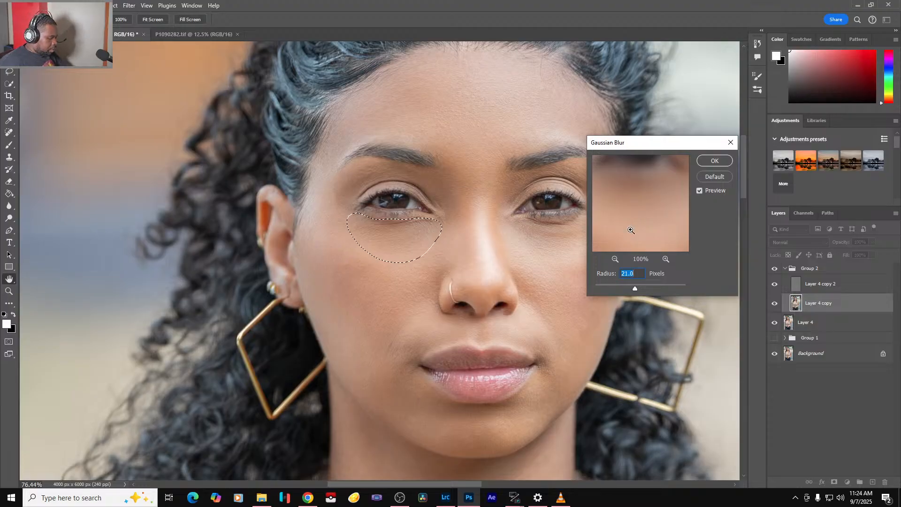
pyautogui.hotkey('ctrl', '0')
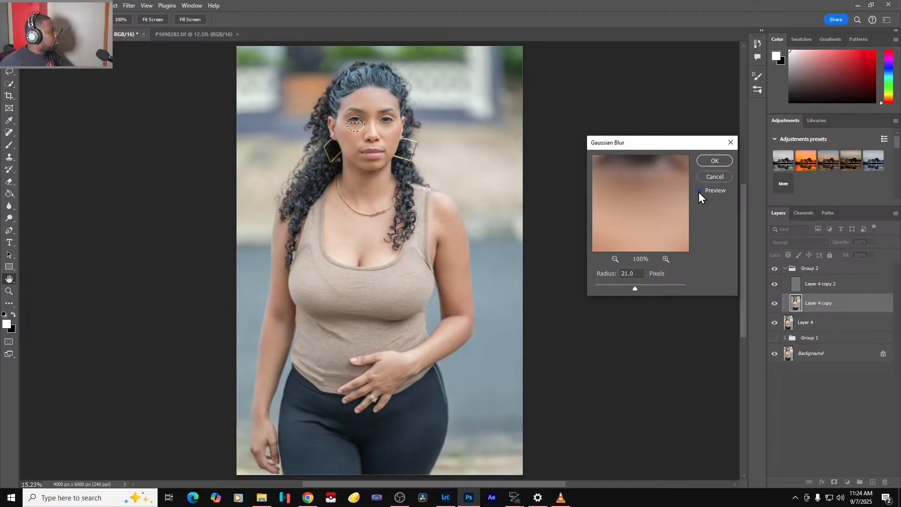
pyautogui.click(714, 161)
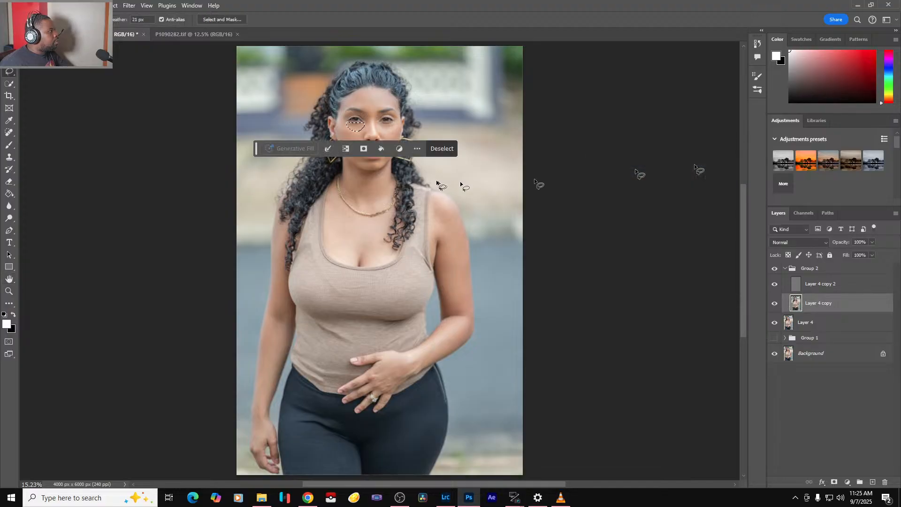
pyautogui.hotkey('ctrl', 'd')
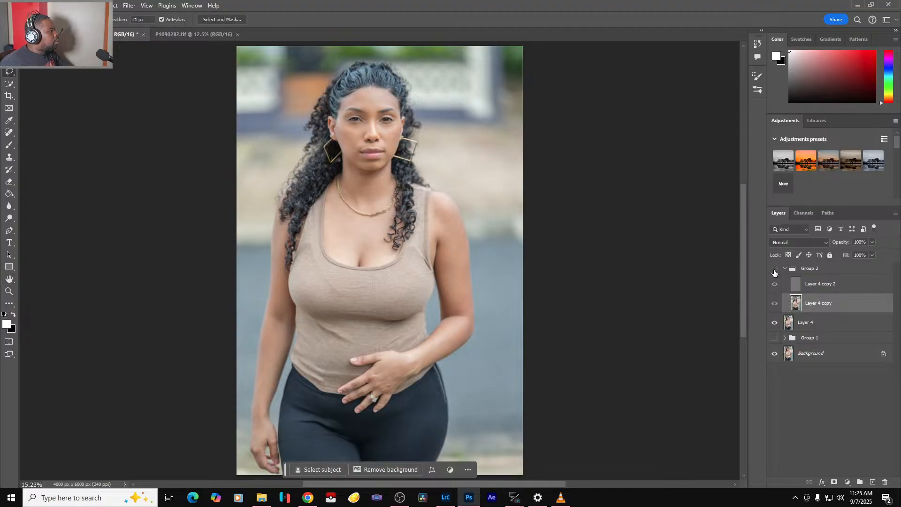
# - Lasso the under-eye skin on the picture's right side, extend the selection slightly downward, apply a 21 px Gaussian Blur, and deselect
pyautogui.scroll(8, 354, 120)
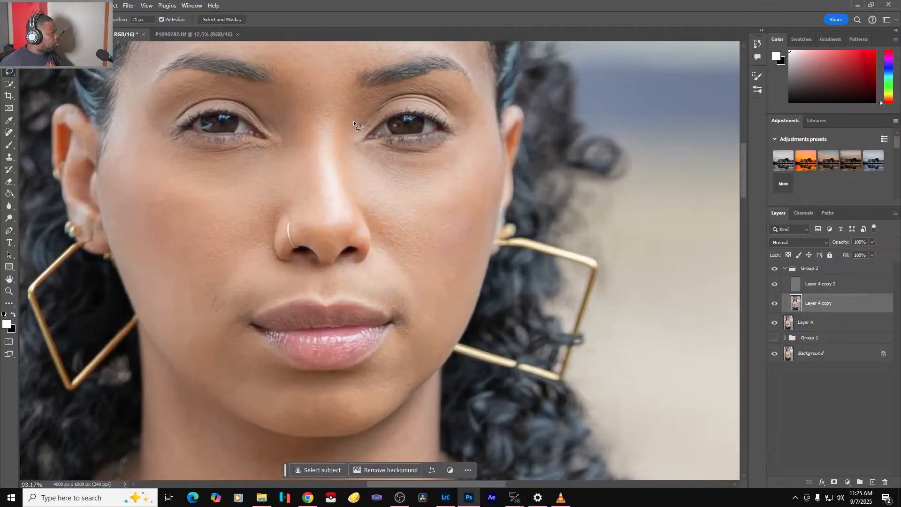
pyautogui.moveTo(413, 150)
pyautogui.mouseDown()
pyautogui.moveTo(454, 140)
pyautogui.moveTo(383, 149)
pyautogui.moveTo(404, 184)
pyautogui.moveTo(465, 170)
pyautogui.moveTo(473, 140)
pyautogui.moveTo(462, 139)
pyautogui.mouseUp()
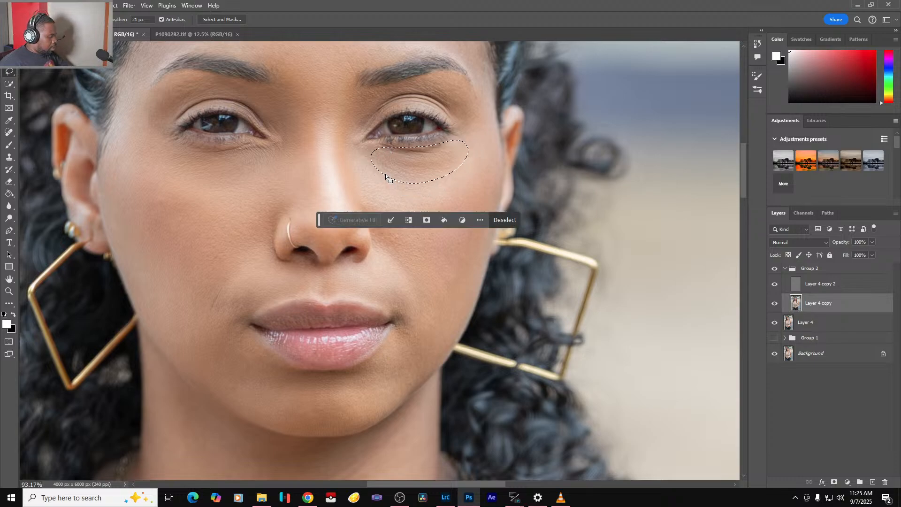
pyautogui.moveTo(385, 171)
pyautogui.mouseDown()
pyautogui.moveTo(425, 192)
pyautogui.moveTo(453, 187)
pyautogui.moveTo(467, 160)
pyautogui.mouseUp()
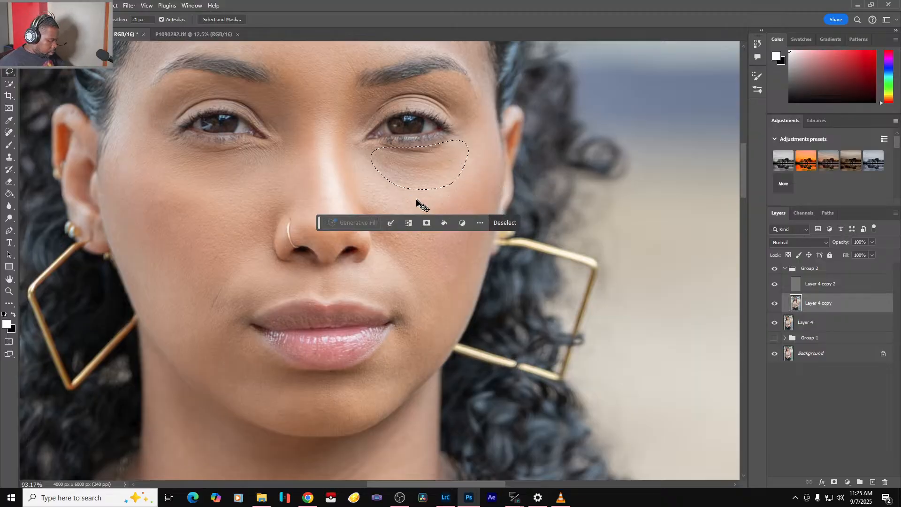
pyautogui.hotkey('ctrl', 'alt', 'f')
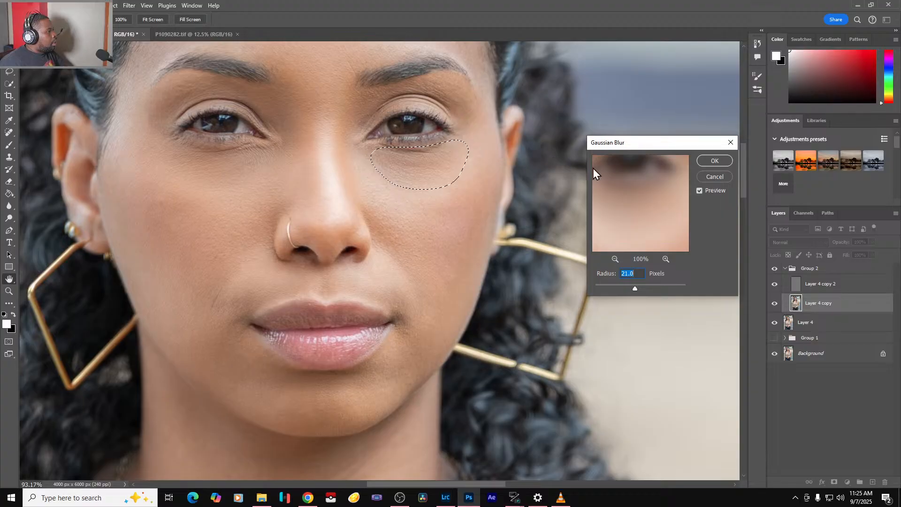
pyautogui.click(698, 192)
pyautogui.click(717, 162)
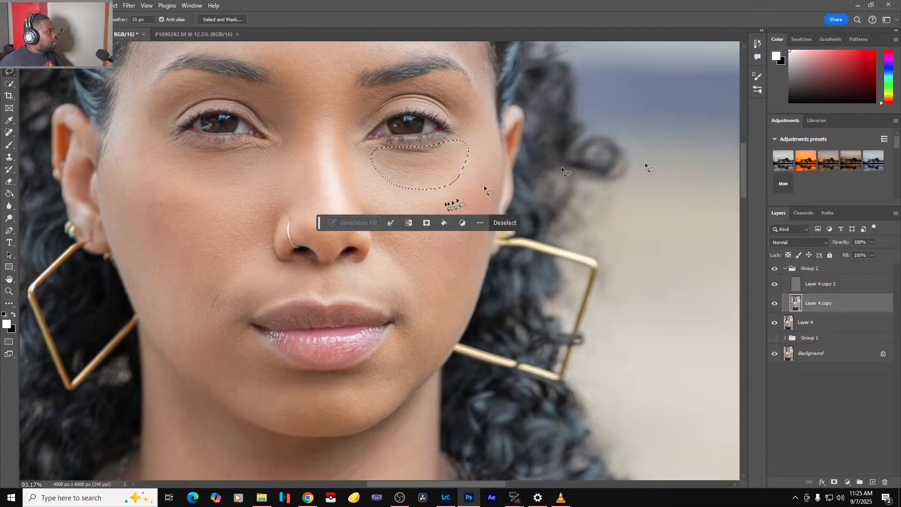
pyautogui.hotkey('ctrl', 'd')
# - Lasso the inner cheek beside the nose on the picture's left side, apply a 21 px Gaussian Blur, and deselect
pyautogui.scroll(-2, 410, 232)
pyautogui.scroll(-3, 410, 232)
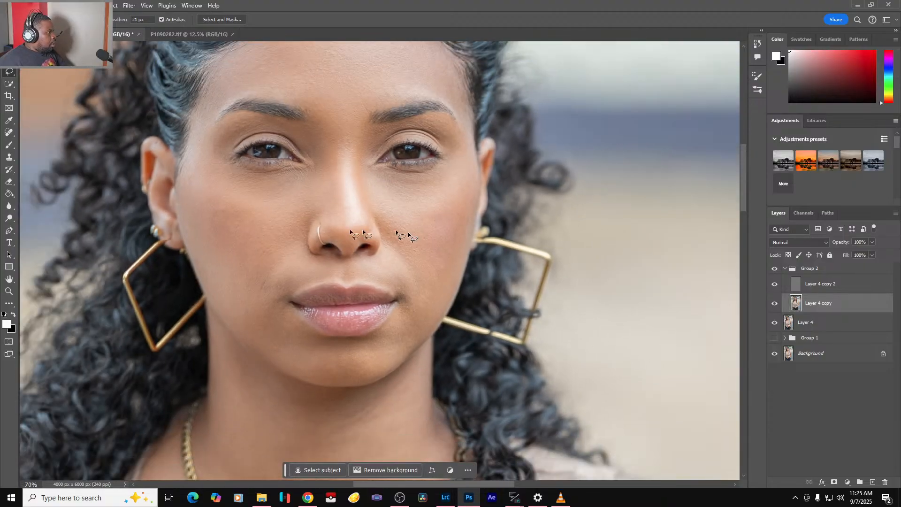
pyautogui.scroll(3, 376, 296)
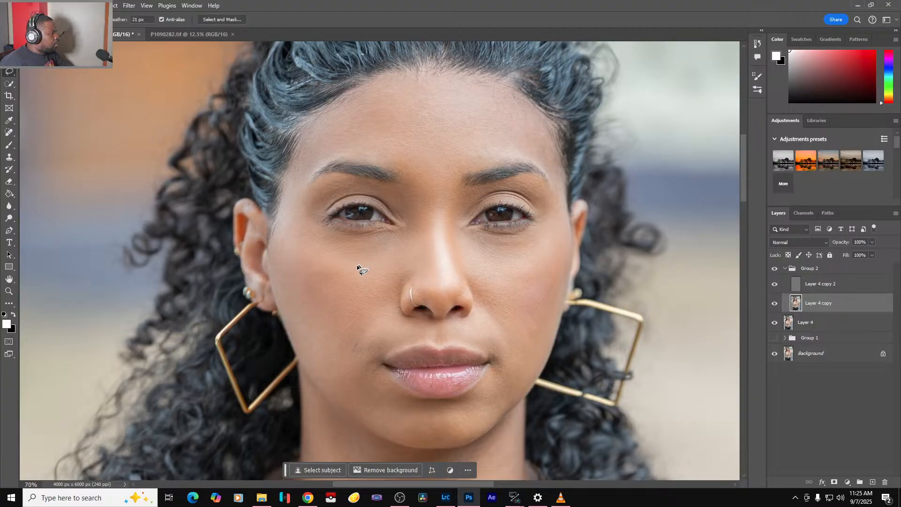
pyautogui.moveTo(357, 265)
pyautogui.mouseDown()
pyautogui.moveTo(400, 261)
pyautogui.moveTo(393, 314)
pyautogui.mouseUp()
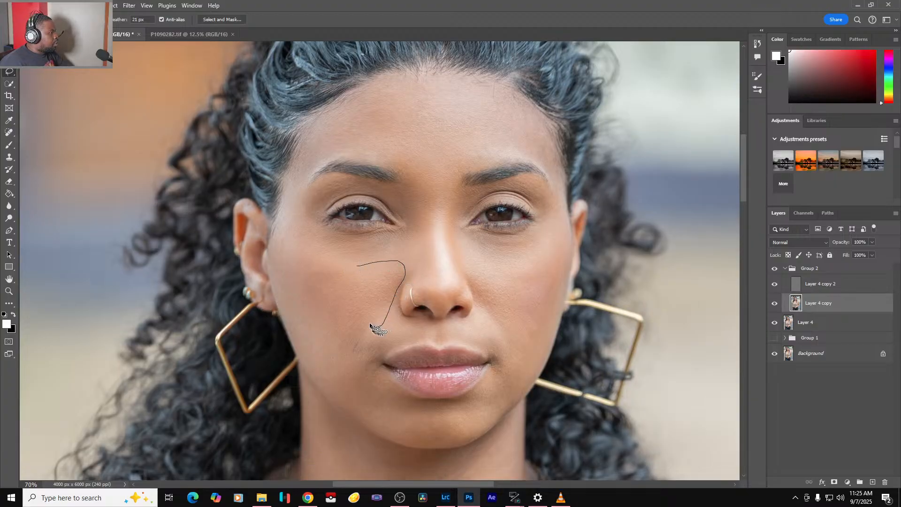
pyautogui.moveTo(344, 299)
pyautogui.mouseDown()
pyautogui.moveTo(326, 264)
pyautogui.moveTo(366, 268)
pyautogui.mouseUp()
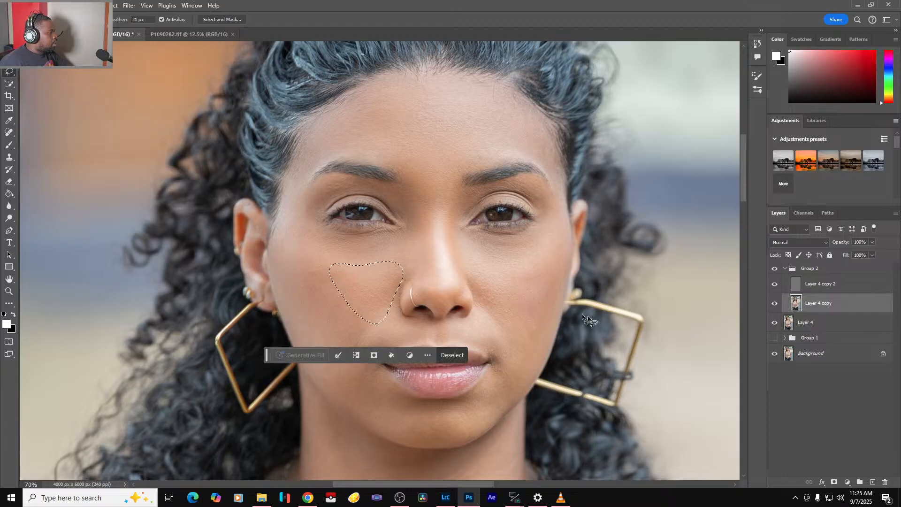
pyautogui.hotkey('ctrl', 'alt', 'f')
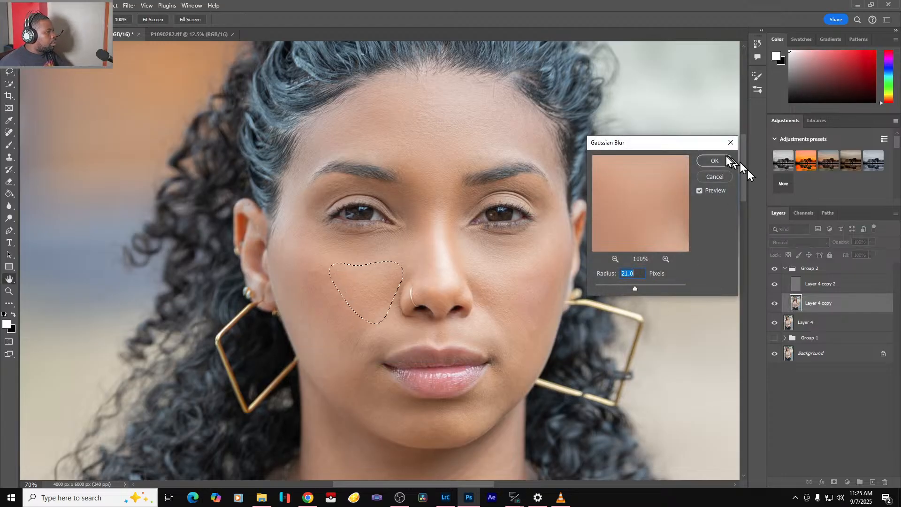
pyautogui.click(714, 161)
pyautogui.hotkey('ctrl', 'd')
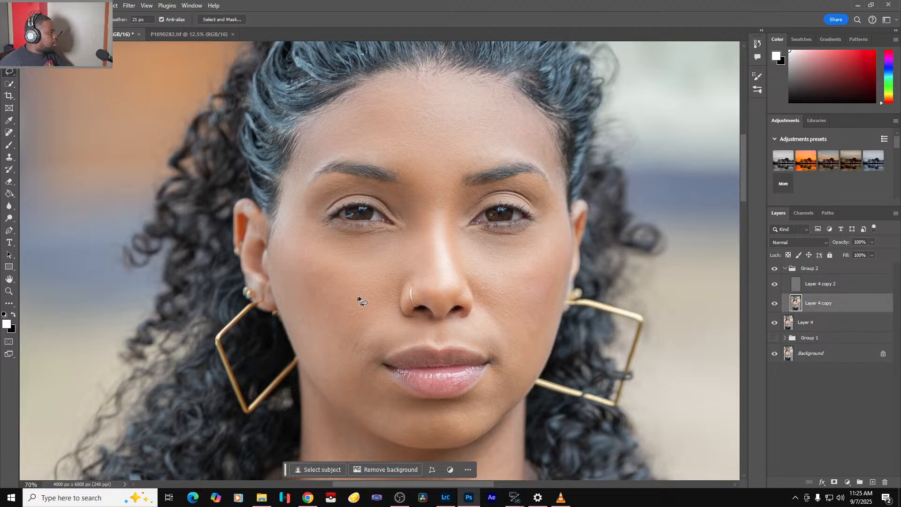
# - Lasso the outer cheek from the ear to the mouth corner on the picture's left side, blur it by 21 px, and deselect
pyautogui.moveTo(359, 295); pyautogui.dragTo(285, 229)
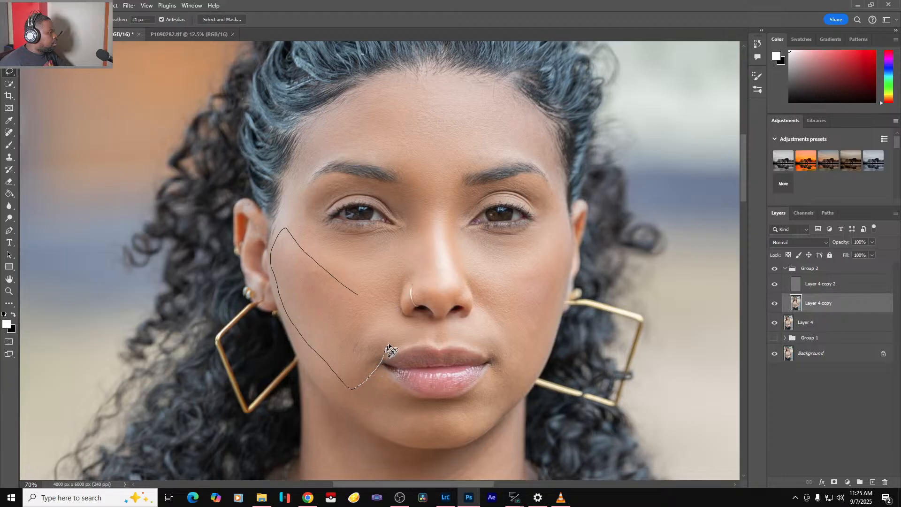
pyautogui.moveTo(387, 318); pyautogui.dragTo(392, 327)
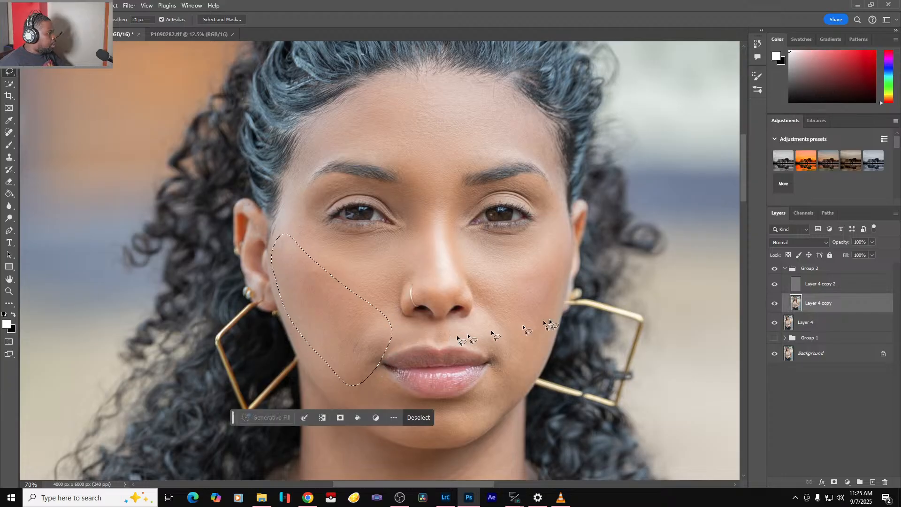
pyautogui.hotkey('ctrl', 'alt', 'f')
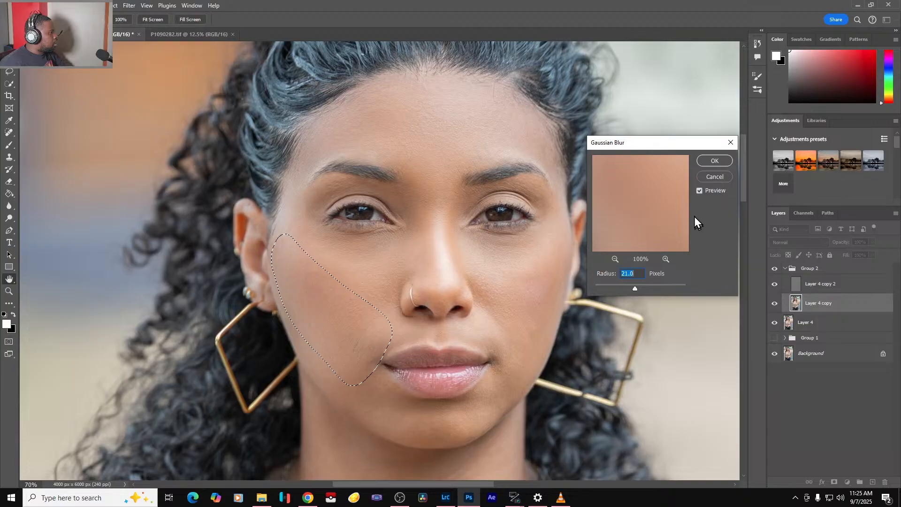
pyautogui.click(698, 192)
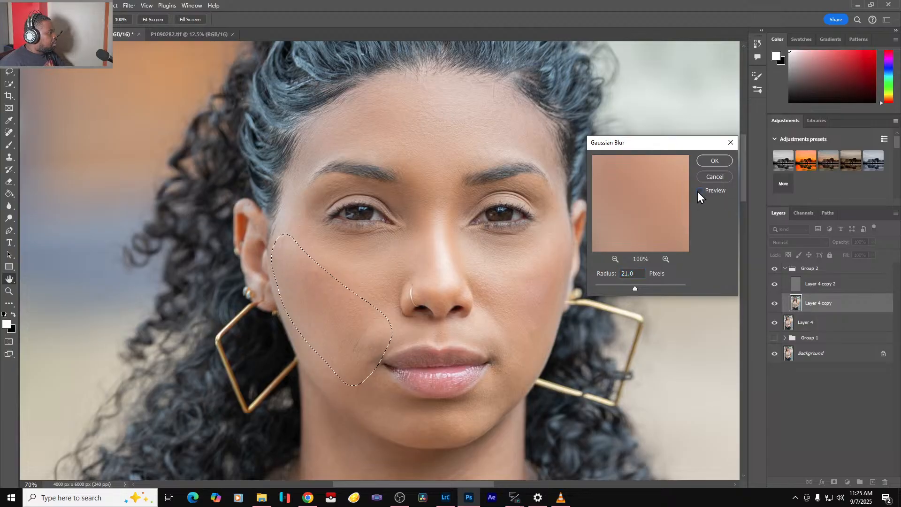
pyautogui.click(715, 162)
pyautogui.hotkey('ctrl', 'd')
pyautogui.hotkey('ctrl', '0')
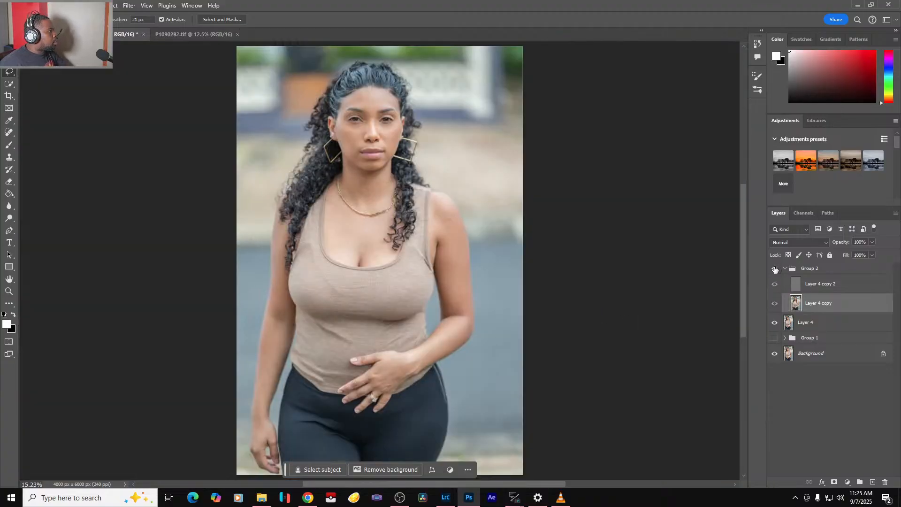
pyautogui.scroll(8, 425, 123)
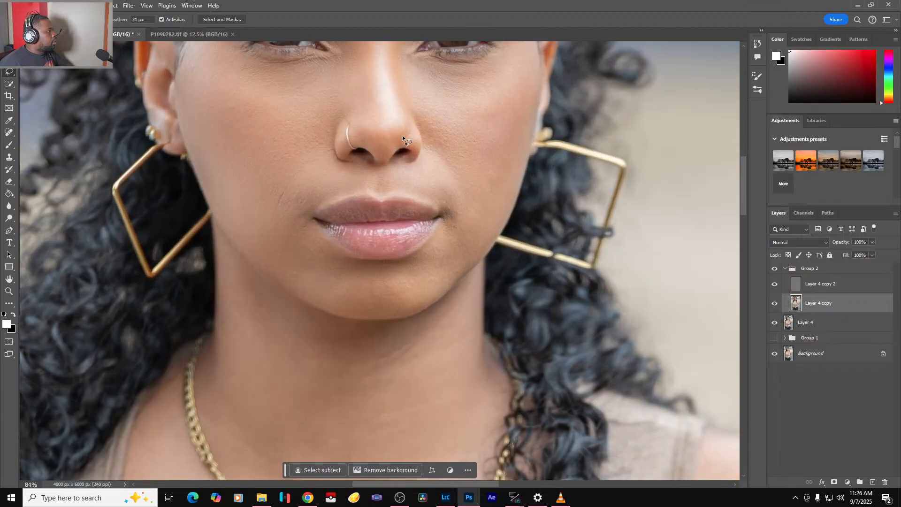
pyautogui.moveTo(454, 173); pyautogui.dragTo(422, 289)
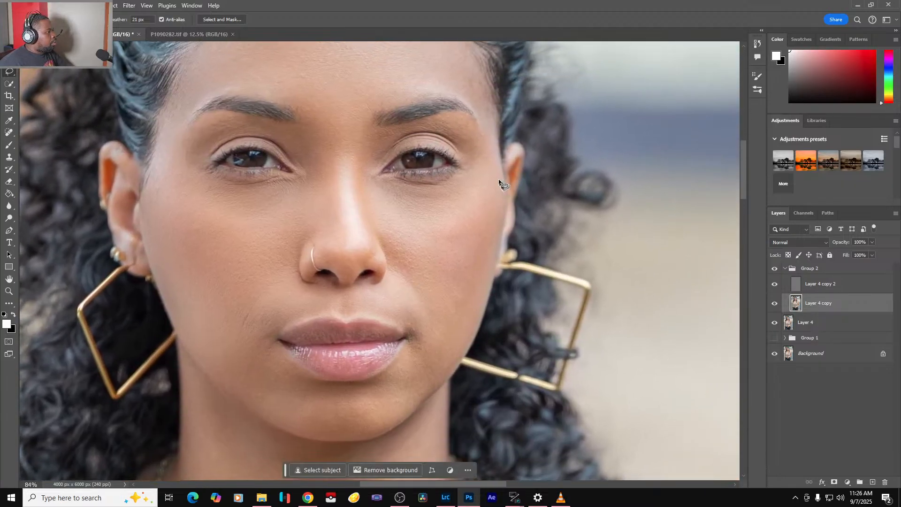
pyautogui.moveTo(500, 180)
pyautogui.mouseDown()
pyautogui.moveTo(449, 223)
pyautogui.moveTo(397, 234)
pyautogui.mouseUp()
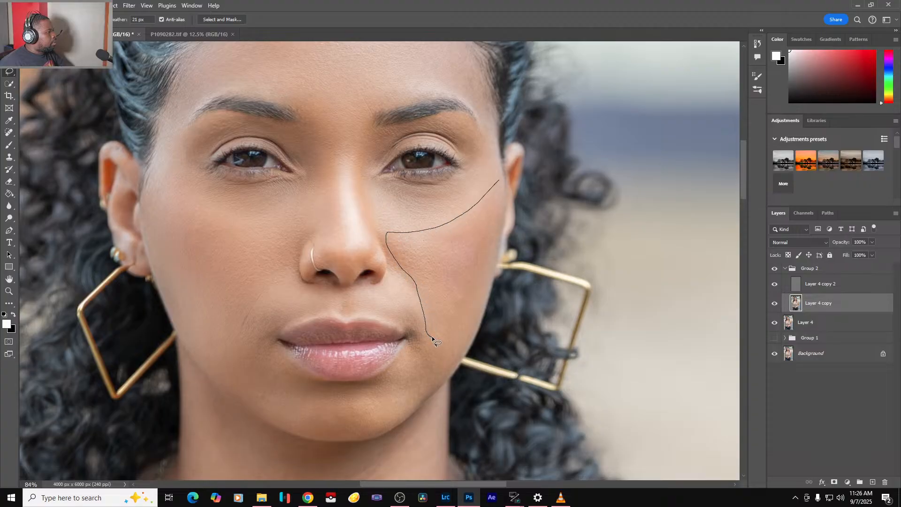
pyautogui.moveTo(432, 338)
pyautogui.mouseDown()
pyautogui.moveTo(481, 303)
pyautogui.moveTo(499, 252)
pyautogui.mouseUp()
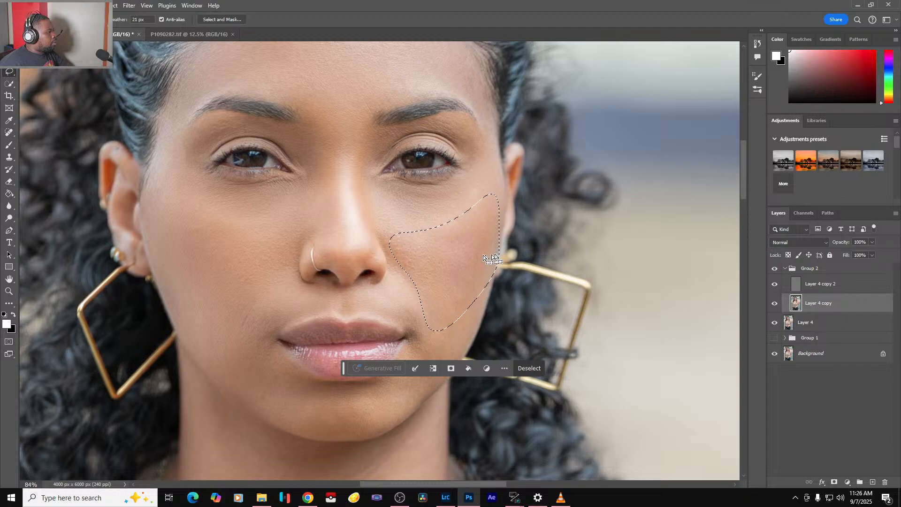
pyautogui.click(489, 254)
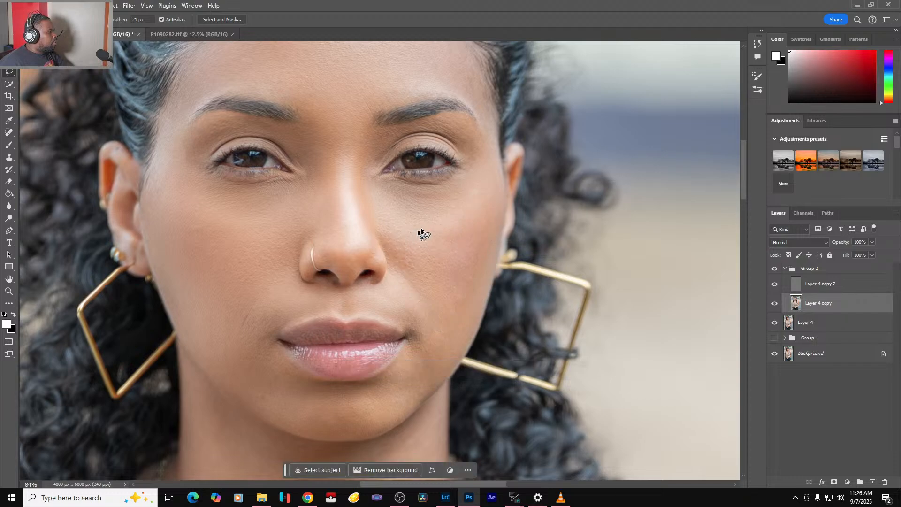
# - Lasso the inner cheek beside the nose on the picture's right side, reapply the last Gaussian Blur, and deselect
pyautogui.moveTo(421, 230); pyautogui.dragTo(388, 223)
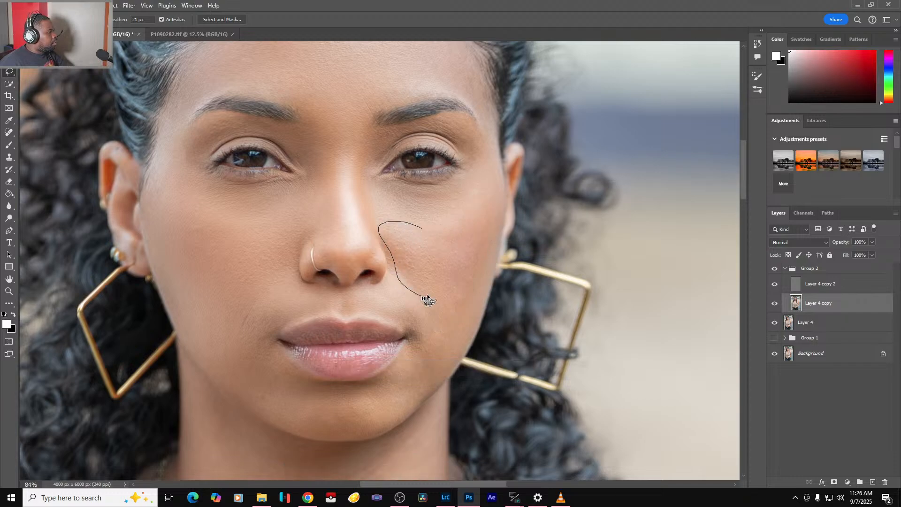
pyautogui.moveTo(439, 262)
pyautogui.mouseDown()
pyautogui.moveTo(437, 233)
pyautogui.moveTo(425, 229)
pyautogui.mouseUp()
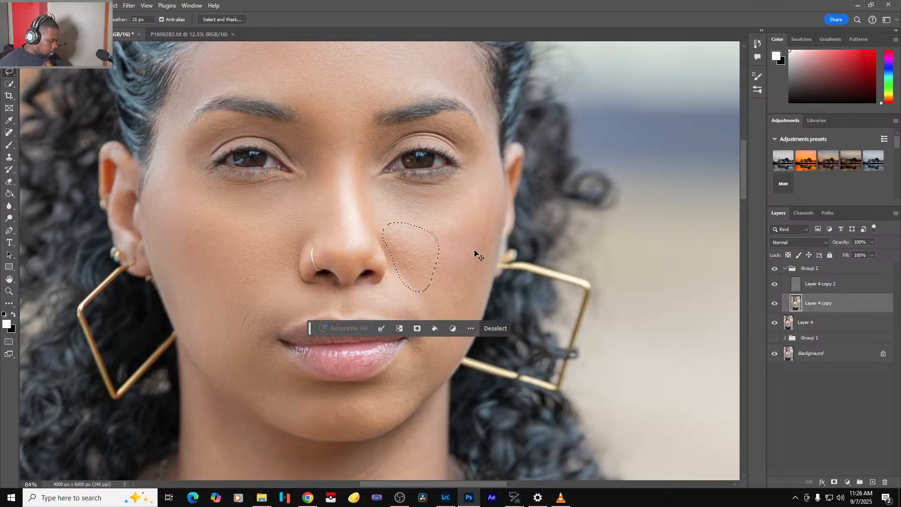
pyautogui.hotkey('ctrl', 'alt', 'f')
pyautogui.press('Return')
pyautogui.click(492, 212)
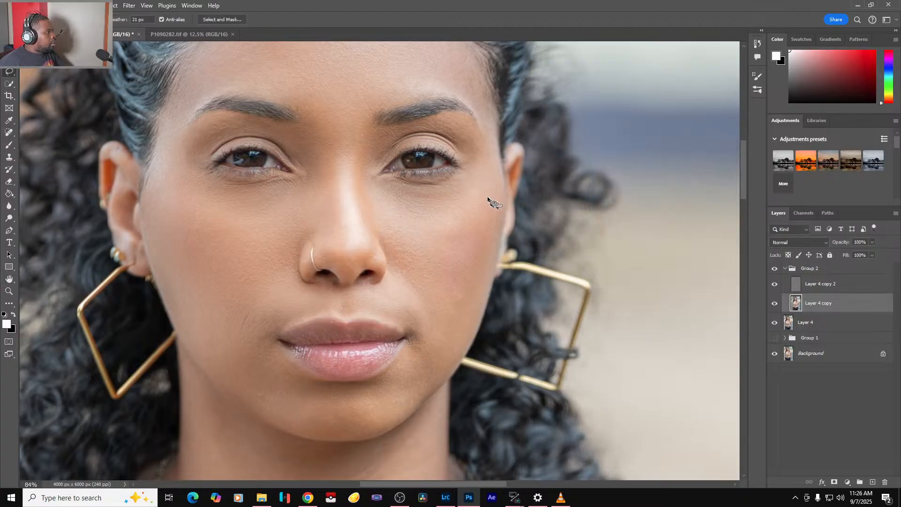
# - Lasso the outer cheek from beside the eye's outer corner to below the mouth corner on the picture's right side
pyautogui.moveTo(499, 177)
pyautogui.mouseDown()
pyautogui.moveTo(477, 214)
pyautogui.moveTo(430, 234)
pyautogui.mouseUp()
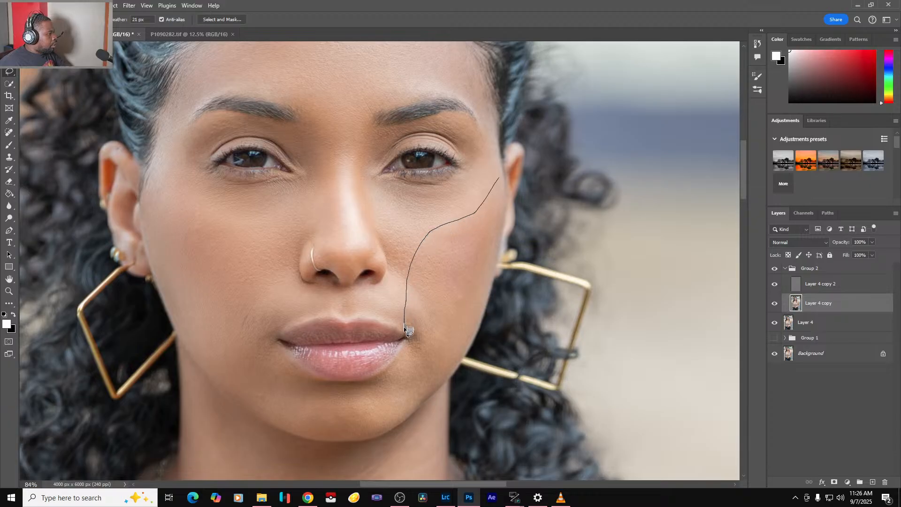
pyautogui.moveTo(417, 363); pyautogui.dragTo(437, 359)
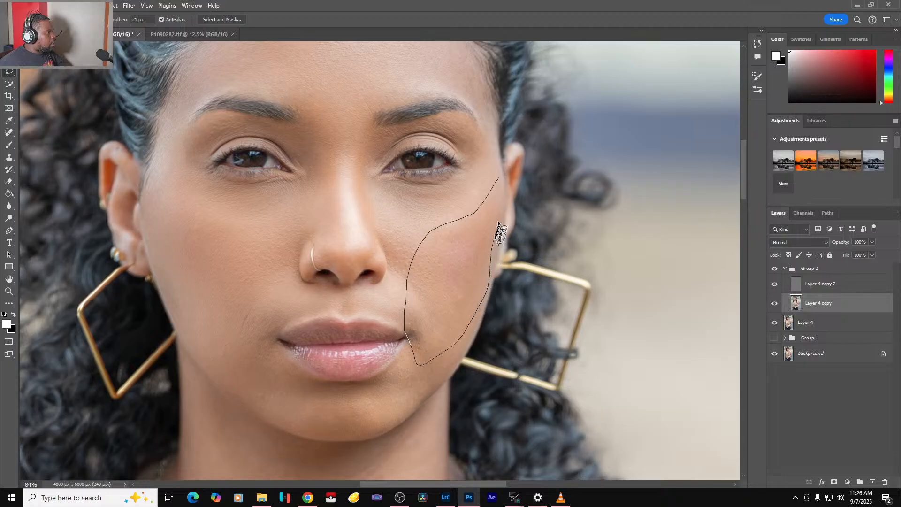
pyautogui.moveTo(499, 222); pyautogui.dragTo(499, 212)
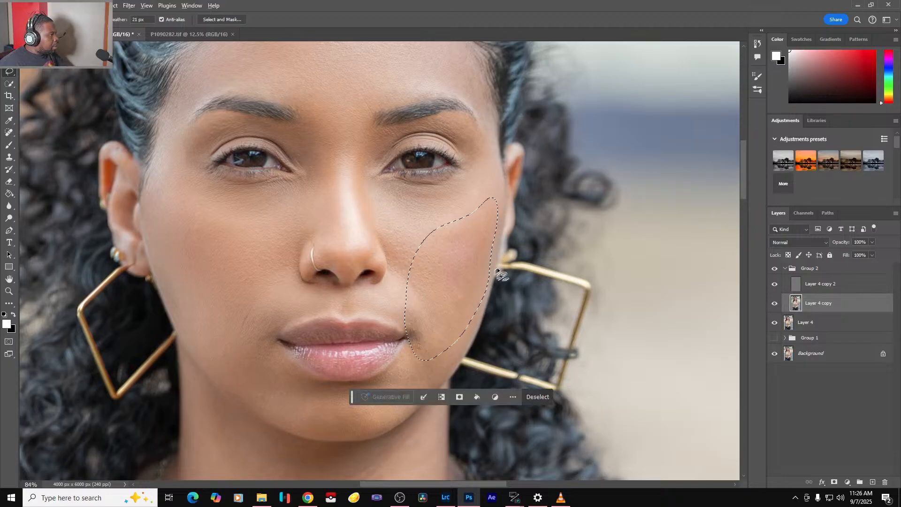
pyautogui.moveTo(498, 269); pyautogui.dragTo(484, 308)
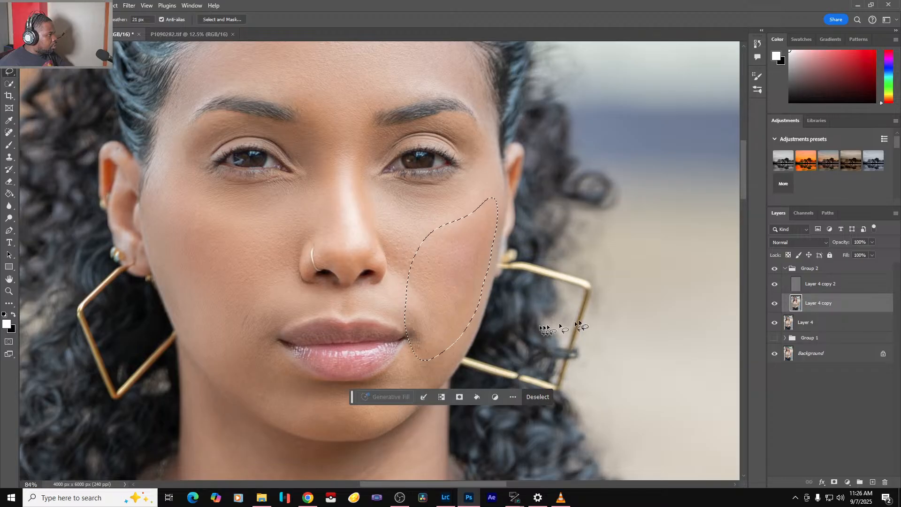
pyautogui.hotkey('ctrl', 'alt', 'f')
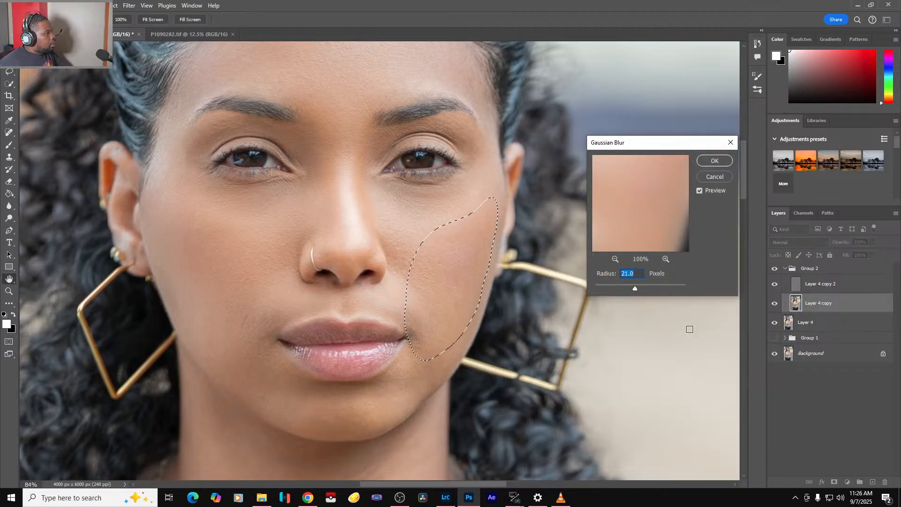
pyautogui.click(706, 177)
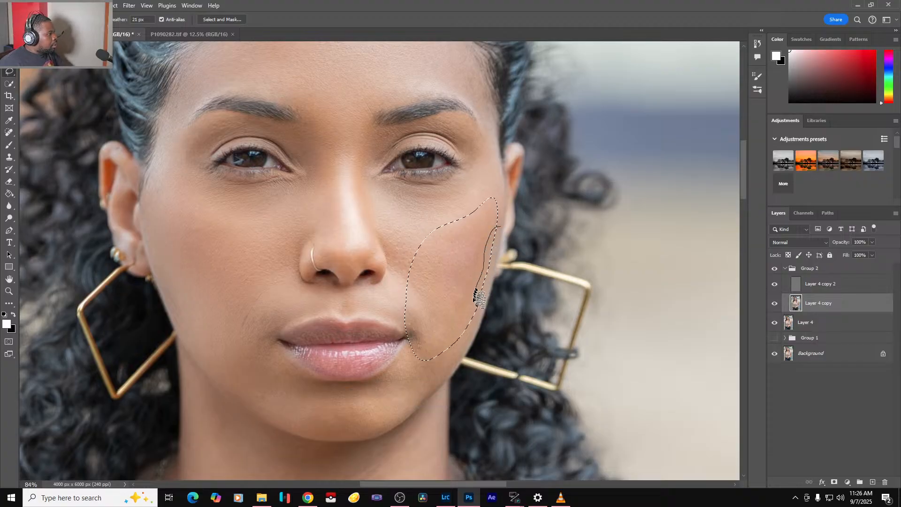
# - Trim the cheek selection inward along the face edge, apply a 21 px Gaussian Blur, and deselect
pyautogui.moveTo(475, 295); pyautogui.dragTo(463, 351)
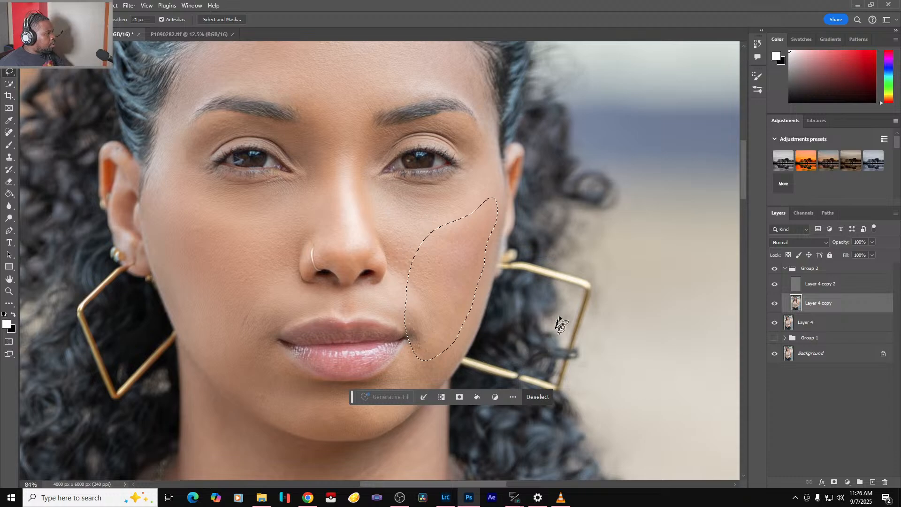
pyautogui.hotkey('ctrl', 'alt', 'f')
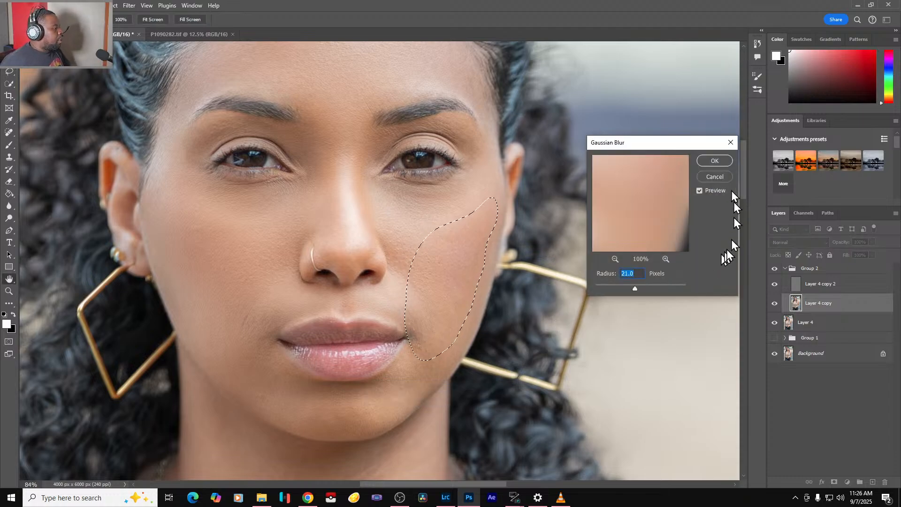
pyautogui.click(700, 191)
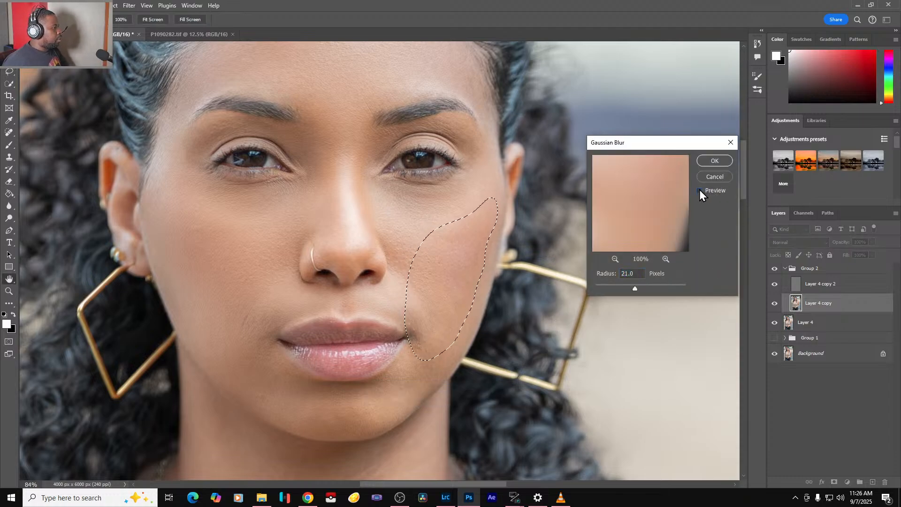
pyautogui.click(713, 160)
pyautogui.hotkey('ctrl', 'd')
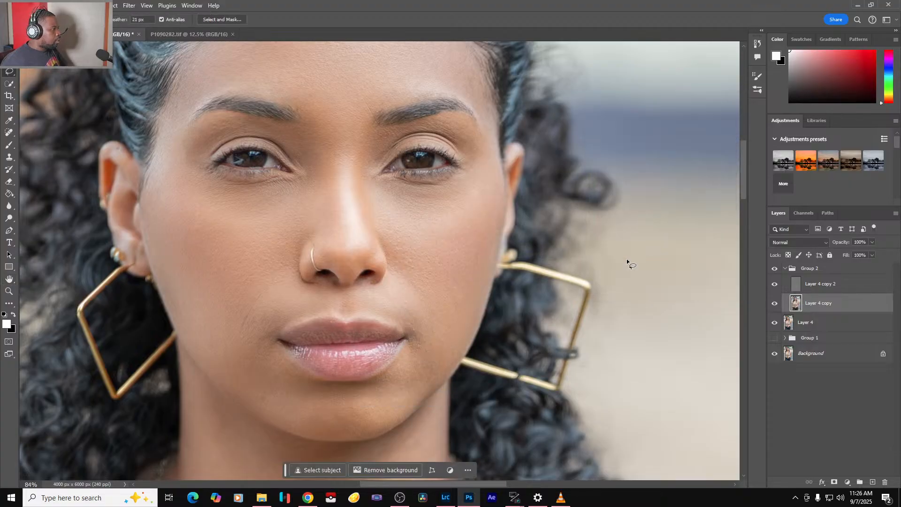
# - Lasso the skin between eyebrow and eyelid crease on the picture's left side, apply a 21 px Gaussian Blur, and deselect
pyautogui.hotkey('ctrl', '0')
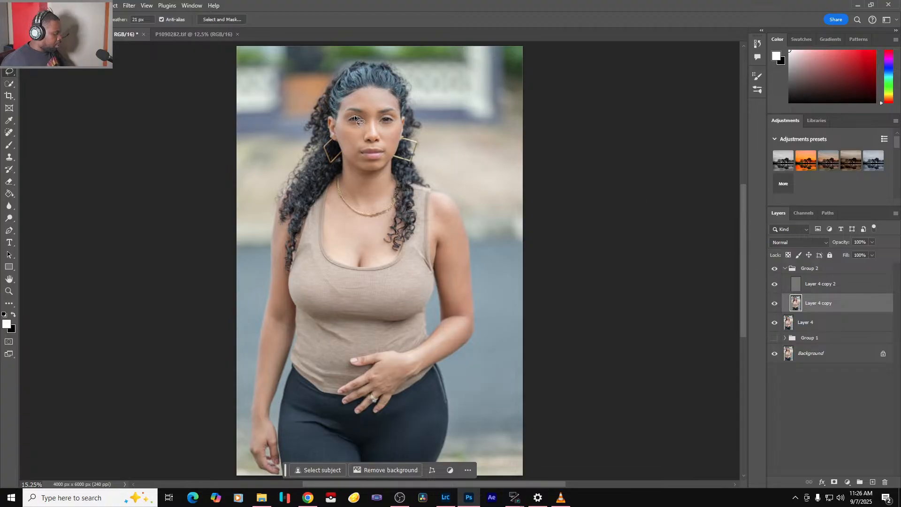
pyautogui.scroll(10, 356, 114)
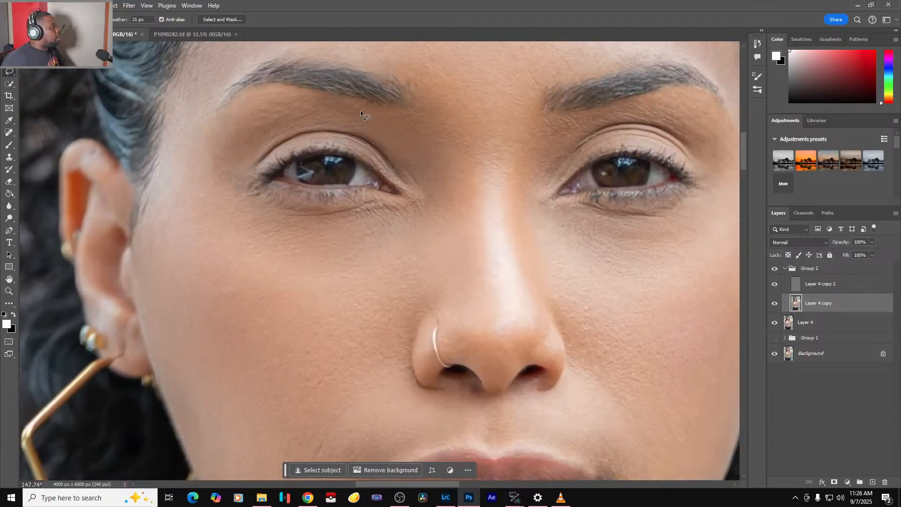
pyautogui.moveTo(418, 131)
pyautogui.mouseDown()
pyautogui.moveTo(449, 186)
pyautogui.moveTo(472, 272)
pyautogui.moveTo(452, 250)
pyautogui.moveTo(311, 233)
pyautogui.moveTo(280, 256)
pyautogui.moveTo(270, 299)
pyautogui.moveTo(299, 305)
pyautogui.moveTo(326, 277)
pyautogui.moveTo(381, 264)
pyautogui.moveTo(424, 278)
pyautogui.moveTo(481, 327)
pyautogui.moveTo(499, 330)
pyautogui.moveTo(511, 246)
pyautogui.moveTo(483, 234)
pyautogui.mouseUp()
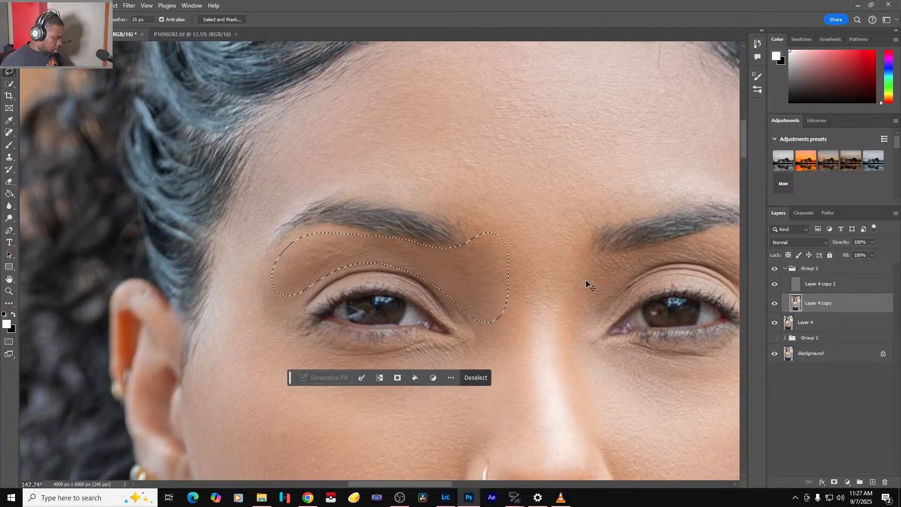
pyautogui.hotkey('ctrl', 'alt', 'f')
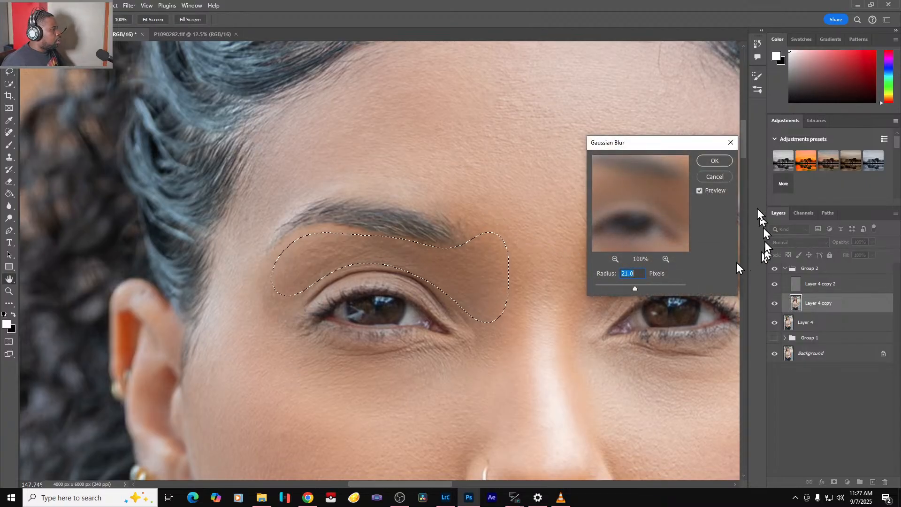
pyautogui.click(715, 161)
pyautogui.hotkey('ctrl', 'd')
# - Lasso the inner and outer patches under the eyebrow on the picture's right side, blur them by 21 px, and deselect
pyautogui.moveTo(651, 263); pyautogui.dragTo(412, 269)
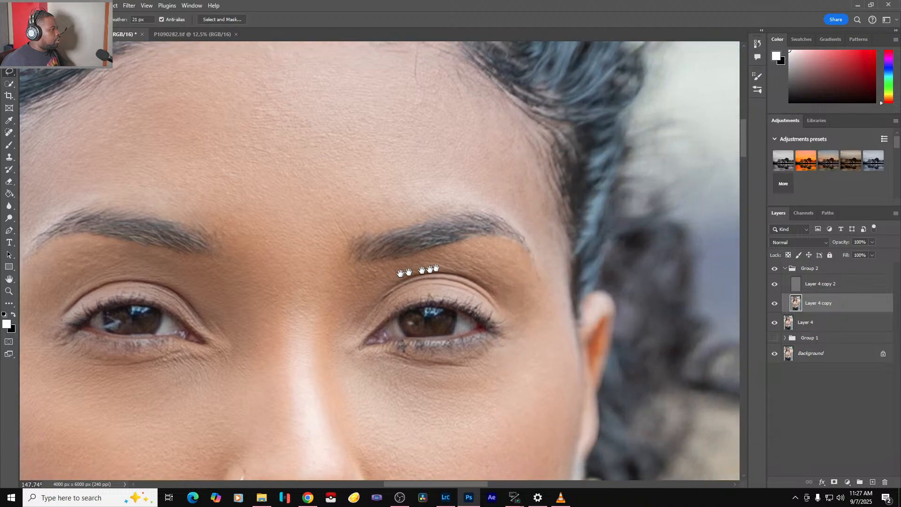
pyautogui.moveTo(485, 242)
pyautogui.mouseDown()
pyautogui.moveTo(352, 269)
pyautogui.moveTo(349, 325)
pyautogui.moveTo(387, 284)
pyautogui.moveTo(446, 268)
pyautogui.moveTo(470, 270)
pyautogui.moveTo(519, 312)
pyautogui.moveTo(537, 309)
pyautogui.moveTo(523, 256)
pyautogui.mouseUp()
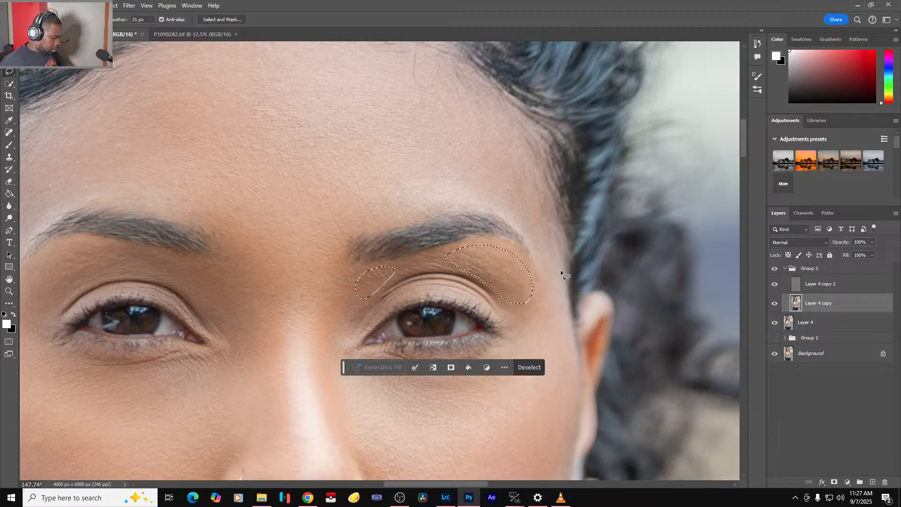
pyautogui.hotkey('ctrl', 'alt', 'f')
pyautogui.press('Return')
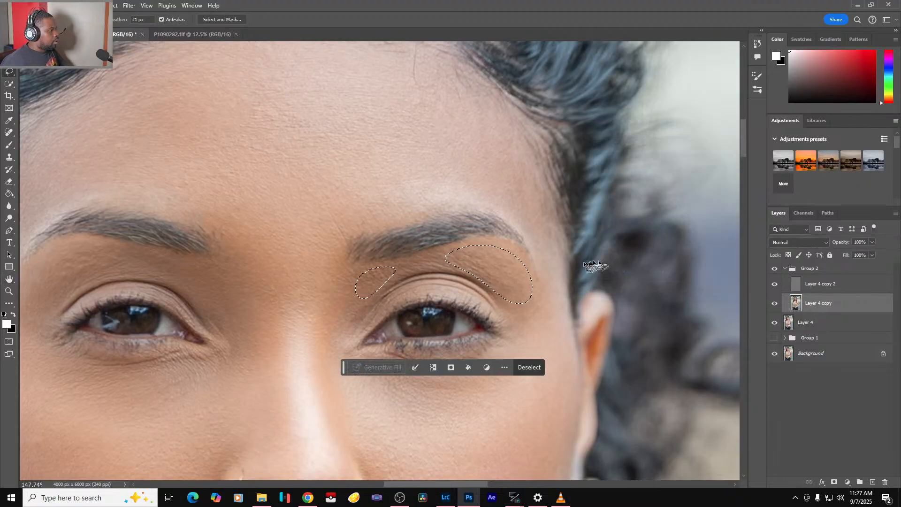
pyautogui.hotkey('ctrl', '0')
pyautogui.hotkey('ctrl', 'd')
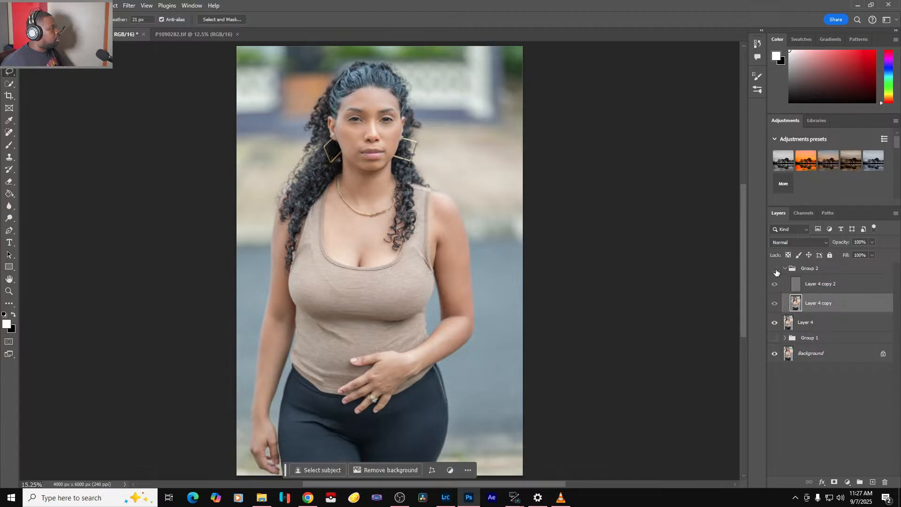
# - Lasso the neck between the chin and the necklace, apply a 35 px Gaussian Blur, and deselect
pyautogui.scroll(8, 346, 215)
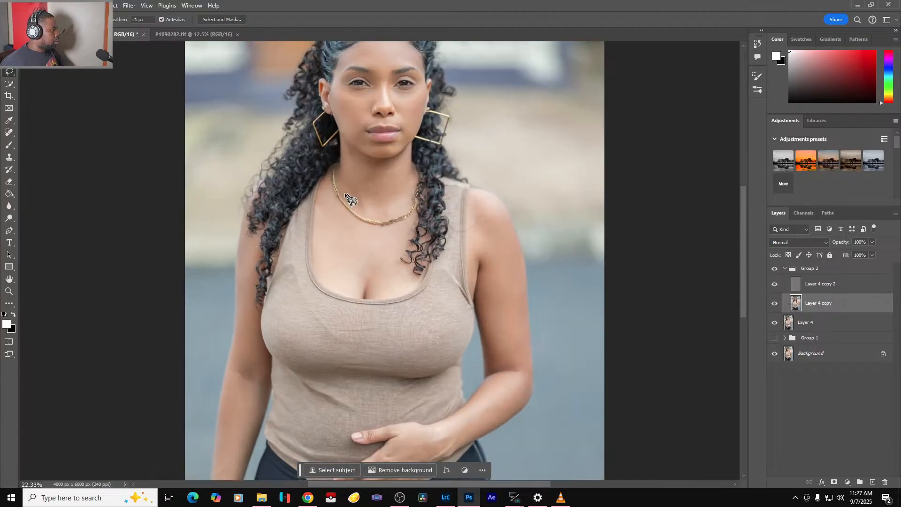
pyautogui.scroll(5, 348, 197)
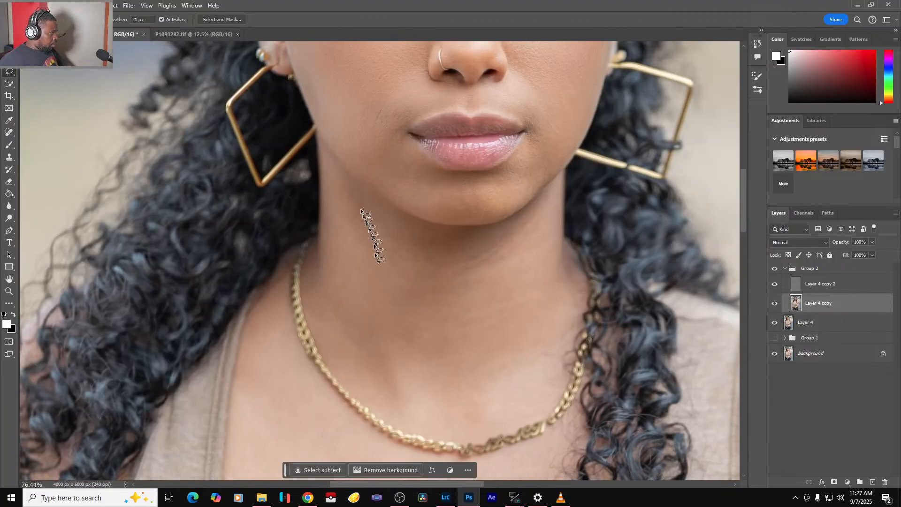
pyautogui.moveTo(341, 173)
pyautogui.mouseDown()
pyautogui.moveTo(392, 221)
pyautogui.moveTo(447, 240)
pyautogui.moveTo(525, 220)
pyautogui.moveTo(546, 206)
pyautogui.moveTo(557, 351)
pyautogui.moveTo(530, 370)
pyautogui.moveTo(471, 380)
pyautogui.moveTo(362, 374)
pyautogui.moveTo(344, 352)
pyautogui.moveTo(335, 289)
pyautogui.mouseUp()
pyautogui.hotkey('ctrl', 'alt', 'f')
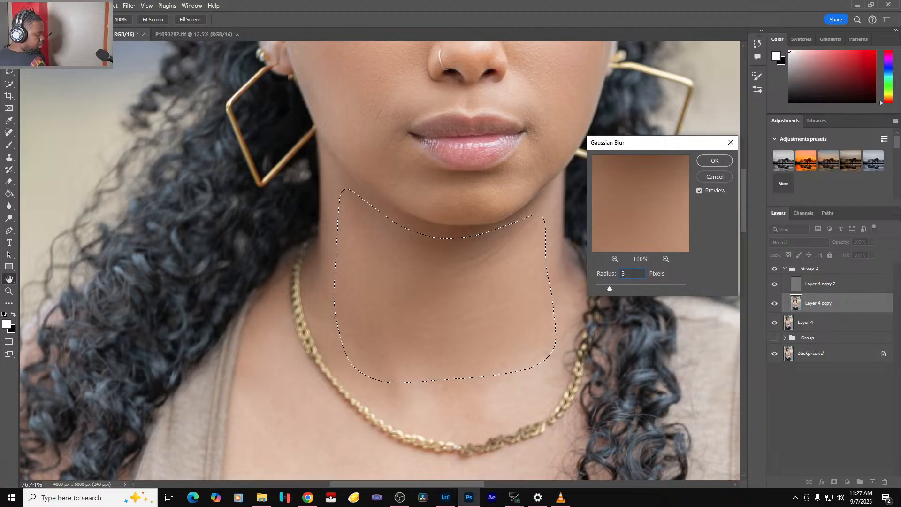
pyautogui.write('35')
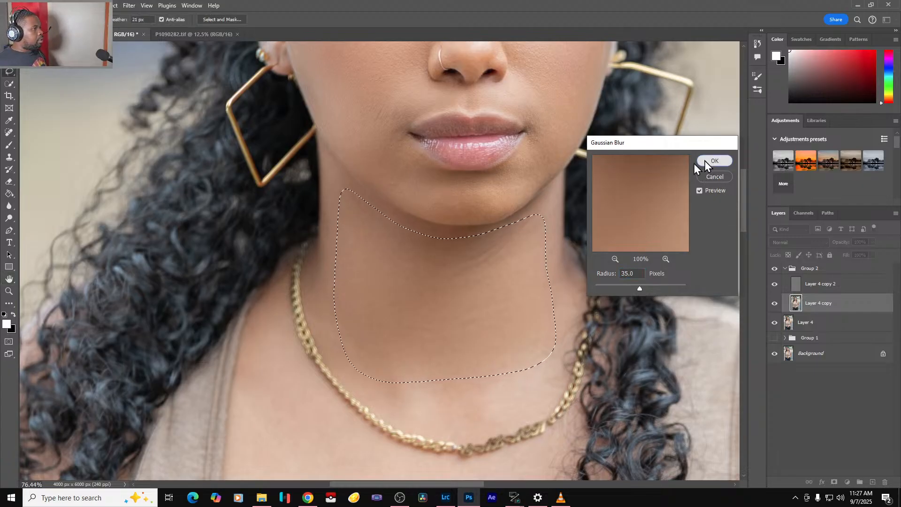
pyautogui.click(711, 161)
pyautogui.hotkey('ctrl', 'd')
# - Lasso the skin beside and below the mouth corner on the picture's left side, apply a 35 px Gaussian Blur, and deselect
pyautogui.hotkey('ctrl', '0')
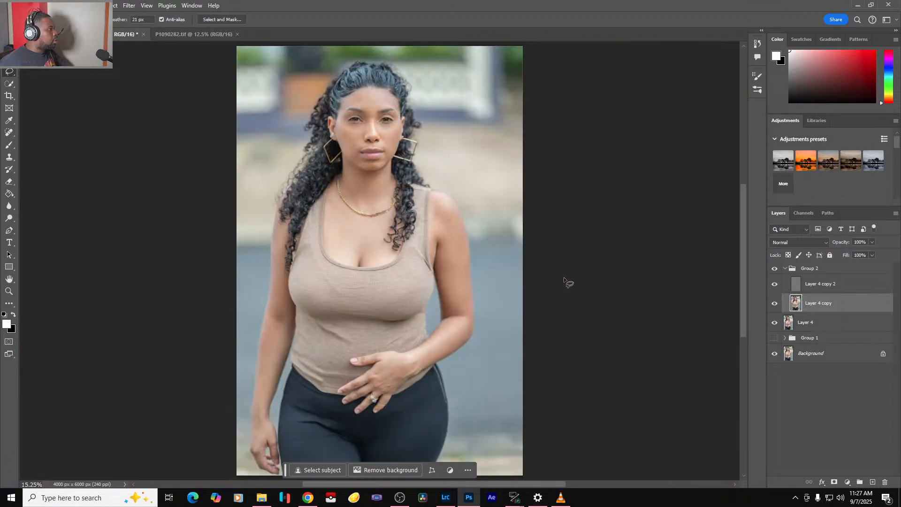
pyautogui.scroll(2, 368, 150)
pyautogui.scroll(6, 368, 149)
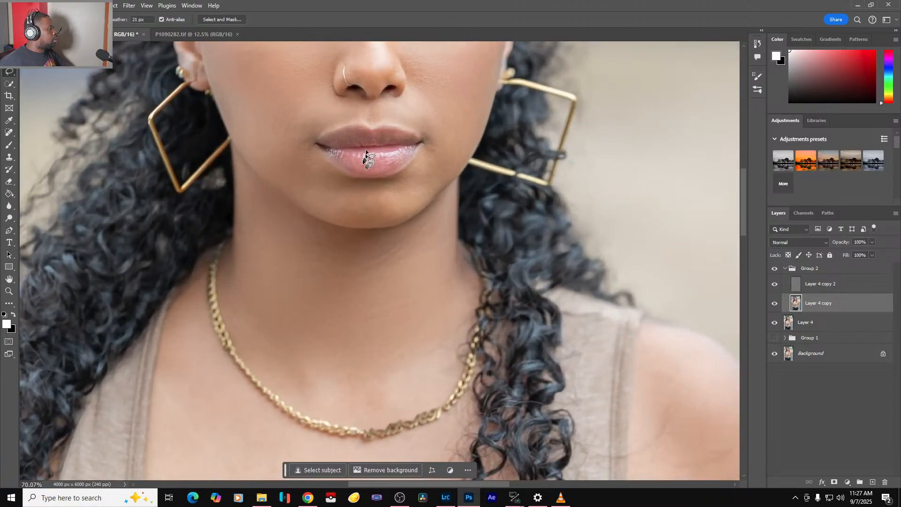
pyautogui.moveTo(282, 140)
pyautogui.mouseDown()
pyautogui.moveTo(252, 129)
pyautogui.moveTo(226, 133)
pyautogui.moveTo(225, 160)
pyautogui.moveTo(259, 216)
pyautogui.moveTo(293, 221)
pyautogui.moveTo(306, 172)
pyautogui.moveTo(278, 123)
pyautogui.mouseUp()
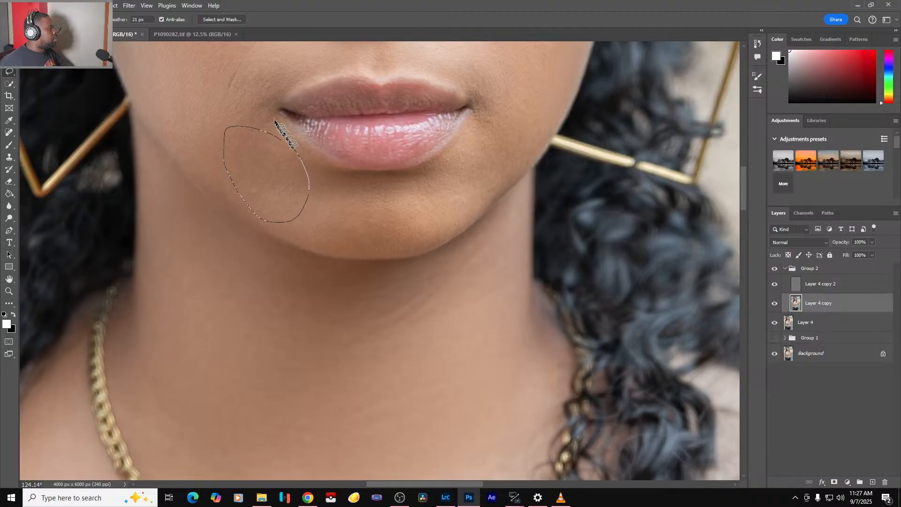
pyautogui.moveTo(270, 92)
pyautogui.mouseDown()
pyautogui.moveTo(250, 87)
pyautogui.moveTo(237, 126)
pyautogui.mouseUp()
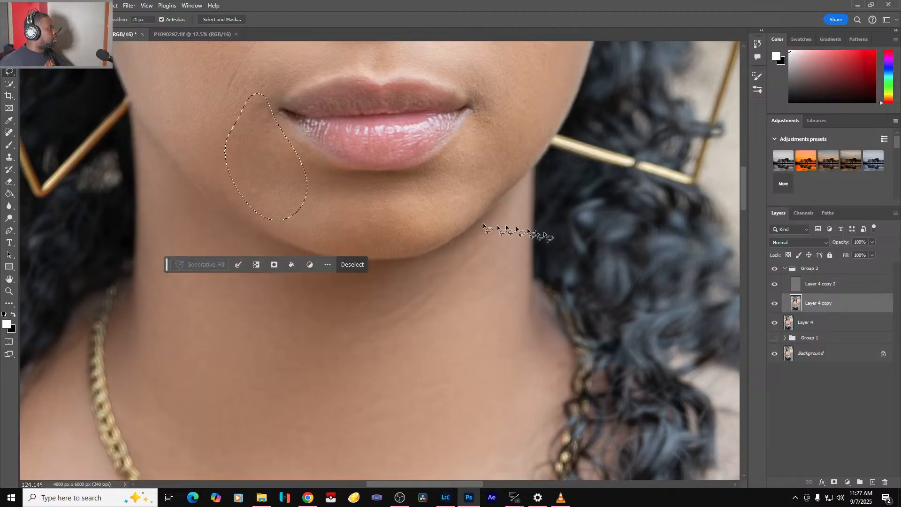
pyautogui.hotkey('ctrl', 'alt', 'f')
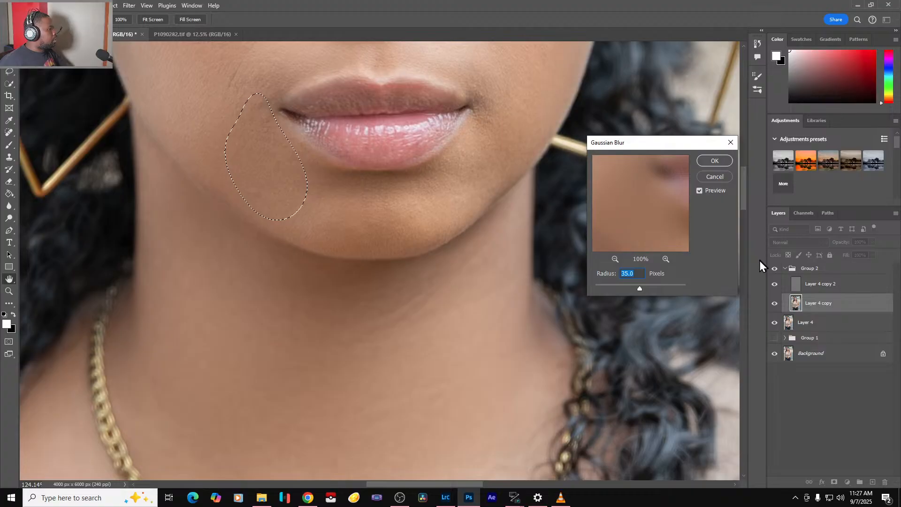
pyautogui.click(716, 161)
pyautogui.hotkey('ctrl', 'd')
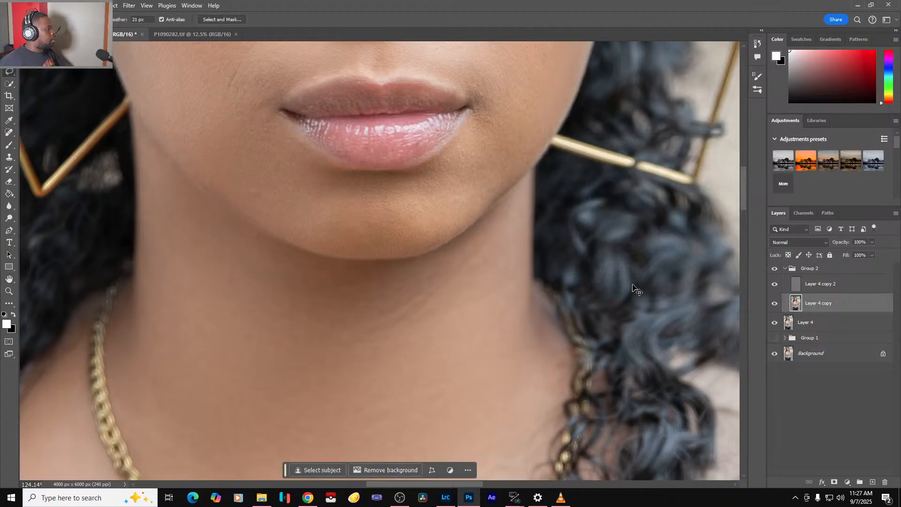
# - Lasso the skin from the mouth corner to the chin on the picture's right side, blur it by 35 px, and deselect
pyautogui.hotkey('ctrl', '0')
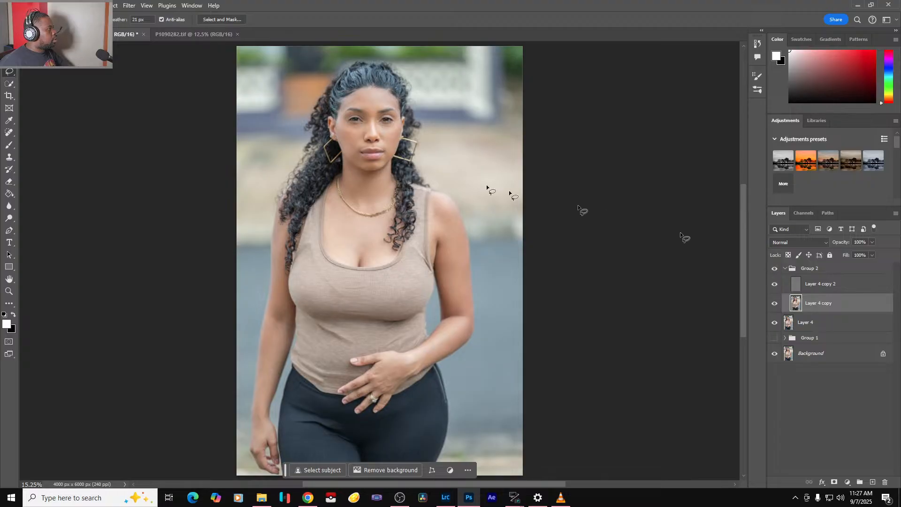
pyautogui.scroll(10, 407, 144)
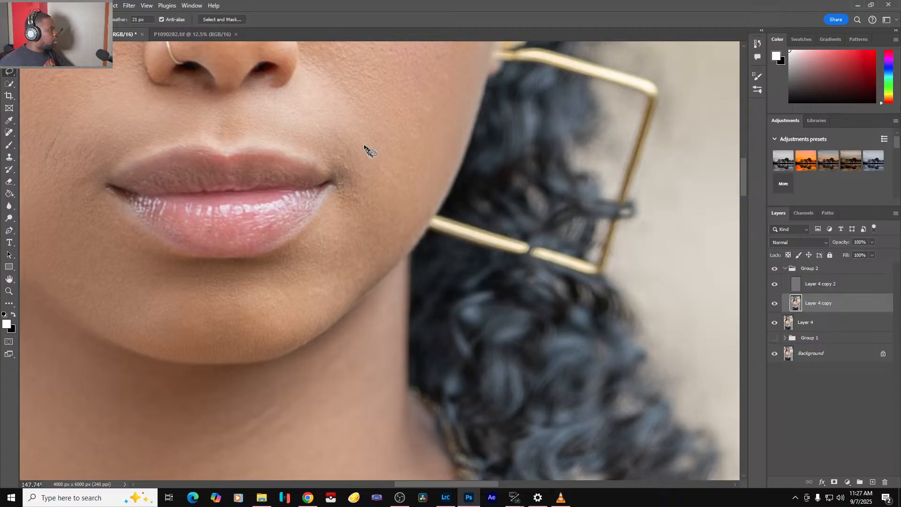
pyautogui.moveTo(368, 148); pyautogui.dragTo(330, 137)
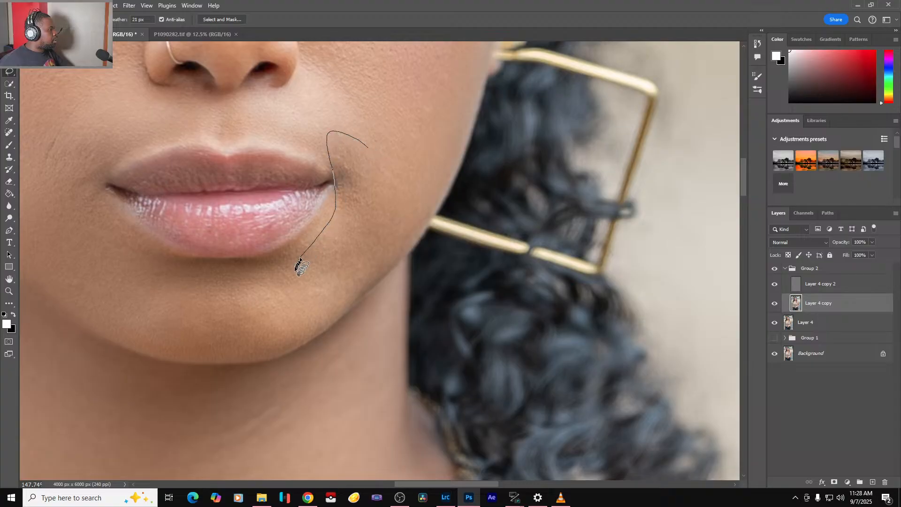
pyautogui.moveTo(296, 290)
pyautogui.mouseDown()
pyautogui.moveTo(358, 285)
pyautogui.moveTo(401, 240)
pyautogui.mouseUp()
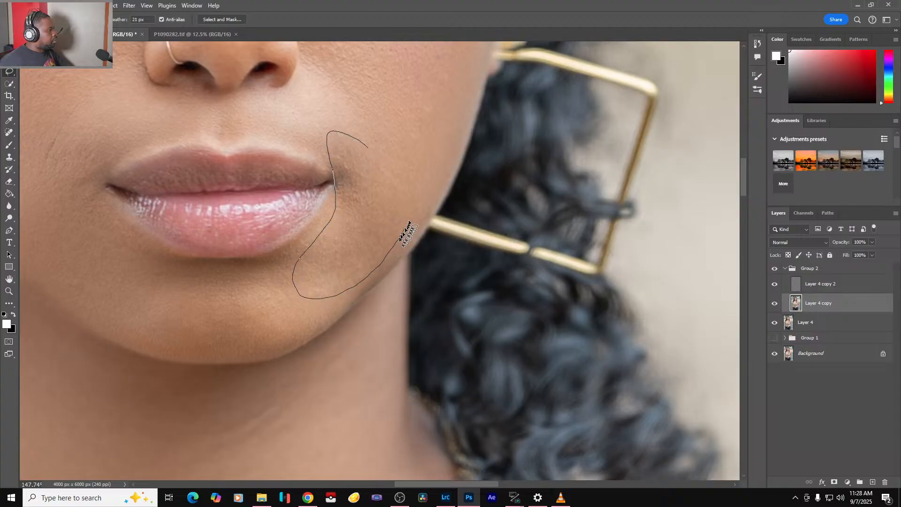
pyautogui.moveTo(408, 181); pyautogui.dragTo(371, 150)
pyautogui.hotkey('ctrl', 'alt', 'f')
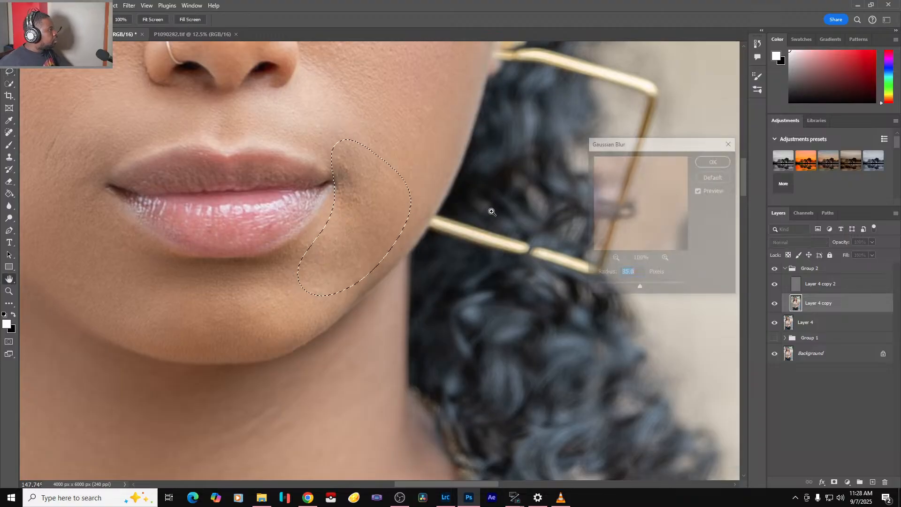
pyautogui.click(714, 162)
pyautogui.click(402, 248)
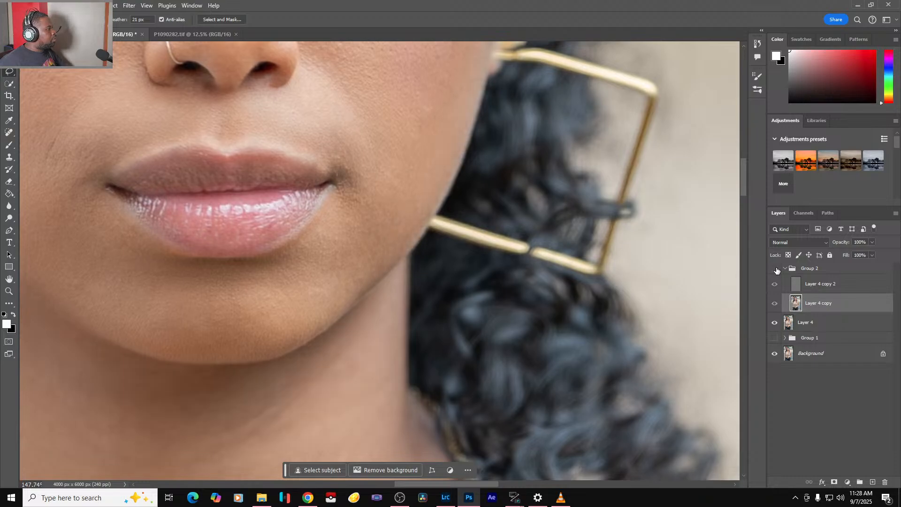
pyautogui.click(777, 270)
pyautogui.hotkey('ctrl', '0')
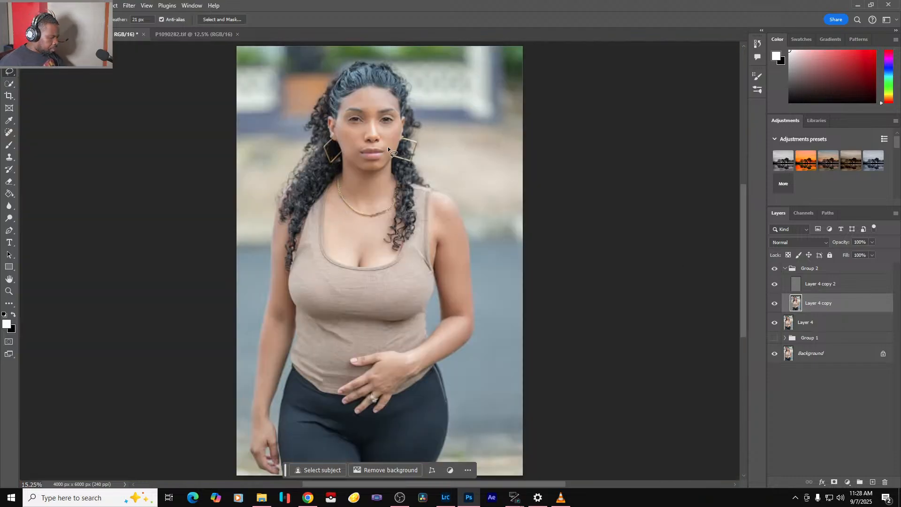
# - Add a new layer at the top of Group 2 and sample the light skin beside the upper lip, dcb7a0, as the brush colour
pyautogui.scroll(6, 388, 147)
pyautogui.scroll(2, 384, 143)
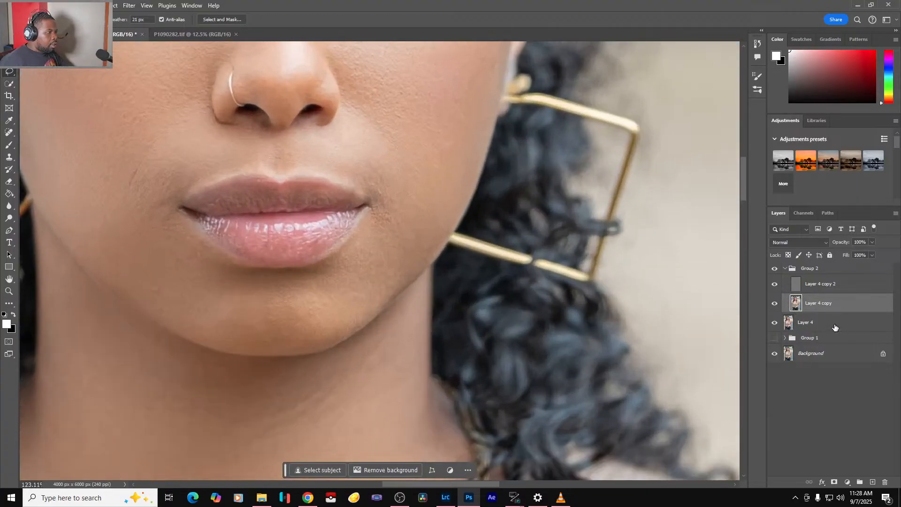
pyautogui.click(854, 270)
pyautogui.click(873, 482)
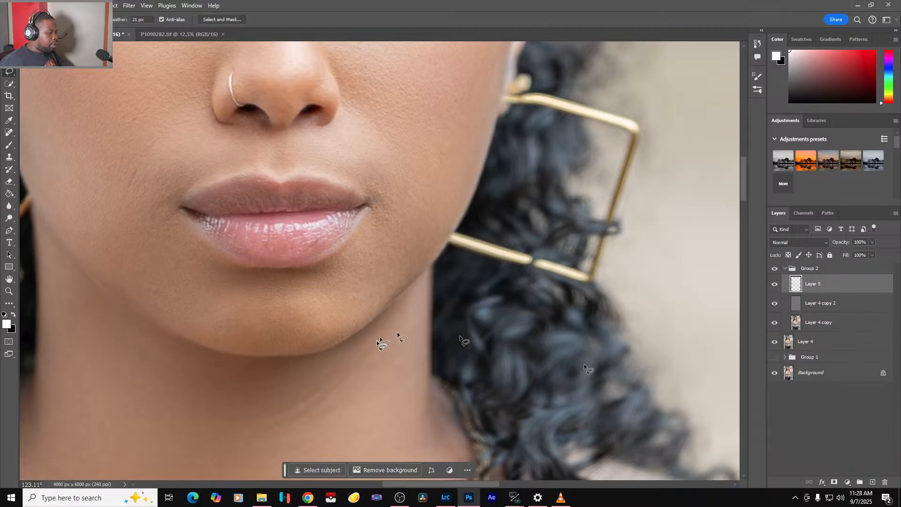
pyautogui.press('b')
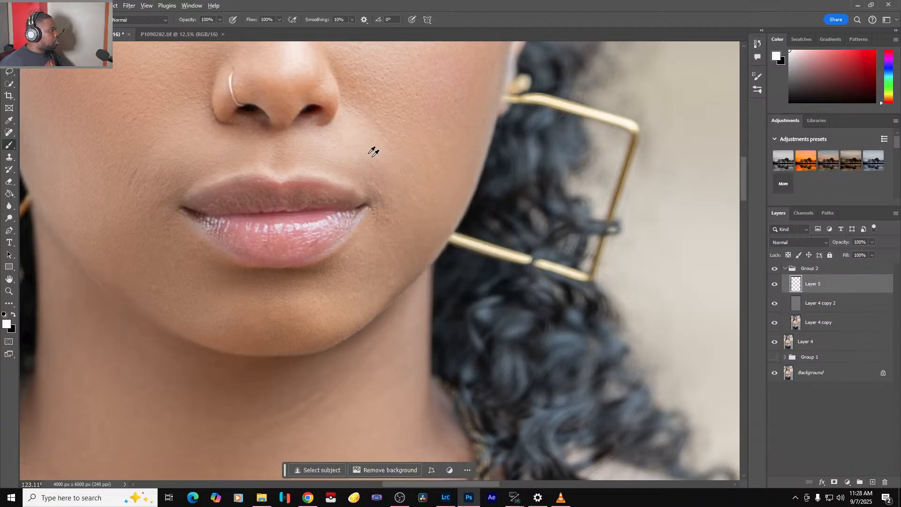
pyautogui.keyDown('alt'); pyautogui.click(375, 155); pyautogui.keyUp('alt')
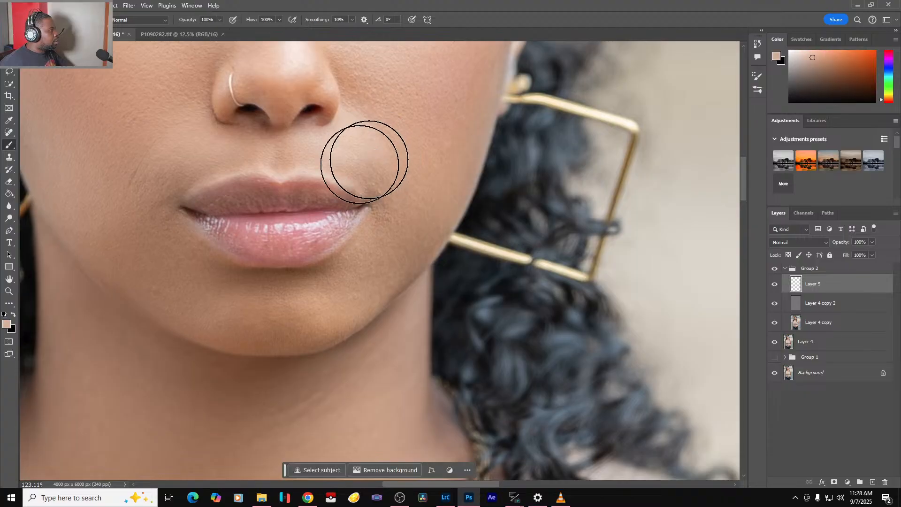
pyautogui.click(6, 325)
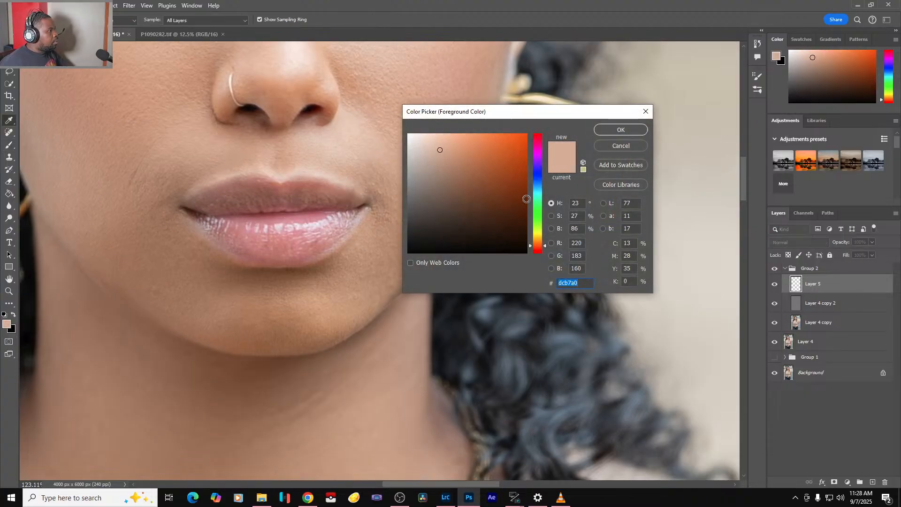
pyautogui.click(620, 132)
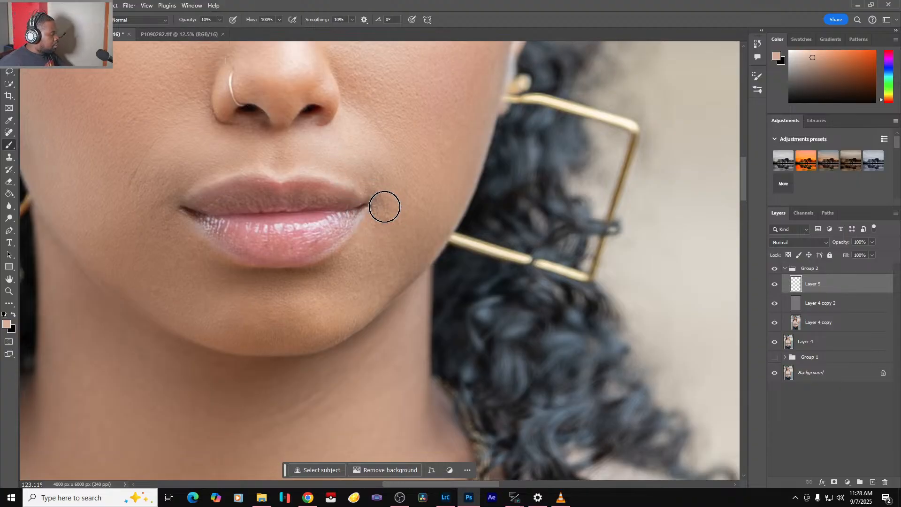
# - Paint the sampled skin tone over the dark shadows at both mouth corners with a smaller brush at 10% opacity, comparing before and after
pyautogui.scroll(4, 388, 208)
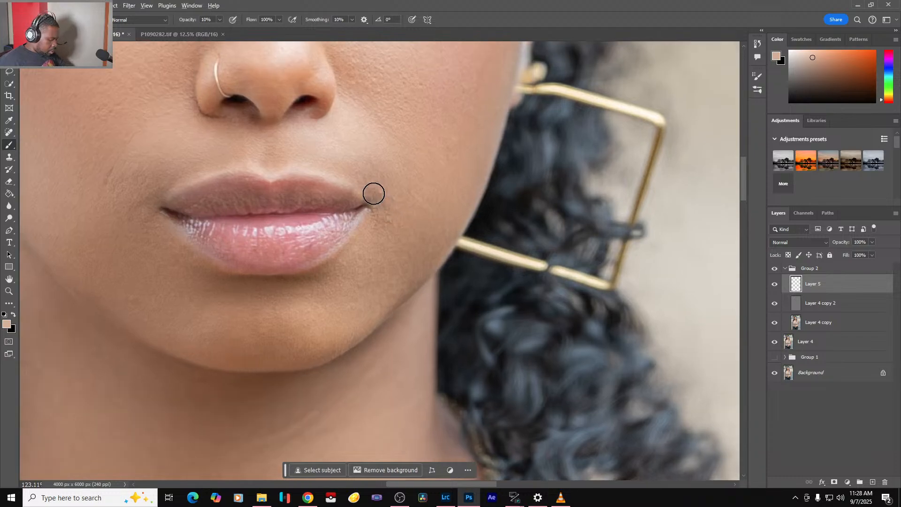
pyautogui.press('[')
pyautogui.press('[')
pyautogui.press('[')
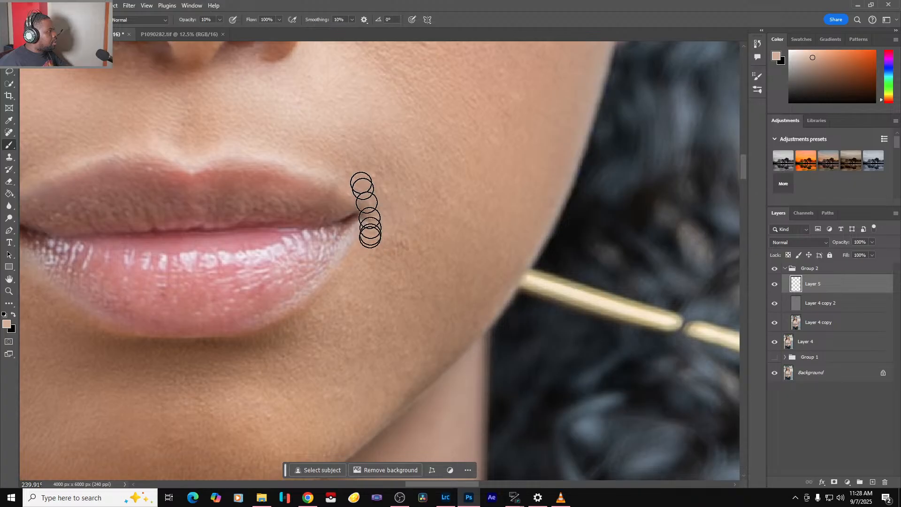
pyautogui.click(776, 284)
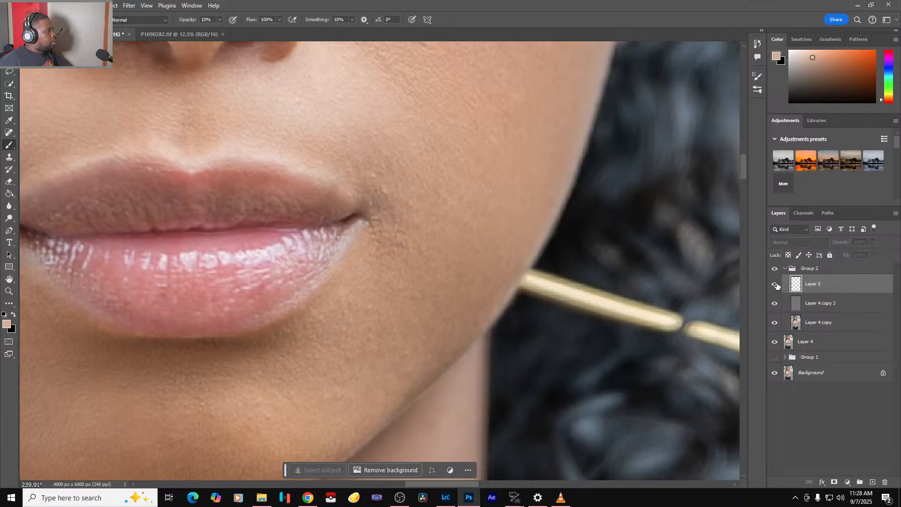
pyautogui.click(776, 284)
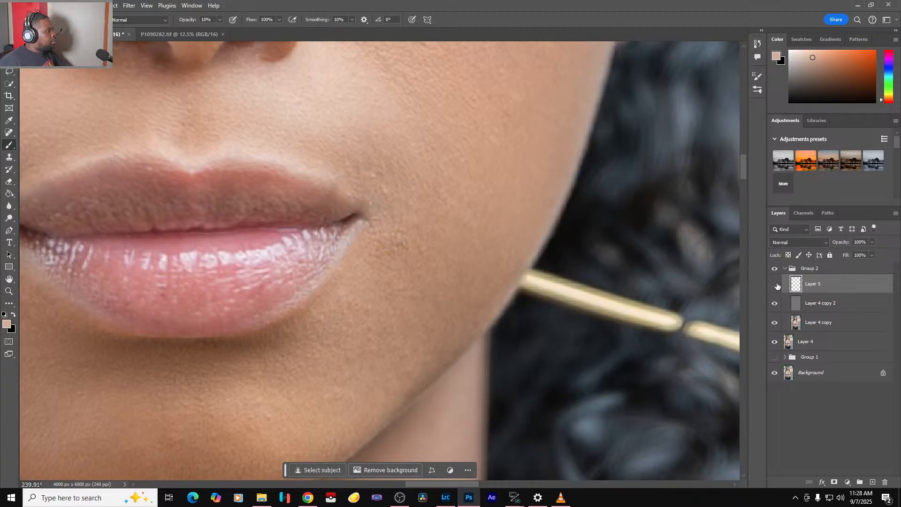
pyautogui.click(778, 286)
pyautogui.click(775, 285)
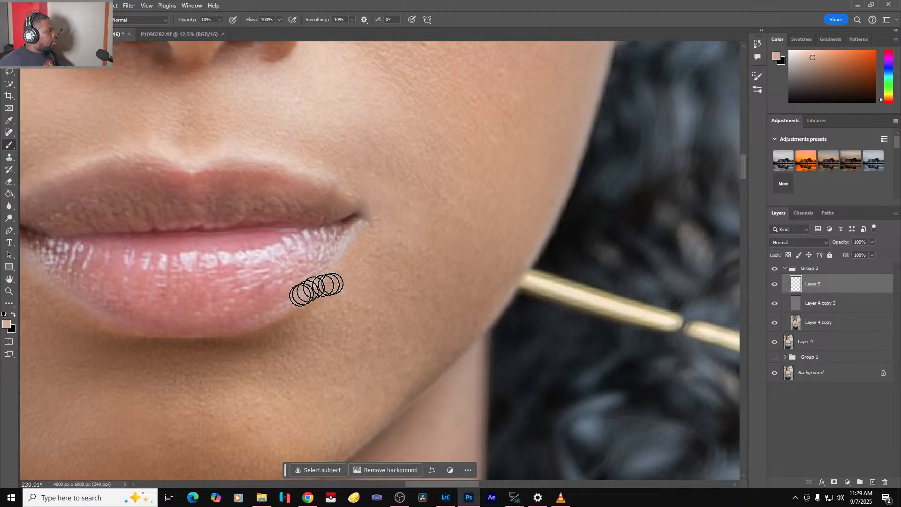
pyautogui.moveTo(272, 300); pyautogui.dragTo(518, 309)
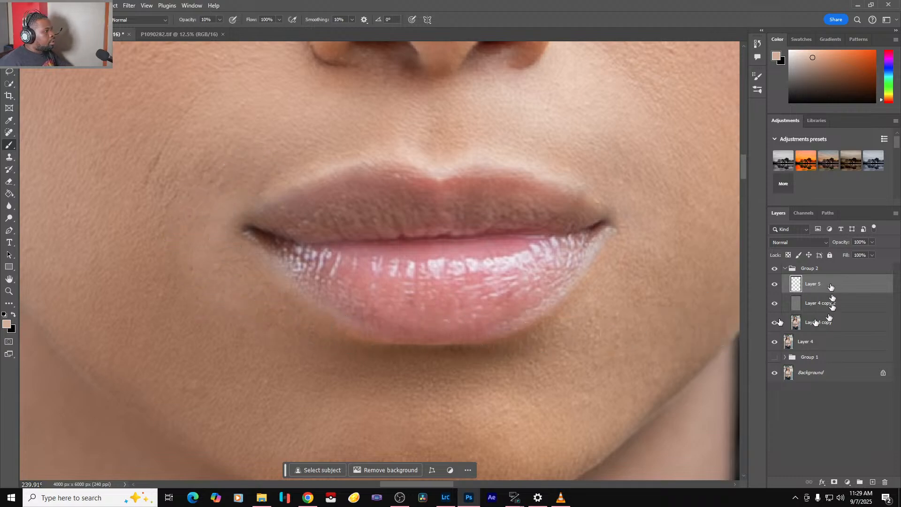
# - Set the painted layer's blend mode to Color and rename the layer "shaow by lips"
pyautogui.click(805, 243)
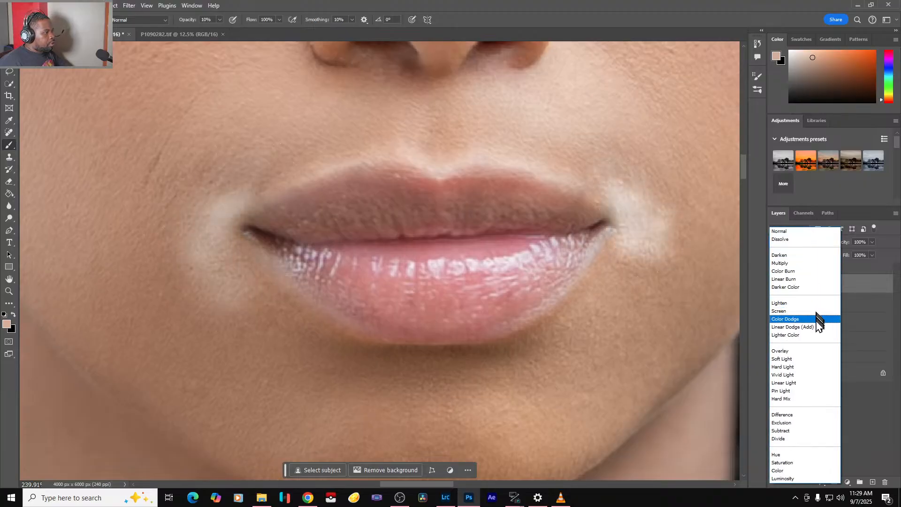
pyautogui.click(803, 471)
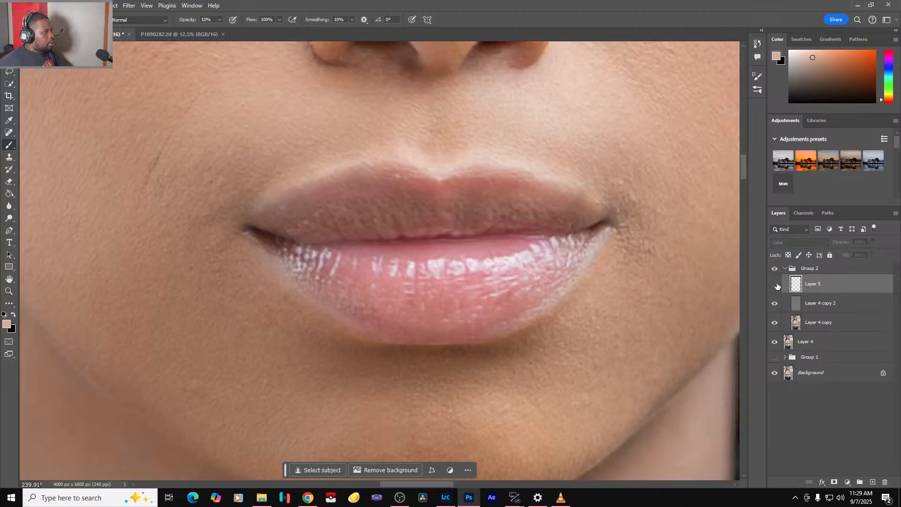
pyautogui.hotkey('ctrl', '0')
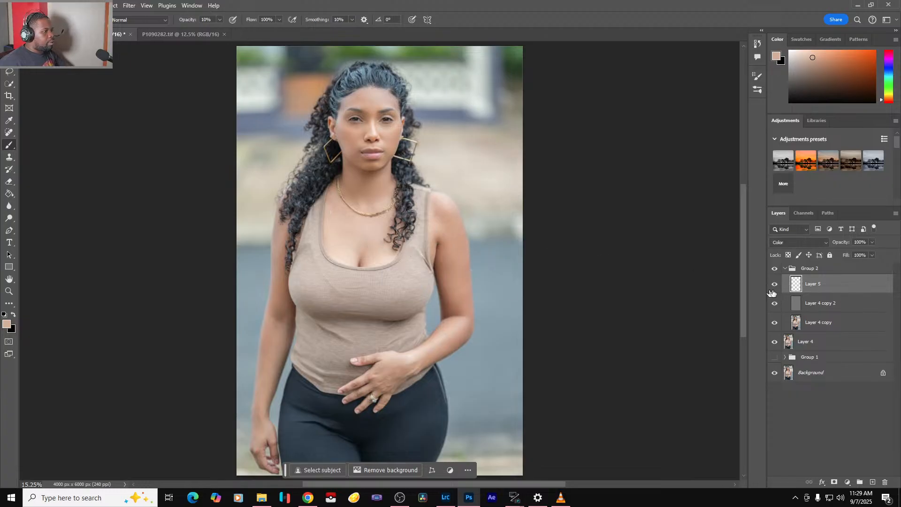
pyautogui.doubleClick(814, 284)
pyautogui.write('sh')
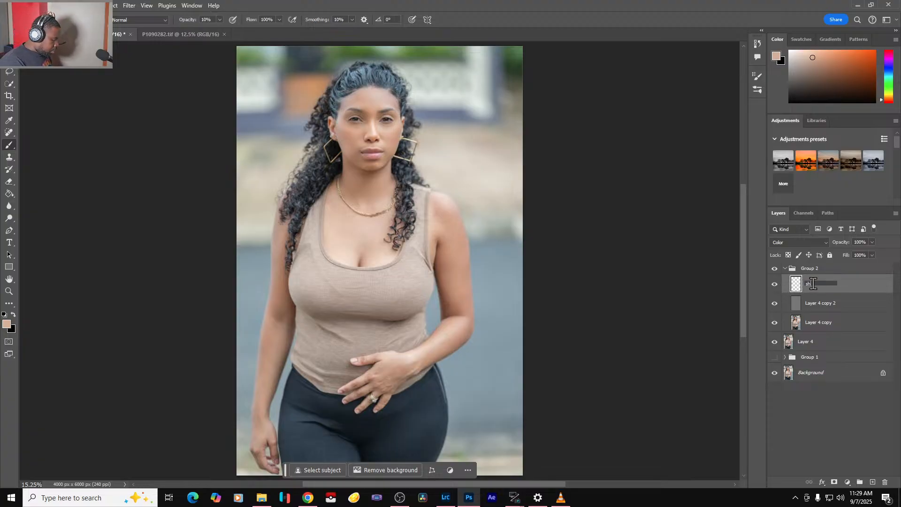
pyautogui.write('aow by')
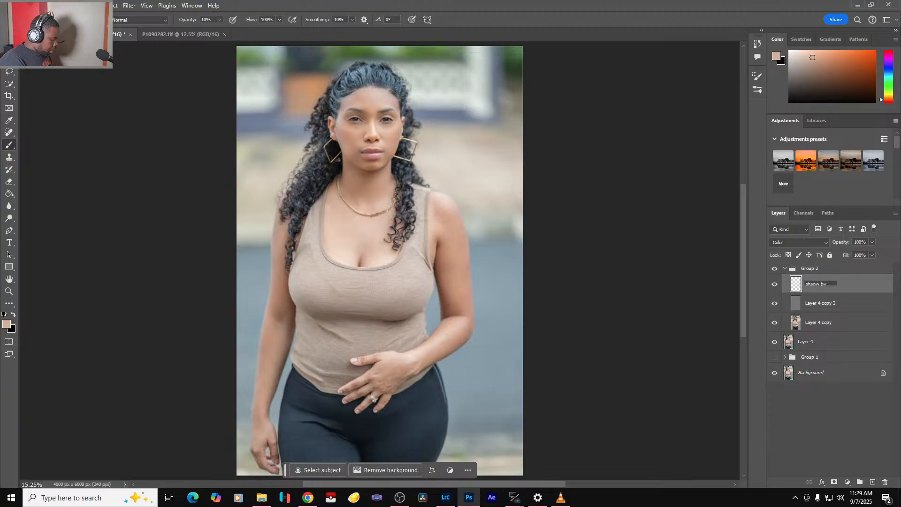
pyautogui.write(' lips')
pyautogui.press('Return')
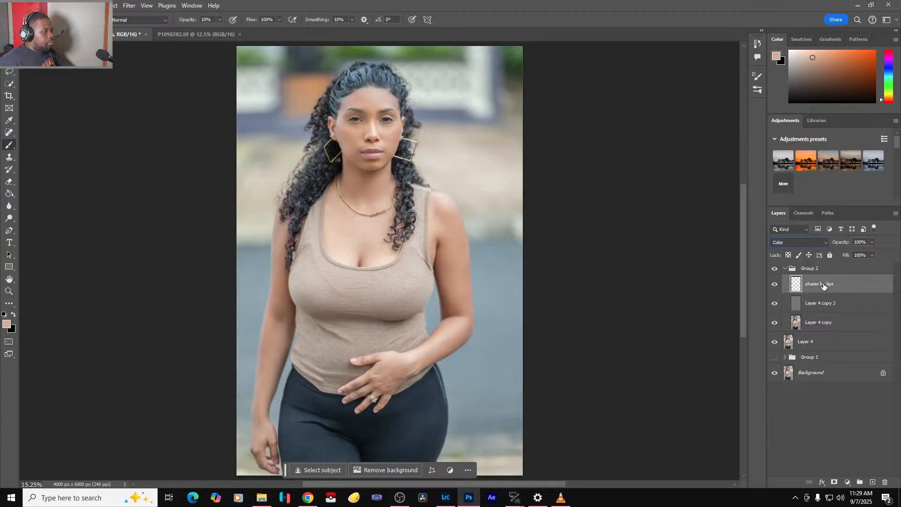
# - On Layer 4 copy, lasso the chest skin below the necklace on the picture's left side and refine the selection's outer edge along the neckline
pyautogui.click(825, 324)
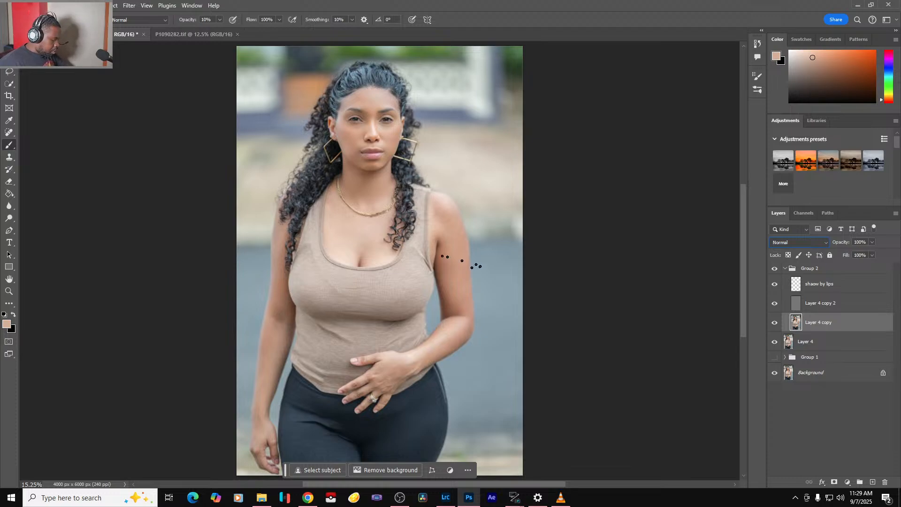
pyautogui.click(10, 76)
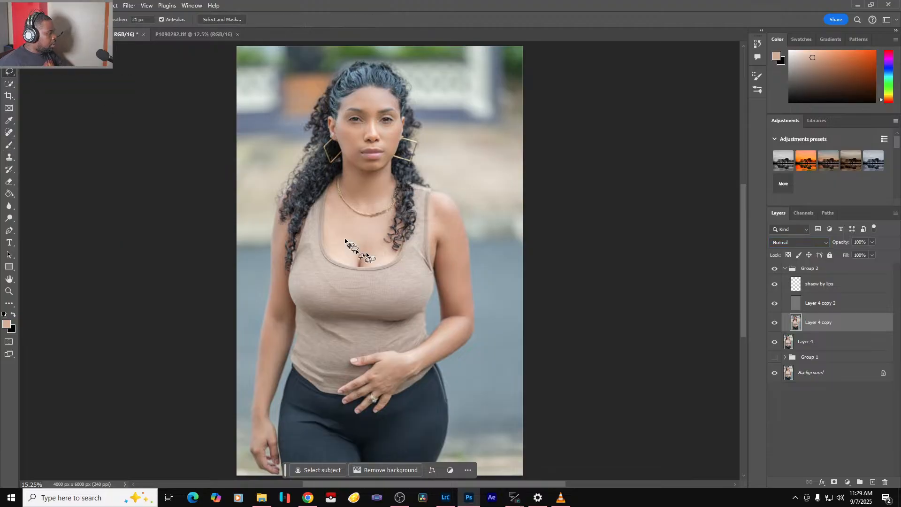
pyautogui.scroll(3, 344, 240)
pyautogui.scroll(5, 345, 238)
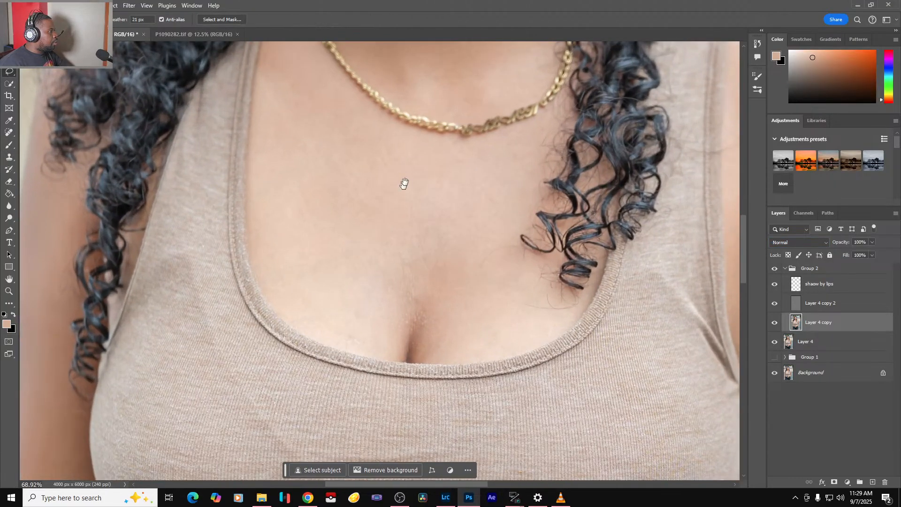
pyautogui.moveTo(402, 181); pyautogui.dragTo(384, 280)
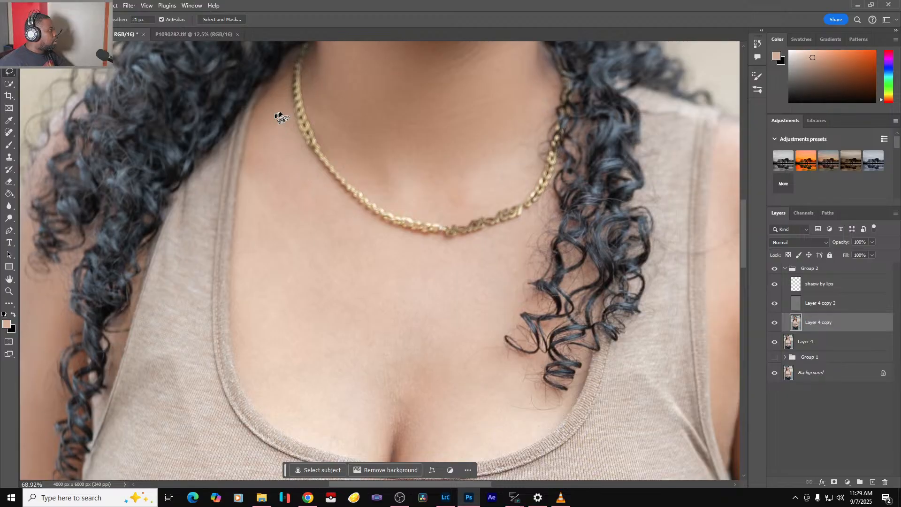
pyautogui.moveTo(284, 111)
pyautogui.mouseDown()
pyautogui.moveTo(256, 153)
pyautogui.moveTo(246, 201)
pyautogui.moveTo(247, 324)
pyautogui.moveTo(270, 376)
pyautogui.mouseUp()
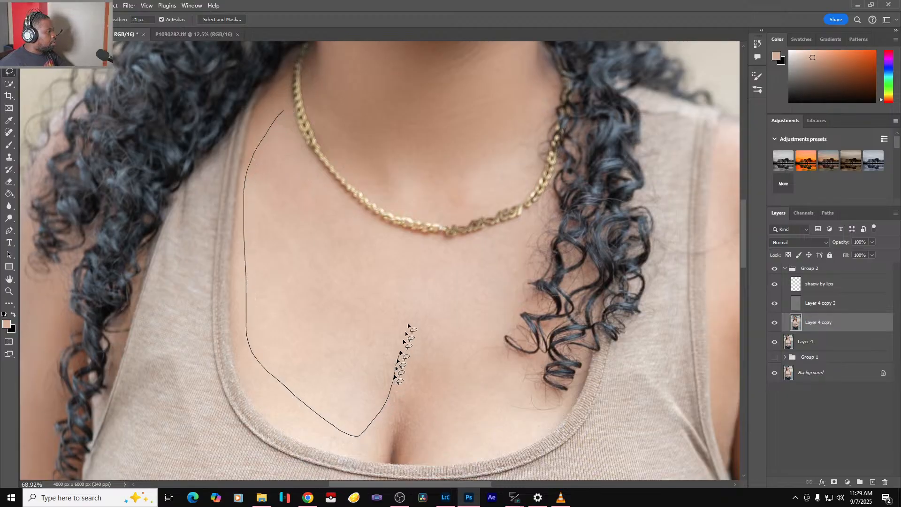
pyautogui.moveTo(408, 326)
pyautogui.mouseDown()
pyautogui.moveTo(409, 279)
pyautogui.moveTo(396, 251)
pyautogui.moveTo(323, 206)
pyautogui.mouseUp()
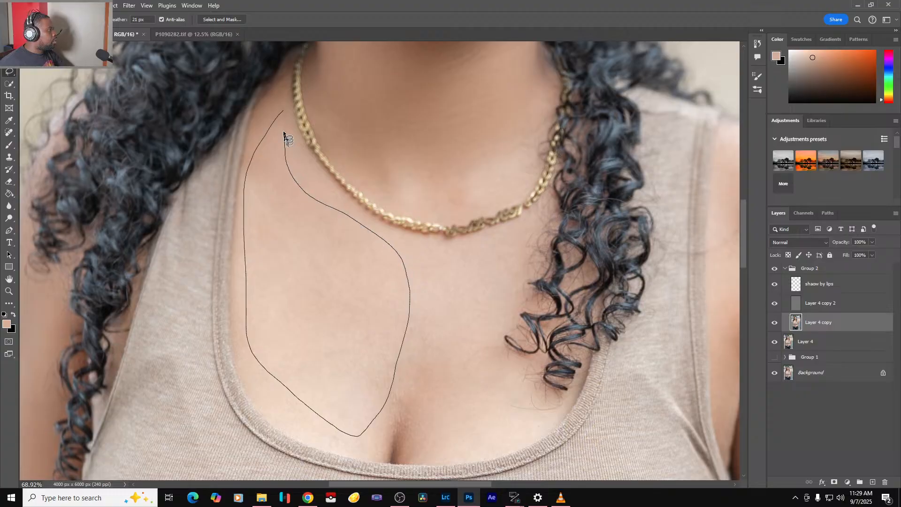
pyautogui.moveTo(283, 133)
pyautogui.mouseDown()
pyautogui.moveTo(261, 155)
pyautogui.moveTo(267, 186)
pyautogui.mouseUp()
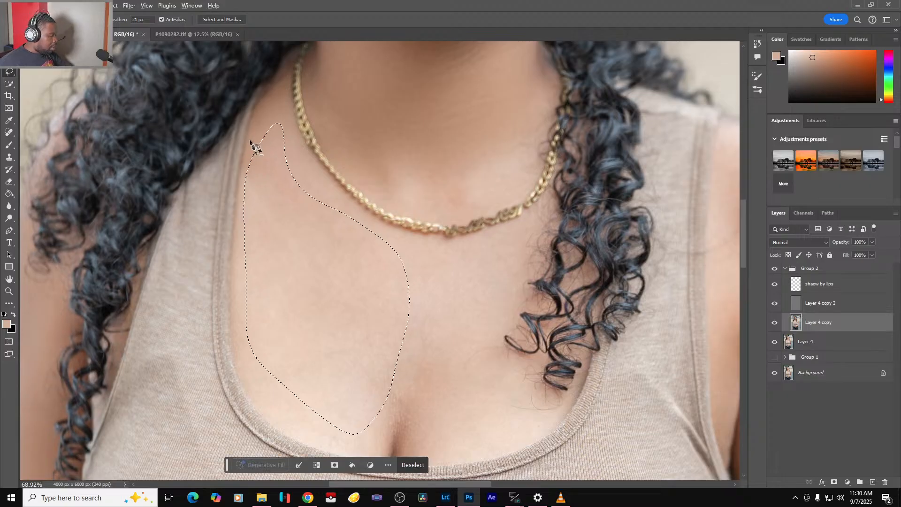
pyautogui.moveTo(256, 134)
pyautogui.mouseDown()
pyautogui.moveTo(254, 189)
pyautogui.moveTo(245, 204)
pyautogui.moveTo(237, 196)
pyautogui.moveTo(242, 166)
pyautogui.moveTo(258, 225)
pyautogui.moveTo(249, 193)
pyautogui.moveTo(249, 216)
pyautogui.mouseUp()
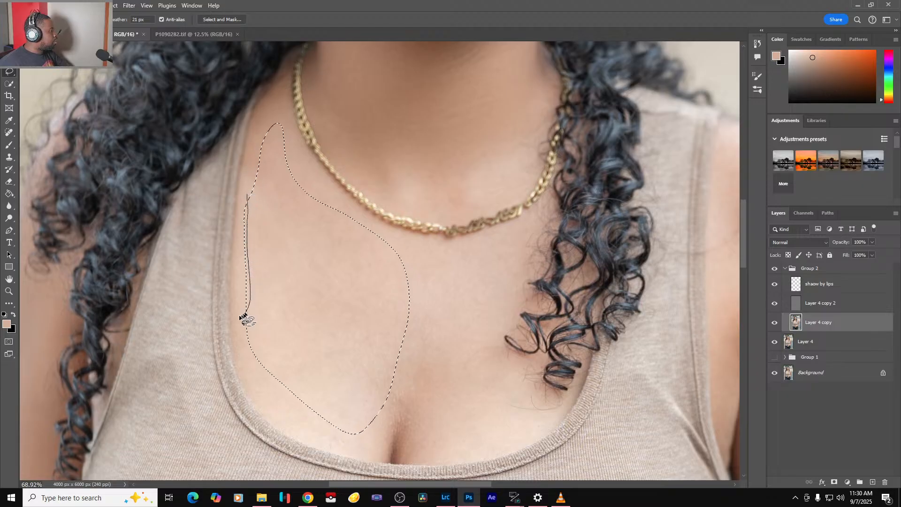
pyautogui.moveTo(239, 228); pyautogui.dragTo(241, 211)
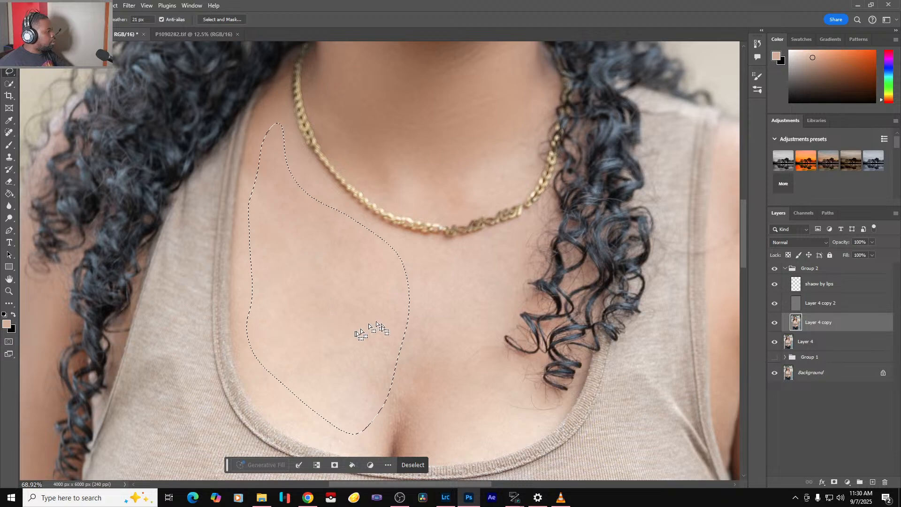
# - Apply a 35 px Gaussian Blur to the selected chest skin, comparing it with the unblurred preview, and deselect
pyautogui.moveTo(436, 397); pyautogui.dragTo(399, 372)
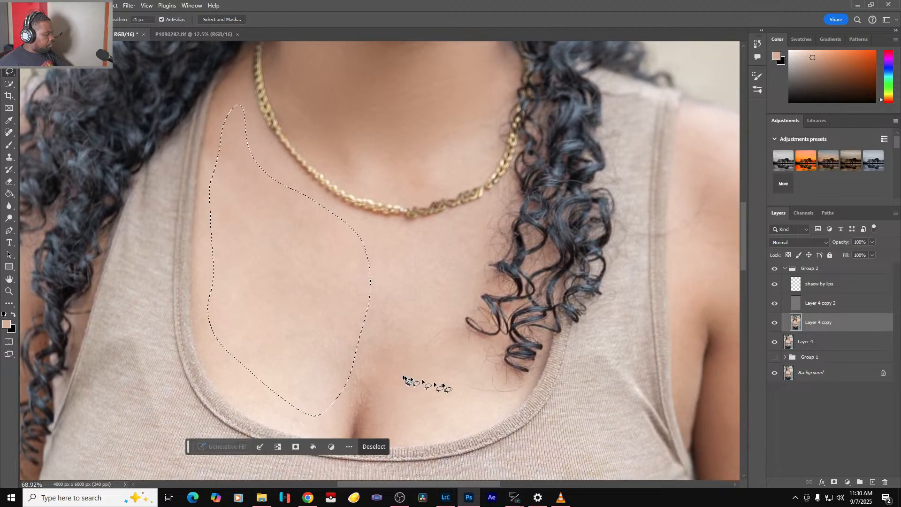
pyautogui.hotkey('ctrl', 'alt', 'f')
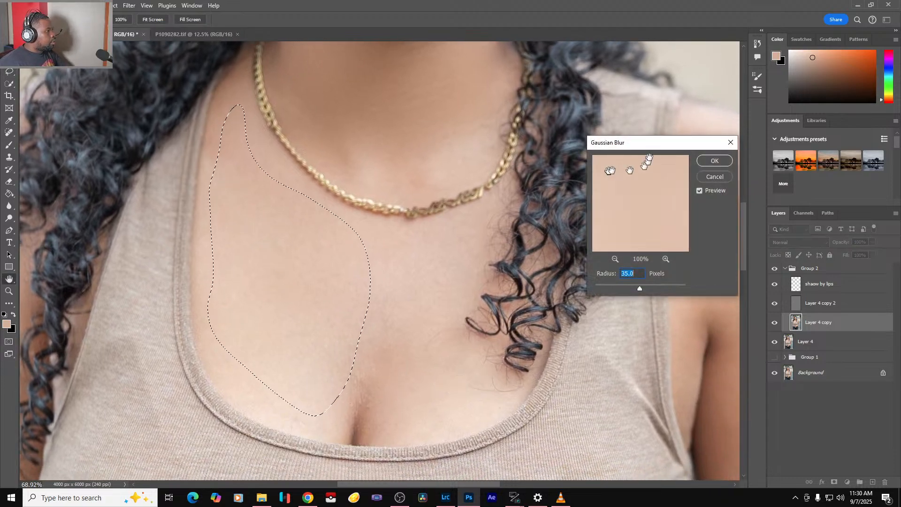
pyautogui.moveTo(657, 146); pyautogui.dragTo(577, 190)
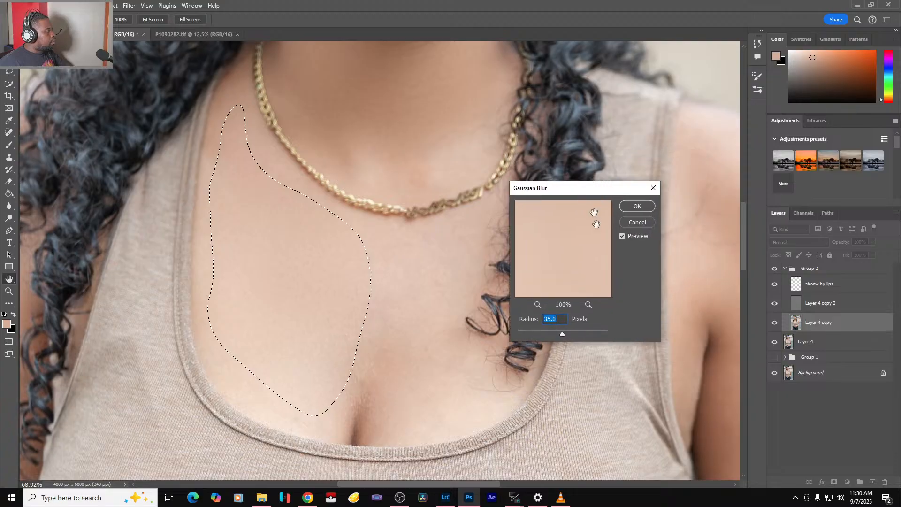
pyautogui.click(622, 236)
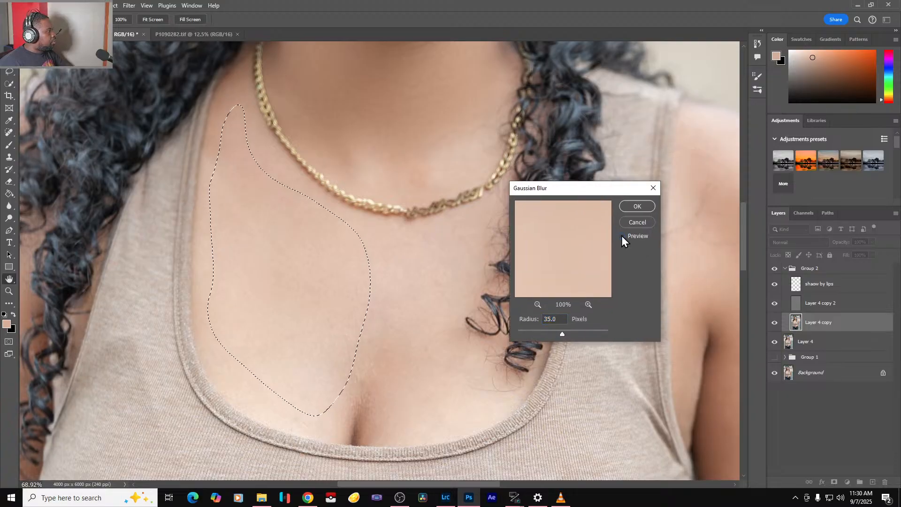
pyautogui.click(637, 206)
pyautogui.hotkey('ctrl', 'd')
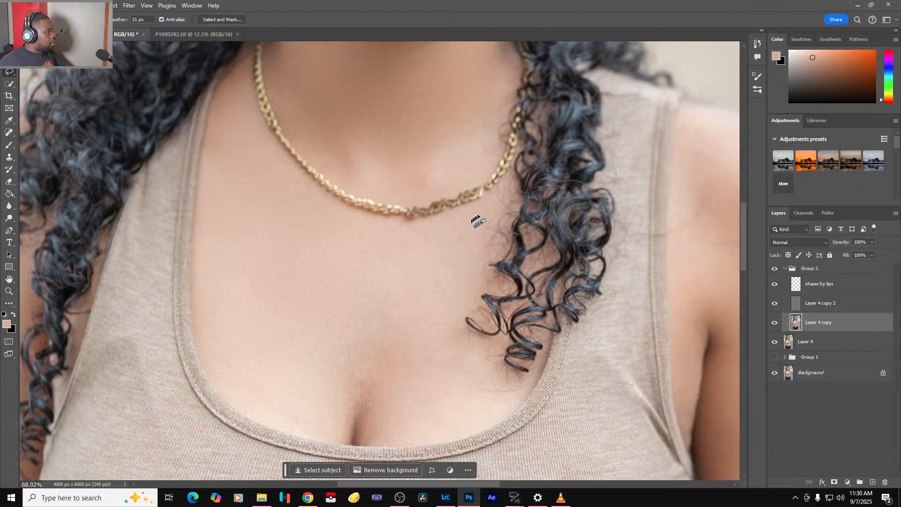
# - Lasso the chest skin below the necklace on the picture's right side, trim its lower edge, apply a 35 px Gaussian Blur, and deselect
pyautogui.moveTo(479, 213)
pyautogui.mouseDown()
pyautogui.moveTo(360, 277)
pyautogui.moveTo(338, 328)
pyautogui.mouseUp()
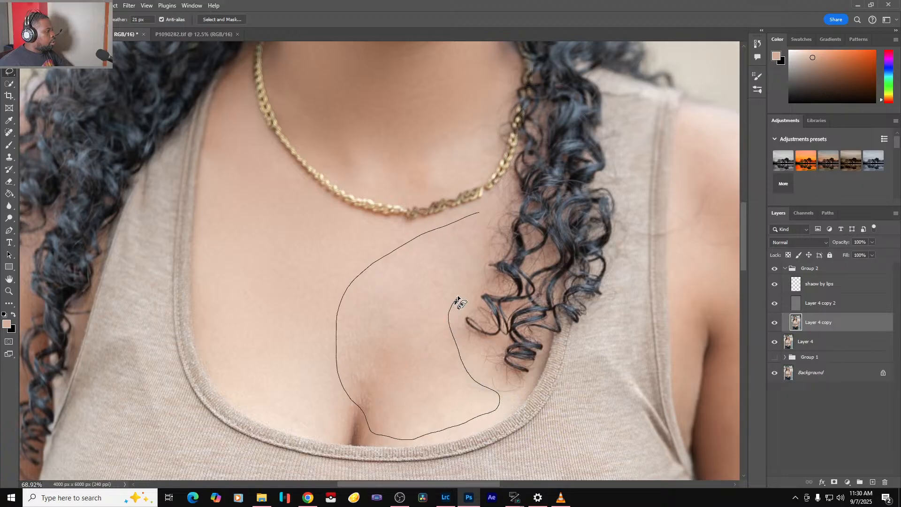
pyautogui.moveTo(477, 266); pyautogui.dragTo(489, 239)
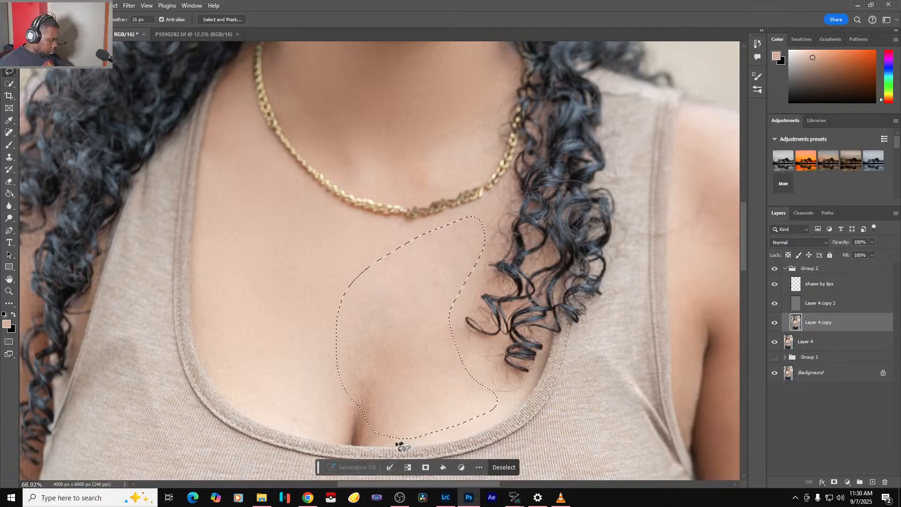
pyautogui.moveTo(389, 436)
pyautogui.mouseDown()
pyautogui.moveTo(380, 431)
pyautogui.moveTo(450, 437)
pyautogui.mouseUp()
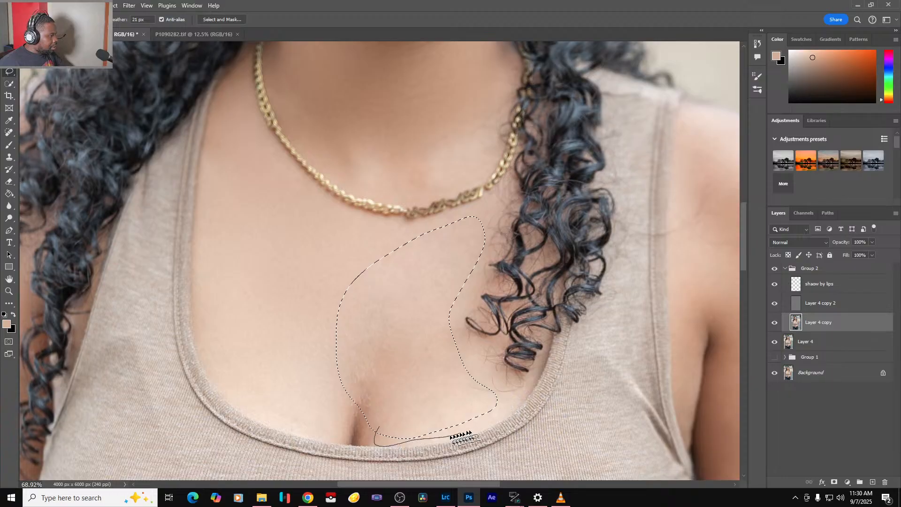
pyautogui.moveTo(505, 399)
pyautogui.mouseDown()
pyautogui.moveTo(413, 432)
pyautogui.moveTo(389, 430)
pyautogui.mouseUp()
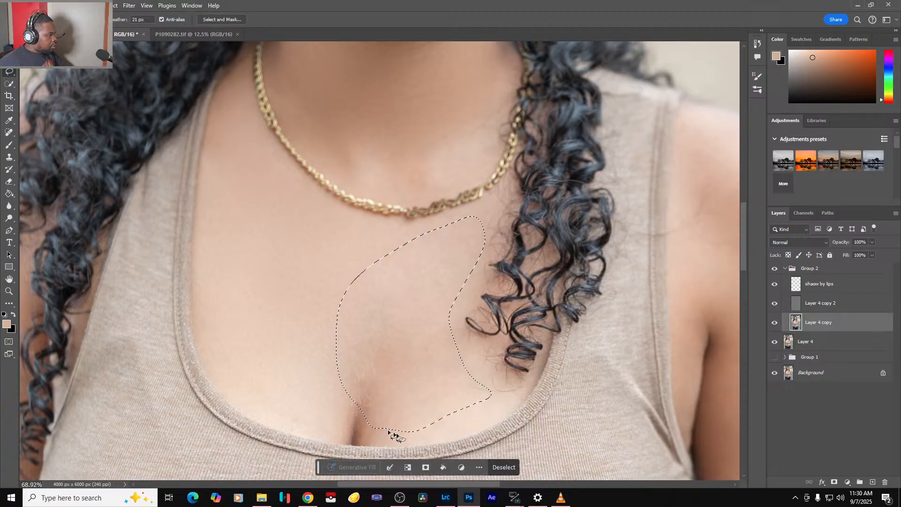
pyautogui.hotkey('ctrl', 'alt', 'f')
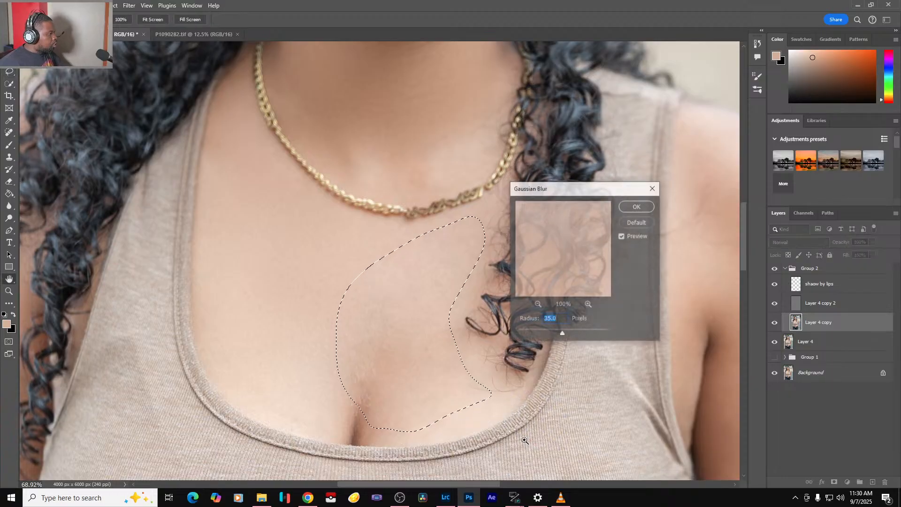
pyautogui.click(636, 207)
pyautogui.hotkey('ctrl', 'd')
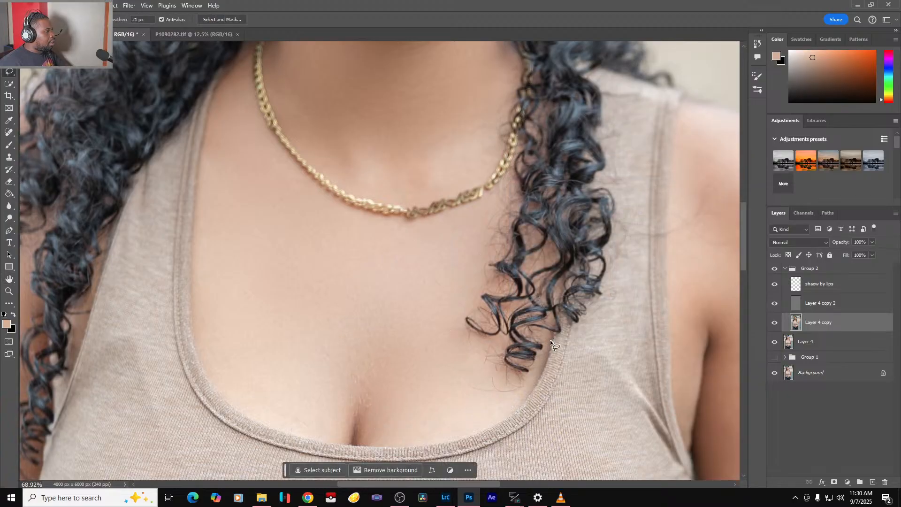
# - Lasso the creased front of the pants on the picture's left thigh, apply a 35 px Gaussian Blur, and deselect
pyautogui.hotkey('ctrl', '0')
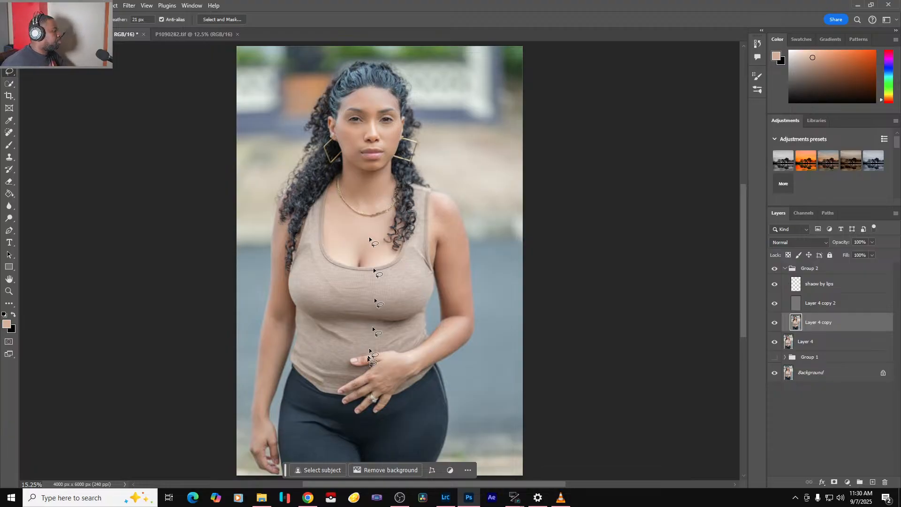
pyautogui.scroll(5, 387, 420)
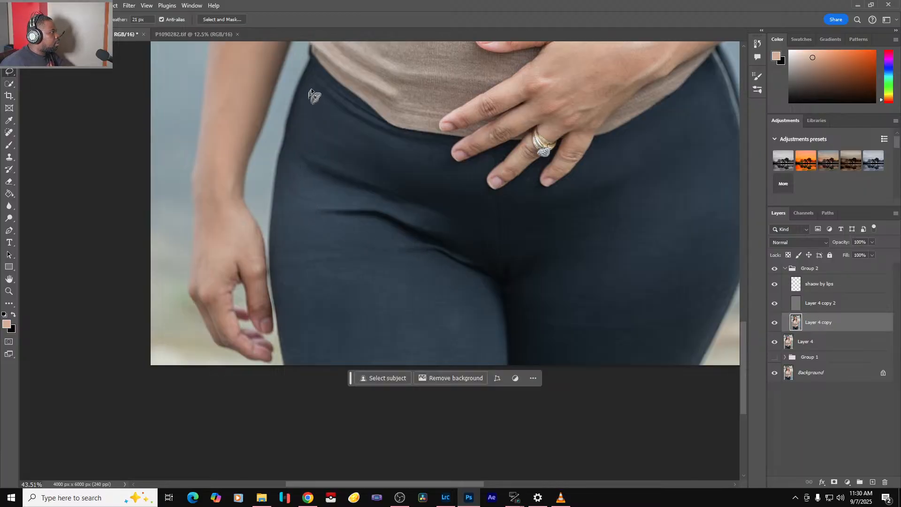
pyautogui.moveTo(311, 88)
pyautogui.mouseDown()
pyautogui.moveTo(295, 176)
pyautogui.moveTo(296, 307)
pyautogui.mouseUp()
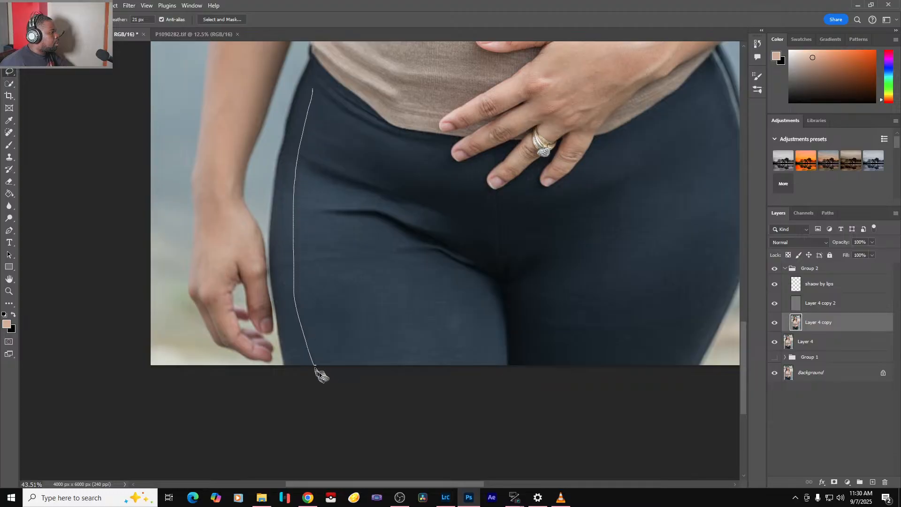
pyautogui.moveTo(315, 368)
pyautogui.mouseDown()
pyautogui.moveTo(380, 380)
pyautogui.moveTo(491, 366)
pyautogui.mouseUp()
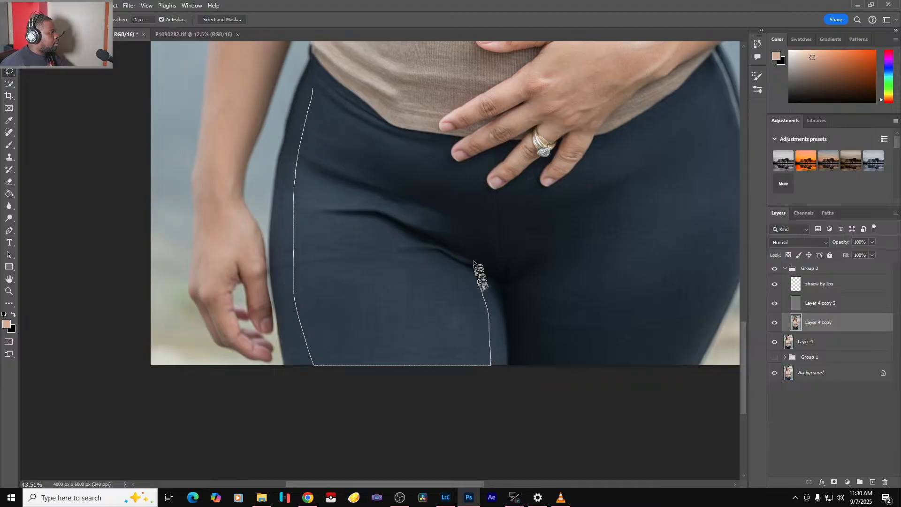
pyautogui.moveTo(475, 263)
pyautogui.mouseDown()
pyautogui.moveTo(432, 181)
pyautogui.moveTo(319, 95)
pyautogui.mouseUp()
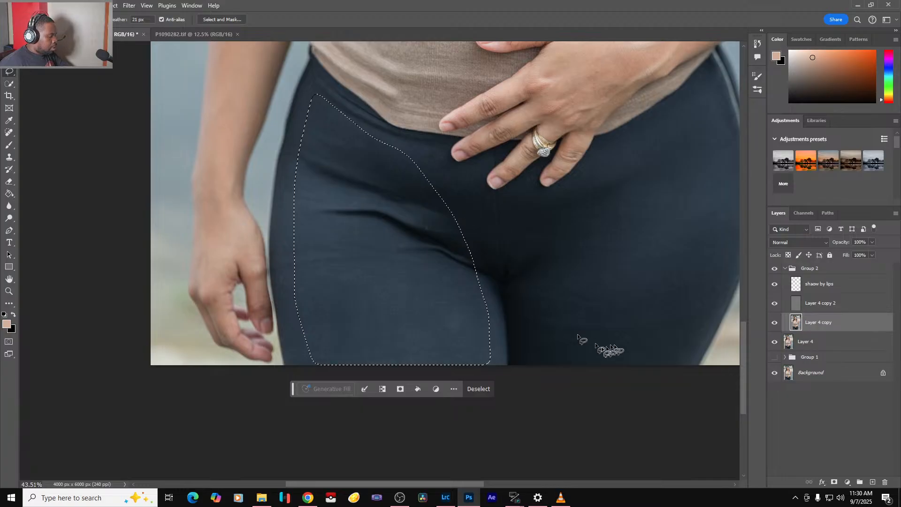
pyautogui.hotkey('ctrl', 'alt', 'f')
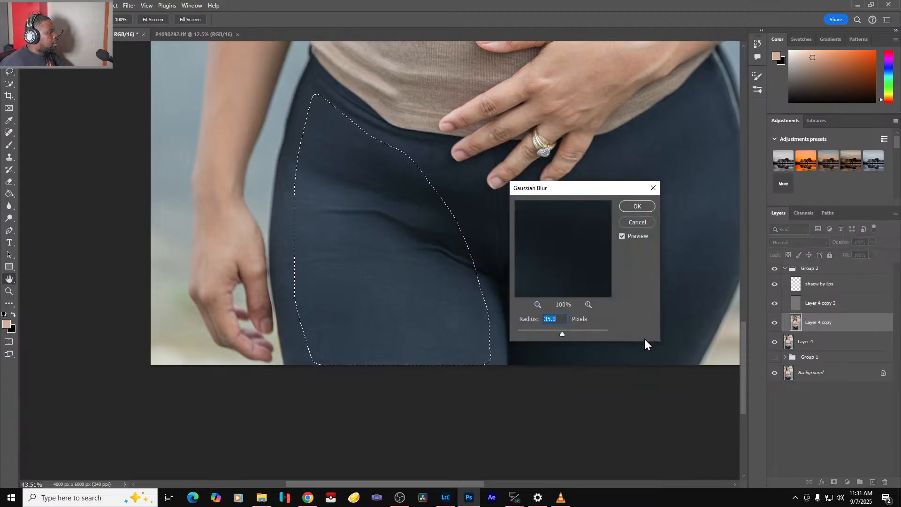
pyautogui.click(637, 206)
pyautogui.hotkey('ctrl', 'd')
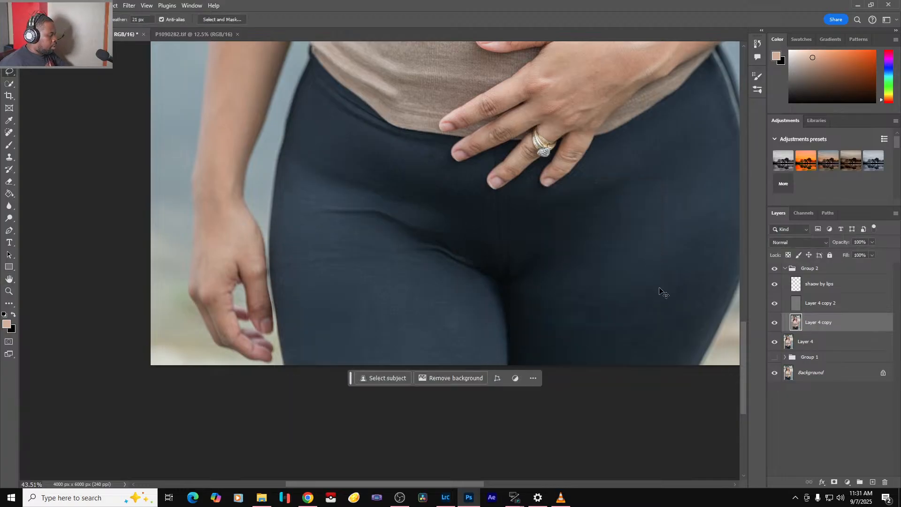
# - Lasso the pants on the picture's right thigh, extend the selection toward the hip's outer edge, apply the Gaussian Blur, and deselect
pyautogui.hotkey('ctrl', '0')
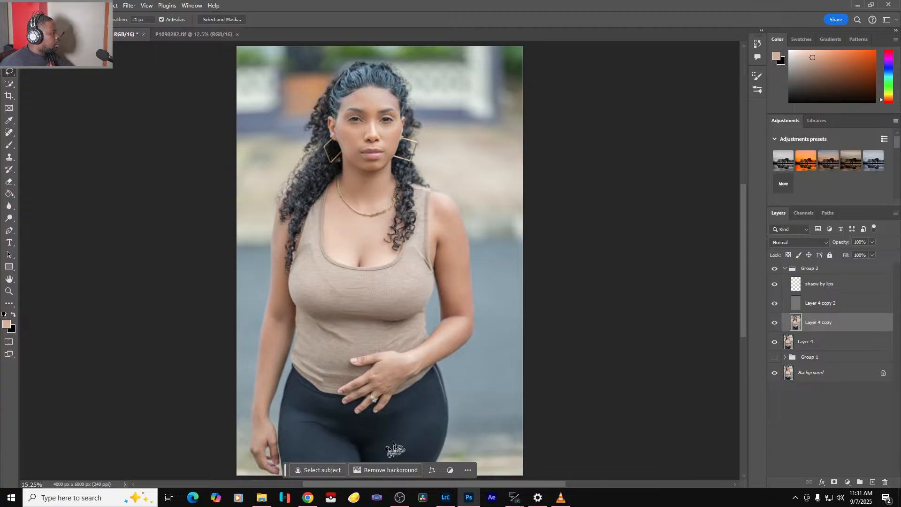
pyautogui.scroll(6, 418, 433)
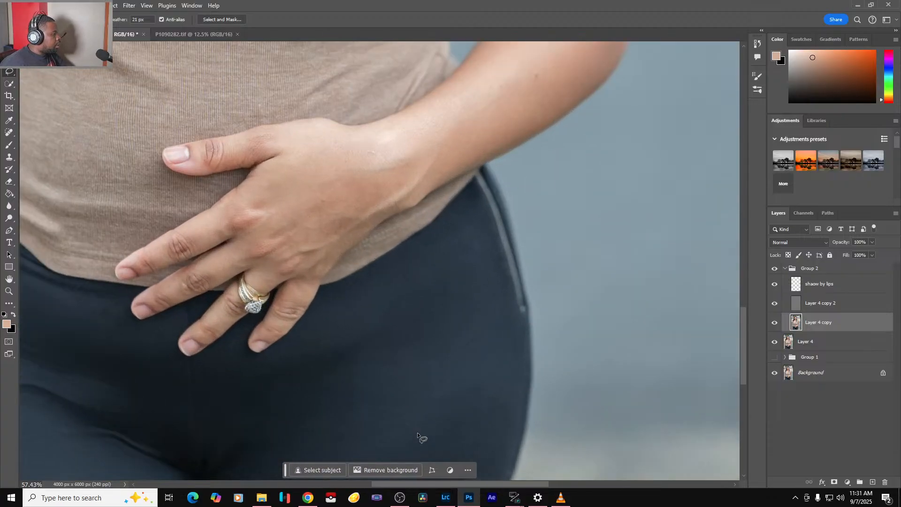
pyautogui.moveTo(389, 393)
pyautogui.mouseDown()
pyautogui.moveTo(509, 197)
pyautogui.moveTo(503, 215)
pyautogui.mouseUp()
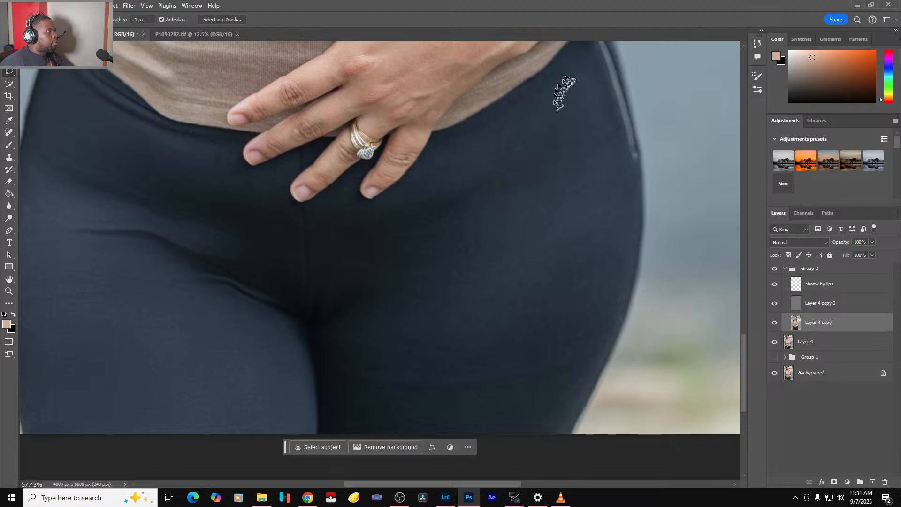
pyautogui.moveTo(570, 71)
pyautogui.mouseDown()
pyautogui.moveTo(447, 153)
pyautogui.moveTo(388, 211)
pyautogui.moveTo(352, 262)
pyautogui.moveTo(329, 366)
pyautogui.mouseUp()
pyautogui.moveTo(329, 433)
pyautogui.mouseDown()
pyautogui.moveTo(496, 451)
pyautogui.moveTo(548, 437)
pyautogui.moveTo(599, 334)
pyautogui.moveTo(608, 179)
pyautogui.moveTo(586, 87)
pyautogui.moveTo(569, 75)
pyautogui.mouseUp()
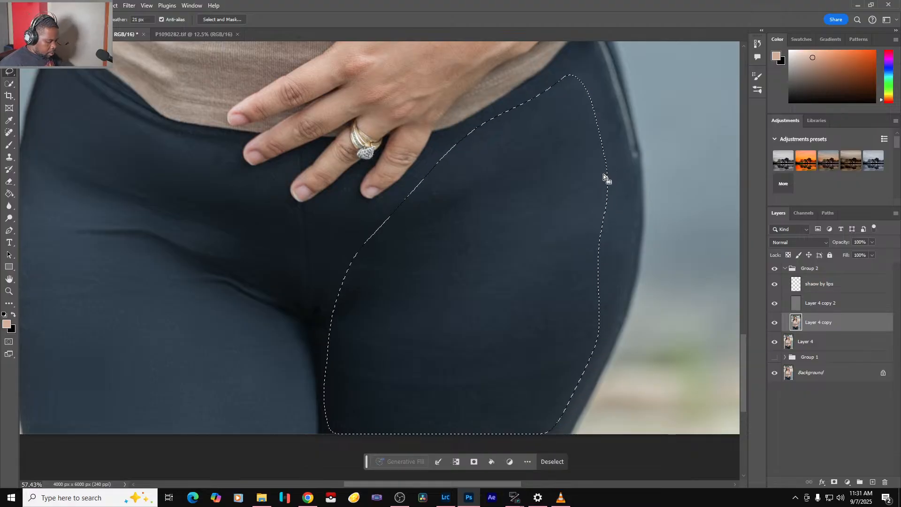
pyautogui.moveTo(604, 162)
pyautogui.mouseDown()
pyautogui.moveTo(624, 194)
pyautogui.moveTo(614, 282)
pyautogui.moveTo(587, 335)
pyautogui.mouseUp()
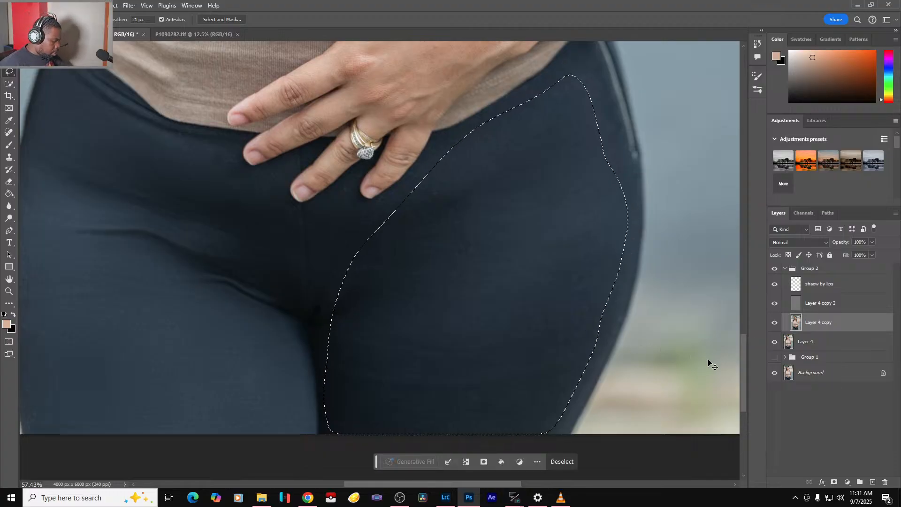
pyautogui.hotkey('ctrl', 'alt', 'f')
pyautogui.click(643, 211)
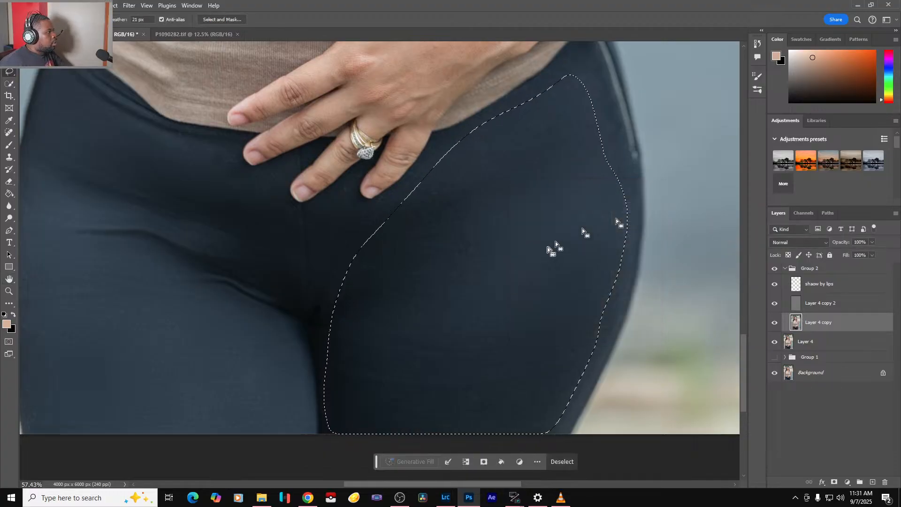
pyautogui.hotkey('ctrl', 'd')
# - Lasso the wrinkled tank-top fabric below the bust on the picture's left side, apply a 35 px Gaussian Blur, and deselect
pyautogui.hotkey('ctrl', '0')
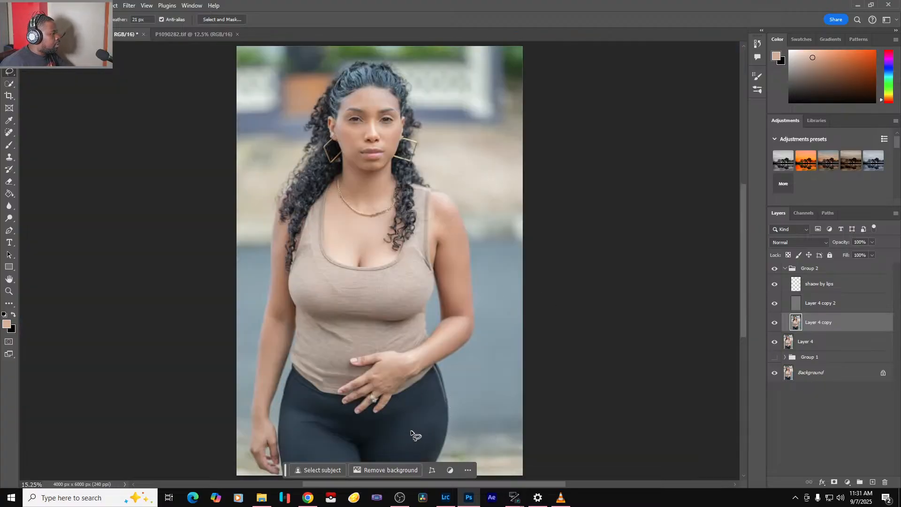
pyautogui.scroll(5, 324, 351)
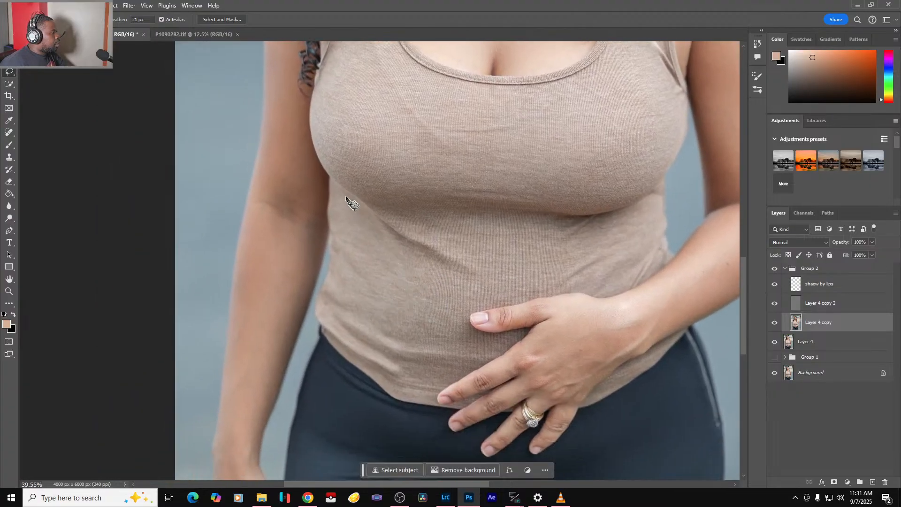
pyautogui.moveTo(346, 197); pyautogui.dragTo(499, 227)
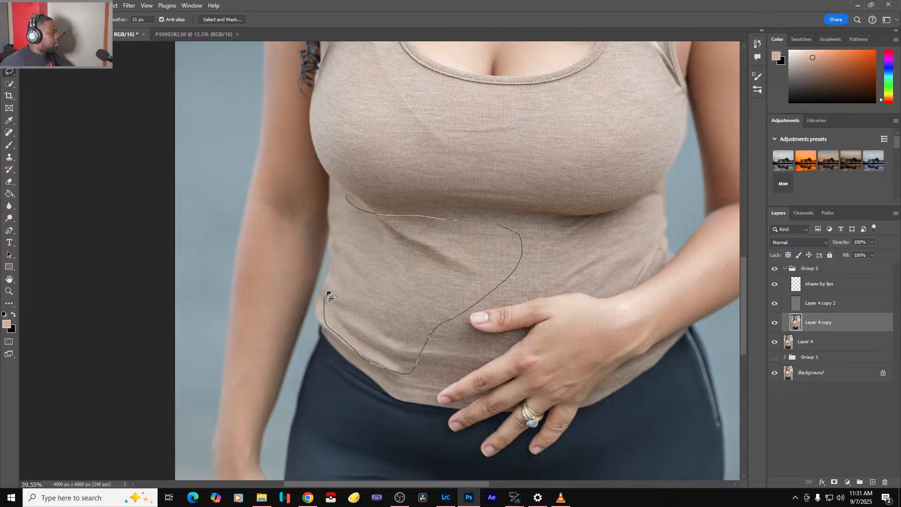
pyautogui.moveTo(329, 295); pyautogui.dragTo(329, 294)
pyautogui.hotkey('ctrl', 'alt', 'f')
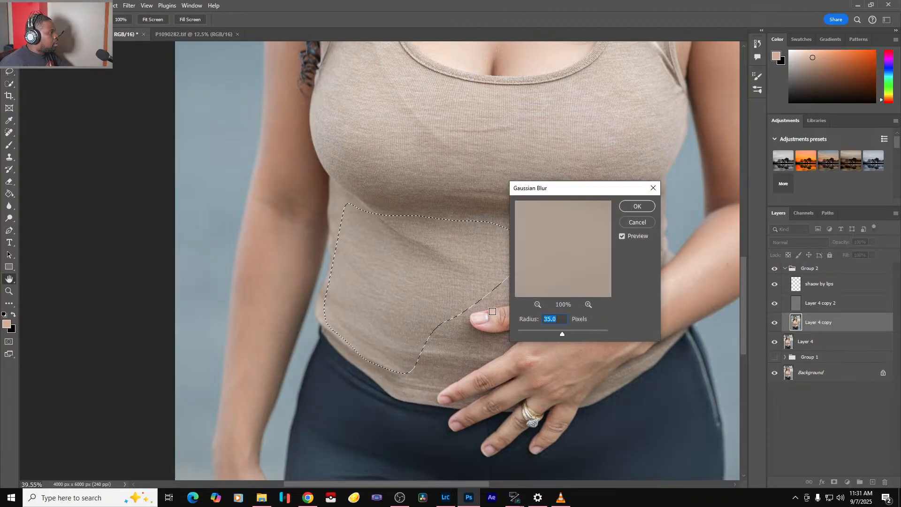
pyautogui.click(628, 206)
pyautogui.hotkey('ctrl', 'd')
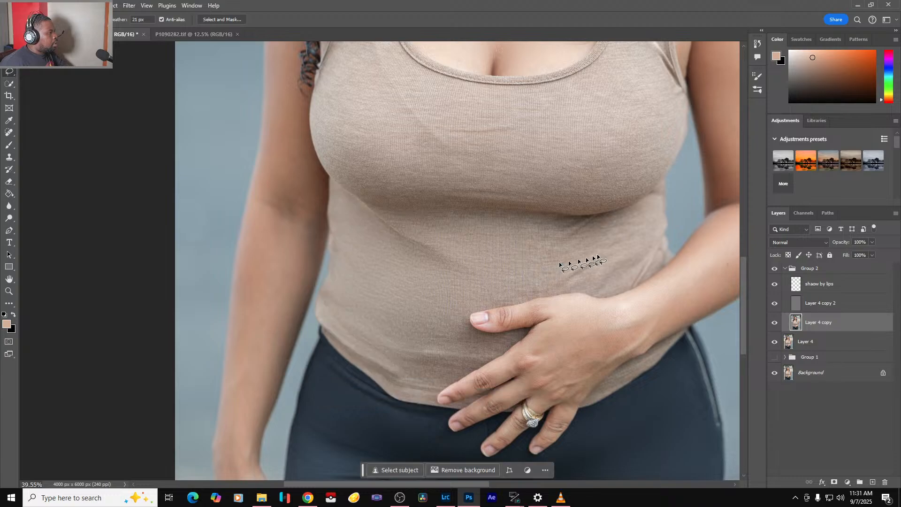
# - Lasso the tank-top folds above the forearm on the picture's right side, apply a 35 px Gaussian Blur, and deselect
pyautogui.moveTo(643, 214)
pyautogui.mouseDown()
pyautogui.moveTo(566, 226)
pyautogui.moveTo(554, 243)
pyautogui.moveTo(560, 273)
pyautogui.moveTo(615, 288)
pyautogui.moveTo(638, 281)
pyautogui.moveTo(656, 241)
pyautogui.mouseUp()
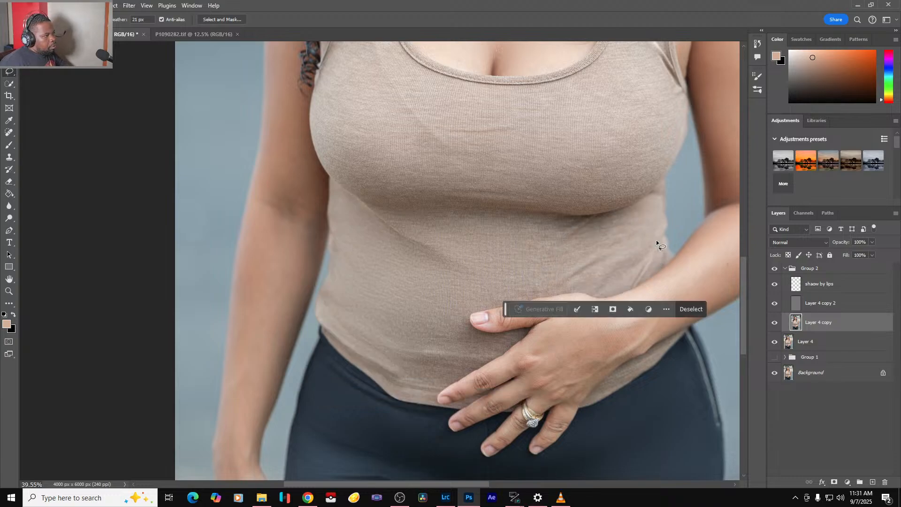
pyautogui.hotkey('ctrl', 'alt', 'f')
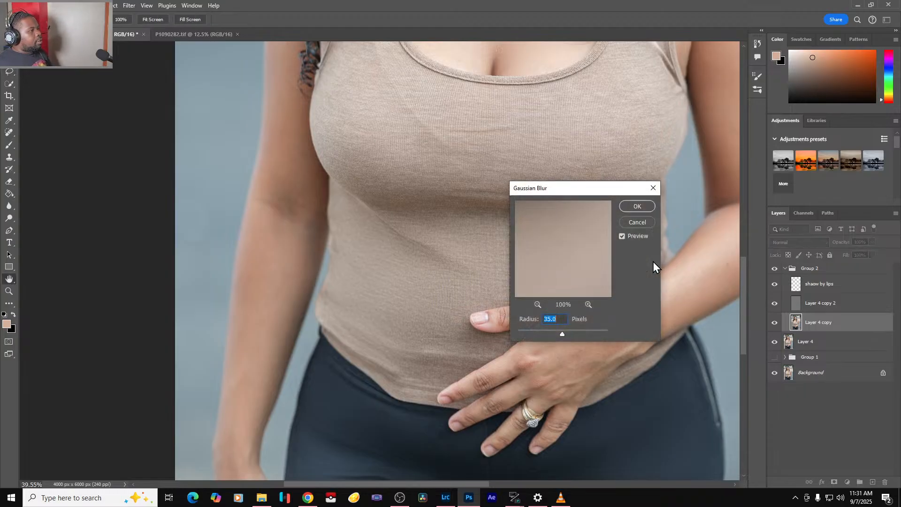
pyautogui.click(636, 207)
pyautogui.hotkey('ctrl', 'd')
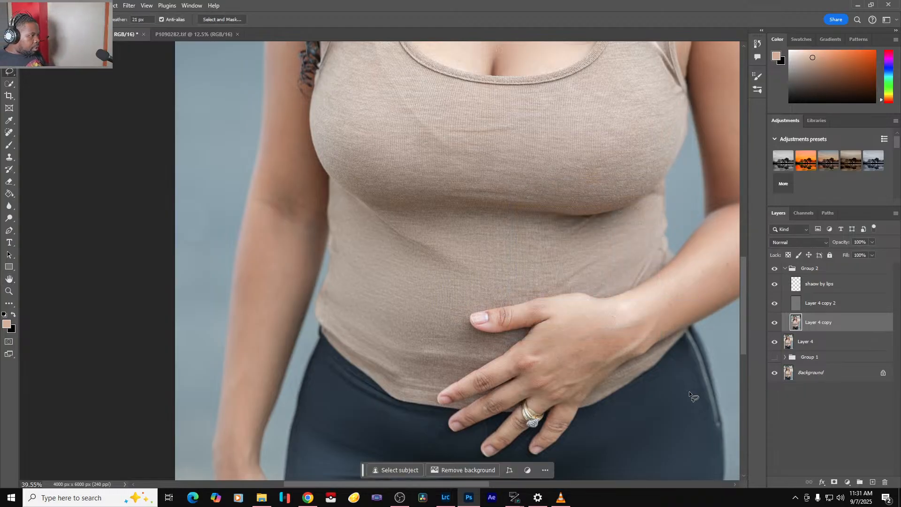
# - Compare the whole portrait with Group 2 hidden and shown
pyautogui.hotkey('ctrl', '0')
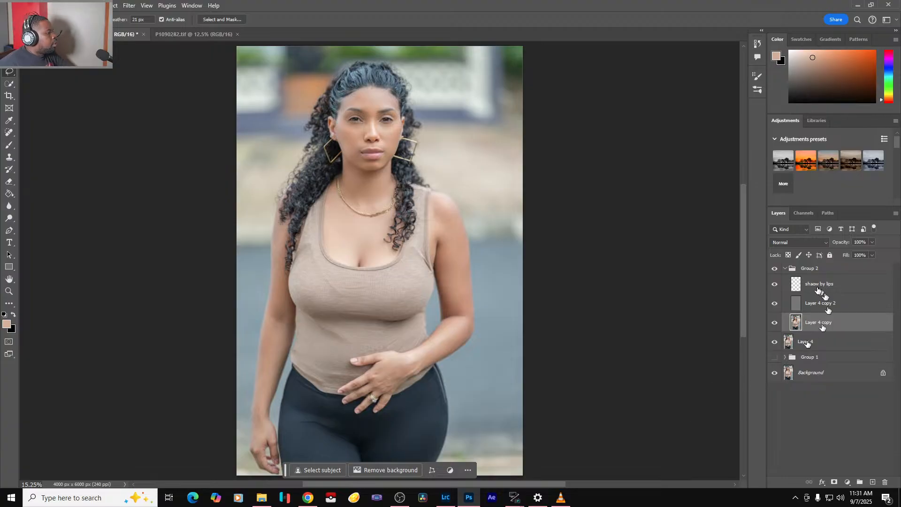
pyautogui.click(775, 270)
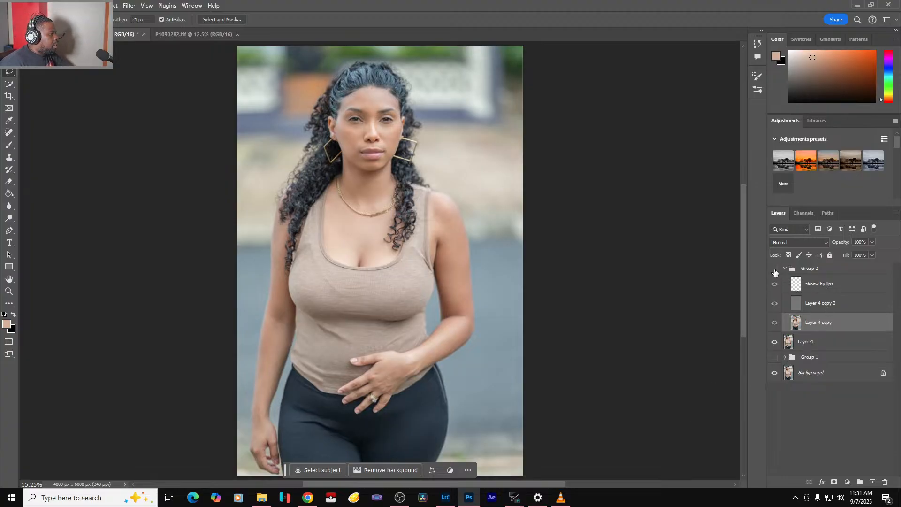
pyautogui.click(775, 271)
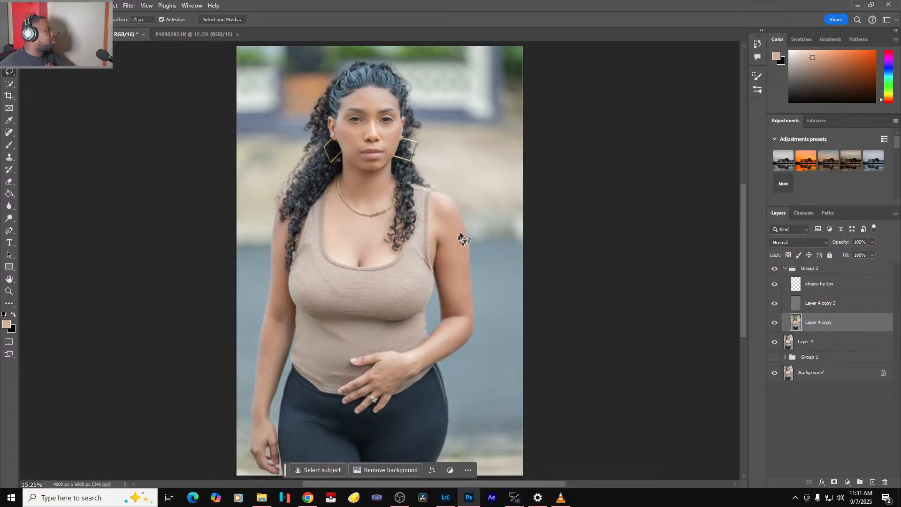
# - Lasso the shoulder and upper-arm skin on the picture's right side, apply a 35 px Gaussian Blur, and deselect
pyautogui.scroll(5, 445, 227)
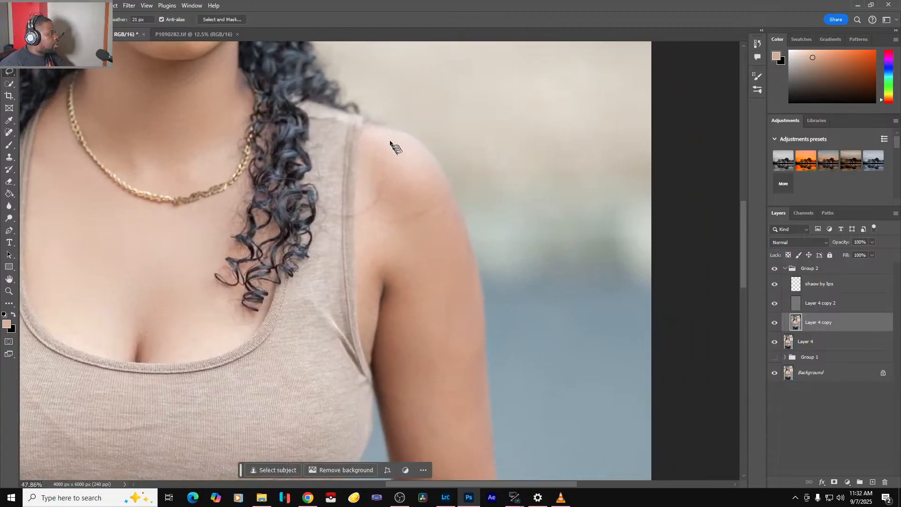
pyautogui.moveTo(382, 137)
pyautogui.mouseDown()
pyautogui.moveTo(370, 148)
pyautogui.moveTo(362, 202)
pyautogui.moveTo(386, 254)
pyautogui.moveTo(431, 288)
pyautogui.moveTo(456, 227)
pyautogui.moveTo(434, 187)
pyautogui.mouseUp()
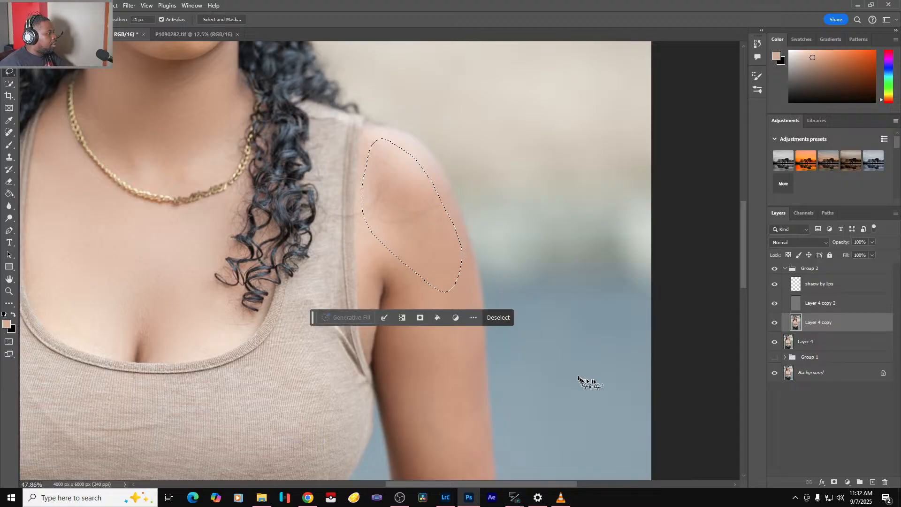
pyautogui.hotkey('ctrl', 'alt', 'f')
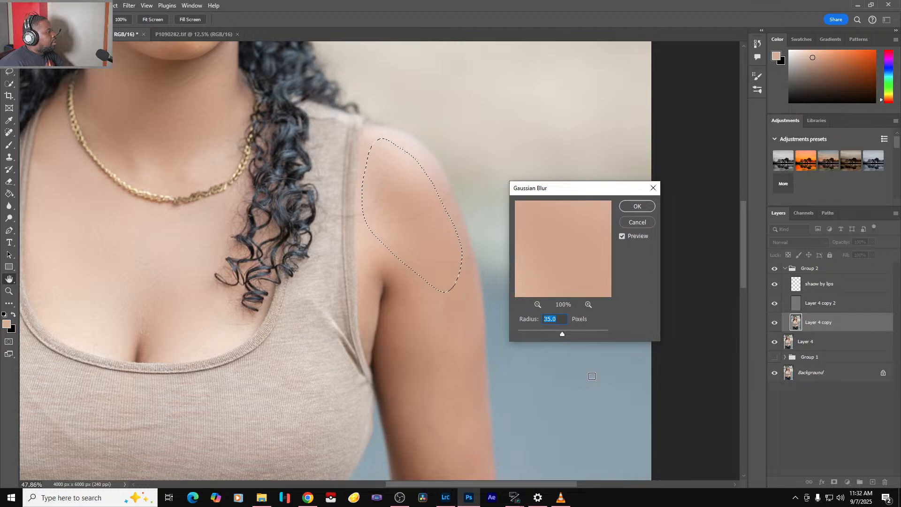
pyautogui.click(636, 207)
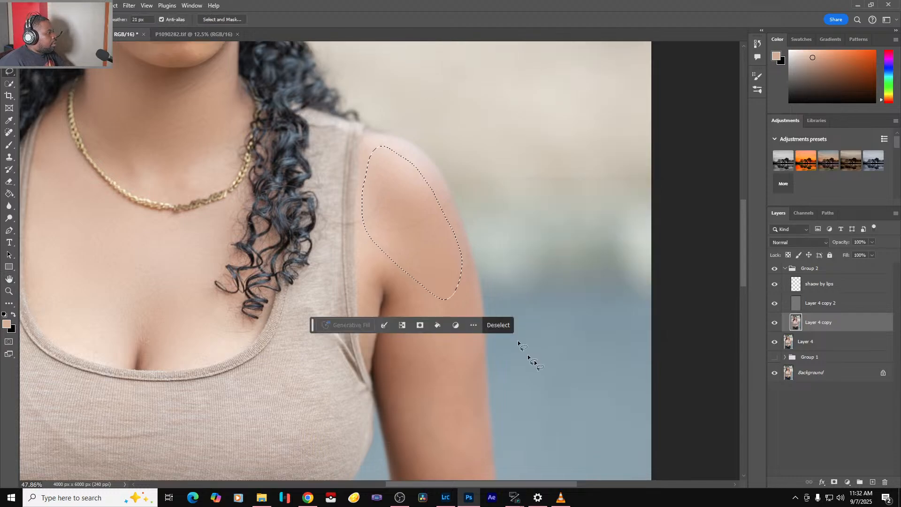
pyautogui.hotkey('ctrl', 'd')
pyautogui.moveTo(564, 397)
pyautogui.mouseDown()
pyautogui.moveTo(427, 205)
pyautogui.moveTo(525, 223)
pyautogui.mouseUp()
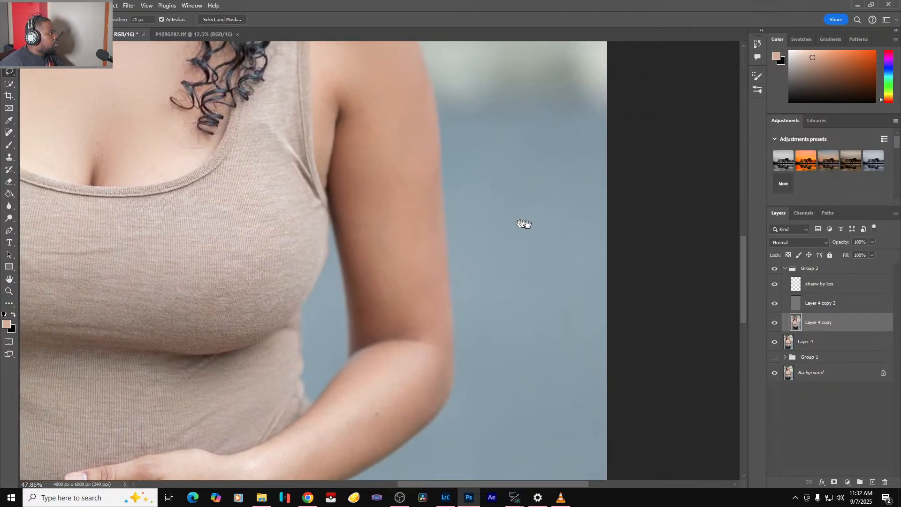
# - Lasso the upper-arm skin from below the shoulder to above the elbow on the picture's right side and apply a 35 px Gaussian Blur
pyautogui.moveTo(403, 73)
pyautogui.mouseDown()
pyautogui.moveTo(370, 86)
pyautogui.moveTo(347, 127)
pyautogui.moveTo(340, 212)
pyautogui.moveTo(365, 311)
pyautogui.moveTo(415, 319)
pyautogui.moveTo(431, 311)
pyautogui.moveTo(436, 277)
pyautogui.mouseUp()
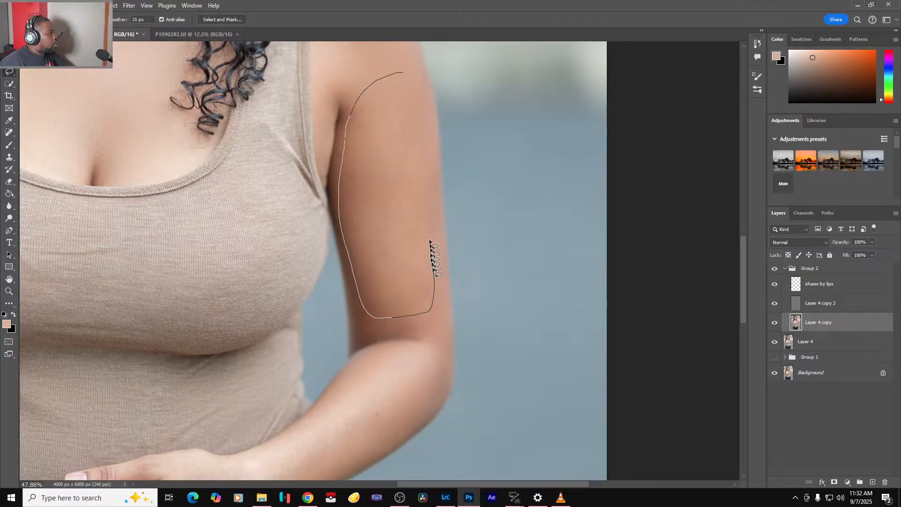
pyautogui.moveTo(430, 242); pyautogui.dragTo(406, 81)
pyautogui.hotkey('ctrl', 'alt', 'f')
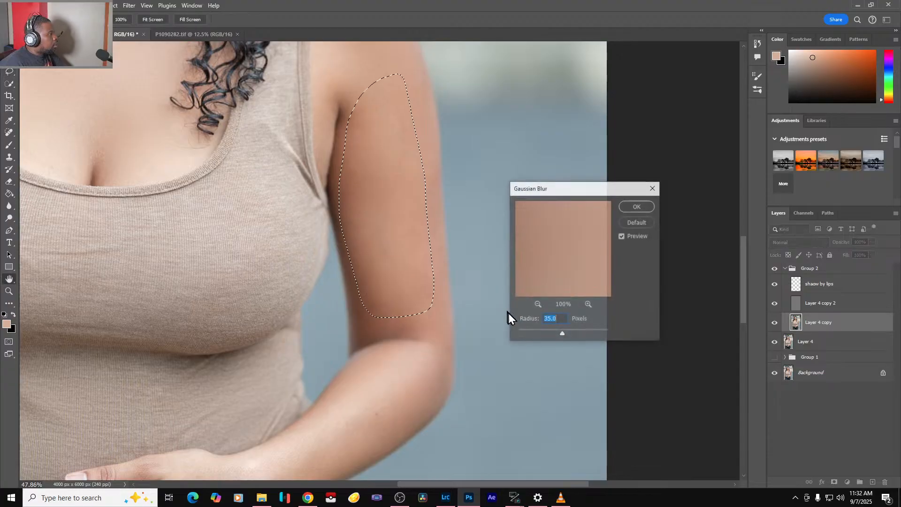
pyautogui.press('Return')
# - Lasso the forearm skin from elbow to wrist on the picture's right side plus a small central spot, apply a 35 px Gaussian Blur, and deselect
pyautogui.moveTo(488, 403)
pyautogui.mouseDown()
pyautogui.moveTo(577, 257)
pyautogui.moveTo(630, 225)
pyautogui.mouseUp()
pyautogui.moveTo(518, 178)
pyautogui.mouseDown()
pyautogui.moveTo(462, 251)
pyautogui.moveTo(356, 287)
pyautogui.mouseUp()
pyautogui.moveTo(373, 324)
pyautogui.mouseDown()
pyautogui.moveTo(411, 332)
pyautogui.moveTo(437, 321)
pyautogui.moveTo(567, 215)
pyautogui.moveTo(554, 181)
pyautogui.mouseUp()
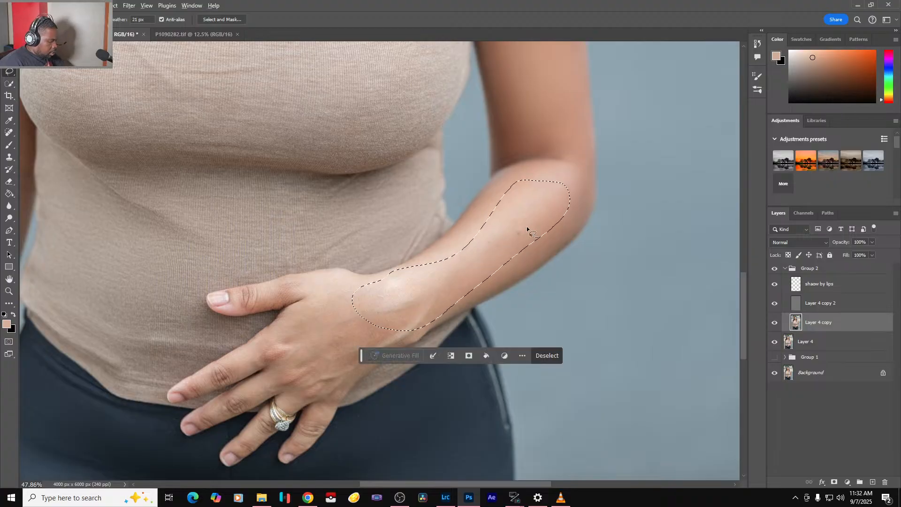
pyautogui.moveTo(527, 226)
pyautogui.mouseDown()
pyautogui.moveTo(511, 228)
pyautogui.moveTo(529, 235)
pyautogui.mouseUp()
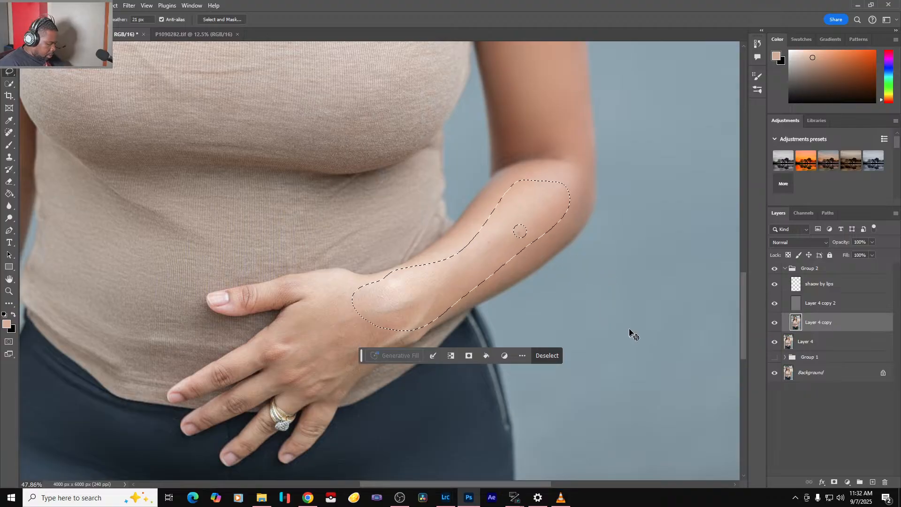
pyautogui.hotkey('ctrl', 'alt', 'f')
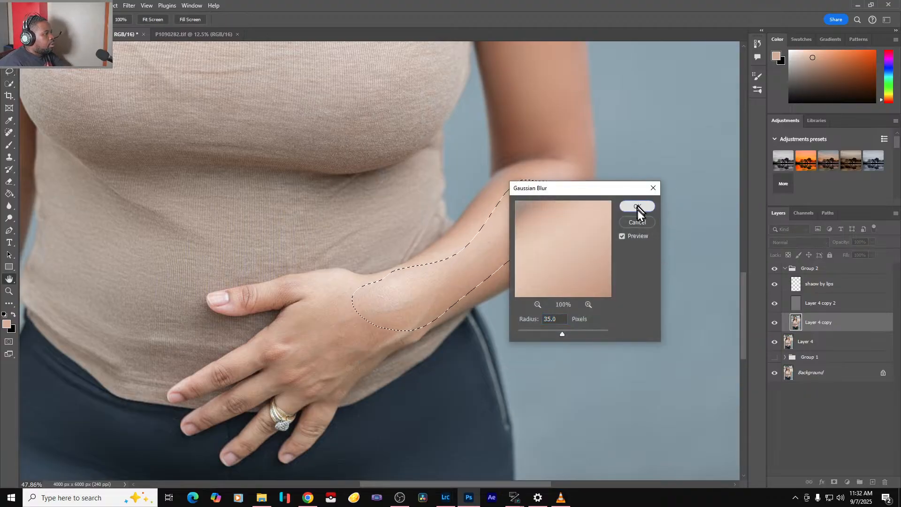
pyautogui.click(638, 208)
pyautogui.hotkey('ctrl', 'd')
# - Lasso the back of the hand resting on the stomach, apply a 35 px Gaussian Blur, and deselect
pyautogui.moveTo(355, 336); pyautogui.dragTo(453, 277)
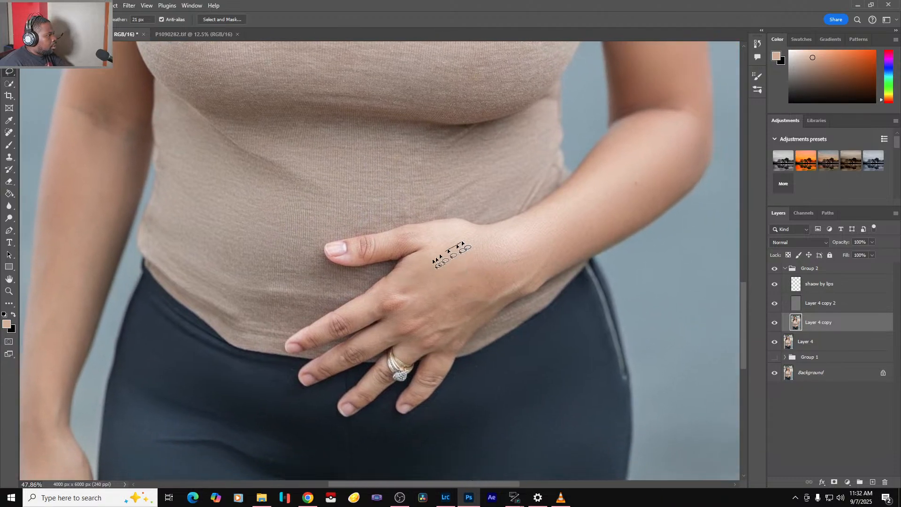
pyautogui.moveTo(461, 242)
pyautogui.mouseDown()
pyautogui.moveTo(411, 284)
pyautogui.moveTo(418, 308)
pyautogui.moveTo(453, 340)
pyautogui.moveTo(465, 339)
pyautogui.moveTo(511, 299)
pyautogui.mouseUp()
pyautogui.moveTo(545, 266)
pyautogui.mouseDown()
pyautogui.moveTo(463, 271)
pyautogui.moveTo(460, 245)
pyautogui.mouseUp()
pyautogui.hotkey('ctrl', 'alt', 'f')
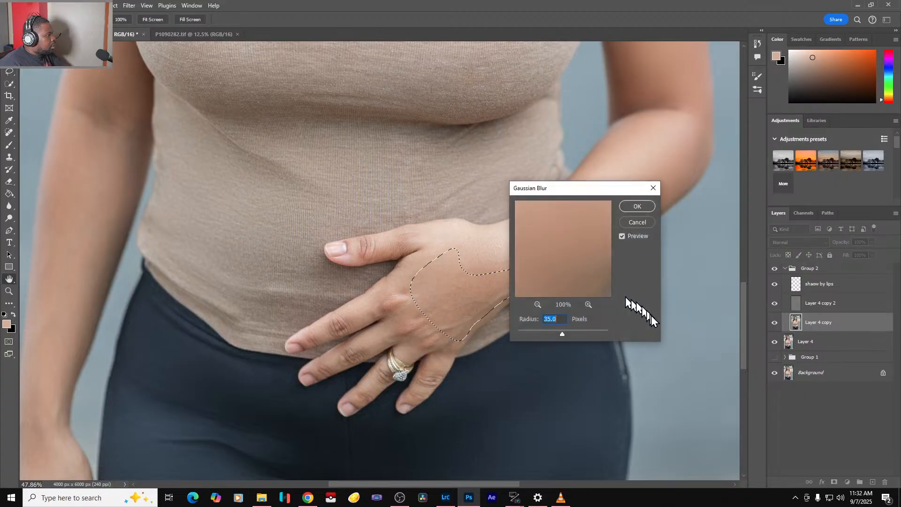
pyautogui.click(628, 207)
pyautogui.hotkey('ctrl', 'd')
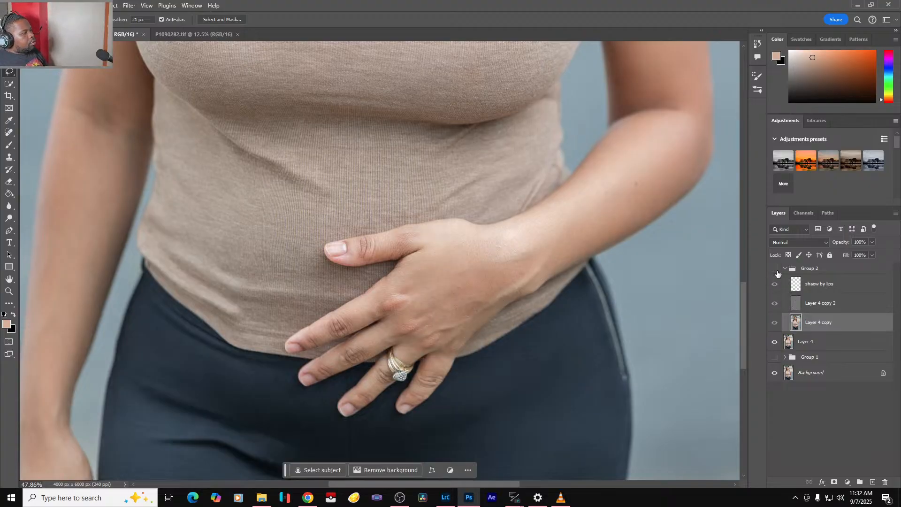
# - Lasso a long strip of upper-arm skin down to the elbow on the picture's left side, apply a 35 px Gaussian Blur, and deselect
pyautogui.hotkey('ctrl', '0')
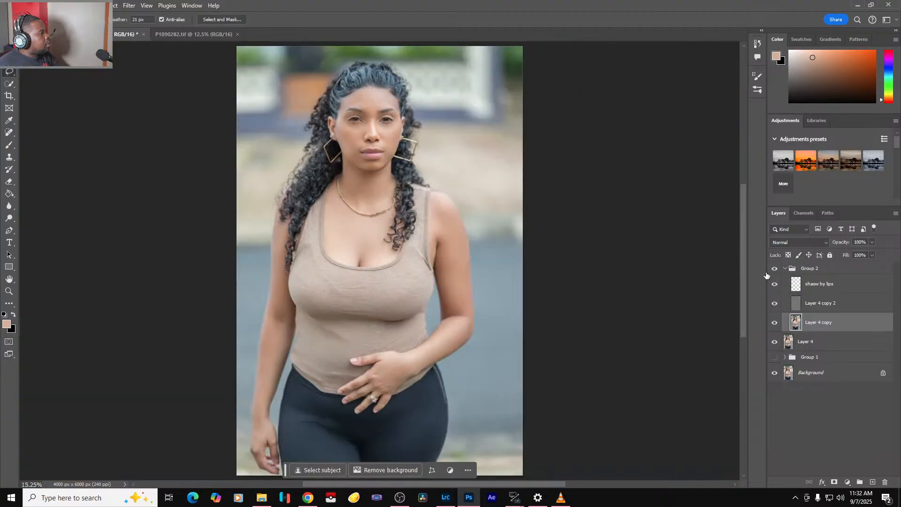
pyautogui.scroll(6, 265, 432)
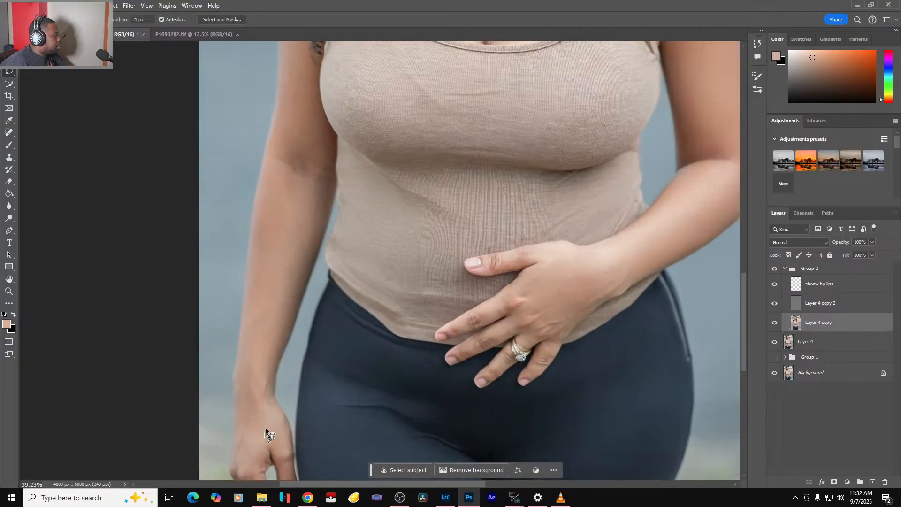
pyautogui.moveTo(336, 210); pyautogui.dragTo(448, 452)
pyautogui.moveTo(500, 273); pyautogui.dragTo(489, 378)
pyautogui.moveTo(405, 97)
pyautogui.mouseDown()
pyautogui.moveTo(425, 105)
pyautogui.moveTo(422, 266)
pyautogui.moveTo(460, 375)
pyautogui.moveTo(462, 407)
pyautogui.moveTo(445, 422)
pyautogui.moveTo(413, 412)
pyautogui.moveTo(395, 379)
pyautogui.moveTo(401, 237)
pyautogui.mouseUp()
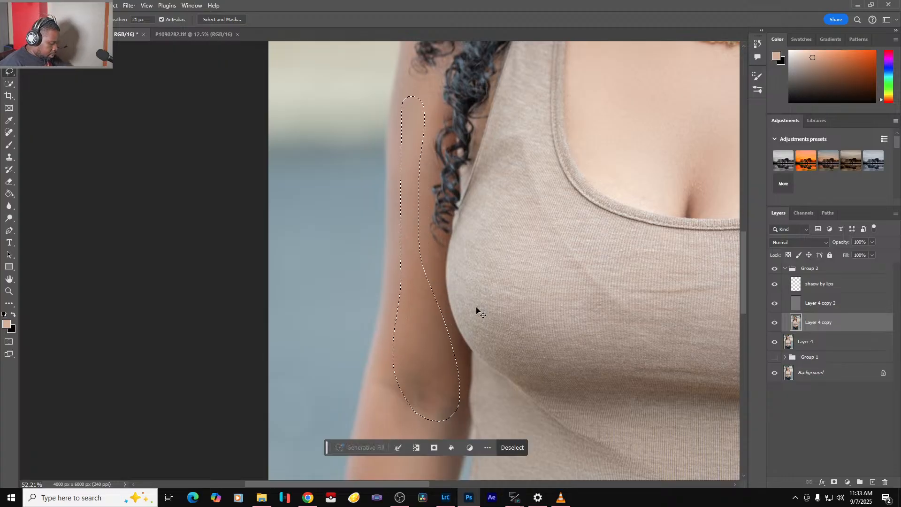
pyautogui.hotkey('ctrl', 'alt', 'f')
pyautogui.press('Return')
pyautogui.moveTo(517, 386); pyautogui.dragTo(540, 93)
pyautogui.hotkey('ctrl', 'd')
# - Lasso the forearm skin between elbow and wrist on the picture's left side, apply a 35 px Gaussian Blur, and deselect
pyautogui.moveTo(400, 103)
pyautogui.mouseDown()
pyautogui.moveTo(460, 137)
pyautogui.moveTo(471, 197)
pyautogui.moveTo(427, 342)
pyautogui.moveTo(396, 402)
pyautogui.moveTo(369, 389)
pyautogui.moveTo(366, 335)
pyautogui.mouseUp()
pyautogui.moveTo(378, 292); pyautogui.dragTo(399, 122)
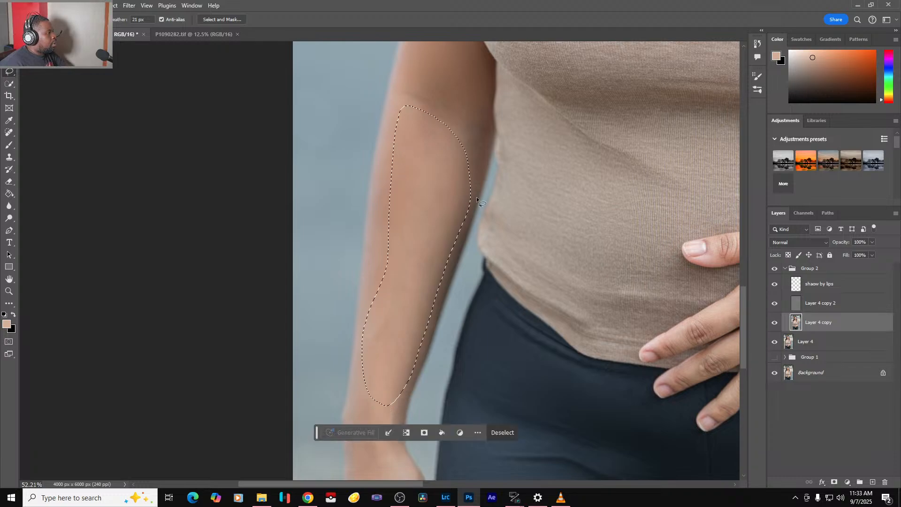
pyautogui.hotkey('ctrl', 'alt', 'f')
pyautogui.press('Return')
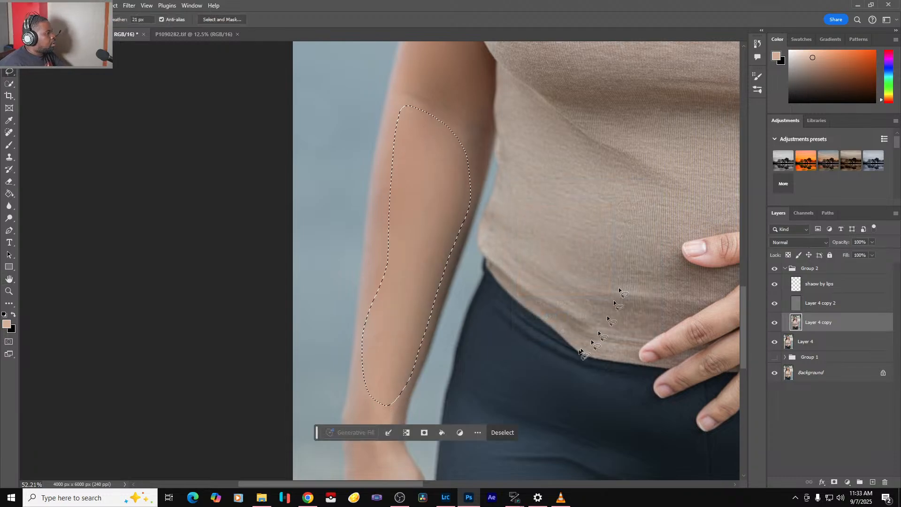
pyautogui.moveTo(554, 348); pyautogui.dragTo(552, 136)
pyautogui.hotkey('ctrl', 'd')
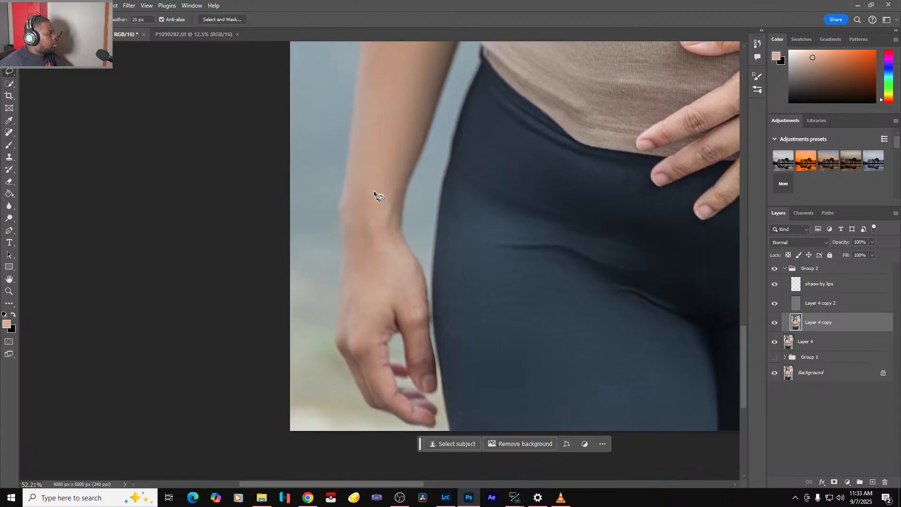
# - Lasso the wrist and back of the hanging hand on the picture's left side, apply a 35 px Gaussian Blur, and deselect
pyautogui.moveTo(385, 197)
pyautogui.mouseDown()
pyautogui.moveTo(354, 205)
pyautogui.moveTo(353, 300)
pyautogui.mouseUp()
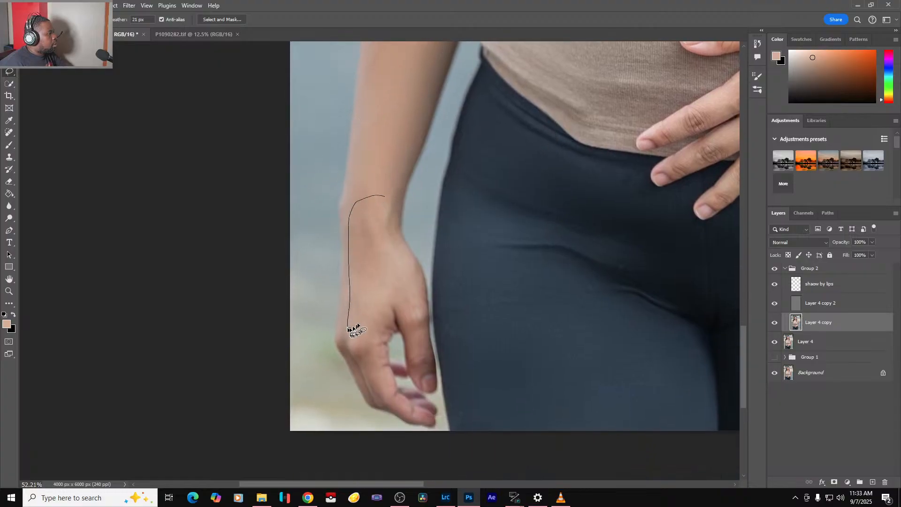
pyautogui.moveTo(353, 331); pyautogui.dragTo(398, 301)
pyautogui.moveTo(395, 218); pyautogui.dragTo(397, 210)
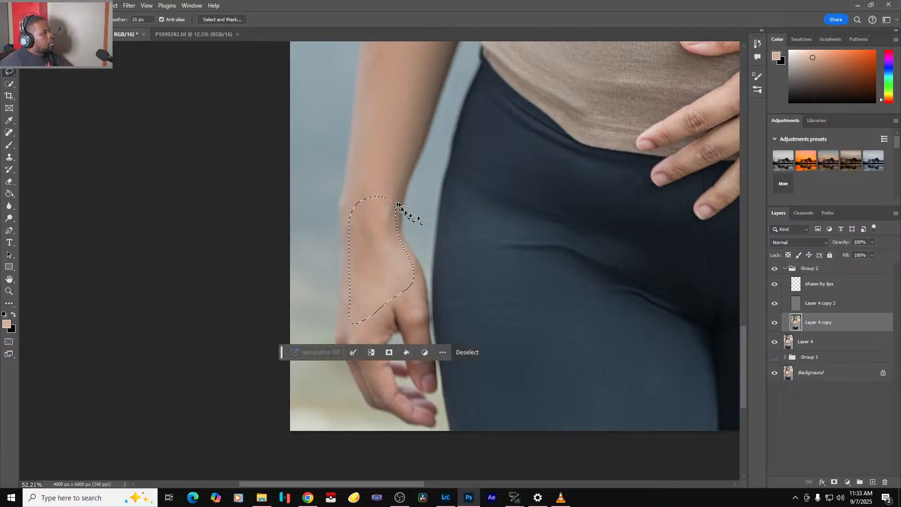
pyautogui.hotkey('ctrl', 'alt', 'f')
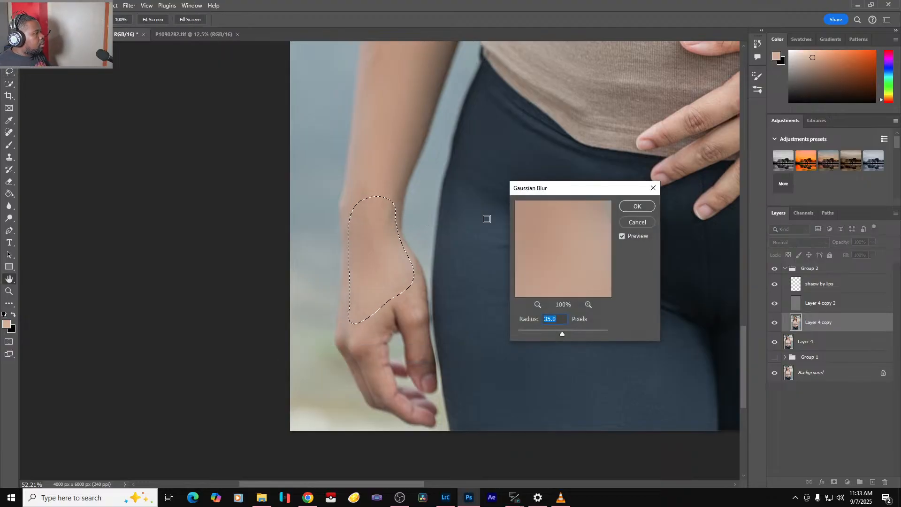
pyautogui.press('Return')
pyautogui.hotkey('ctrl', 'd')
# - Lasso the diagonal tank-top creases from the left strap to below the neckline, apply a 42 px Gaussian Blur, and deselect
pyautogui.hotkey('ctrl', '0')
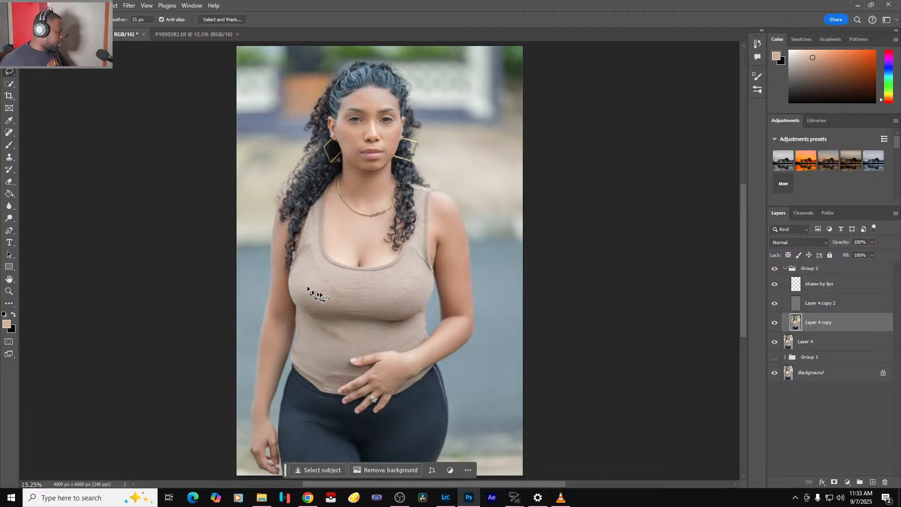
pyautogui.scroll(5, 308, 286)
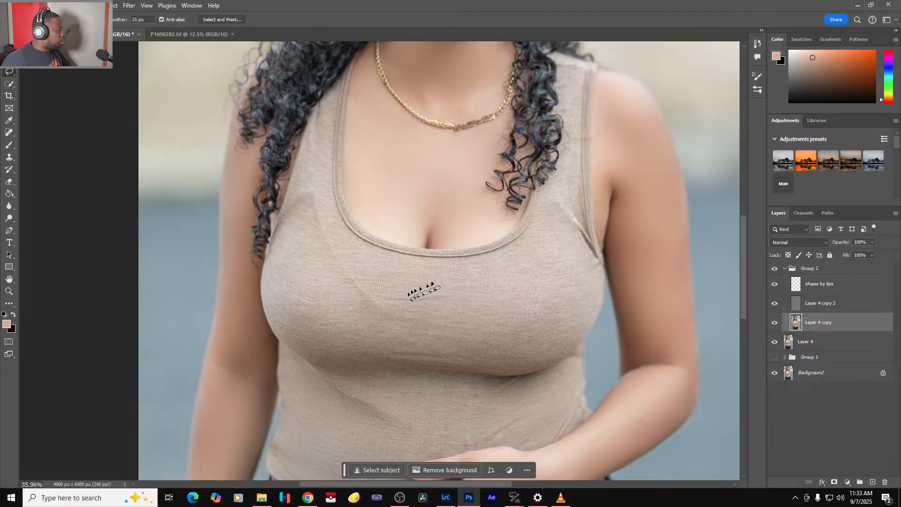
pyautogui.moveTo(467, 264)
pyautogui.mouseDown()
pyautogui.moveTo(369, 259)
pyautogui.moveTo(345, 244)
pyautogui.moveTo(303, 180)
pyautogui.moveTo(293, 194)
pyautogui.moveTo(290, 228)
pyautogui.moveTo(318, 245)
pyautogui.moveTo(383, 332)
pyautogui.moveTo(431, 332)
pyautogui.moveTo(472, 298)
pyautogui.mouseUp()
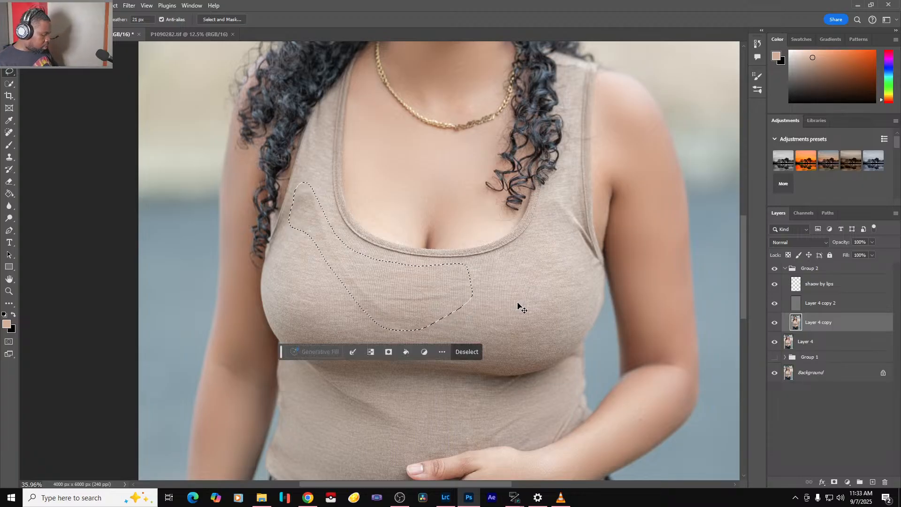
pyautogui.hotkey('ctrl', 'alt', 'f')
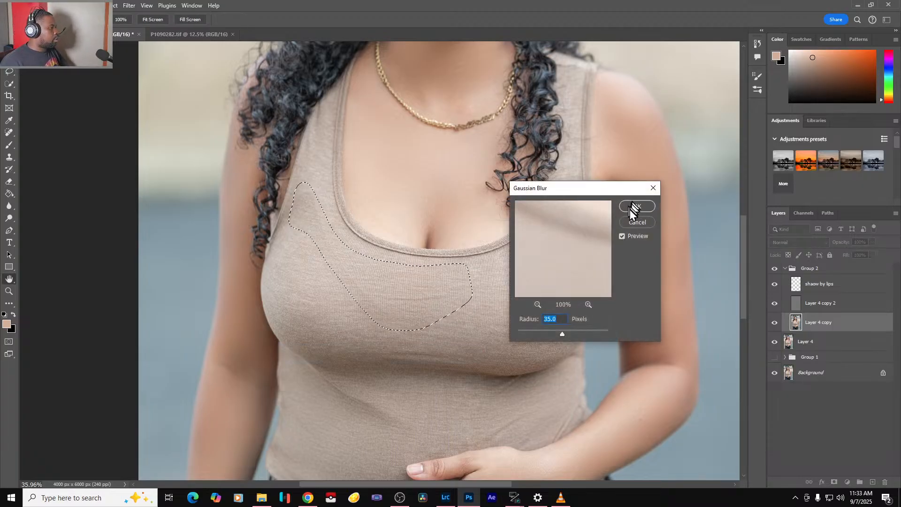
pyautogui.write('42')
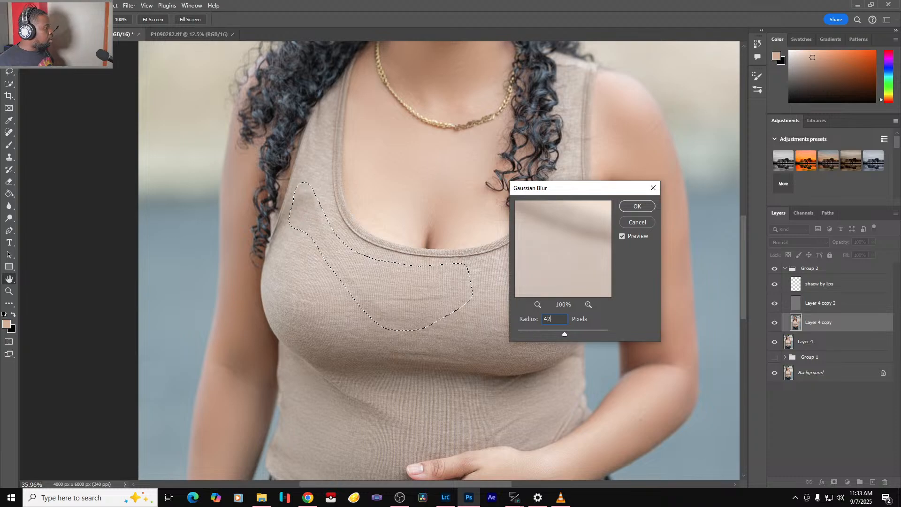
pyautogui.click(629, 210)
pyautogui.hotkey('ctrl', 'd')
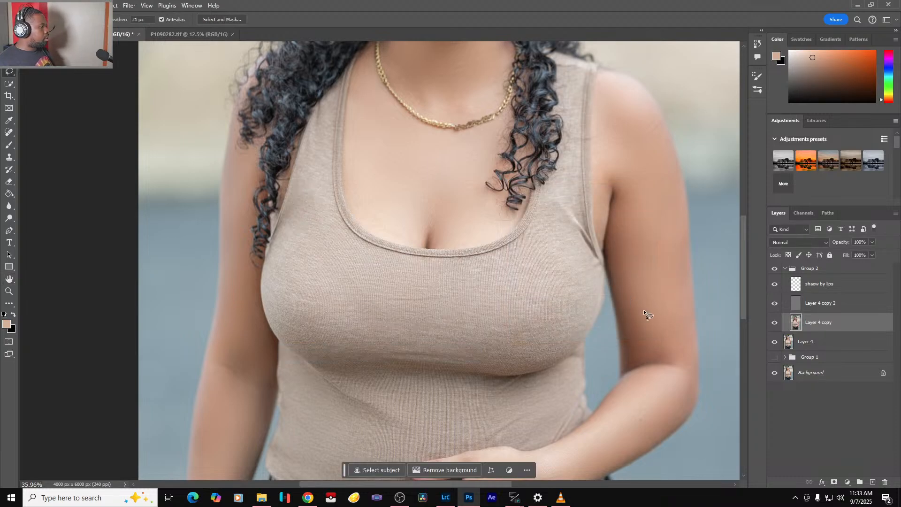
# - Lasso the thin diagonal tank-top fold below the bust on the picture's left side, apply Gaussian Blur with the last-used radius, and deselect
pyautogui.hotkey('ctrl', '0')
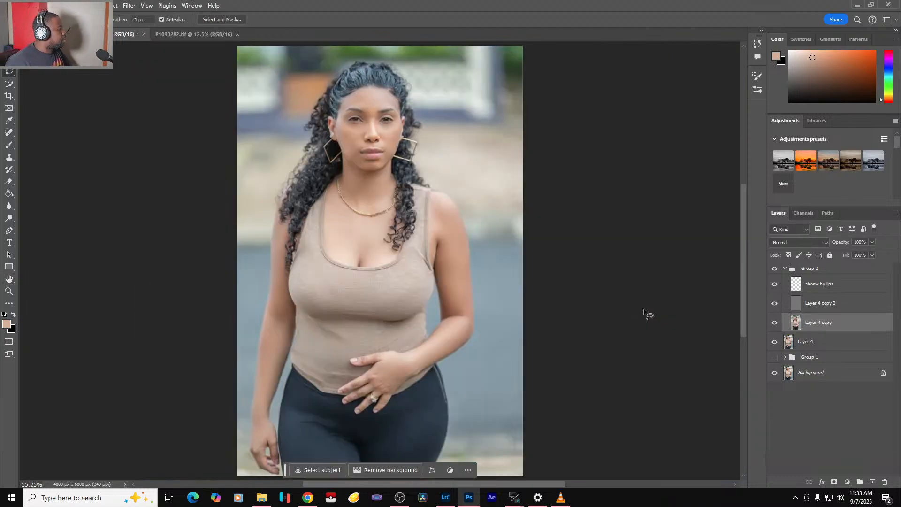
pyautogui.scroll(4, 307, 350)
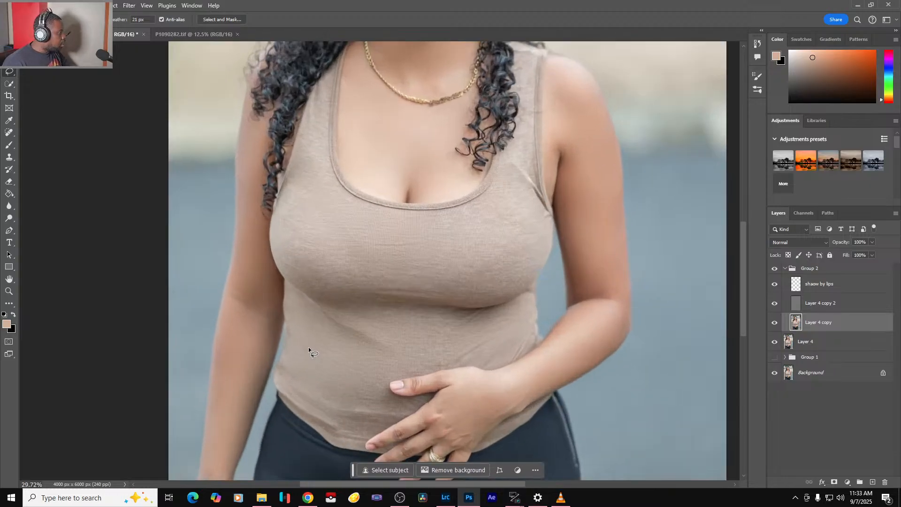
pyautogui.scroll(2, 308, 348)
pyautogui.moveTo(324, 299)
pyautogui.mouseDown()
pyautogui.moveTo(403, 340)
pyautogui.moveTo(425, 342)
pyautogui.moveTo(353, 293)
pyautogui.moveTo(314, 295)
pyautogui.mouseUp()
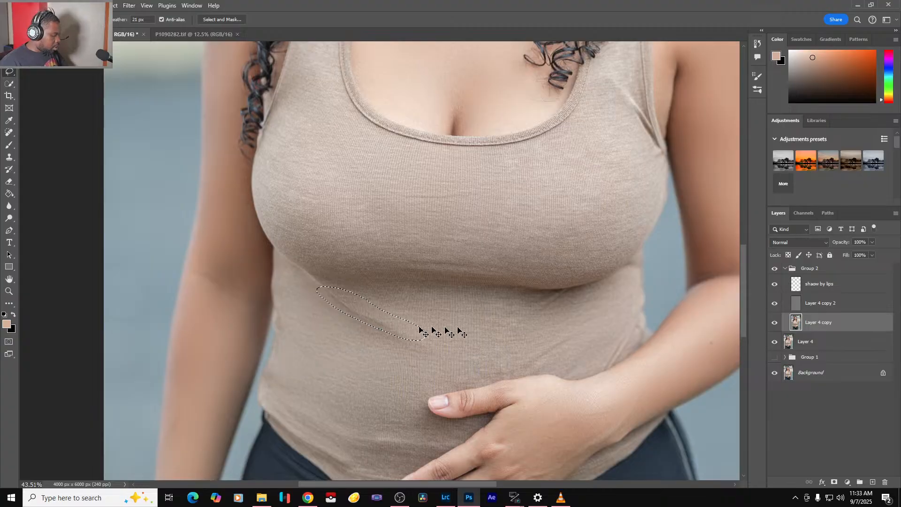
pyautogui.hotkey('ctrl', 'alt', 'f')
pyautogui.click(629, 207)
pyautogui.hotkey('ctrl', 'd')
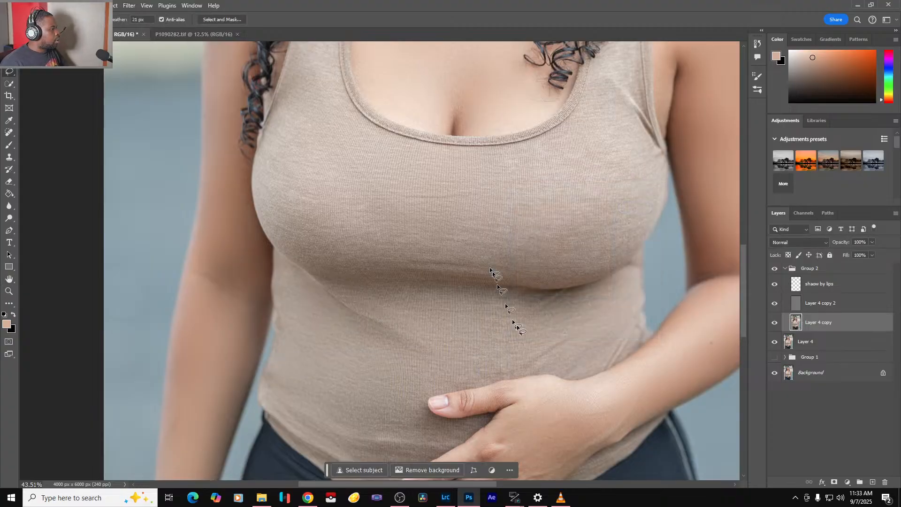
# - Compare the whole portrait with Group 2 hidden and shown
pyautogui.hotkey('ctrl', '0')
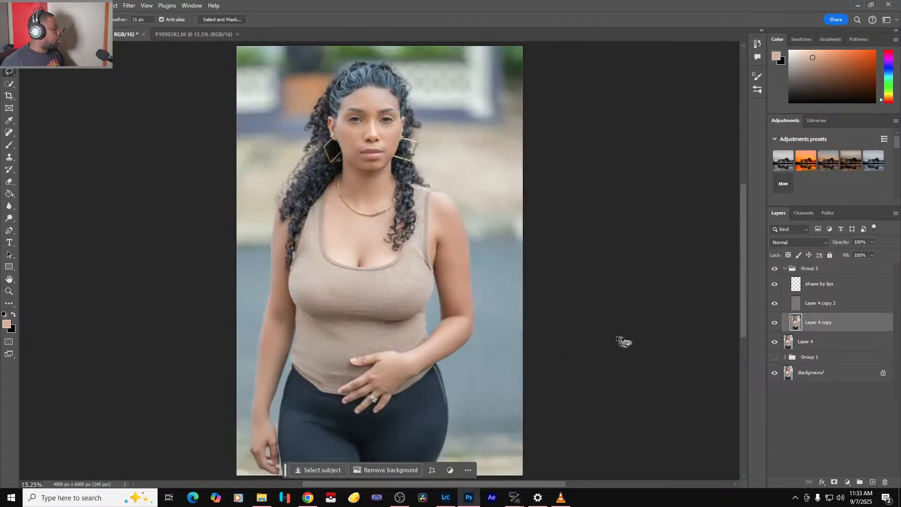
pyautogui.click(775, 270)
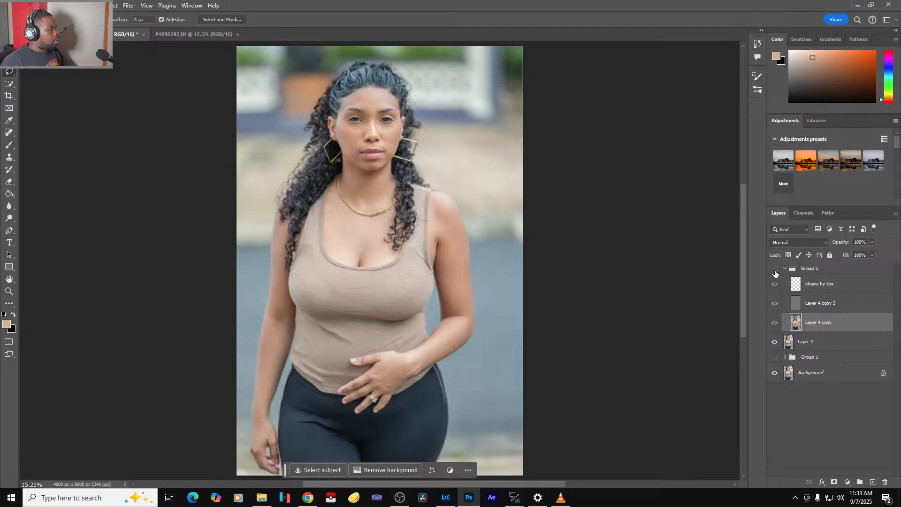
pyautogui.click(775, 271)
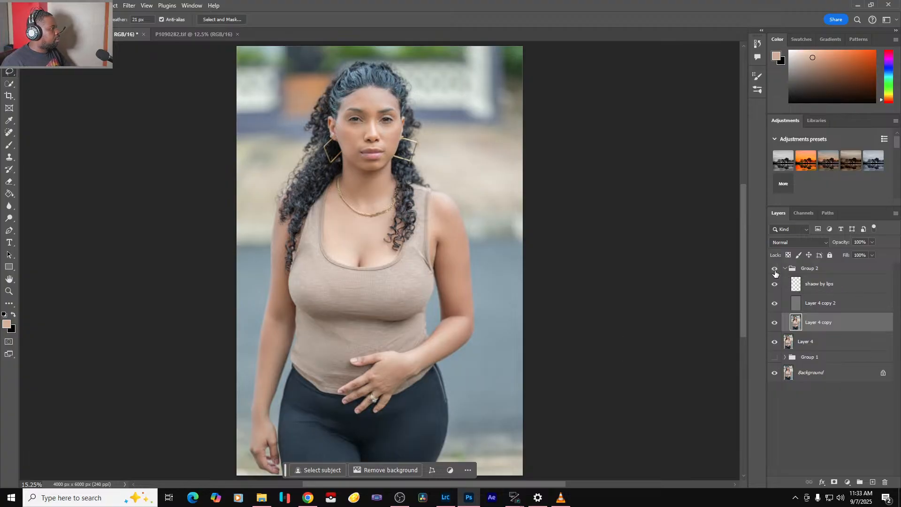
# - Collapse Group 2 and stamp all visible layers into a new merged layer above it
pyautogui.click(786, 269)
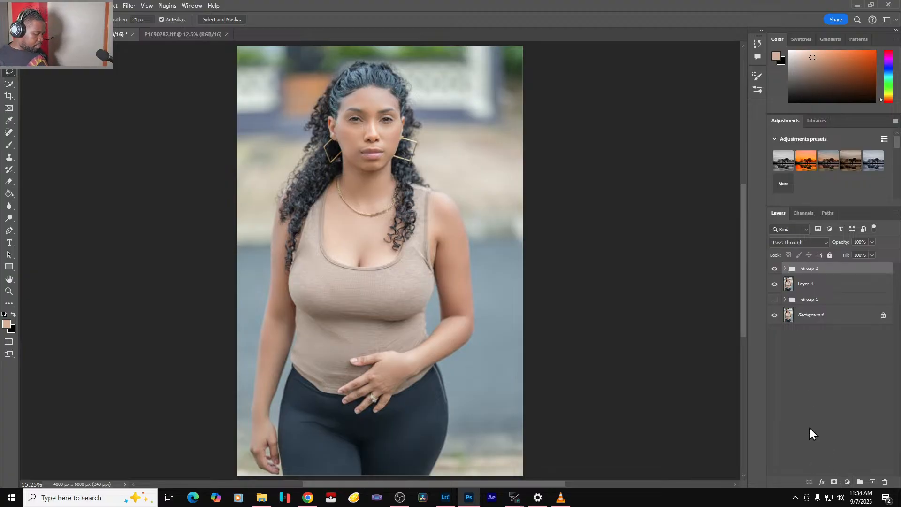
pyautogui.hotkey('ctrl', 'alt', 'shift', 'e')
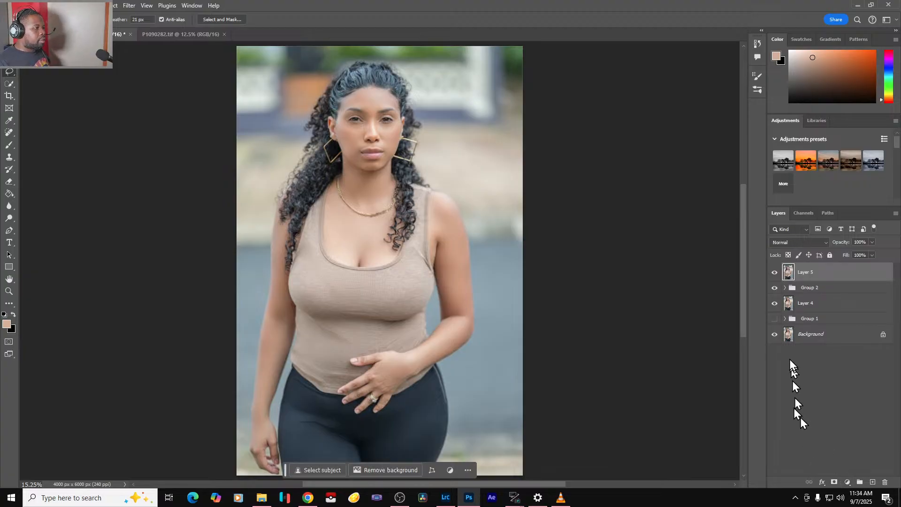
# - Hide Group 2 and Layer 4, compare the original Background with the merged Layer 5, and leave Layer 5 shown
pyautogui.click(775, 273)
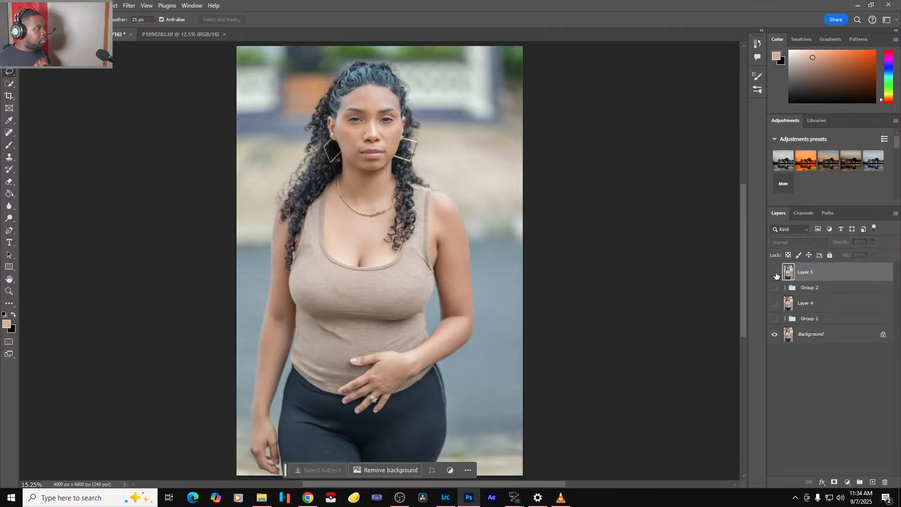
pyautogui.click(775, 273)
pyautogui.click(776, 272)
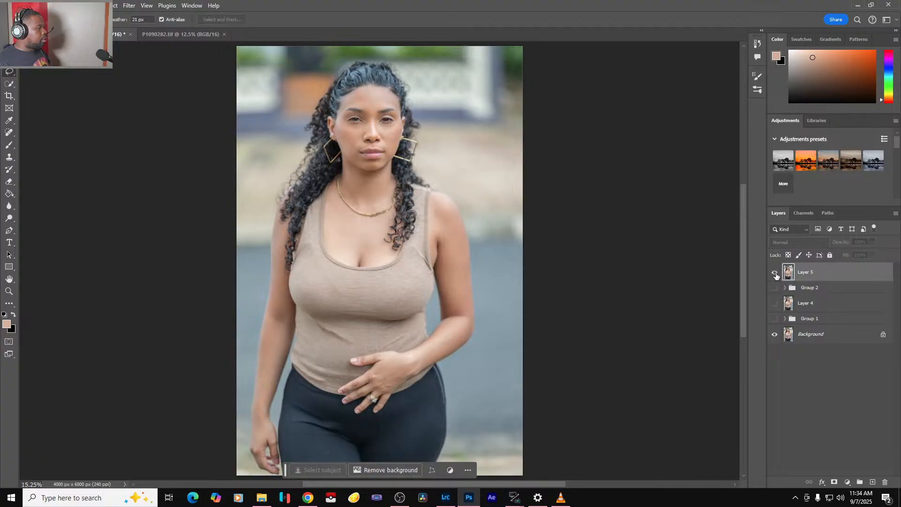
pyautogui.click(775, 273)
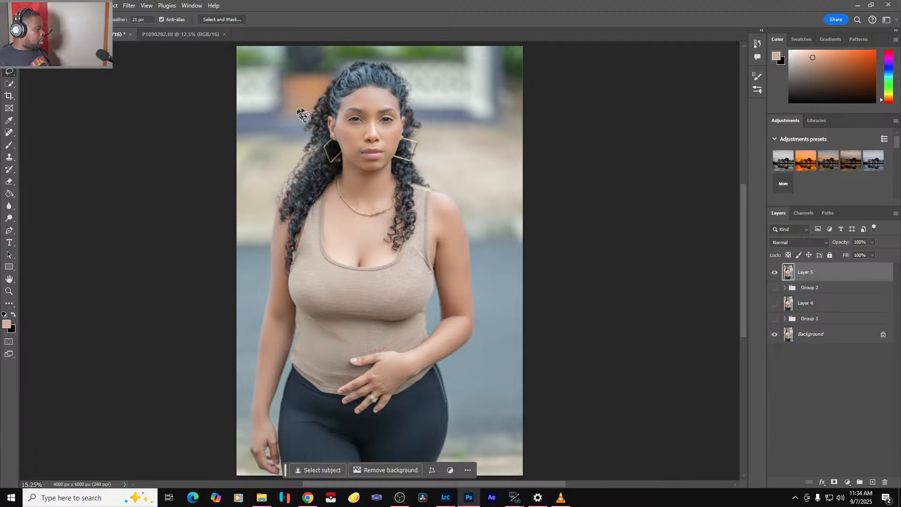
# - Compare the face with Layer 5 hidden and shown, and leave Layer 5 visible
pyautogui.scroll(4, 296, 125)
pyautogui.scroll(4, 459, 97)
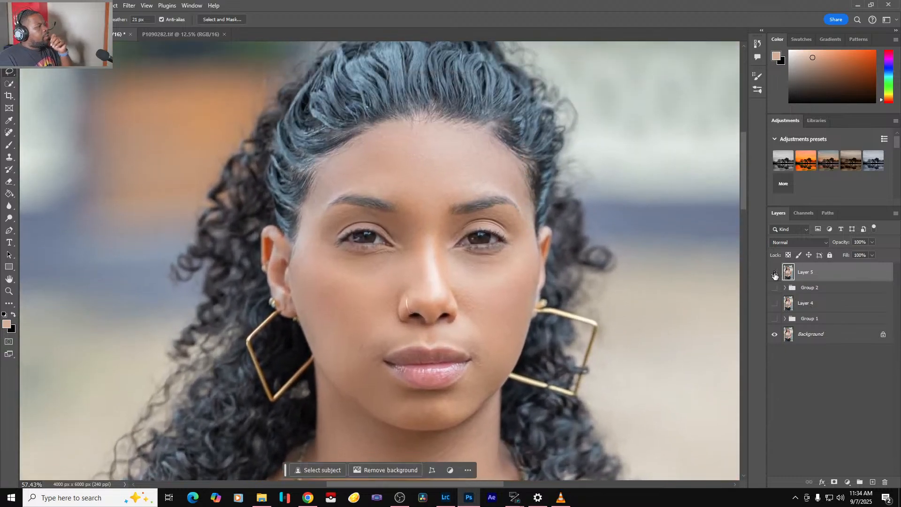
pyautogui.click(775, 273)
pyautogui.click(775, 273)
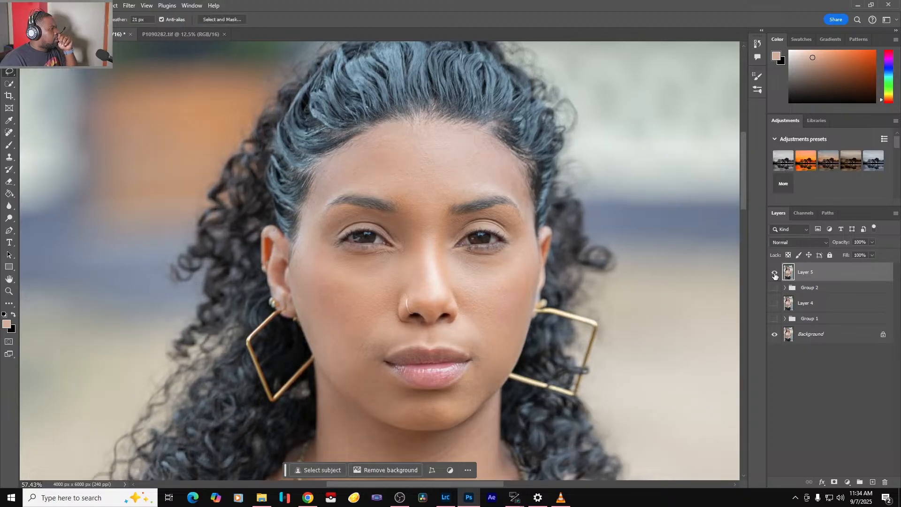
pyautogui.click(776, 273)
pyautogui.click(775, 273)
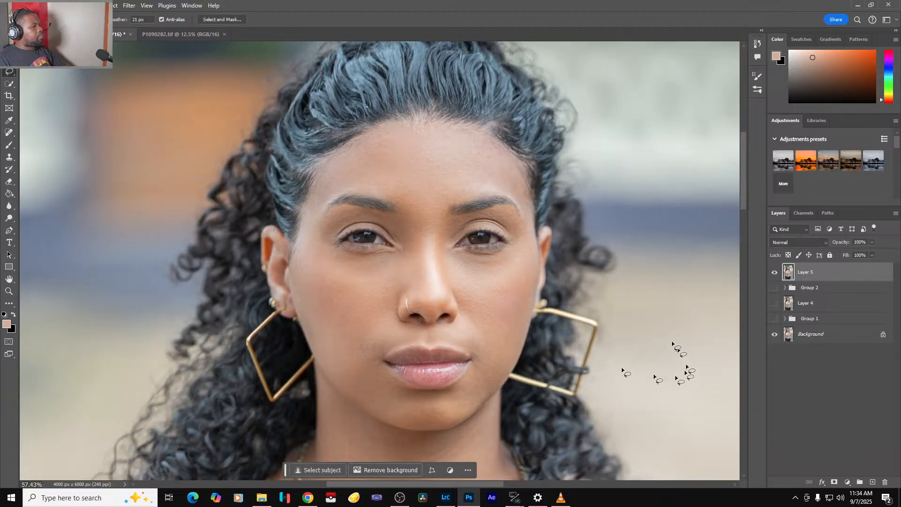
# - Add a Curves adjustment layer above Layer 5 and raise its midtones strongly to brighten the image
pyautogui.click(860, 482)
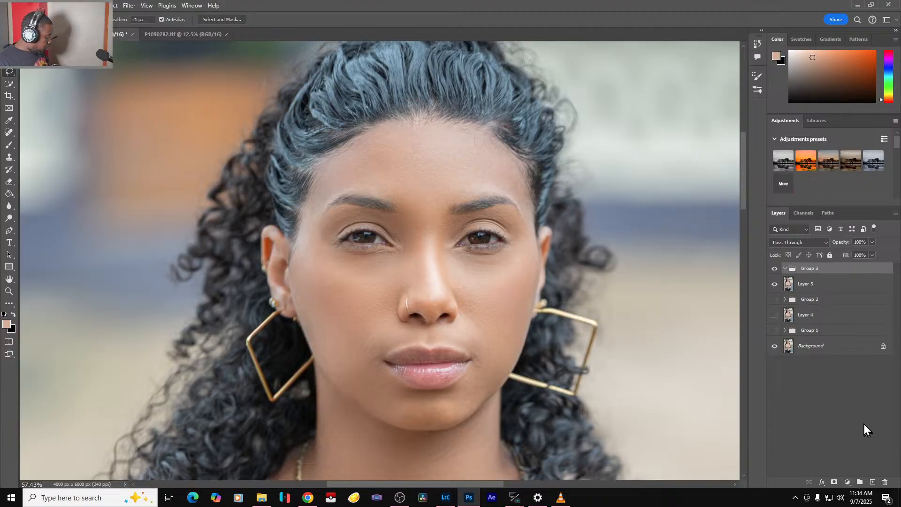
pyautogui.hotkey('ctrl', 'z')
pyautogui.click(846, 487)
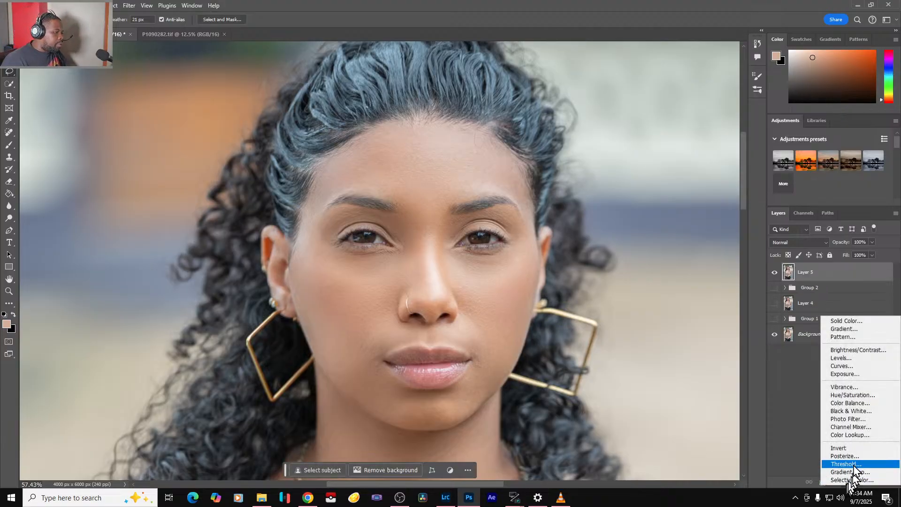
pyautogui.click(868, 368)
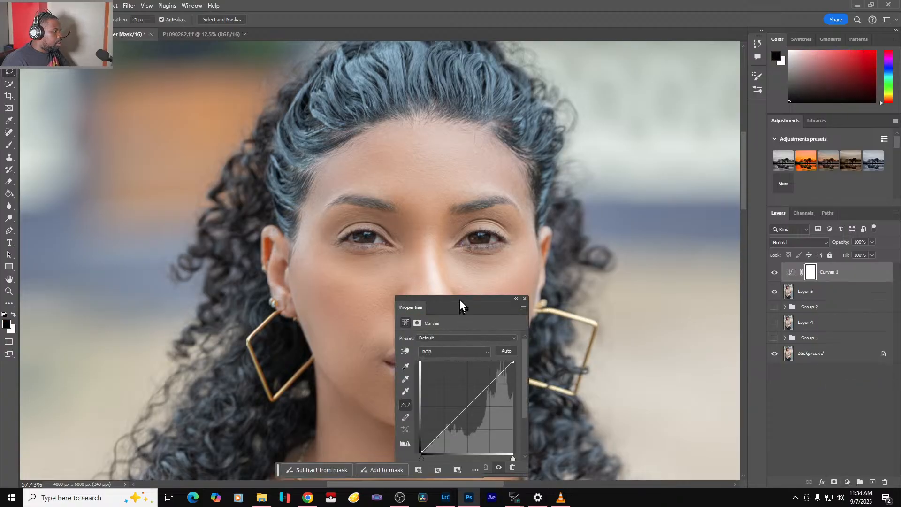
pyautogui.moveTo(460, 300); pyautogui.dragTo(568, 207)
pyautogui.moveTo(576, 316); pyautogui.dragTo(562, 300)
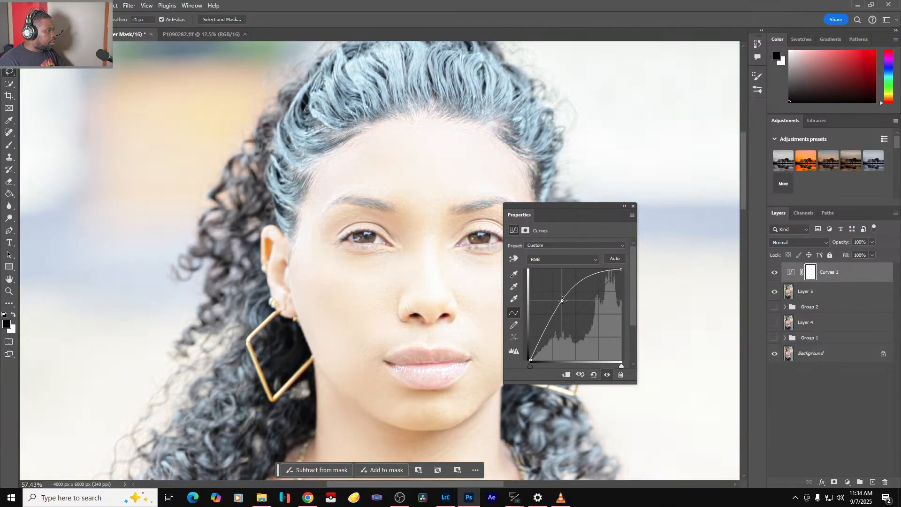
# - Invert the brightening Curves layer's mask to black and rename the layer d
pyautogui.hotkey('ctrl', 'i')
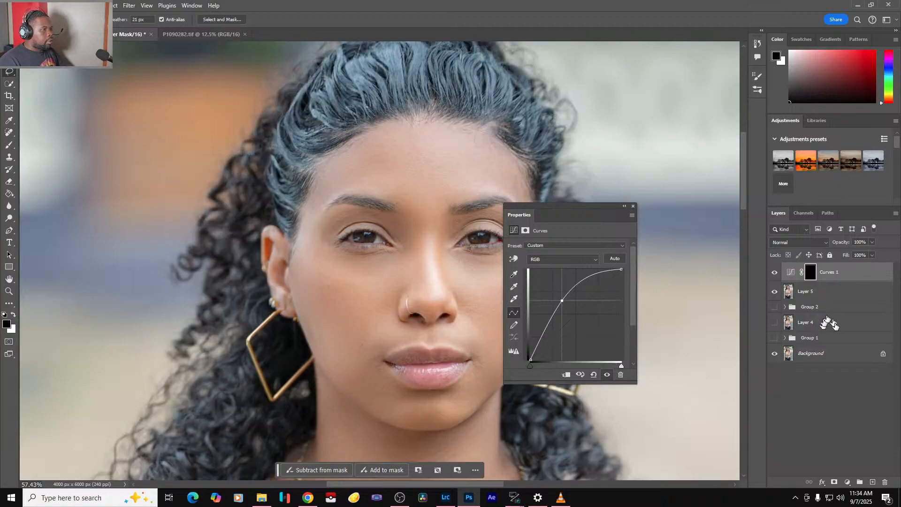
pyautogui.doubleClick(831, 273)
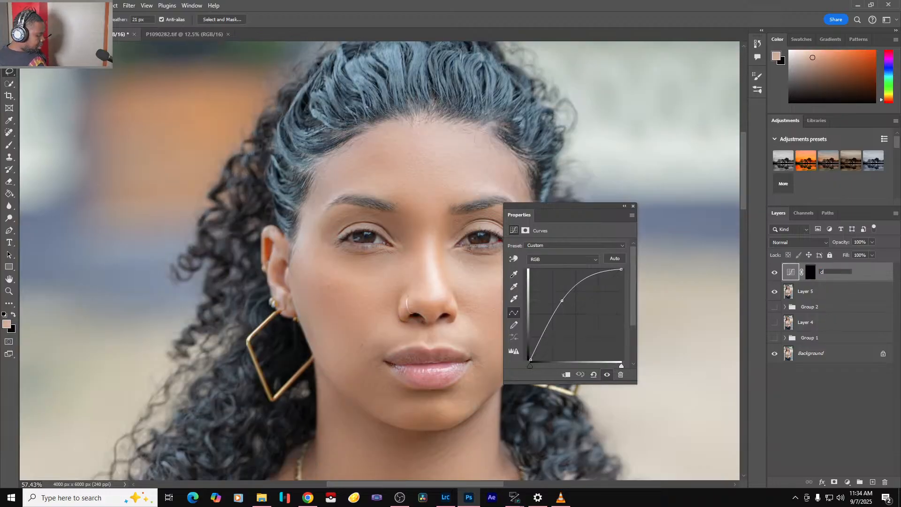
pyautogui.press('Return')
# - Add a second Curves layer with strongly lowered midtones, invert its mask to black, and rename it b
pyautogui.click(847, 482)
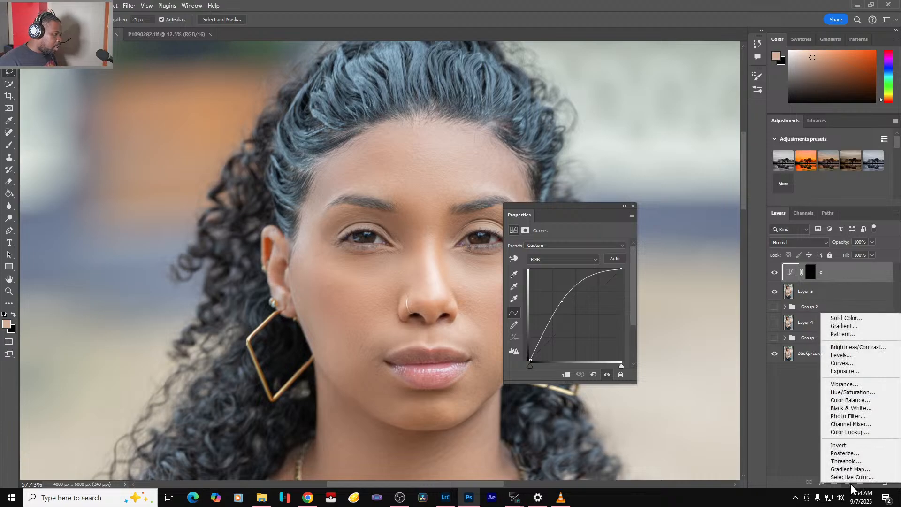
pyautogui.click(857, 364)
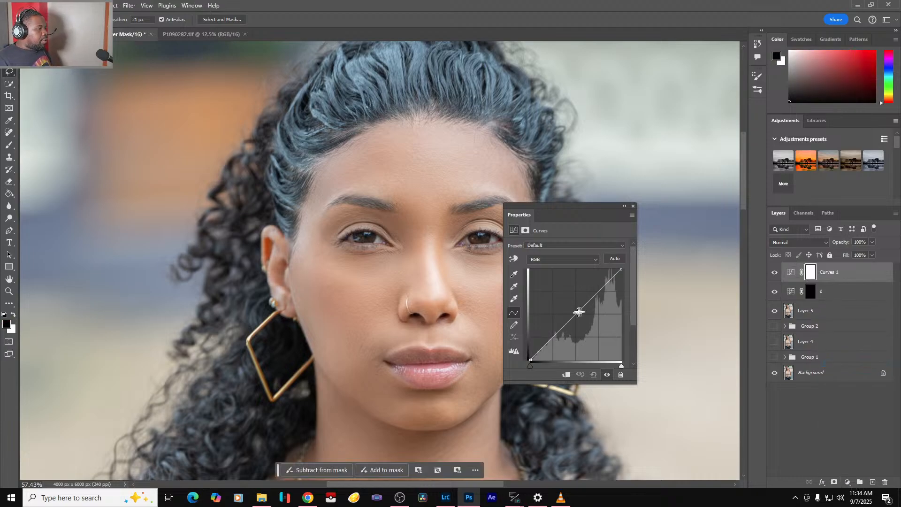
pyautogui.moveTo(579, 312); pyautogui.dragTo(590, 334)
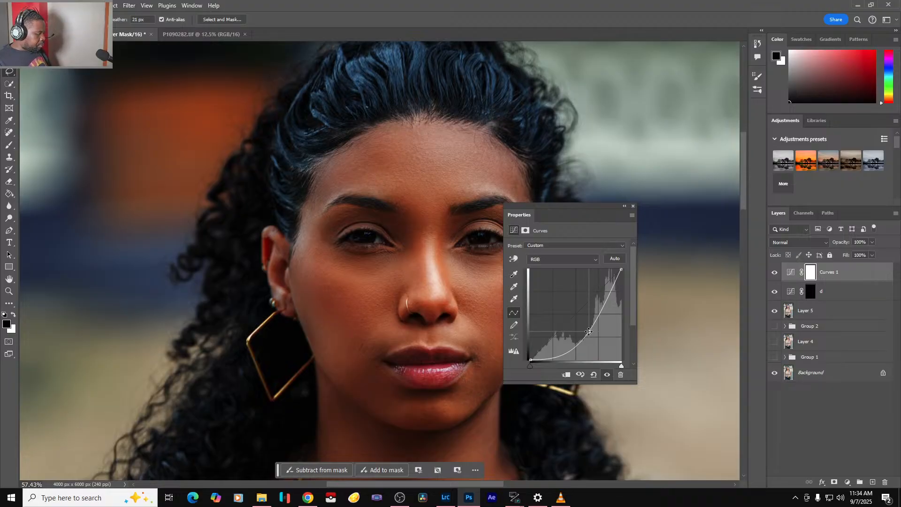
pyautogui.hotkey('ctrl', 'i')
pyautogui.doubleClick(828, 276)
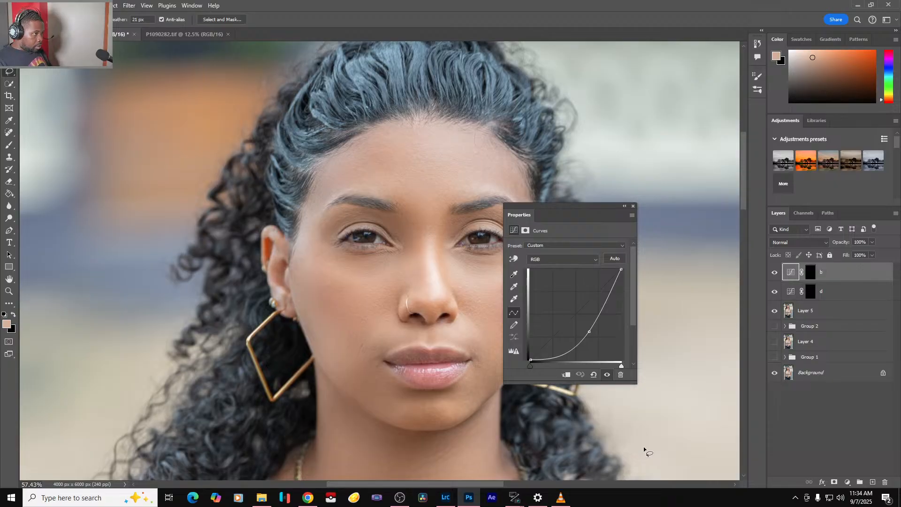
# - Group the b and d Curves layers together and close the floating Curves properties
pyautogui.keyDown('shift'); pyautogui.click(850, 291); pyautogui.keyUp('shift')
pyautogui.hotkey('ctrl', 'g')
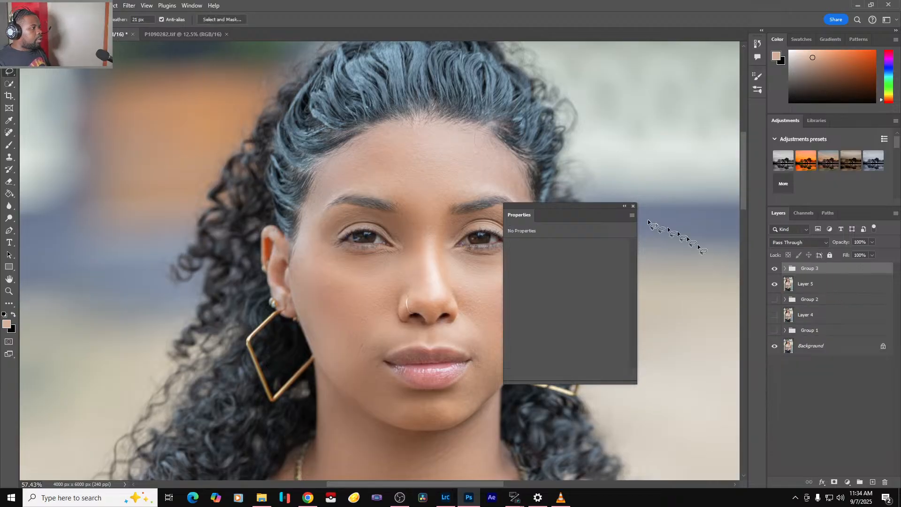
pyautogui.click(633, 206)
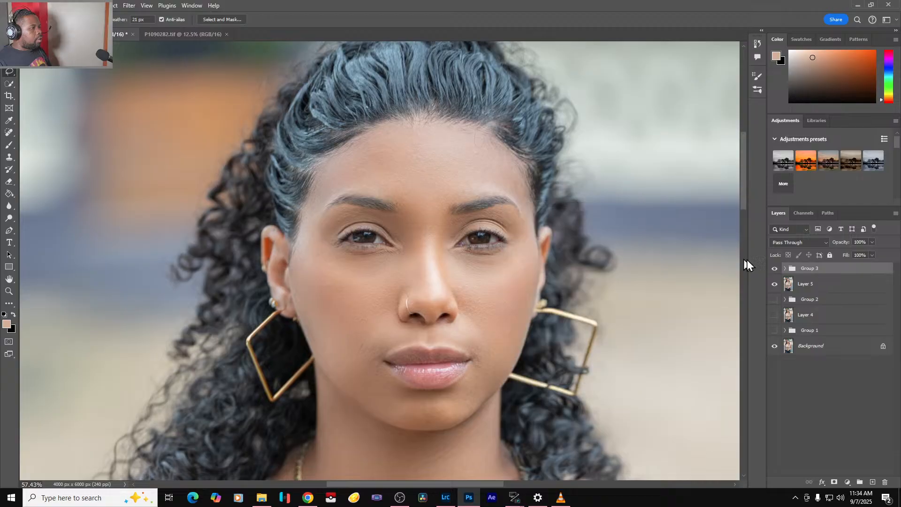
# - Expand Group 3, select the d layer's mask, and ready a small white brush at 10% opacity for brightening the eyes
pyautogui.click(785, 269)
pyautogui.click(818, 303)
pyautogui.press('b')
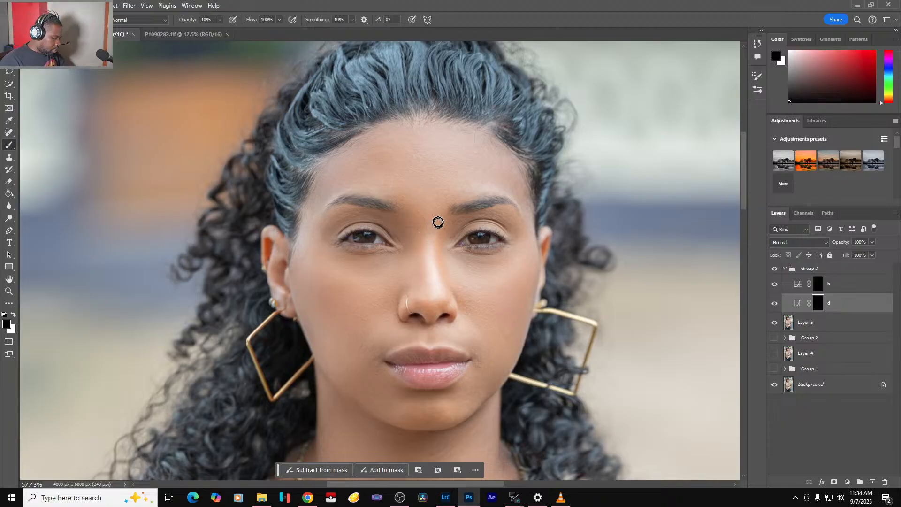
pyautogui.hotkey('ctrl', '0')
pyautogui.scroll(12, 366, 104)
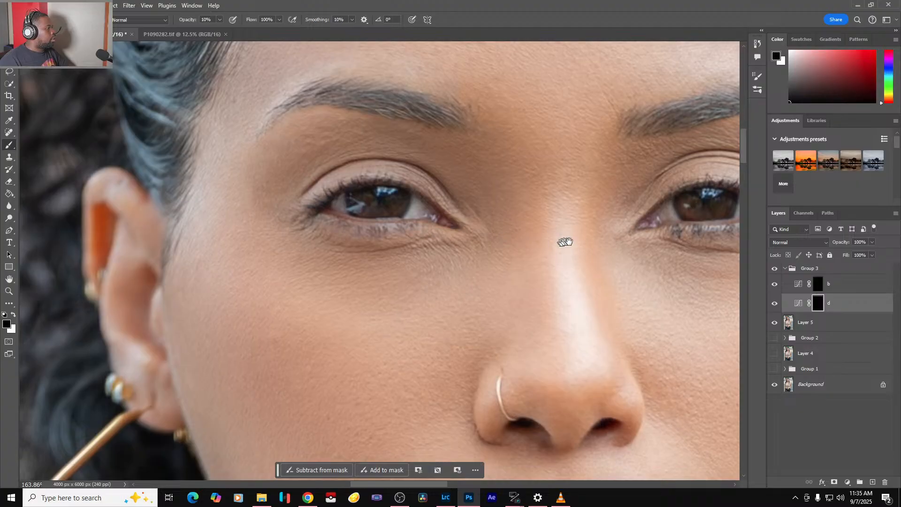
pyautogui.moveTo(565, 240); pyautogui.dragTo(464, 304)
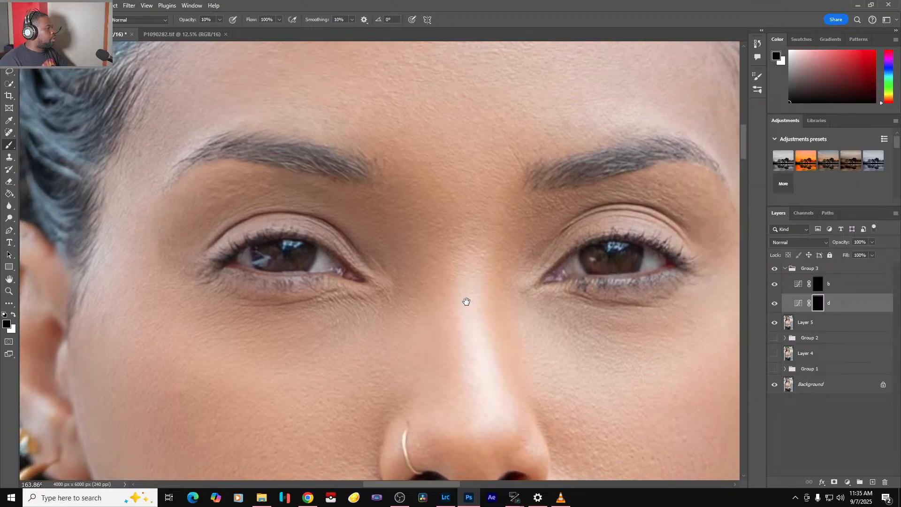
pyautogui.scroll(3, 326, 266)
pyautogui.scroll(-1, 327, 266)
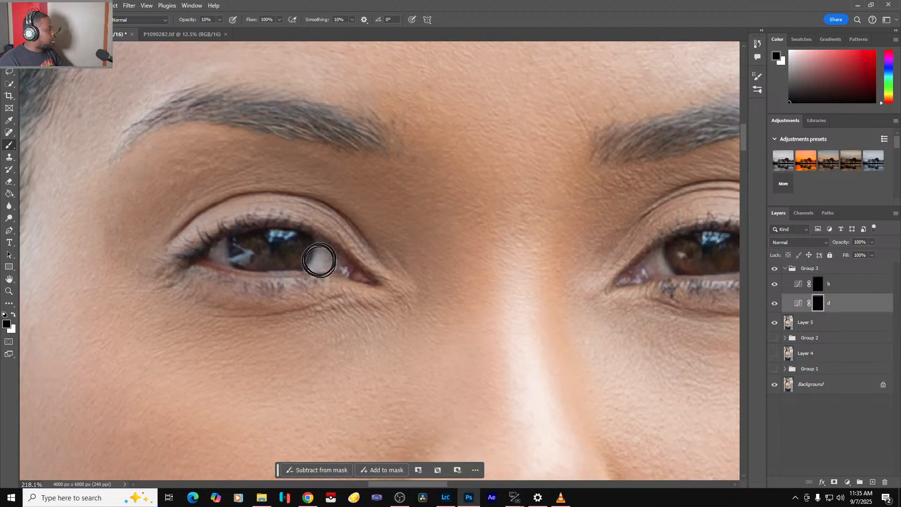
pyautogui.press('[')
pyautogui.press('[')
pyautogui.press('x')
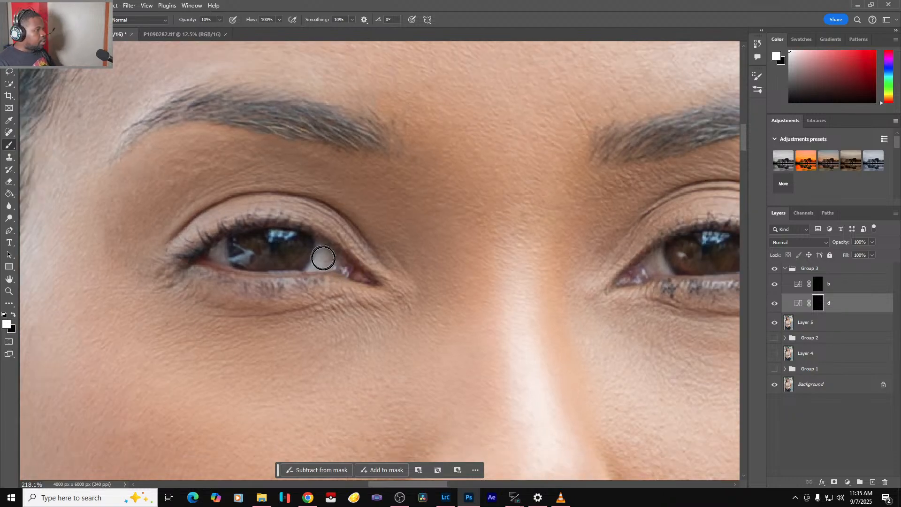
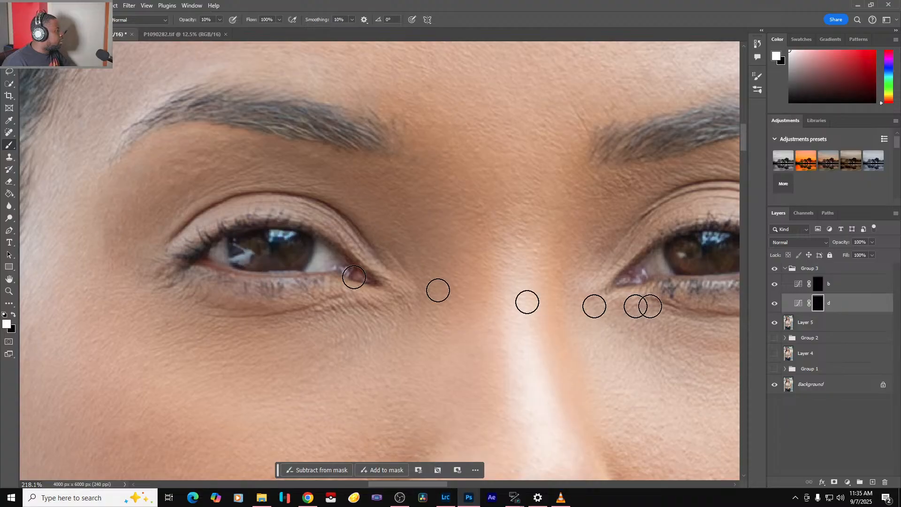
# - Brush white on the d mask over the iris, eye white and lower lid of the eye on the picture's right side
pyautogui.moveTo(666, 360); pyautogui.dragTo(418, 378)
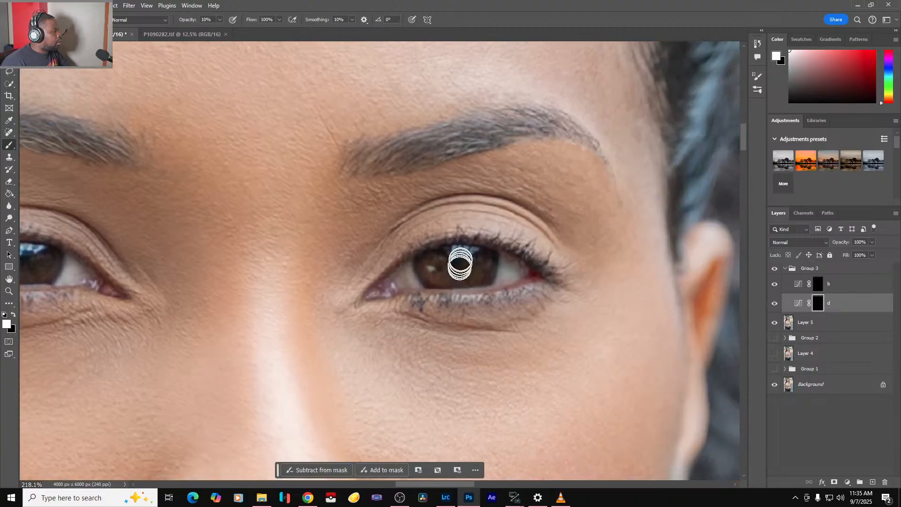
pyautogui.moveTo(460, 252)
pyautogui.mouseDown()
pyautogui.moveTo(518, 268)
pyautogui.moveTo(502, 278)
pyautogui.moveTo(509, 264)
pyautogui.mouseUp()
pyautogui.moveTo(407, 276)
pyautogui.mouseDown()
pyautogui.moveTo(444, 272)
pyautogui.moveTo(431, 267)
pyautogui.moveTo(492, 287)
pyautogui.moveTo(488, 276)
pyautogui.moveTo(539, 308)
pyautogui.mouseUp()
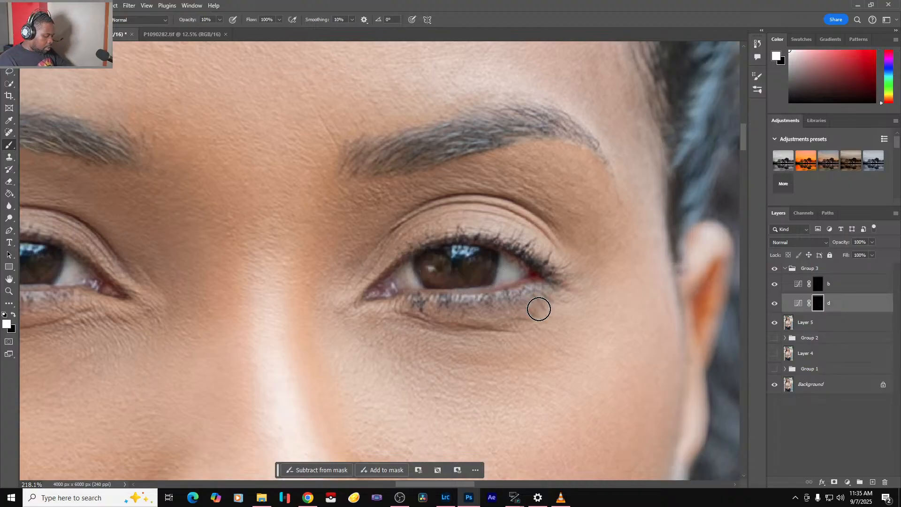
# - Check the brightened eyes at full-portrait and face size, comparing Group 3 hidden and shown
pyautogui.hotkey('ctrl', '0')
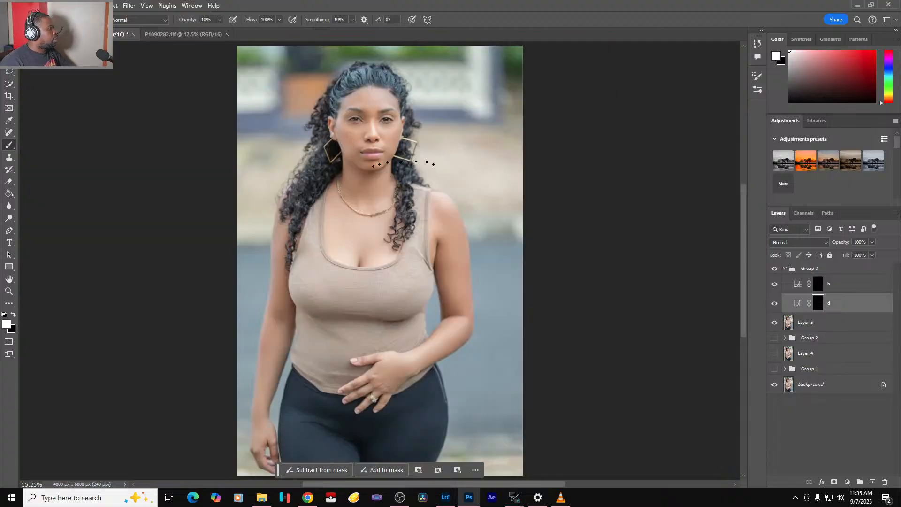
pyautogui.scroll(6, 383, 94)
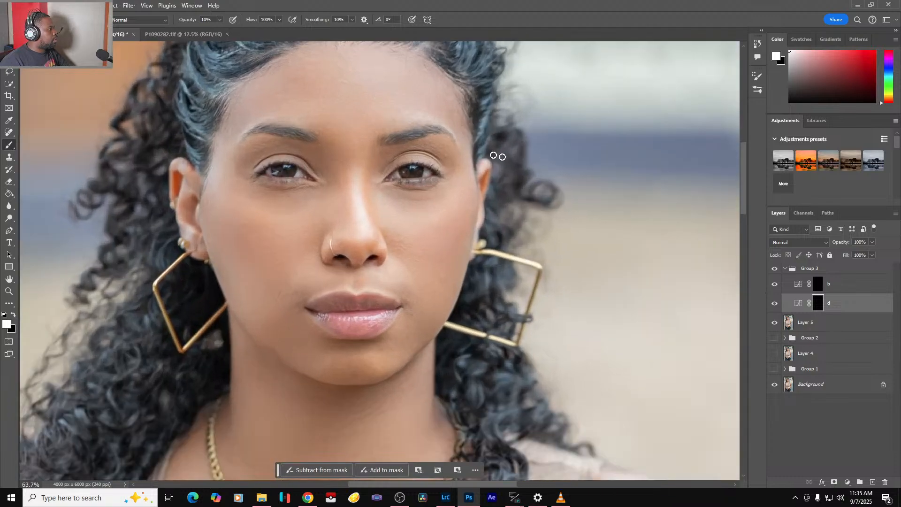
pyautogui.moveTo(498, 156); pyautogui.dragTo(540, 216)
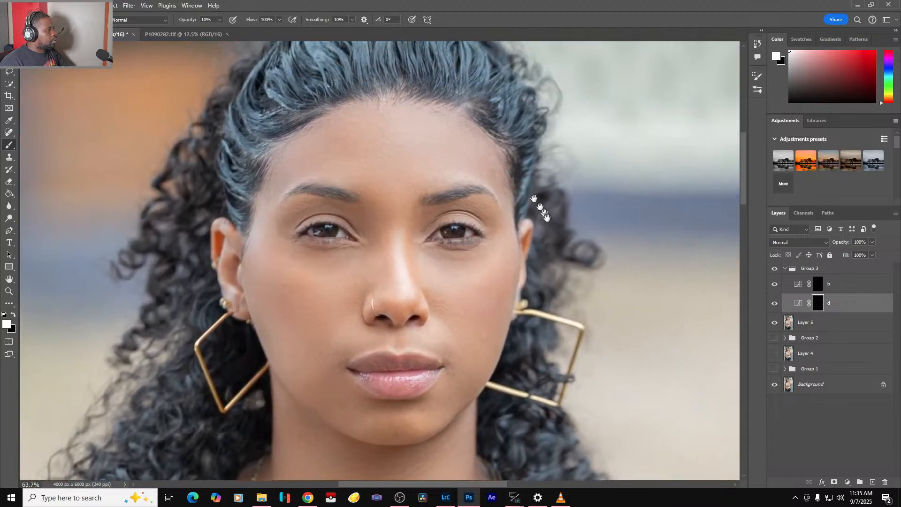
pyautogui.click(775, 270)
pyautogui.click(776, 270)
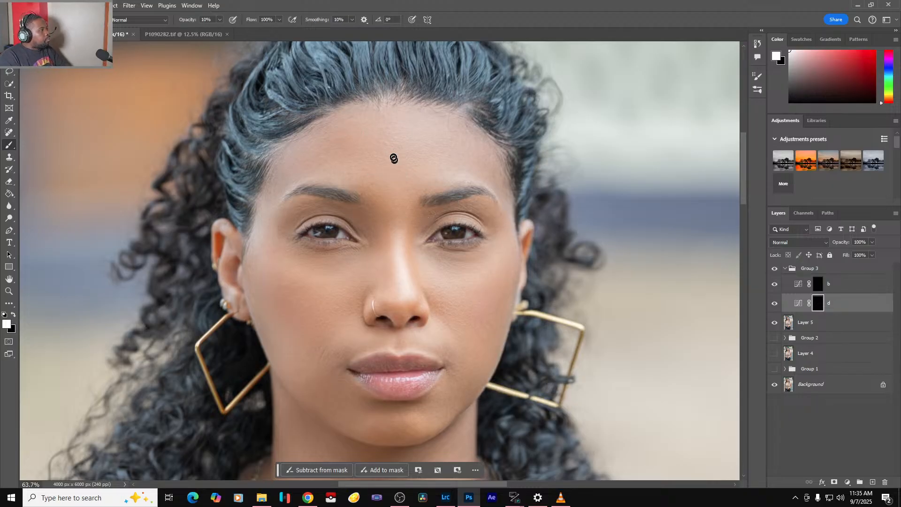
# - Enlarge the white brush to suit the forehead highlight for dodging on the d mask
pyautogui.press(']')
pyautogui.press(']')
pyautogui.press(']')
pyautogui.press(']')
pyautogui.press(']')
pyautogui.press(']')
pyautogui.press(']')
pyautogui.press(']')
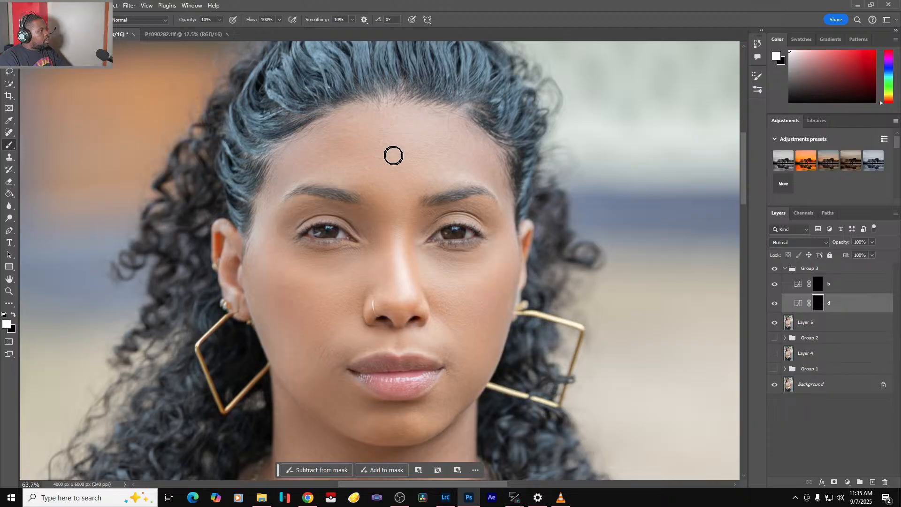
pyautogui.press(']')
pyautogui.press(']')
pyautogui.press(']')
pyautogui.press(']')
pyautogui.press(']')
pyautogui.press(']')
pyautogui.press(']')
pyautogui.press(']')
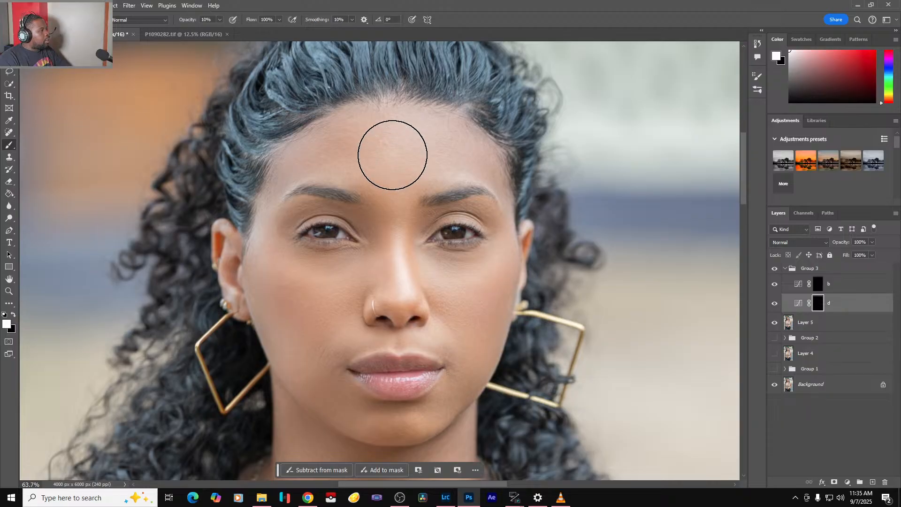
pyautogui.press('[')
pyautogui.press('[')
pyautogui.press('[')
pyautogui.press('[')
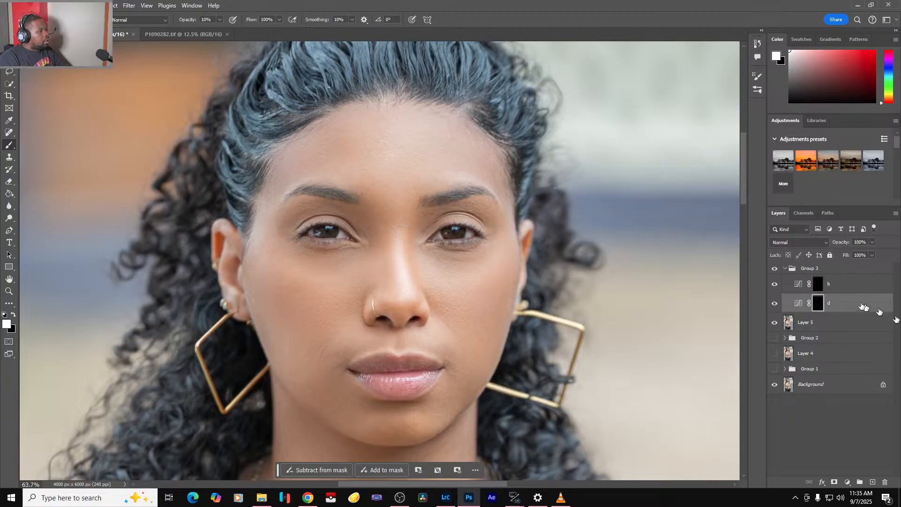
# - Compare the face and the whole portrait with Group 3 hidden and shown, and leave the group visible
pyautogui.click(775, 268)
pyautogui.click(774, 269)
pyautogui.hotkey('ctrl', '0')
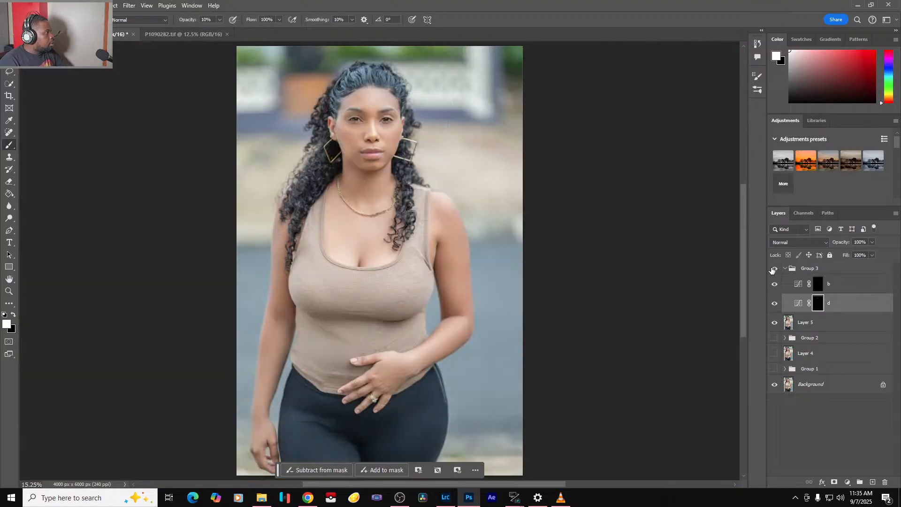
pyautogui.click(774, 269)
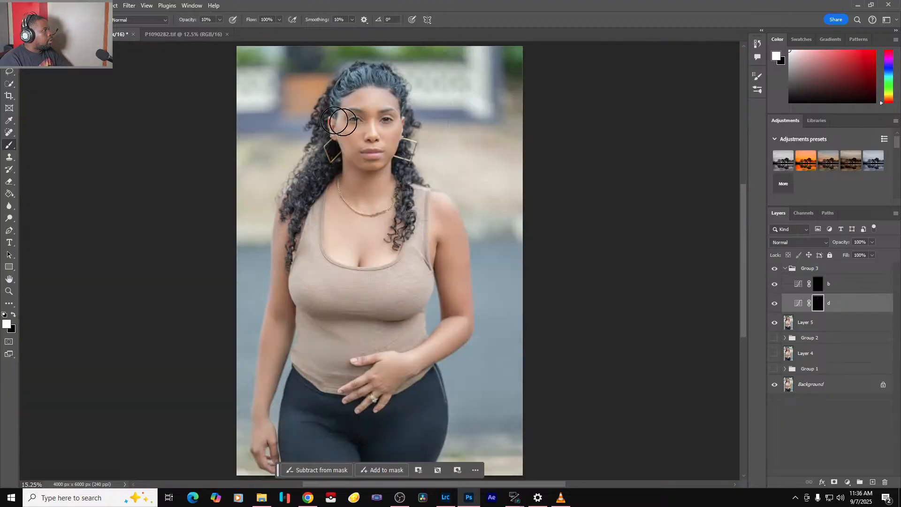
# - Brush white at 30% opacity with a tiny brush on the b mask to darken the hairline along the forehead
pyautogui.scroll(3, 361, 96)
pyautogui.scroll(2, 364, 93)
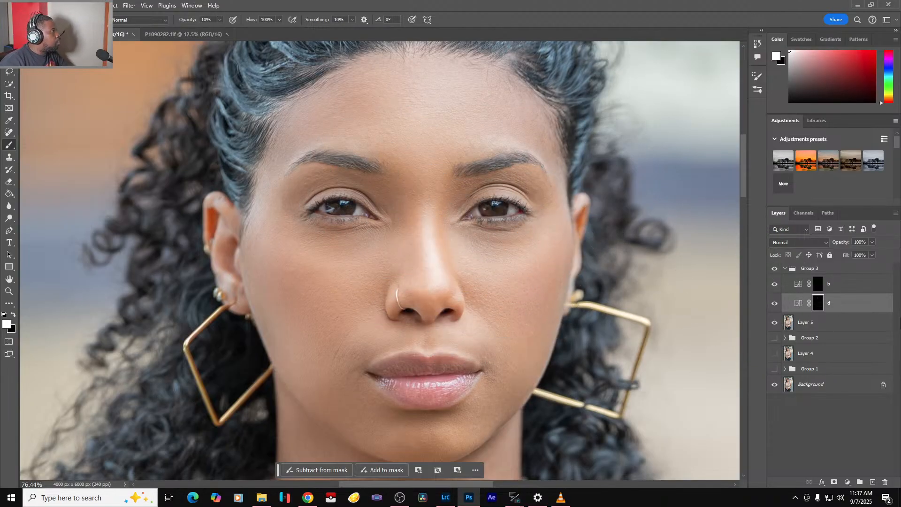
pyautogui.click(819, 287)
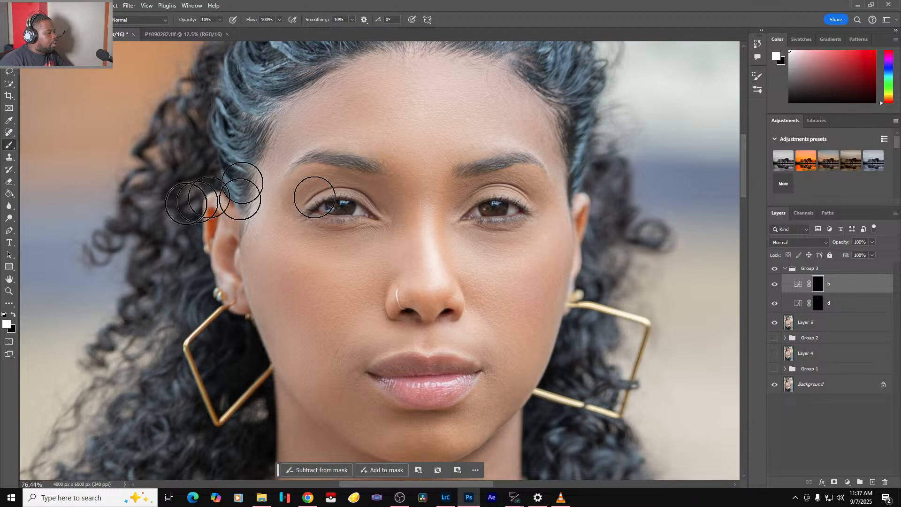
pyautogui.moveTo(460, 129)
pyautogui.mouseDown()
pyautogui.moveTo(444, 309)
pyautogui.moveTo(454, 274)
pyautogui.mouseUp()
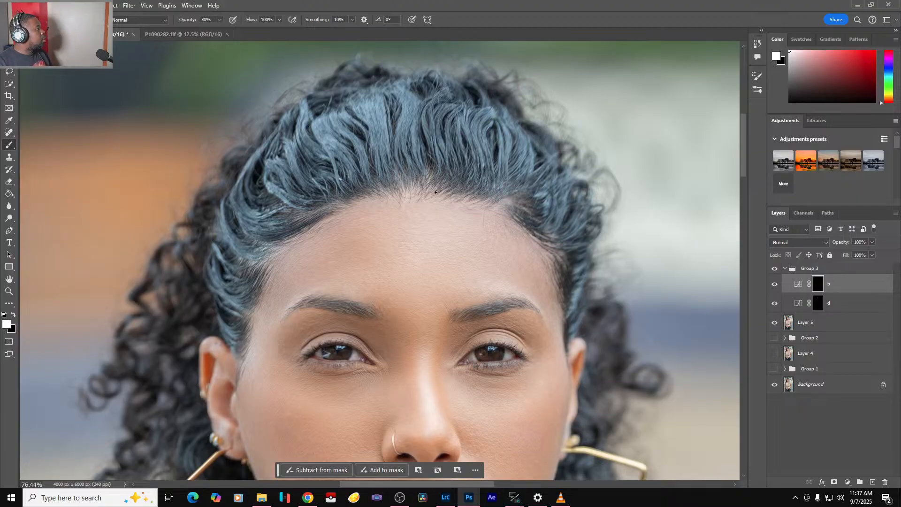
pyautogui.scroll(3, 432, 197)
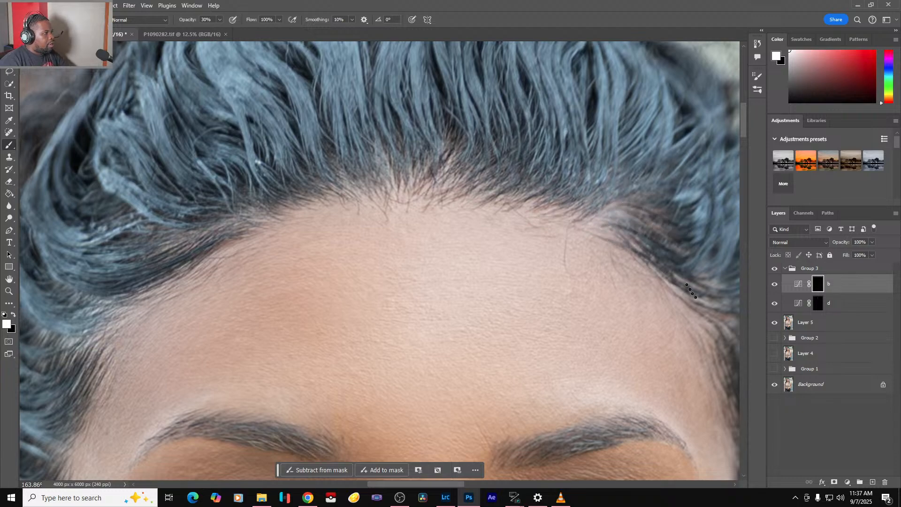
pyautogui.scroll(-3, 563, 212)
pyautogui.hscroll(4, 564, 212)
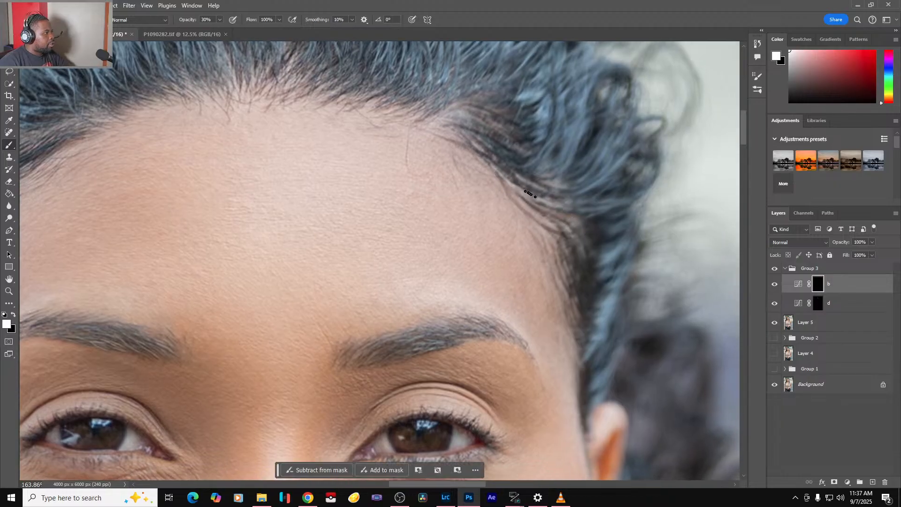
# - Compare the whole portrait with Group 3 hidden and shown, and leave the group visible
pyautogui.hotkey('ctrl', '0')
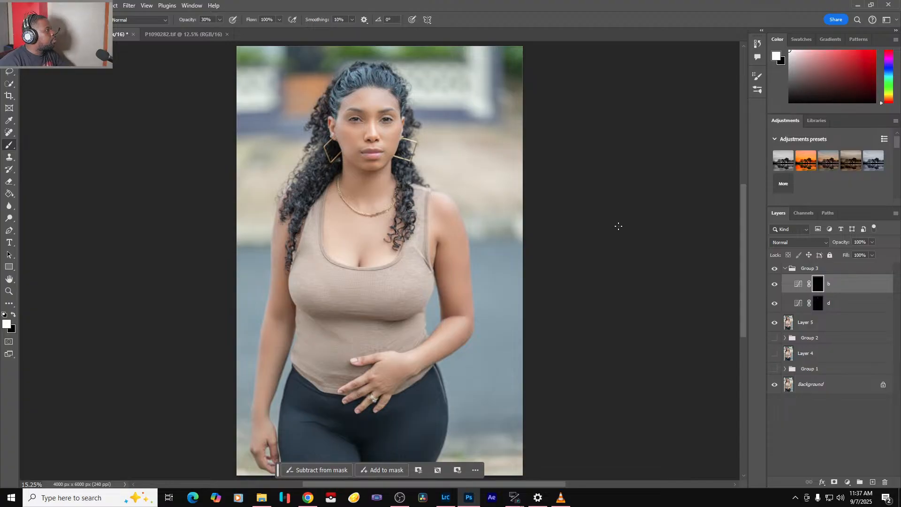
pyautogui.click(773, 271)
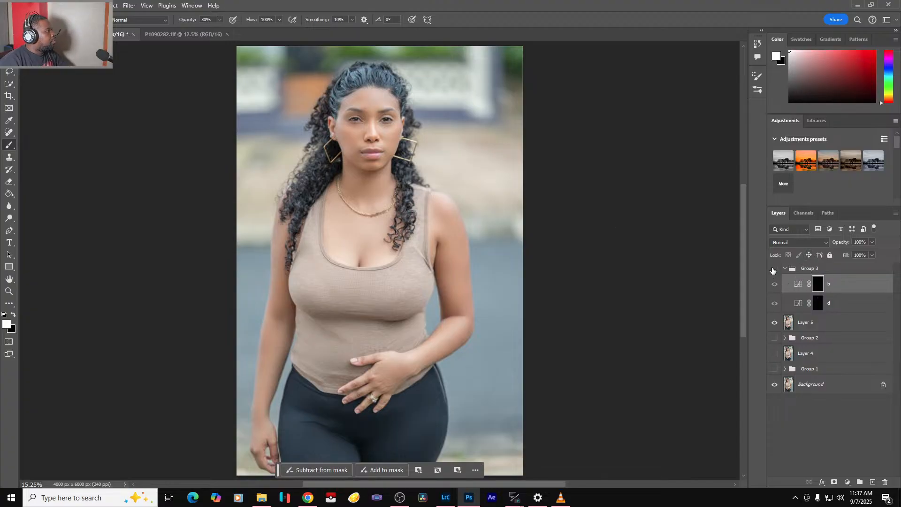
pyautogui.click(773, 271)
pyautogui.click(773, 271)
pyautogui.click(774, 271)
pyautogui.click(774, 270)
pyautogui.click(773, 271)
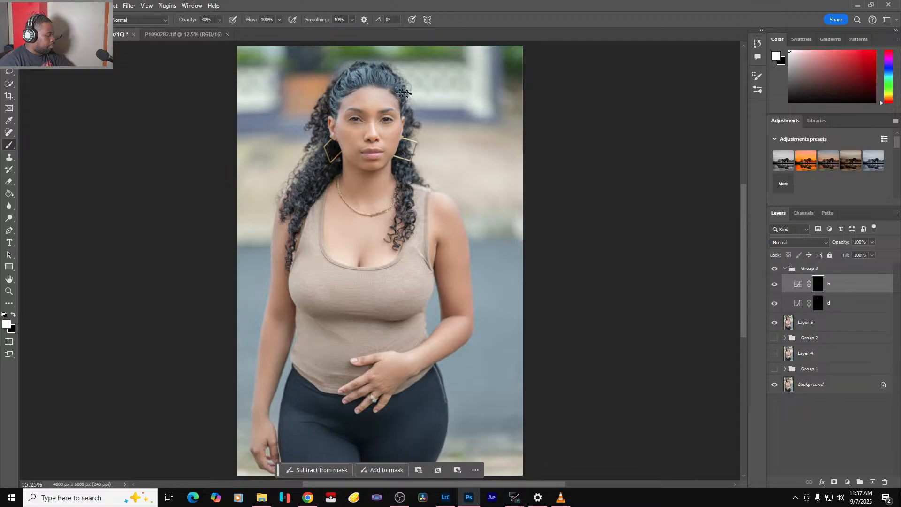
# - Rotate the canvas and brush the b mask along the hairline from the temple on the picture's right side across the forehead
pyautogui.scroll(15, 409, 87)
pyautogui.scroll(8, 392, 155)
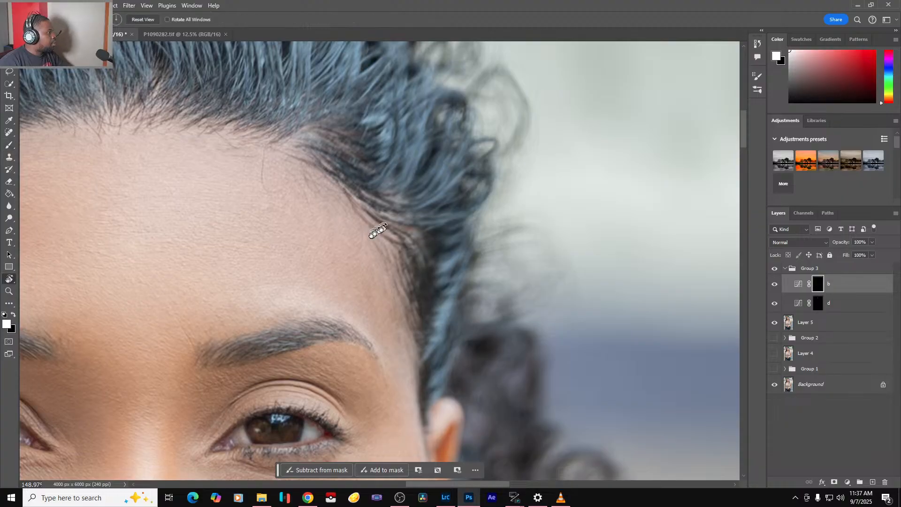
pyautogui.press('r')
pyautogui.moveTo(375, 235); pyautogui.dragTo(508, 264)
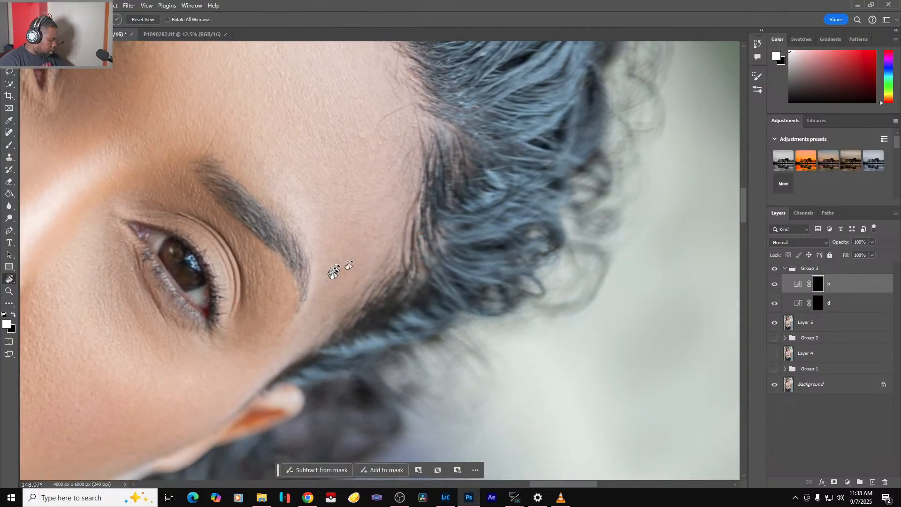
pyautogui.press('b')
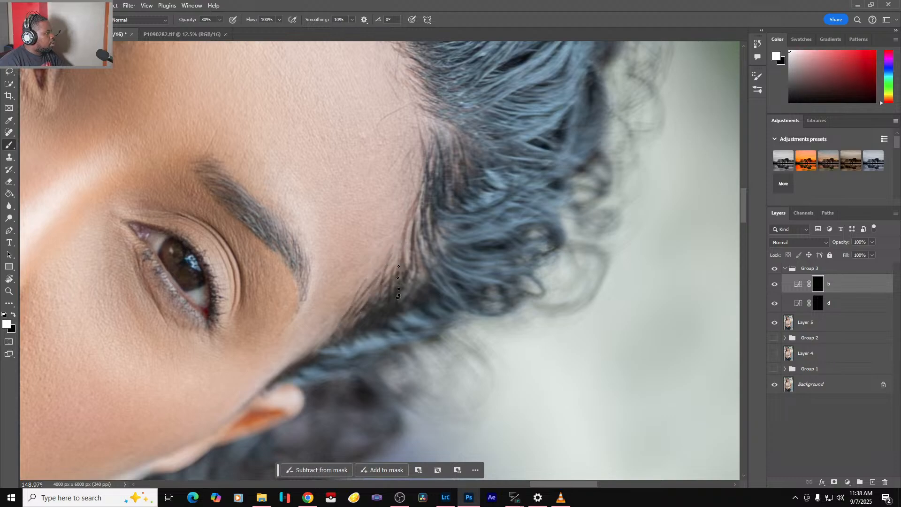
pyautogui.scroll(5, 459, 171)
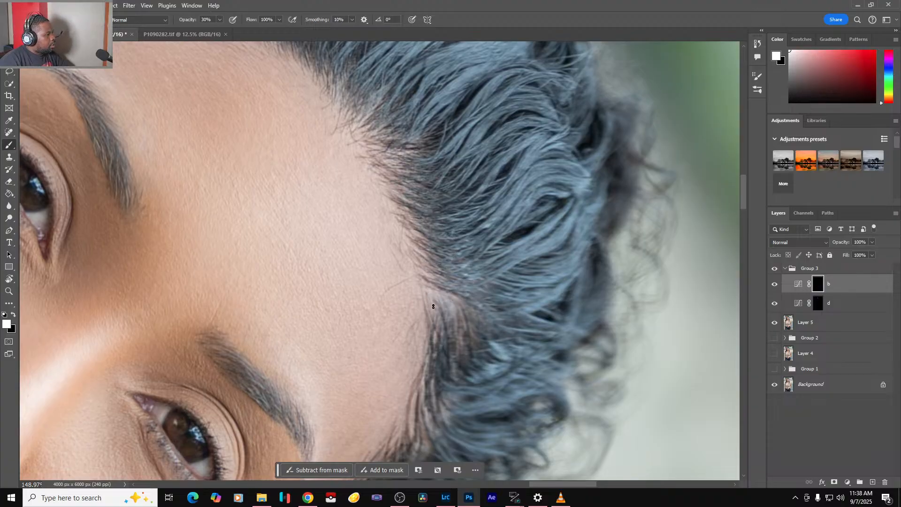
pyautogui.moveTo(392, 161); pyautogui.dragTo(517, 395)
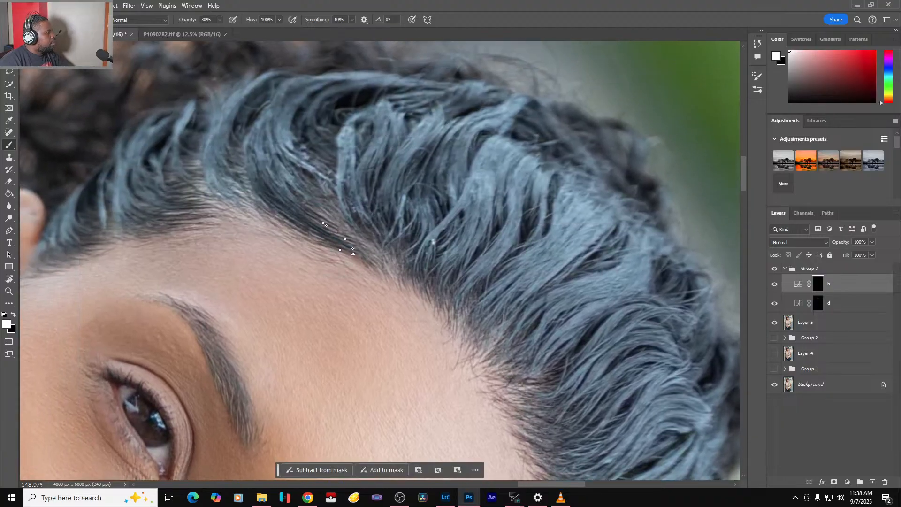
pyautogui.moveTo(297, 188); pyautogui.dragTo(325, 224)
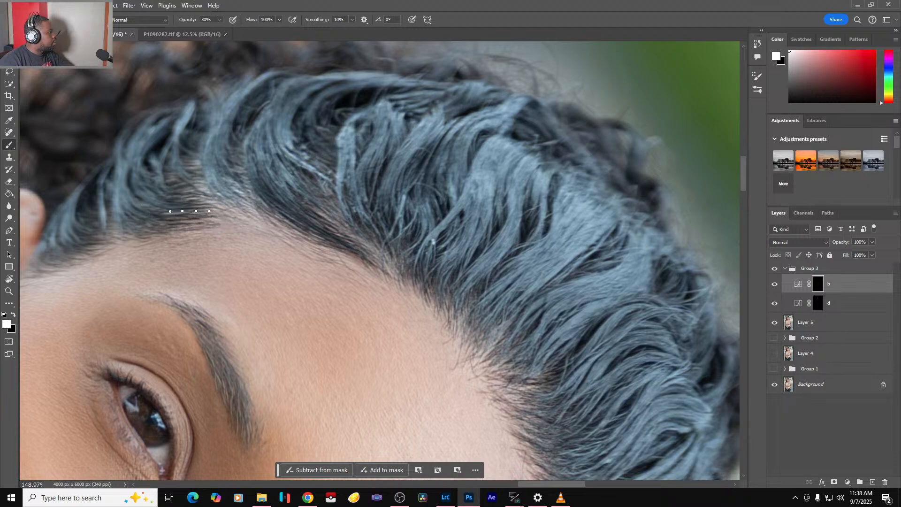
# - Turn the canvas to burn the hairline at the temple on the picture's left side, and compare the upright full portrait without Group 3
pyautogui.press('r')
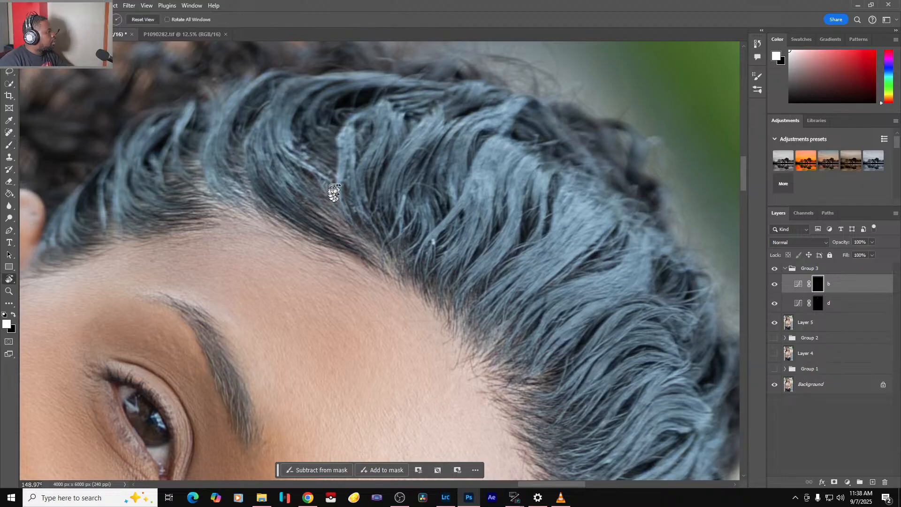
pyautogui.moveTo(334, 194); pyautogui.dragTo(362, 361)
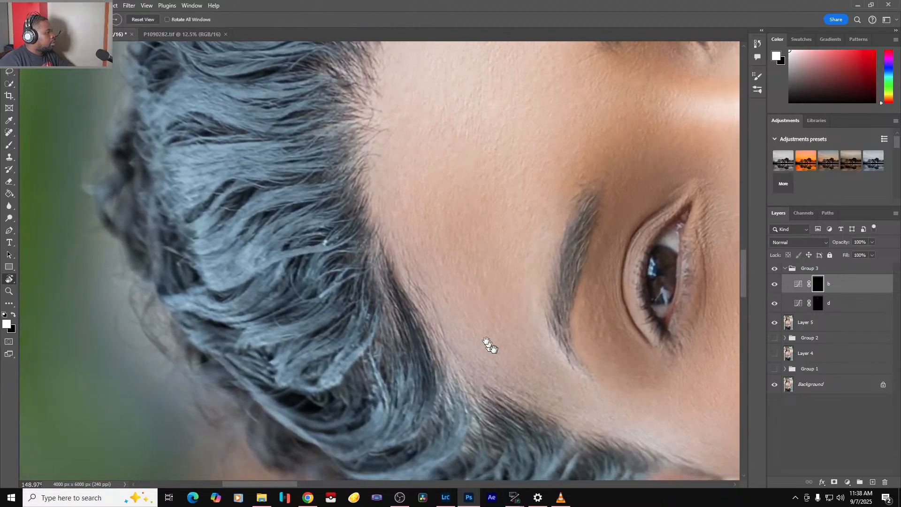
pyautogui.moveTo(490, 345)
pyautogui.mouseDown()
pyautogui.moveTo(379, 199)
pyautogui.moveTo(375, 207)
pyautogui.mouseUp()
pyautogui.press('b')
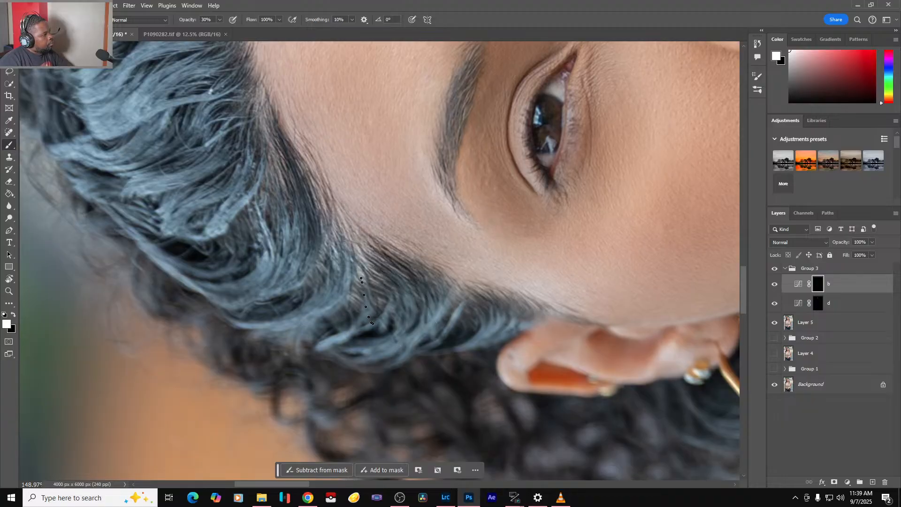
pyautogui.press('Escape')
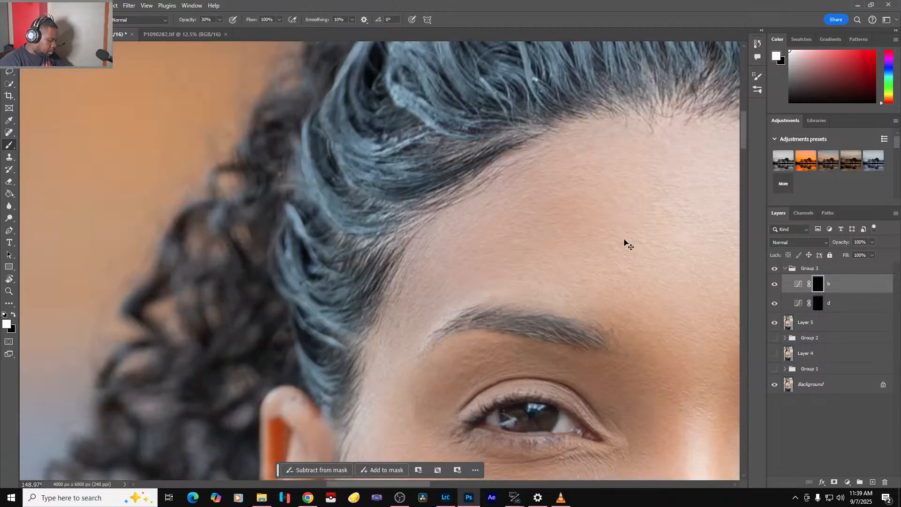
pyautogui.hotkey('ctrl', '0')
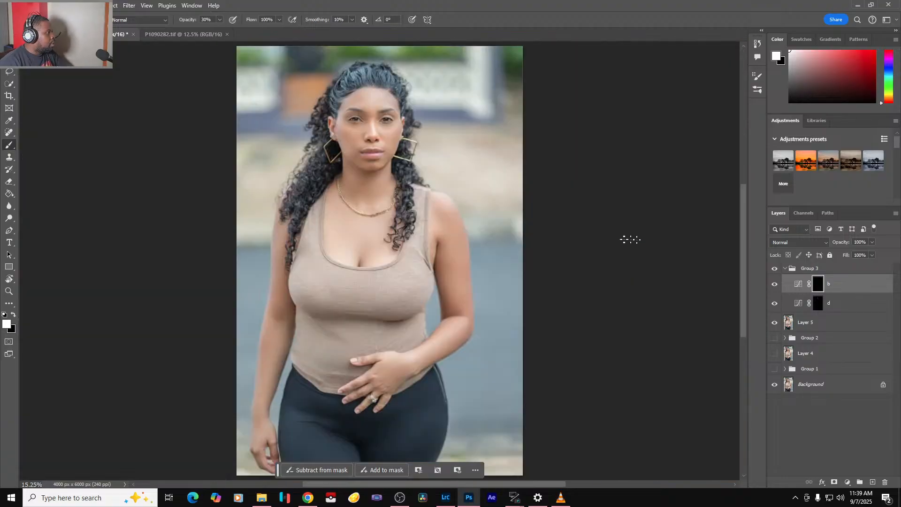
pyautogui.click(775, 272)
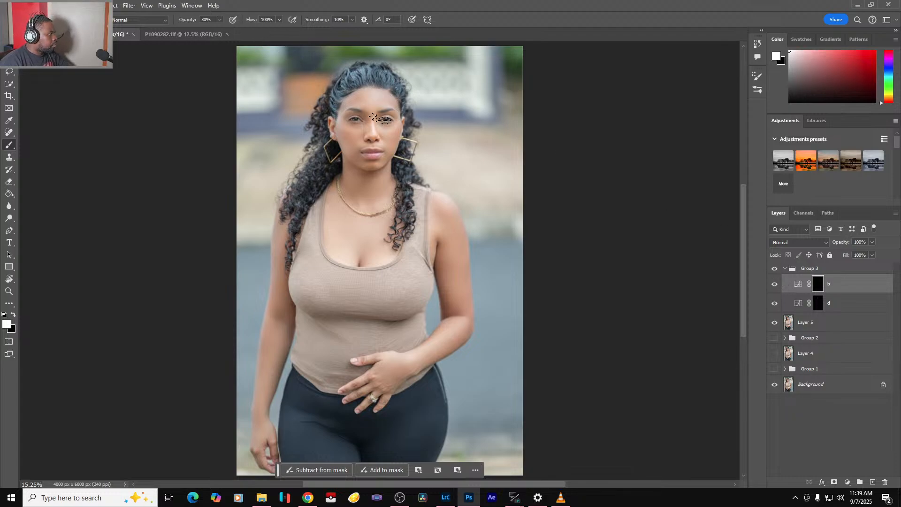
# - Set the brush opacity to 10% for softly burning the face on the b mask
pyautogui.scroll(10, 361, 138)
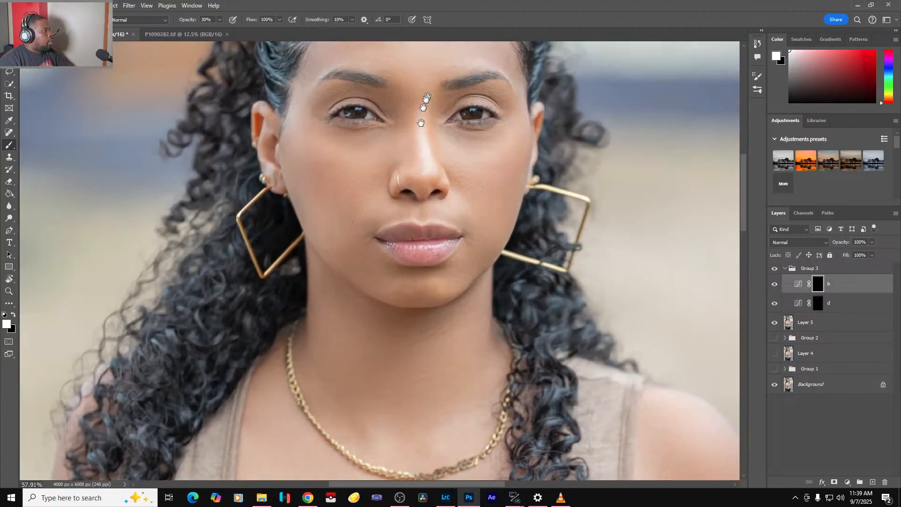
pyautogui.moveTo(427, 98); pyautogui.dragTo(410, 243)
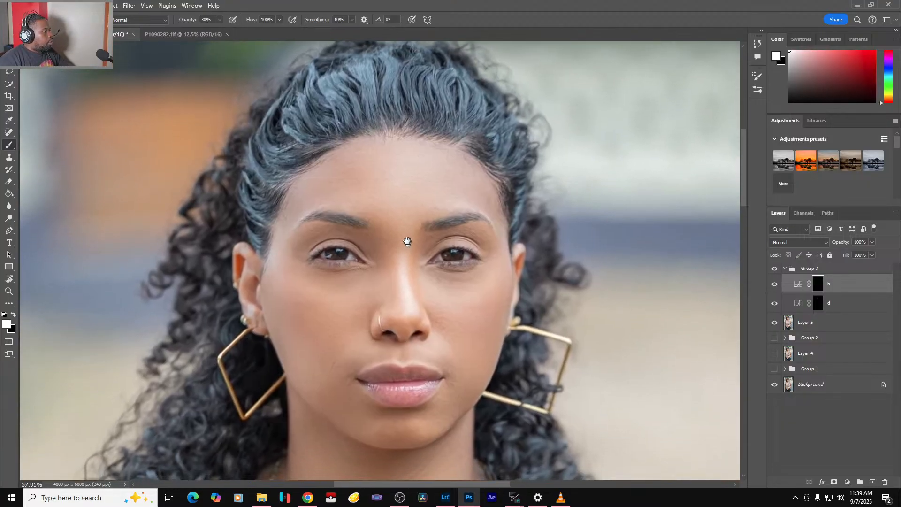
pyautogui.press('1')
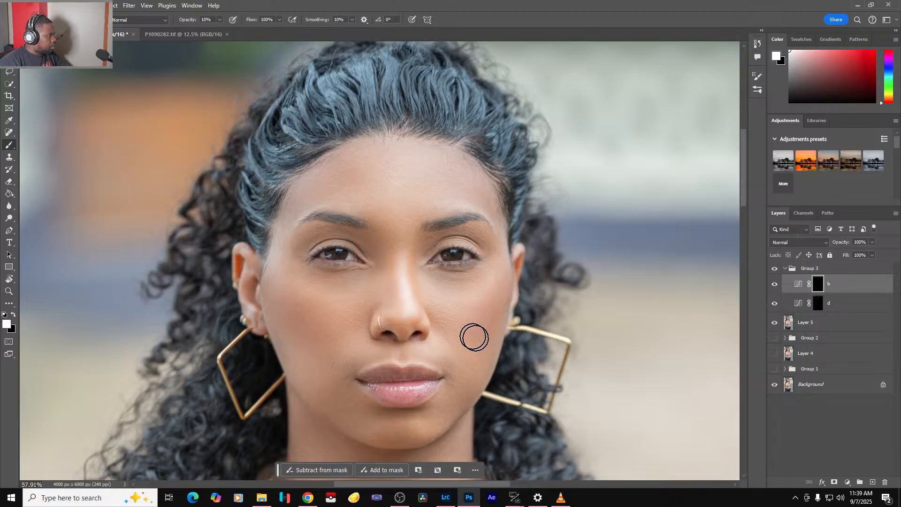
# - Compare the burned face and hairline with Group 3 hidden and shown, at face size and full-portrait size
pyautogui.click(775, 269)
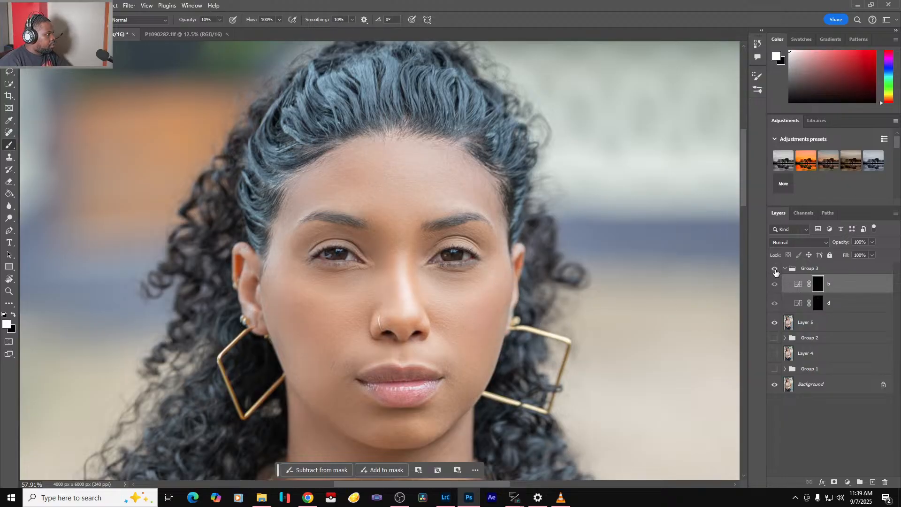
pyautogui.click(775, 269)
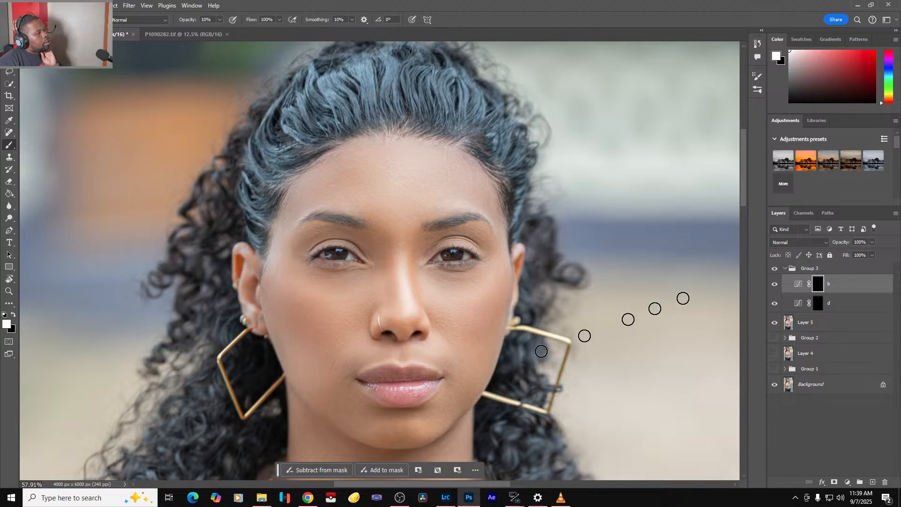
pyautogui.click(775, 269)
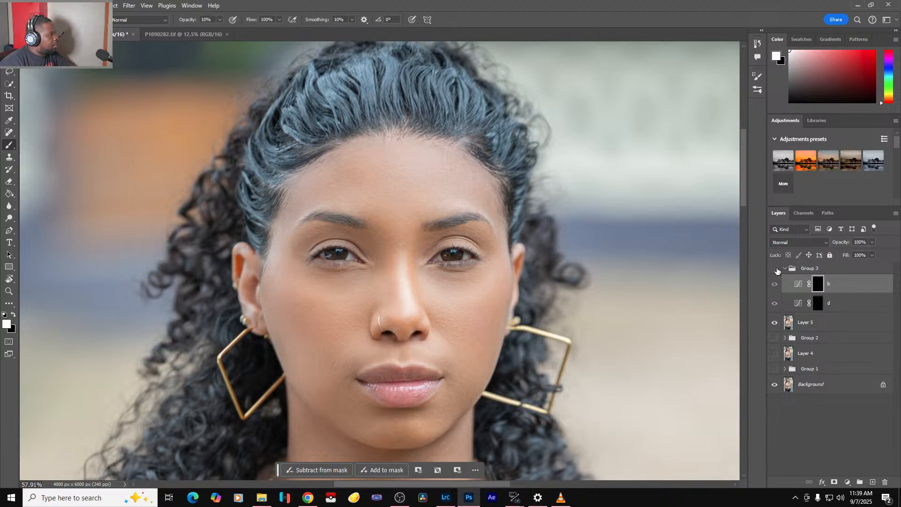
pyautogui.click(775, 269)
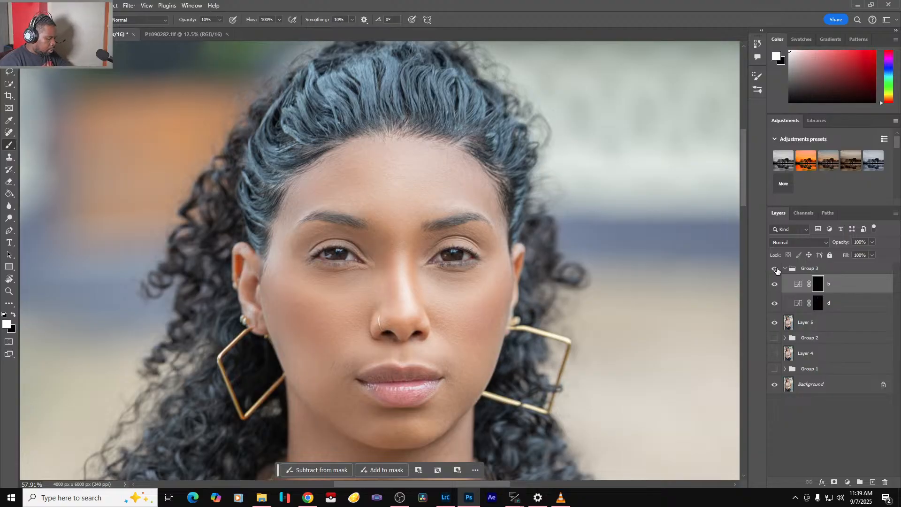
pyautogui.hotkey('ctrl', '0')
pyautogui.click(775, 268)
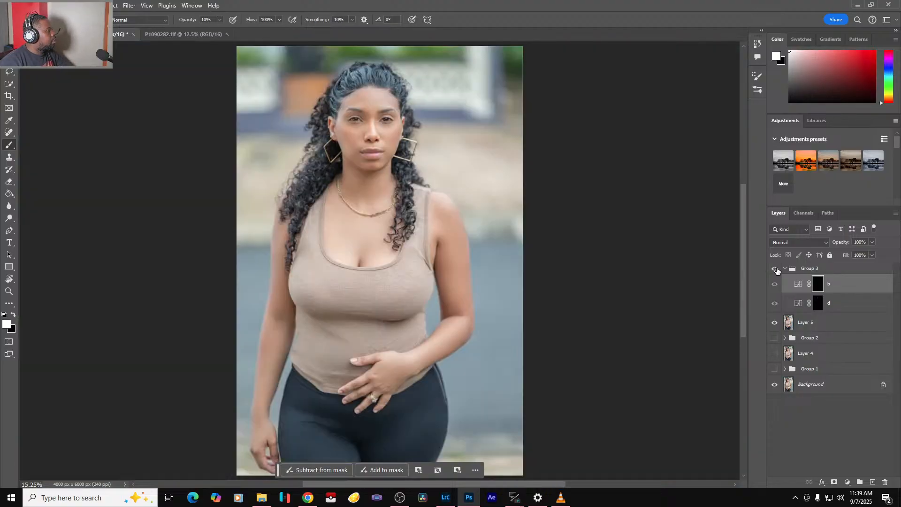
pyautogui.click(775, 269)
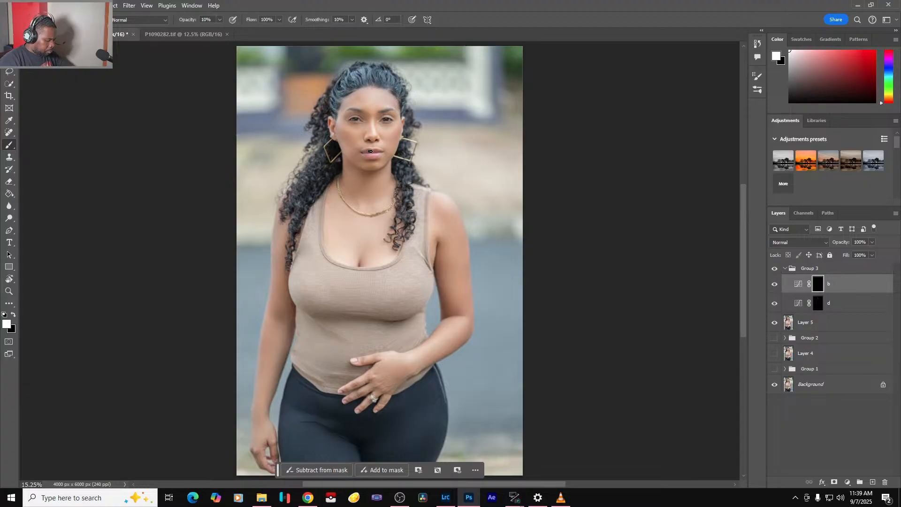
# - Enlarge the white 10% brush and paint across the lower lip on the d mask to brighten it
pyautogui.scroll(10, 349, 151)
pyautogui.scroll(4, 379, 249)
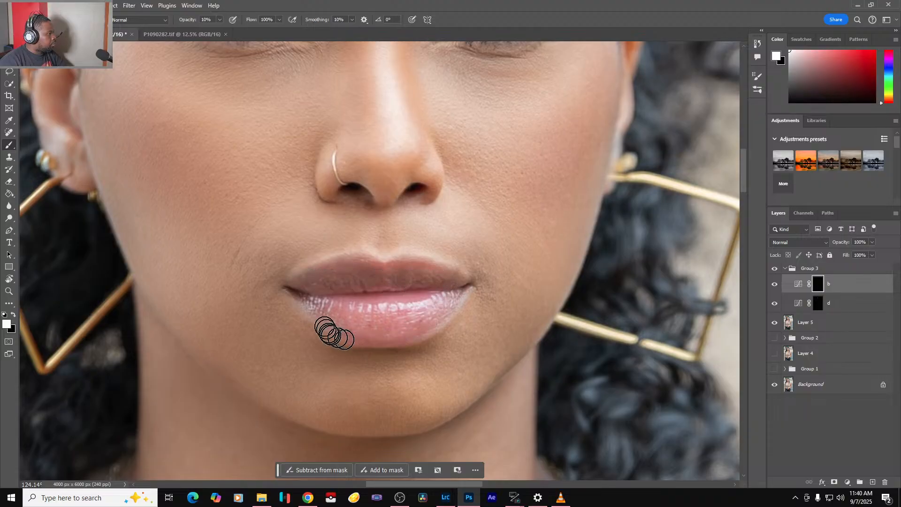
pyautogui.click(826, 304)
pyautogui.press(']')
pyautogui.press(']')
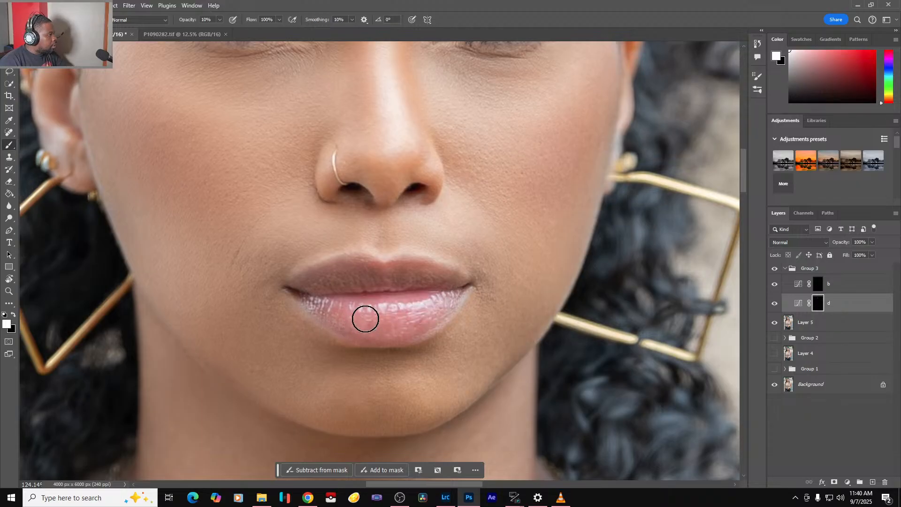
pyautogui.moveTo(364, 318)
pyautogui.mouseDown()
pyautogui.moveTo(348, 312)
pyautogui.moveTo(376, 320)
pyautogui.moveTo(438, 304)
pyautogui.moveTo(349, 317)
pyautogui.moveTo(316, 304)
pyautogui.moveTo(436, 308)
pyautogui.mouseUp()
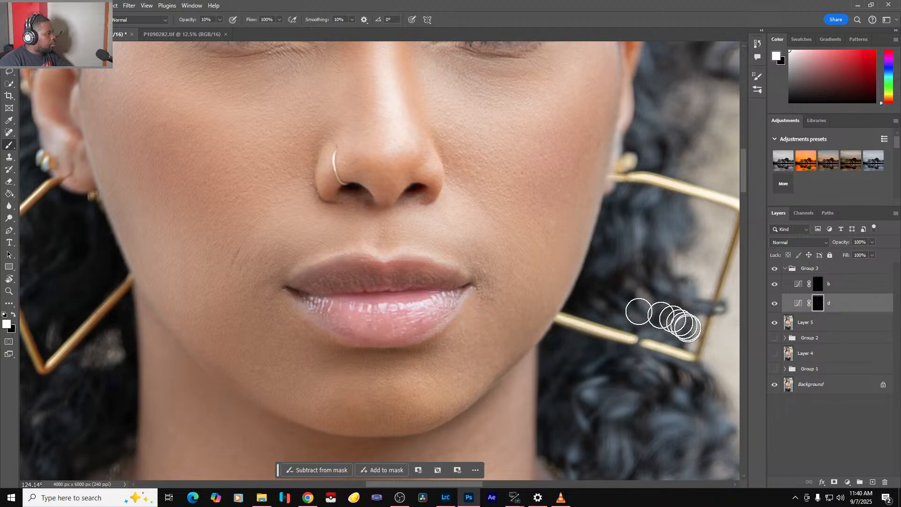
# - Shrink the brush, raise its opacity to 30%, and dodge the upper lip's edge on the d mask, checking the full portrait
pyautogui.press('[')
pyautogui.press('[')
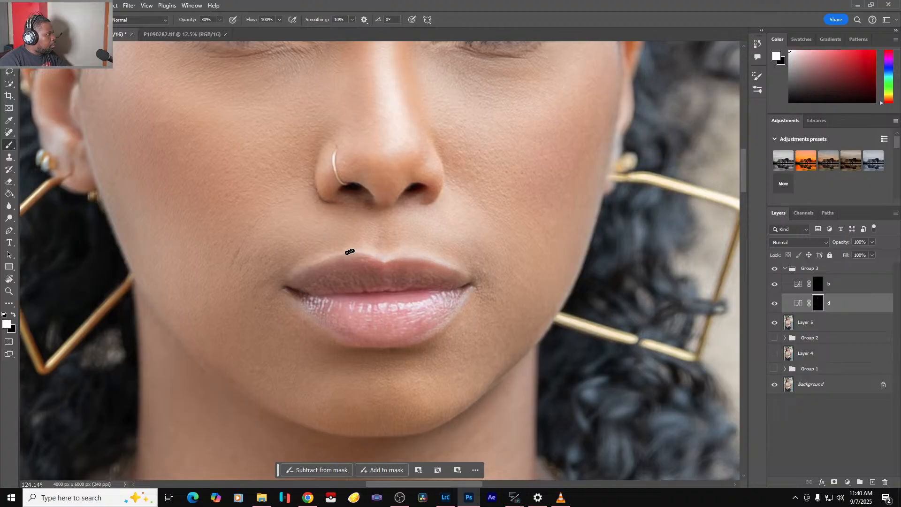
pyautogui.hotkey('ctrl', '0')
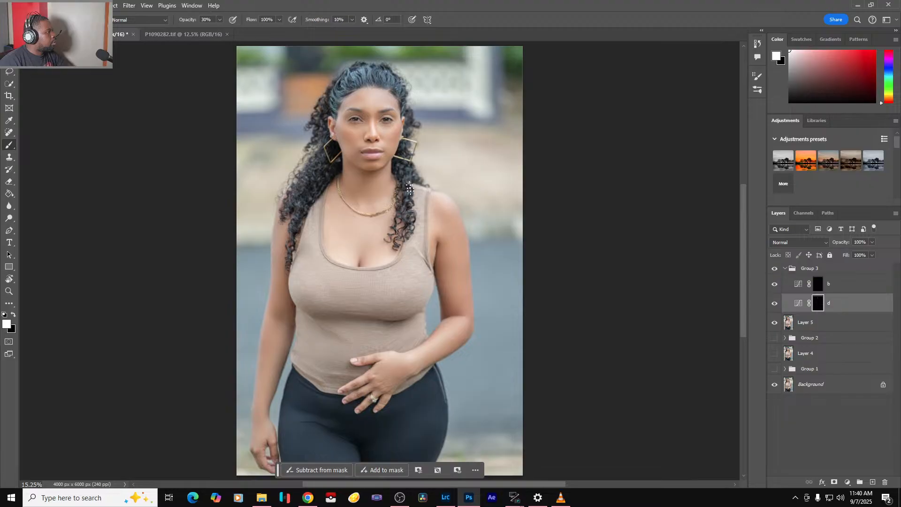
pyautogui.scroll(4, 361, 132)
pyautogui.scroll(3, 360, 132)
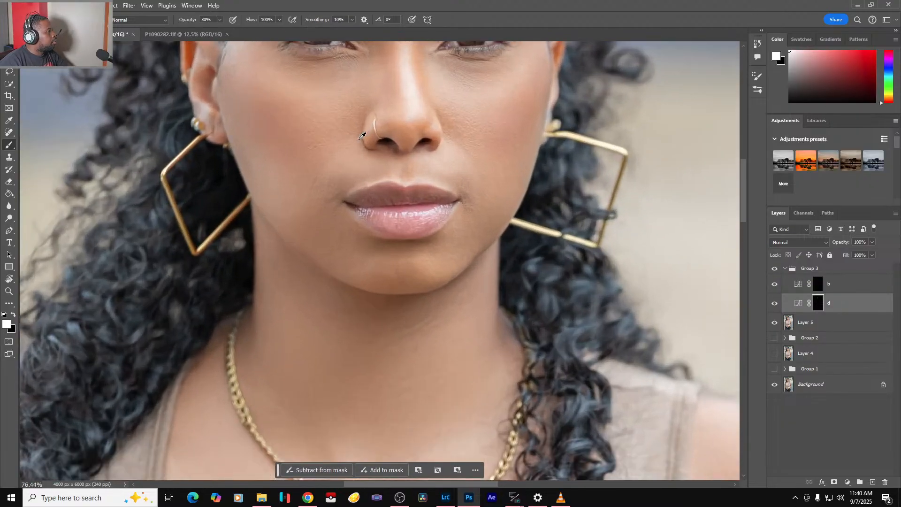
# - Burn the lash lines and inner corner of the eye beside the plain nostril on the b mask with a small 30% white brush
pyautogui.scroll(-1, 447, 201)
pyautogui.scroll(3, 423, 353)
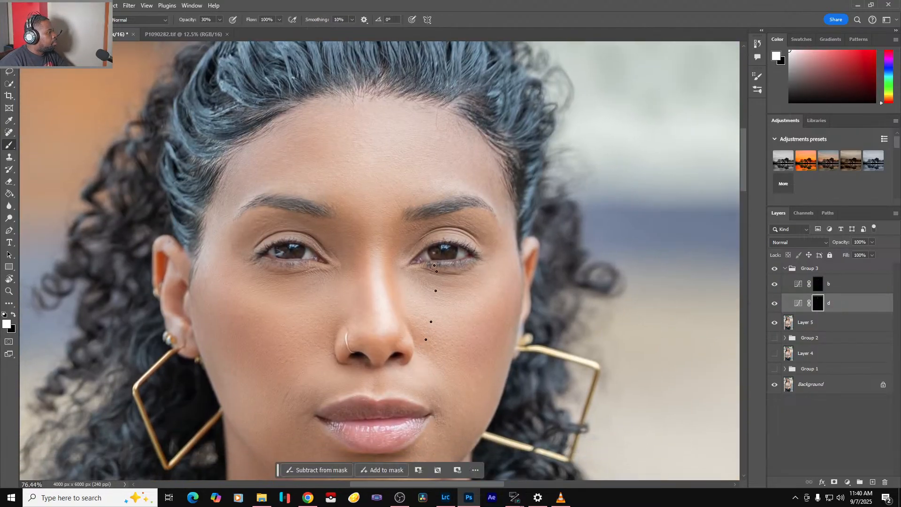
pyautogui.scroll(2, 424, 257)
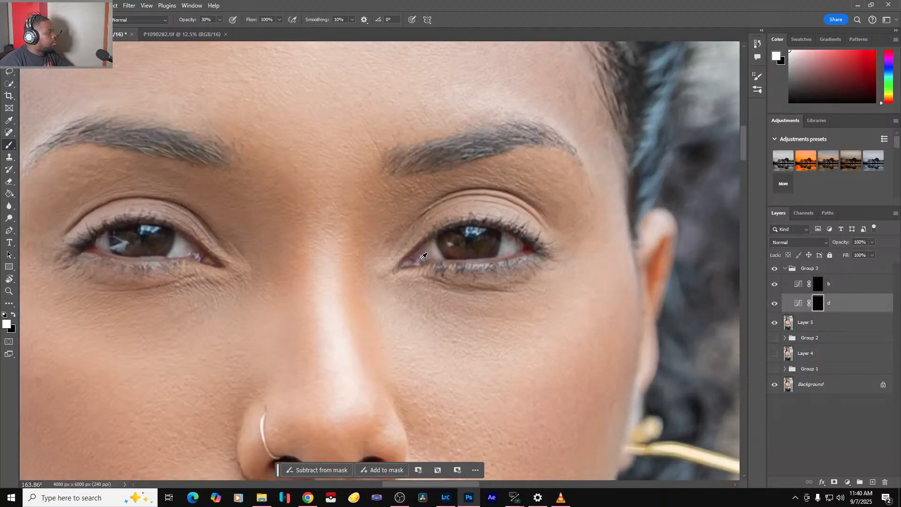
pyautogui.click(819, 287)
pyautogui.scroll(4, 459, 274)
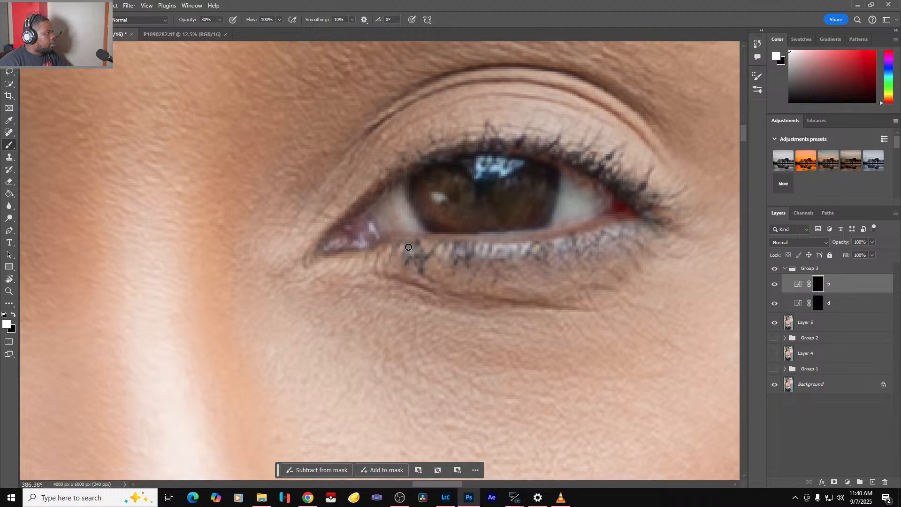
pyautogui.moveTo(416, 246)
pyautogui.mouseDown()
pyautogui.moveTo(424, 281)
pyautogui.moveTo(432, 248)
pyautogui.moveTo(435, 275)
pyautogui.moveTo(445, 250)
pyautogui.moveTo(445, 273)
pyautogui.moveTo(461, 243)
pyautogui.moveTo(460, 270)
pyautogui.moveTo(478, 239)
pyautogui.moveTo(476, 270)
pyautogui.moveTo(488, 247)
pyautogui.moveTo(482, 259)
pyautogui.moveTo(648, 235)
pyautogui.mouseUp()
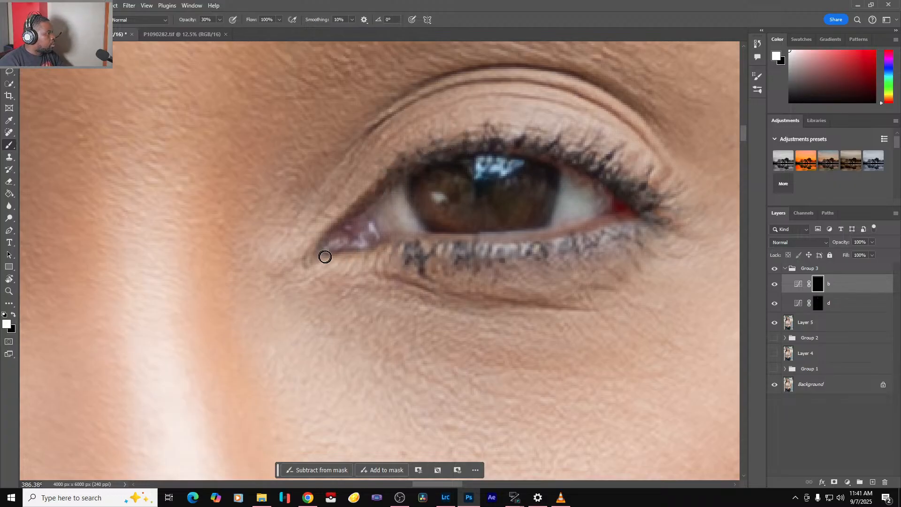
pyautogui.moveTo(325, 258)
pyautogui.mouseDown()
pyautogui.moveTo(527, 247)
pyautogui.moveTo(604, 236)
pyautogui.moveTo(638, 211)
pyautogui.mouseUp()
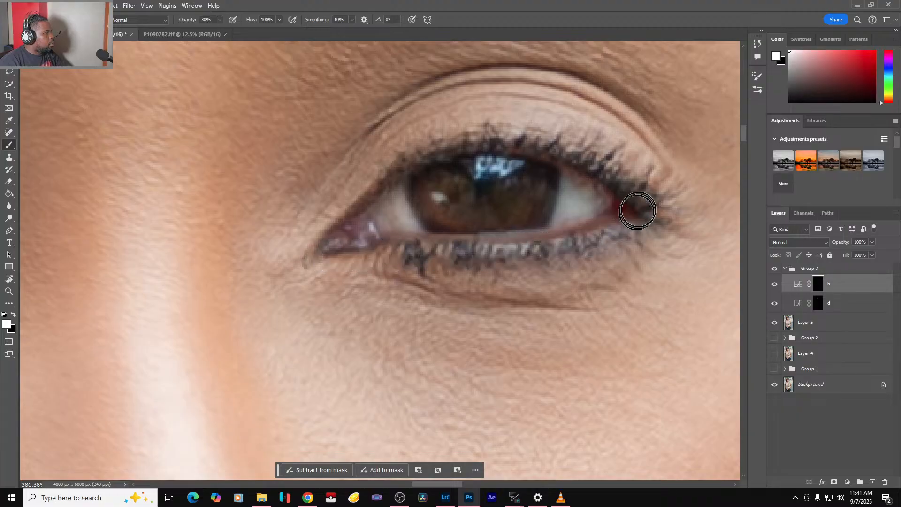
pyautogui.press('[')
pyautogui.press('[')
pyautogui.moveTo(326, 242)
pyautogui.mouseDown()
pyautogui.moveTo(389, 177)
pyautogui.moveTo(407, 244)
pyautogui.mouseUp()
pyautogui.hotkey('ctrl', '0')
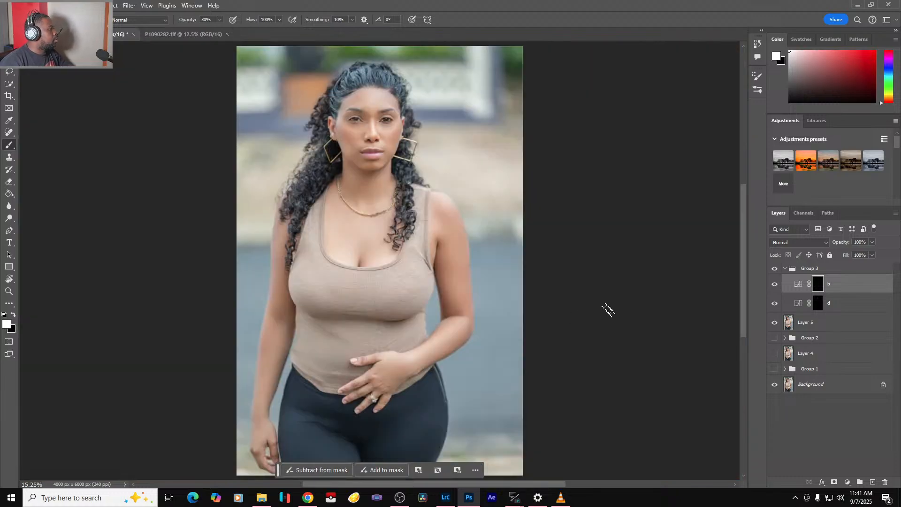
# - Compare the face with the Group 3 dodge and burn layers hidden and shown
pyautogui.scroll(5, 326, 123)
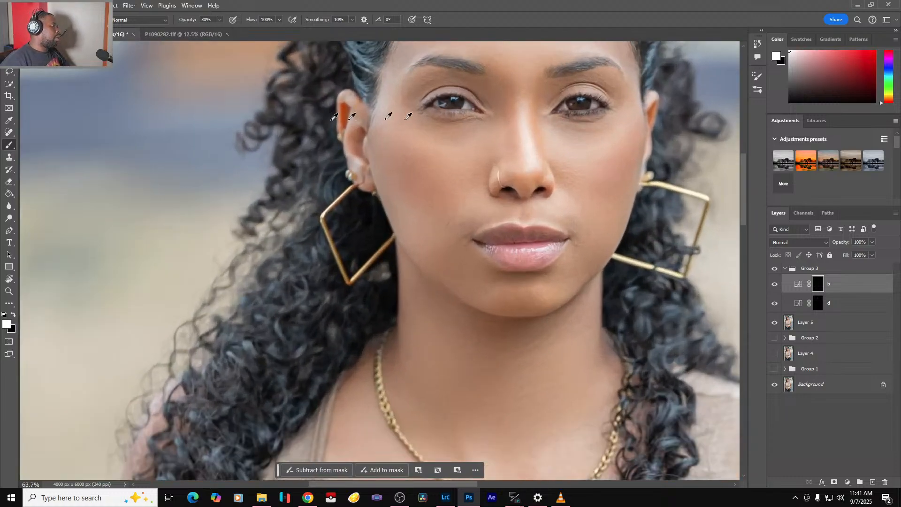
pyautogui.moveTo(540, 171); pyautogui.dragTo(477, 320)
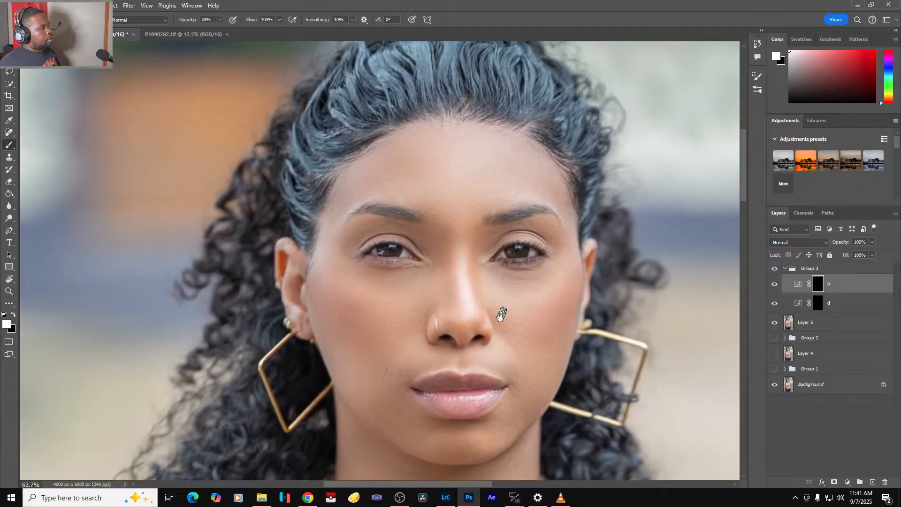
pyautogui.click(776, 269)
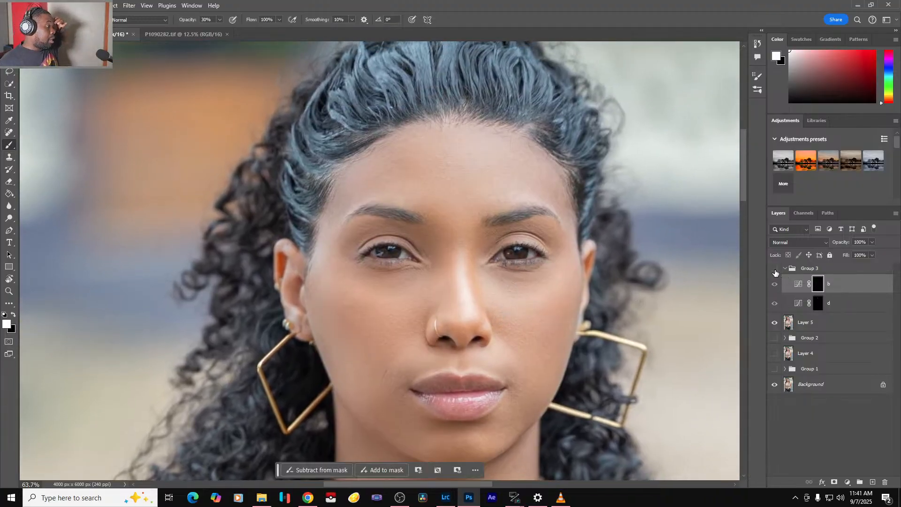
pyautogui.click(776, 269)
pyautogui.click(775, 270)
pyautogui.click(775, 270)
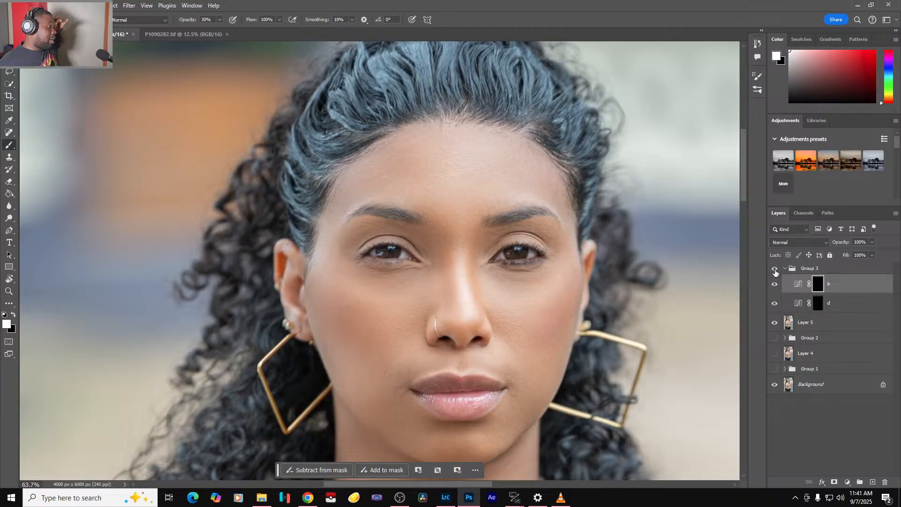
pyautogui.click(775, 270)
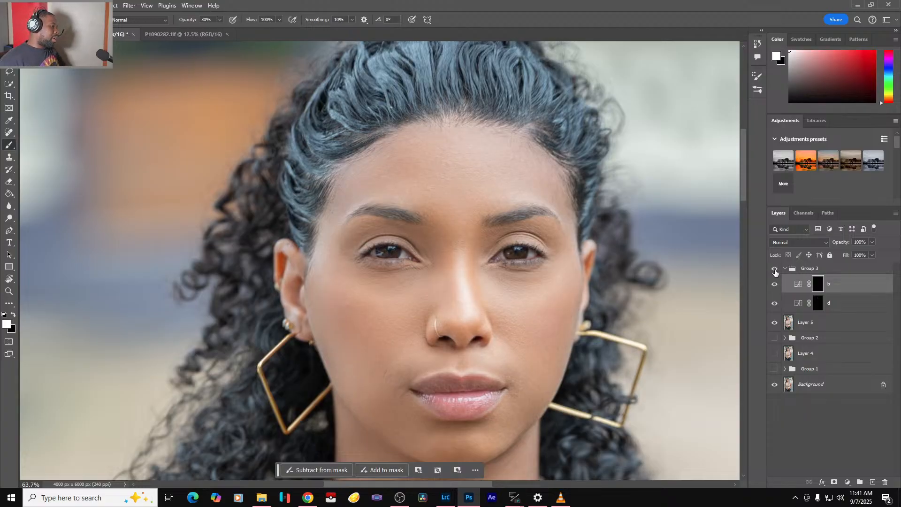
pyautogui.click(776, 270)
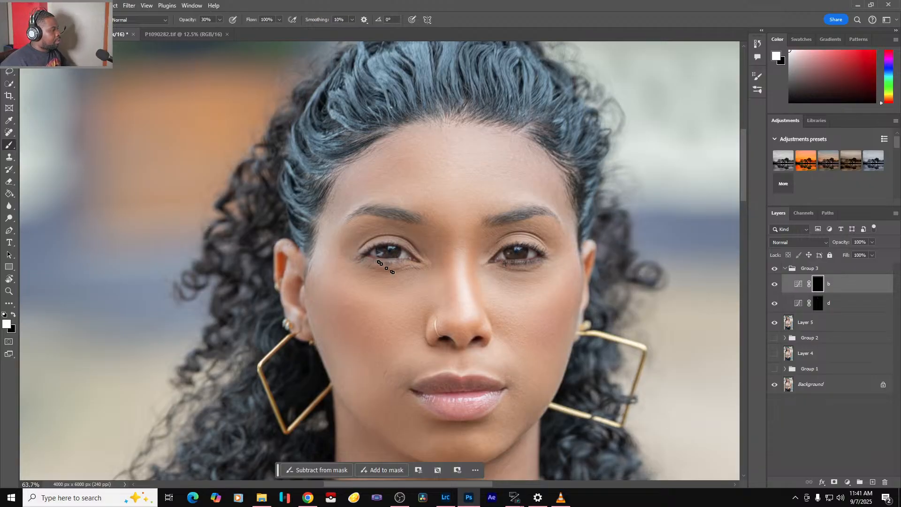
# - Burn the lower lashes and outer corner of the eye on the nose-ring side on the b mask, checking the full portrait
pyautogui.scroll(6, 384, 266)
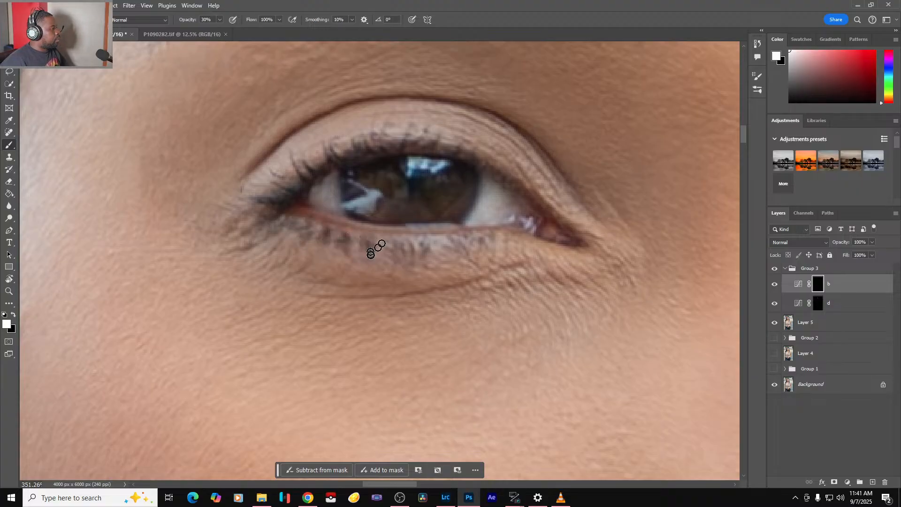
pyautogui.moveTo(376, 249)
pyautogui.mouseDown()
pyautogui.moveTo(393, 242)
pyautogui.moveTo(419, 243)
pyautogui.moveTo(421, 256)
pyautogui.moveTo(446, 235)
pyautogui.moveTo(487, 251)
pyautogui.moveTo(508, 243)
pyautogui.mouseUp()
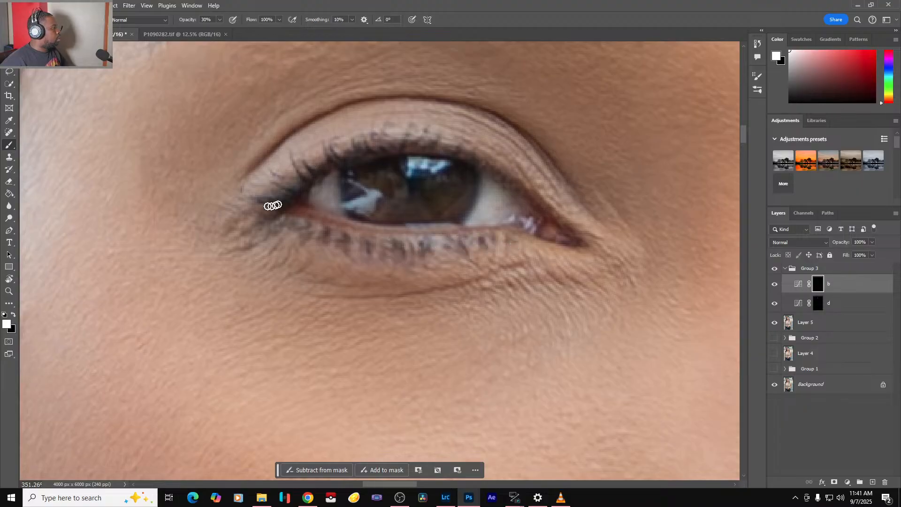
pyautogui.moveTo(255, 199); pyautogui.dragTo(300, 205)
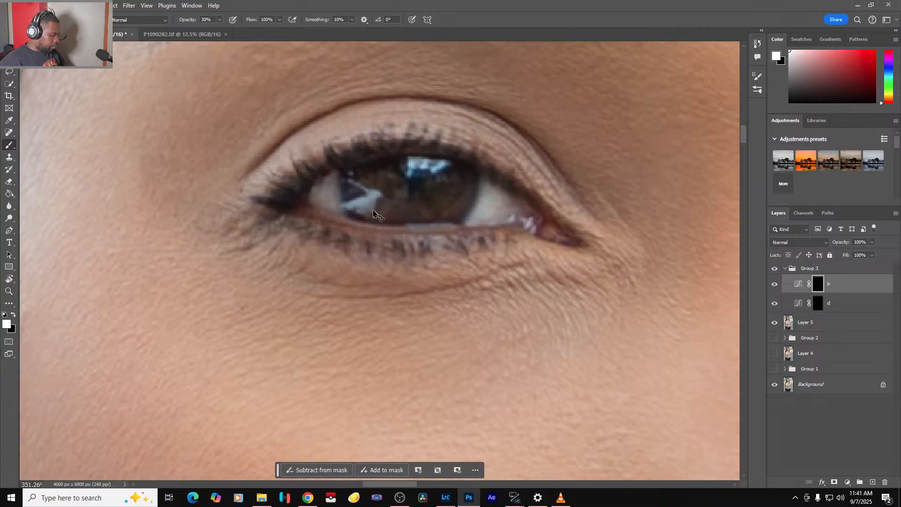
pyautogui.hotkey('ctrl', '0')
pyautogui.click(775, 269)
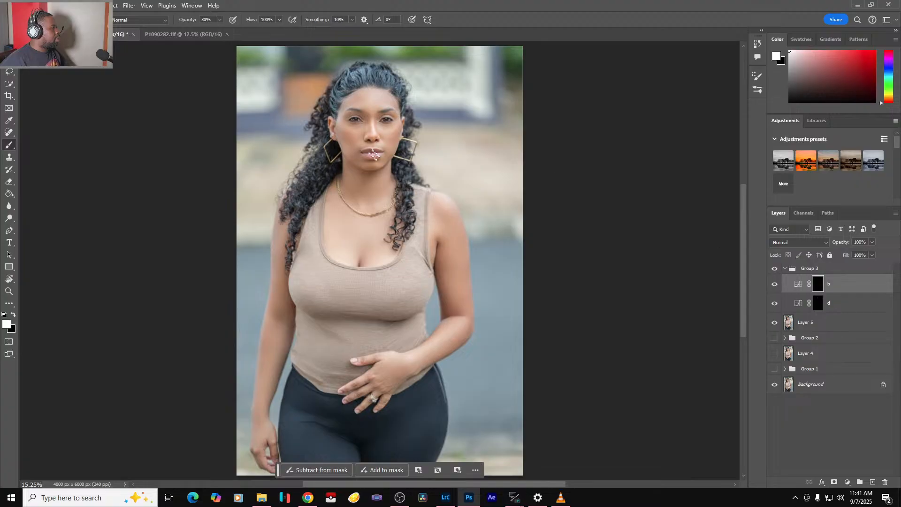
# - Enlarge the white brush, lower its opacity to 10%, and dodge the chin below the lower lip on the d mask
pyautogui.scroll(6, 392, 155)
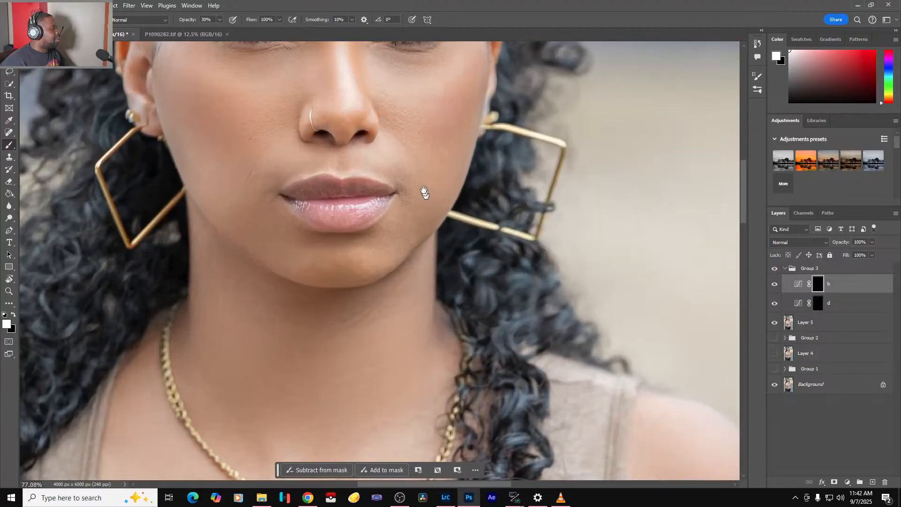
pyautogui.moveTo(423, 191); pyautogui.dragTo(455, 371)
pyautogui.click(829, 303)
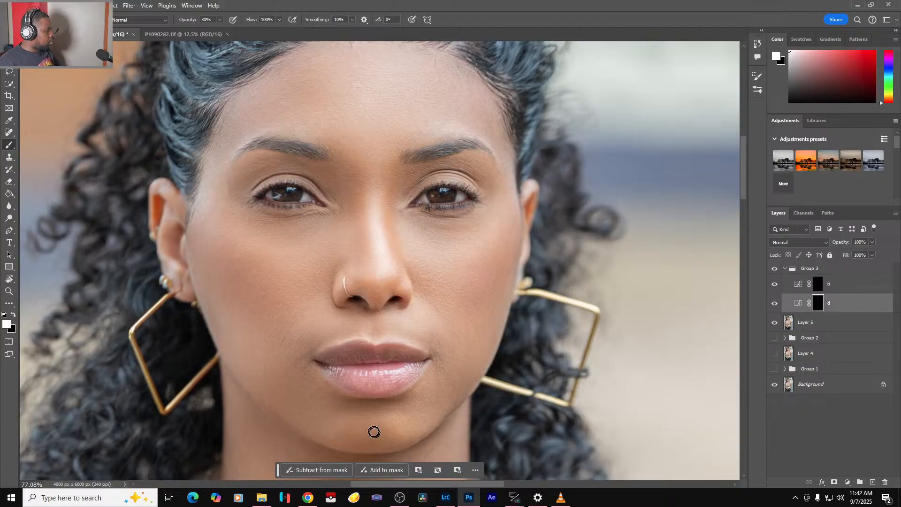
pyautogui.press(']')
pyautogui.press(']')
pyautogui.press(']')
pyautogui.press(']')
pyautogui.press(']')
pyautogui.press(']')
pyautogui.press(']')
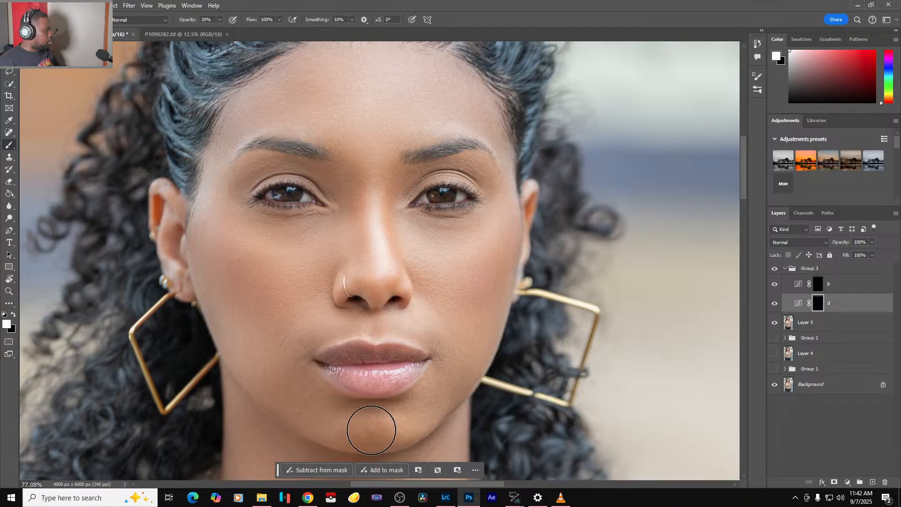
pyautogui.hotkey('ctrl', '0')
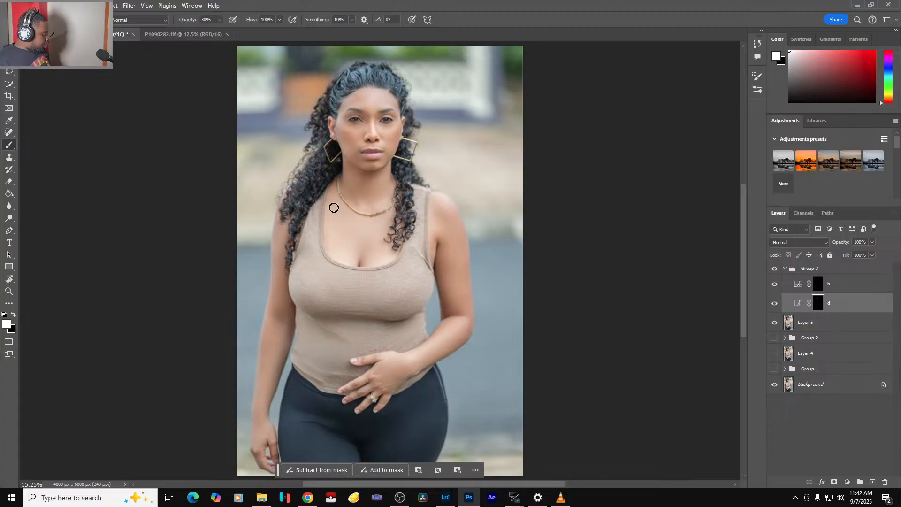
pyautogui.scroll(16, 390, 139)
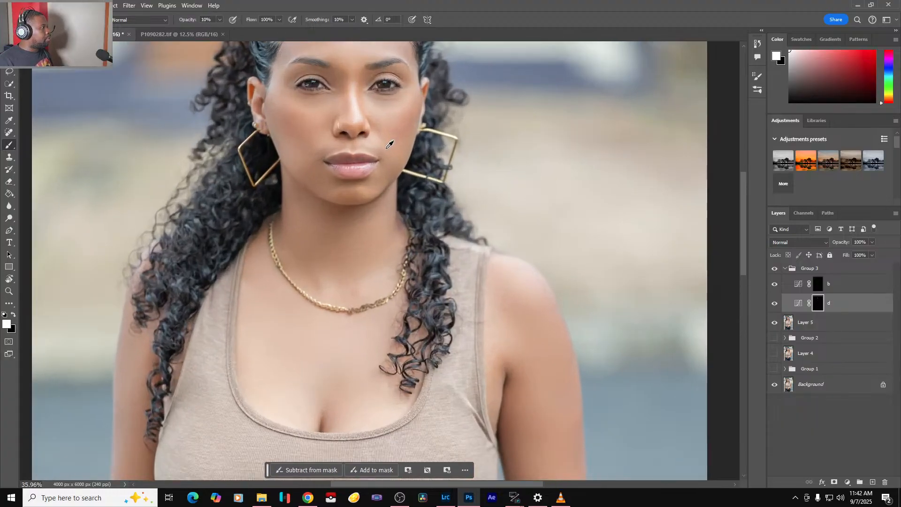
pyautogui.scroll(4, 373, 175)
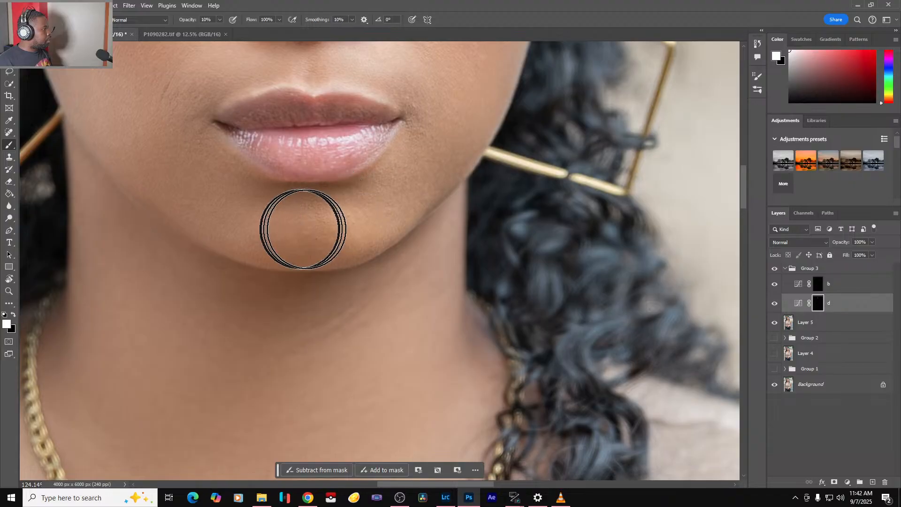
pyautogui.scroll(-2, 352, 246)
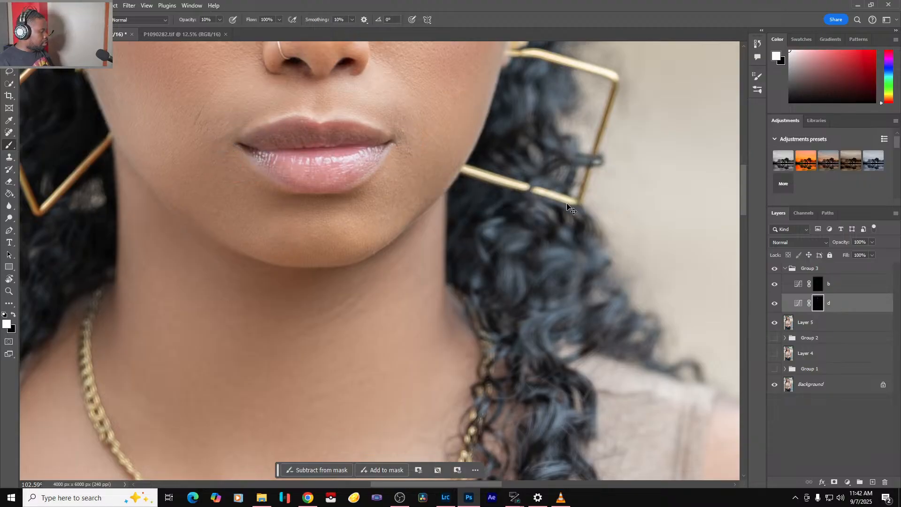
pyautogui.hotkey('ctrl', '0')
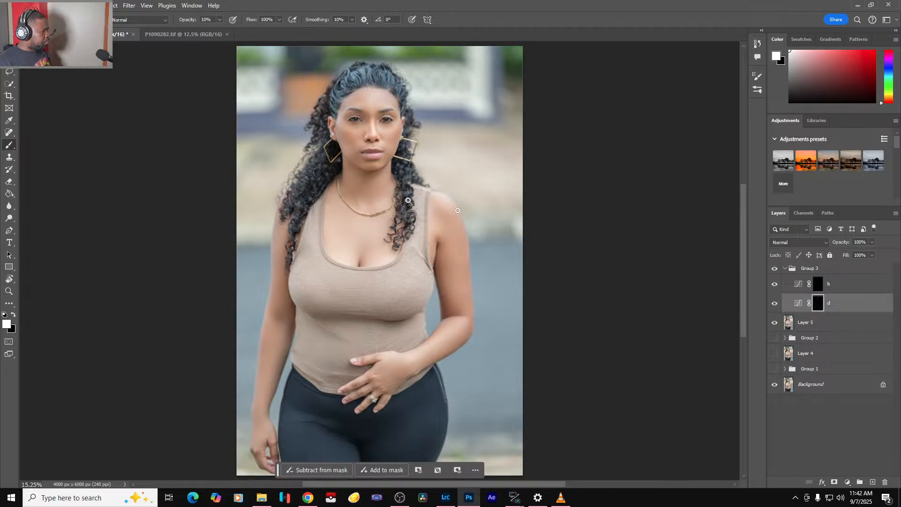
# - Compare the retouched face with Layer 5 and Group 3 hidden and shown, ending with both visible at full-portrait size
pyautogui.click(775, 324)
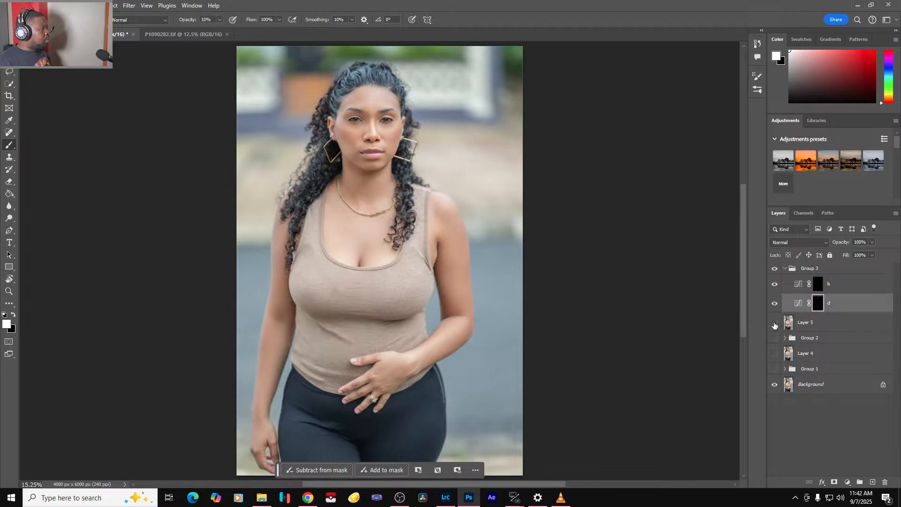
pyautogui.click(775, 269)
pyautogui.scroll(8, 357, 102)
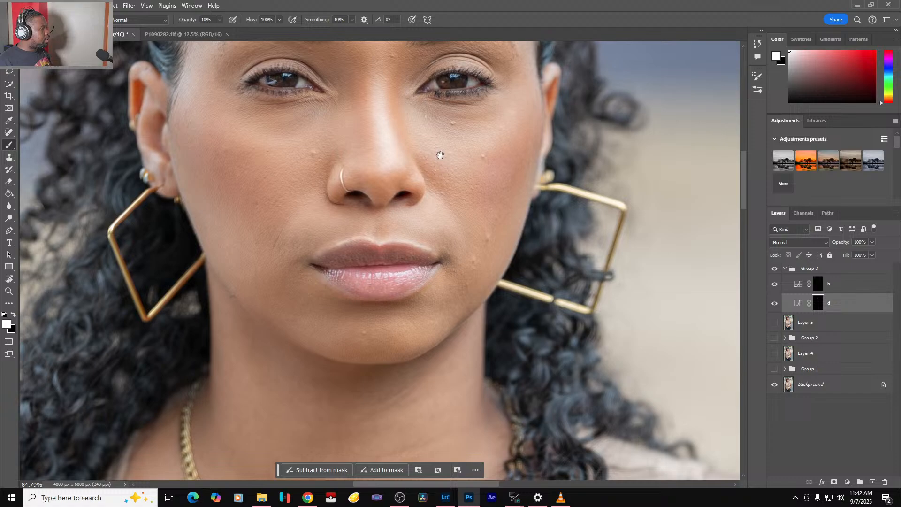
pyautogui.moveTo(440, 155); pyautogui.dragTo(434, 270)
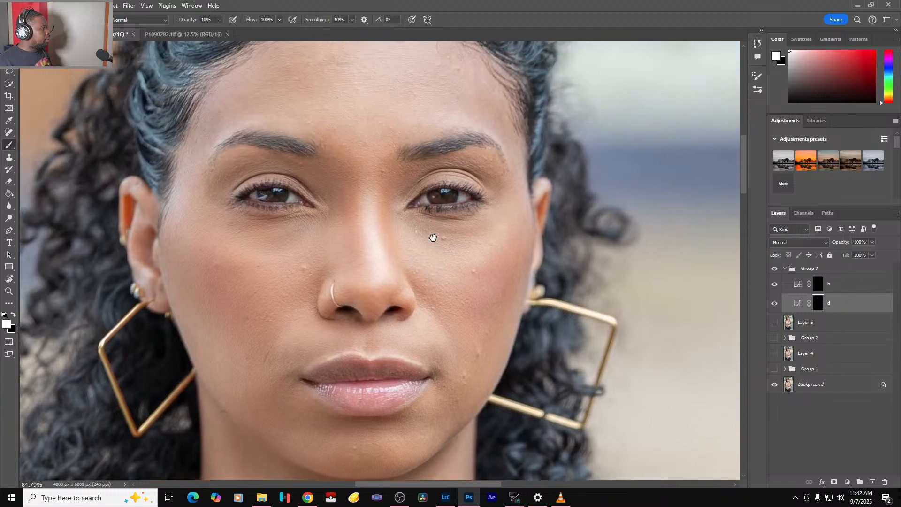
pyautogui.click(774, 269)
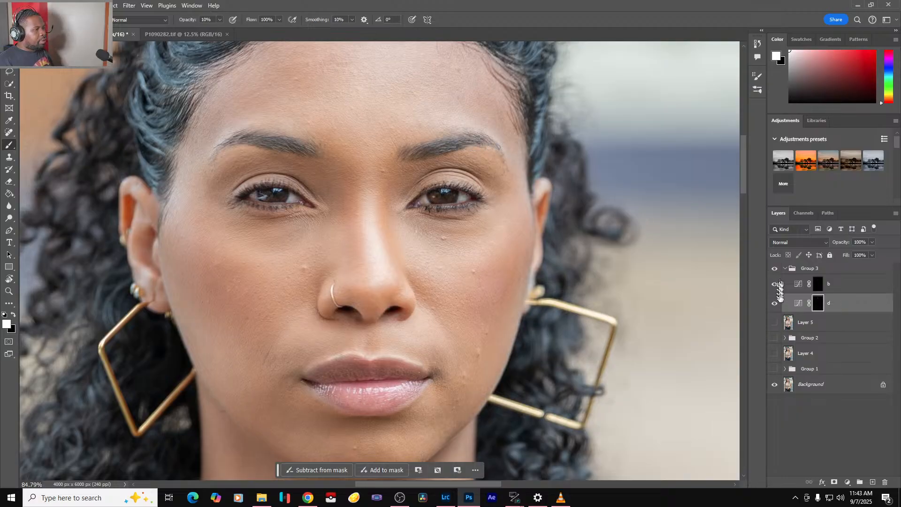
pyautogui.click(775, 322)
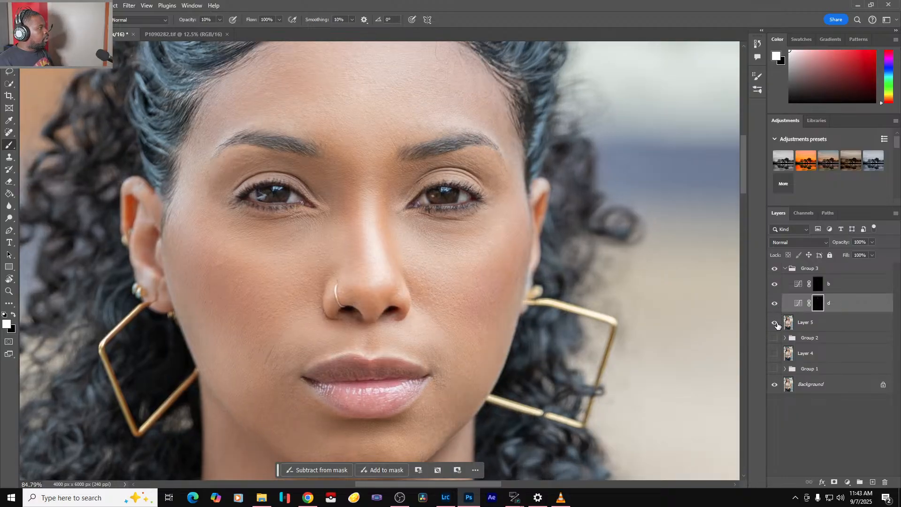
pyautogui.click(776, 269)
pyautogui.click(776, 269)
pyautogui.click(776, 268)
pyautogui.hotkey('ctrl', '0')
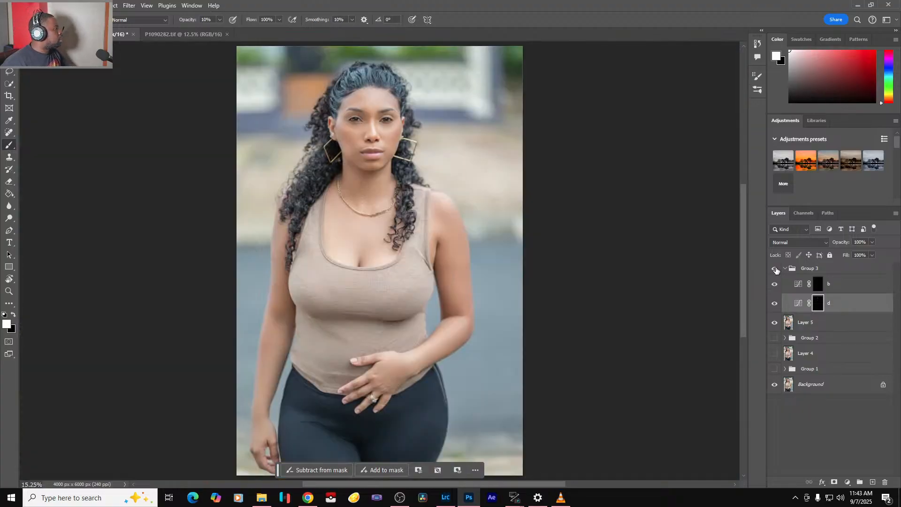
# - Burn the full length of the eyebrow on the nose-ring side on the b mask, using the white brush at 10% opacity
pyautogui.scroll(5, 383, 104)
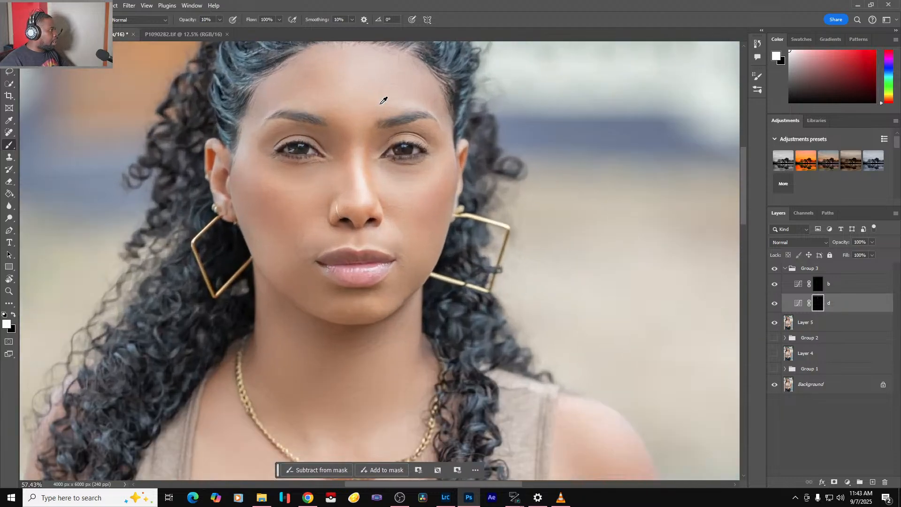
pyautogui.scroll(4, 383, 104)
pyautogui.moveTo(308, 155); pyautogui.dragTo(479, 211)
pyautogui.click(817, 284)
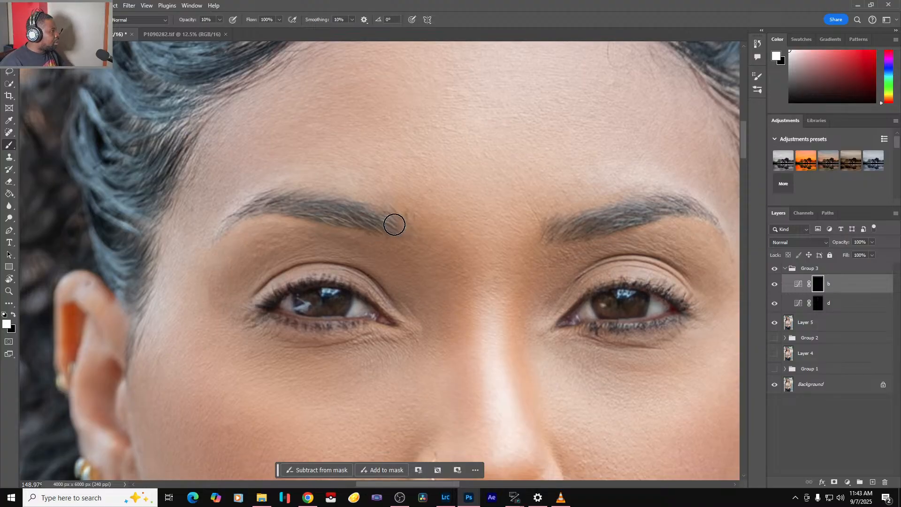
pyautogui.moveTo(395, 225)
pyautogui.mouseDown()
pyautogui.moveTo(285, 205)
pyautogui.moveTo(253, 206)
pyautogui.moveTo(225, 227)
pyautogui.mouseUp()
pyautogui.hotkey('ctrl', '0')
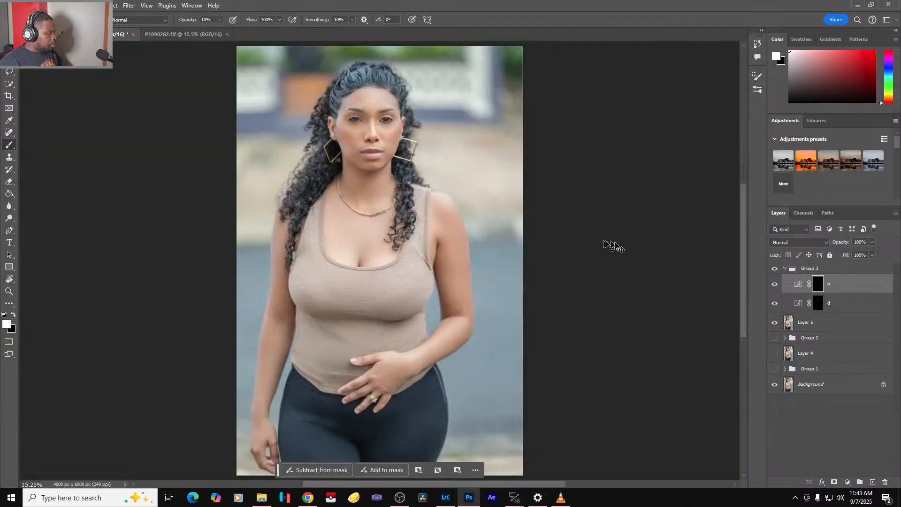
# - Burn the eyebrow opposite the nose-ring side from its inner end to its tail on the b mask
pyautogui.scroll(20, 399, 113)
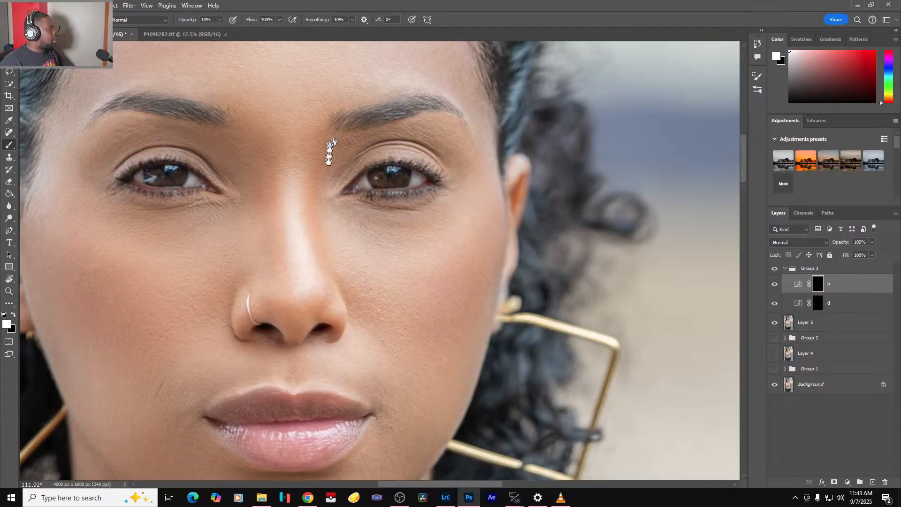
pyautogui.moveTo(330, 153); pyautogui.dragTo(339, 223)
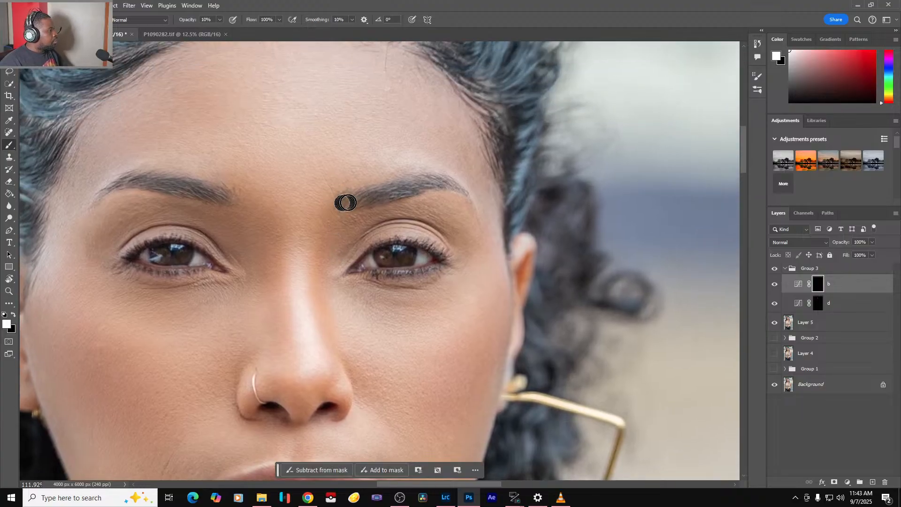
pyautogui.moveTo(346, 202); pyautogui.dragTo(437, 179)
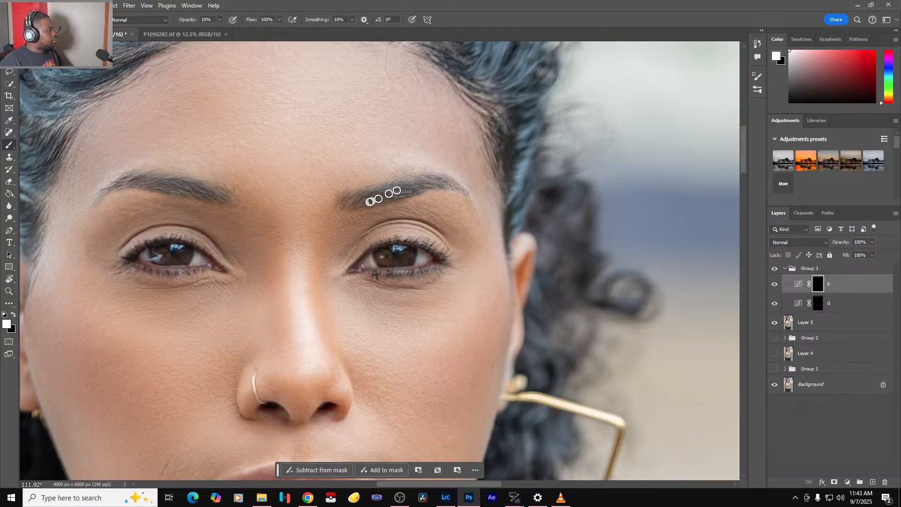
pyautogui.moveTo(370, 202)
pyautogui.mouseDown()
pyautogui.moveTo(437, 186)
pyautogui.moveTo(473, 201)
pyautogui.mouseUp()
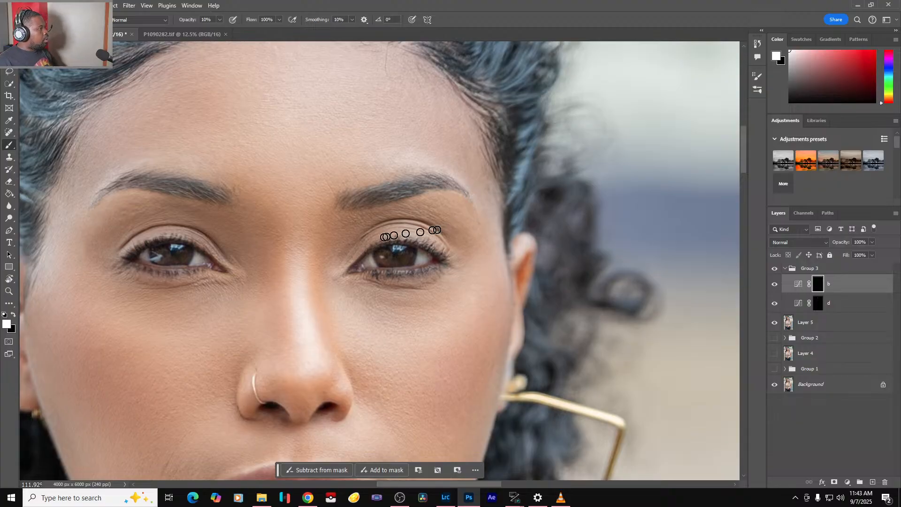
# - Shrink the brush, set its opacity to 30%, and burn fine hair strokes into the eyebrow opposite the nose-ring side
pyautogui.scroll(6, 338, 201)
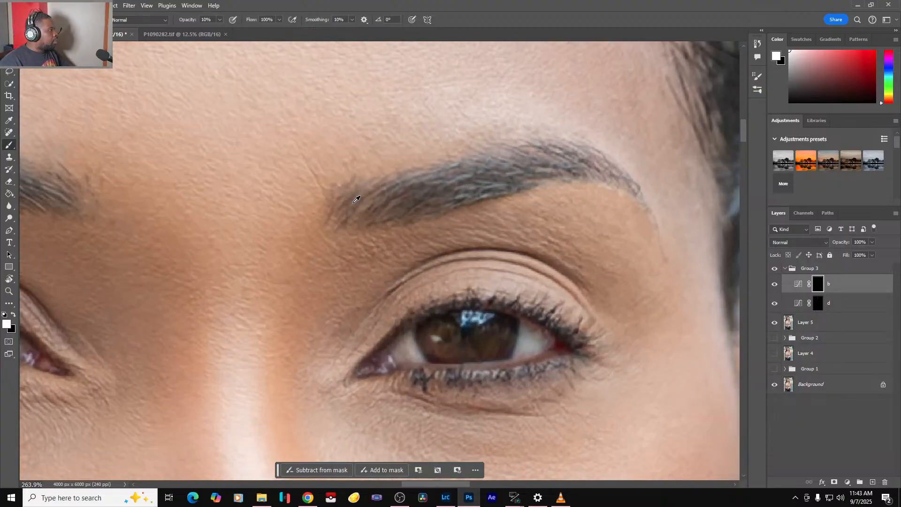
pyautogui.press('[')
pyautogui.press('[')
pyautogui.press('[')
pyautogui.press('[')
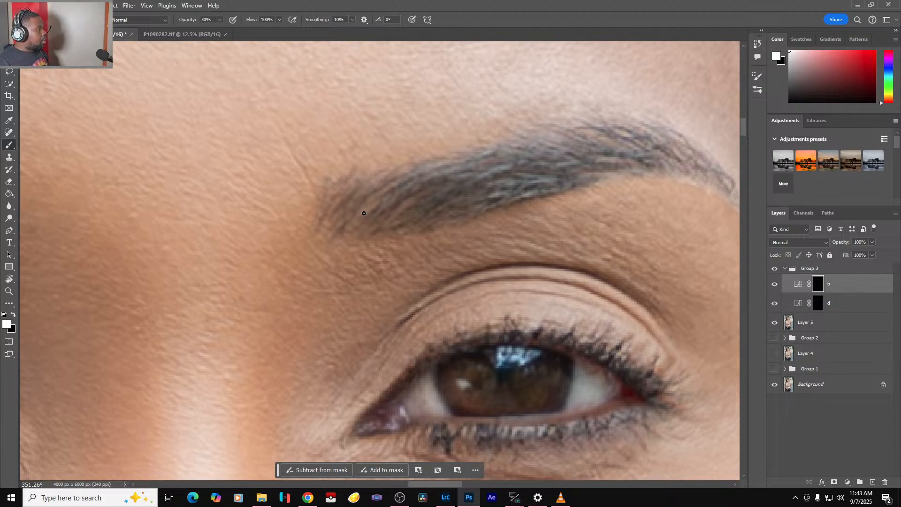
pyautogui.press('3')
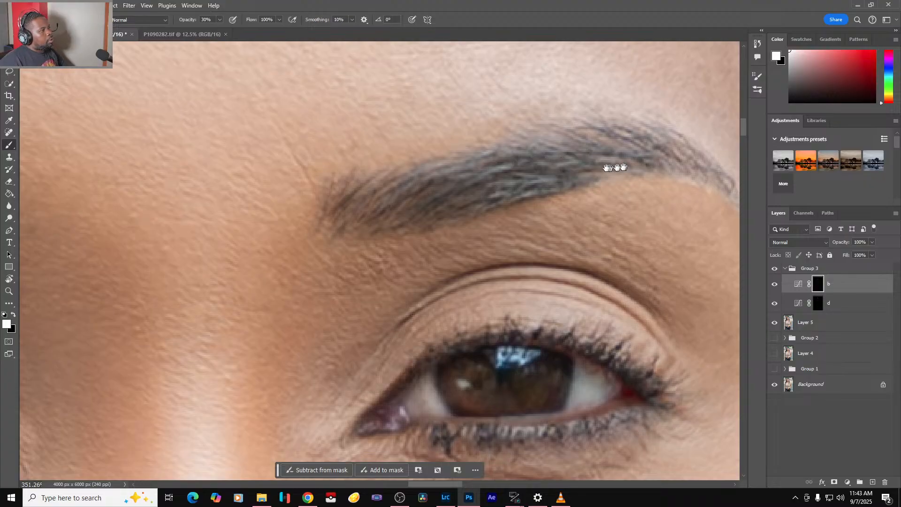
pyautogui.moveTo(604, 173); pyautogui.dragTo(599, 191)
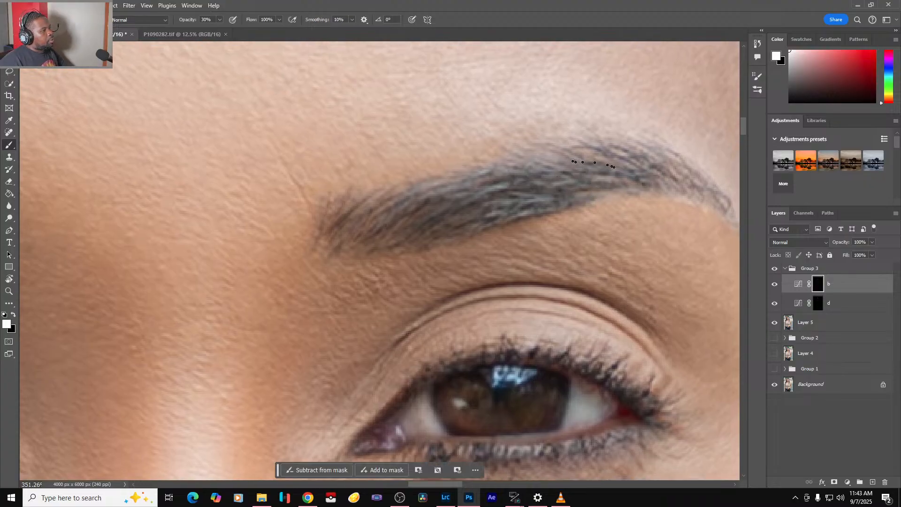
pyautogui.hotkey('ctrl', '0')
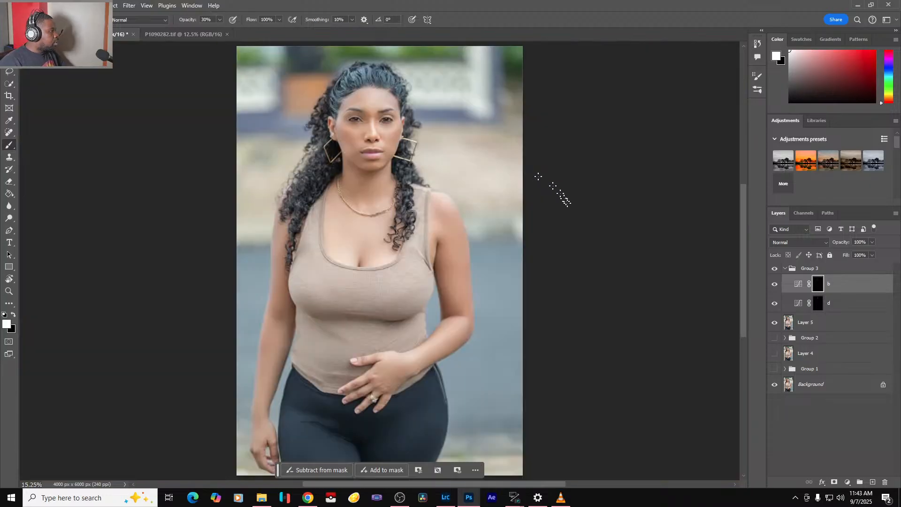
# - Burn fine hair strokes into the nose-ring-side eyebrow on the b mask, and compare the full portrait with Group 3 hidden and shown
pyautogui.scroll(20, 347, 112)
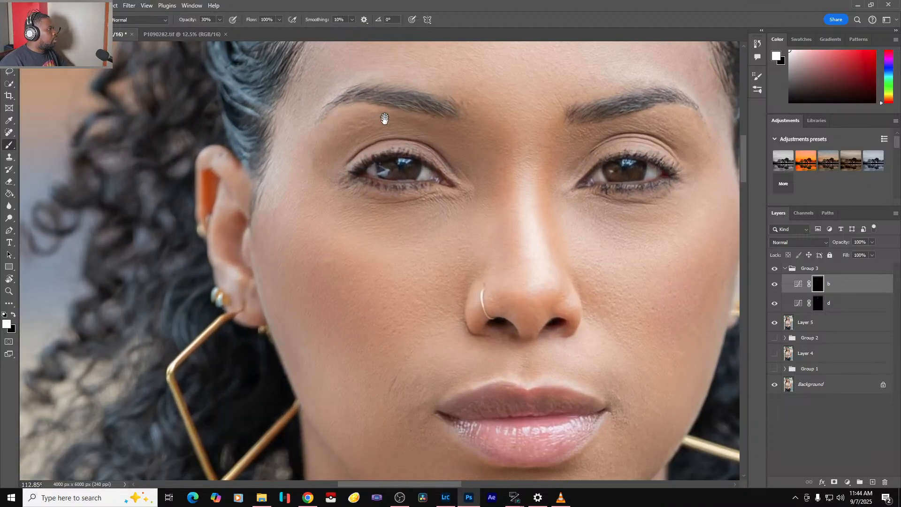
pyautogui.moveTo(385, 118); pyautogui.dragTo(408, 237)
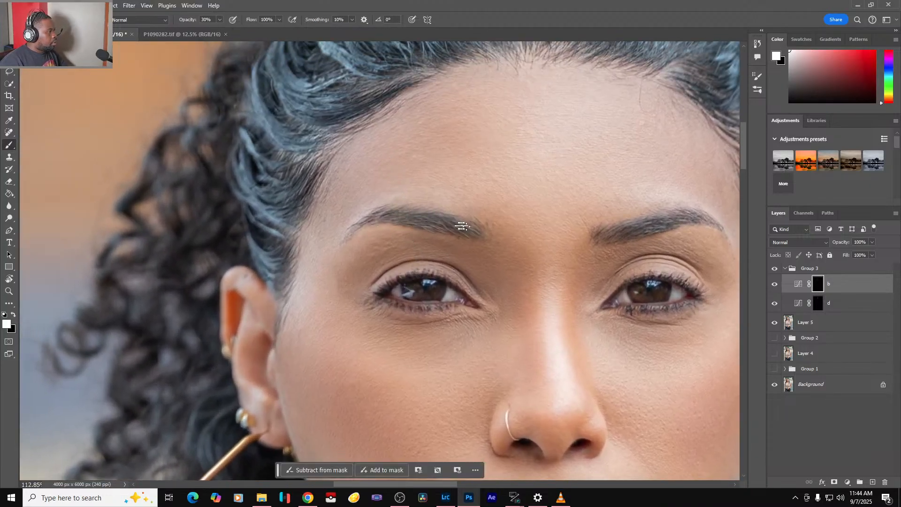
pyautogui.scroll(8, 466, 236)
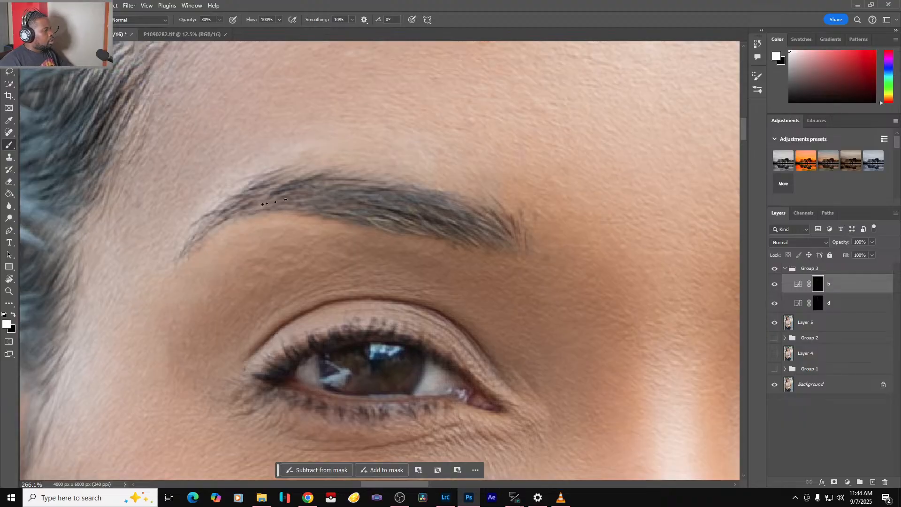
pyautogui.hotkey('ctrl', '0')
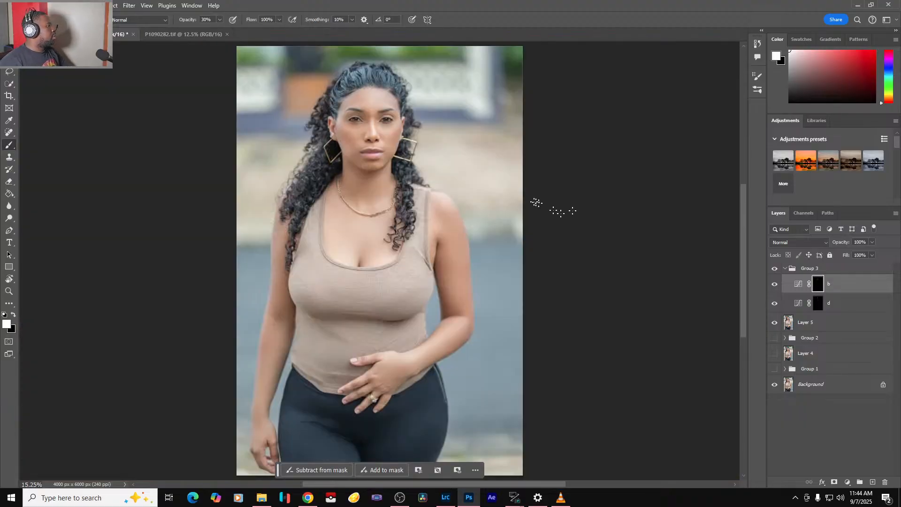
pyautogui.click(776, 271)
pyautogui.click(775, 270)
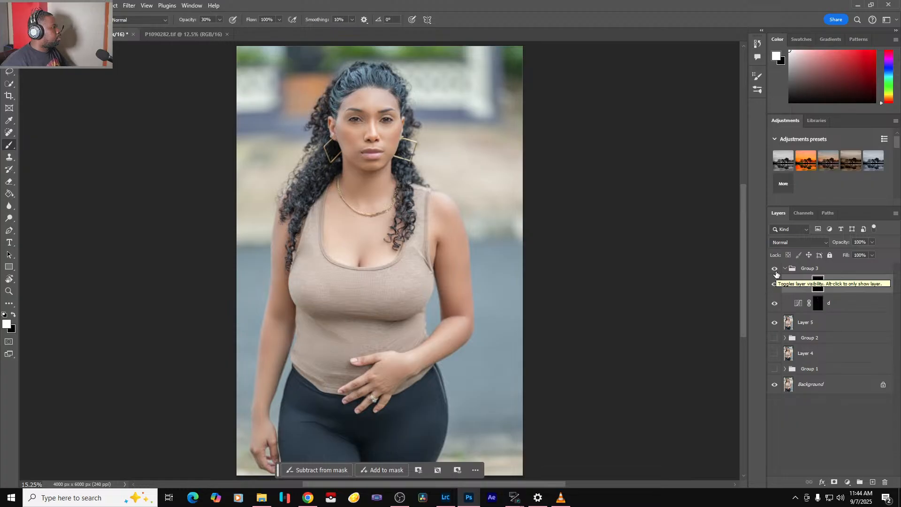
# - Target the d mask with a larger white brush at 10% opacity to dodge the face
pyautogui.click(840, 304)
pyautogui.scroll(2, 331, 150)
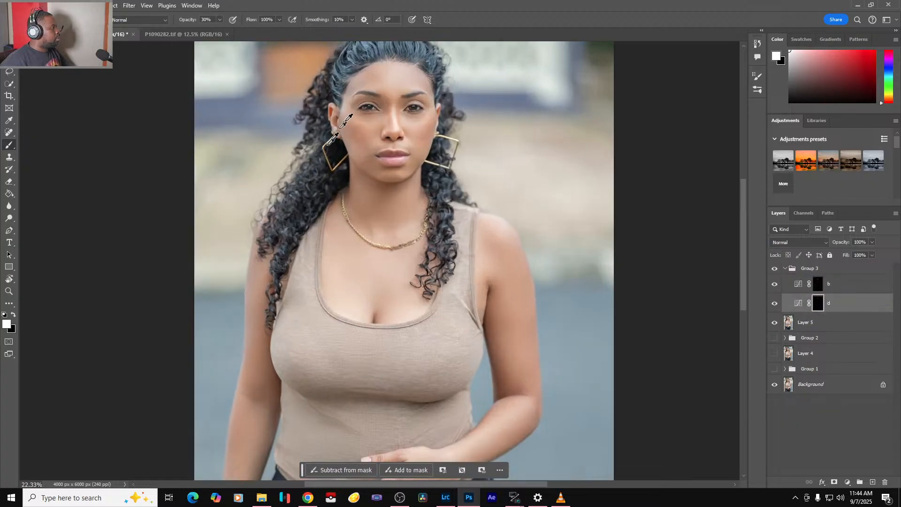
pyautogui.scroll(5, 336, 137)
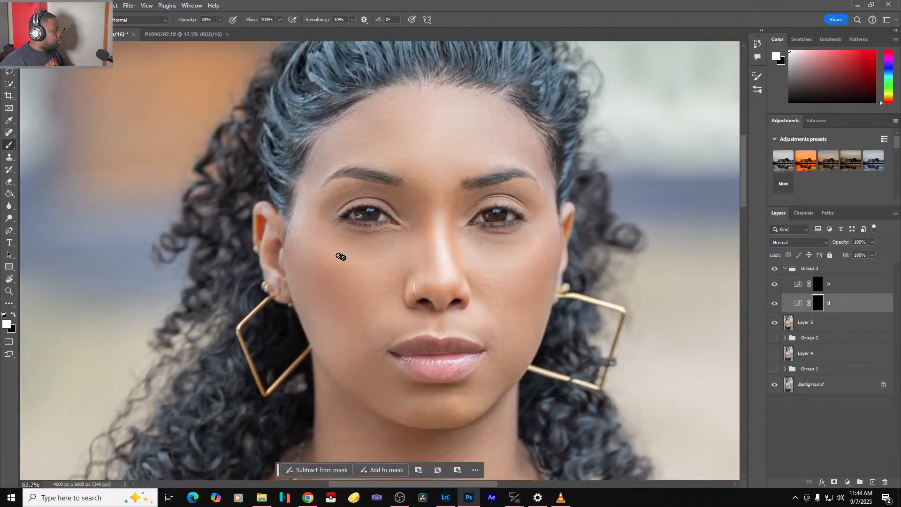
pyautogui.press('1')
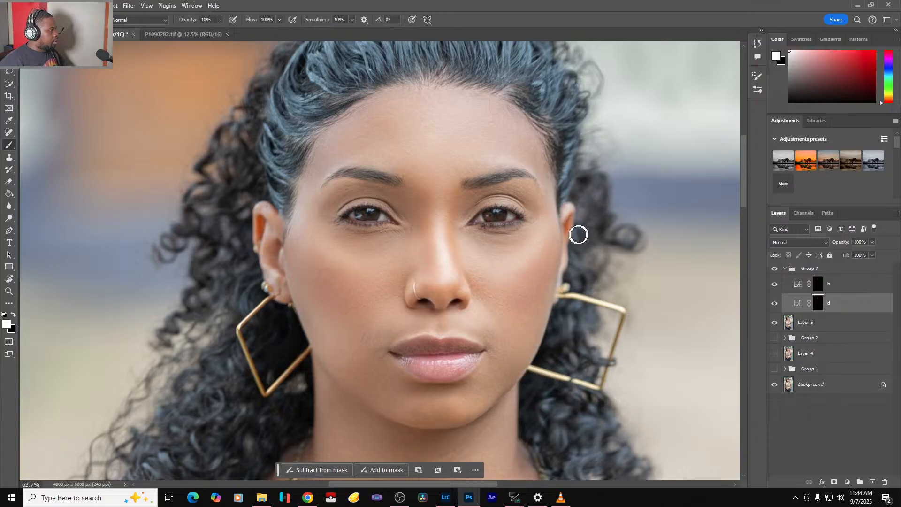
# - Hide Layer 5 and brush white over the shadowed neck on the d layer's mask at 30% opacity
pyautogui.hotkey('ctrl', '0')
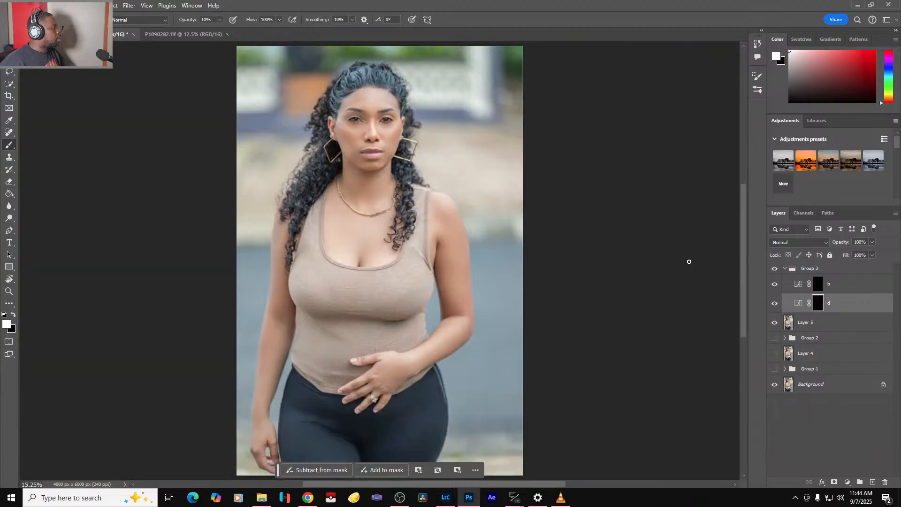
pyautogui.click(775, 323)
pyautogui.scroll(10, 362, 179)
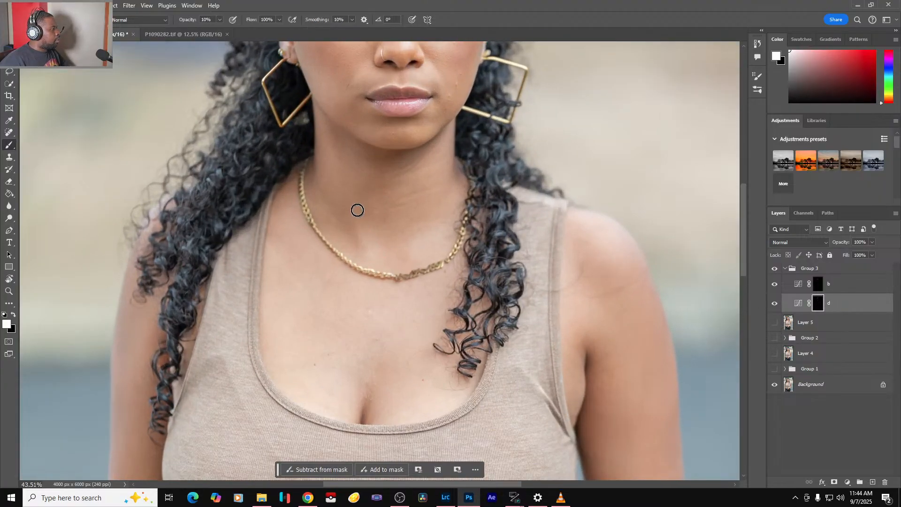
pyautogui.press('3')
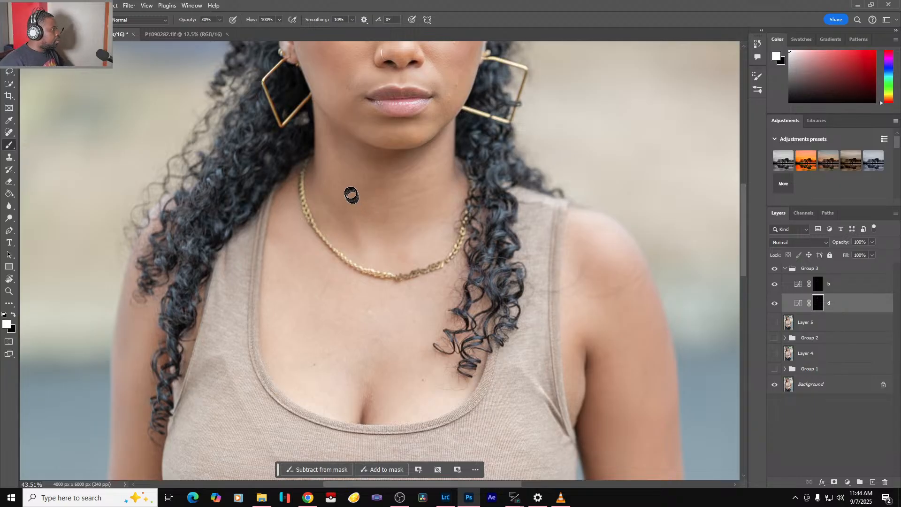
pyautogui.moveTo(351, 193); pyautogui.dragTo(371, 257)
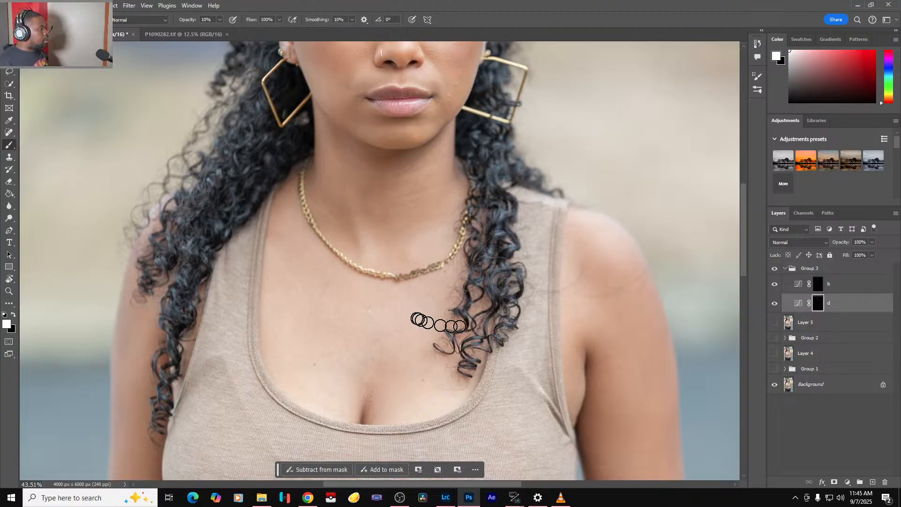
# - Target the b layer's mask, show Layer 5 again and toggle its visibility to compare the skin retouching
pyautogui.click(817, 288)
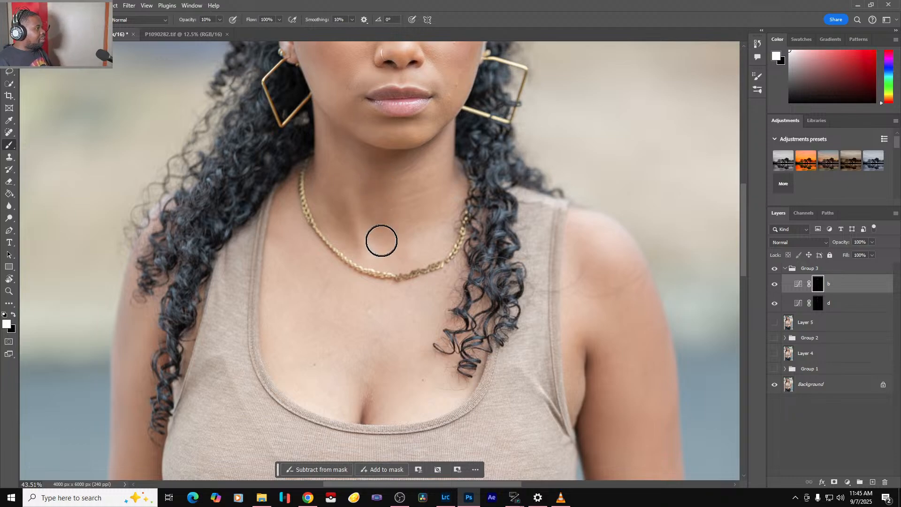
pyautogui.click(775, 323)
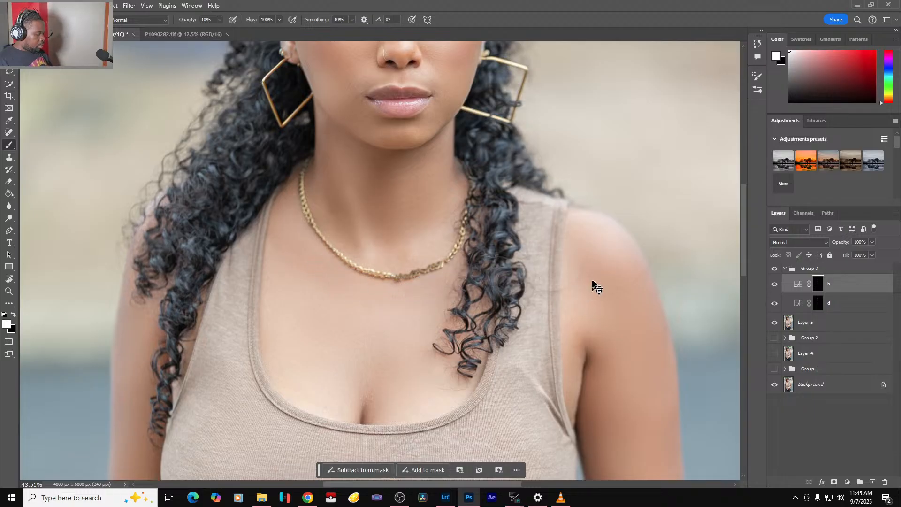
pyautogui.hotkey('ctrl', '0')
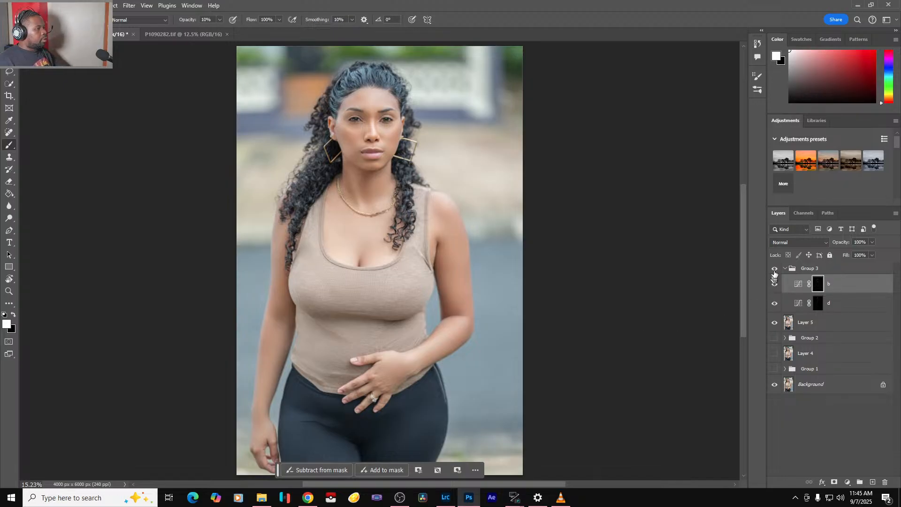
pyautogui.click(775, 323)
pyautogui.click(775, 323)
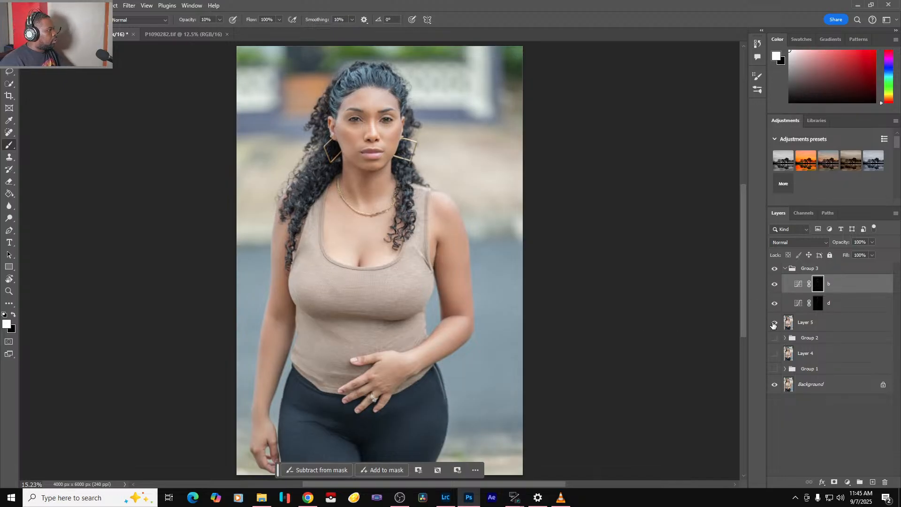
# - Brush along the cleavage up to the upper chest on the b layer's mask with an enlarged brush at 10% opacity
pyautogui.scroll(5, 356, 263)
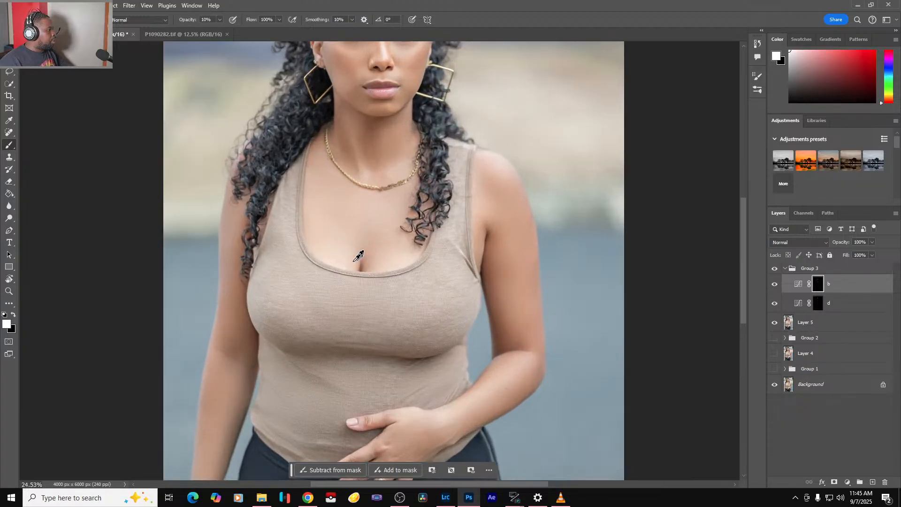
pyautogui.scroll(2, 355, 264)
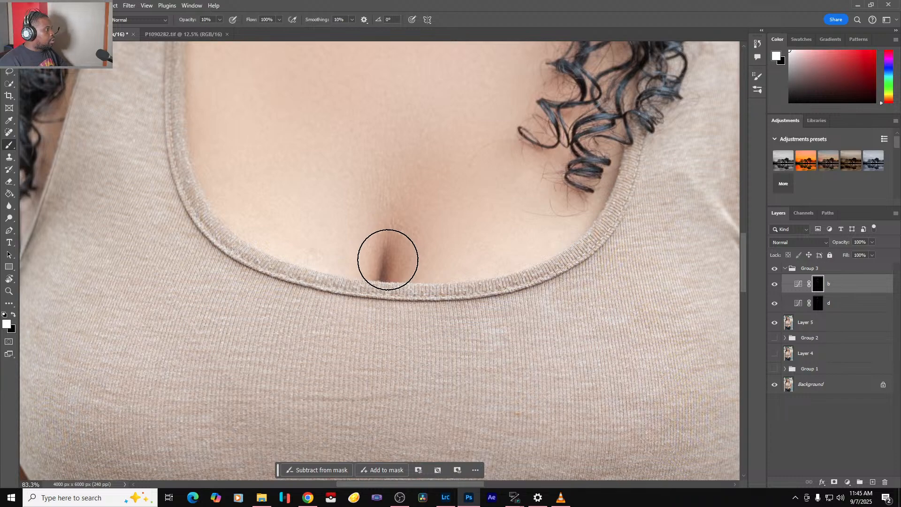
pyautogui.press(']')
pyautogui.press(']')
pyautogui.moveTo(385, 258)
pyautogui.mouseDown()
pyautogui.moveTo(401, 218)
pyautogui.moveTo(465, 127)
pyautogui.moveTo(388, 241)
pyautogui.moveTo(343, 120)
pyautogui.moveTo(388, 262)
pyautogui.moveTo(415, 169)
pyautogui.moveTo(474, 128)
pyautogui.moveTo(439, 164)
pyautogui.moveTo(395, 246)
pyautogui.moveTo(381, 117)
pyautogui.mouseUp()
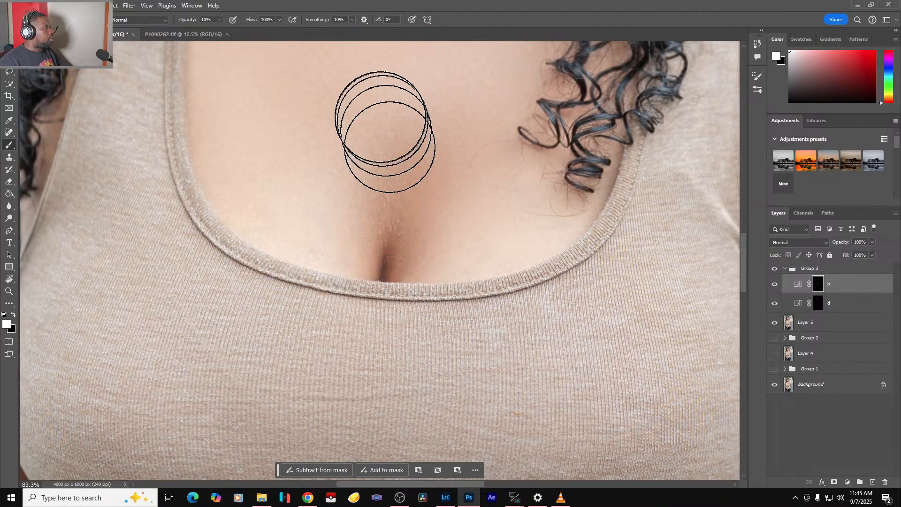
# - Toggle the visibility of Group 3 to compare the whole portrait with and without its curves adjustments
pyautogui.hotkey('ctrl', '0')
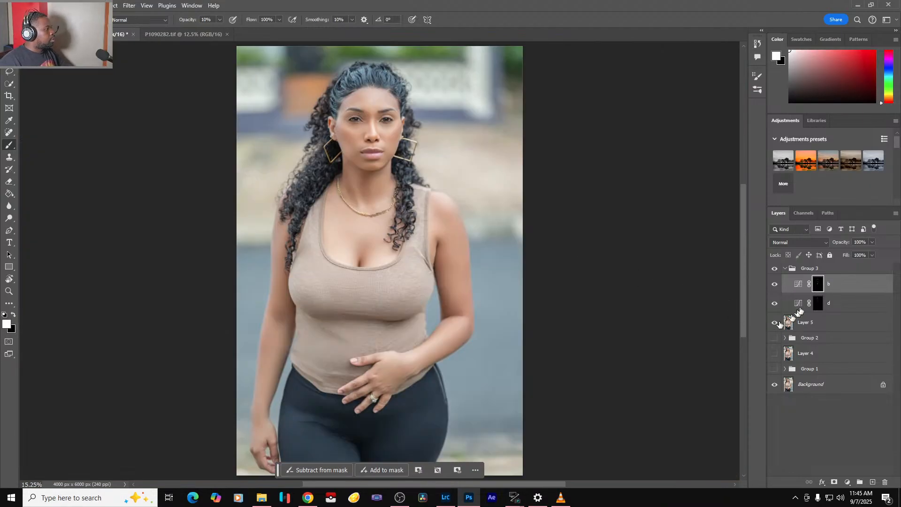
pyautogui.click(775, 271)
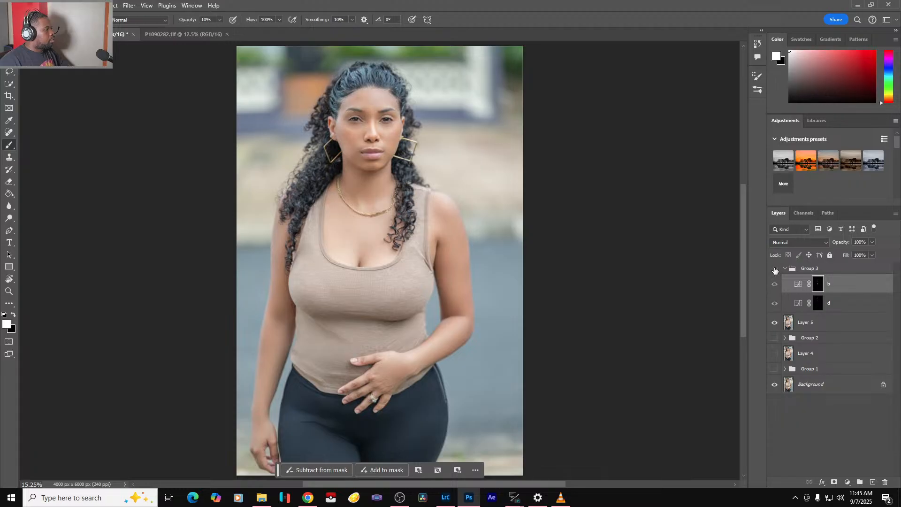
pyautogui.click(775, 270)
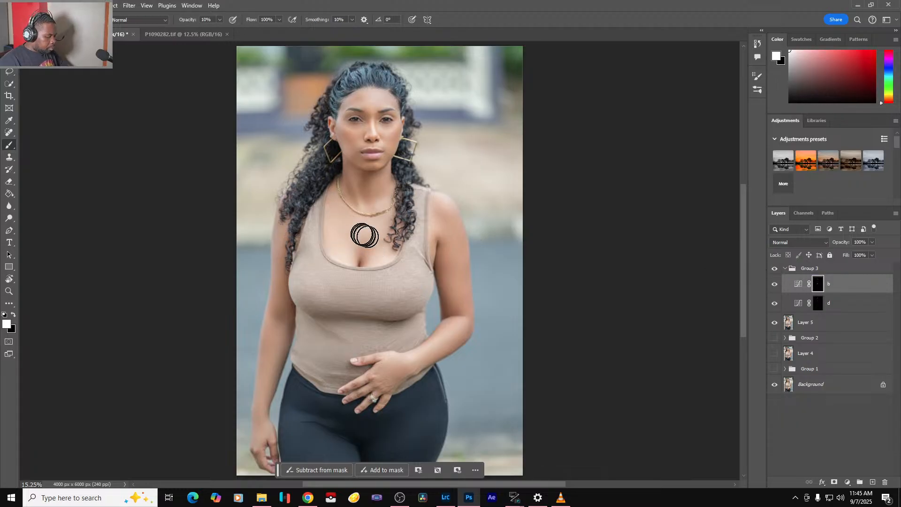
# - Brush over the chest below the necklace on the b layer's mask with a larger brush at 10% opacity
pyautogui.press(']')
pyautogui.press(']')
pyautogui.press(']')
pyautogui.press(']')
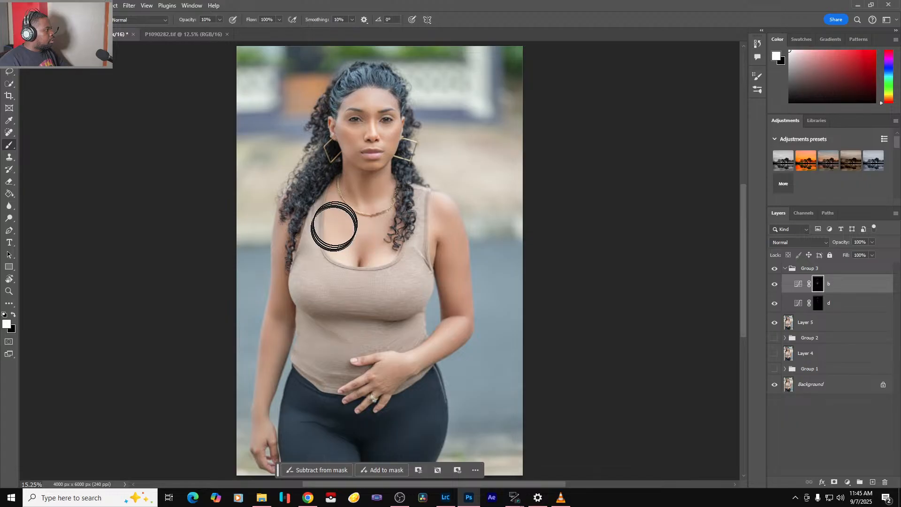
pyautogui.press('[')
pyautogui.press('[')
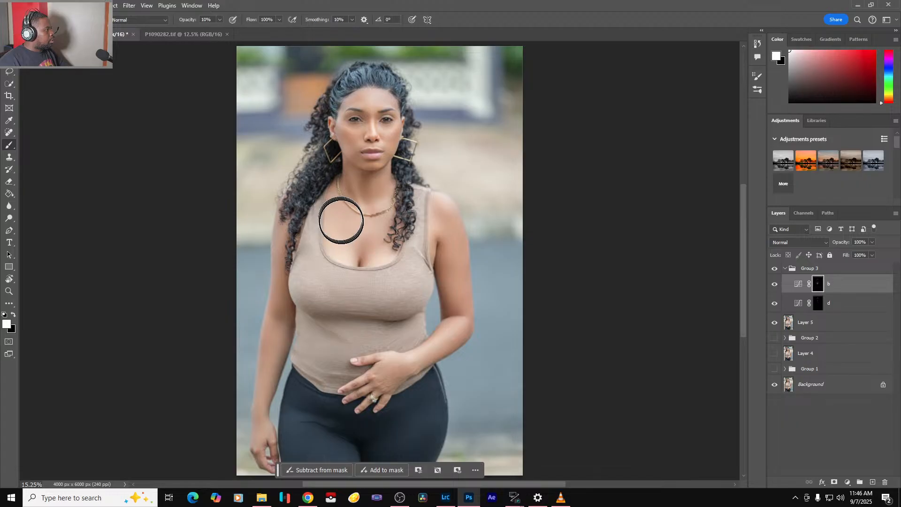
# - Brush down the hanging arm's forearm on the b layer's mask and near its wrist on the d layer's mask at 10% opacity
pyautogui.click(818, 304)
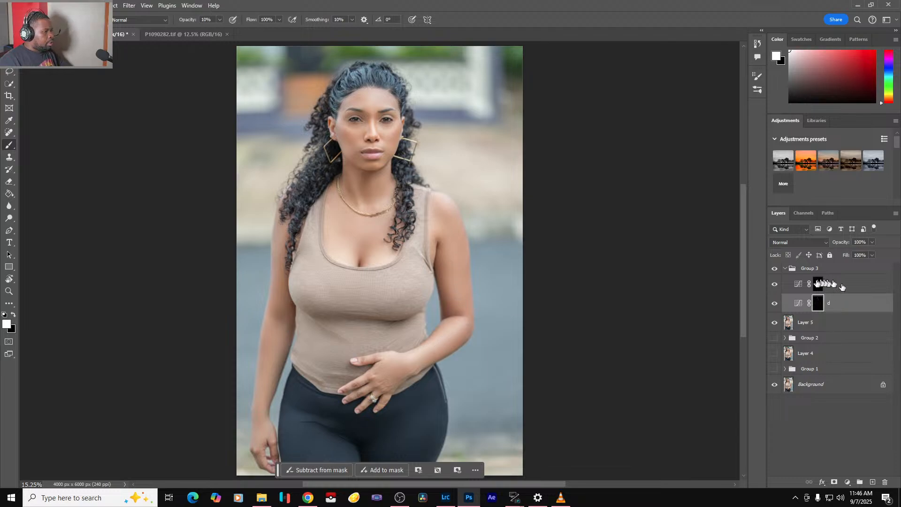
pyautogui.click(819, 284)
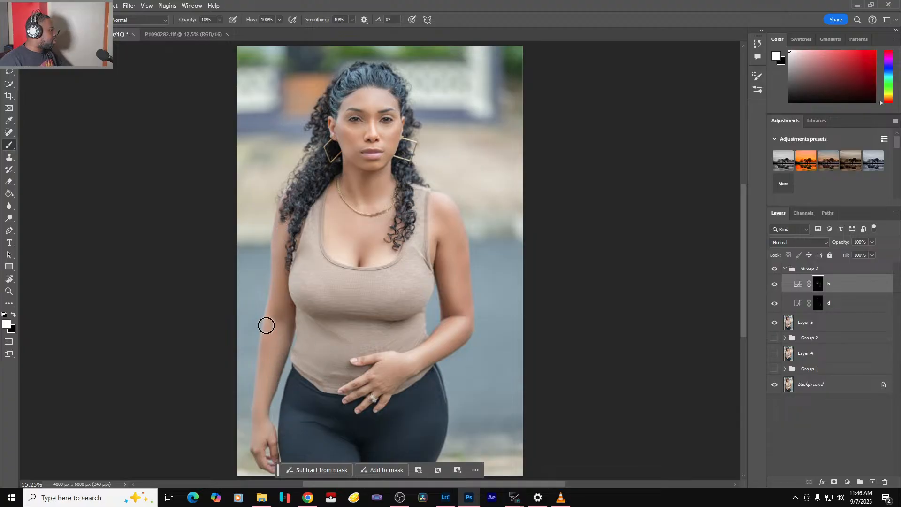
pyautogui.moveTo(266, 325)
pyautogui.mouseDown()
pyautogui.moveTo(250, 415)
pyautogui.moveTo(266, 429)
pyautogui.mouseUp()
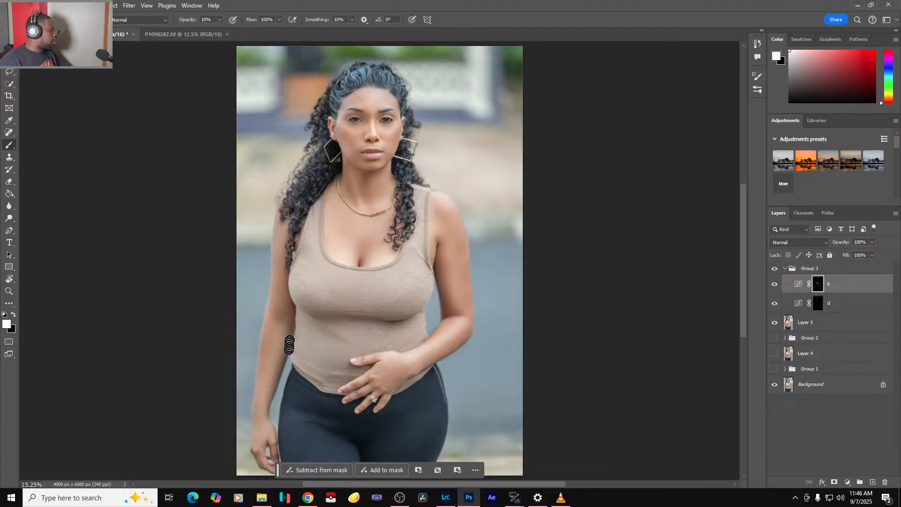
pyautogui.click(840, 306)
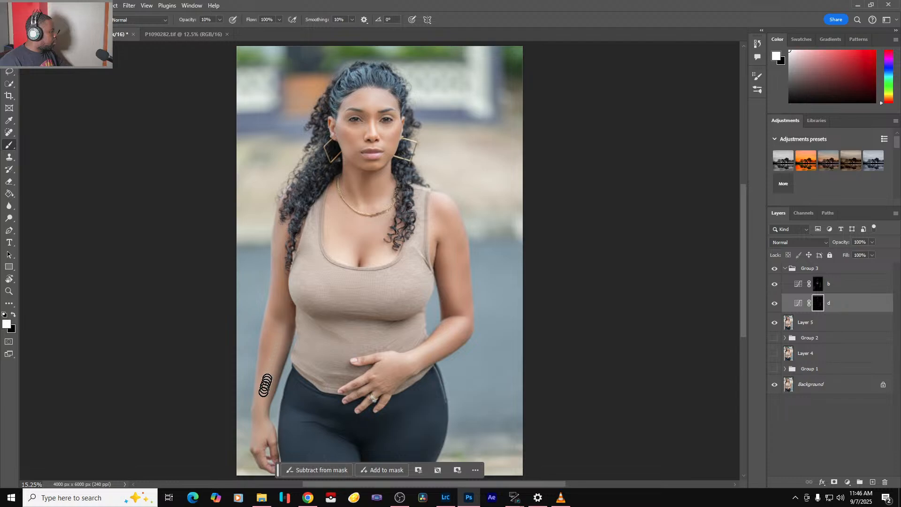
pyautogui.moveTo(264, 392); pyautogui.dragTo(261, 420)
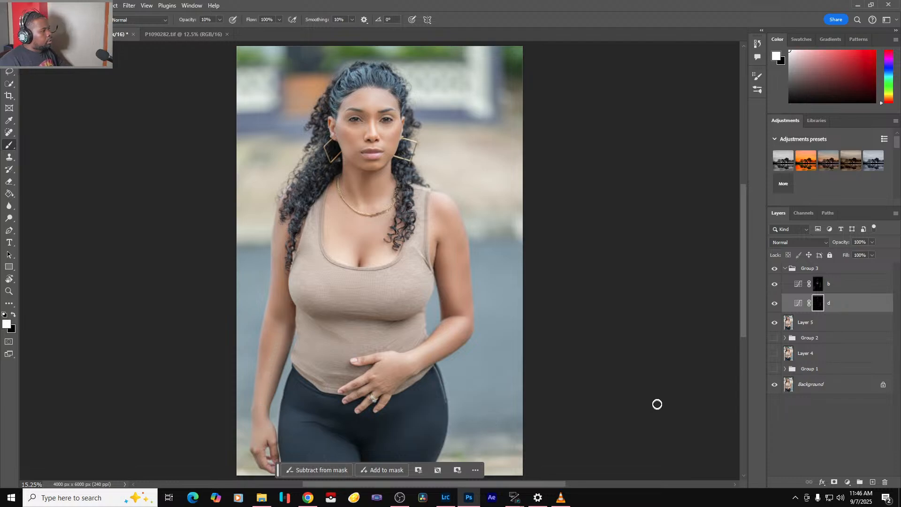
# - Undo the last two brush strokes on the d layer's mask near the hanging arm's wrist
pyautogui.scroll(-2, 452, 392)
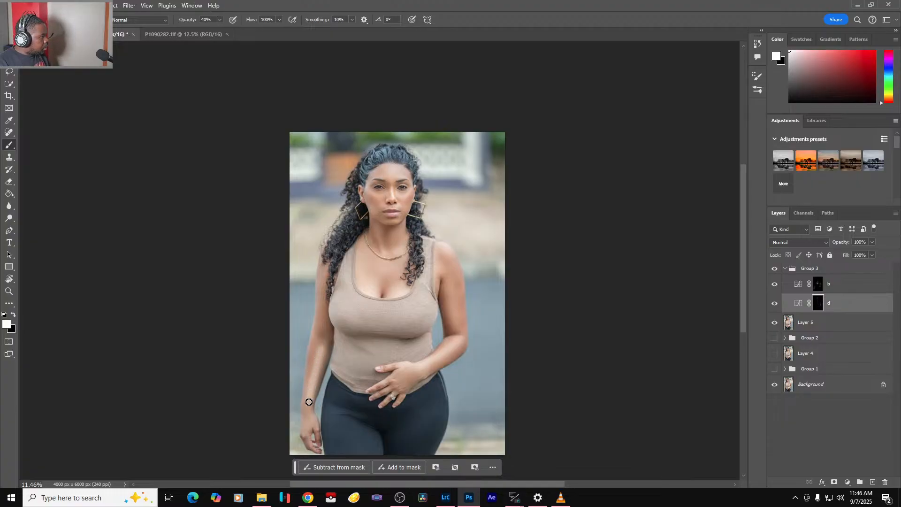
pyautogui.hotkey('ctrl', 'z')
pyautogui.hotkey('ctrl', 'z')
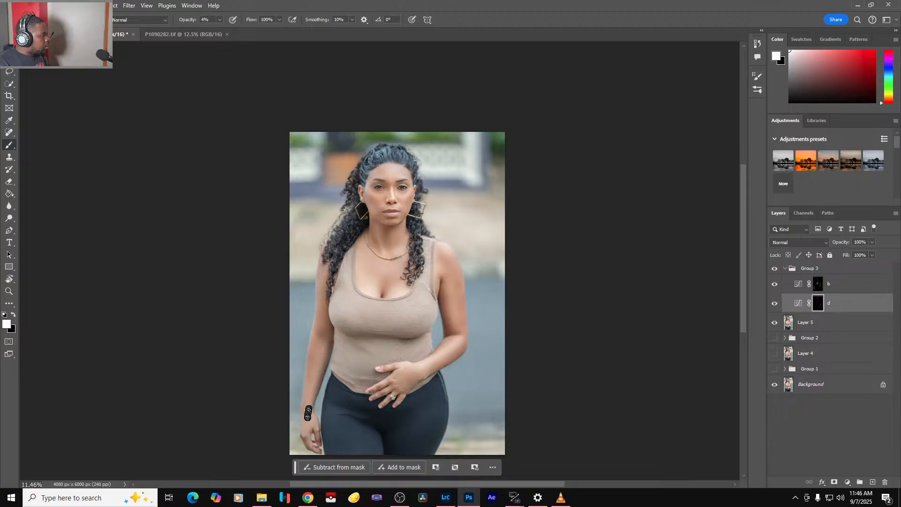
# - Brush the hanging hand's fingers on the d layer's mask with a smaller brush, raising its opacity to 30%
pyautogui.scroll(10, 317, 452)
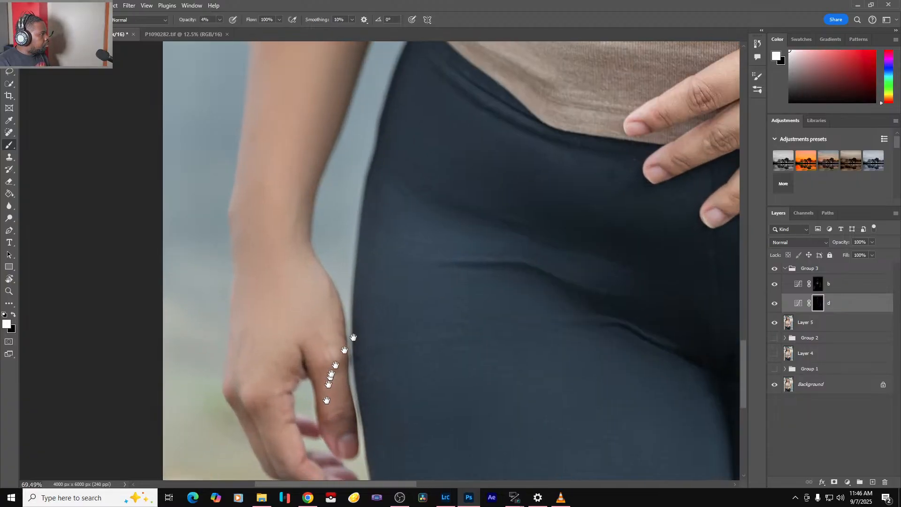
pyautogui.moveTo(354, 337); pyautogui.dragTo(402, 262)
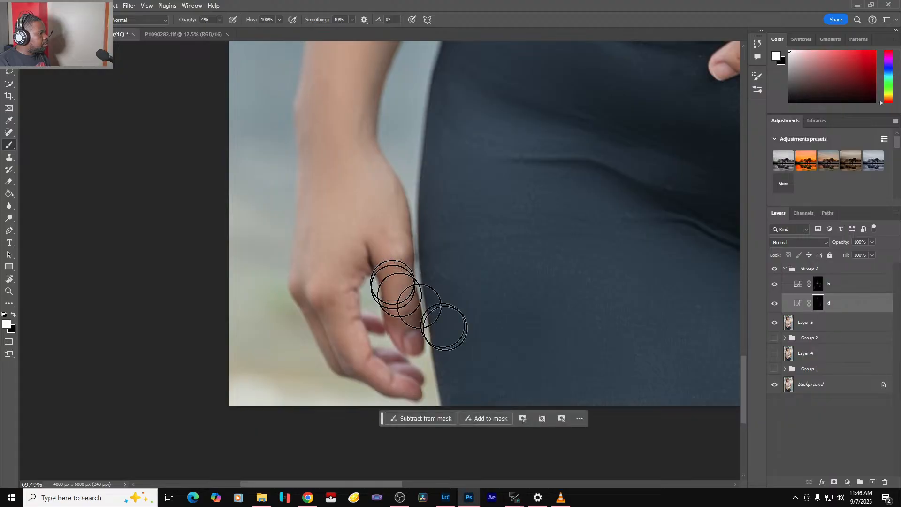
pyautogui.press('[')
pyautogui.press('[')
pyautogui.press('[')
pyautogui.press('[')
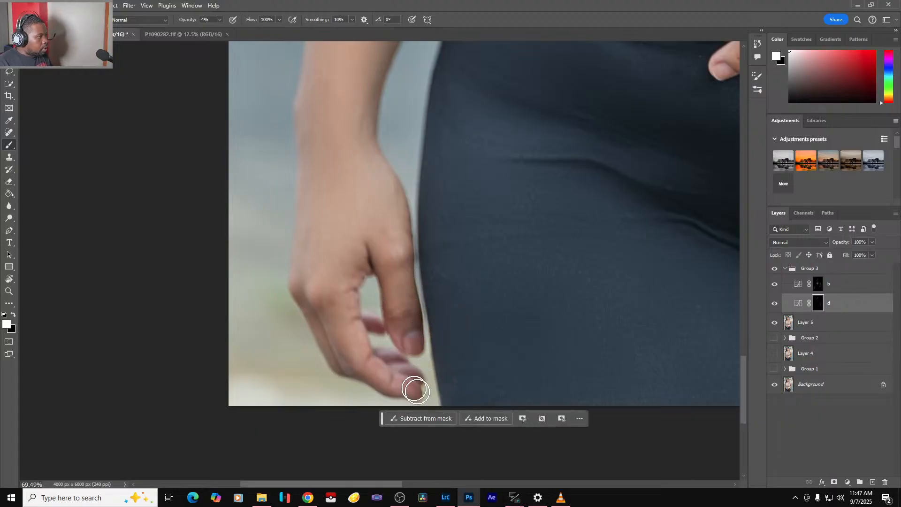
pyautogui.scroll(1, 421, 388)
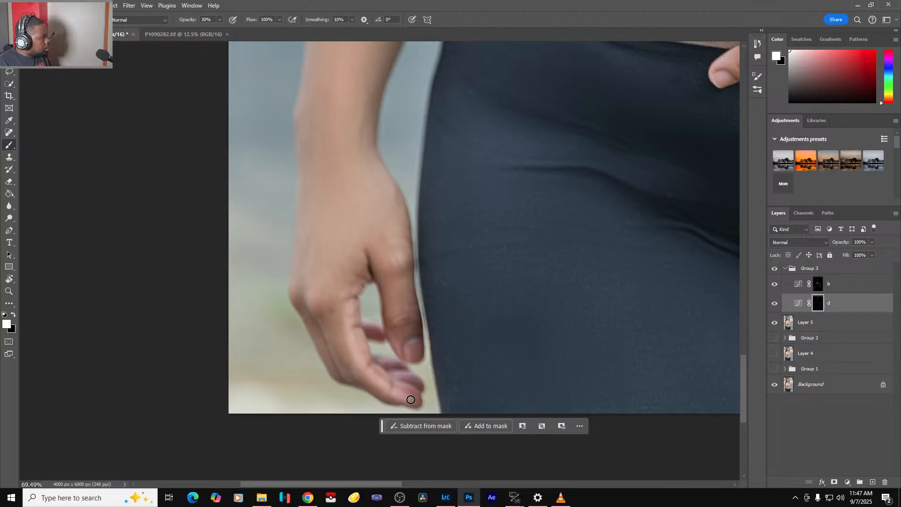
# - Brush the hanging hand's knuckles on the d layer's mask at 10% opacity
pyautogui.hotkey('ctrl', '0')
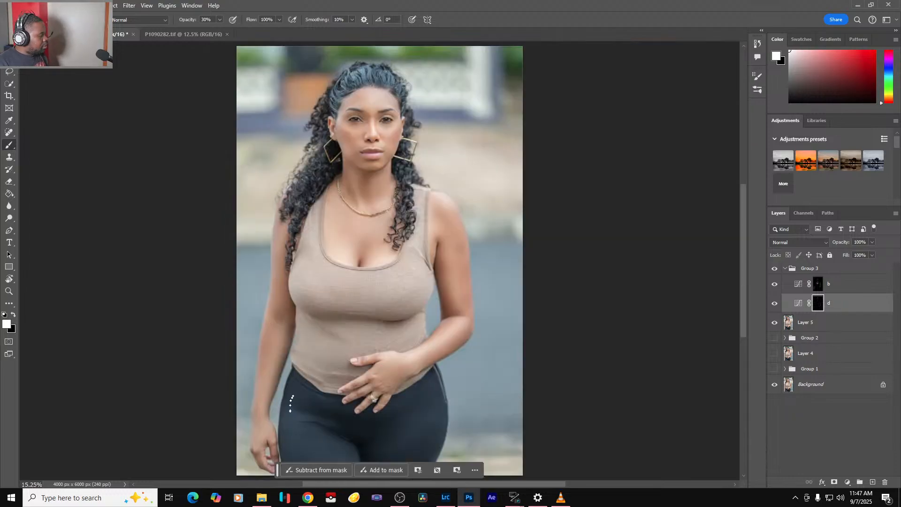
pyautogui.scroll(10, 291, 403)
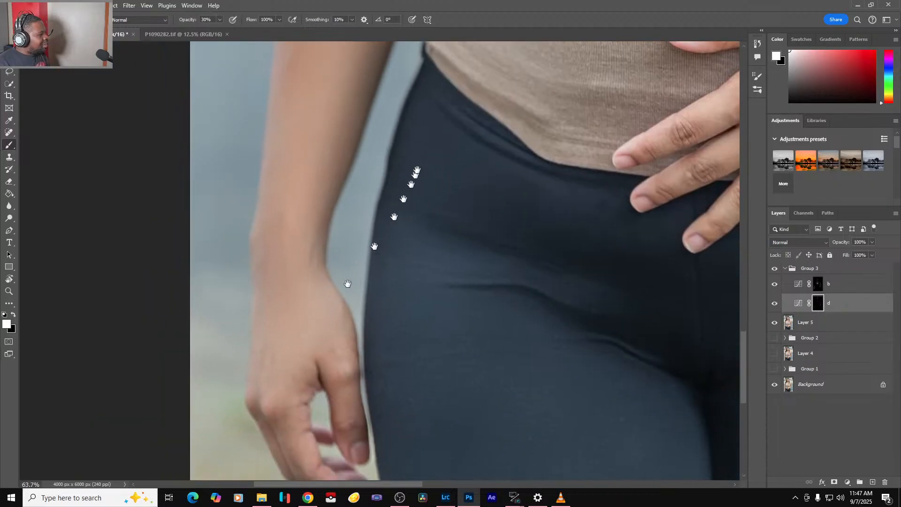
pyautogui.moveTo(417, 170); pyautogui.dragTo(418, 150)
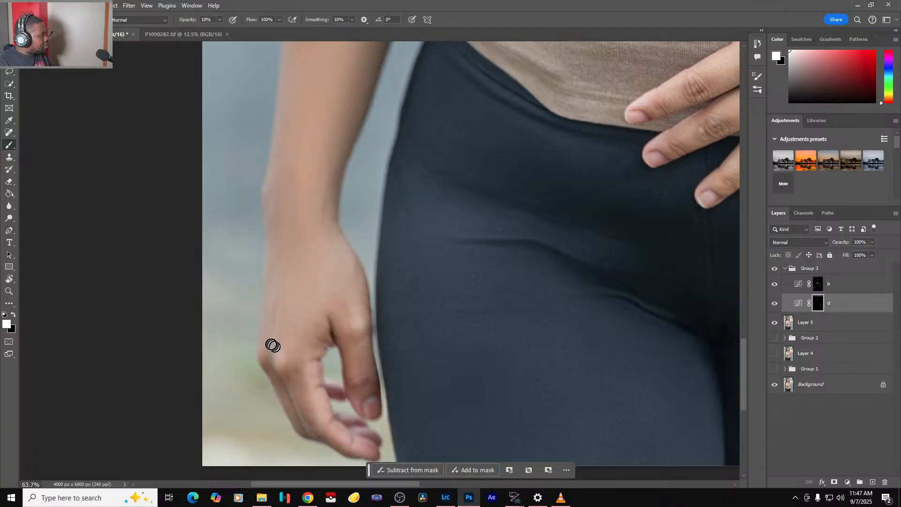
# - Brush over the gold rings on the resting hand on the b layer's mask at 70% opacity
pyautogui.hotkey('ctrl', '0')
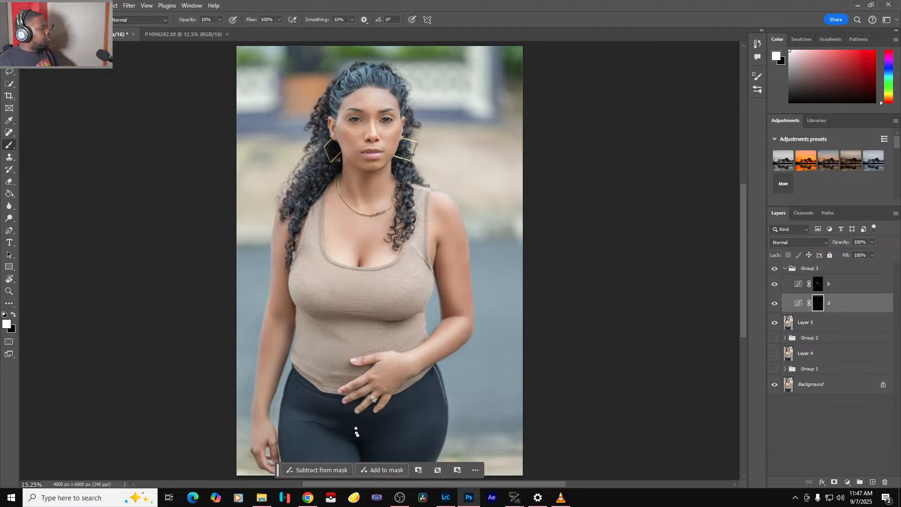
pyautogui.scroll(14, 370, 400)
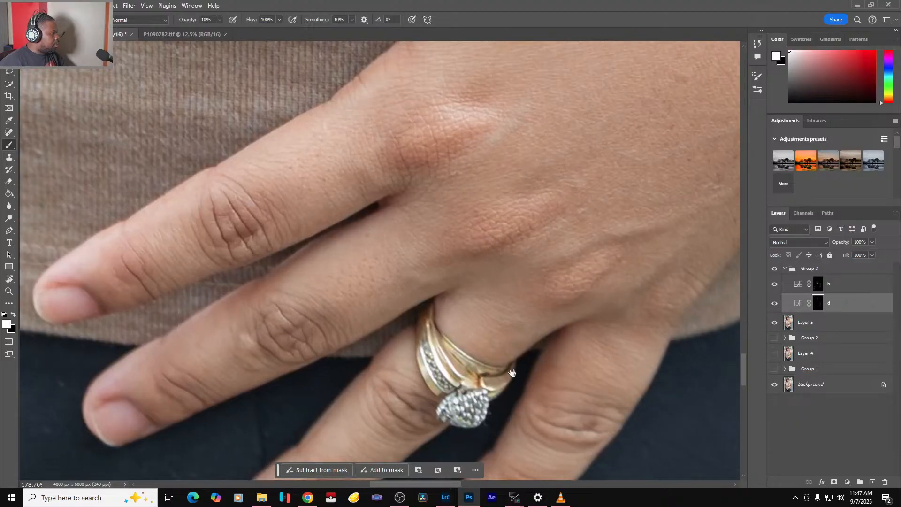
pyautogui.moveTo(512, 374); pyautogui.dragTo(447, 322)
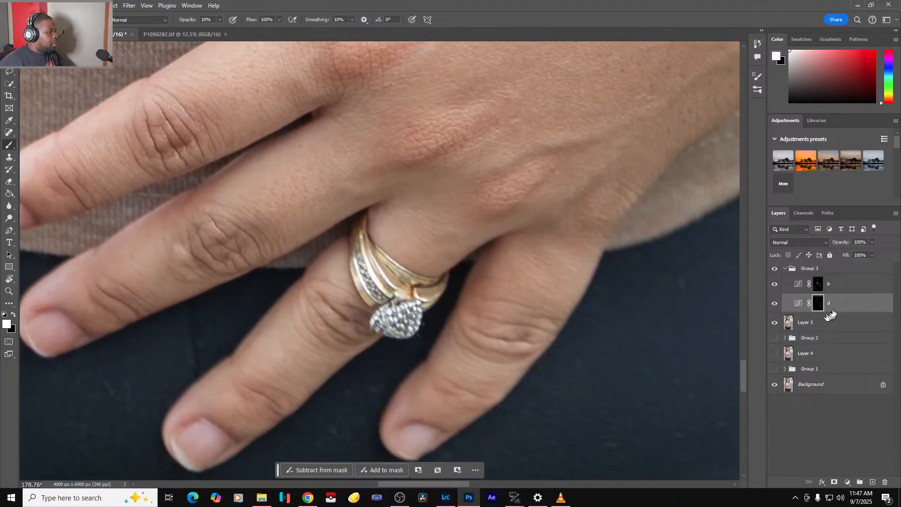
pyautogui.click(819, 285)
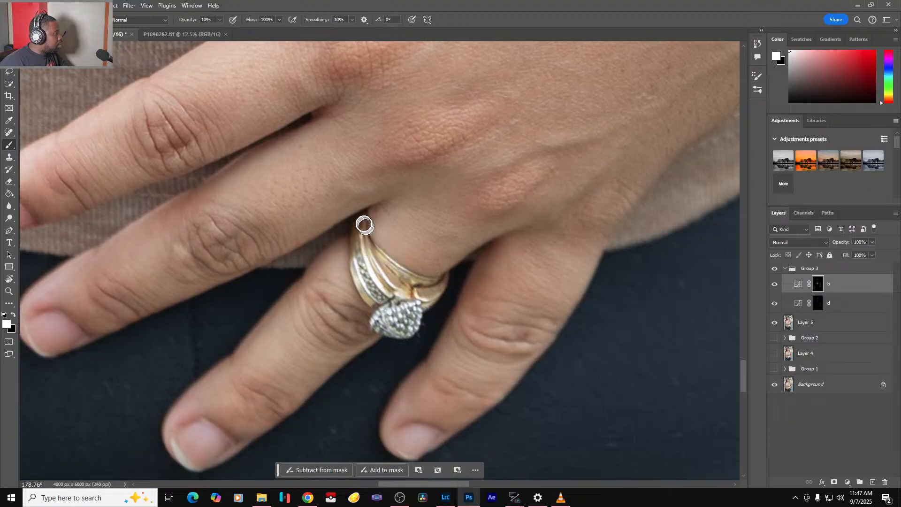
pyautogui.press('7')
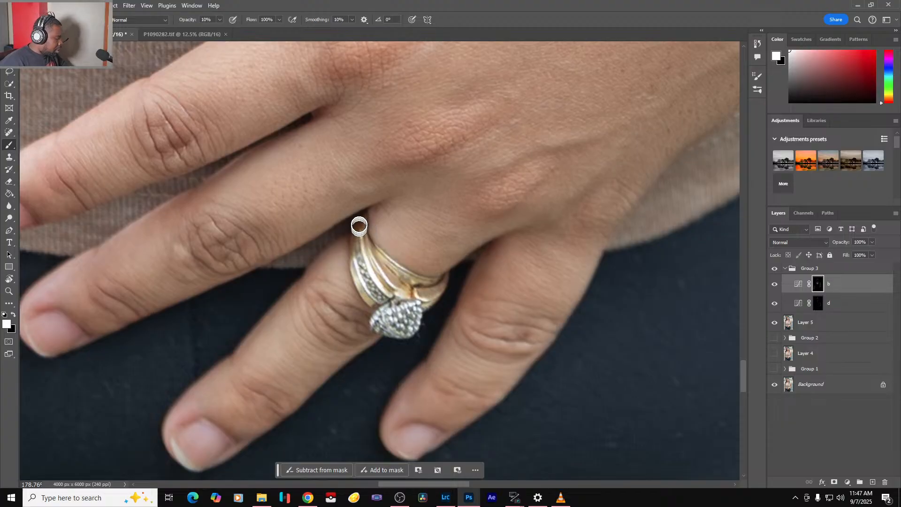
pyautogui.moveTo(356, 241)
pyautogui.mouseDown()
pyautogui.moveTo(428, 288)
pyautogui.moveTo(441, 285)
pyautogui.moveTo(409, 290)
pyautogui.moveTo(391, 282)
pyautogui.moveTo(371, 250)
pyautogui.moveTo(352, 256)
pyautogui.moveTo(375, 301)
pyautogui.moveTo(398, 292)
pyautogui.moveTo(433, 300)
pyautogui.moveTo(438, 291)
pyautogui.moveTo(415, 311)
pyautogui.moveTo(429, 306)
pyautogui.moveTo(403, 306)
pyautogui.moveTo(381, 323)
pyautogui.moveTo(407, 329)
pyautogui.moveTo(414, 320)
pyautogui.moveTo(382, 326)
pyautogui.moveTo(386, 315)
pyautogui.moveTo(425, 307)
pyautogui.mouseUp()
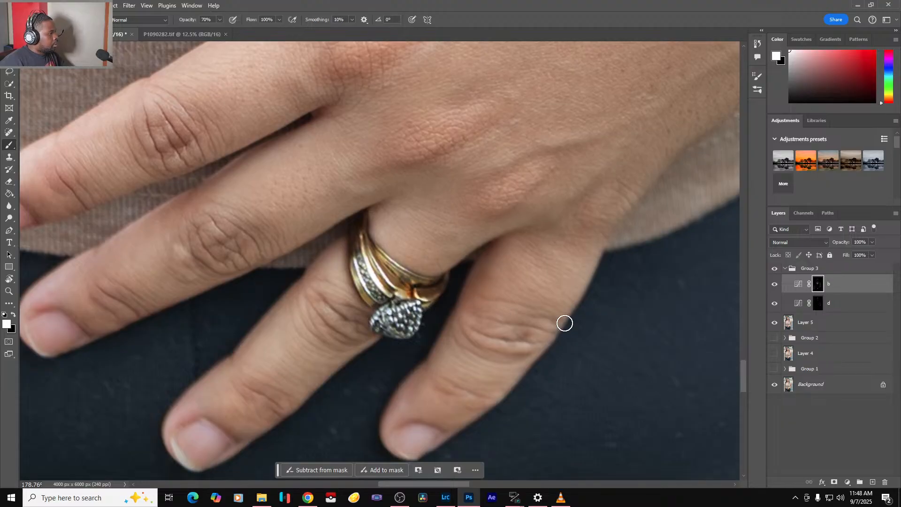
# - Brush the ring's large stone and the small stones in its band on the d layer's mask, adjusting the brush size to fit
pyautogui.hotkey('ctrl', '0')
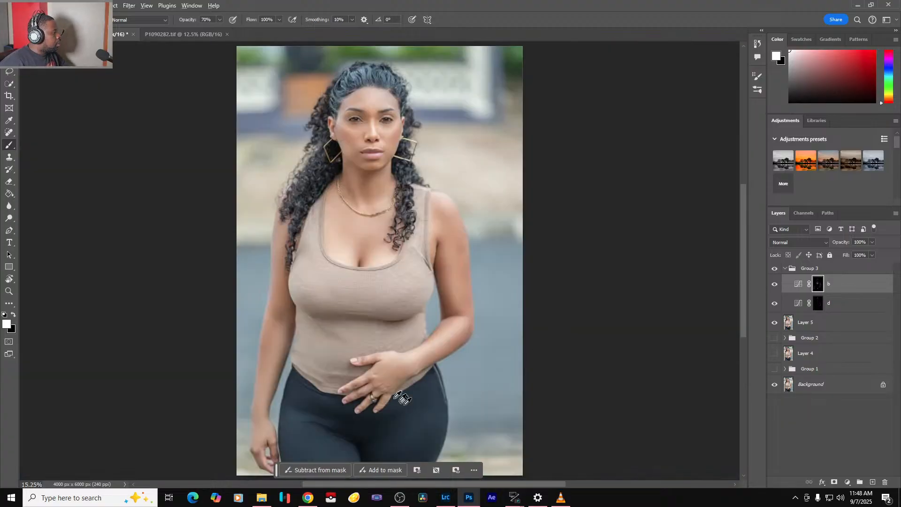
pyautogui.scroll(10, 402, 398)
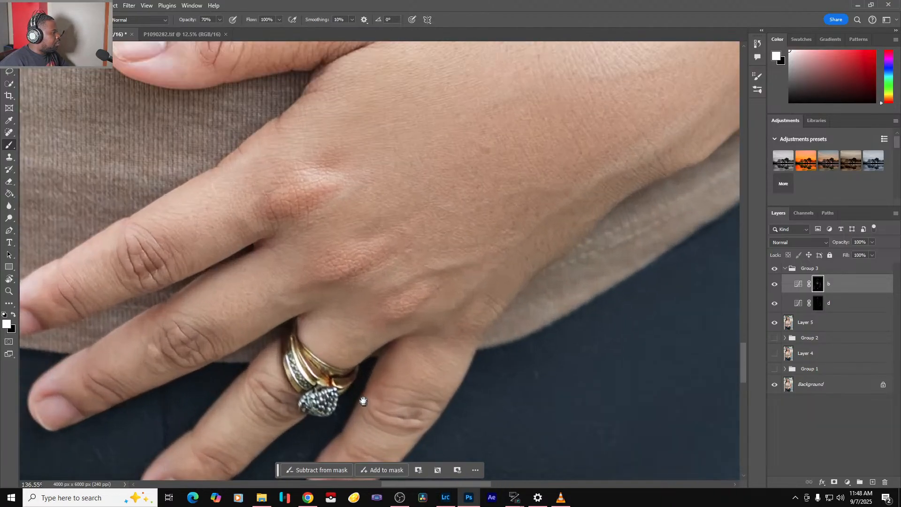
pyautogui.moveTo(364, 401); pyautogui.dragTo(463, 305)
pyautogui.click(789, 306)
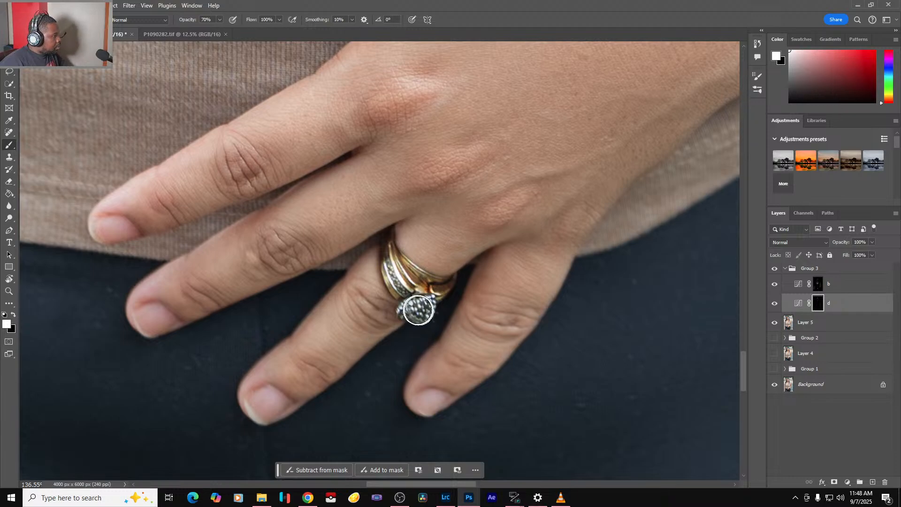
pyautogui.press(']')
pyautogui.press(']')
pyautogui.press(']')
pyautogui.click(418, 310)
pyautogui.press('[')
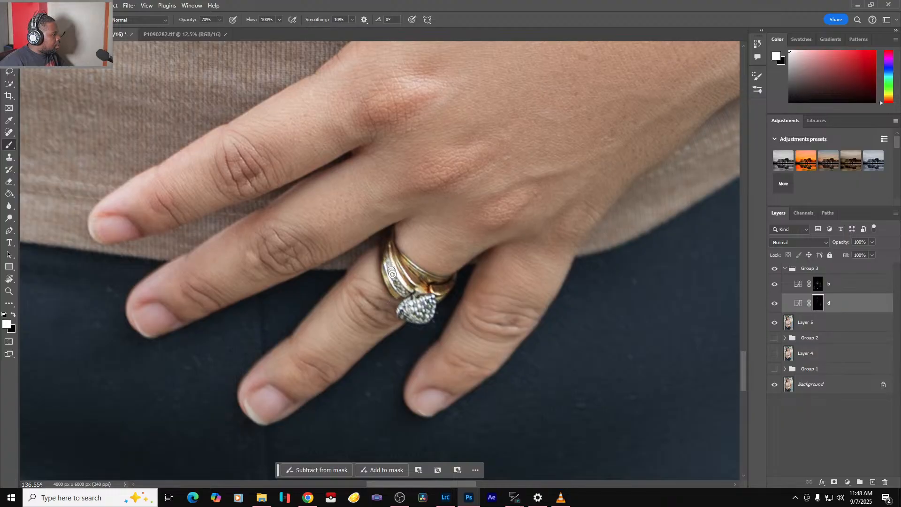
# - Brush the shaded folds of the tank top on the b layer's mask at 10% opacity, comparing with Group 3 hidden and shown
pyautogui.hotkey('ctrl', '0')
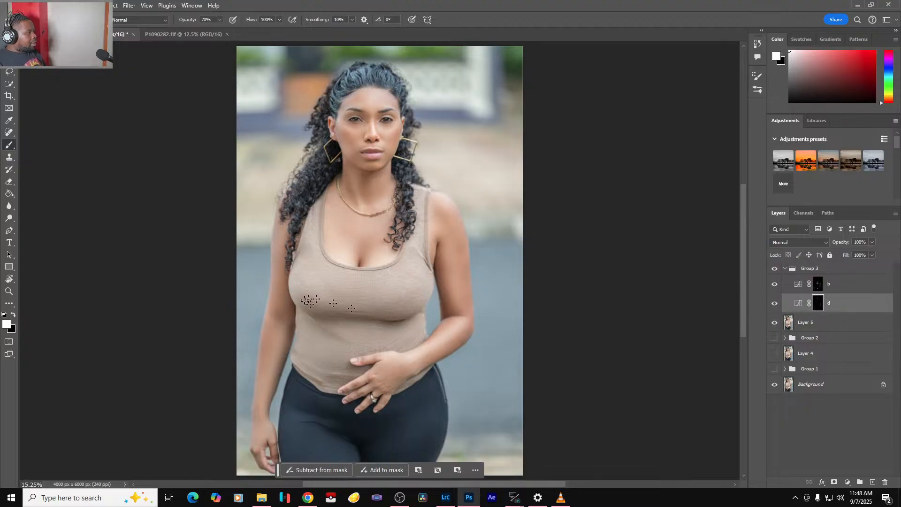
pyautogui.click(818, 290)
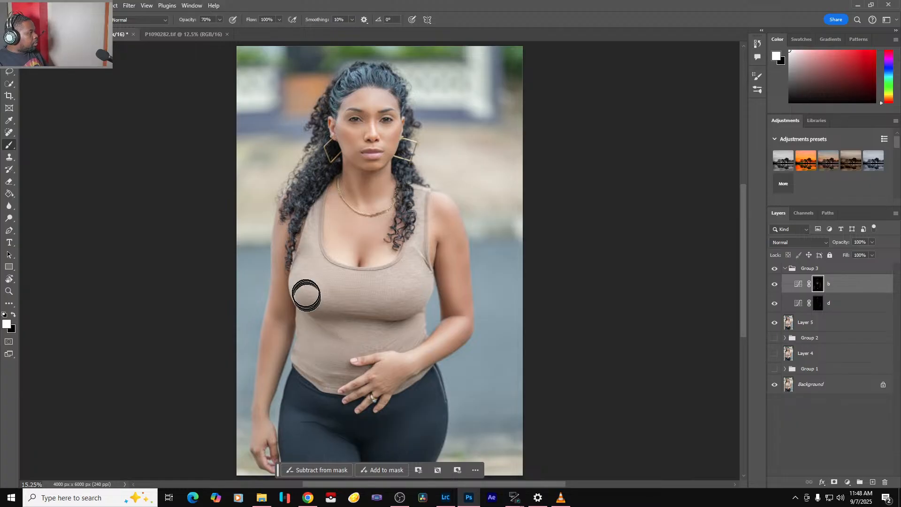
pyautogui.press('1')
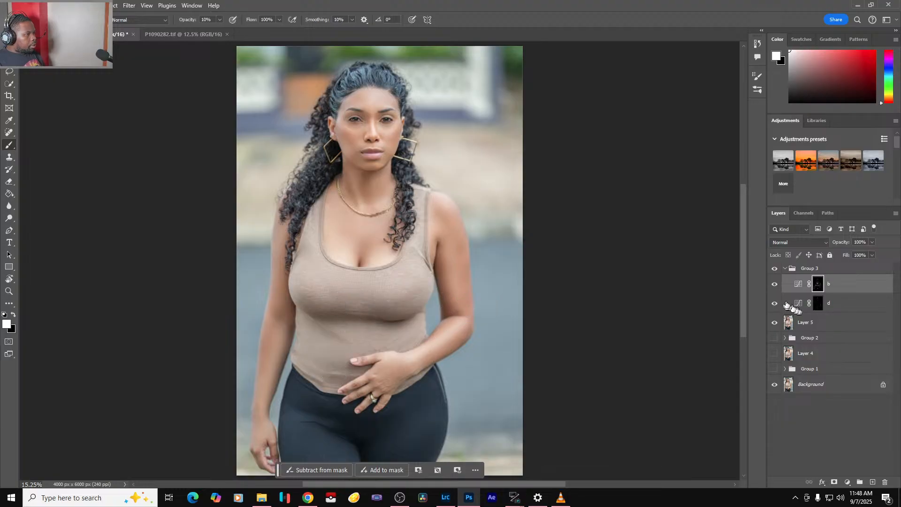
pyautogui.click(774, 271)
pyautogui.click(774, 271)
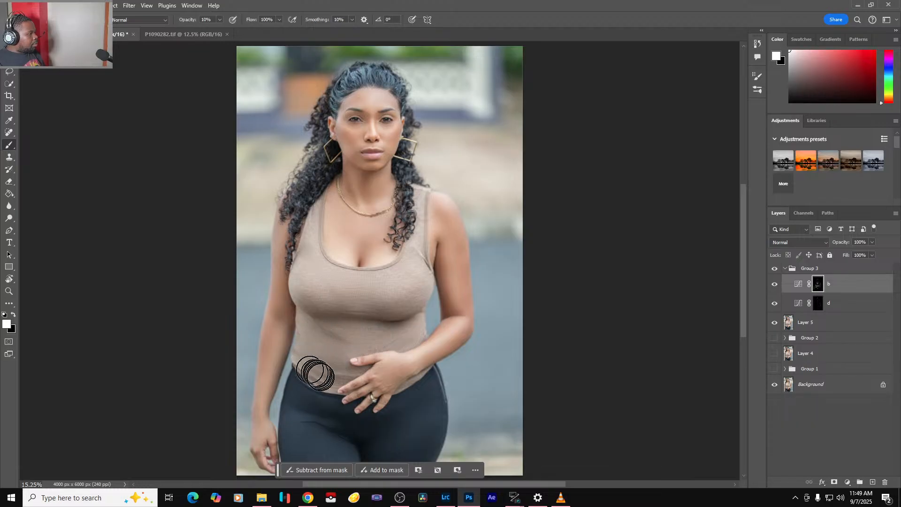
pyautogui.click(776, 270)
pyautogui.click(776, 270)
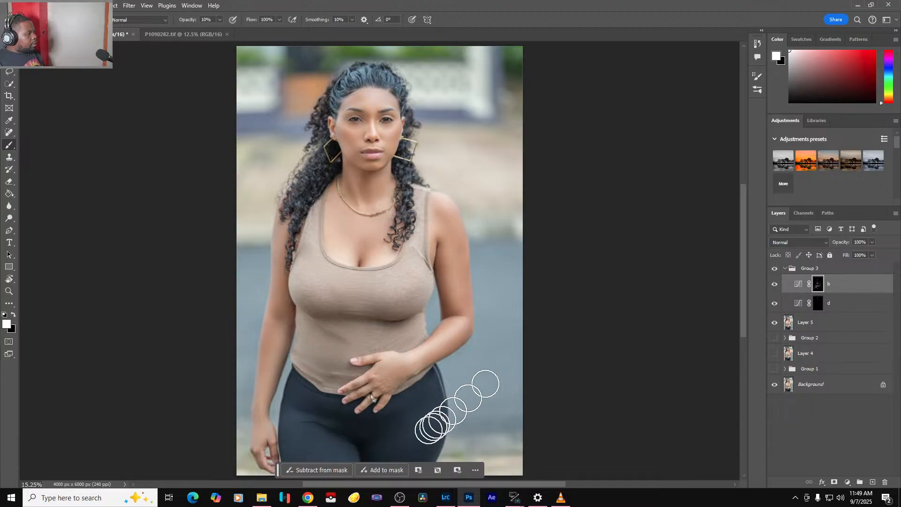
# - Brush the highlights and shadows of the trousers' hips and thighs, alternating between the d and b layer masks at 10% opacity
pyautogui.scroll(4, 396, 425)
pyautogui.moveTo(399, 417); pyautogui.dragTo(539, 305)
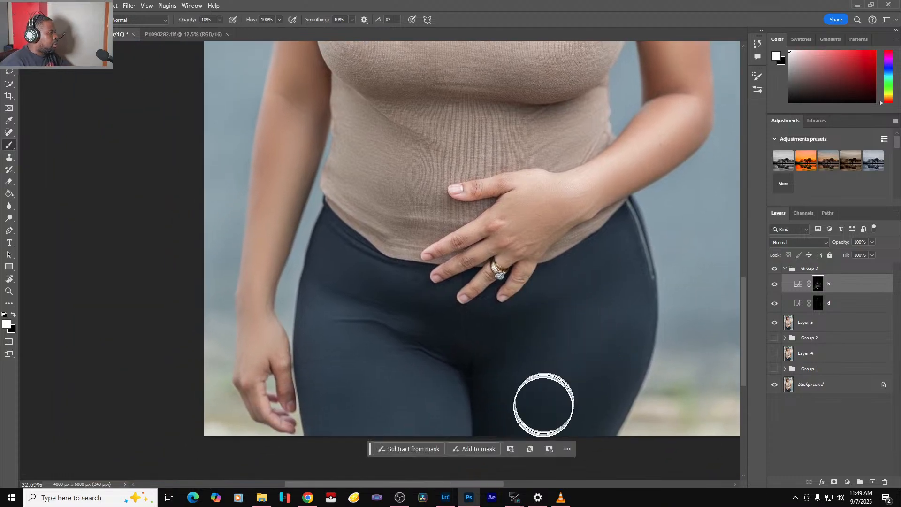
pyautogui.click(827, 305)
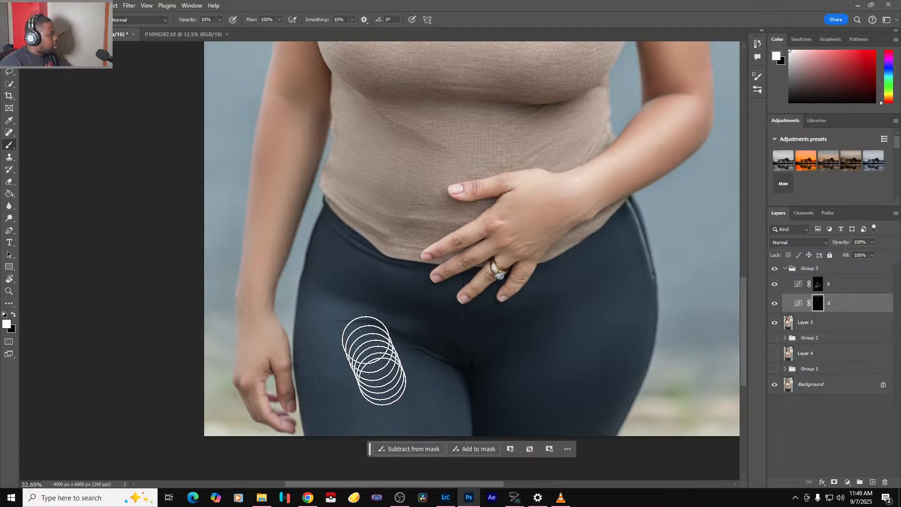
pyautogui.click(818, 287)
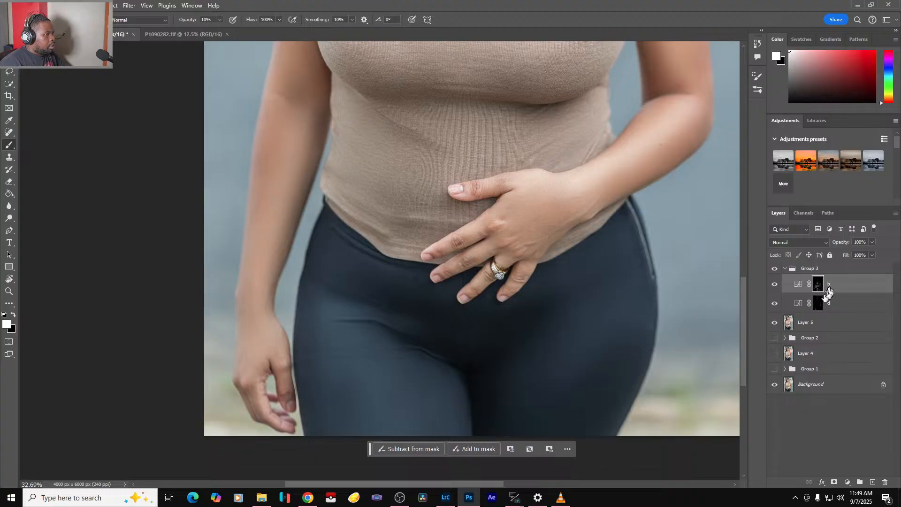
pyautogui.click(818, 303)
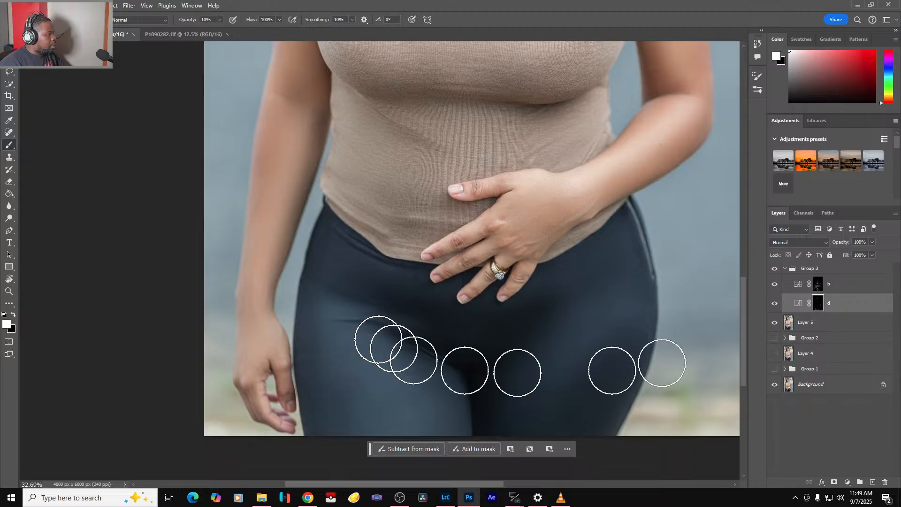
pyautogui.click(816, 283)
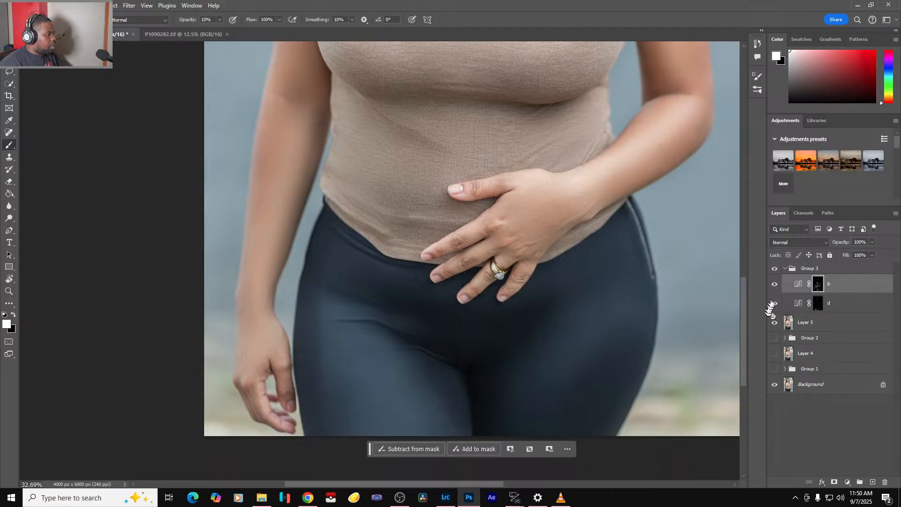
# - Compare the trousers with Group 3 hidden and shown, and examine the whole portrait and the face up close
pyautogui.click(776, 271)
pyautogui.click(776, 272)
pyautogui.click(776, 272)
pyautogui.click(775, 271)
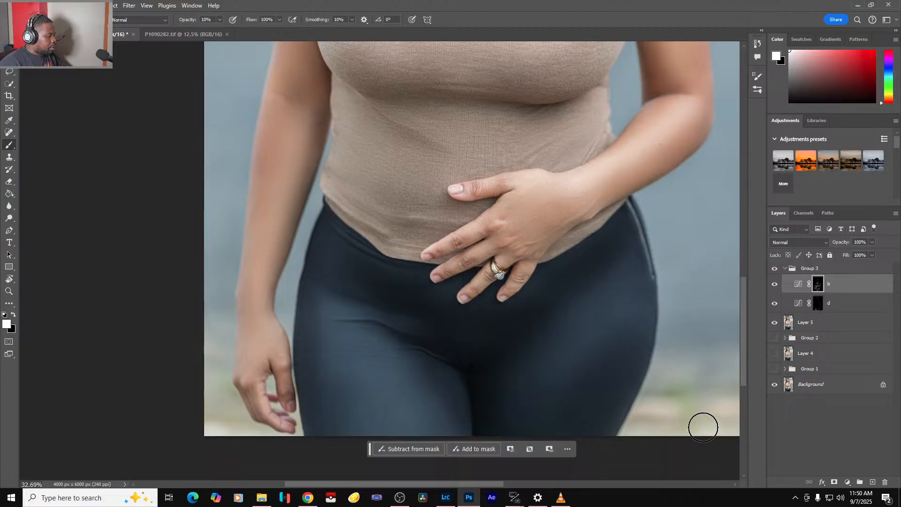
pyautogui.click(775, 270)
pyautogui.click(775, 271)
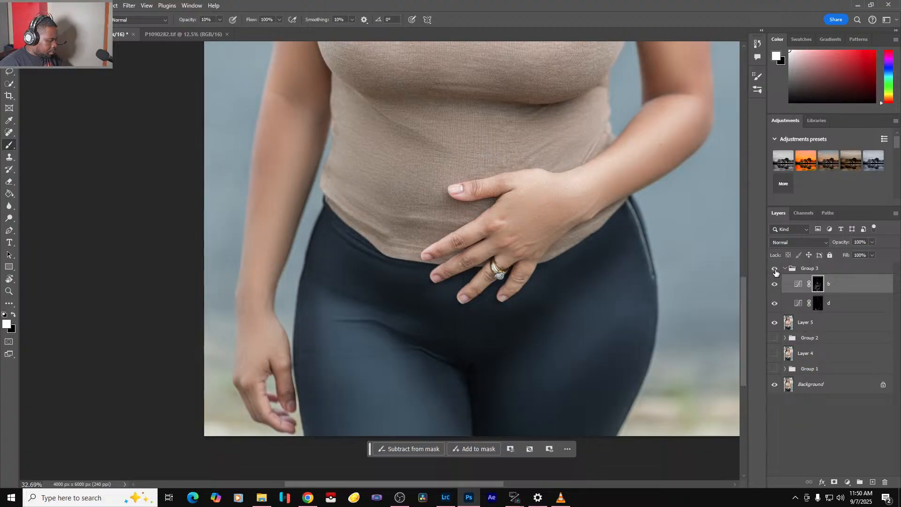
pyautogui.hotkey('ctrl', '0')
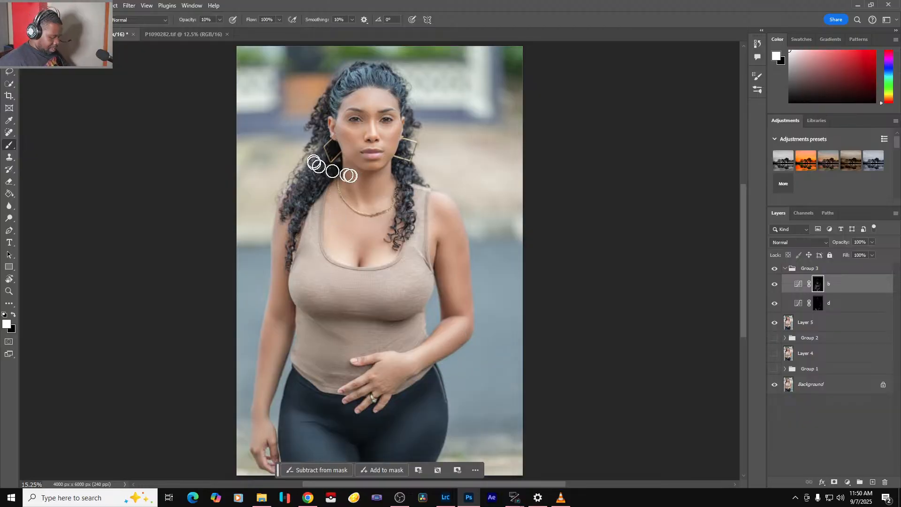
pyautogui.scroll(5, 353, 94)
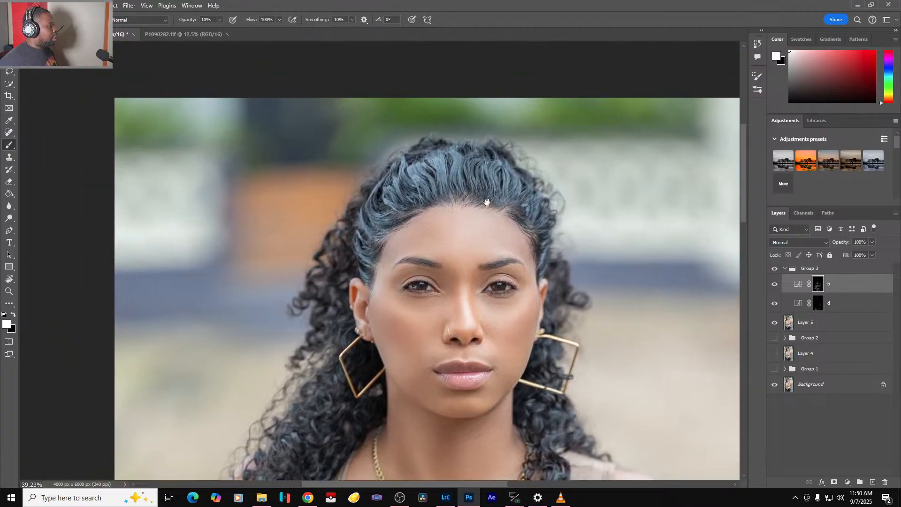
pyautogui.moveTo(487, 202); pyautogui.dragTo(464, 126)
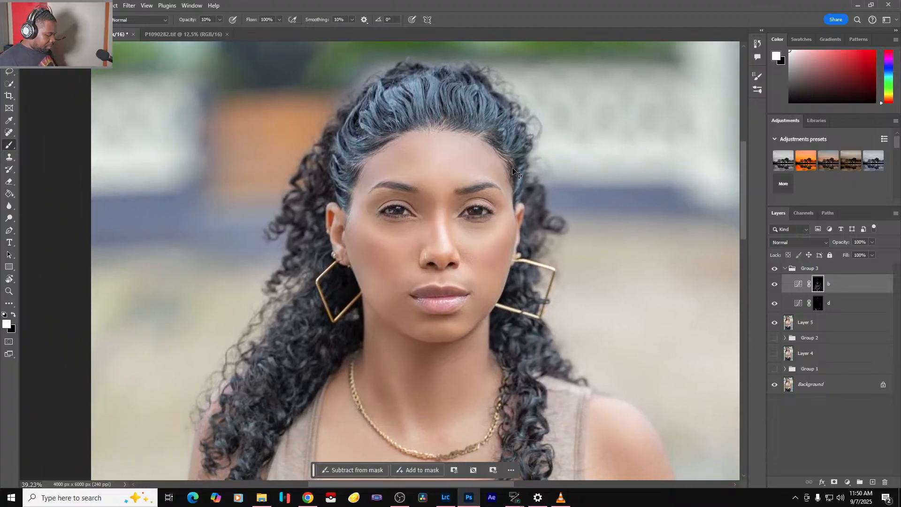
pyautogui.scroll(-5, 513, 169)
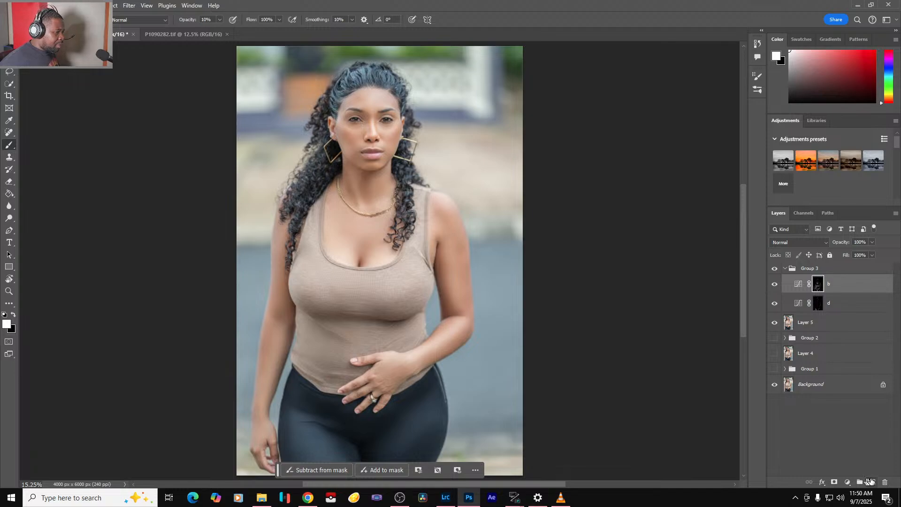
# - Add a new layer above the b layer and paint white over the hair on both sides of the face at 100% opacity
pyautogui.click(871, 481)
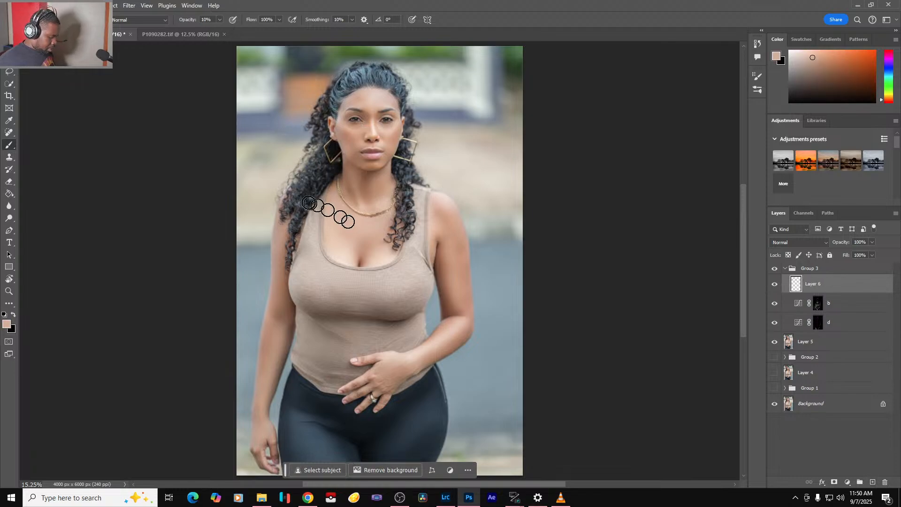
pyautogui.scroll(3, 308, 159)
pyautogui.scroll(2, 409, 233)
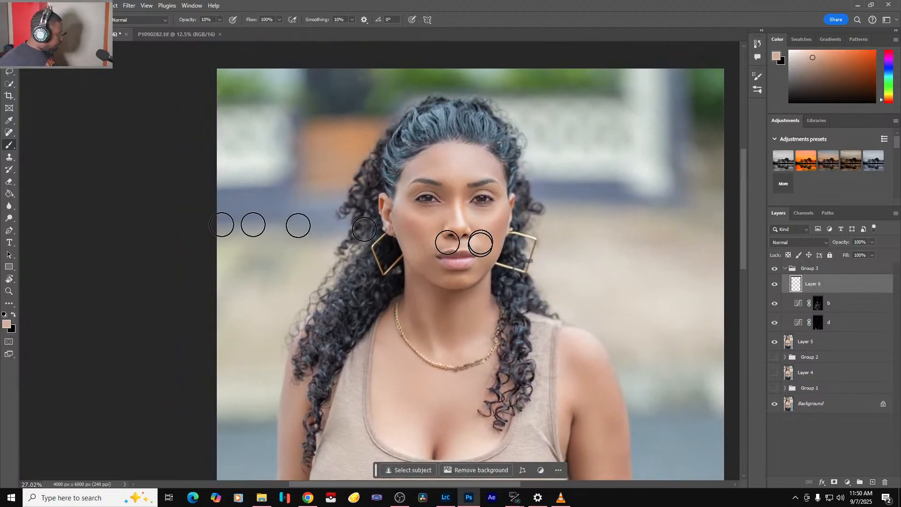
pyautogui.press('d')
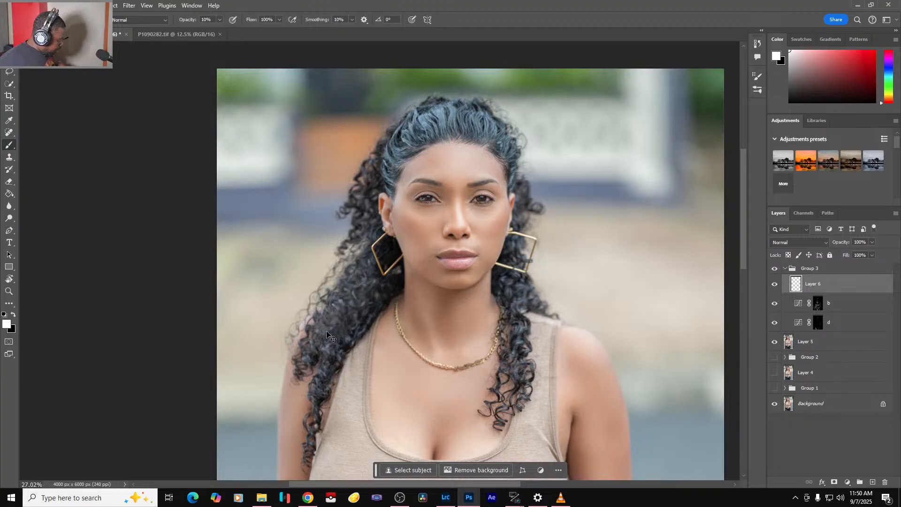
pyautogui.moveTo(369, 258)
pyautogui.mouseDown()
pyautogui.moveTo(308, 360)
pyautogui.moveTo(385, 286)
pyautogui.moveTo(338, 348)
pyautogui.moveTo(383, 252)
pyautogui.moveTo(365, 192)
pyautogui.moveTo(380, 157)
pyautogui.moveTo(359, 188)
pyautogui.mouseUp()
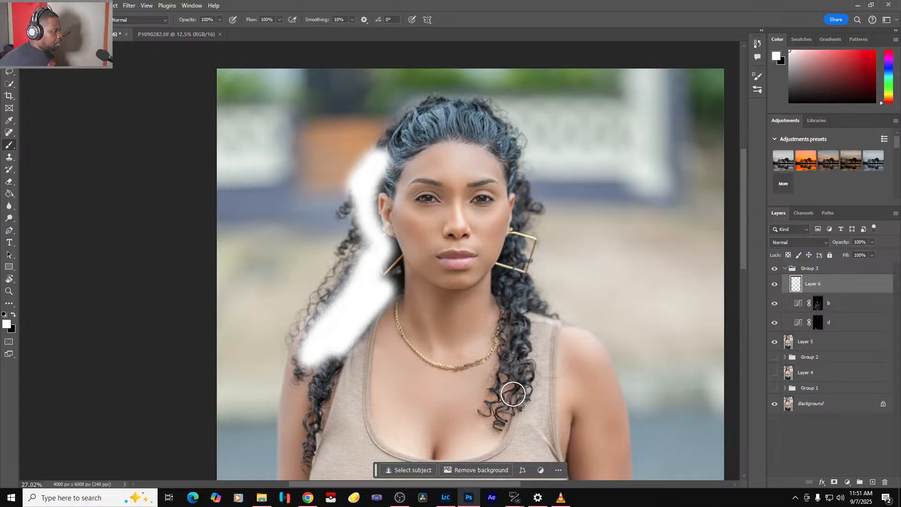
pyautogui.moveTo(507, 412)
pyautogui.mouseDown()
pyautogui.moveTo(526, 359)
pyautogui.moveTo(504, 276)
pyautogui.moveTo(532, 304)
pyautogui.moveTo(511, 260)
pyautogui.moveTo(525, 188)
pyautogui.mouseUp()
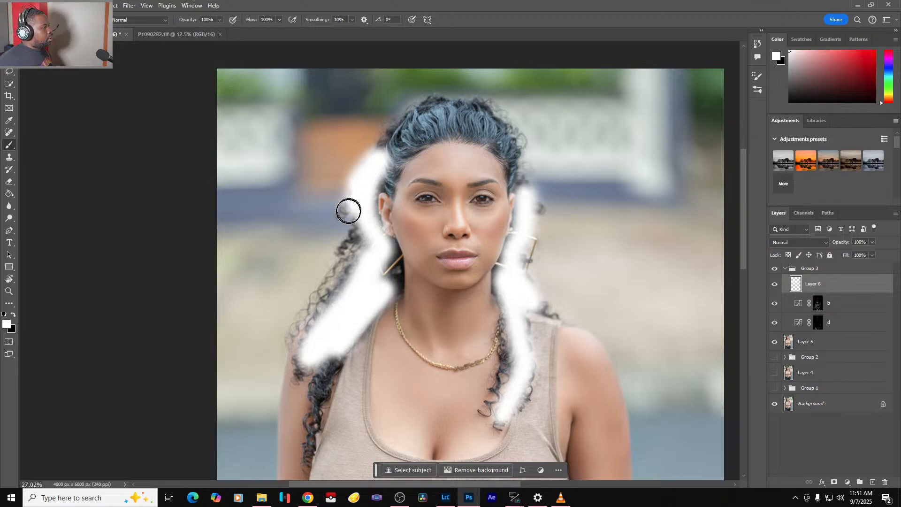
pyautogui.moveTo(353, 240)
pyautogui.mouseDown()
pyautogui.moveTo(305, 321)
pyautogui.moveTo(367, 247)
pyautogui.moveTo(308, 363)
pyautogui.moveTo(342, 344)
pyautogui.moveTo(316, 399)
pyautogui.moveTo(304, 467)
pyautogui.mouseUp()
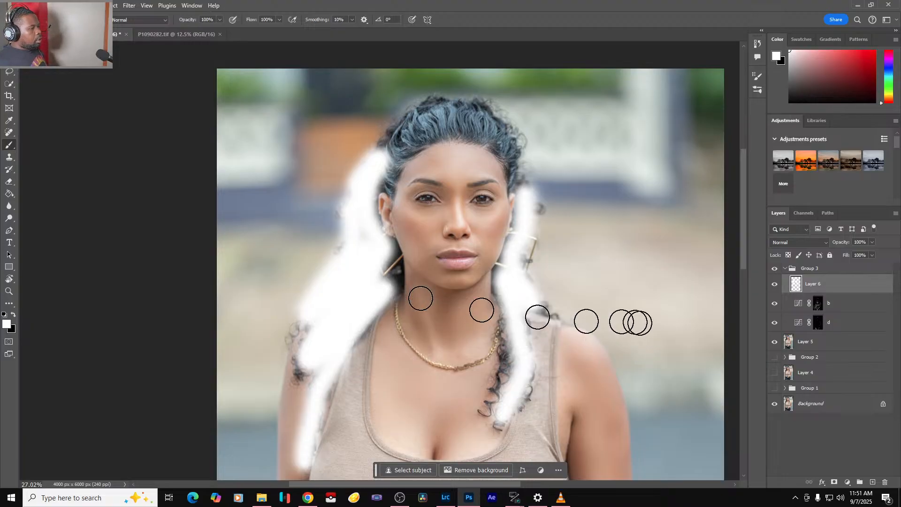
# - Apply a Gaussian Blur with a 14-pixel radius to the white paint over the hair
pyautogui.hotkey('ctrl', 'alt', 'f')
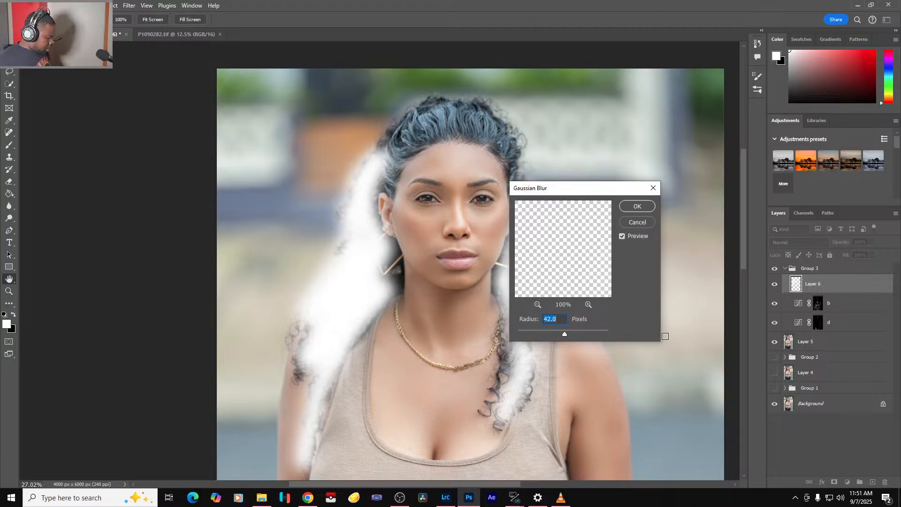
pyautogui.write('14')
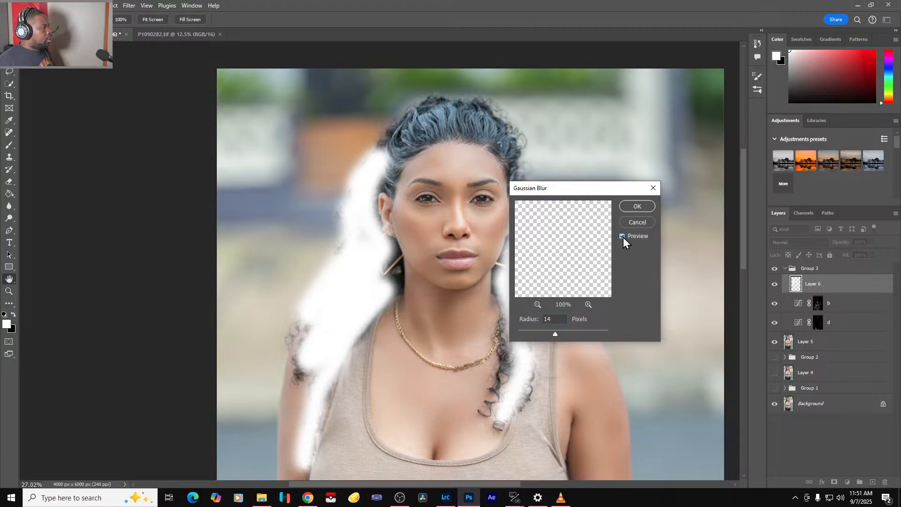
pyautogui.click(637, 208)
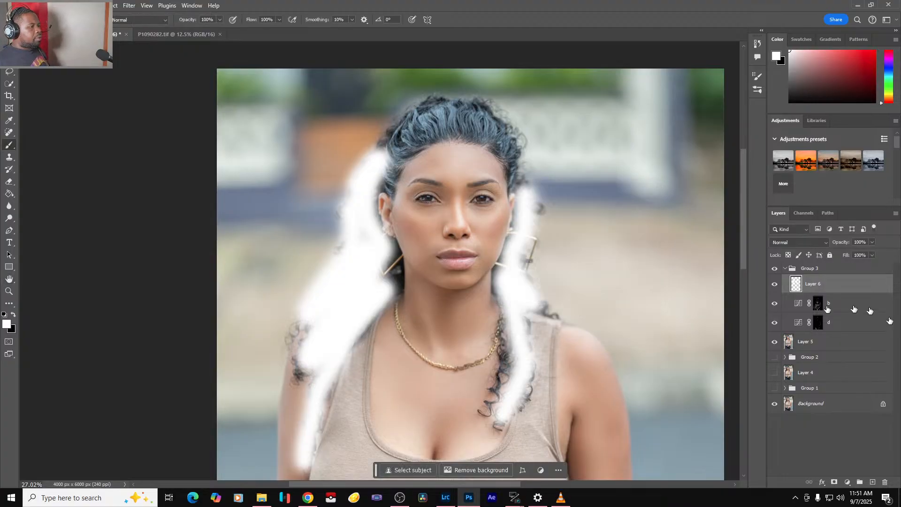
pyautogui.click(801, 245)
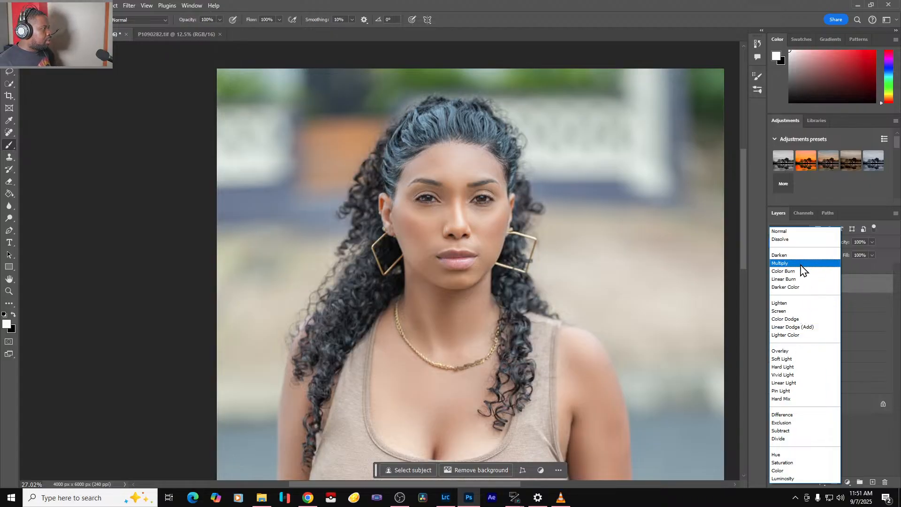
pyautogui.click(801, 232)
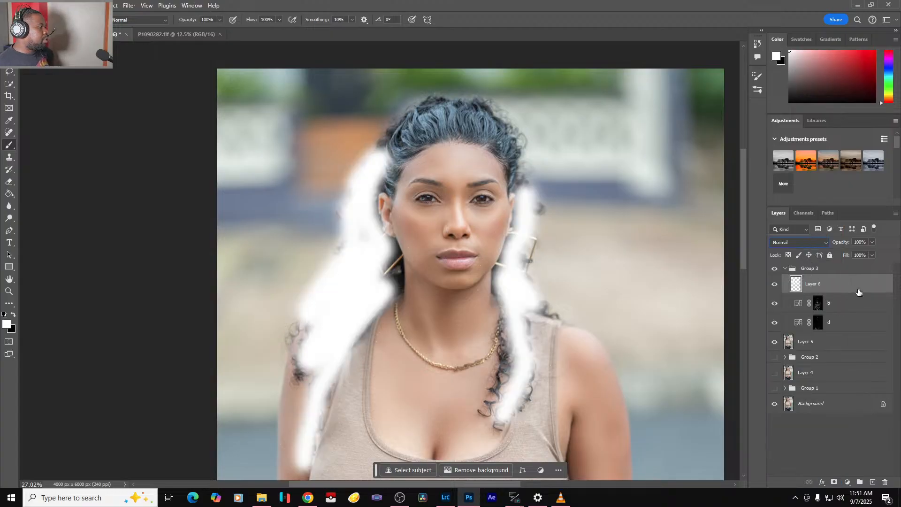
pyautogui.doubleClick(858, 292)
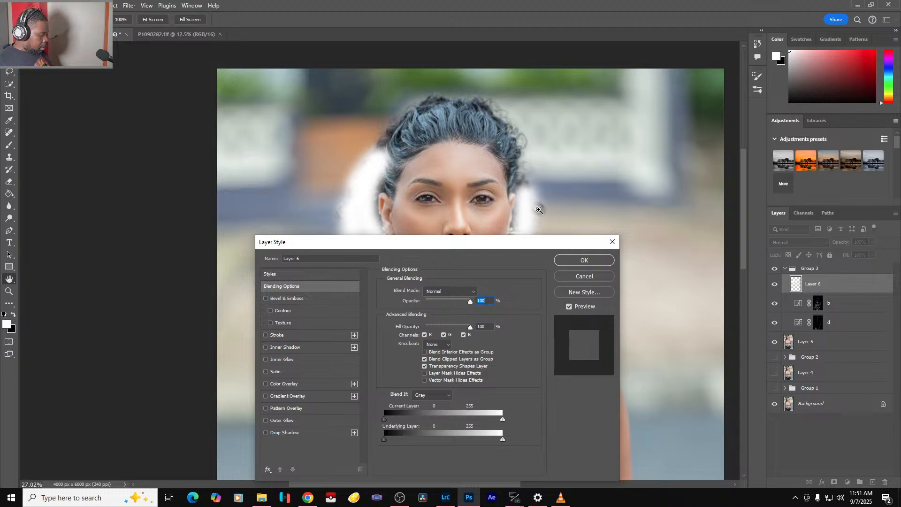
pyautogui.hotkey('ctrl', '0')
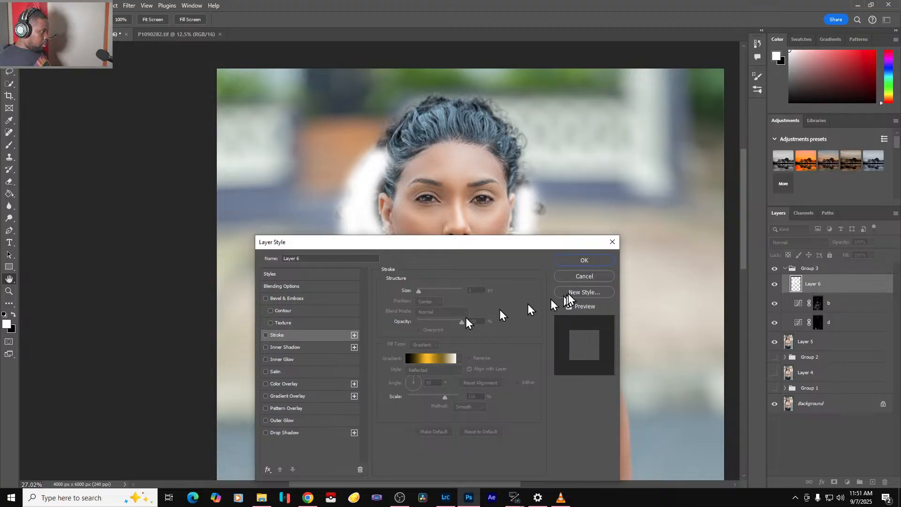
pyautogui.click(582, 277)
pyautogui.hotkey('ctrl', '0')
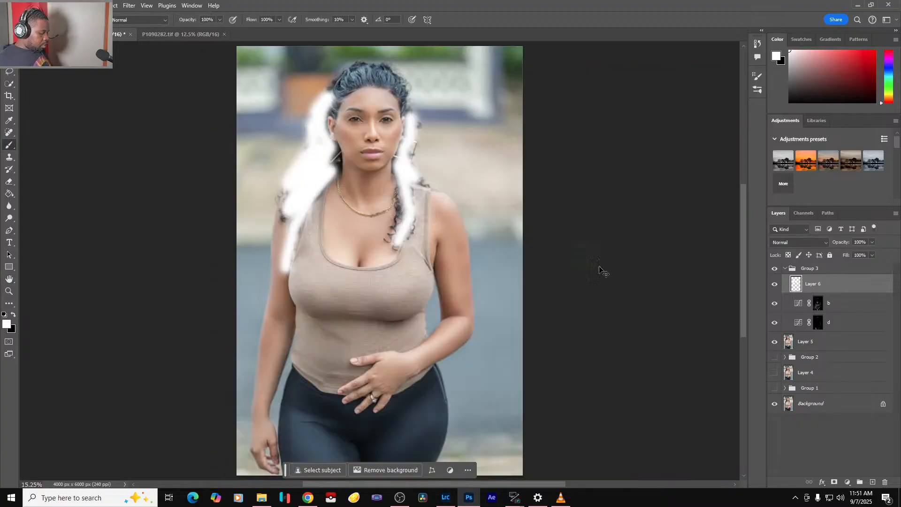
# - Split the underlying layer's dark Blend If slider for Layer 6 at 59 / 199 and apply it
pyautogui.doubleClick(829, 290)
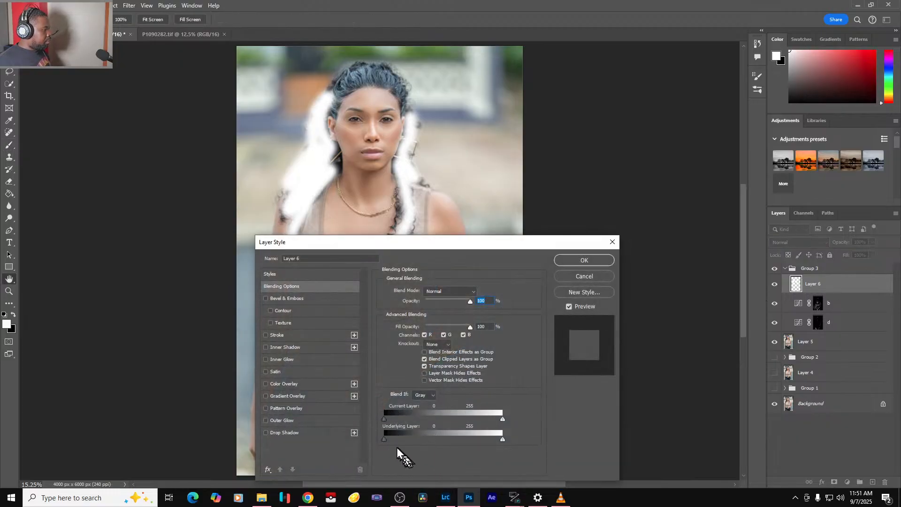
pyautogui.moveTo(385, 440); pyautogui.dragTo(479, 444)
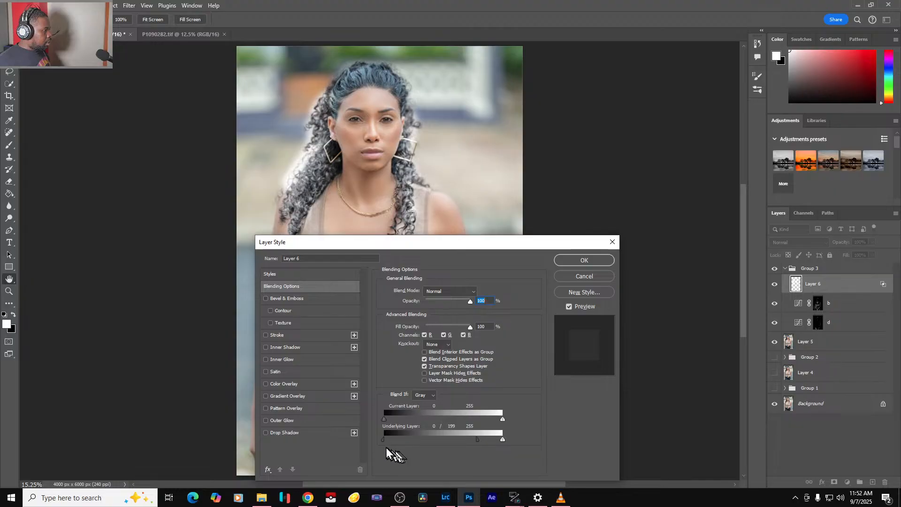
pyautogui.moveTo(384, 442); pyautogui.dragTo(409, 443)
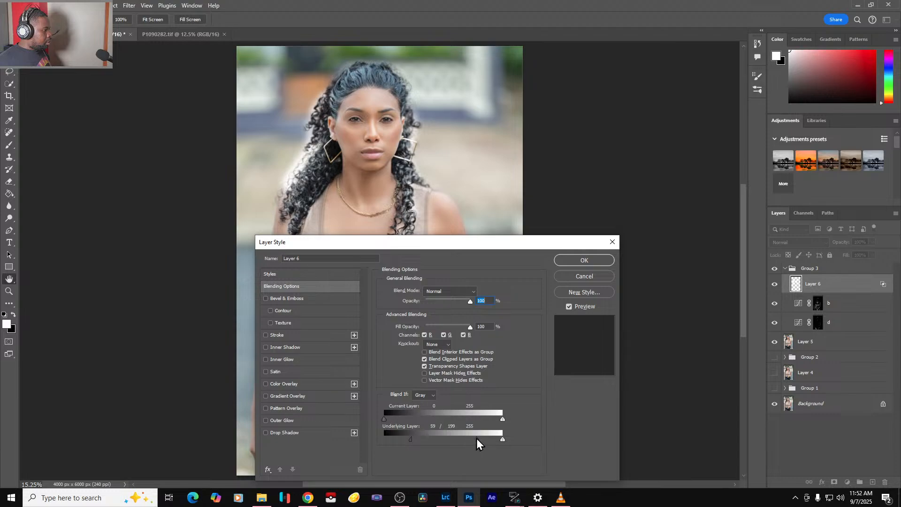
pyautogui.click(599, 260)
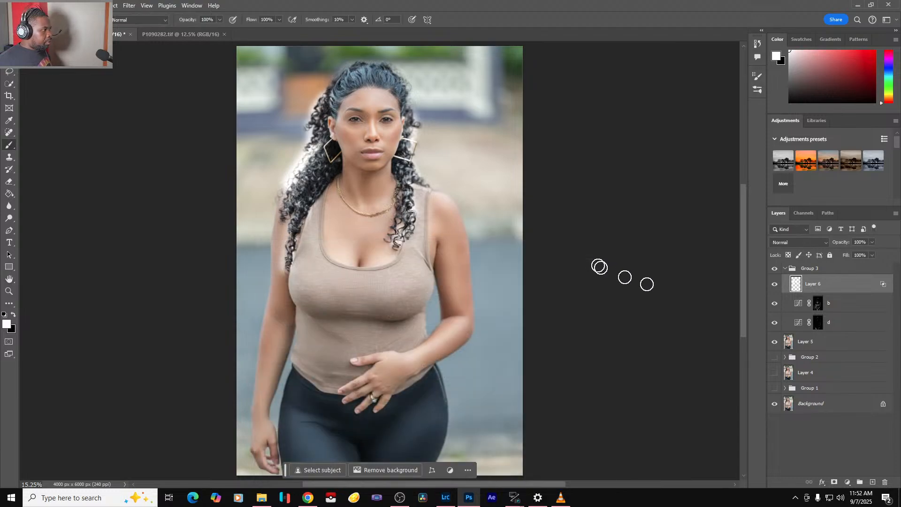
# - Add a layer mask to Layer 6 and paint black around the outer hair edges and earrings to remove the white halo
pyautogui.click(836, 481)
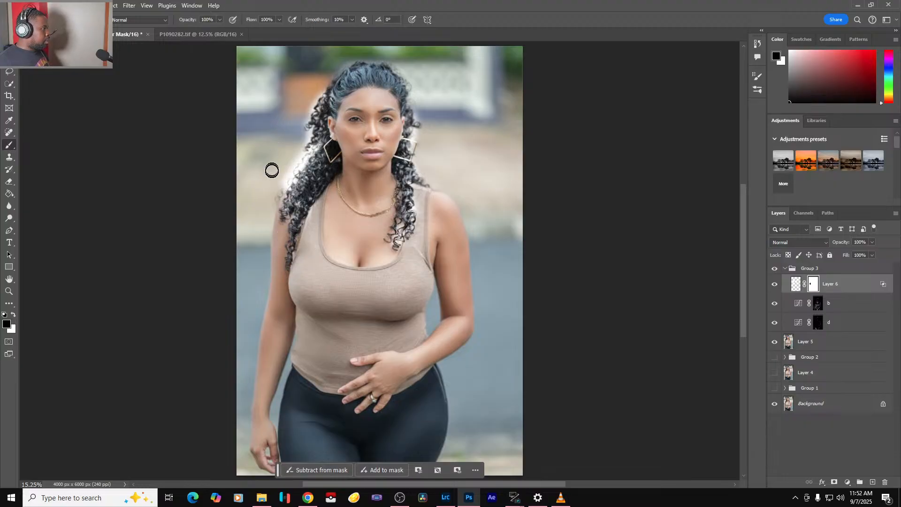
pyautogui.scroll(3, 244, 188)
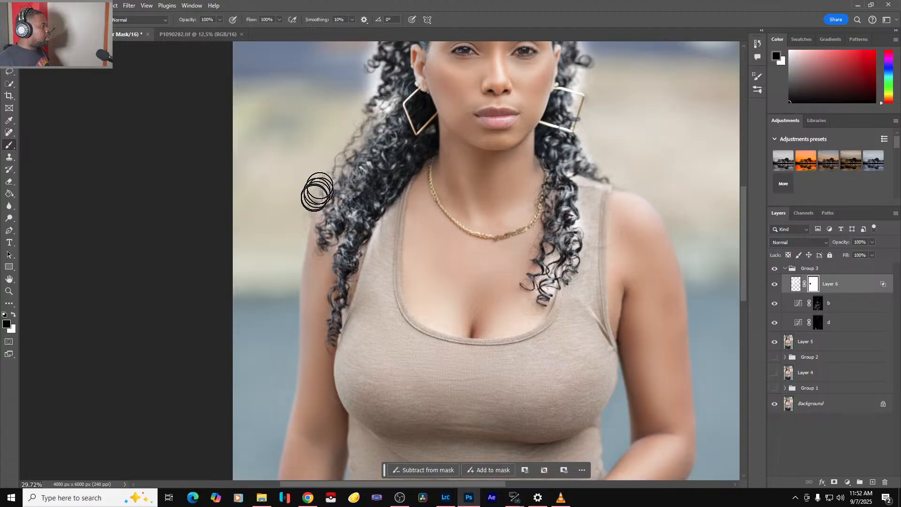
pyautogui.moveTo(364, 117)
pyautogui.mouseDown()
pyautogui.moveTo(372, 81)
pyautogui.moveTo(258, 290)
pyautogui.mouseUp()
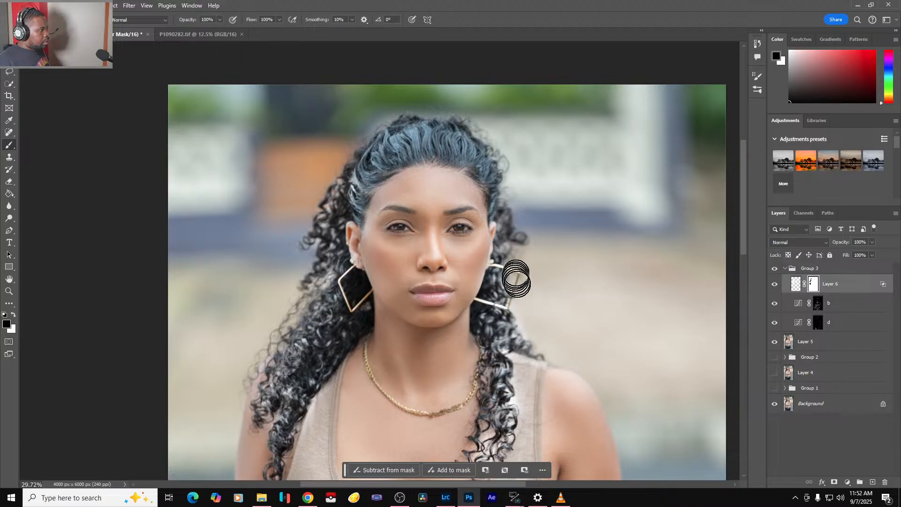
pyautogui.moveTo(544, 339); pyautogui.dragTo(469, 205)
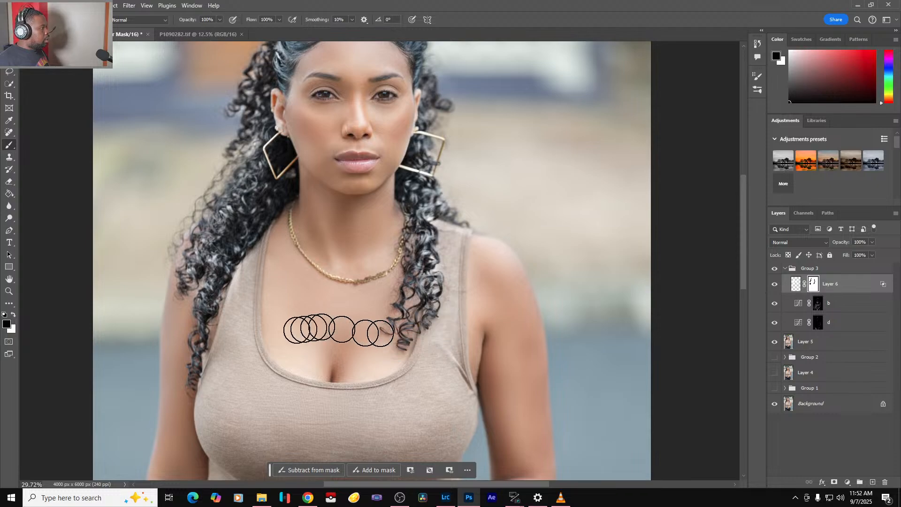
pyautogui.scroll(-3, 414, 303)
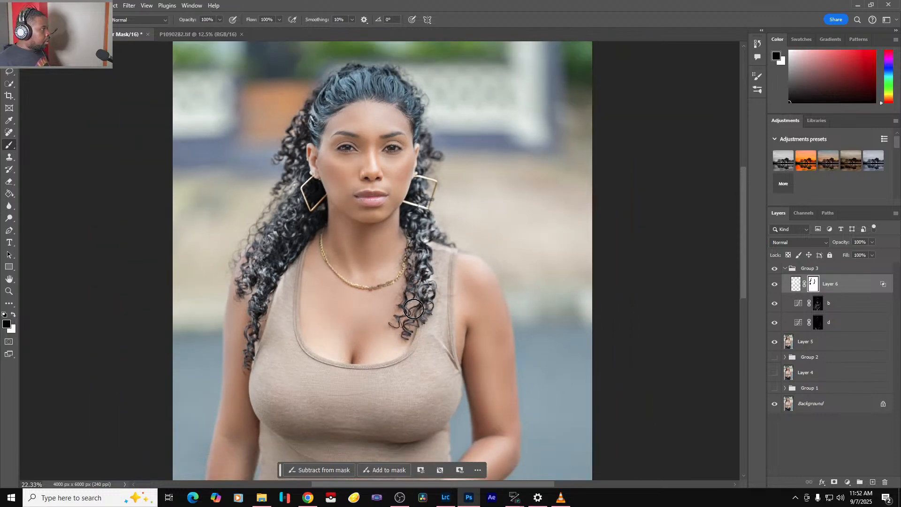
# - Check the hair highlights with Layer 6 and try different strengths, setting the layer's opacity to 65%
pyautogui.click(772, 288)
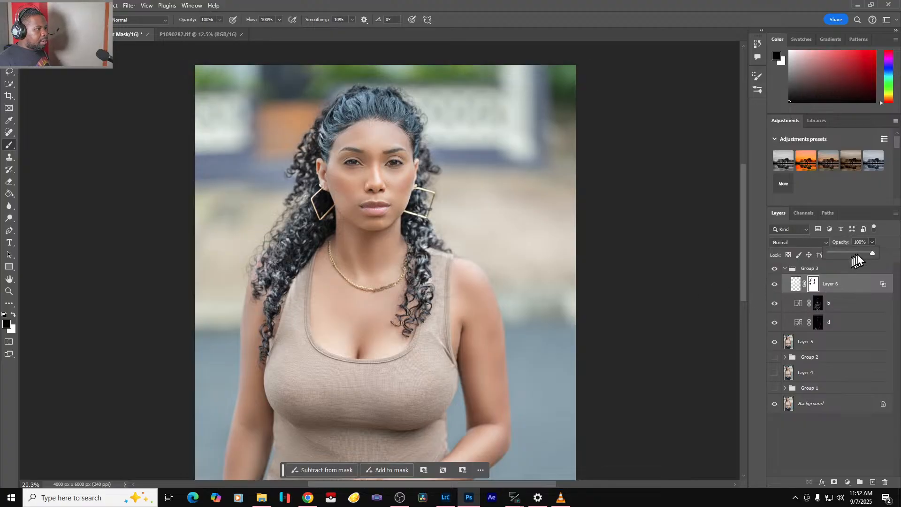
pyautogui.moveTo(829, 256)
pyautogui.mouseDown()
pyautogui.moveTo(850, 255)
pyautogui.moveTo(843, 254)
pyautogui.mouseUp()
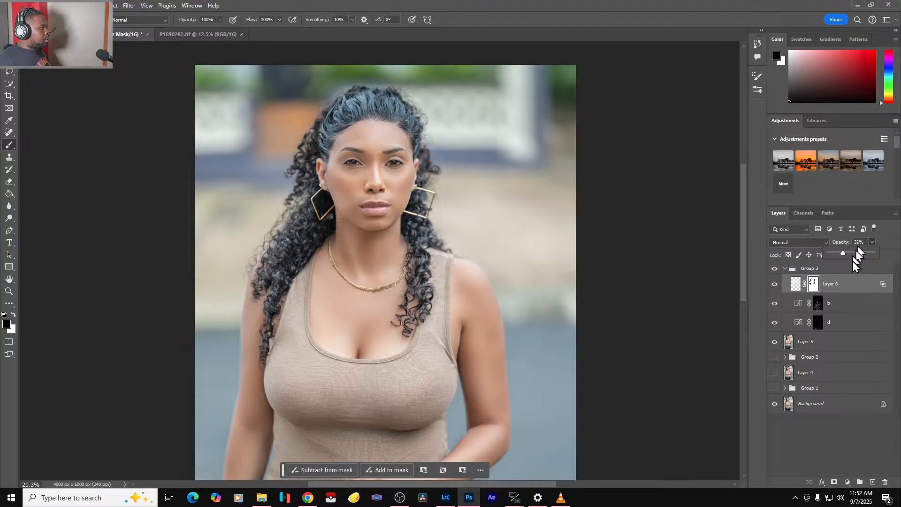
pyautogui.write('8')
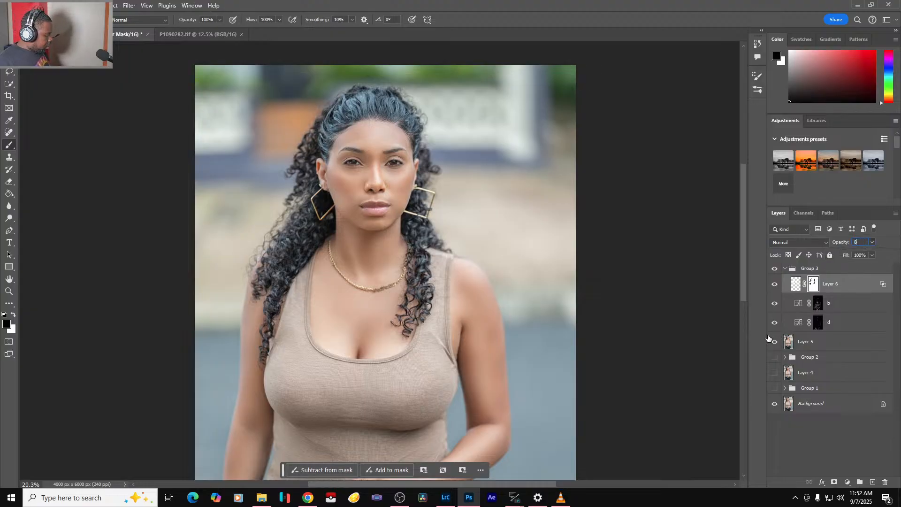
pyautogui.write('5')
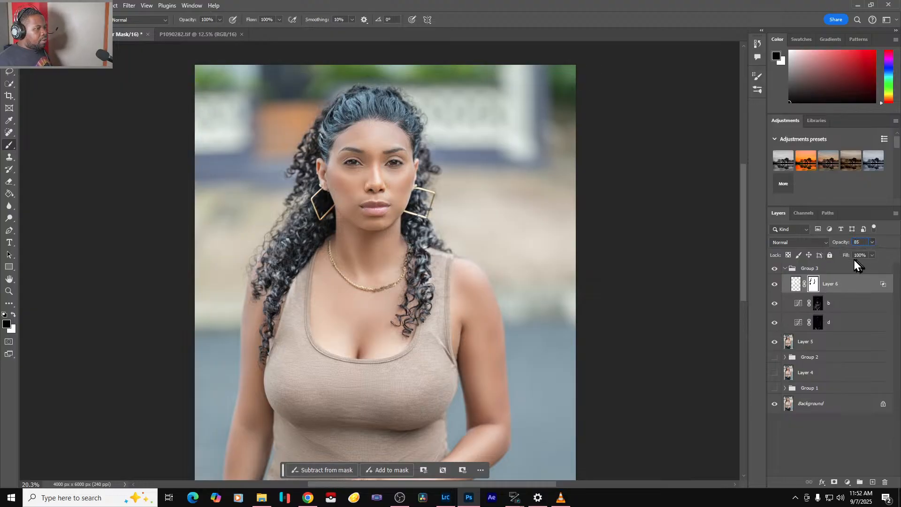
pyautogui.press('BackSpace')
pyautogui.press('BackSpace')
pyautogui.write('65')
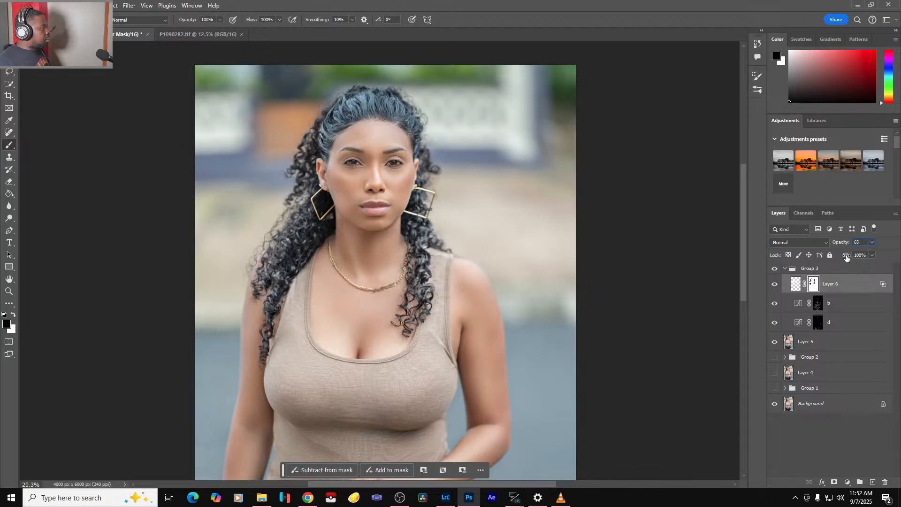
# - Compare the hair with Layer 6 hidden and shown, and brush black over the left-side curls on its mask at 20% opacity
pyautogui.click(776, 286)
pyautogui.click(776, 285)
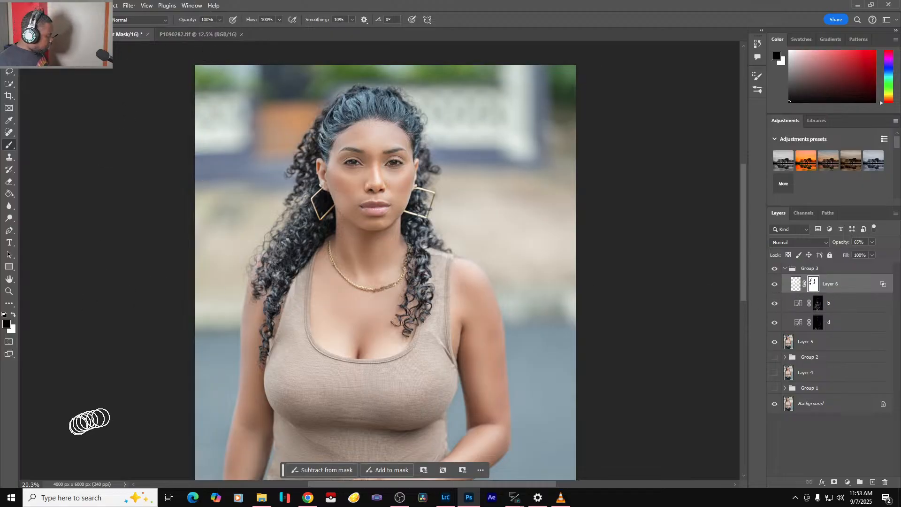
pyautogui.press('2')
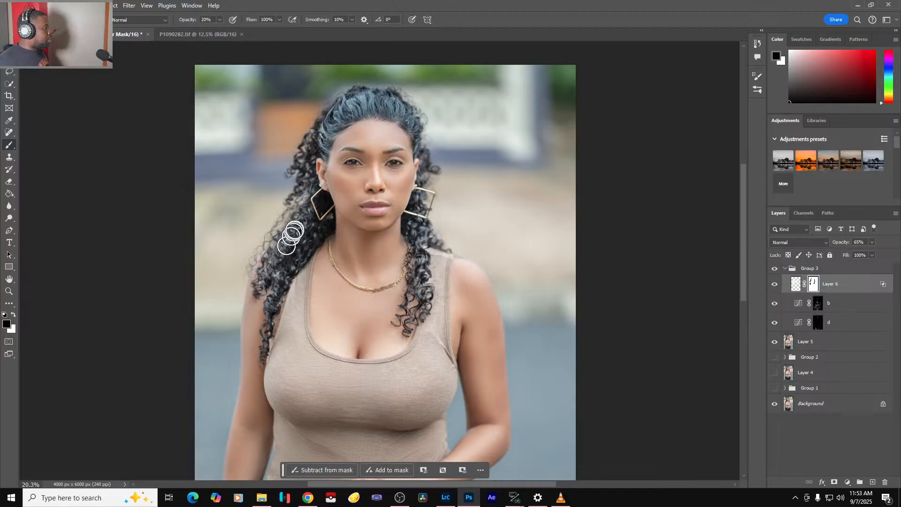
pyautogui.moveTo(311, 213)
pyautogui.mouseDown()
pyautogui.moveTo(251, 291)
pyautogui.moveTo(258, 311)
pyautogui.moveTo(283, 285)
pyautogui.mouseUp()
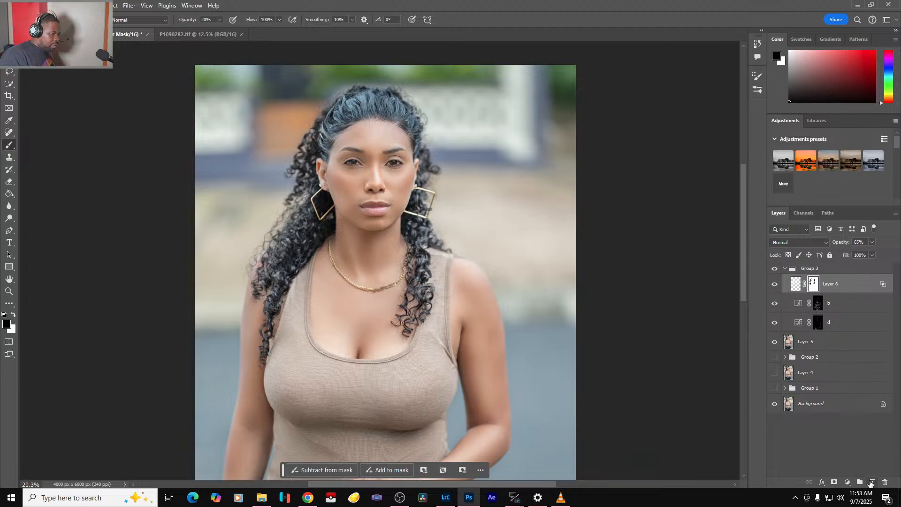
# - Add a new layer above Layer 6 and paint black over the crown and both sides of the hair at 100% brush opacity
pyautogui.click(872, 483)
pyautogui.press('x')
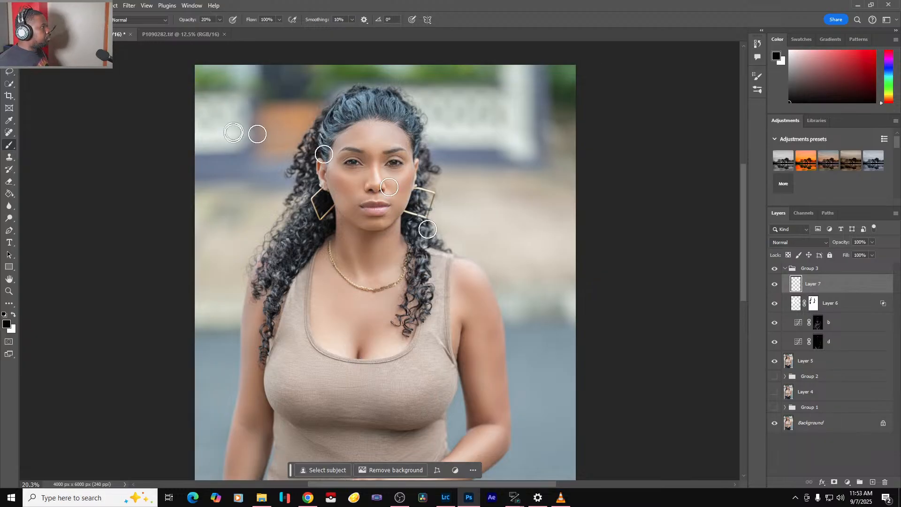
pyautogui.scroll(3, 354, 101)
pyautogui.scroll(2, 333, 179)
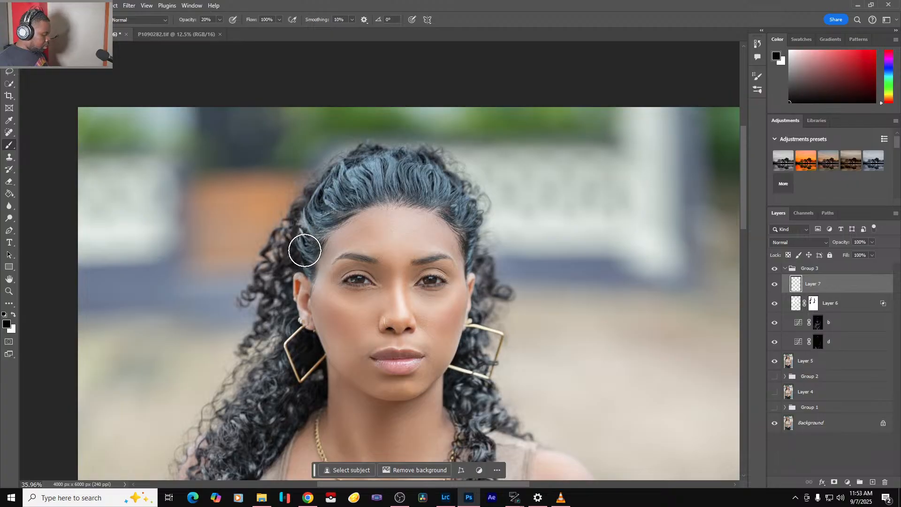
pyautogui.moveTo(305, 258)
pyautogui.mouseDown()
pyautogui.moveTo(324, 208)
pyautogui.moveTo(367, 184)
pyautogui.moveTo(343, 194)
pyautogui.moveTo(376, 159)
pyautogui.moveTo(351, 186)
pyautogui.moveTo(430, 188)
pyautogui.moveTo(384, 171)
pyautogui.moveTo(396, 158)
pyautogui.moveTo(444, 193)
pyautogui.moveTo(472, 246)
pyautogui.moveTo(451, 205)
pyautogui.moveTo(391, 181)
pyautogui.moveTo(330, 216)
pyautogui.moveTo(308, 242)
pyautogui.mouseUp()
pyautogui.moveTo(290, 310)
pyautogui.mouseDown()
pyautogui.moveTo(303, 228)
pyautogui.moveTo(337, 162)
pyautogui.mouseUp()
pyautogui.moveTo(322, 252)
pyautogui.mouseDown()
pyautogui.moveTo(312, 231)
pyautogui.moveTo(246, 332)
pyautogui.moveTo(319, 274)
pyautogui.moveTo(267, 375)
pyautogui.moveTo(318, 258)
pyautogui.moveTo(315, 278)
pyautogui.mouseUp()
pyautogui.moveTo(513, 238)
pyautogui.mouseDown()
pyautogui.moveTo(518, 265)
pyautogui.moveTo(521, 326)
pyautogui.moveTo(520, 209)
pyautogui.moveTo(540, 258)
pyautogui.mouseUp()
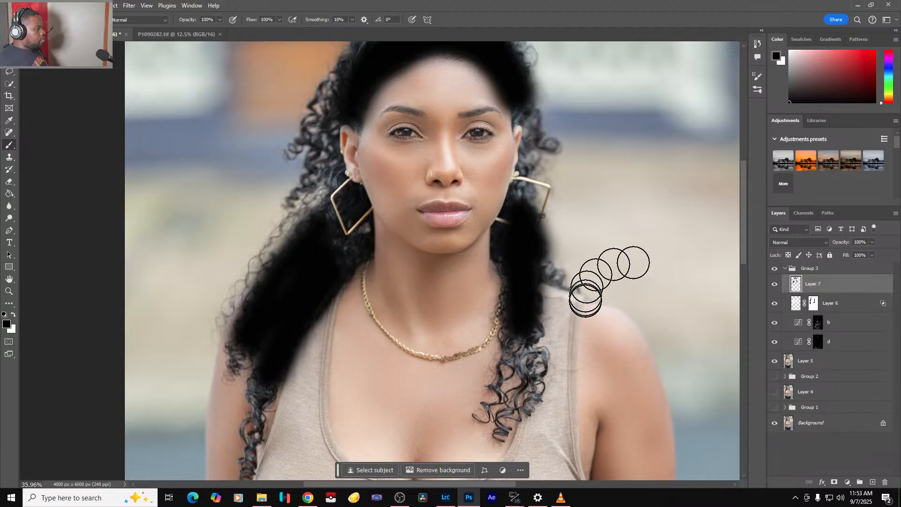
# - Apply a Gaussian Blur with a 14-pixel radius to the black paint over the hair
pyautogui.hotkey('ctrl', '0')
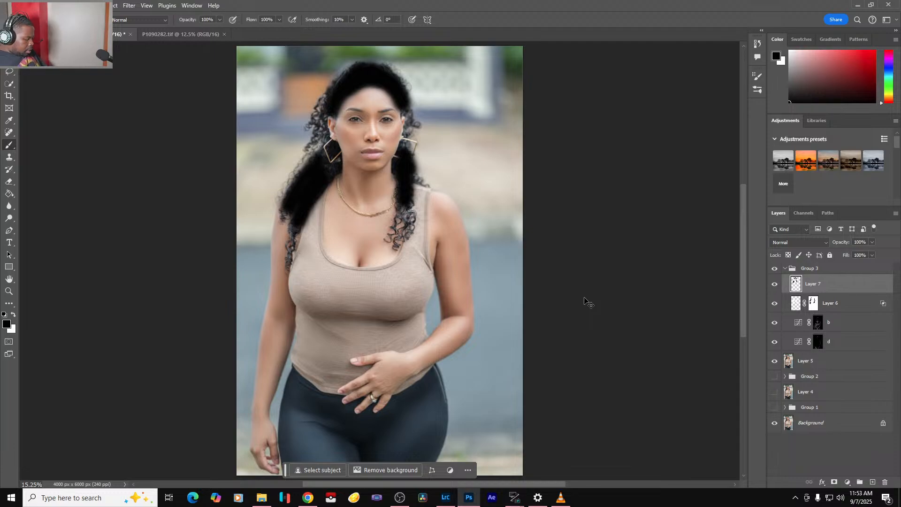
pyautogui.hotkey('ctrl', 'alt', 'f')
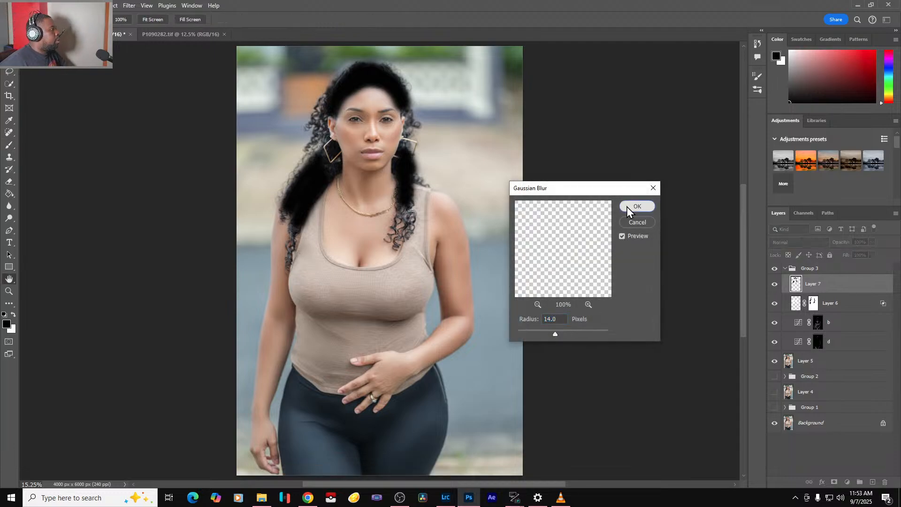
pyautogui.click(637, 207)
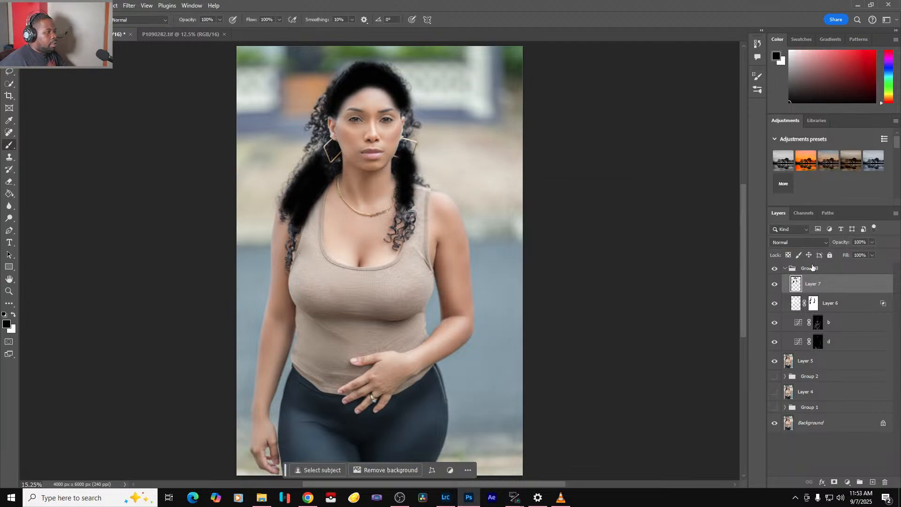
# - Split the underlying layer's light Blend If slider for Layer 7 at 0 / 69 and apply it
pyautogui.doubleClick(841, 282)
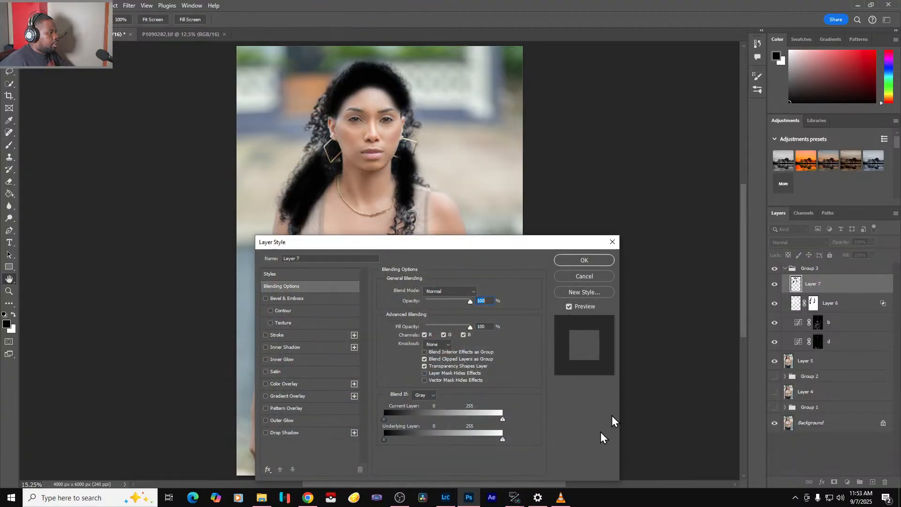
pyautogui.moveTo(501, 439); pyautogui.dragTo(394, 438)
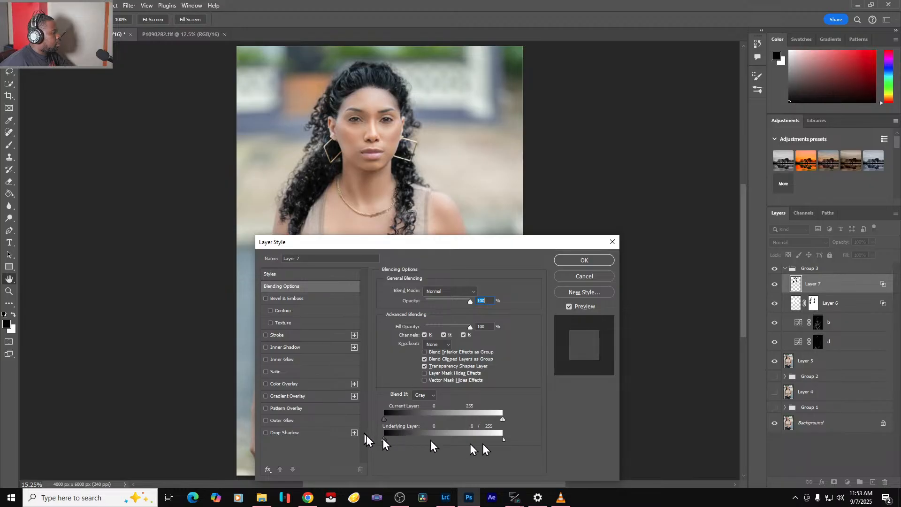
pyautogui.moveTo(493, 440); pyautogui.dragTo(418, 439)
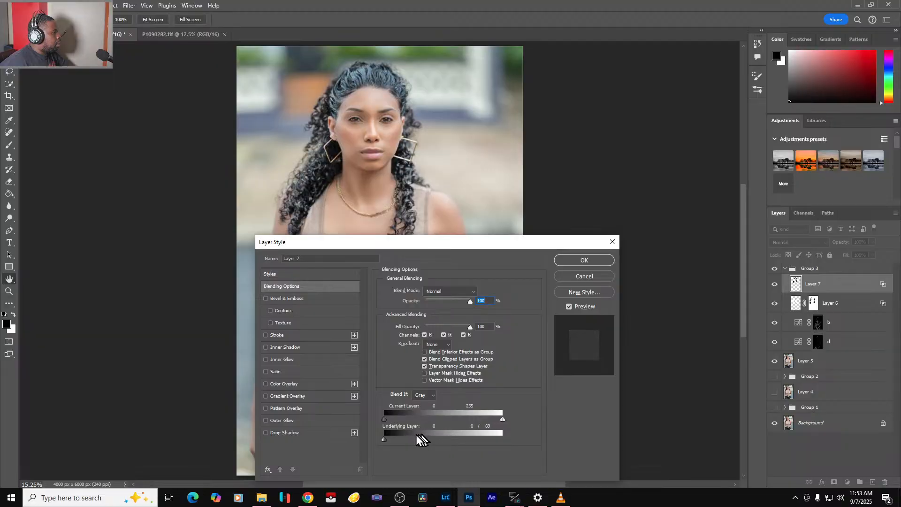
pyautogui.click(573, 260)
# - Set Layer 7's opacity to 65% and compare the portrait with Layer 7 and Group 3 hidden and shown
pyautogui.click(775, 285)
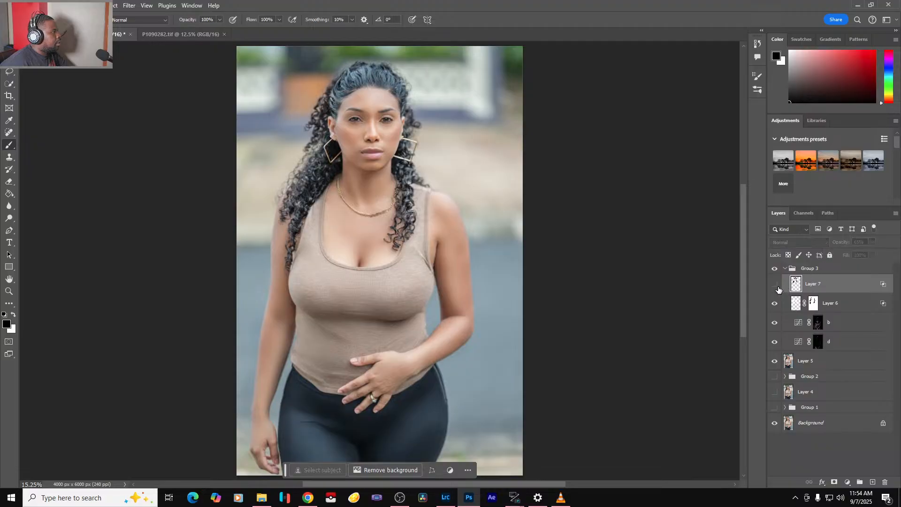
pyautogui.click(775, 270)
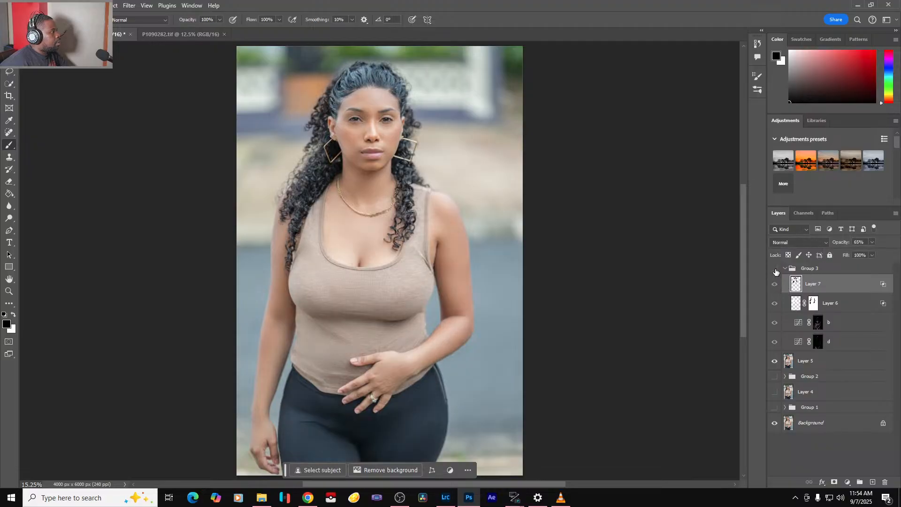
pyautogui.click(775, 269)
pyautogui.click(775, 270)
pyautogui.click(775, 269)
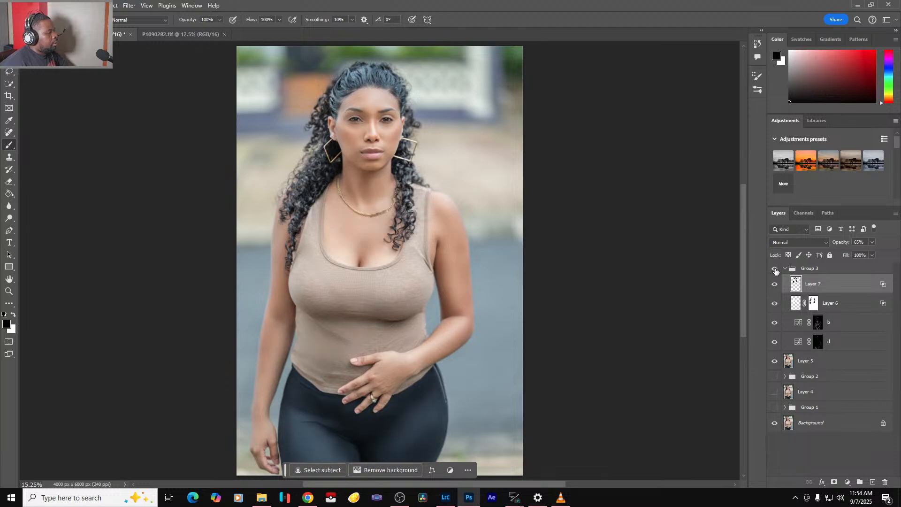
# - Paint white at 30% brush opacity on the b curves mask over the dark trousers below the fingers
pyautogui.click(818, 322)
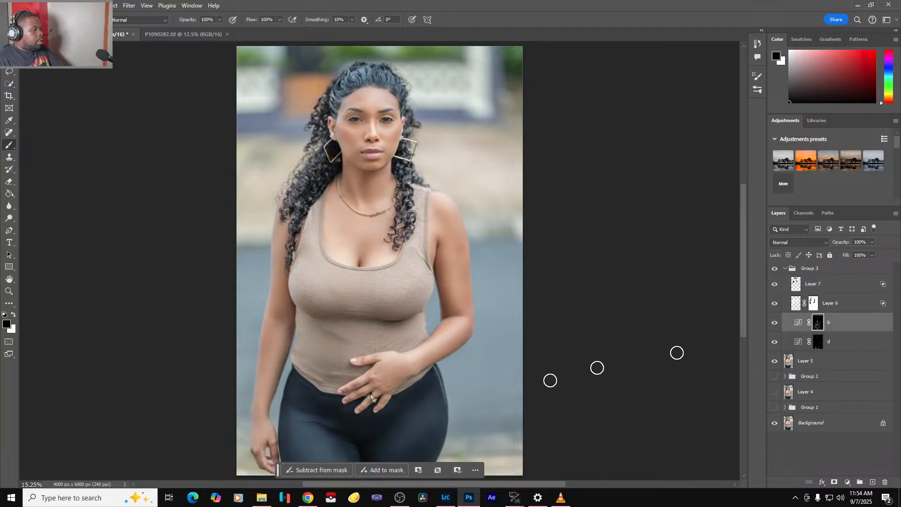
pyautogui.scroll(6, 356, 415)
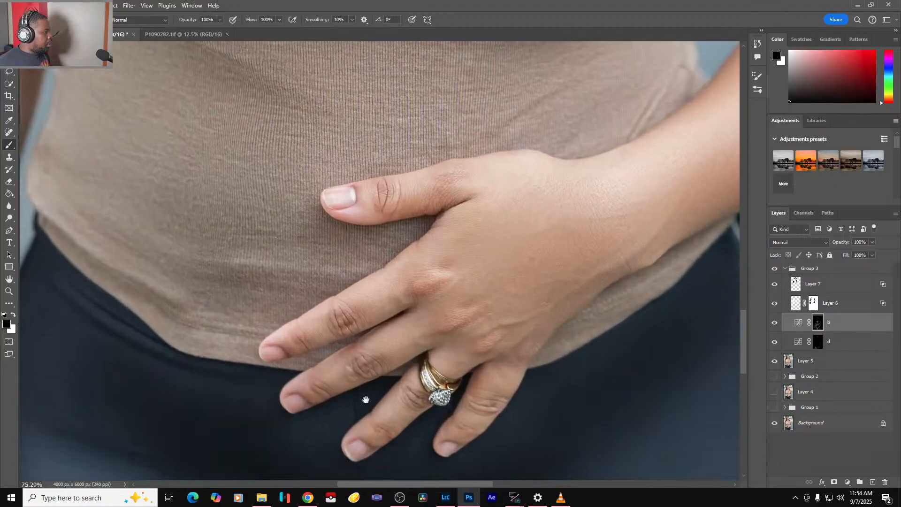
pyautogui.moveTo(363, 398); pyautogui.dragTo(488, 232)
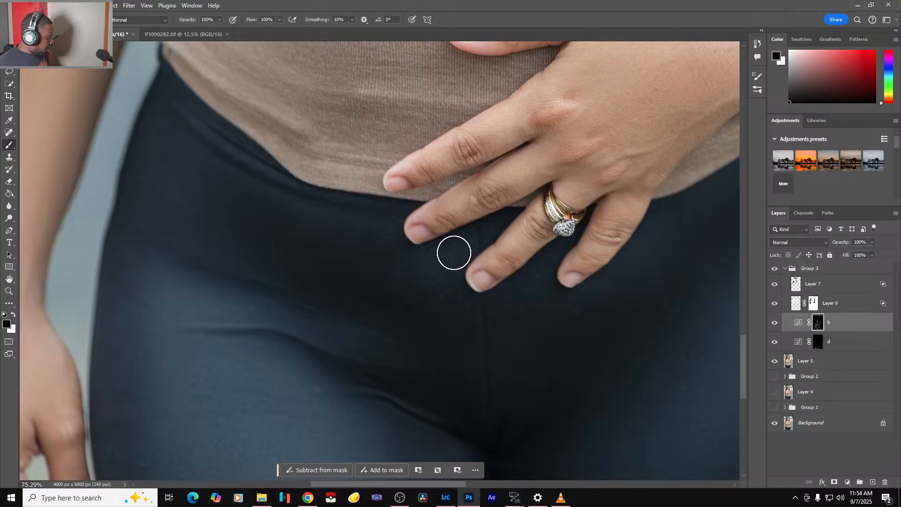
pyautogui.press('3')
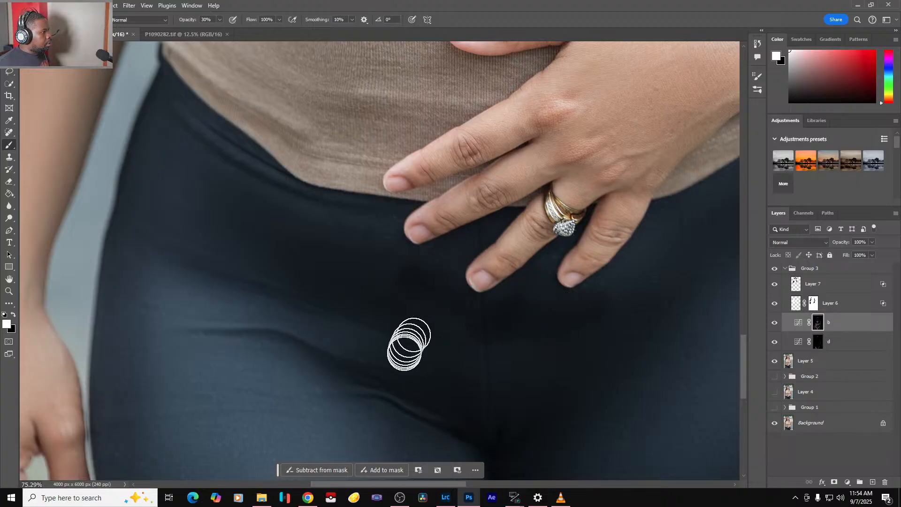
# - Burn the trousers' front and creases more softly on the b mask with a larger white brush at 10% opacity
pyautogui.press('1')
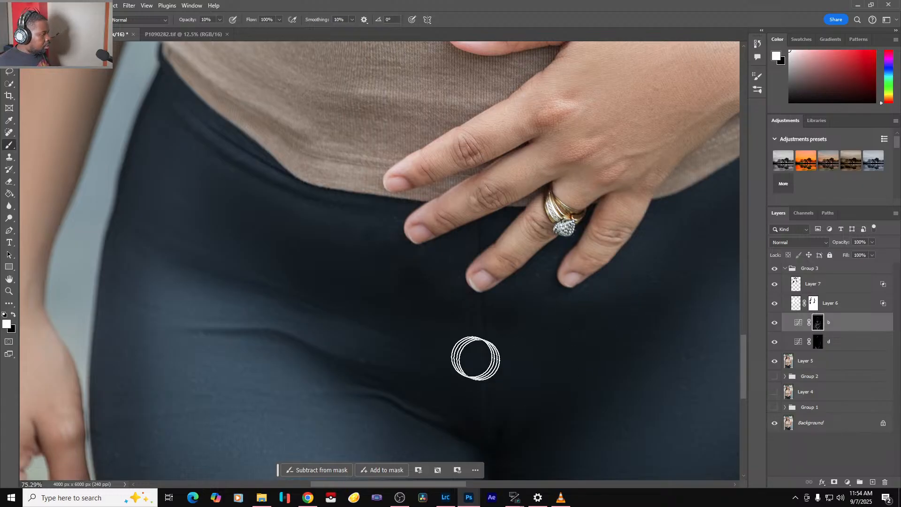
pyautogui.press(']')
pyautogui.press(']')
pyautogui.press(']')
pyautogui.press(']')
pyautogui.press(']')
pyautogui.press(']')
pyautogui.press(']')
pyautogui.press(']')
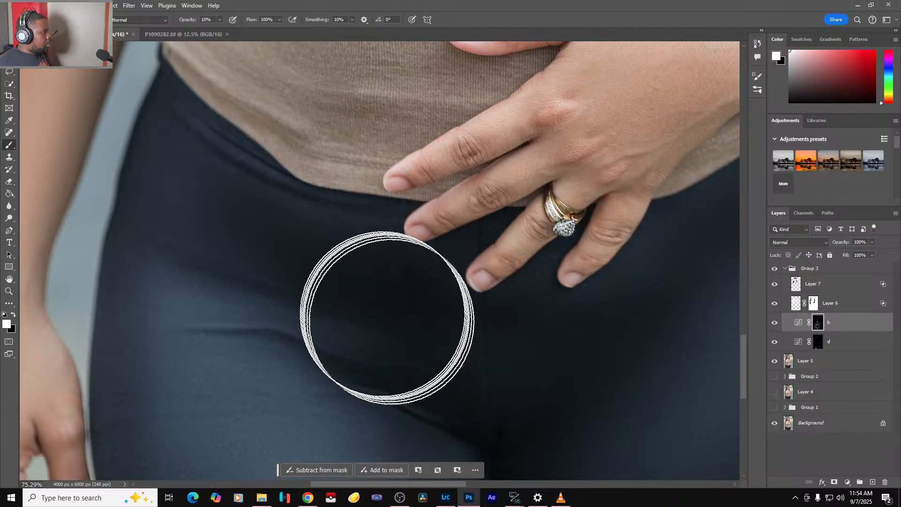
pyautogui.press('[')
pyautogui.press('[')
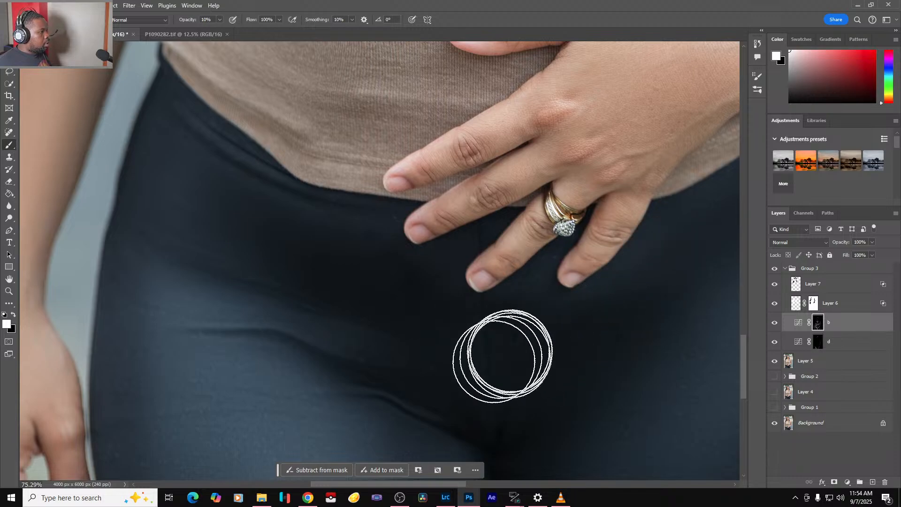
# - Compare the whole portrait with the b curves layer hidden and shown, moving the contextual task bar off the image
pyautogui.hotkey('ctrl', '0')
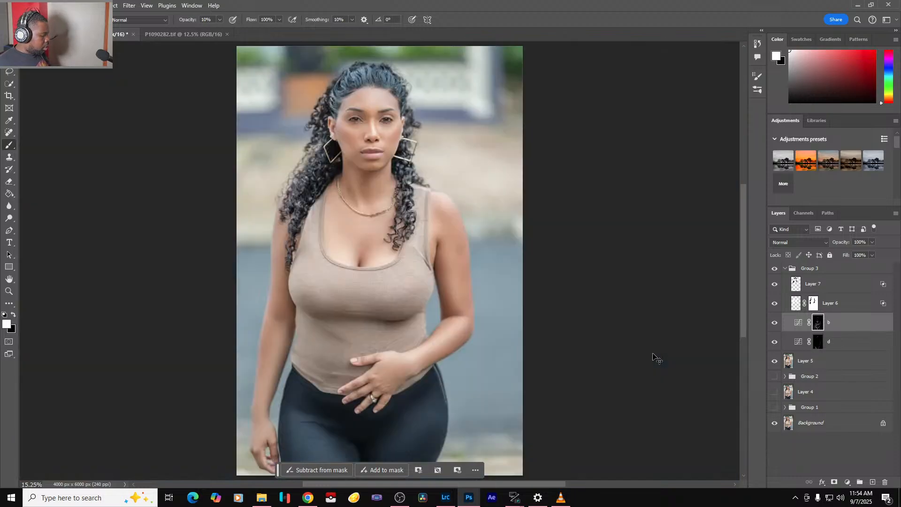
pyautogui.click(775, 324)
pyautogui.click(775, 324)
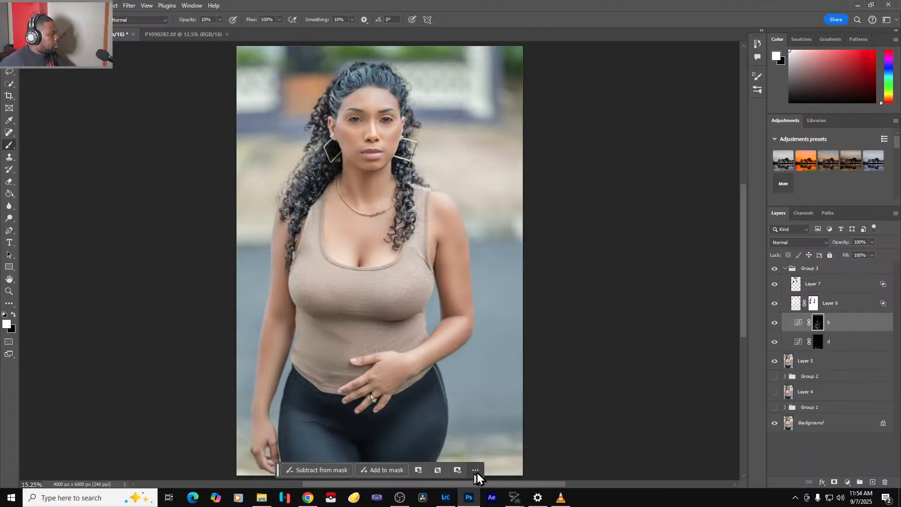
pyautogui.moveTo(277, 472); pyautogui.dragTo(50, 105)
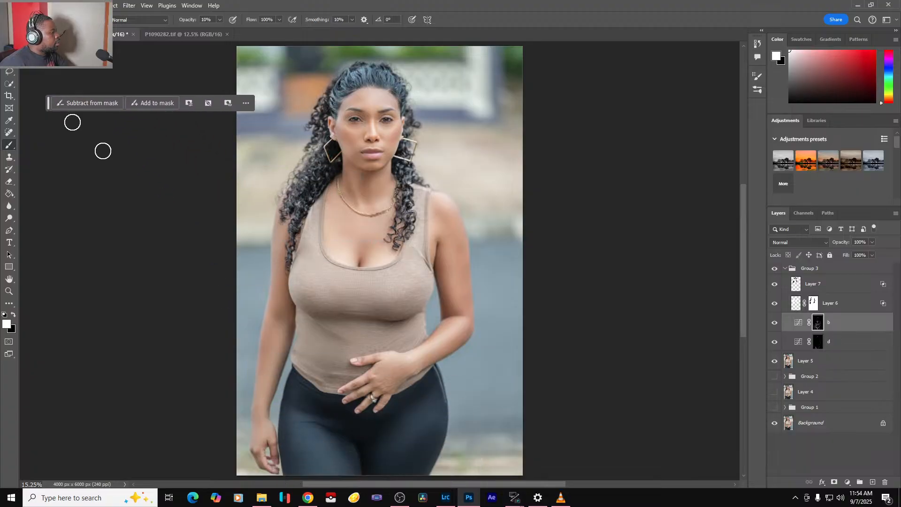
pyautogui.click(775, 323)
pyautogui.click(775, 324)
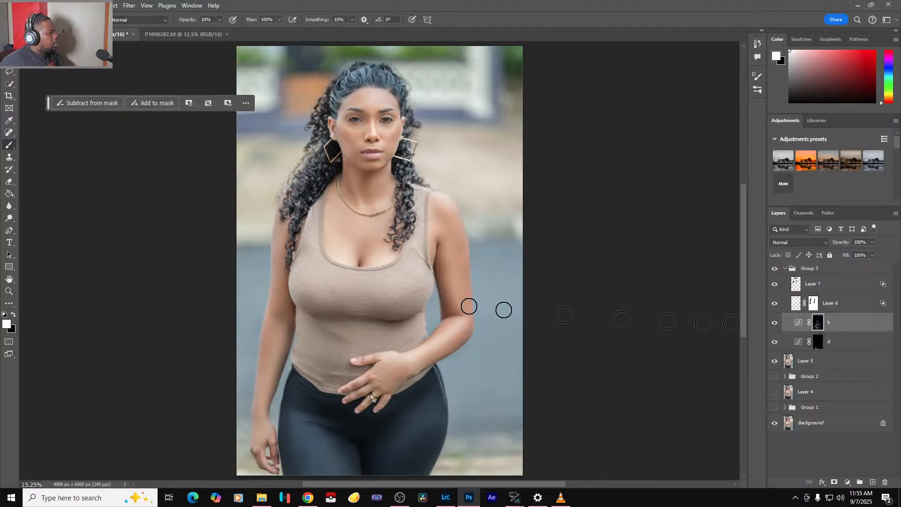
# - Collapse Group 3 and add a Selective Color adjustment layer above it
pyautogui.click(786, 270)
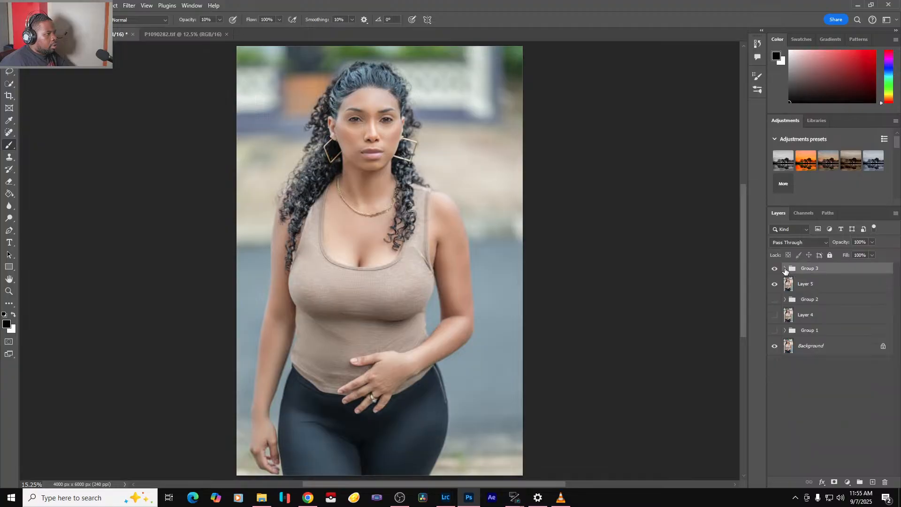
pyautogui.click(847, 482)
pyautogui.click(845, 475)
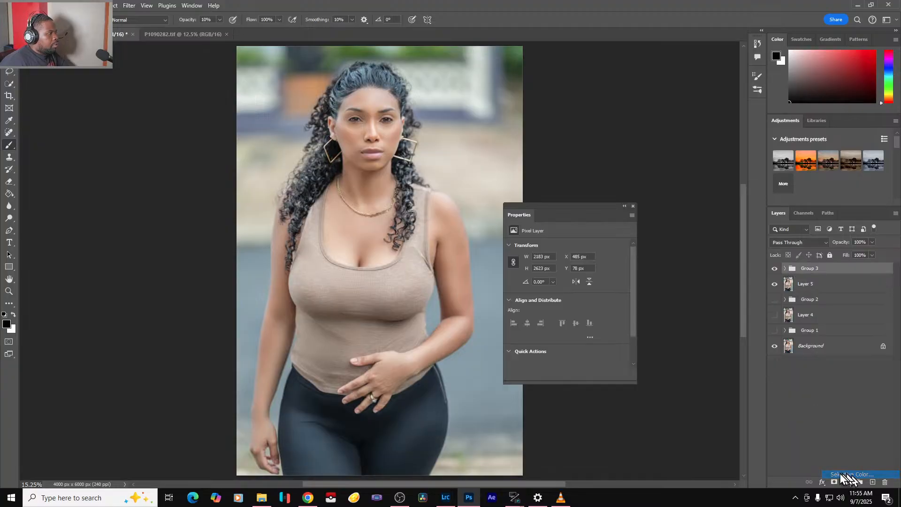
pyautogui.click(845, 475)
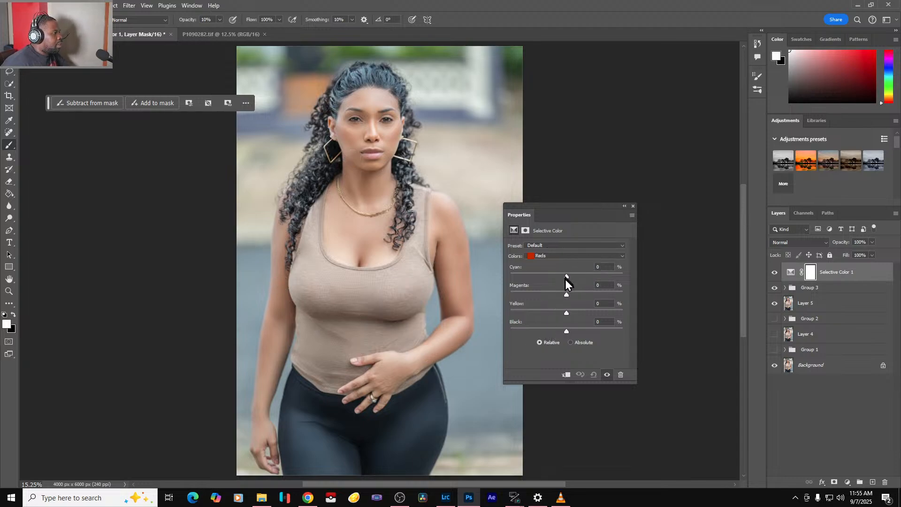
# - Set the Reds' cyan to -25%, compare with the adjustment off and on, and fine-tune the Reds' magenta
pyautogui.moveTo(566, 277)
pyautogui.mouseDown()
pyautogui.moveTo(493, 281)
pyautogui.moveTo(560, 277)
pyautogui.mouseUp()
pyautogui.click(608, 375)
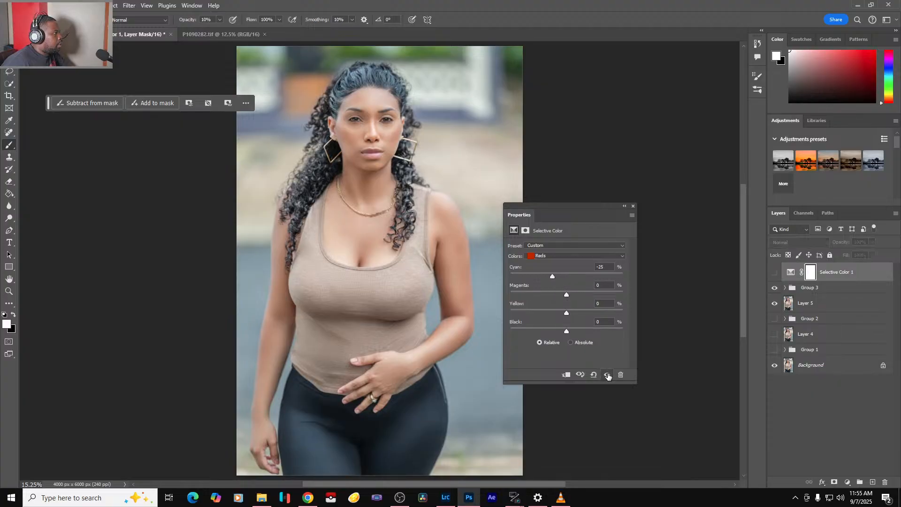
pyautogui.click(608, 376)
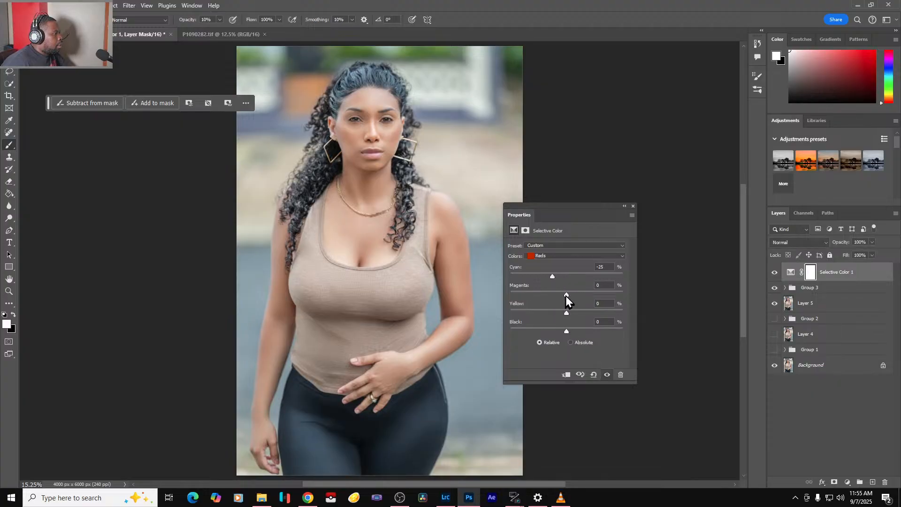
pyautogui.moveTo(566, 295)
pyautogui.mouseDown()
pyautogui.moveTo(540, 294)
pyautogui.moveTo(578, 294)
pyautogui.mouseUp()
pyautogui.moveTo(563, 293); pyautogui.dragTo(567, 293)
# - Set the Yellows to cyan -14% and magenta +1%, and compare the portrait with the adjustment off and on
pyautogui.click(568, 257)
pyautogui.click(557, 266)
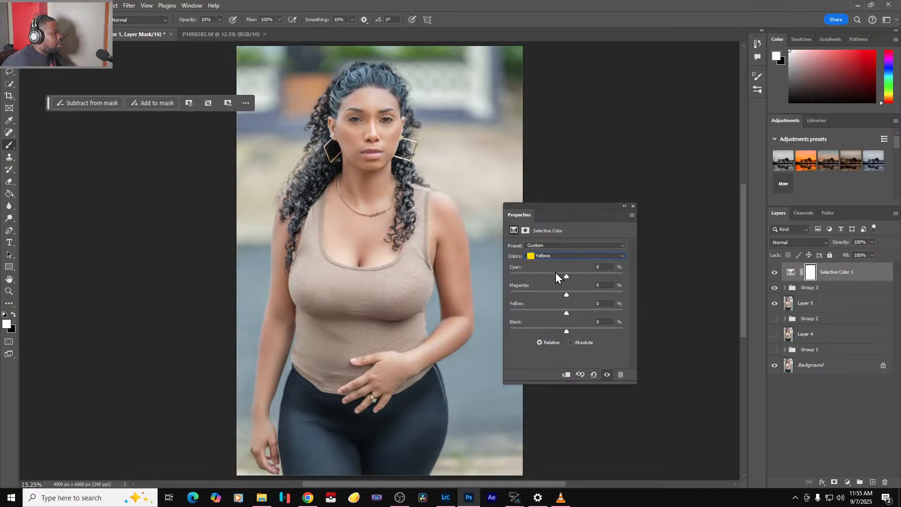
pyautogui.moveTo(566, 278)
pyautogui.mouseDown()
pyautogui.moveTo(507, 277)
pyautogui.moveTo(568, 275)
pyautogui.mouseUp()
pyautogui.moveTo(556, 294)
pyautogui.mouseDown()
pyautogui.moveTo(582, 296)
pyautogui.moveTo(568, 295)
pyautogui.mouseUp()
pyautogui.click(608, 375)
pyautogui.click(607, 375)
# - Rename the Selective Color layer as skin and close its properties
pyautogui.doubleClick(827, 275)
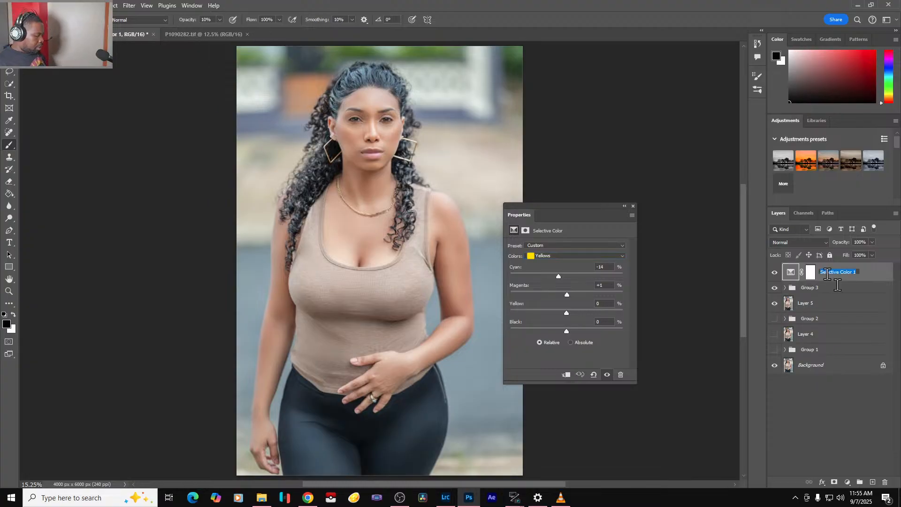
pyautogui.write('skin')
pyautogui.press('Return')
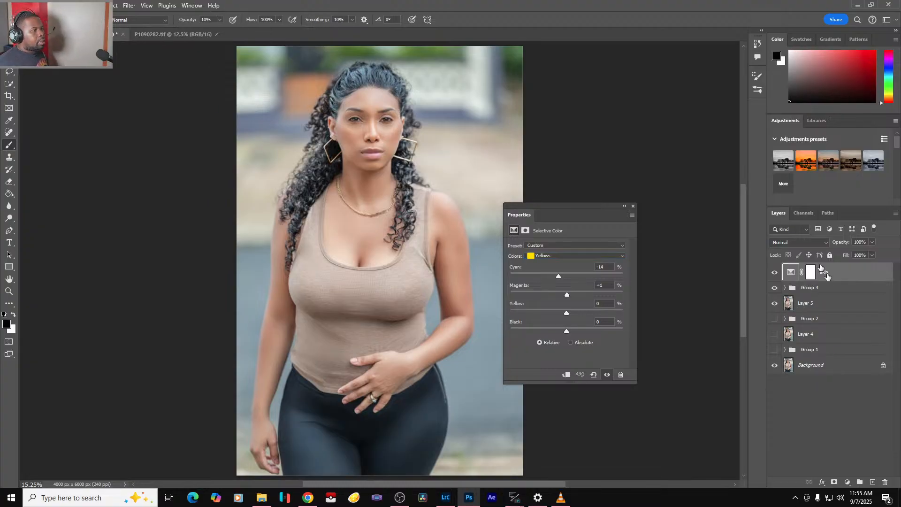
pyautogui.click(634, 206)
# - Add a Selective Color layer above skin and set its Greens to cyan +100%, magenta -100%, yellow -39% and black +63%
pyautogui.click(848, 482)
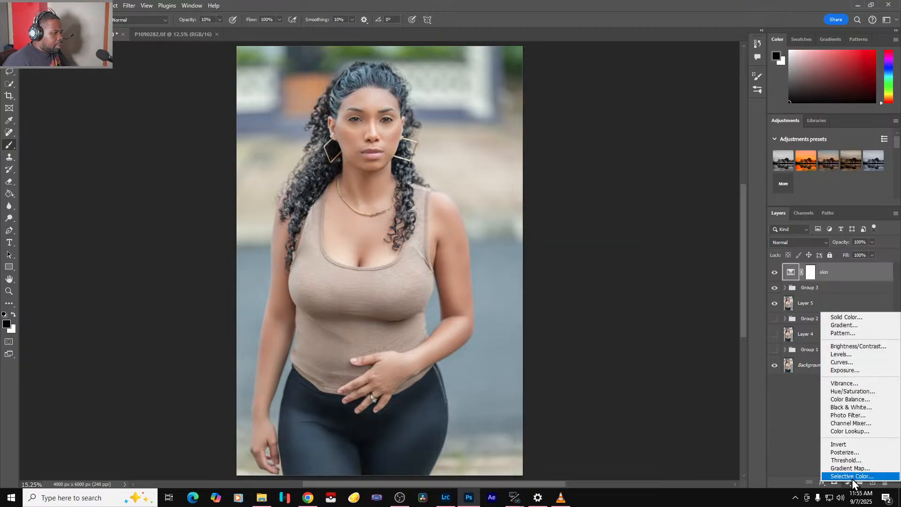
pyautogui.click(853, 488)
pyautogui.moveTo(559, 206); pyautogui.dragTo(617, 160)
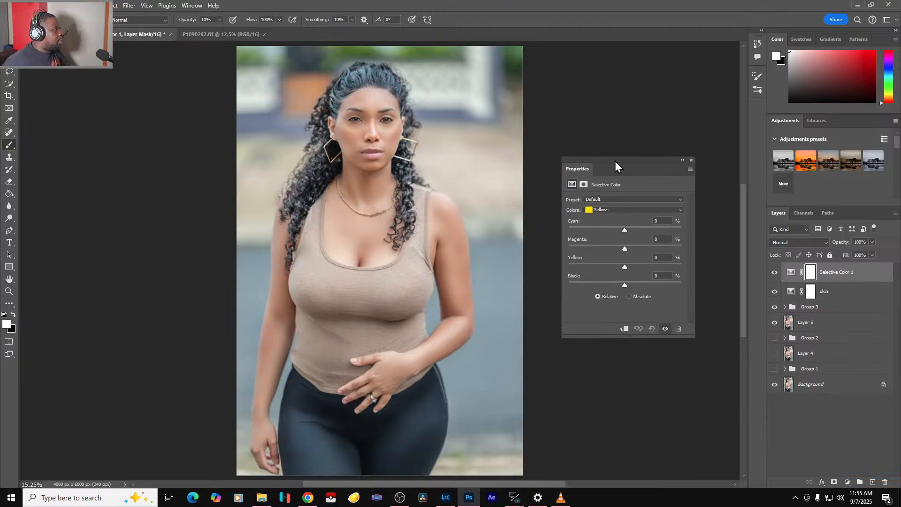
pyautogui.click(630, 209)
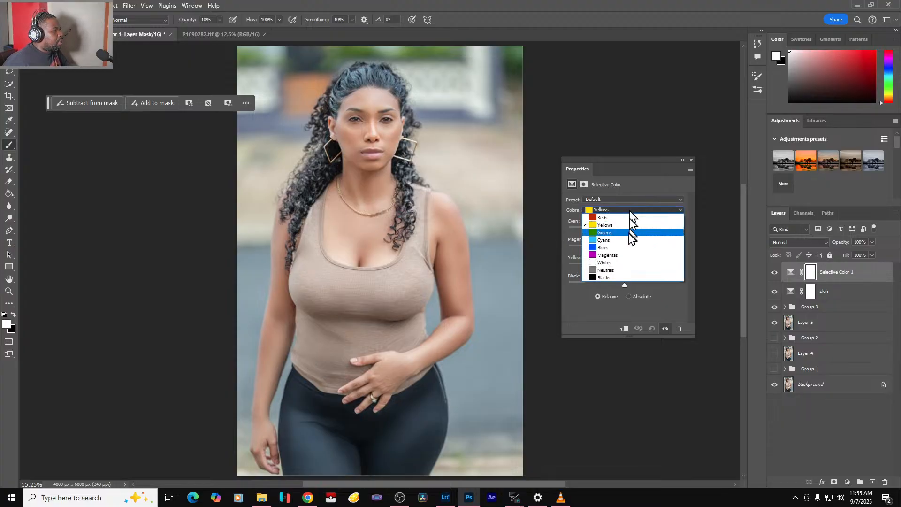
pyautogui.click(629, 232)
pyautogui.moveTo(624, 232); pyautogui.dragTo(722, 229)
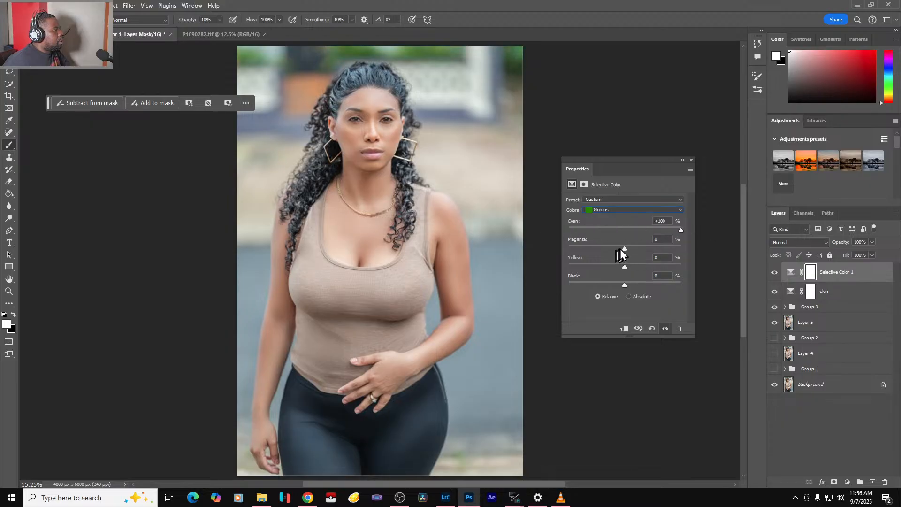
pyautogui.moveTo(624, 248); pyautogui.dragTo(563, 251)
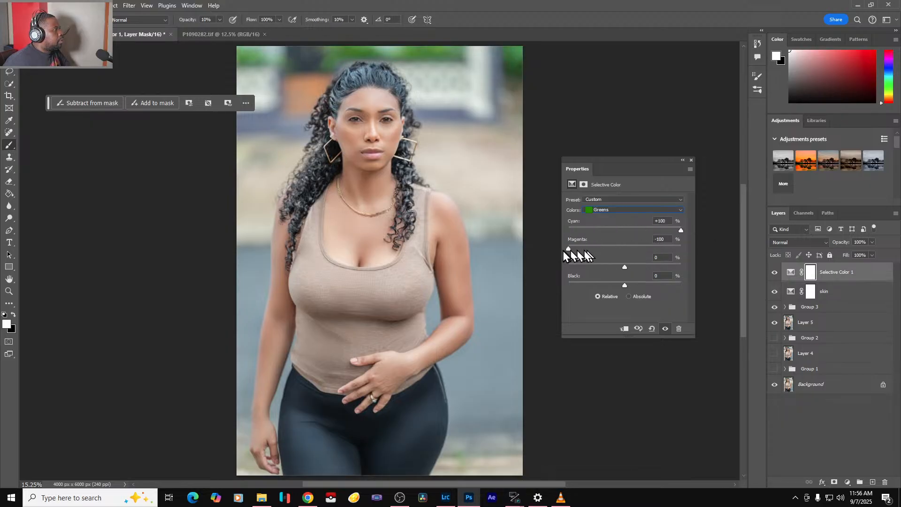
pyautogui.moveTo(624, 267); pyautogui.dragTo(660, 285)
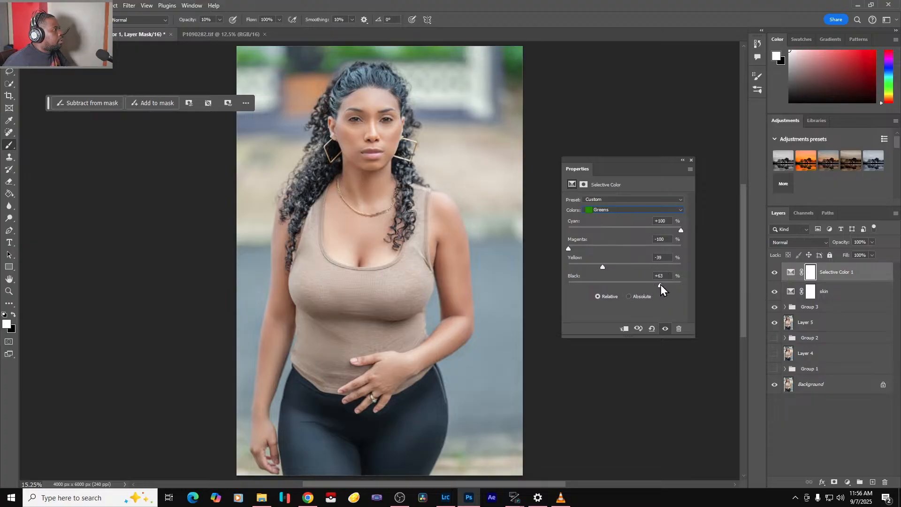
# - Set the Cyans to cyan +100%, magenta +14%, yellow -12% and black +15%, and compare with the adjustment off and on
pyautogui.click(622, 212)
pyautogui.click(622, 240)
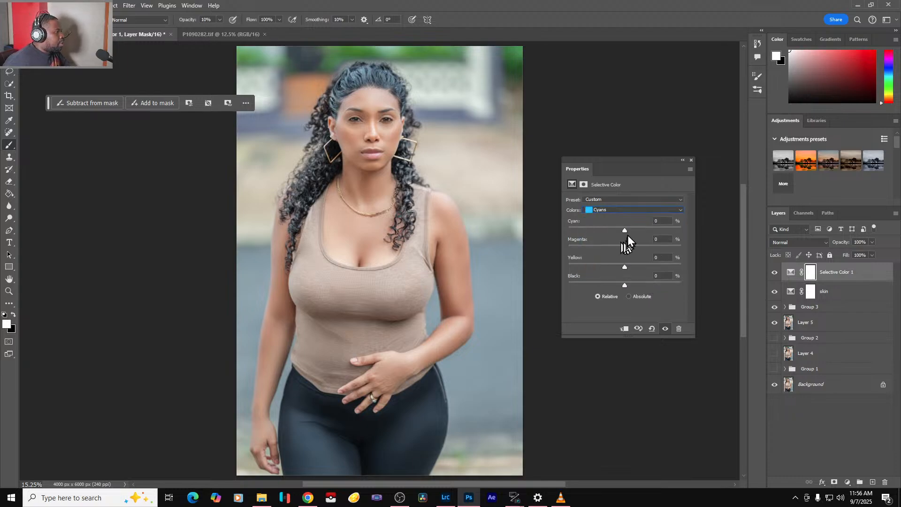
pyautogui.moveTo(569, 231); pyautogui.dragTo(704, 232)
pyautogui.moveTo(625, 250)
pyautogui.mouseDown()
pyautogui.moveTo(565, 249)
pyautogui.moveTo(639, 250)
pyautogui.moveTo(556, 249)
pyautogui.moveTo(610, 249)
pyautogui.mouseUp()
pyautogui.moveTo(624, 267); pyautogui.dragTo(627, 286)
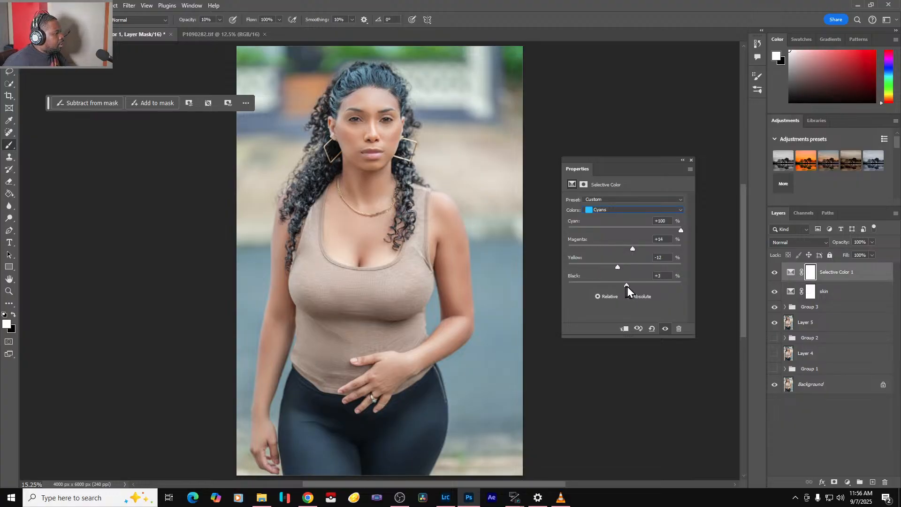
pyautogui.click(666, 329)
pyautogui.click(666, 329)
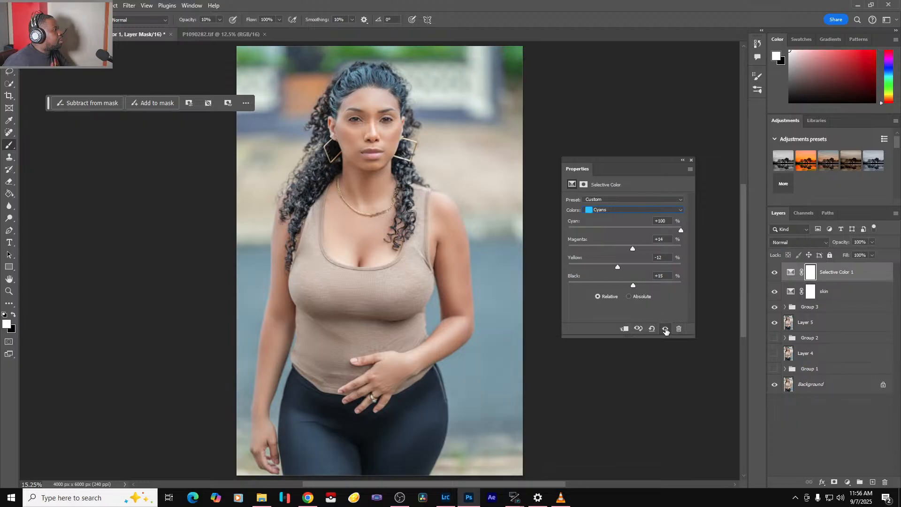
pyautogui.click(666, 329)
pyautogui.click(666, 329)
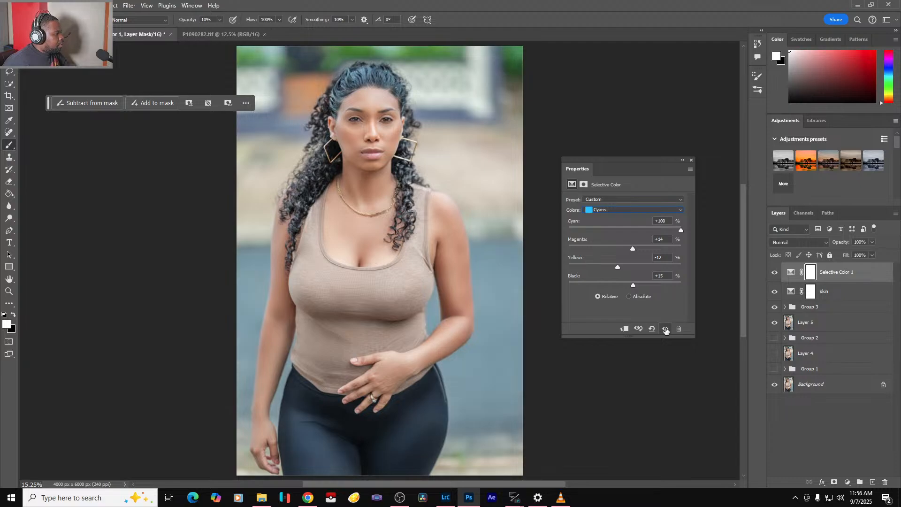
# - Try small cyan and yellow shifts in the Magentas and return both to 0%
pyautogui.click(611, 210)
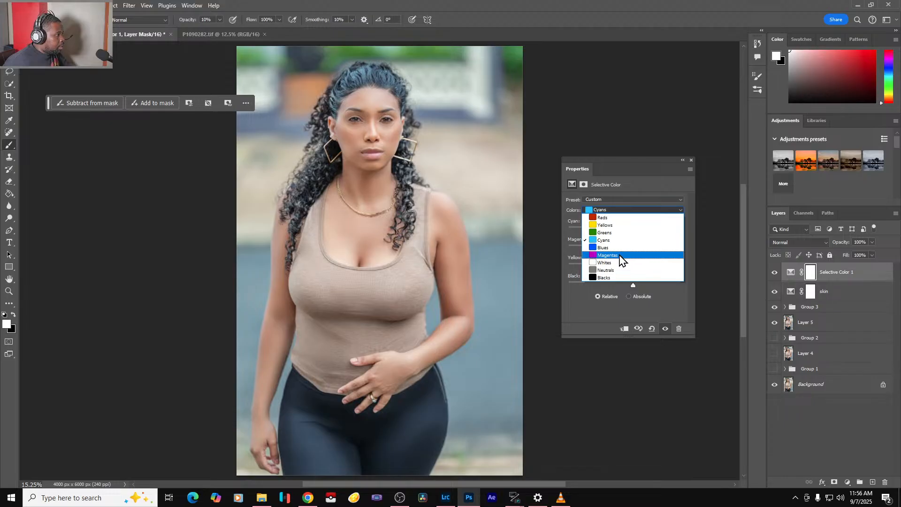
pyautogui.click(619, 255)
pyautogui.moveTo(624, 229); pyautogui.dragTo(618, 230)
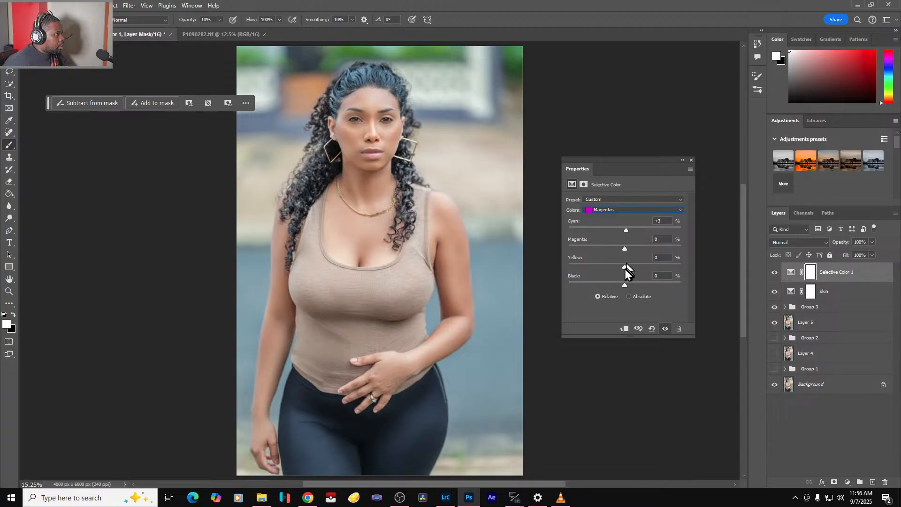
pyautogui.moveTo(624, 266)
pyautogui.mouseDown()
pyautogui.moveTo(664, 266)
pyautogui.moveTo(625, 266)
pyautogui.mouseUp()
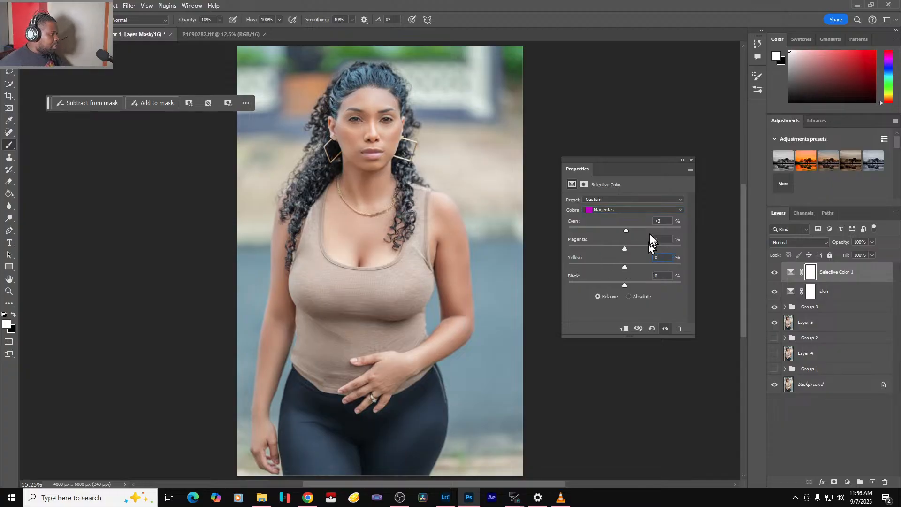
pyautogui.click(626, 230)
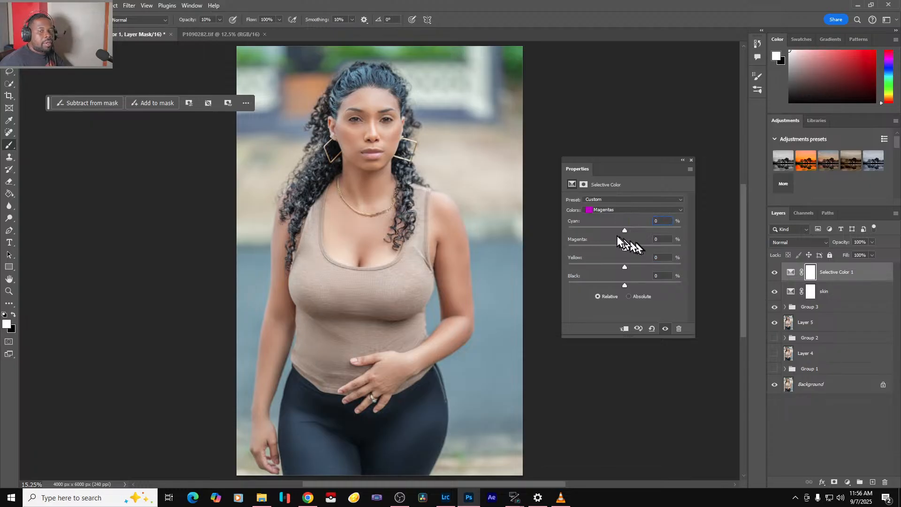
# - Set the Selective Color Blacks to cyan +10%, magenta +5%, yellow -6% and black +8%, and compare with the adjustment off and on
pyautogui.click(616, 211)
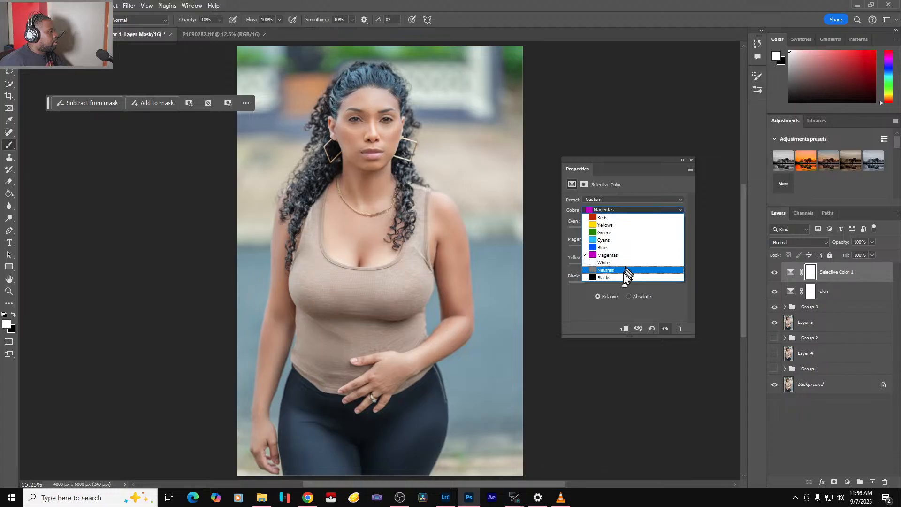
pyautogui.click(622, 278)
pyautogui.moveTo(625, 231); pyautogui.dragTo(612, 231)
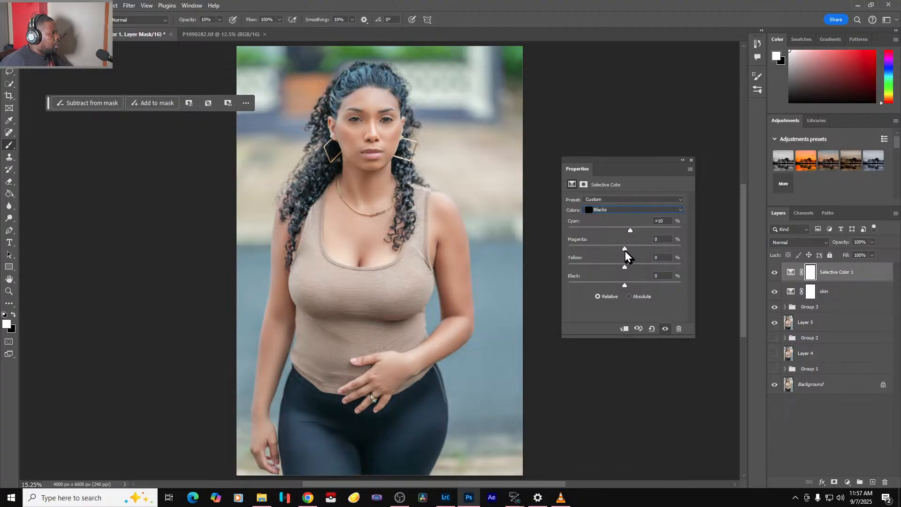
pyautogui.moveTo(623, 250)
pyautogui.mouseDown()
pyautogui.moveTo(616, 249)
pyautogui.moveTo(629, 251)
pyautogui.moveTo(622, 268)
pyautogui.mouseUp()
pyautogui.moveTo(626, 285); pyautogui.dragTo(630, 285)
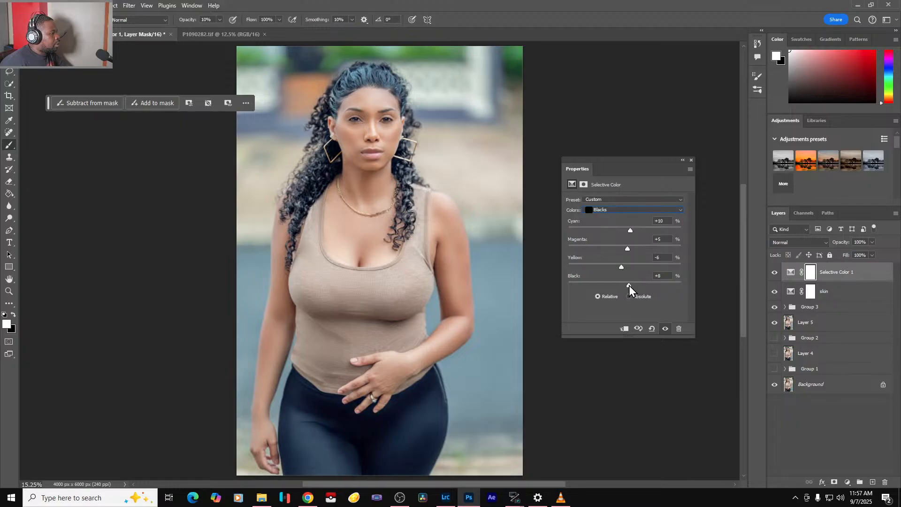
pyautogui.click(666, 330)
pyautogui.click(666, 330)
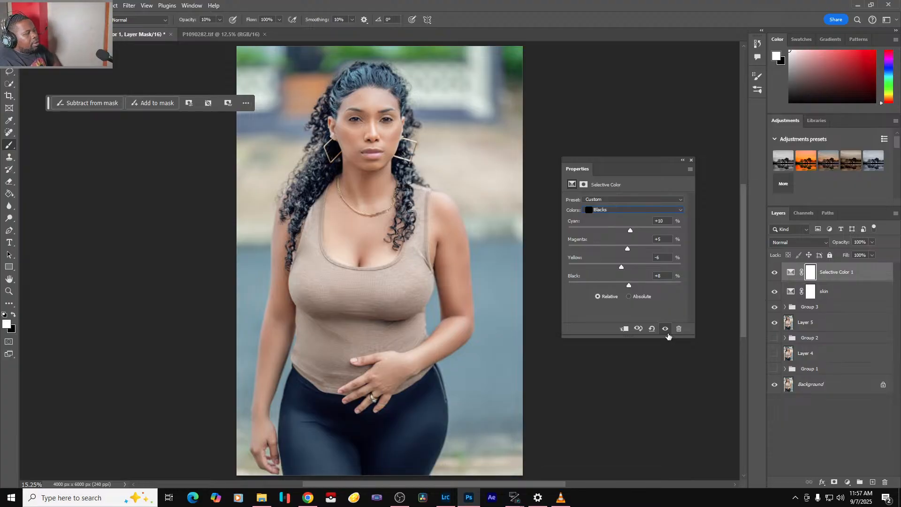
pyautogui.click(666, 330)
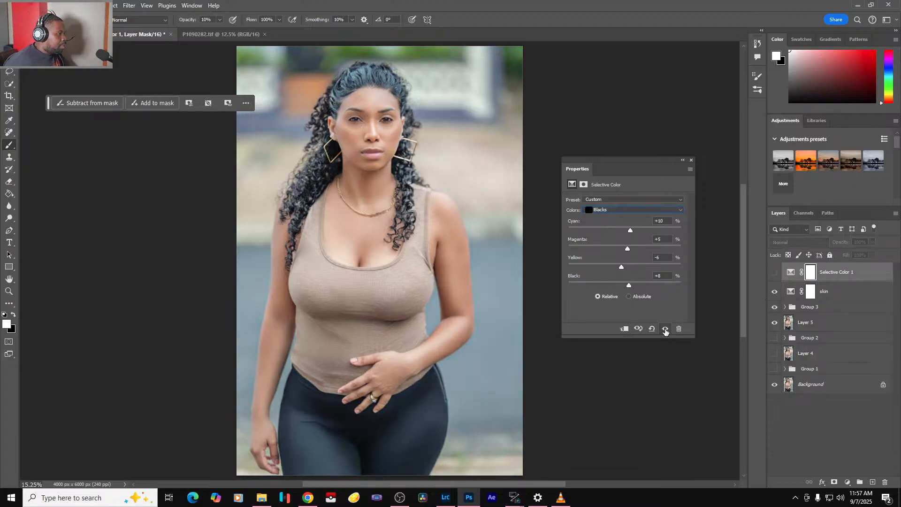
pyautogui.click(666, 331)
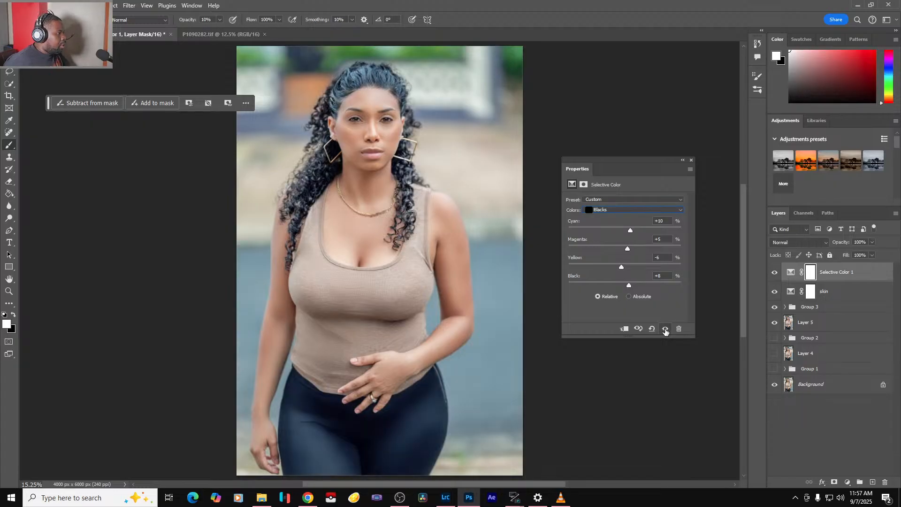
# - Set the Whites to cyan +14%, magenta -7%, yellow -15% and black -12%, and compare with the adjustment off and on
pyautogui.click(618, 211)
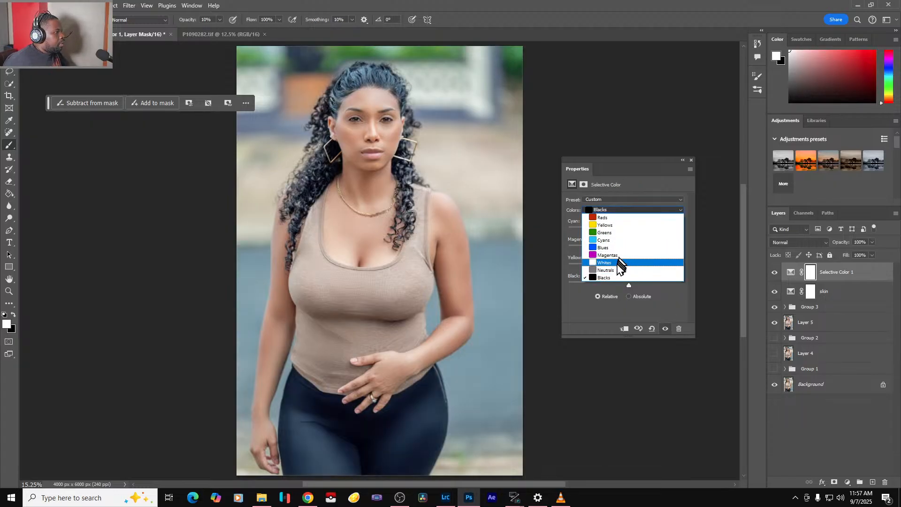
pyautogui.click(610, 263)
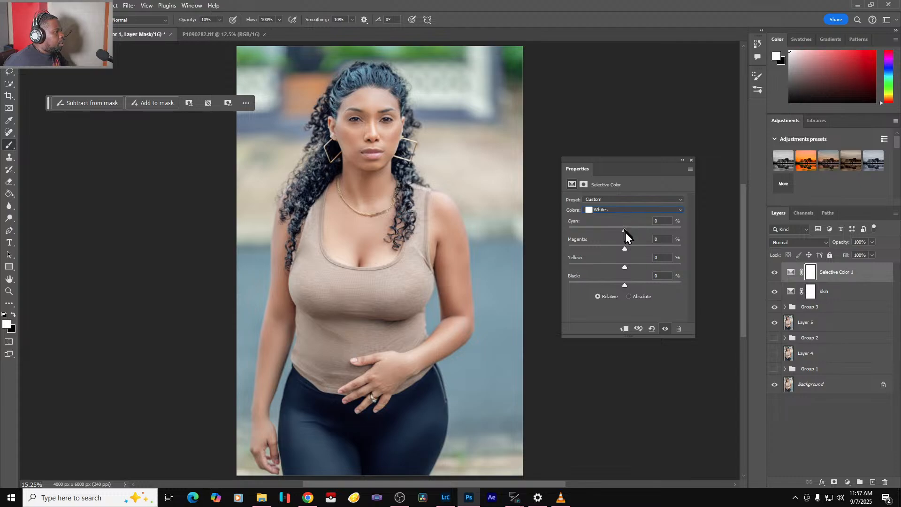
pyautogui.moveTo(625, 233)
pyautogui.mouseDown()
pyautogui.moveTo(552, 230)
pyautogui.moveTo(686, 233)
pyautogui.moveTo(619, 240)
pyautogui.moveTo(635, 241)
pyautogui.moveTo(619, 248)
pyautogui.mouseUp()
pyautogui.moveTo(624, 266); pyautogui.dragTo(615, 267)
pyautogui.moveTo(624, 284); pyautogui.dragTo(619, 284)
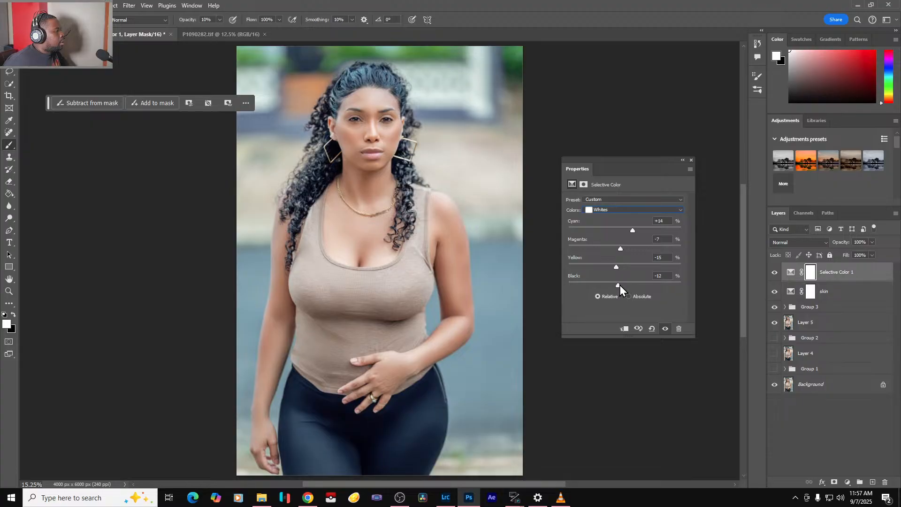
pyautogui.click(666, 331)
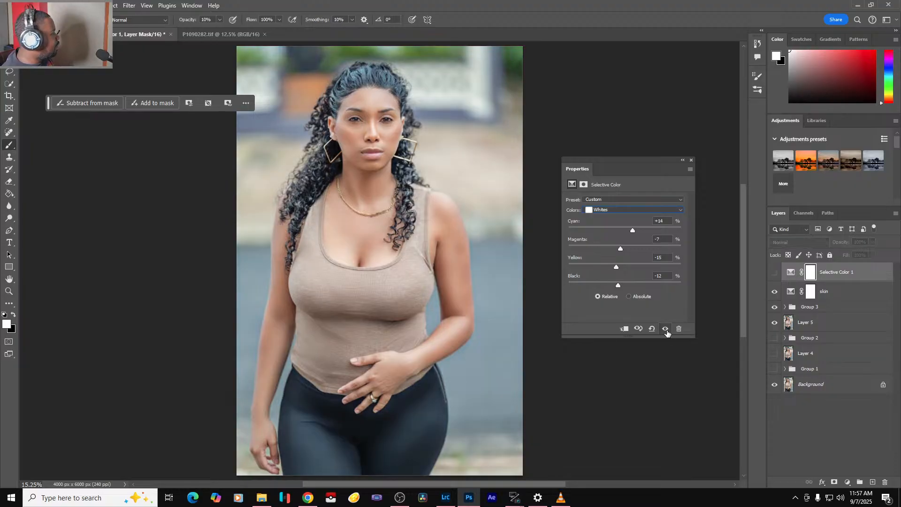
pyautogui.click(666, 330)
# - Set the Neutrals to cyan +2%, magenta +1%, yellow +1% and black +4%, compare off and on, and close the adjustment's properties
pyautogui.click(620, 209)
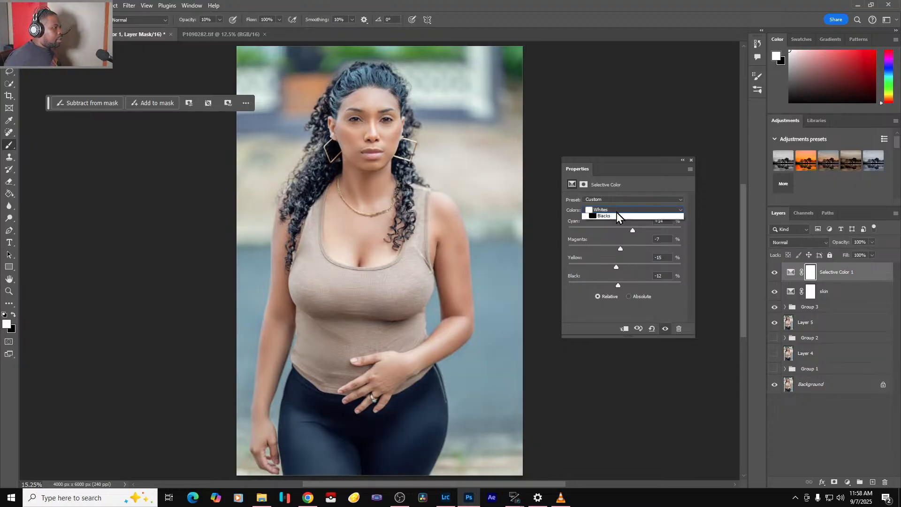
pyautogui.click(624, 271)
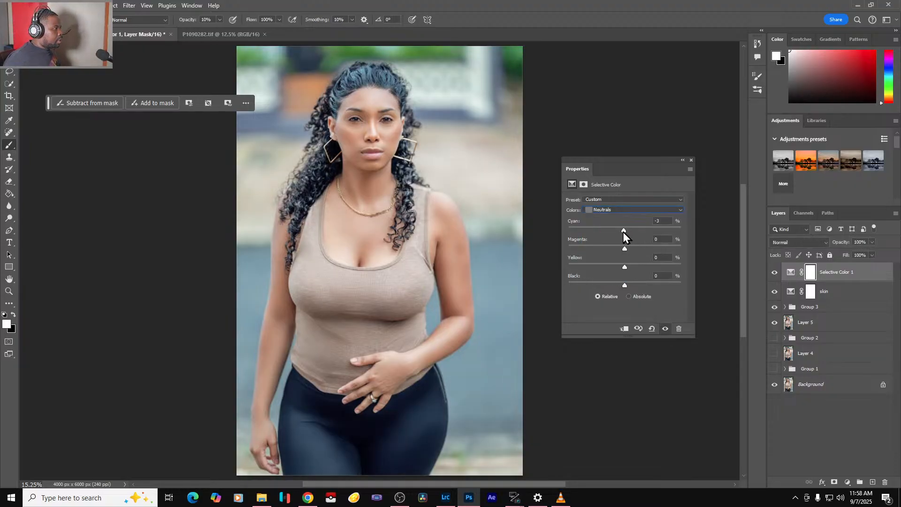
pyautogui.moveTo(624, 232); pyautogui.dragTo(621, 232)
pyautogui.moveTo(625, 249); pyautogui.dragTo(627, 249)
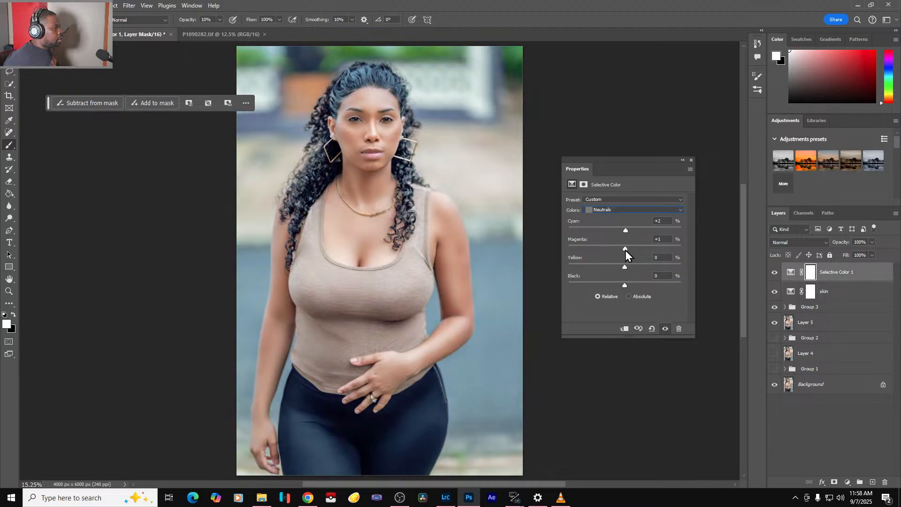
pyautogui.moveTo(626, 267)
pyautogui.mouseDown()
pyautogui.moveTo(615, 268)
pyautogui.moveTo(635, 269)
pyautogui.mouseUp()
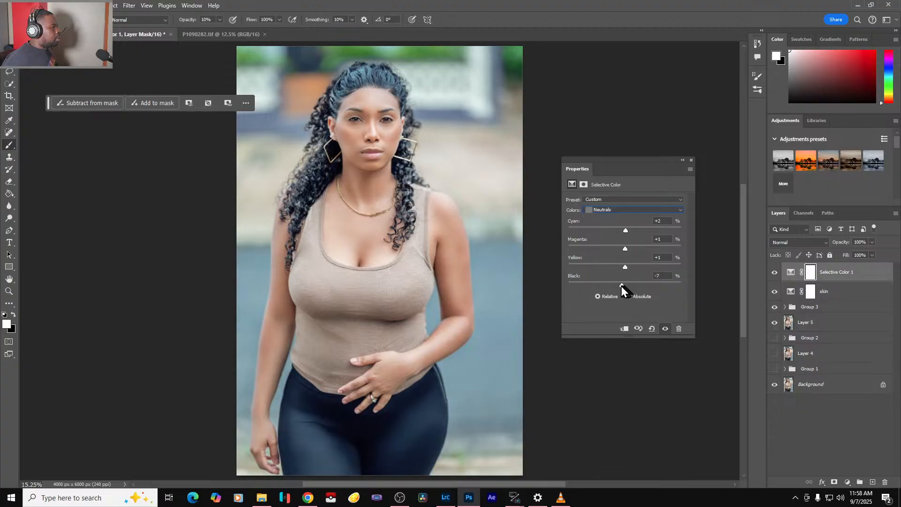
pyautogui.moveTo(622, 286); pyautogui.dragTo(628, 286)
pyautogui.click(665, 329)
pyautogui.click(666, 329)
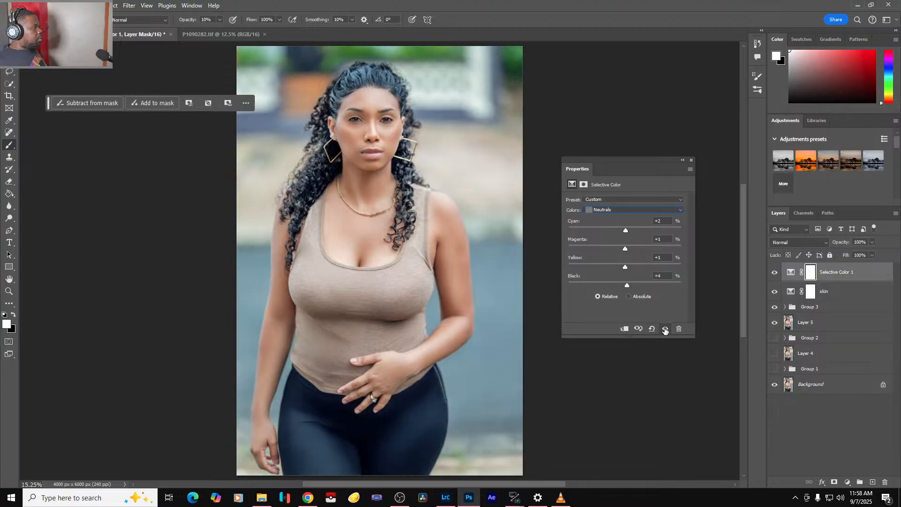
pyautogui.click(692, 160)
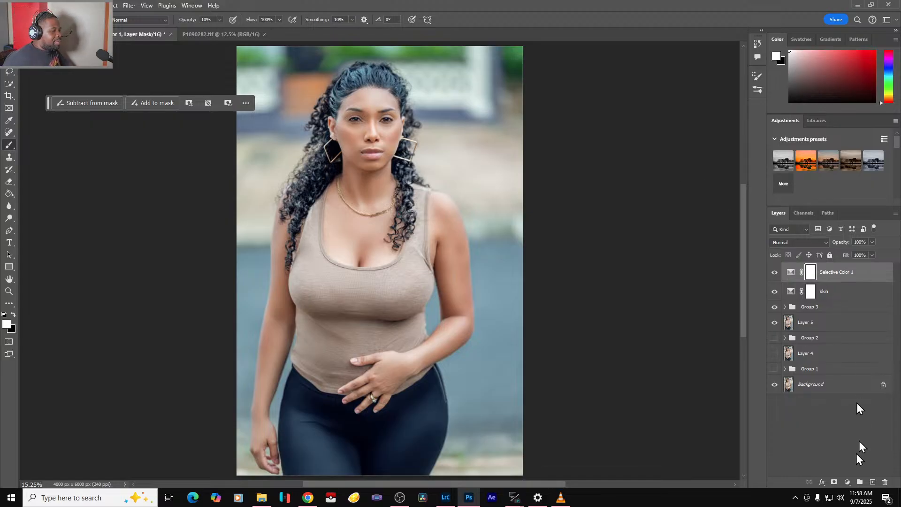
# - Add a Levels adjustment layer with slightly raised input shadows, and stamp all visible layers into a new layer on top
pyautogui.click(847, 482)
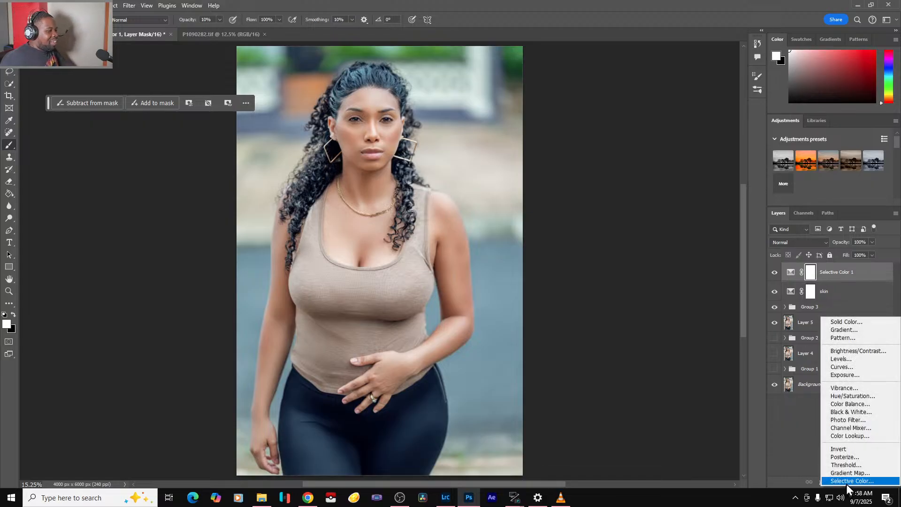
pyautogui.click(868, 360)
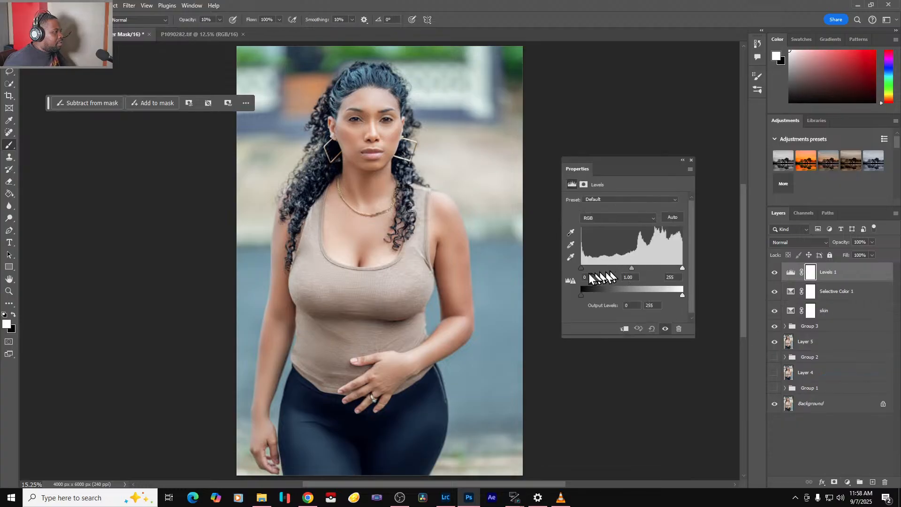
pyautogui.moveTo(582, 269); pyautogui.dragTo(579, 266)
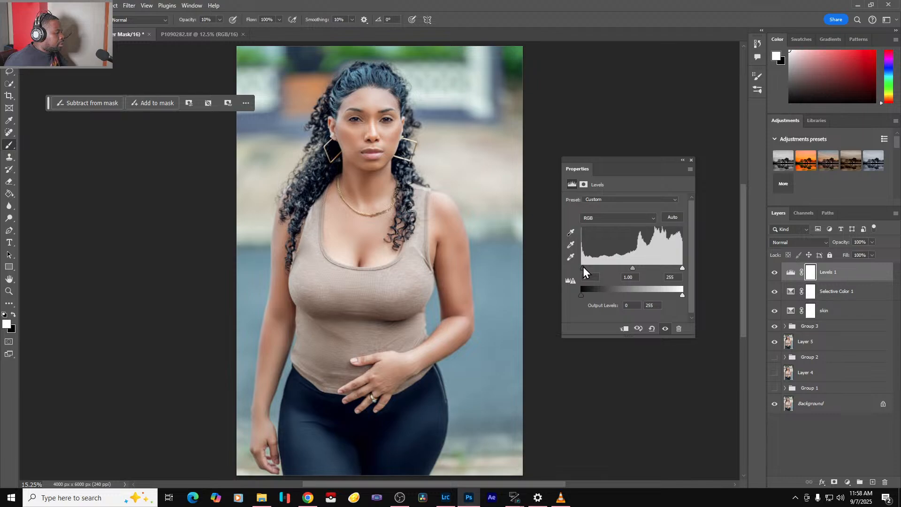
pyautogui.click(691, 160)
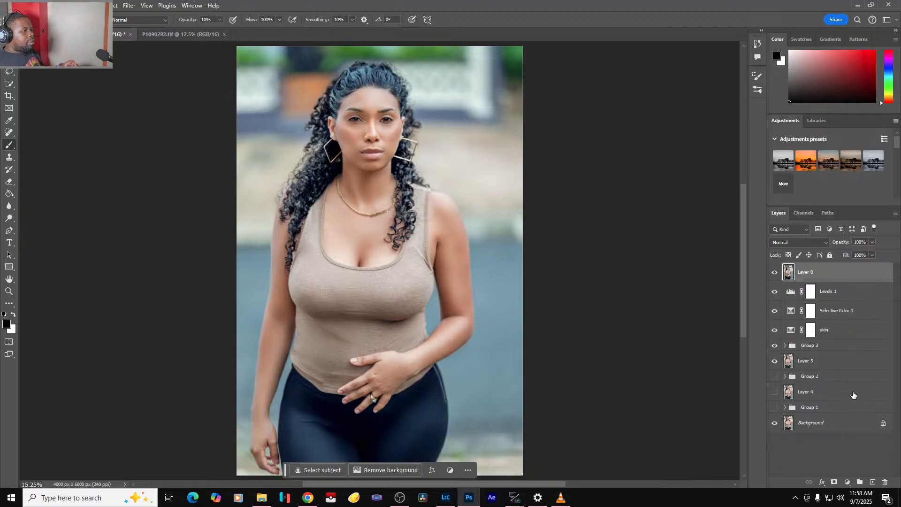
# - Hide the layers between the merged top layer and the Background, and toggle the merged layer to compare before and after
pyautogui.moveTo(772, 290); pyautogui.dragTo(778, 370)
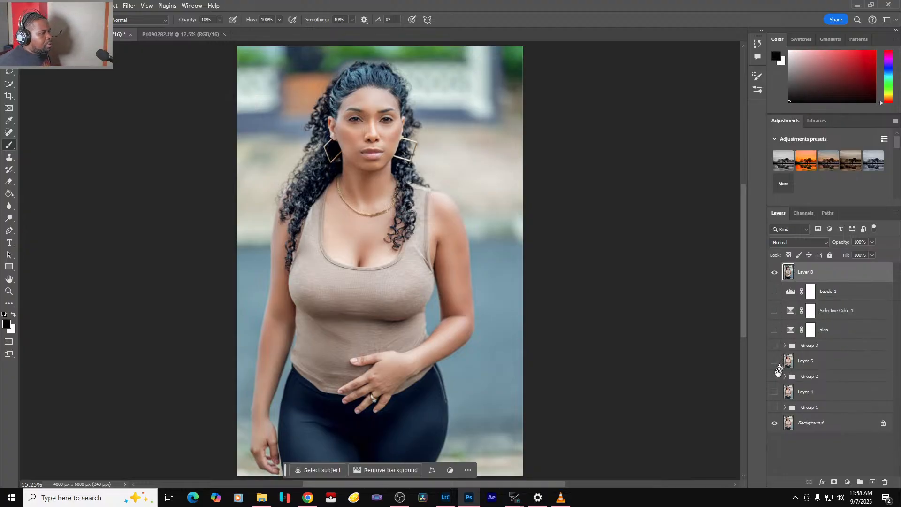
pyautogui.click(775, 274)
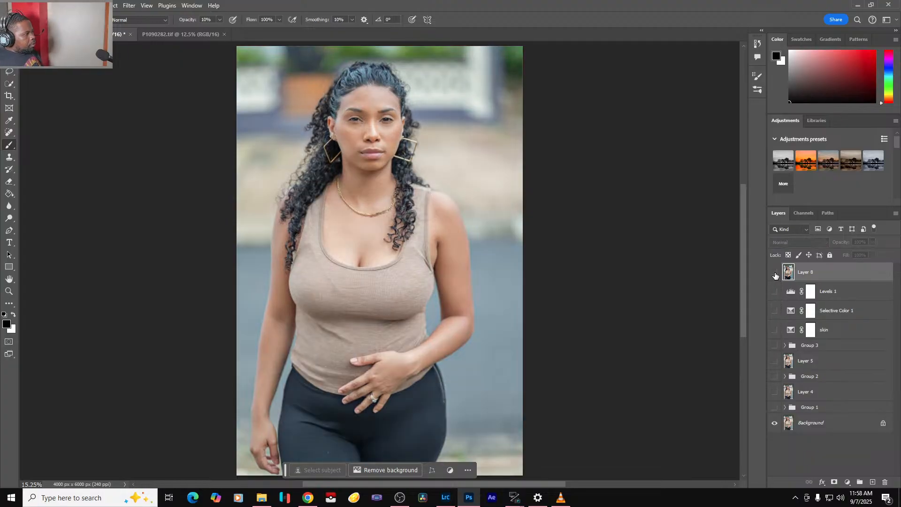
pyautogui.click(775, 274)
pyautogui.scroll(-1, 475, 299)
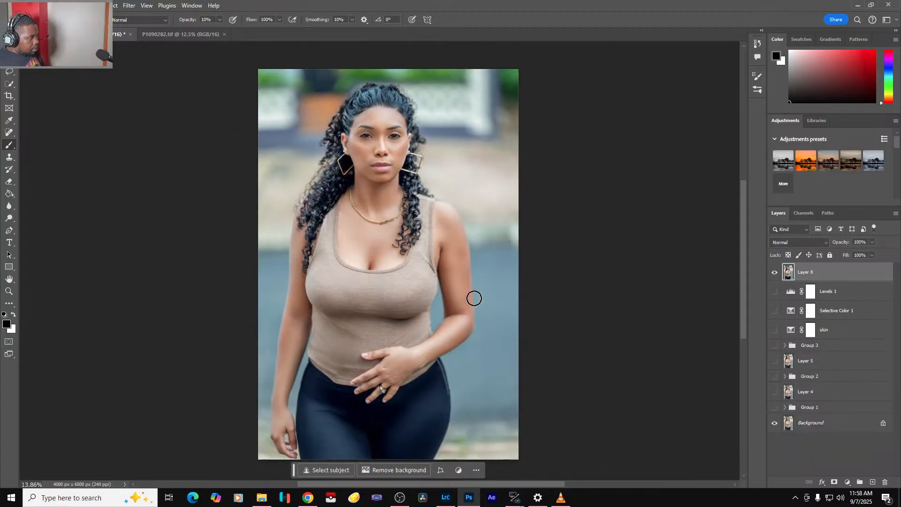
pyautogui.scroll(-1, 474, 299)
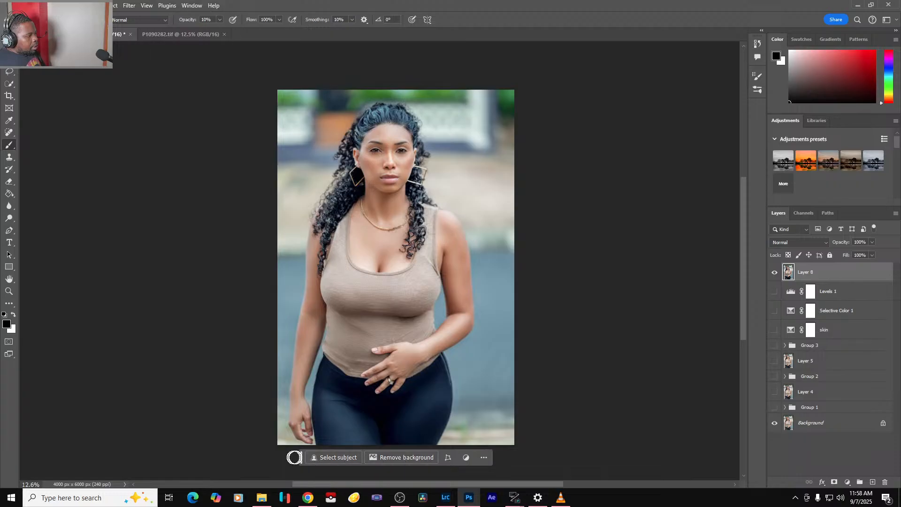
pyautogui.moveTo(295, 457); pyautogui.dragTo(29, 138)
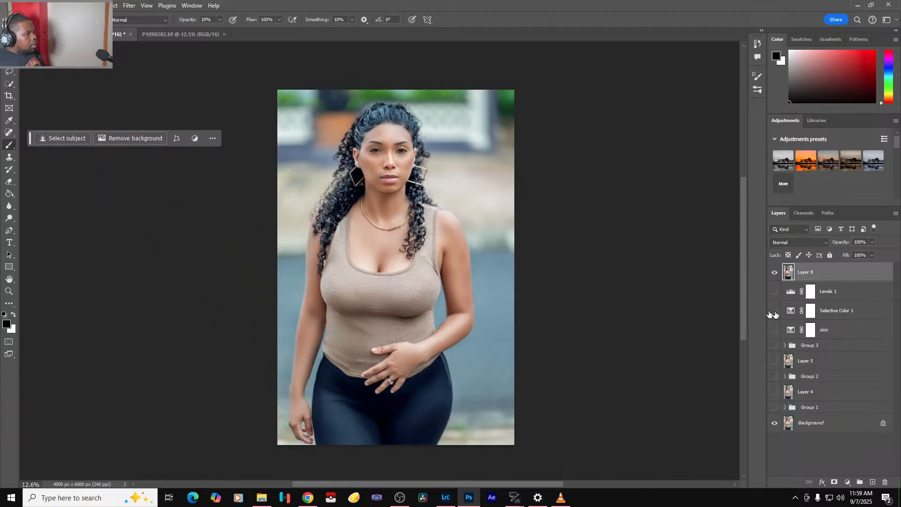
pyautogui.click(775, 272)
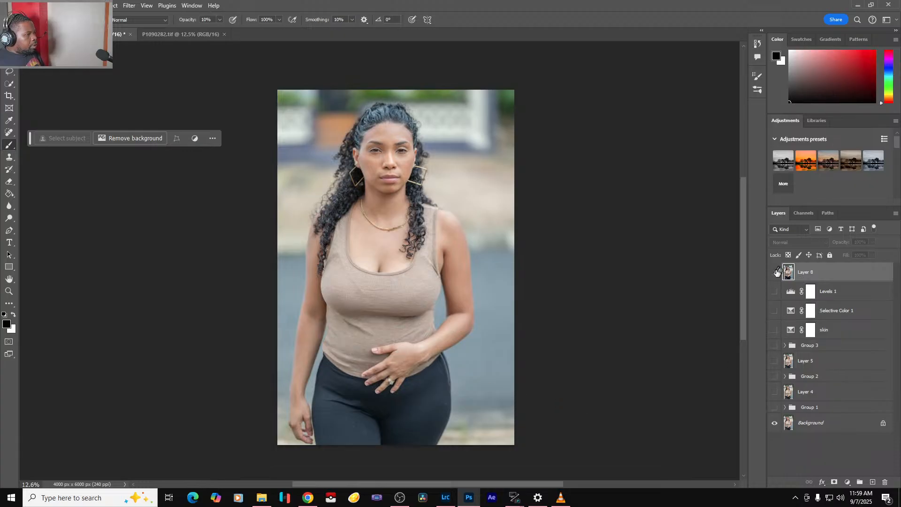
pyautogui.click(776, 273)
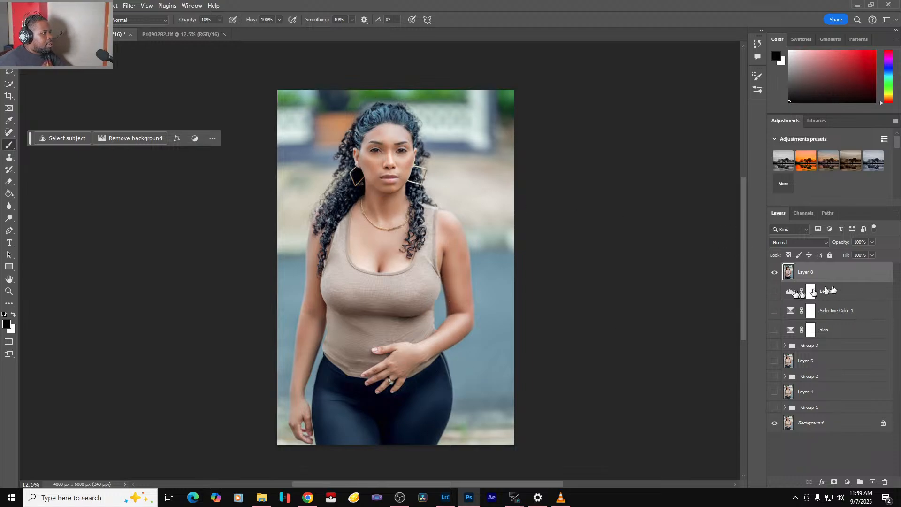
pyautogui.scroll(1, 584, 369)
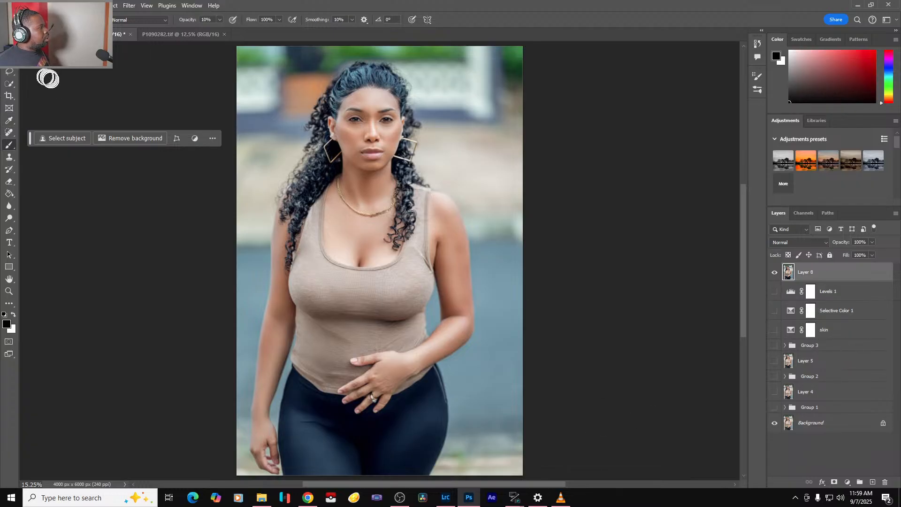
# - Crop the canvas to a 4:5 ratio, extending the frame to the photo's full height with empty space at both sides
pyautogui.click(9, 96)
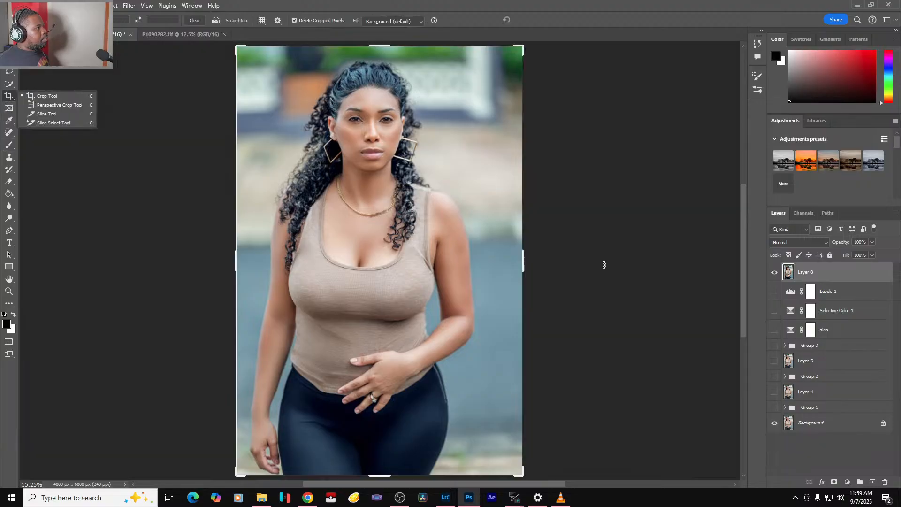
pyautogui.click(109, 20)
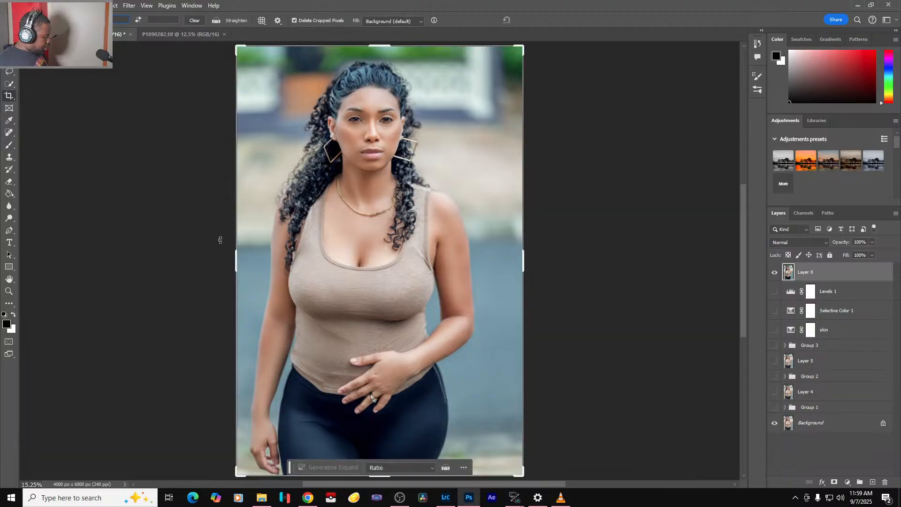
pyautogui.click(220, 240)
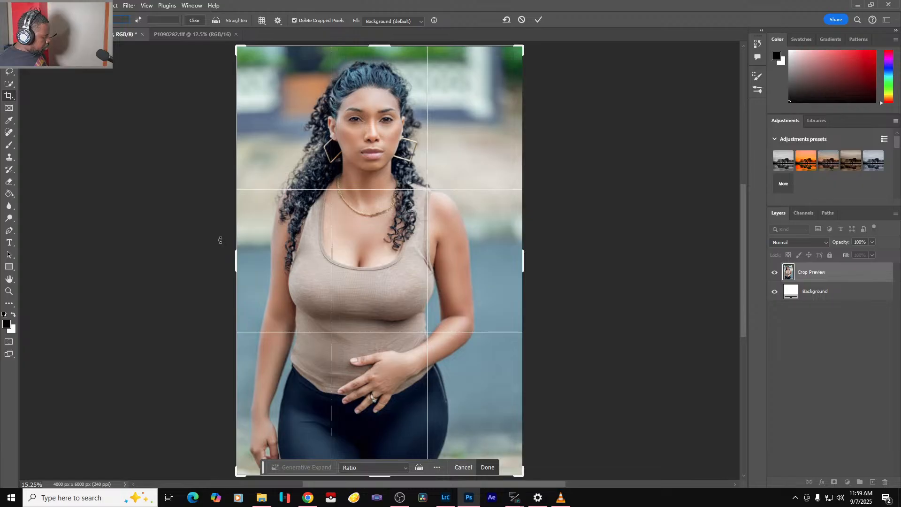
pyautogui.write('5')
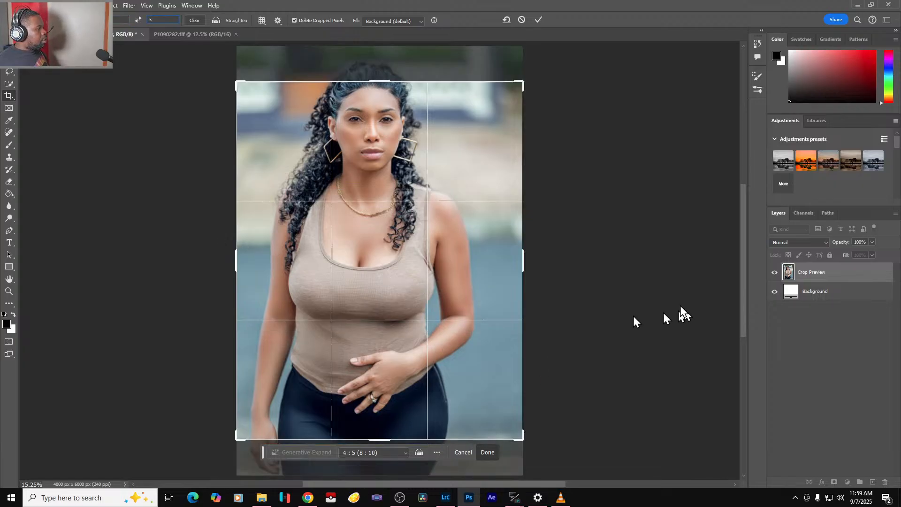
pyautogui.moveTo(385, 453); pyautogui.dragTo(382, 458)
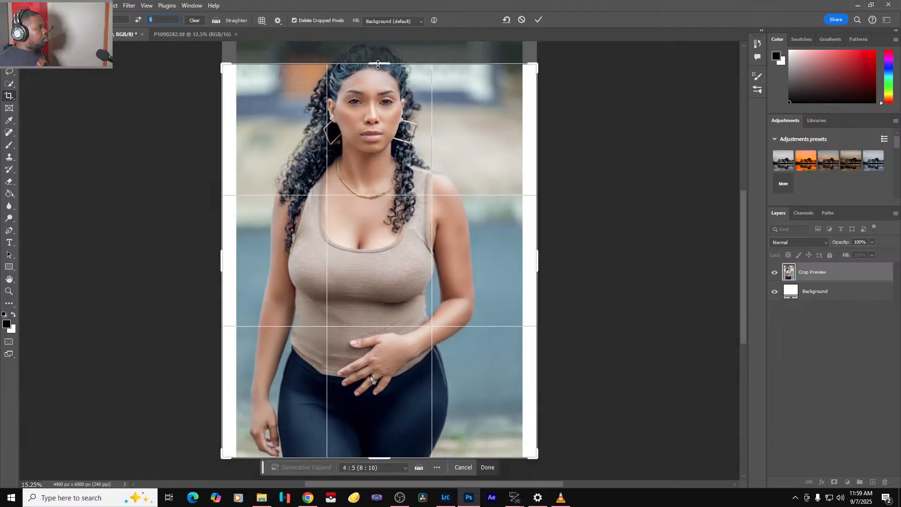
pyautogui.moveTo(378, 65); pyautogui.dragTo(395, 32)
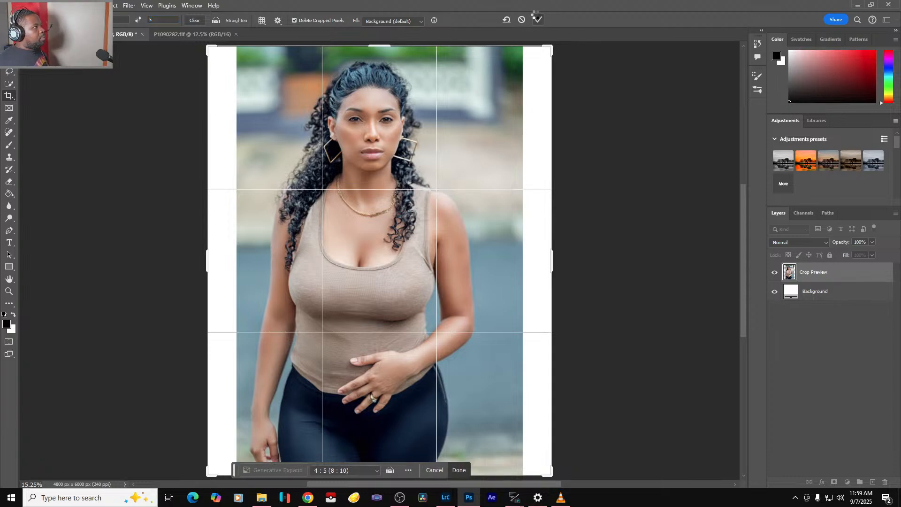
pyautogui.click(538, 19)
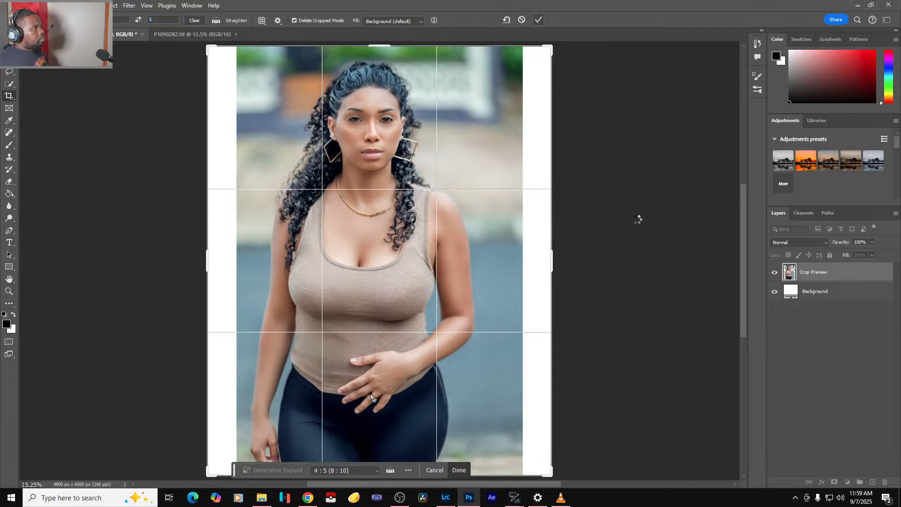
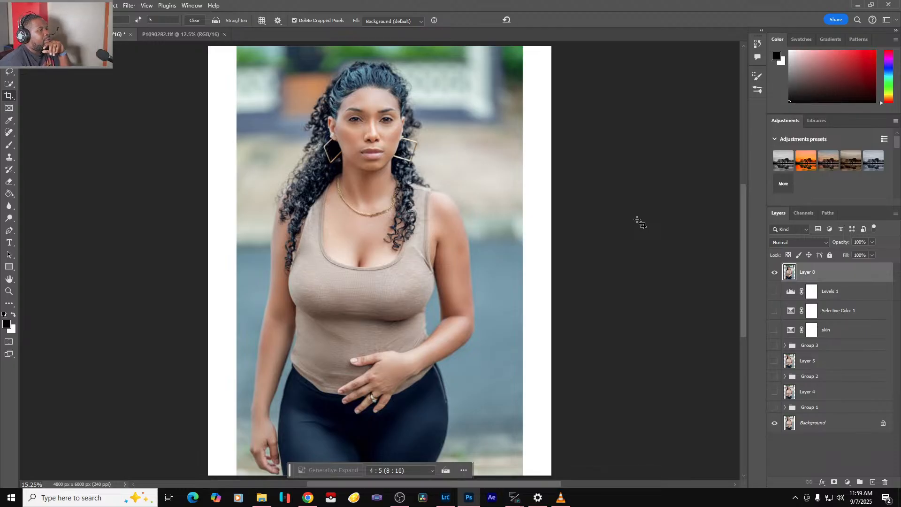
# - Add a new layer directly below the merged portrait layer, fill it with white using the Paint Bucket, and hide it
pyautogui.click(862, 294)
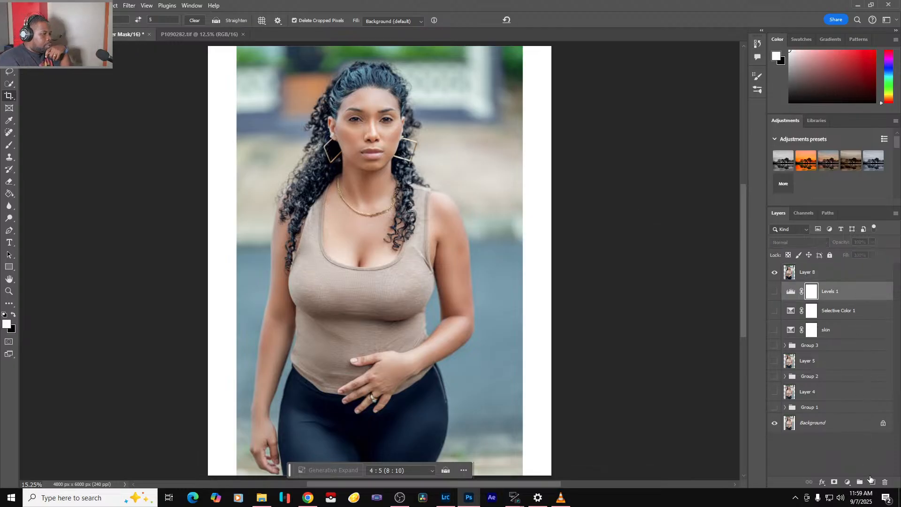
pyautogui.click(872, 482)
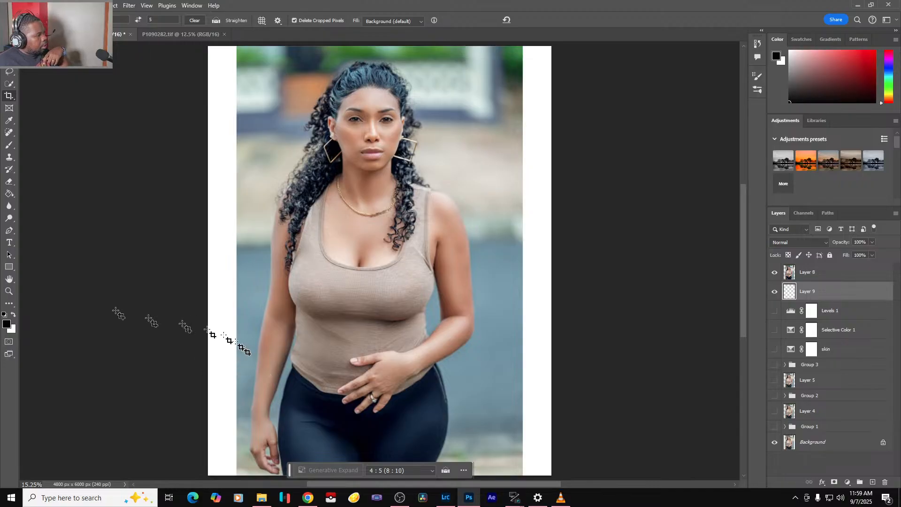
pyautogui.click(14, 271)
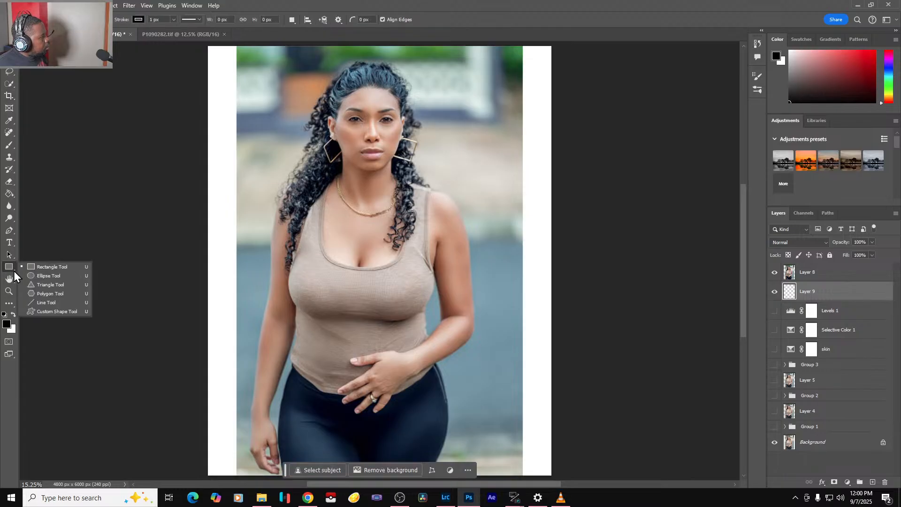
pyautogui.click(11, 282)
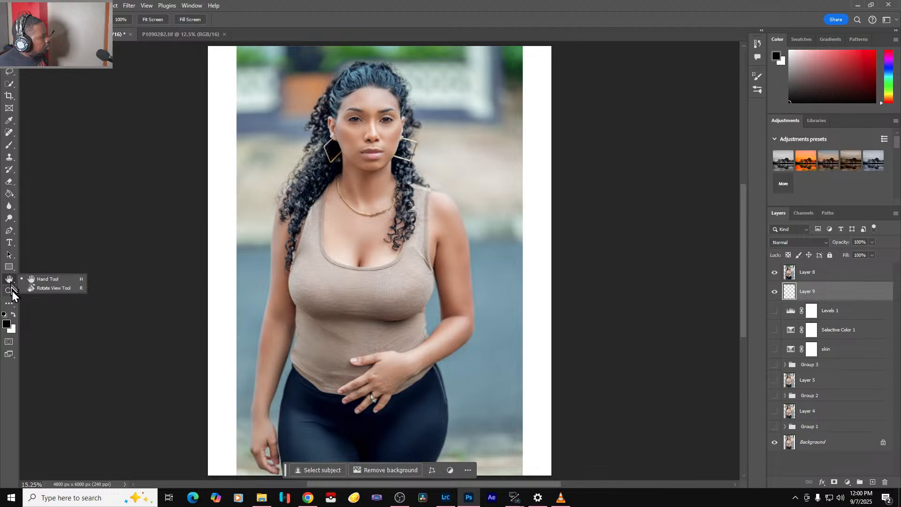
pyautogui.click(11, 219)
pyautogui.click(9, 195)
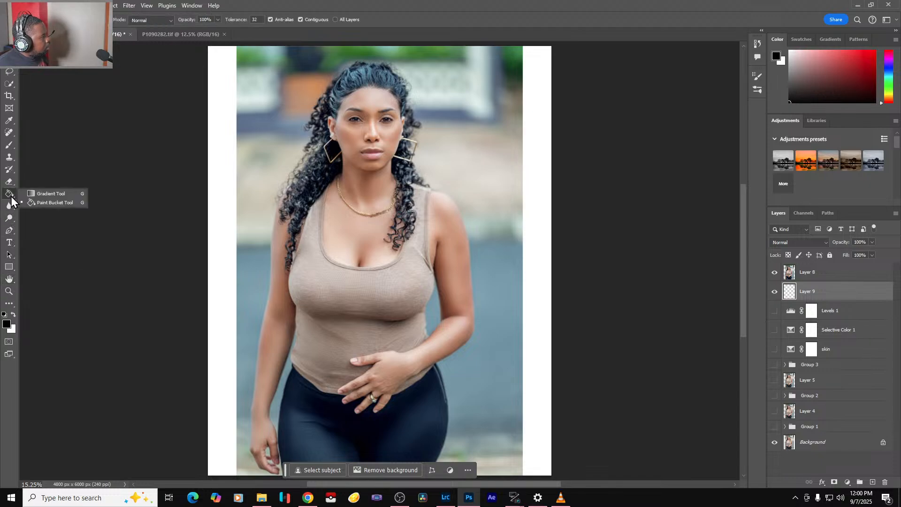
pyautogui.press('x')
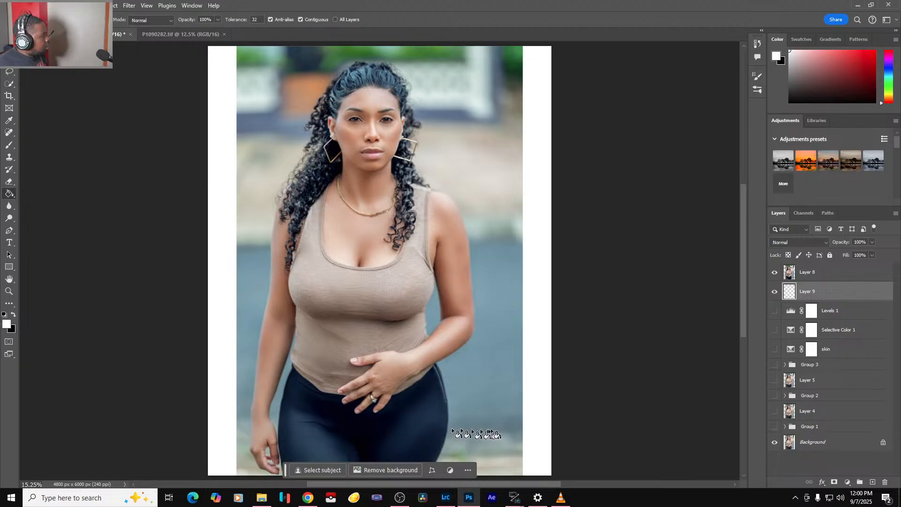
pyautogui.click(541, 396)
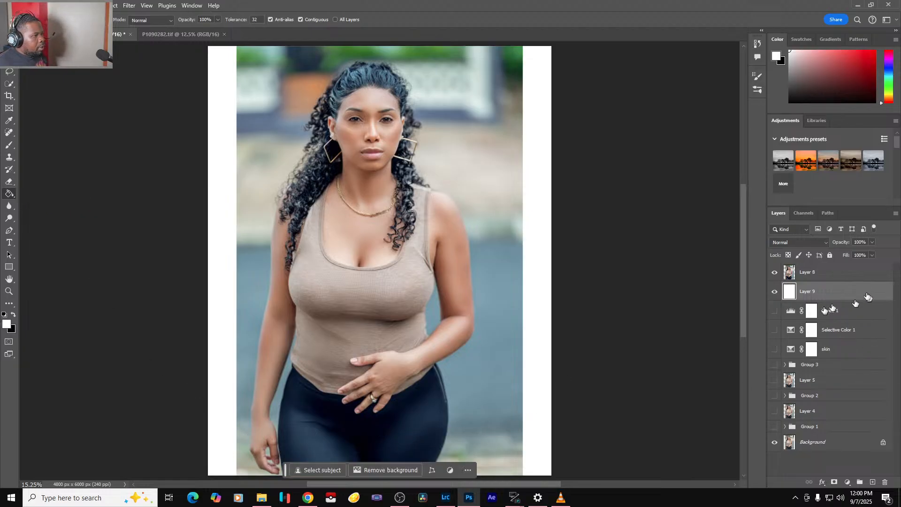
pyautogui.click(775, 292)
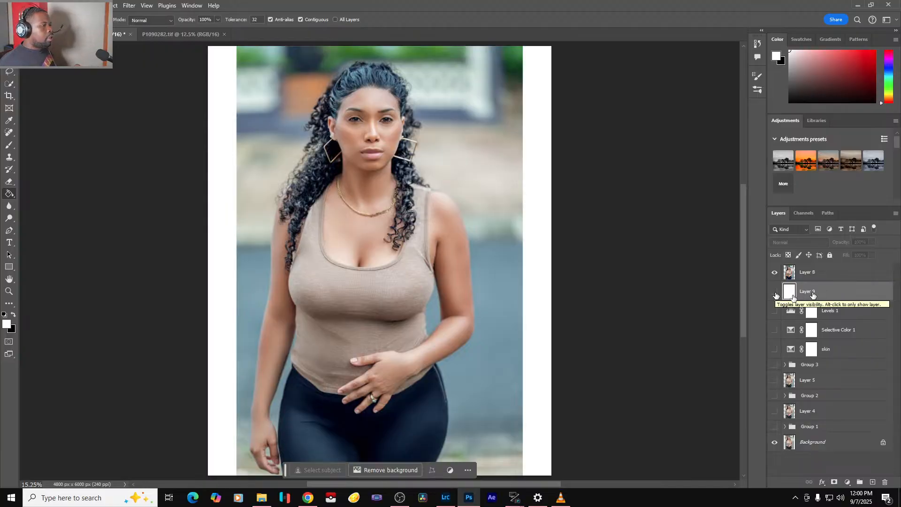
# - Duplicate the merged portrait layer and lower the copy's contrast to -50 with a Brightness/Contrast adjustment
pyautogui.click(831, 273)
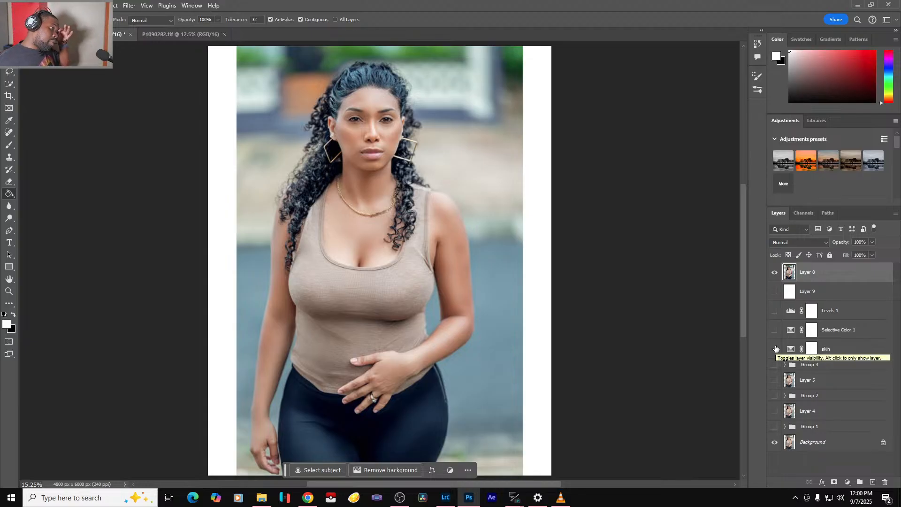
pyautogui.hotkey('ctrl', 'j')
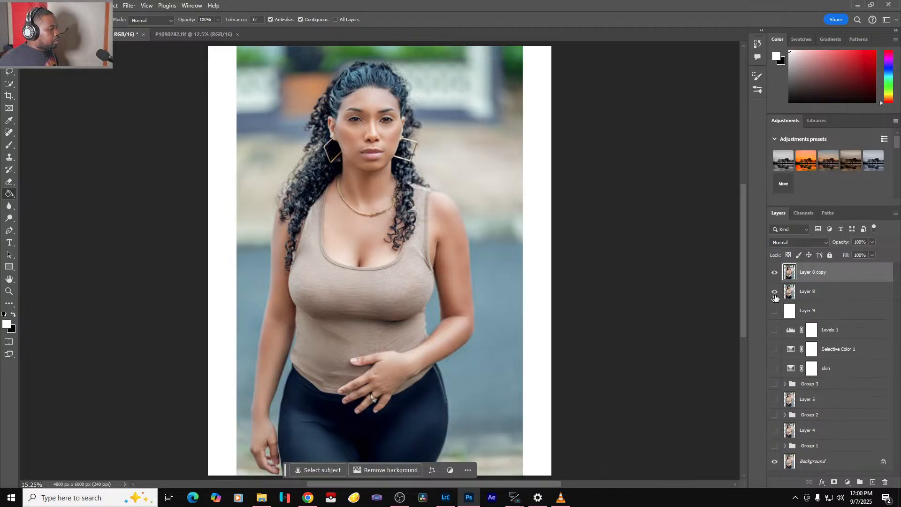
pyautogui.scroll(5, 391, 123)
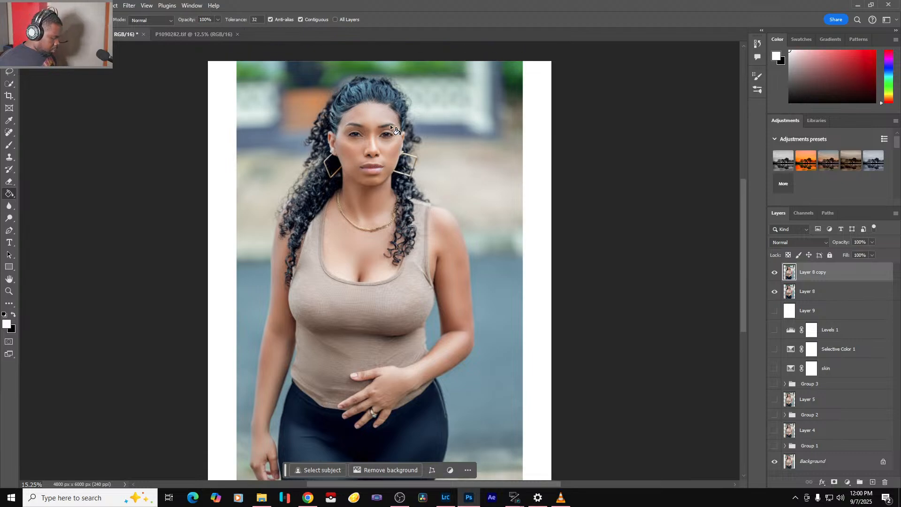
pyautogui.scroll(1, 394, 122)
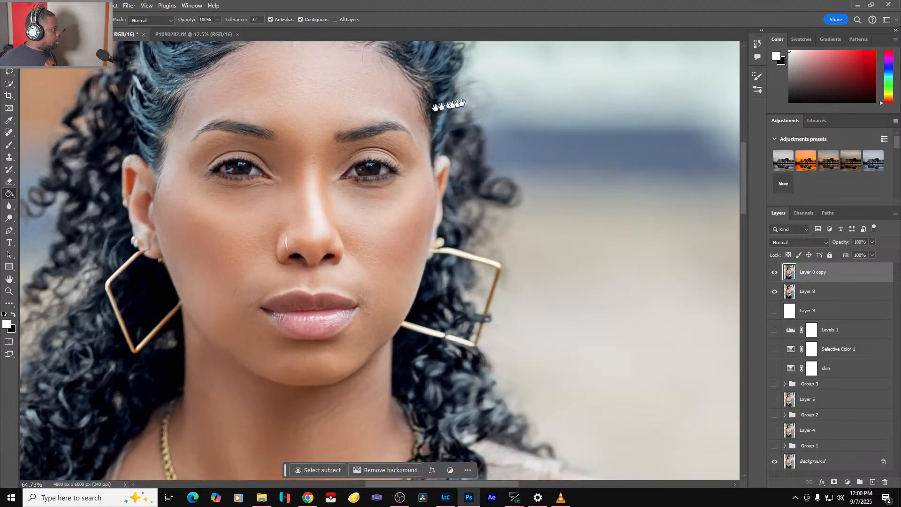
pyautogui.moveTo(497, 104); pyautogui.dragTo(587, 157)
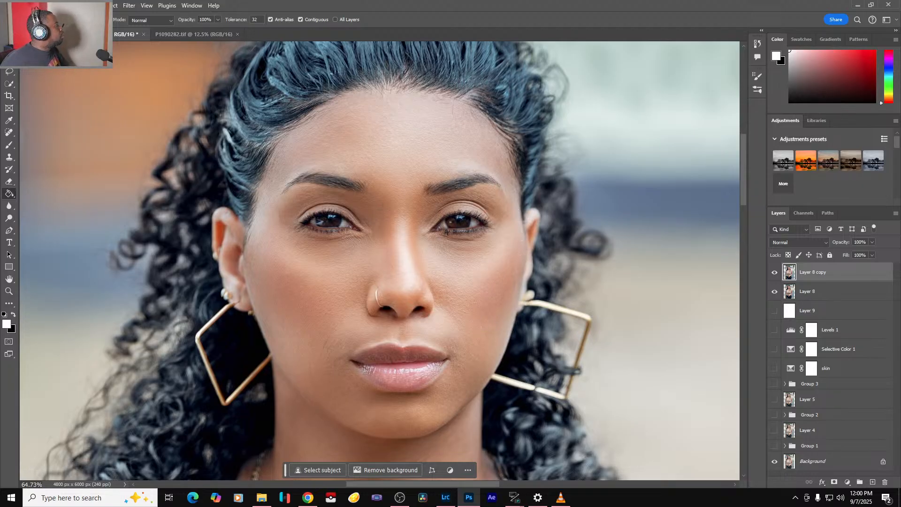
pyautogui.click(53, 5)
pyautogui.moveTo(129, 29)
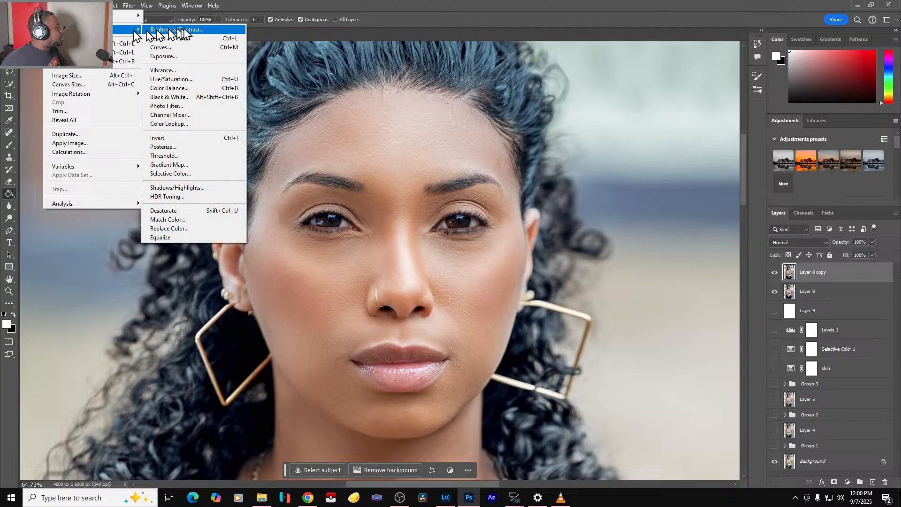
pyautogui.click(203, 31)
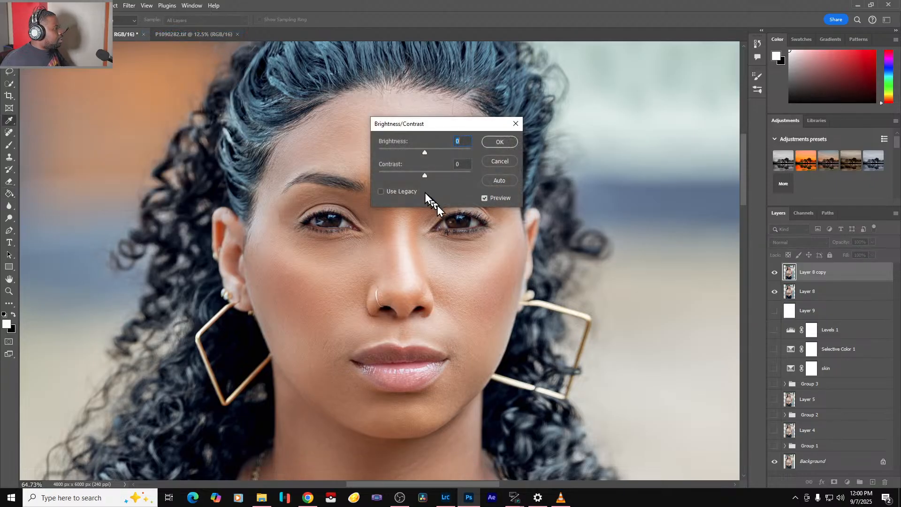
pyautogui.moveTo(420, 176); pyautogui.dragTo(343, 175)
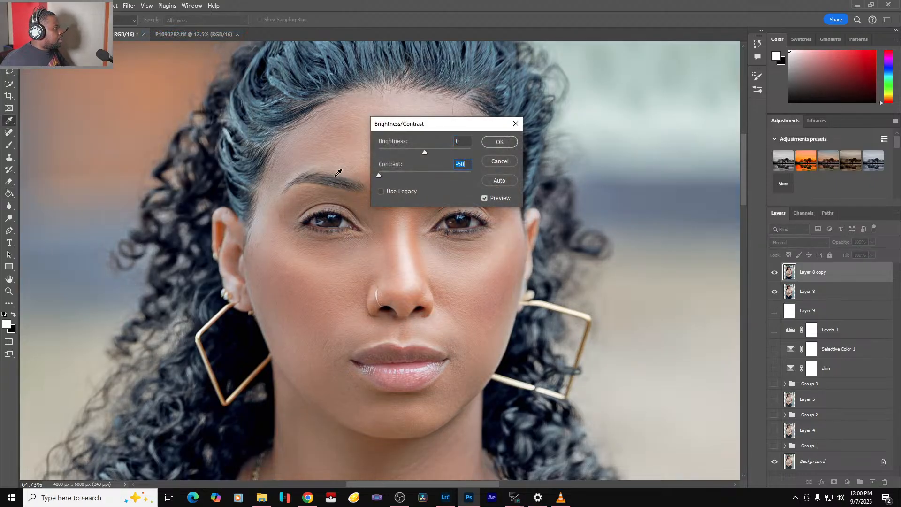
pyautogui.click(499, 142)
pyautogui.press('g')
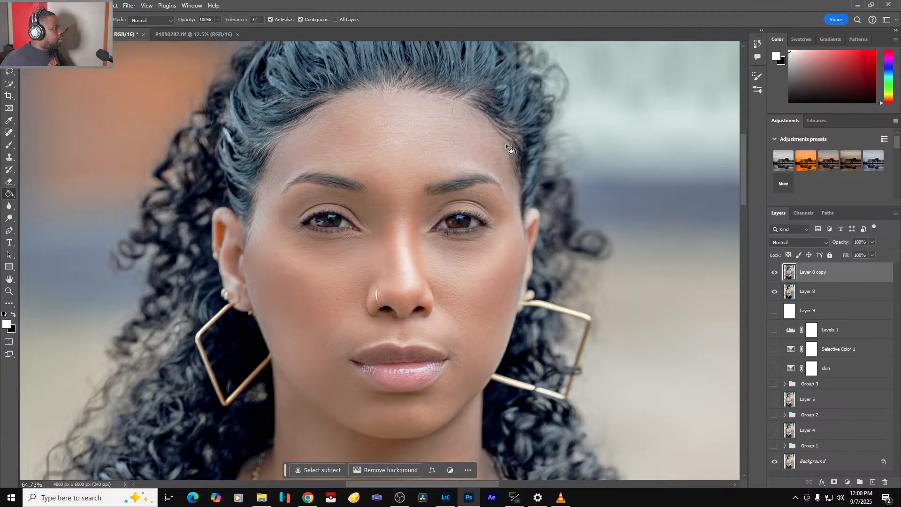
# - Apply a High Pass filter with a 2.0-pixel radius to the duplicated layer and set its blend mode to Overlay
pyautogui.click(129, 5)
pyautogui.moveTo(210, 214)
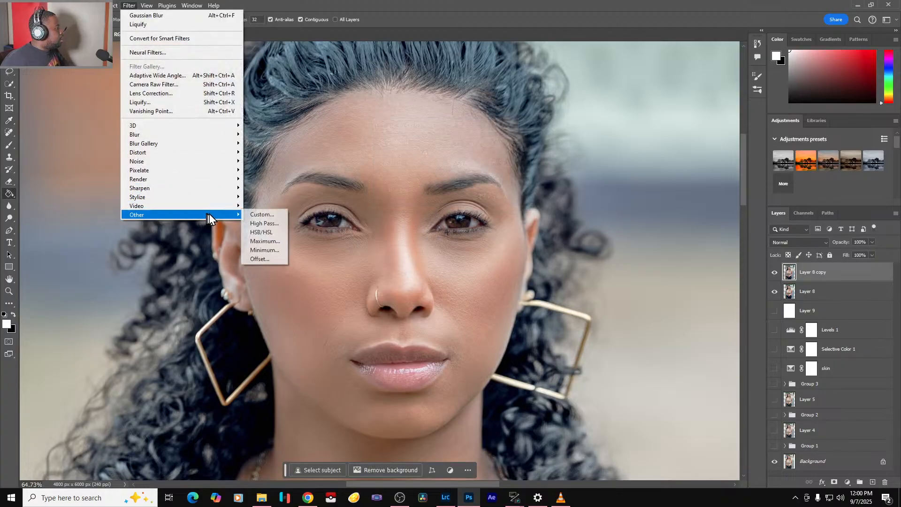
pyautogui.click(274, 224)
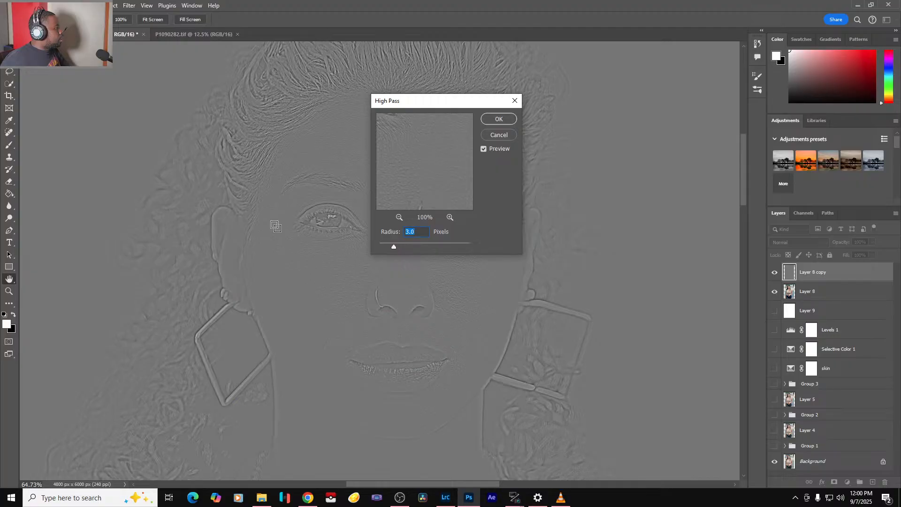
pyautogui.moveTo(463, 100); pyautogui.dragTo(623, 98)
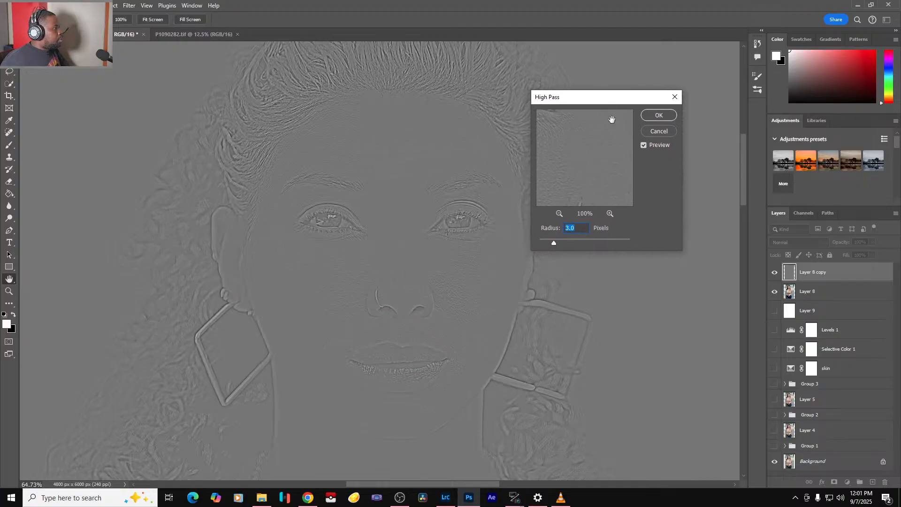
pyautogui.moveTo(551, 242)
pyautogui.mouseDown()
pyautogui.moveTo(533, 242)
pyautogui.moveTo(548, 244)
pyautogui.mouseUp()
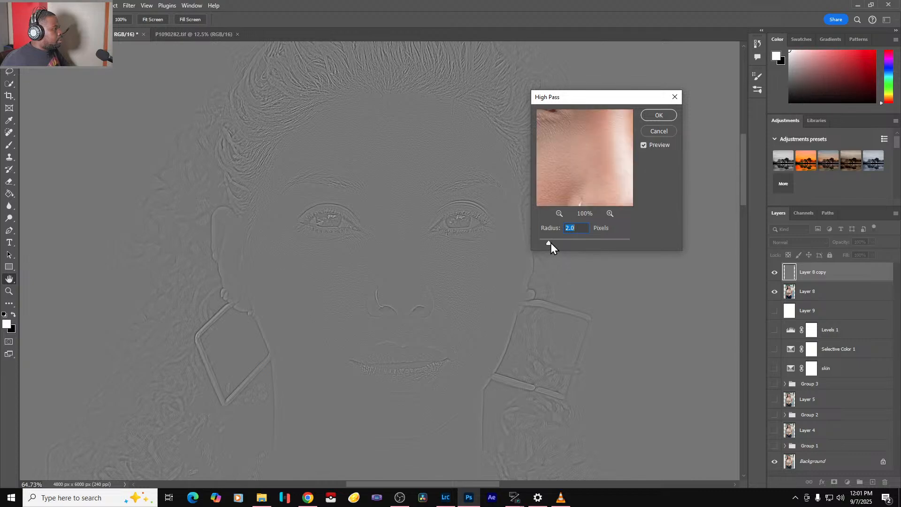
pyautogui.click(656, 117)
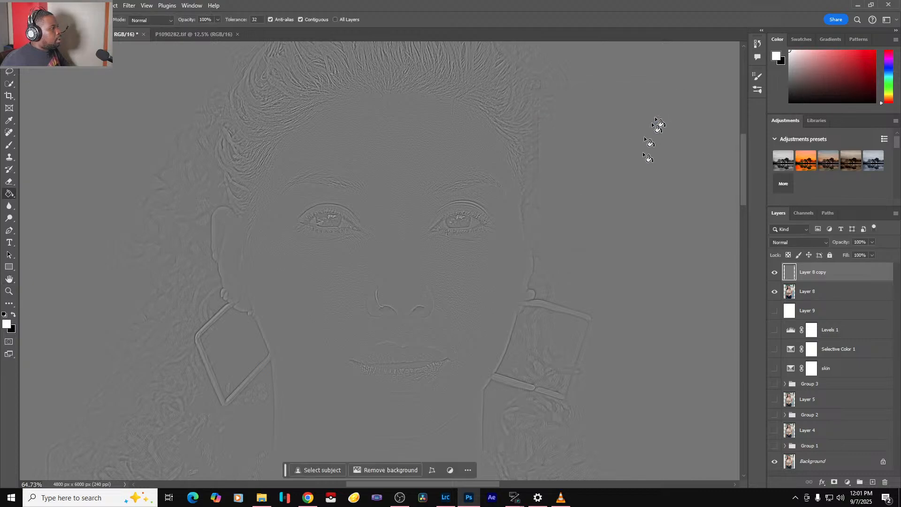
pyautogui.click(799, 244)
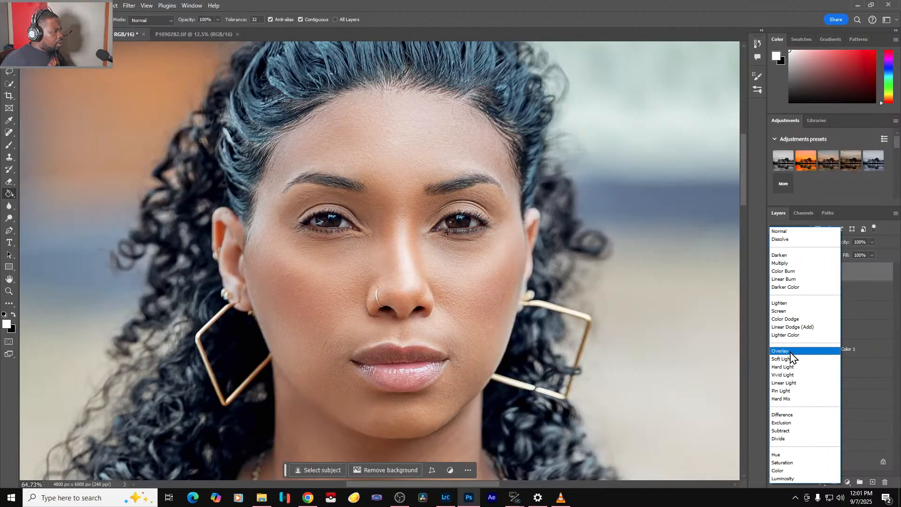
pyautogui.click(791, 353)
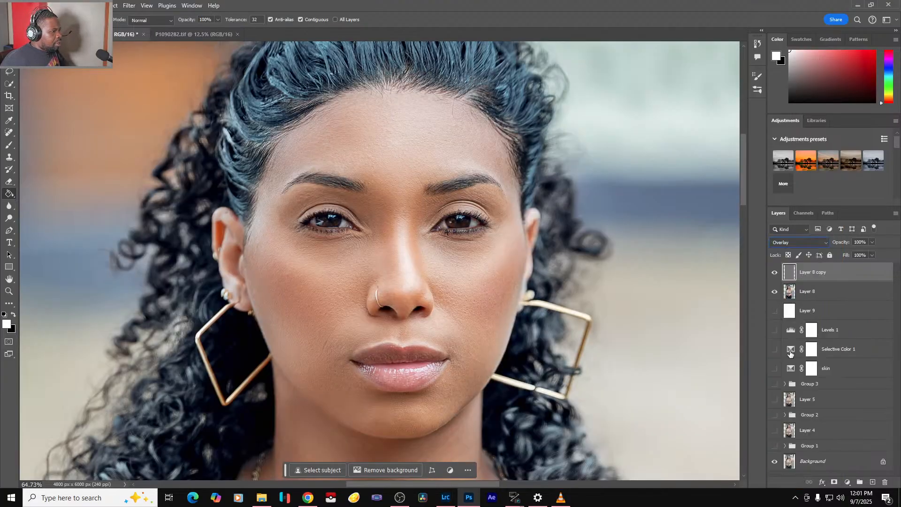
# - Toggle the High Pass layer off and on to compare the sharpening on the whole portrait and close up on the face
pyautogui.click(774, 273)
pyautogui.click(774, 273)
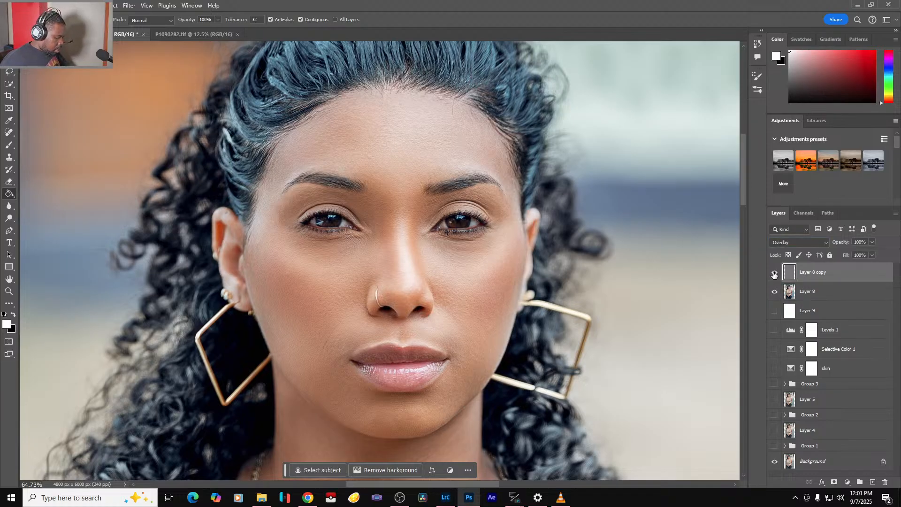
pyautogui.hotkey('ctrl', '0')
pyautogui.click(774, 273)
pyautogui.click(775, 273)
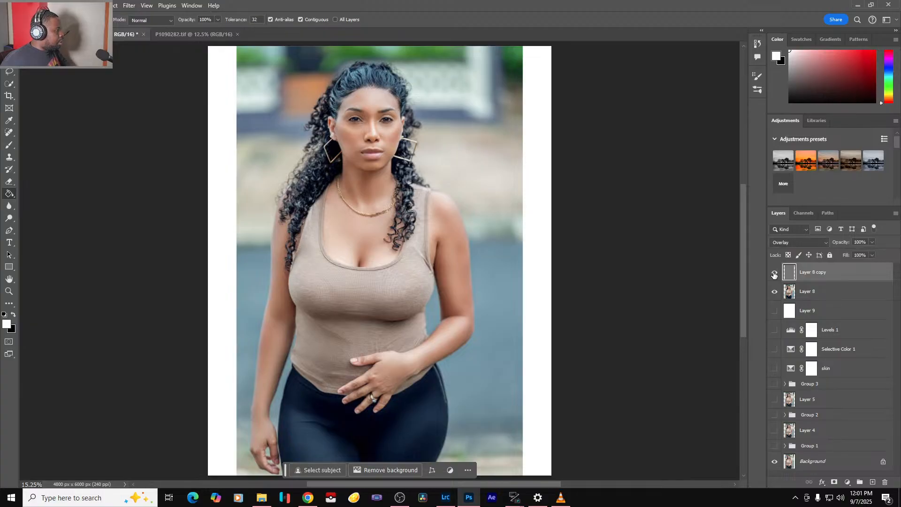
pyautogui.scroll(2, 392, 114)
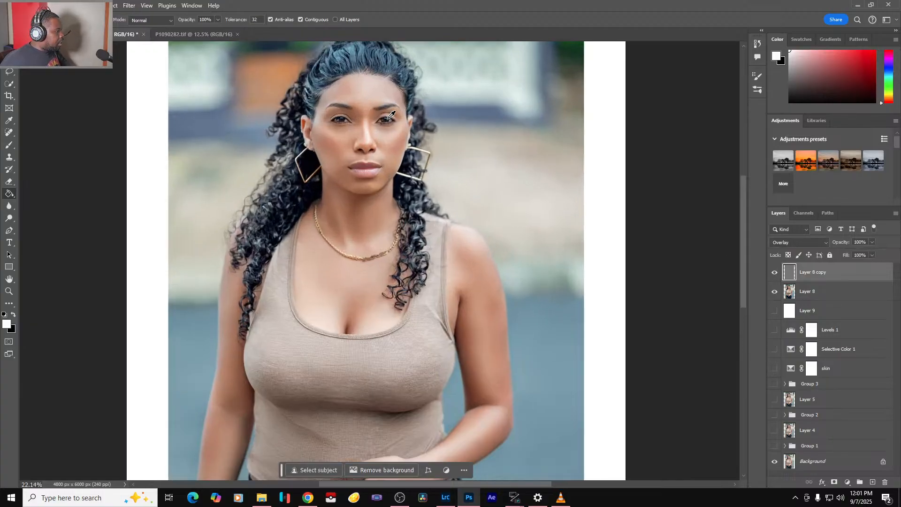
pyautogui.scroll(3, 393, 114)
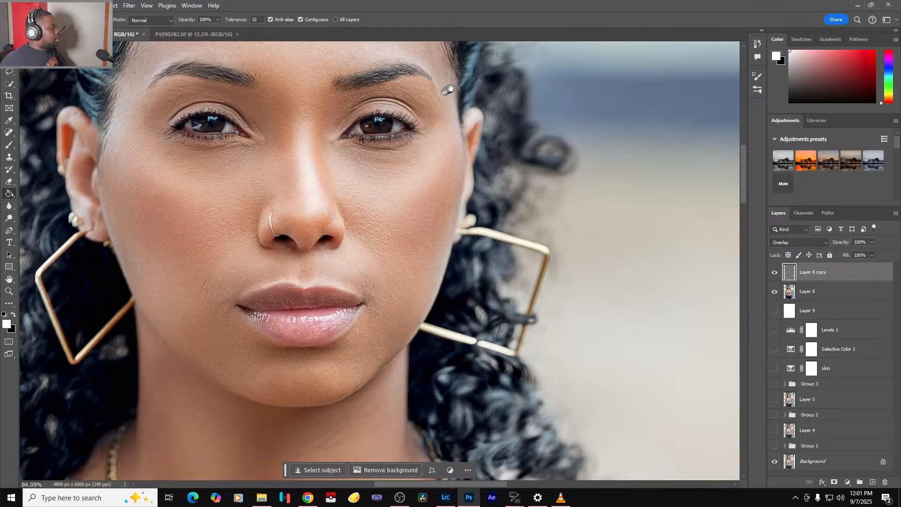
pyautogui.moveTo(446, 94); pyautogui.dragTo(542, 168)
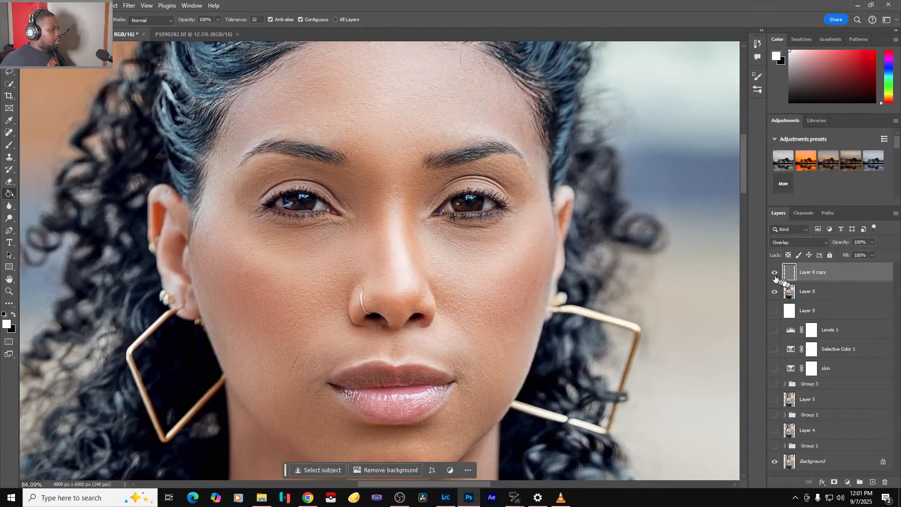
pyautogui.click(775, 276)
pyautogui.click(775, 276)
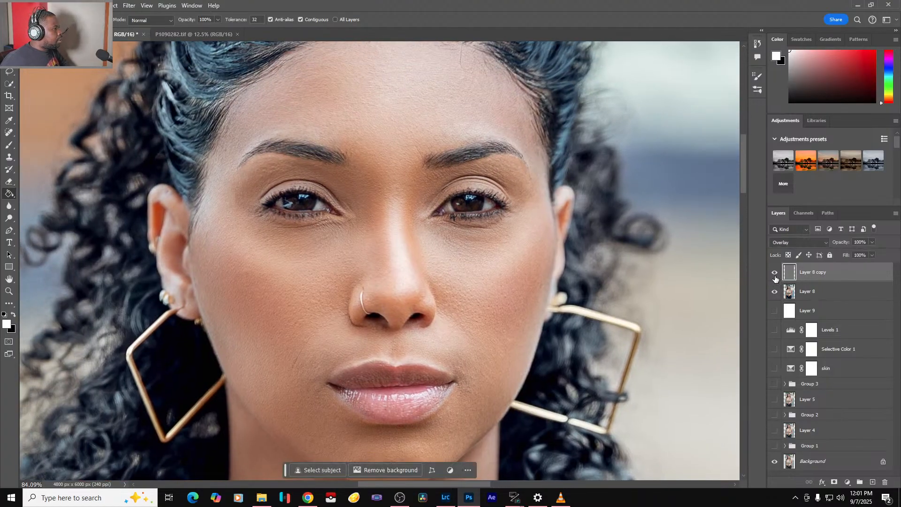
# - Hide the High Pass layer and add a new empty layer directly above the merged portrait layer
pyautogui.click(775, 277)
pyautogui.click(822, 295)
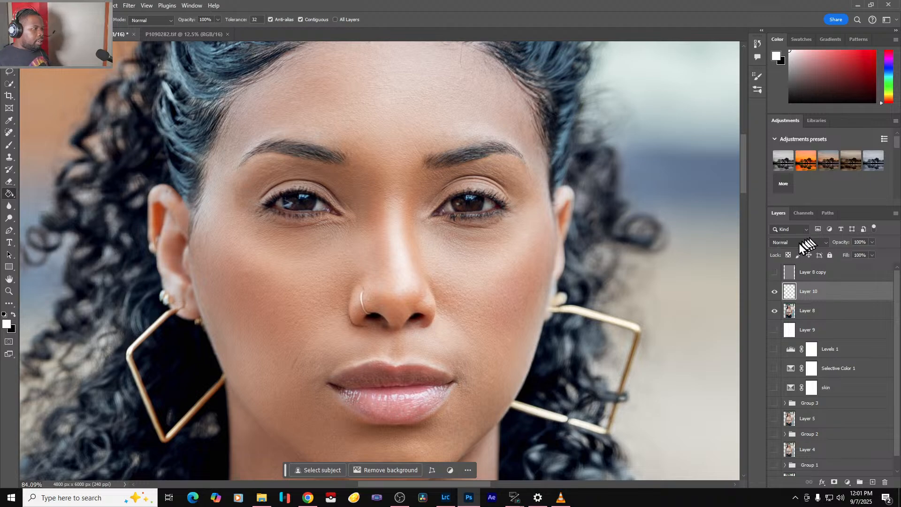
pyautogui.click(35, 5)
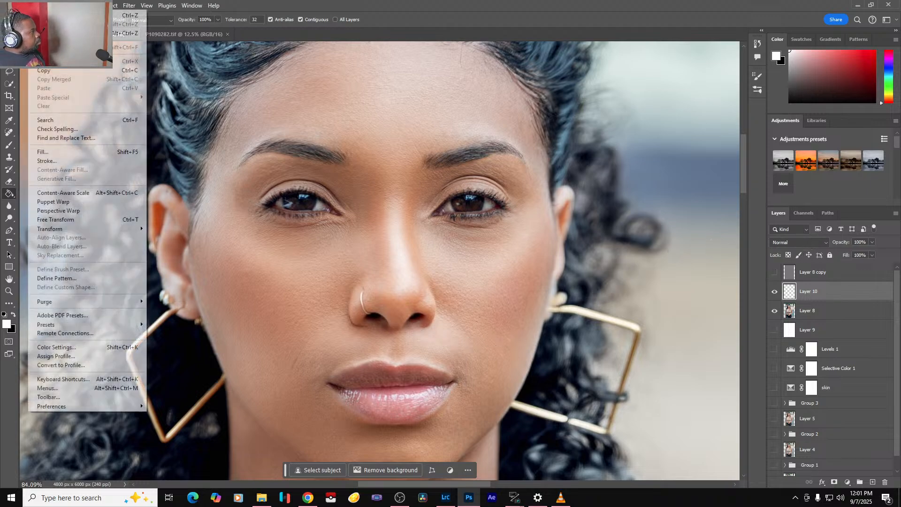
pyautogui.moveTo(93, 325)
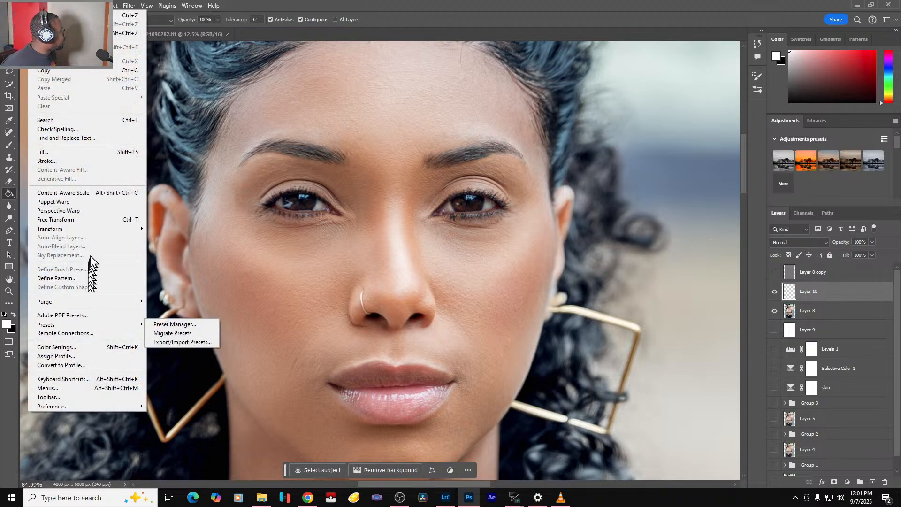
pyautogui.click(93, 196)
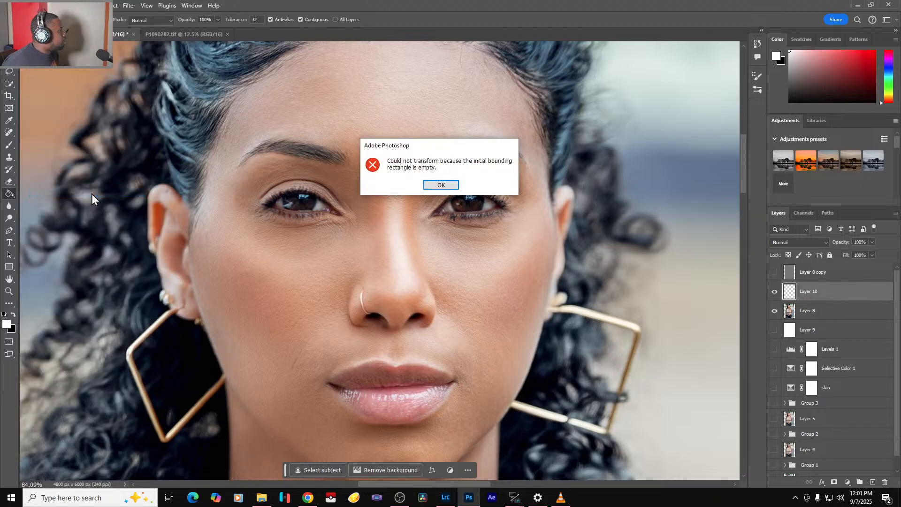
pyautogui.click(441, 186)
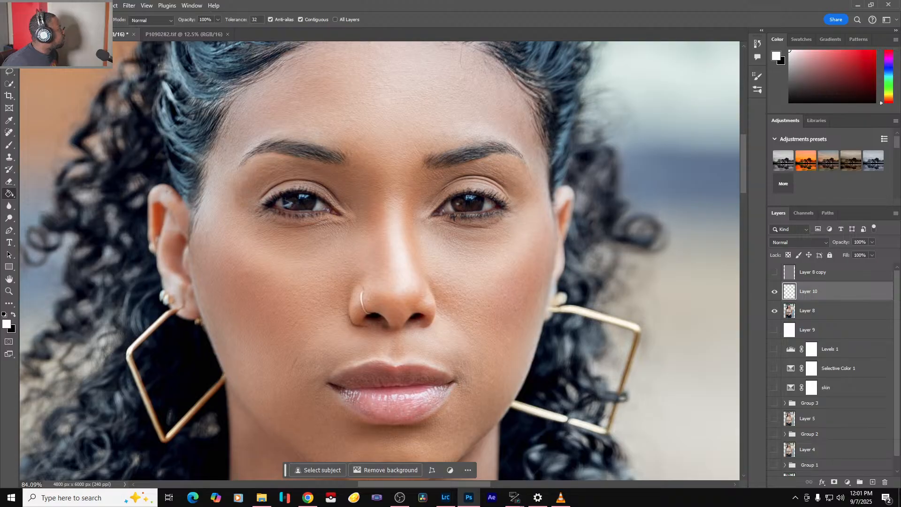
# - Fill the new empty layer with 50% Gray and set its blend mode to Overlay
pyautogui.click(50, 5)
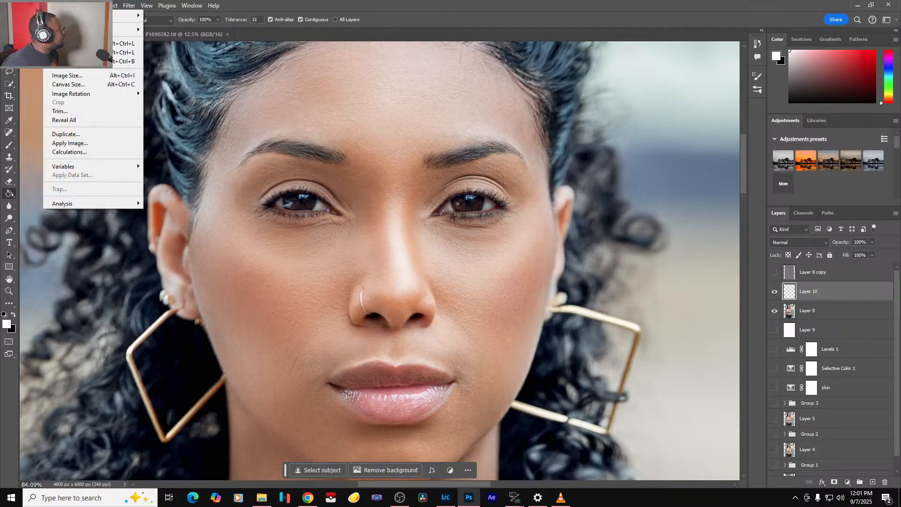
pyautogui.moveTo(35, 5)
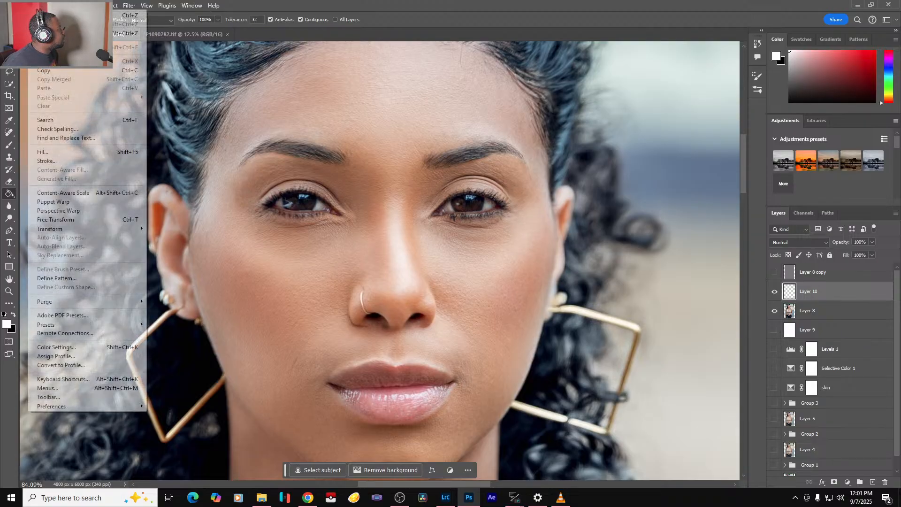
pyautogui.click(81, 152)
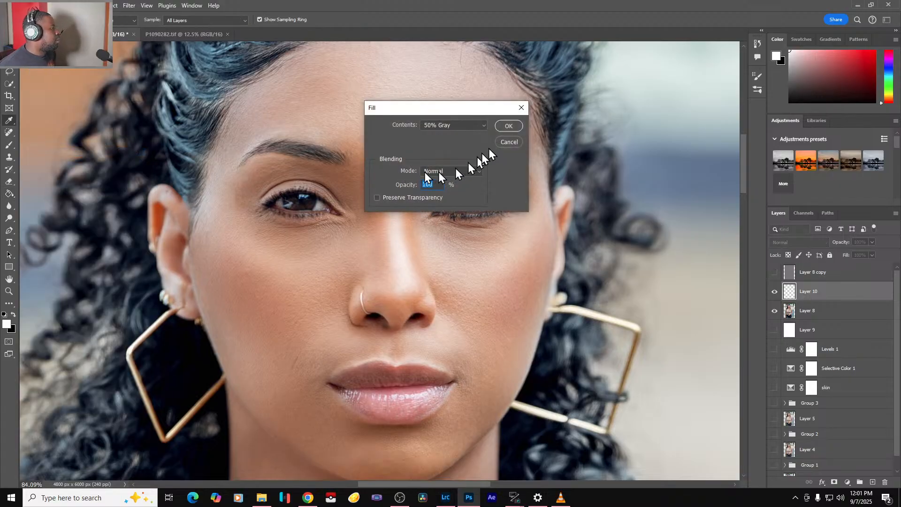
pyautogui.click(503, 126)
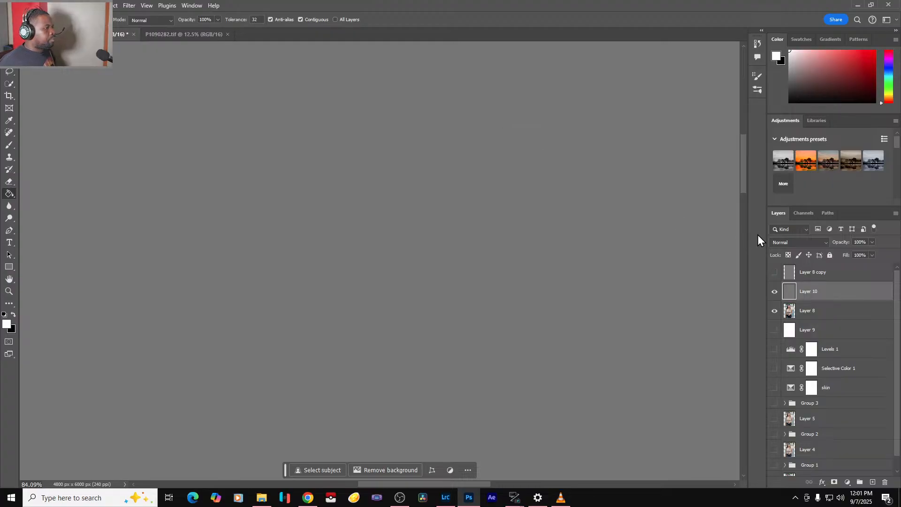
pyautogui.click(801, 243)
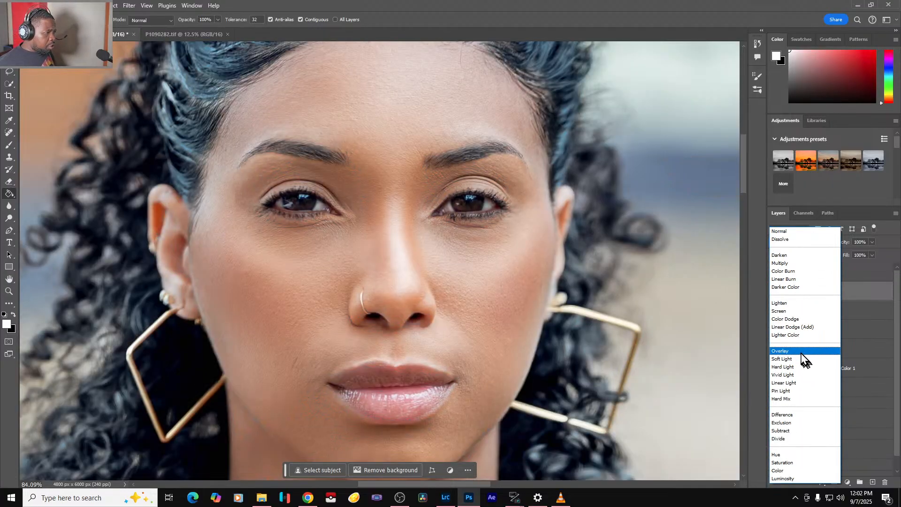
pyautogui.click(801, 353)
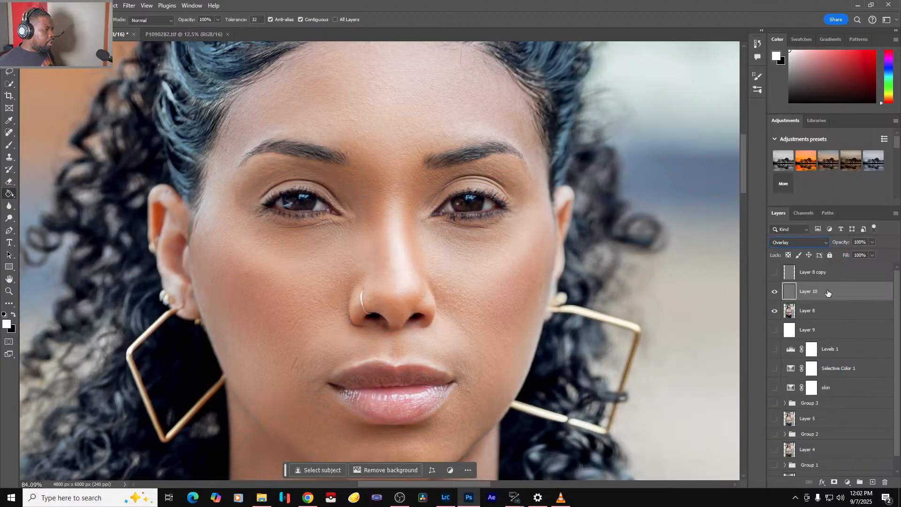
# - Apply an Add Noise filter to the gray Overlay layer with a 35% amount and Uniform distribution
pyautogui.click(126, 6)
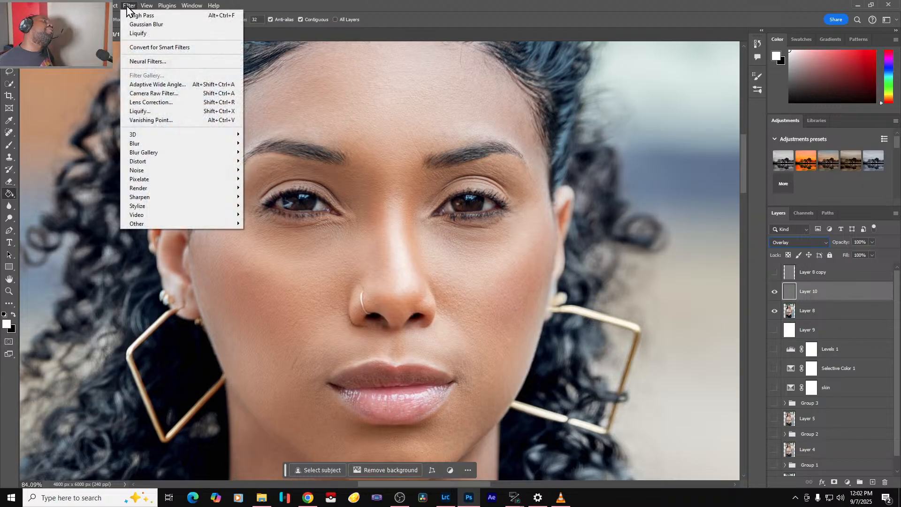
pyautogui.moveTo(190, 170)
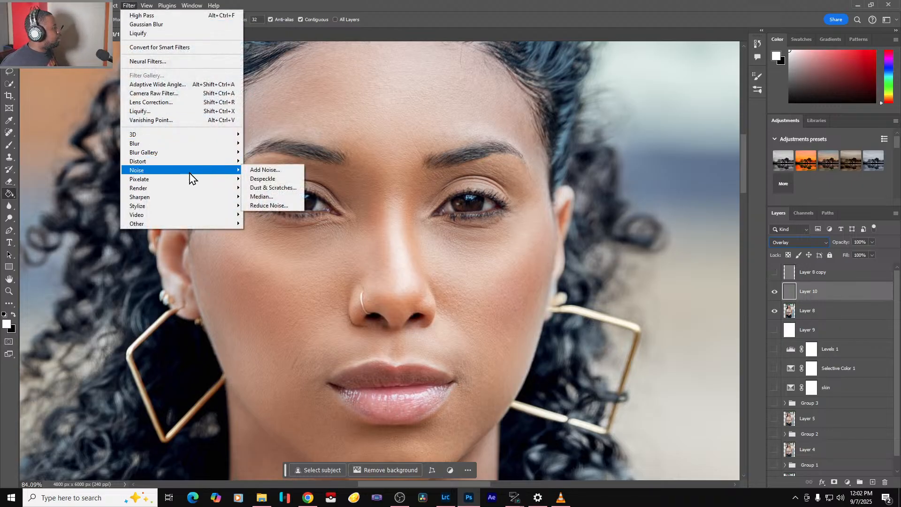
pyautogui.click(265, 171)
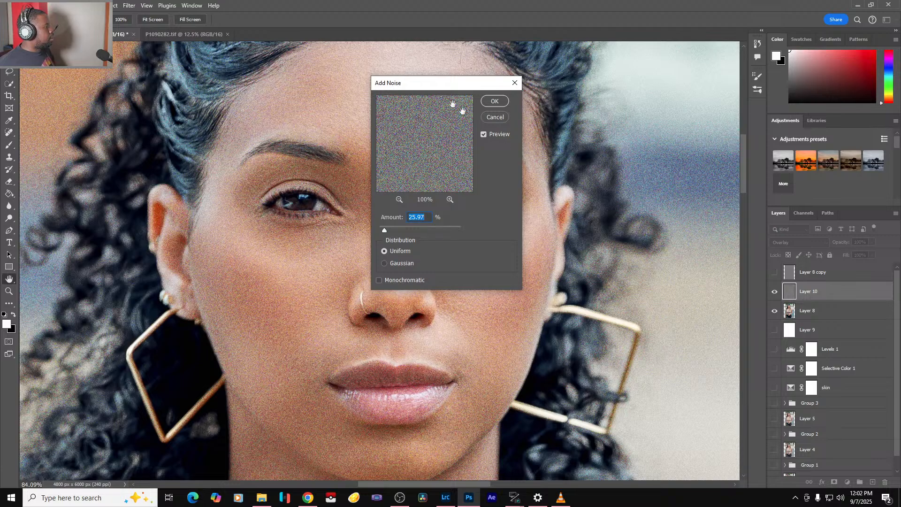
pyautogui.moveTo(425, 83); pyautogui.dragTo(605, 96)
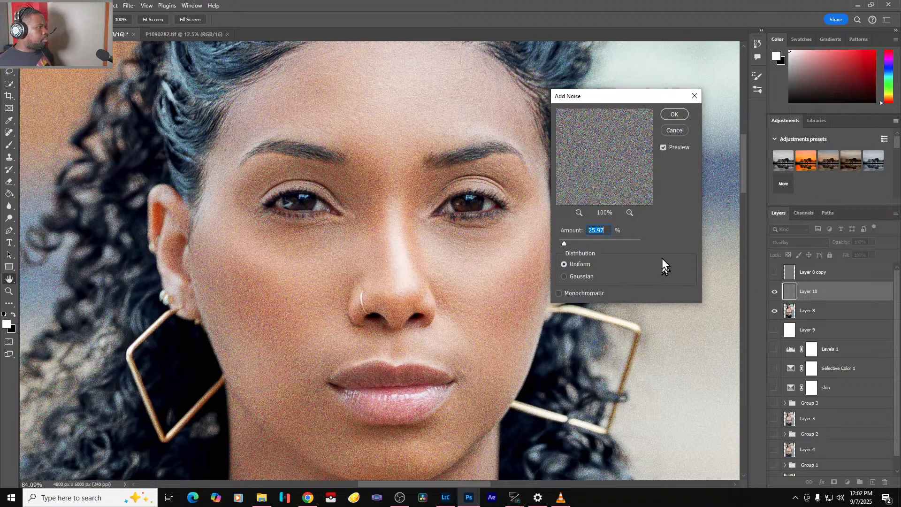
pyautogui.write('35')
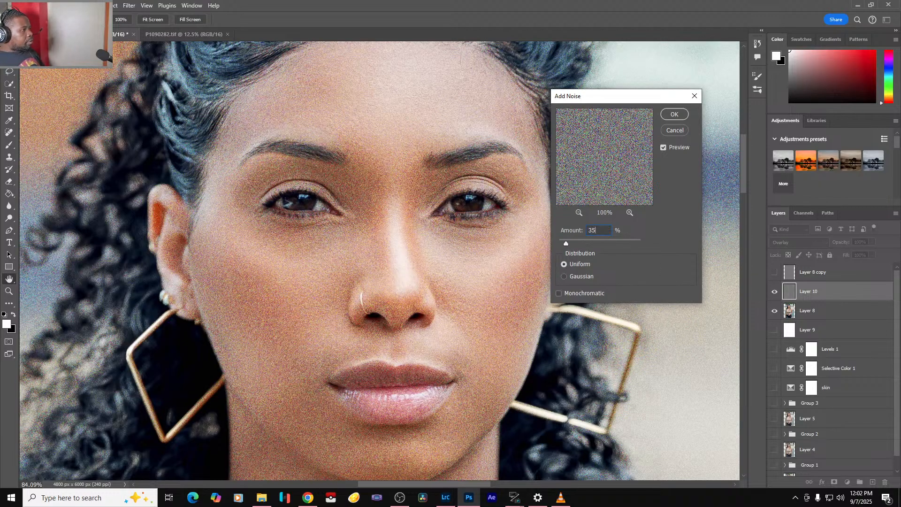
pyautogui.click(564, 277)
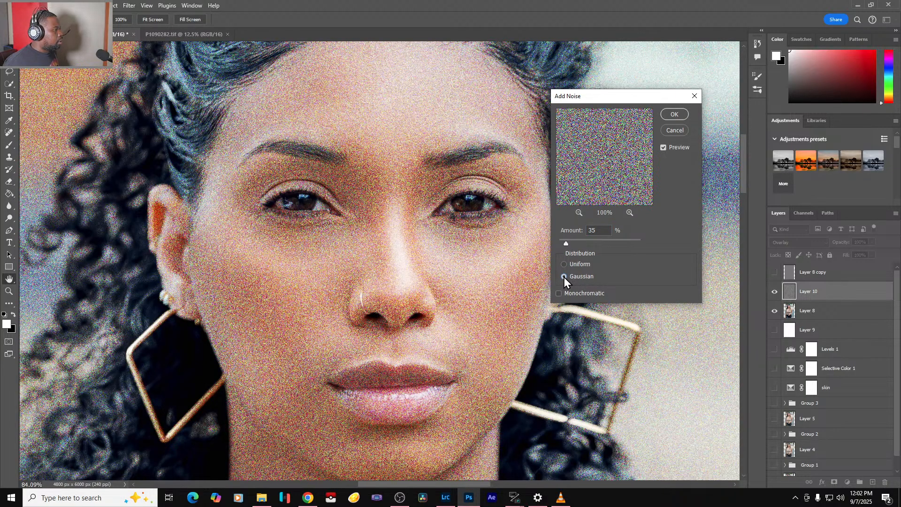
pyautogui.click(564, 264)
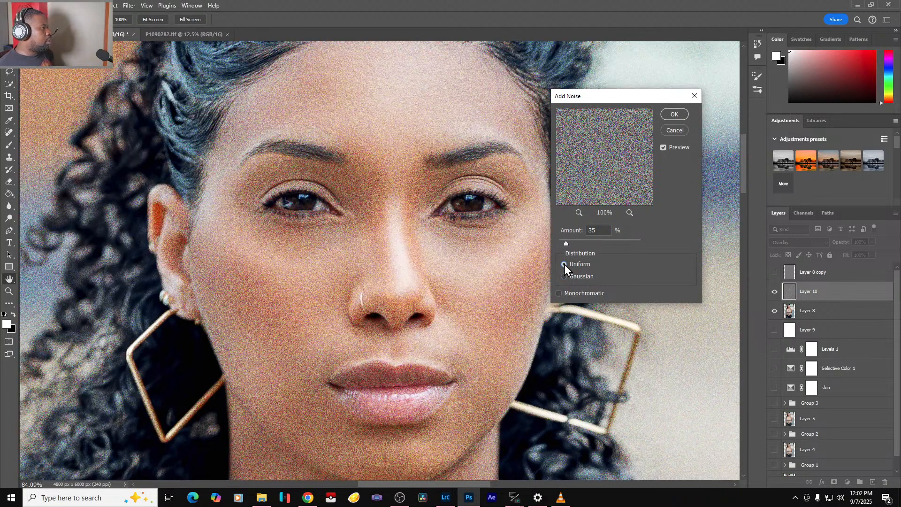
pyautogui.press('g')
pyautogui.click(672, 115)
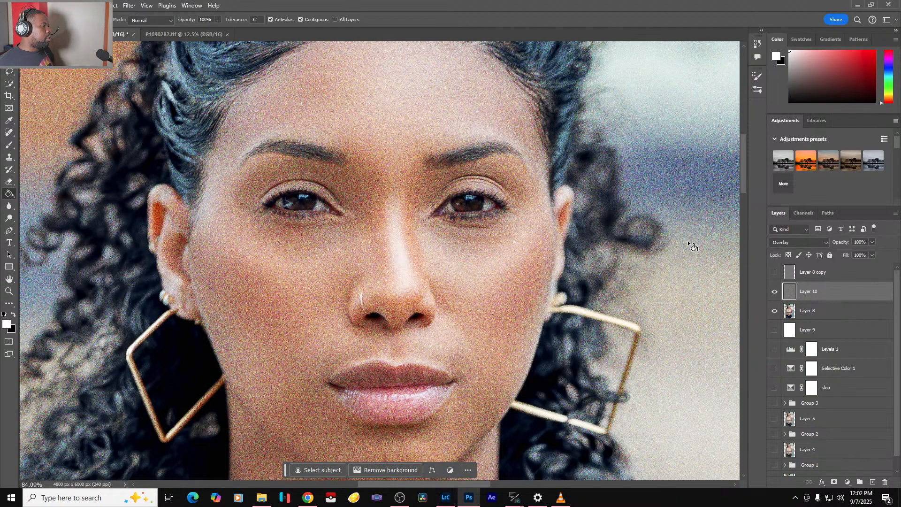
# - Soften the noise layer with a Gaussian Blur of 1 pixel radius
pyautogui.hotkey('ctrl', 'alt', 'g')
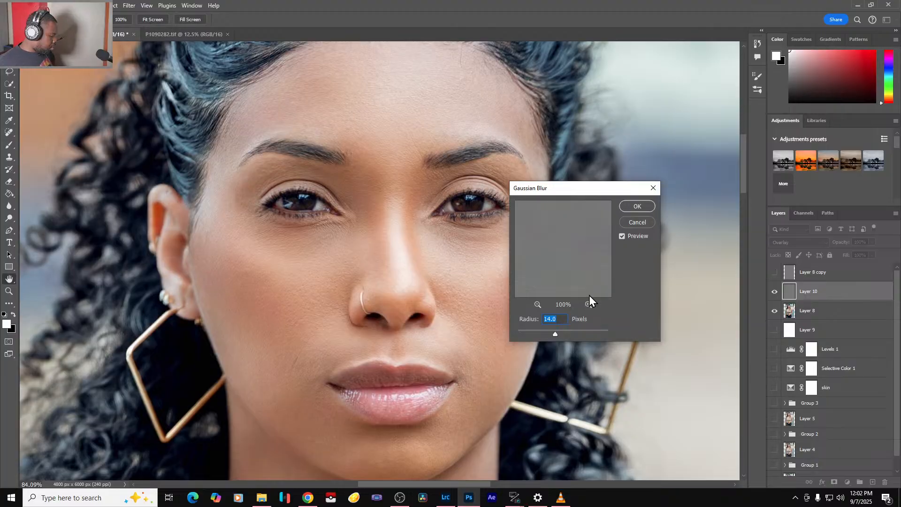
pyautogui.write('1')
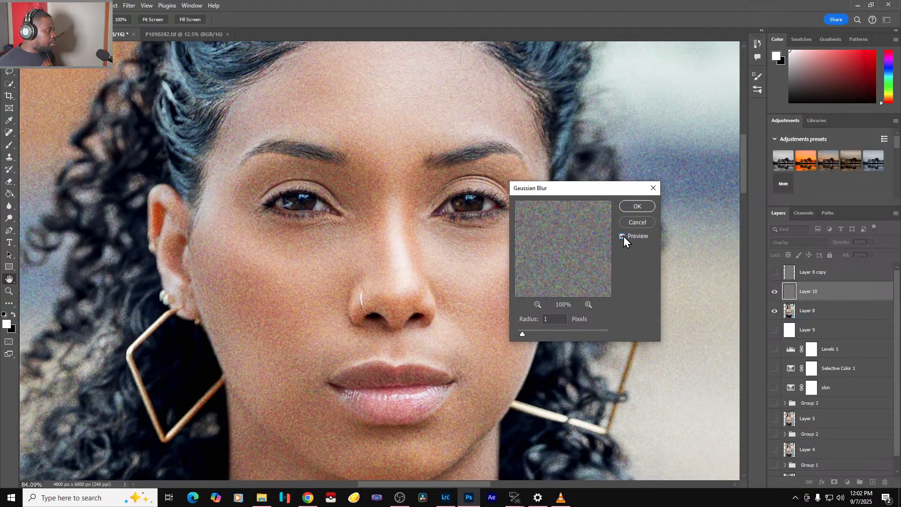
pyautogui.click(638, 207)
pyautogui.press('g')
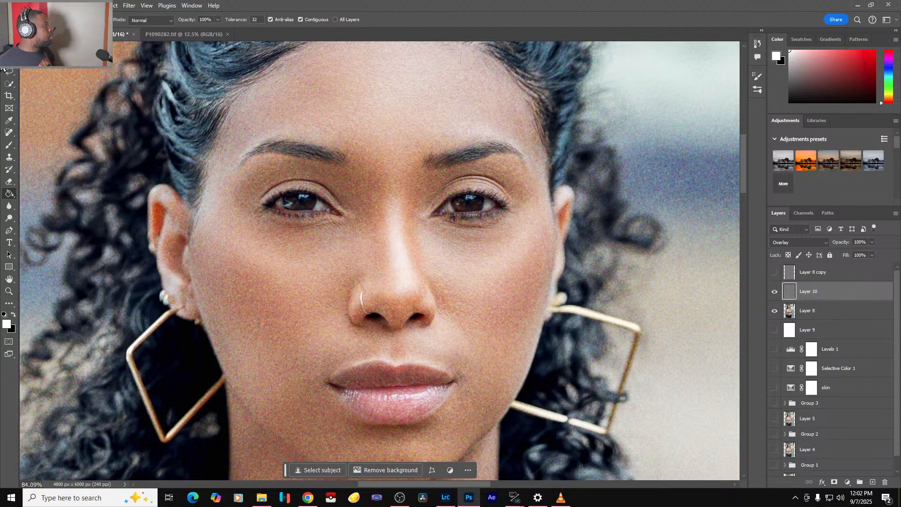
# - Apply an Emboss filter to the noise layer at a 135° angle, 5-pixel height and 52% amount, comparing the preview on and off
pyautogui.click(129, 5)
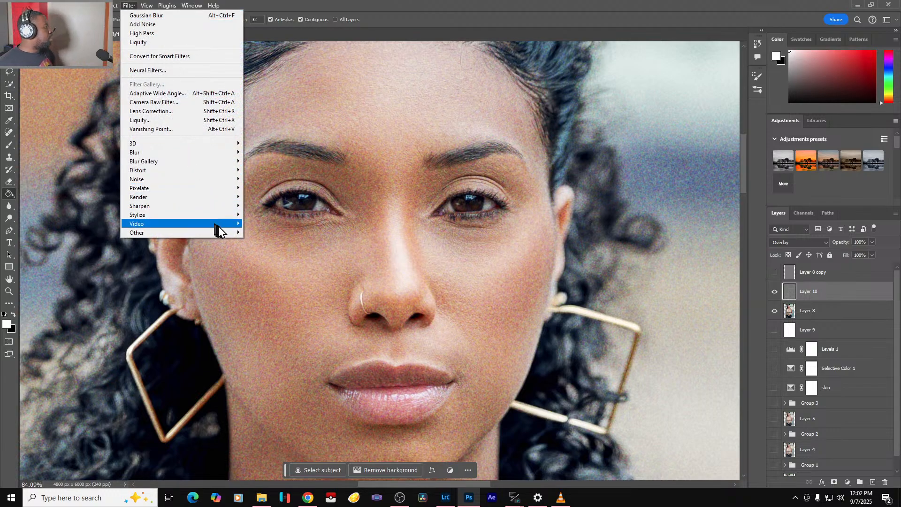
pyautogui.moveTo(227, 232)
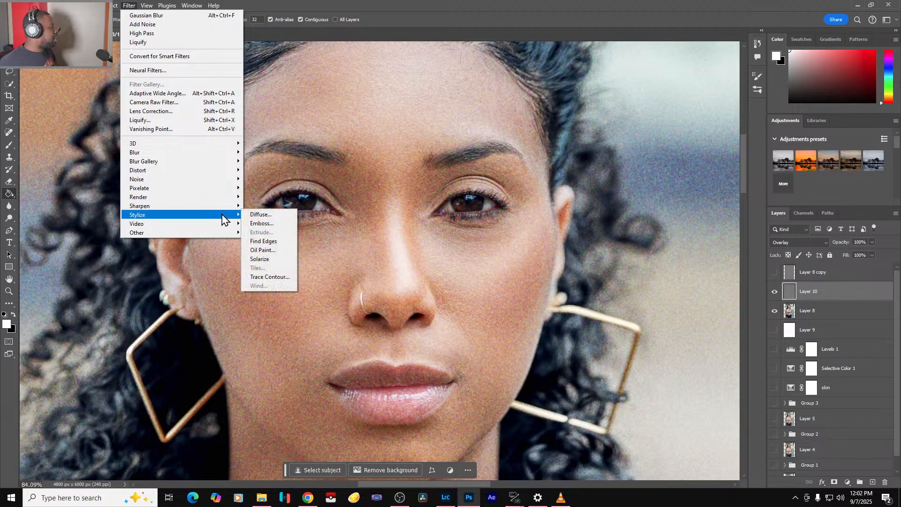
pyautogui.click(274, 223)
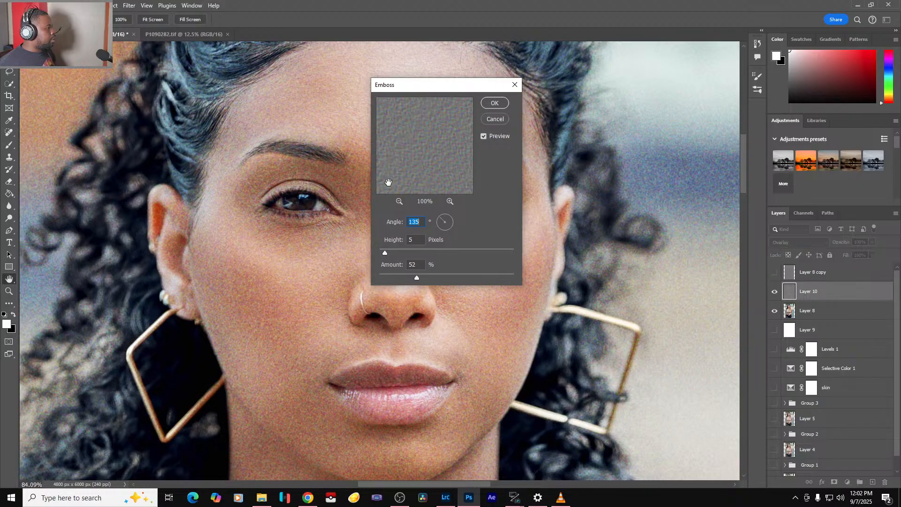
pyautogui.click(483, 136)
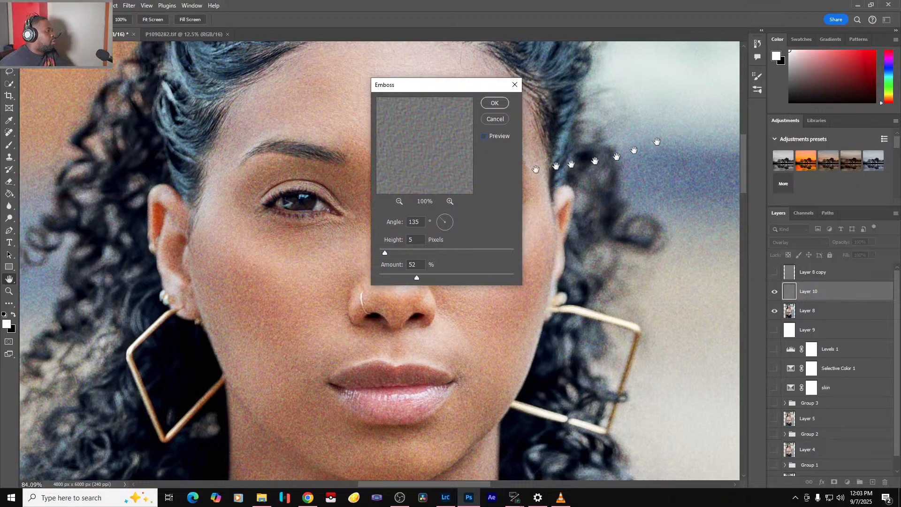
pyautogui.click(484, 136)
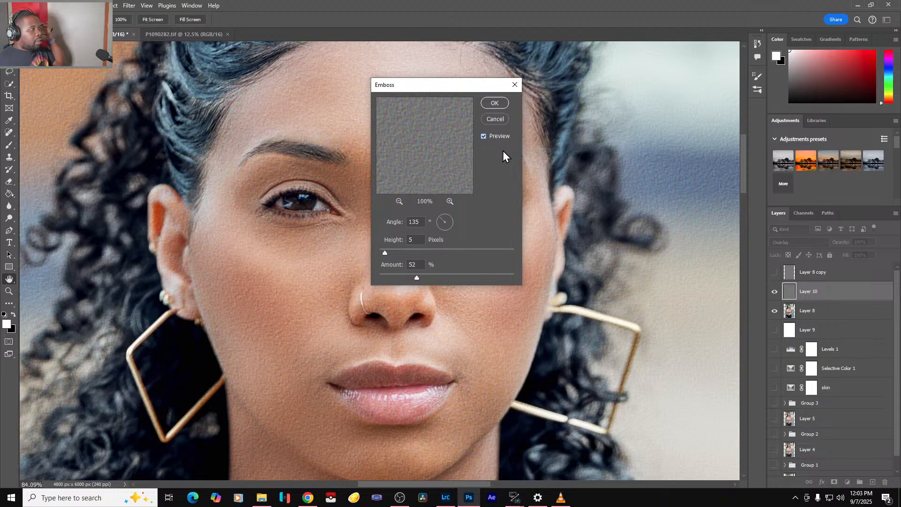
pyautogui.click(484, 136)
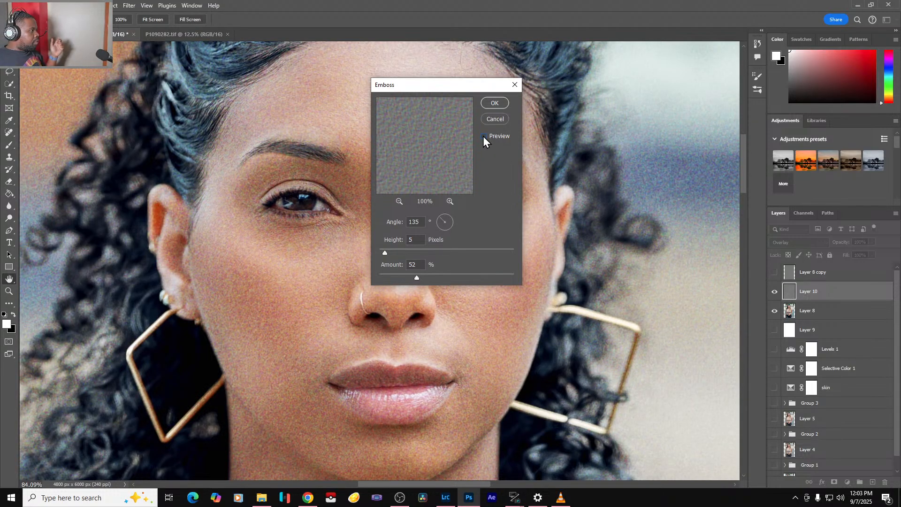
pyautogui.click(484, 136)
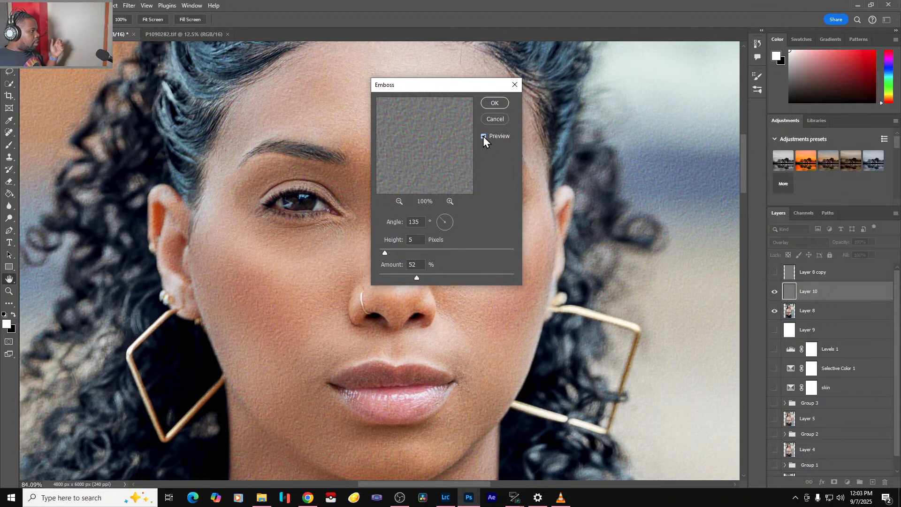
pyautogui.click(494, 103)
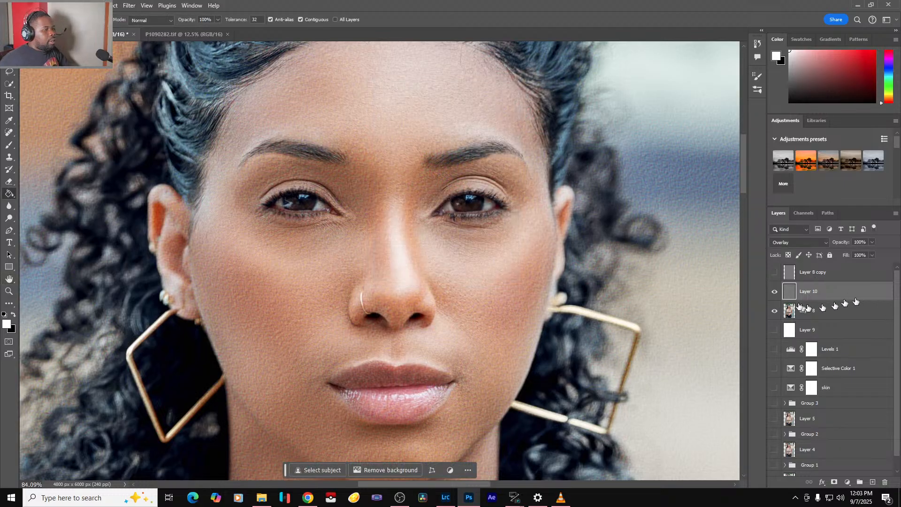
# - Set the embossed noise layer's opacity to 70% and toggle its visibility to compare the skin texture
pyautogui.click(775, 292)
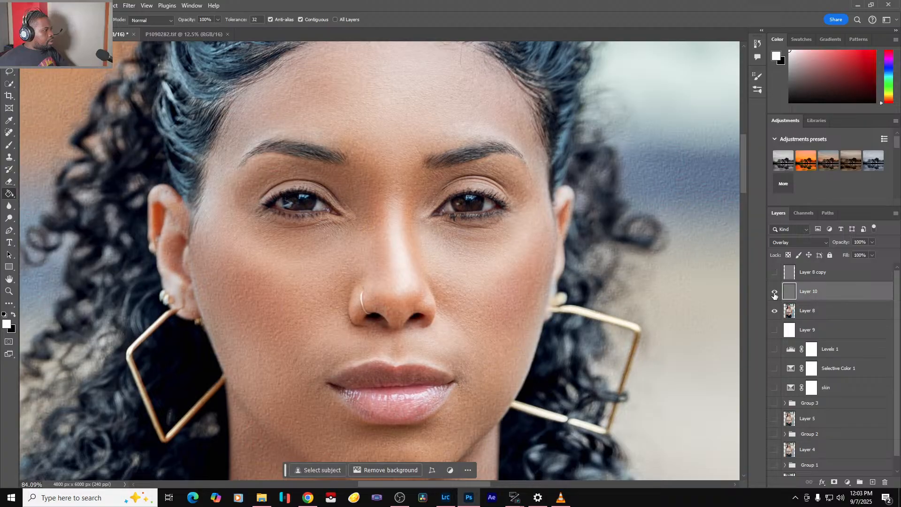
pyautogui.click(873, 242)
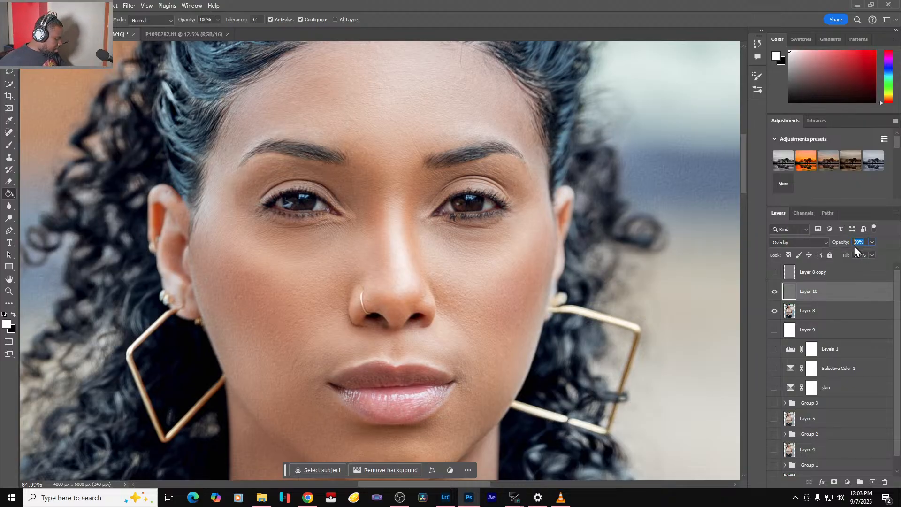
pyautogui.write('70')
pyautogui.press('Return')
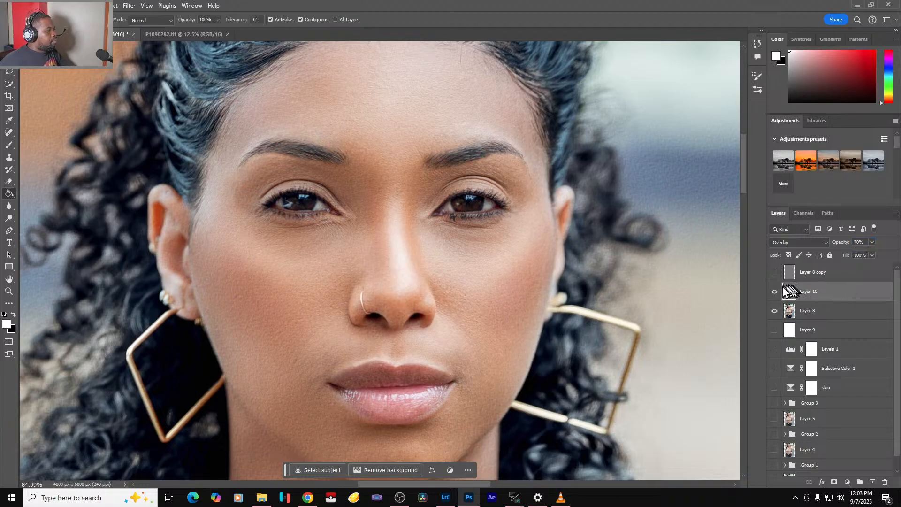
pyautogui.click(774, 293)
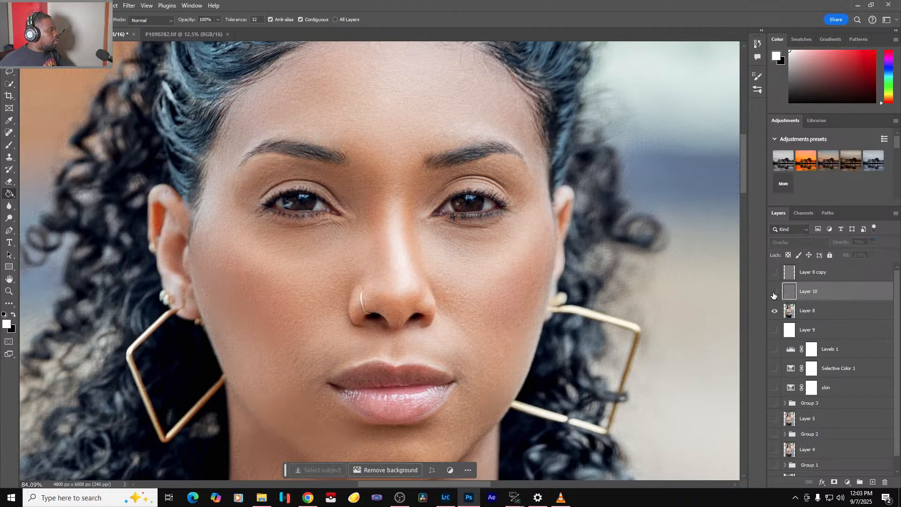
pyautogui.click(775, 293)
# - Set the embossed noise layer's opacity to 65% and turn the High Pass layer, Layer 8 copy, back on
pyautogui.click(863, 242)
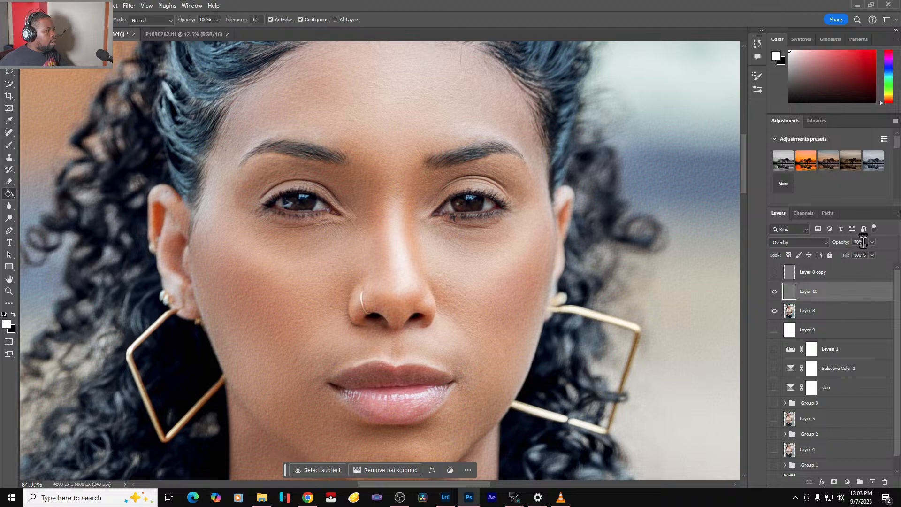
pyautogui.write('65')
pyautogui.press('Return')
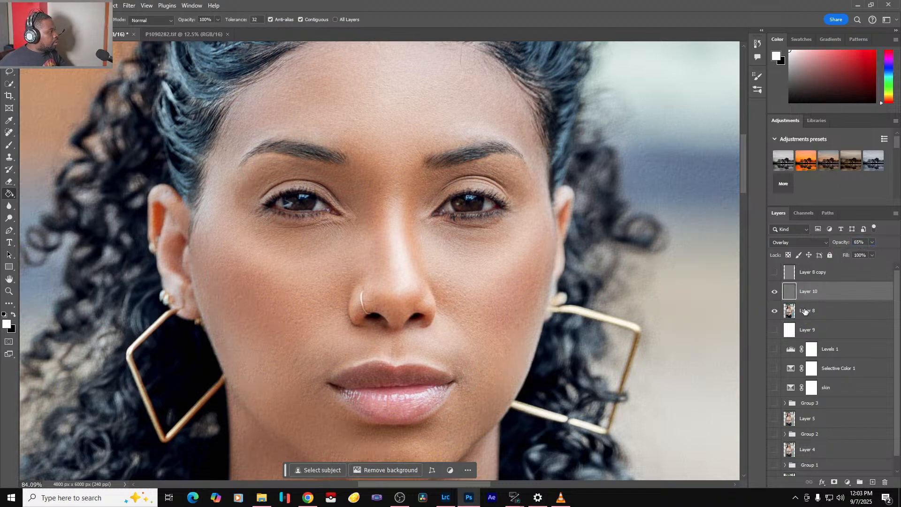
pyautogui.click(774, 273)
pyautogui.hotkey('ctrl', '0')
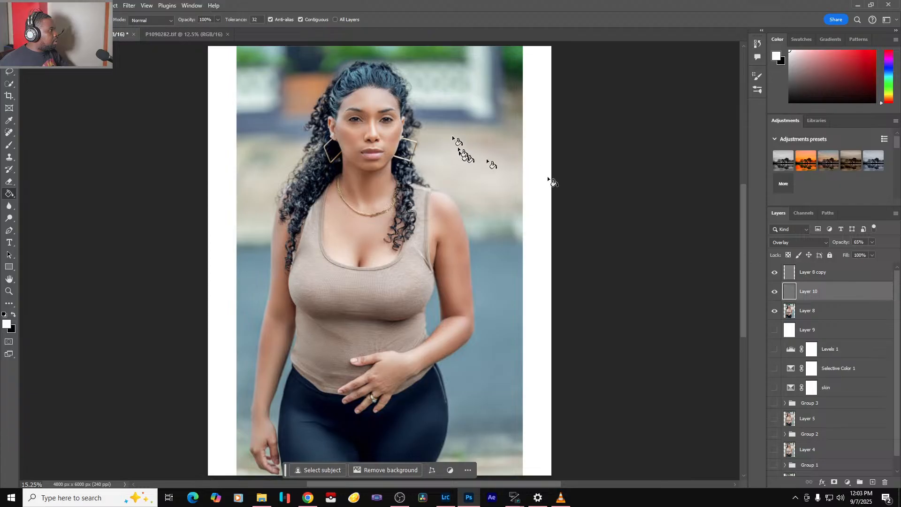
pyautogui.scroll(1, 394, 97)
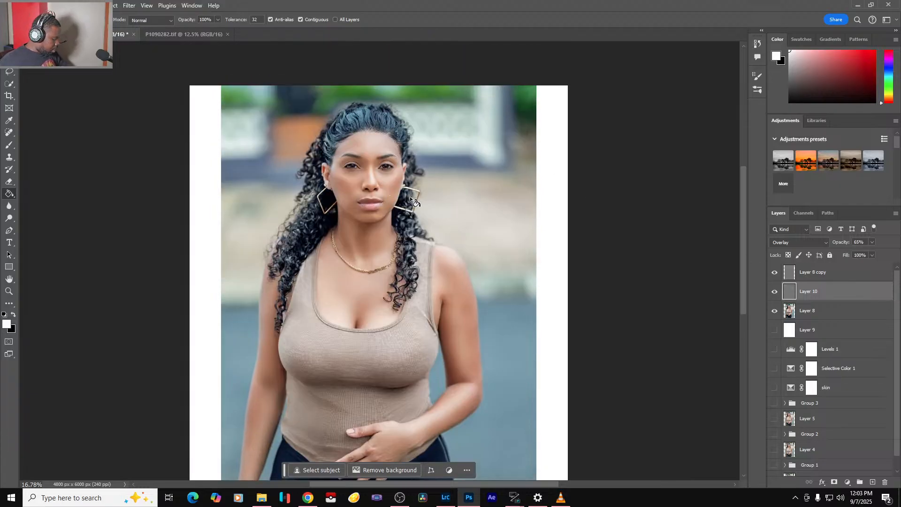
pyautogui.scroll(5, 381, 177)
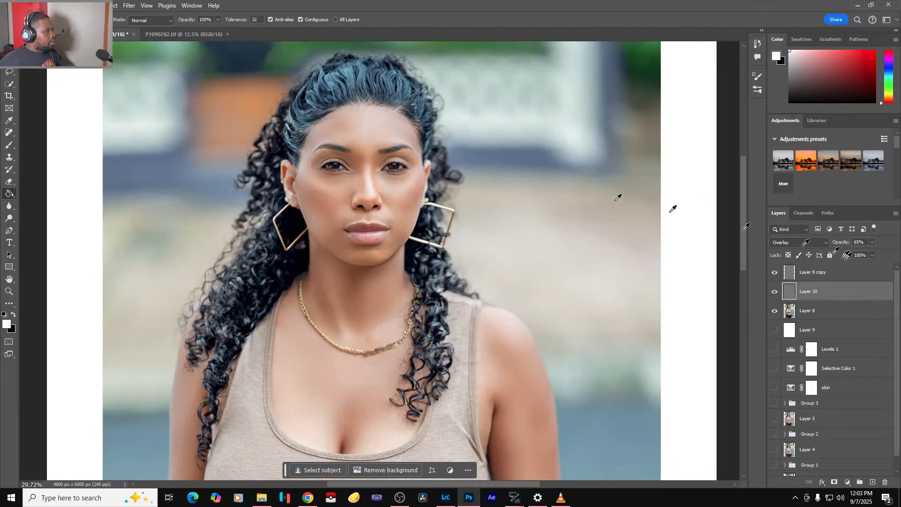
pyautogui.scroll(1, 713, 292)
pyautogui.scroll(2, 712, 291)
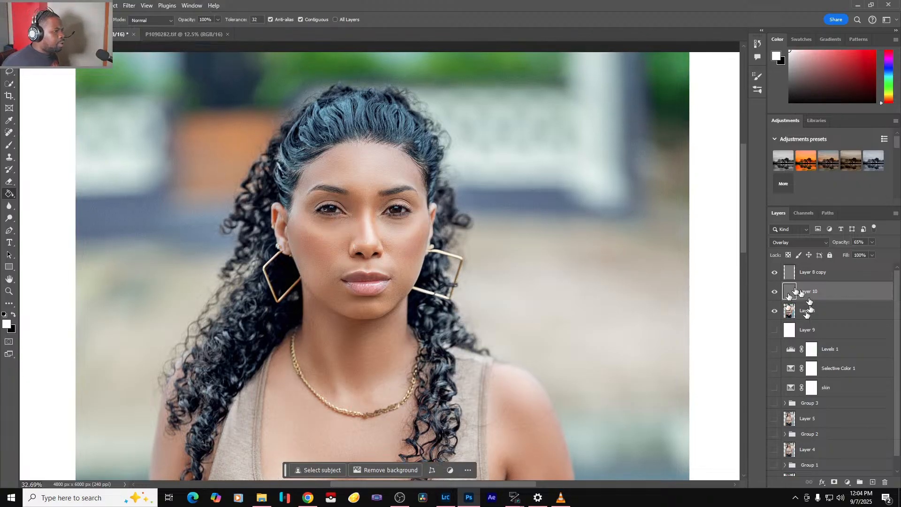
# - Select the subject on Layer 8 and add a layer mask to that layer from the selection
pyautogui.scroll(-8, 740, 427)
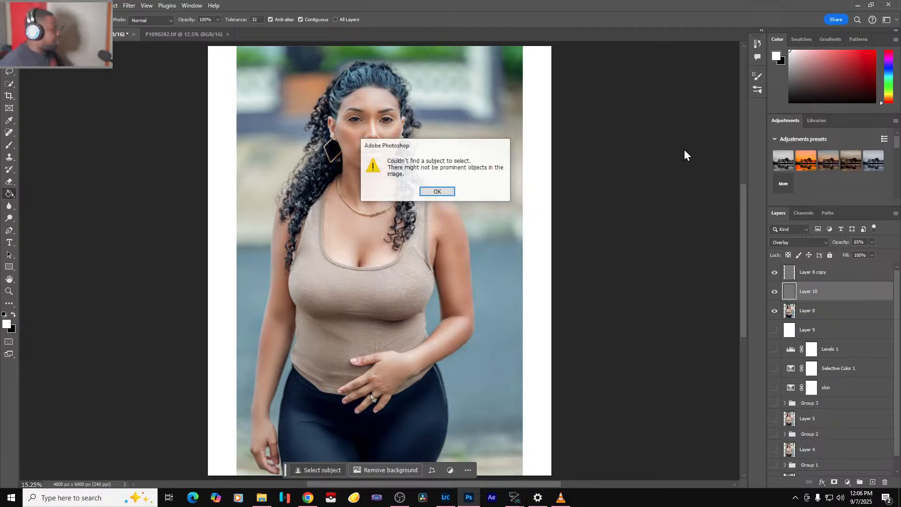
pyautogui.click(437, 192)
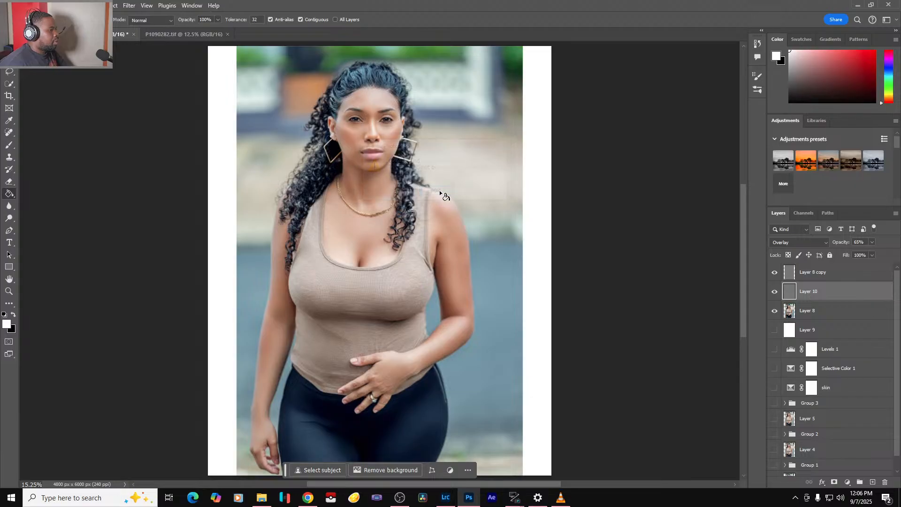
pyautogui.click(818, 312)
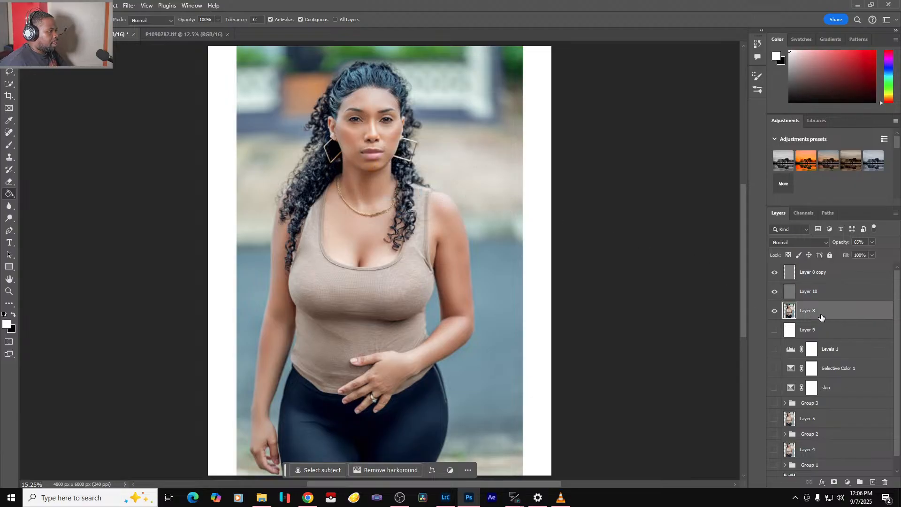
pyautogui.click(322, 470)
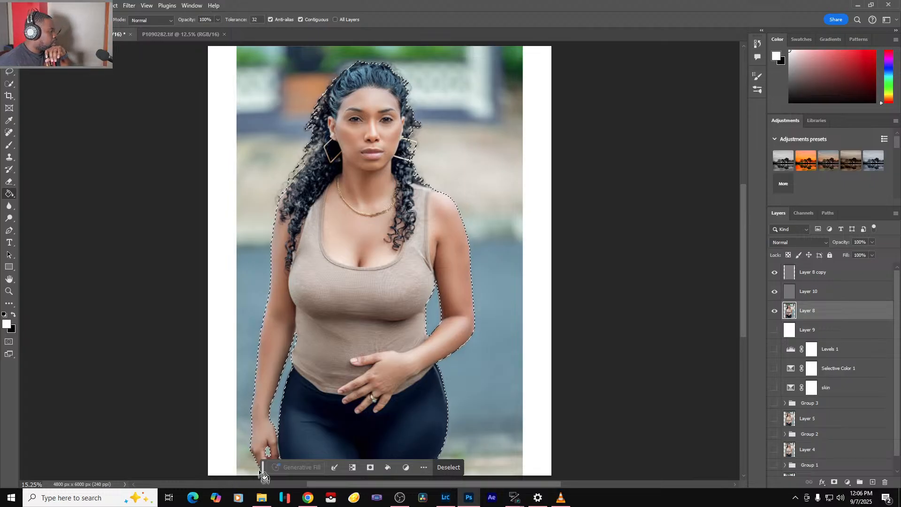
pyautogui.moveTo(261, 470); pyautogui.dragTo(24, 133)
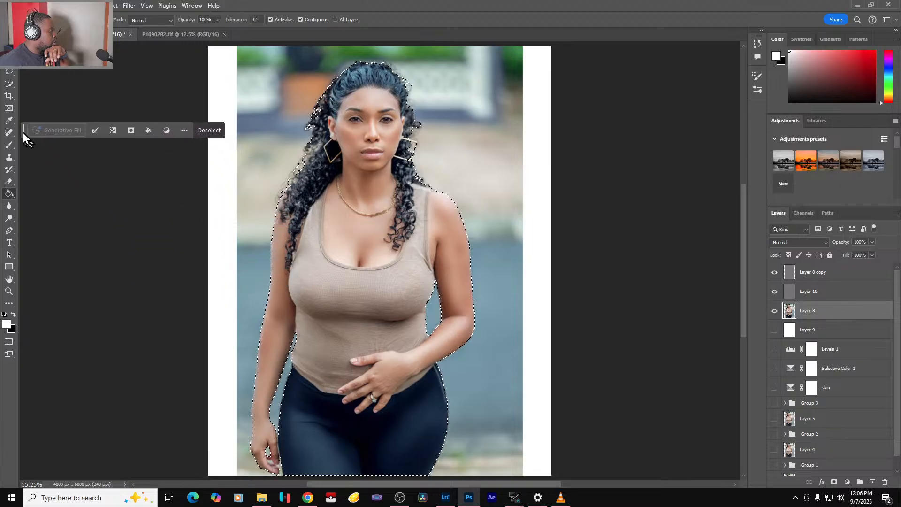
pyautogui.click(836, 483)
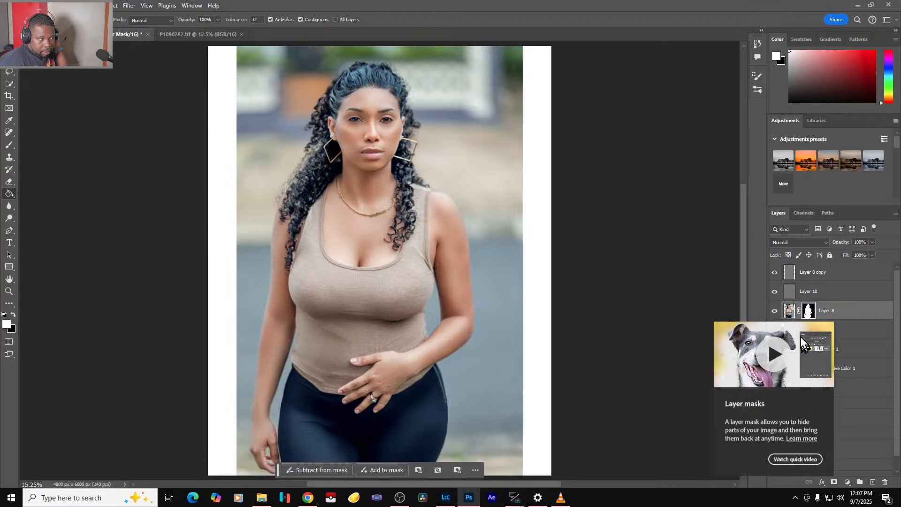
# - Reload the subject selection with the noise layer active, and subtract the trousers and the tank top using the Quick Selection tool
pyautogui.click(790, 311)
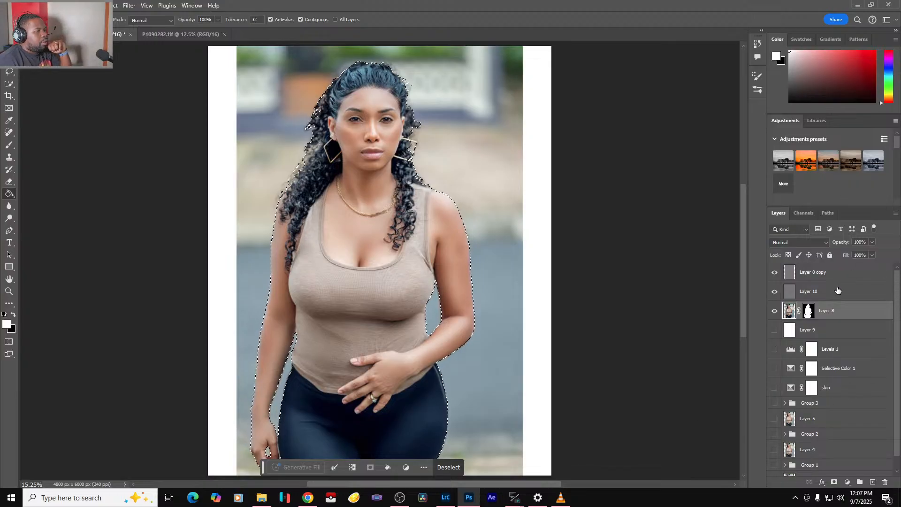
pyautogui.click(807, 292)
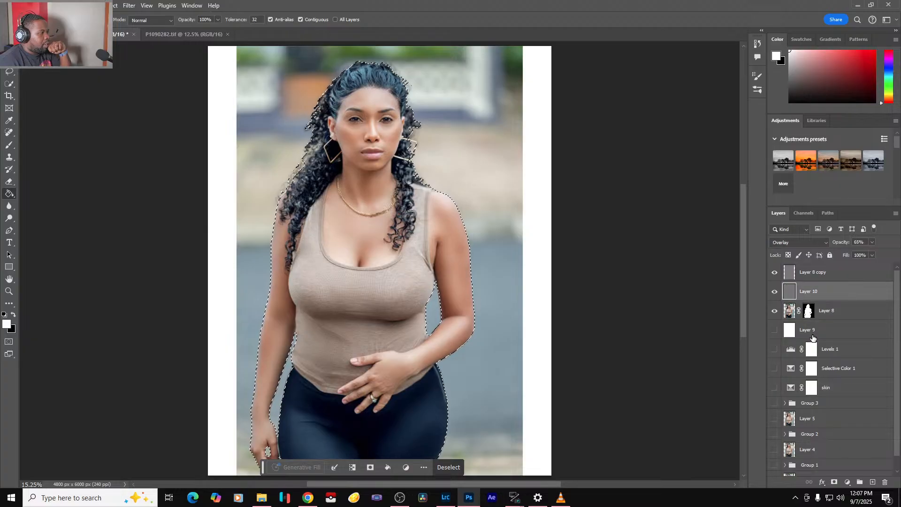
pyautogui.click(6, 84)
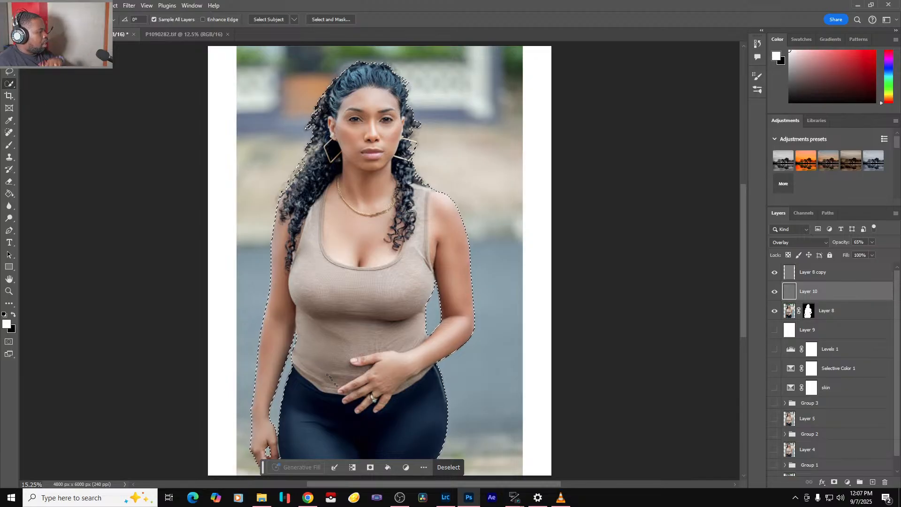
pyautogui.moveTo(263, 470); pyautogui.dragTo(30, 87)
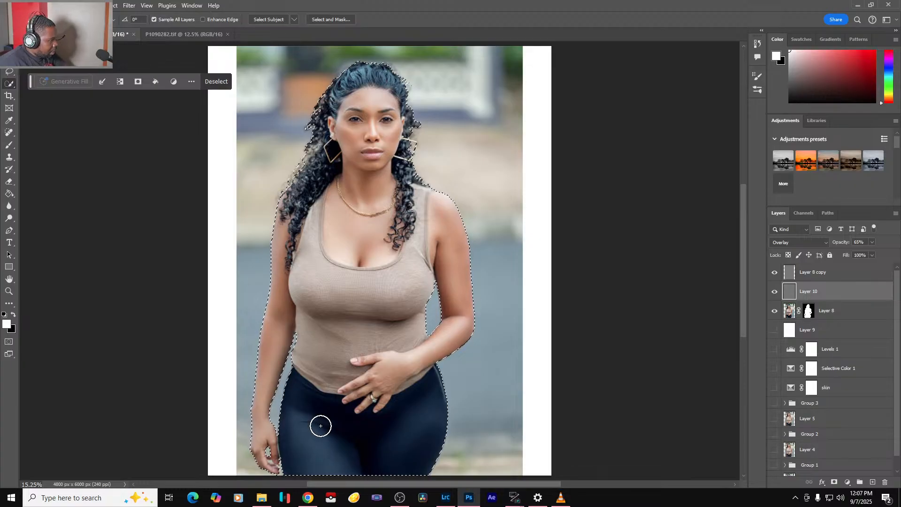
pyautogui.moveTo(319, 425)
pyautogui.mouseDown()
pyautogui.moveTo(323, 443)
pyautogui.moveTo(343, 454)
pyautogui.mouseUp()
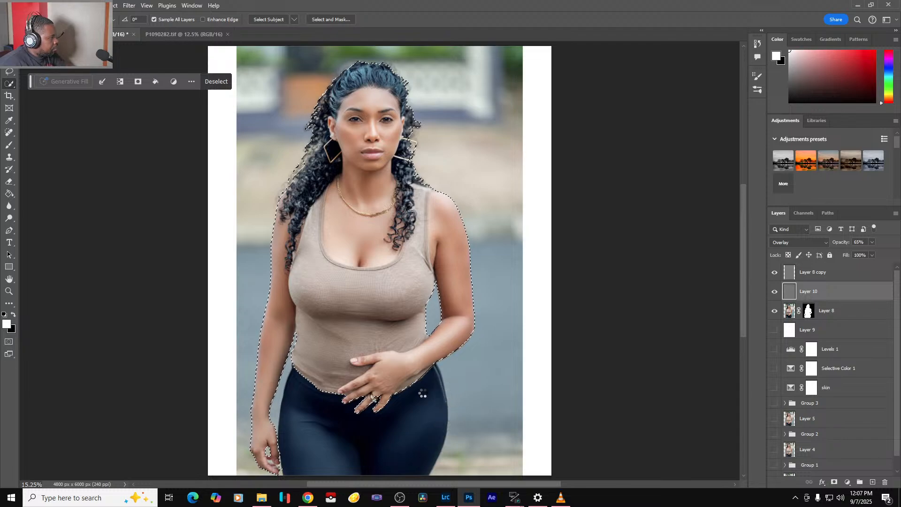
pyautogui.click(402, 388)
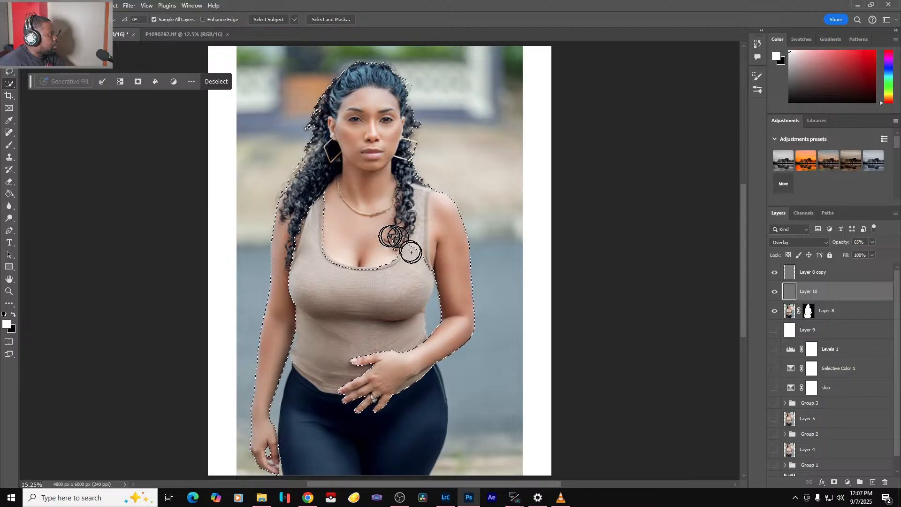
# - Refine the selection around the neckline and hand so that the chest, forearm and hand skin stays selected without the clothing
pyautogui.moveTo(371, 241); pyautogui.dragTo(324, 217)
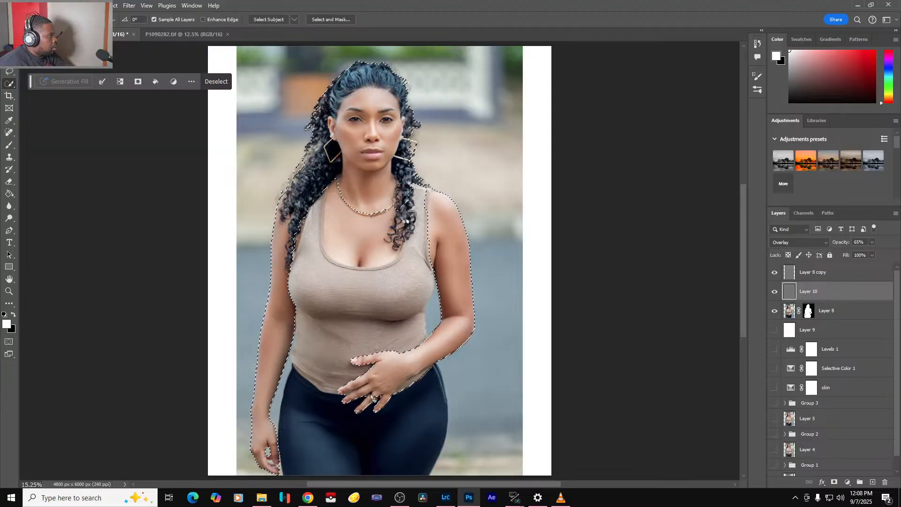
pyautogui.keyDown('alt'); pyautogui.click(394, 243); pyautogui.keyUp('alt')
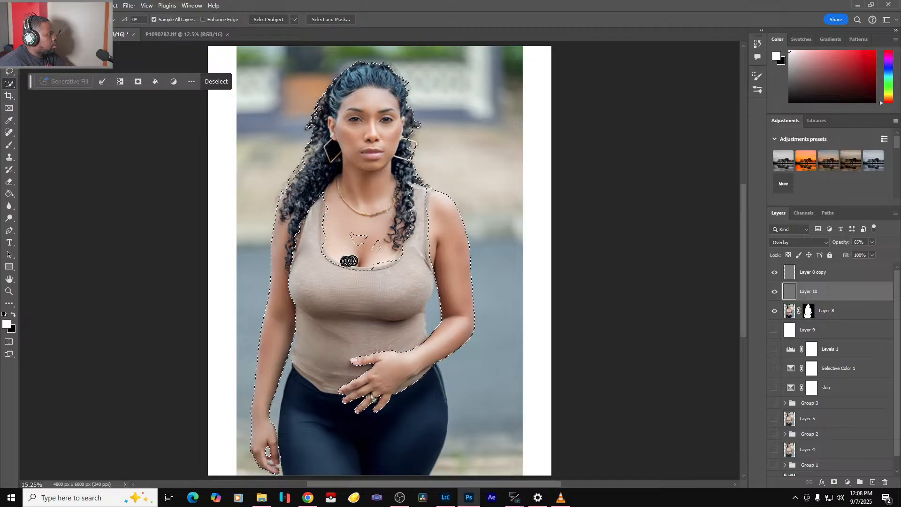
pyautogui.click(377, 247)
pyautogui.moveTo(364, 243); pyautogui.dragTo(356, 241)
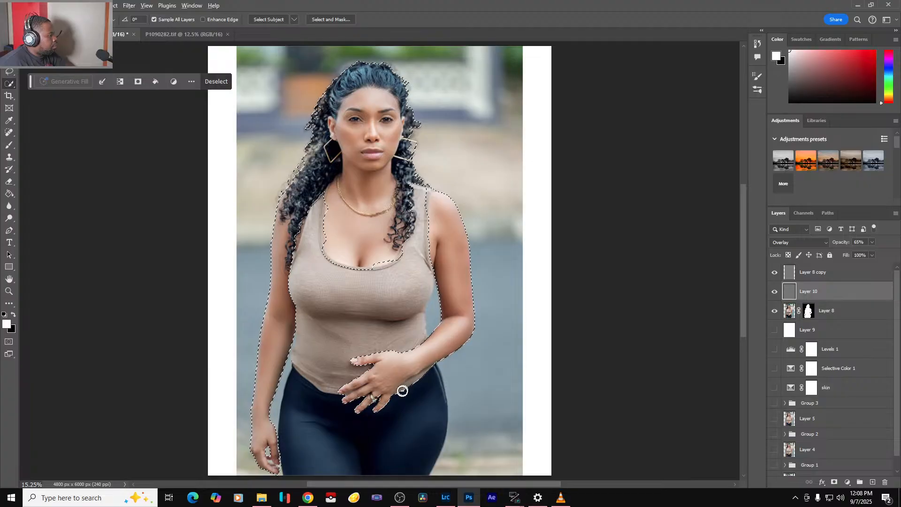
pyautogui.moveTo(403, 391)
pyautogui.mouseDown()
pyautogui.moveTo(412, 383)
pyautogui.moveTo(407, 391)
pyautogui.mouseUp()
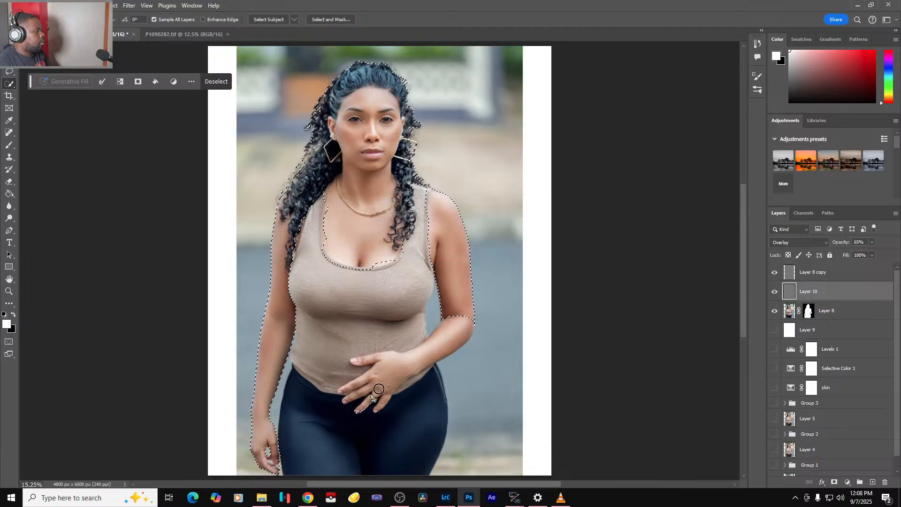
pyautogui.moveTo(404, 367)
pyautogui.mouseDown()
pyautogui.moveTo(448, 339)
pyautogui.moveTo(385, 409)
pyautogui.mouseUp()
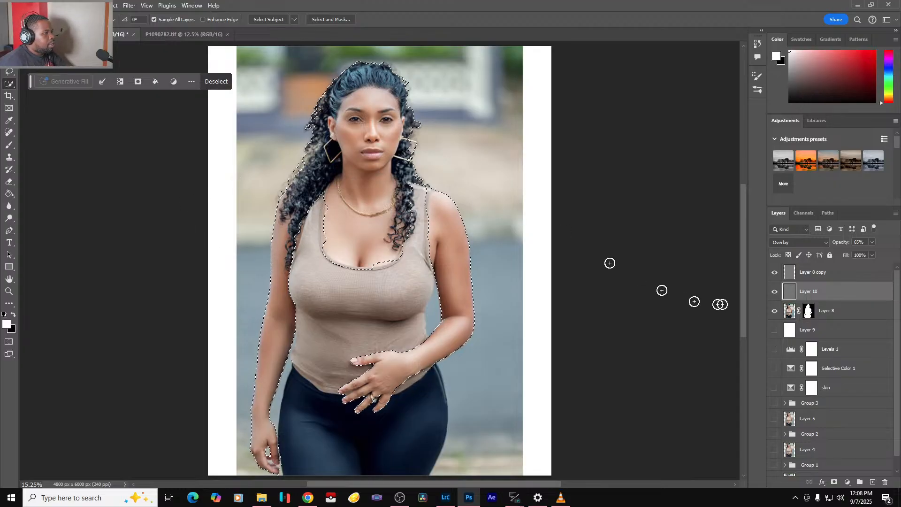
# - Mask the noise layer, Layer 10, with the skin selection and copy that mask onto Layer 8 copy
pyautogui.click(835, 483)
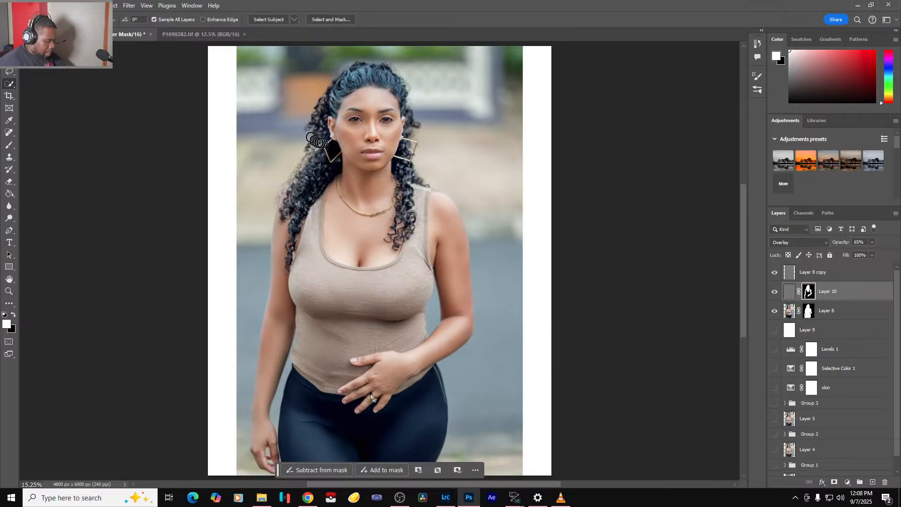
pyautogui.moveTo(810, 295); pyautogui.dragTo(811, 277)
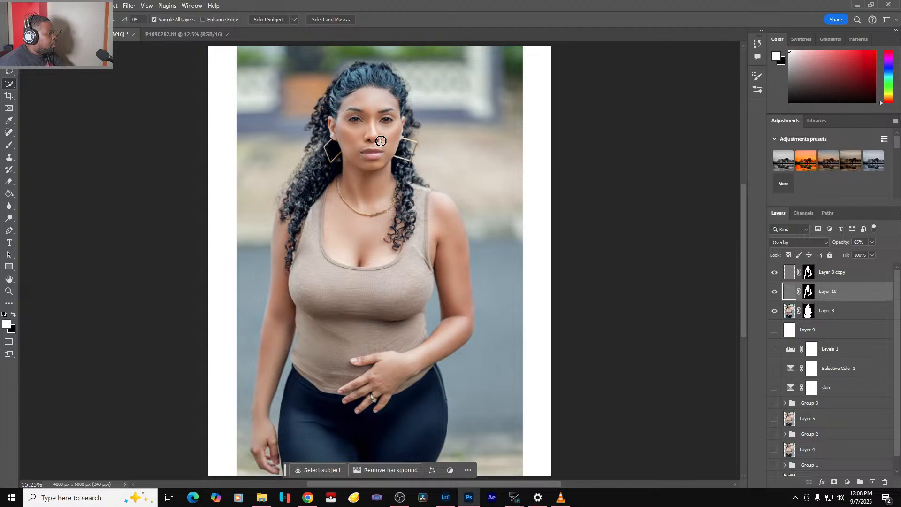
# - Toggle the visibility of Layer 10 and Layer 8 copy to compare the masked texture and sharpening on the face
pyautogui.scroll(5, 381, 142)
pyautogui.moveTo(496, 112); pyautogui.dragTo(492, 231)
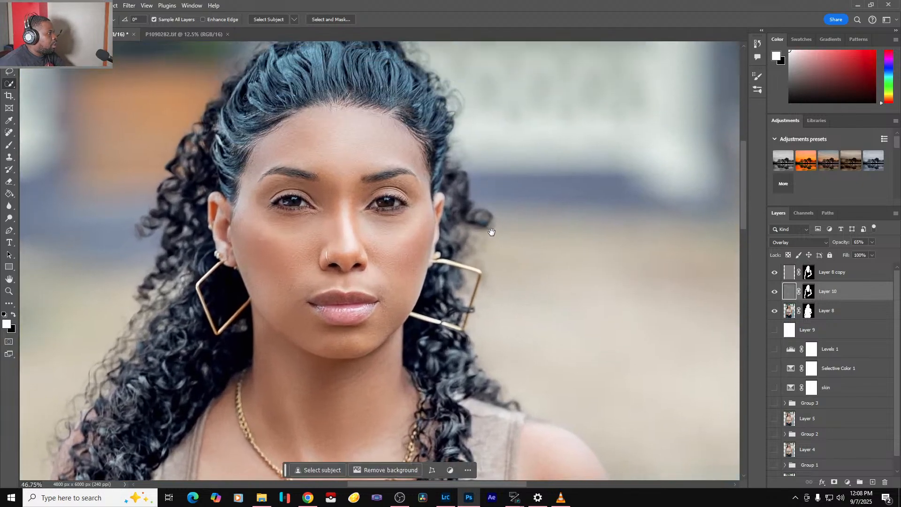
pyautogui.click(774, 292)
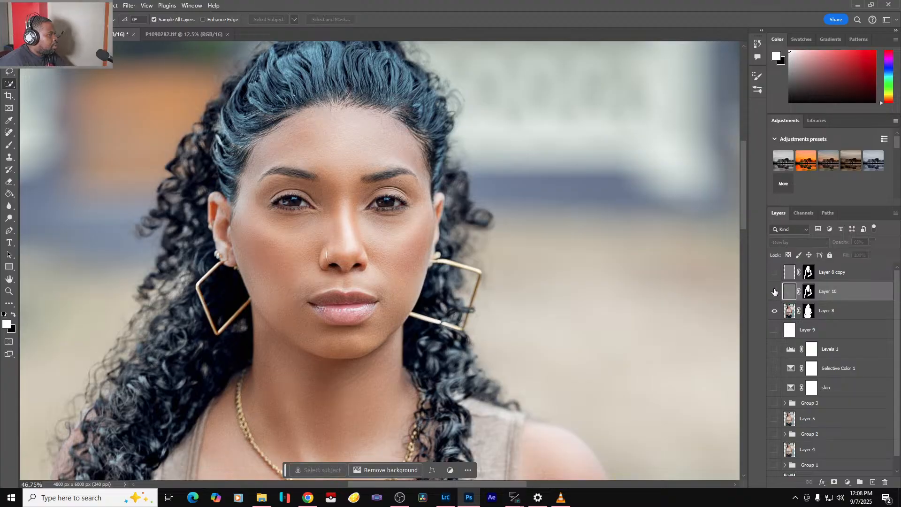
pyautogui.click(774, 292)
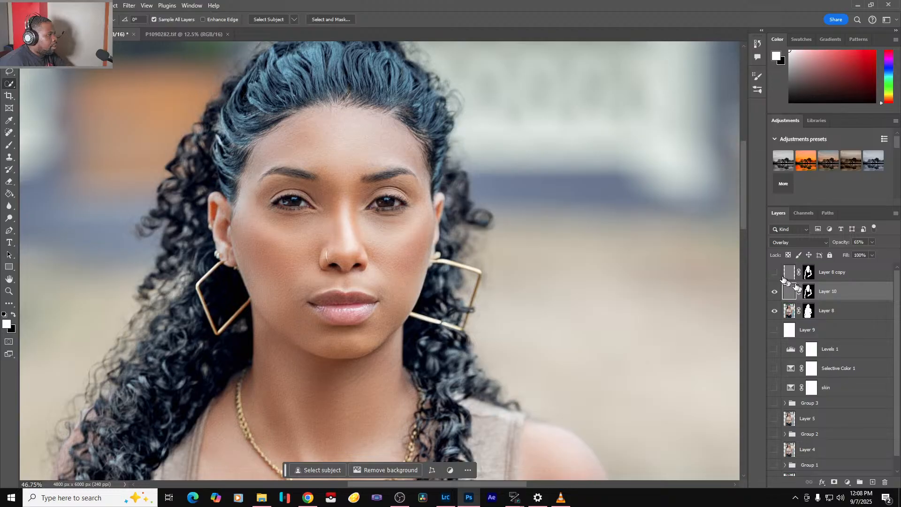
pyautogui.click(774, 273)
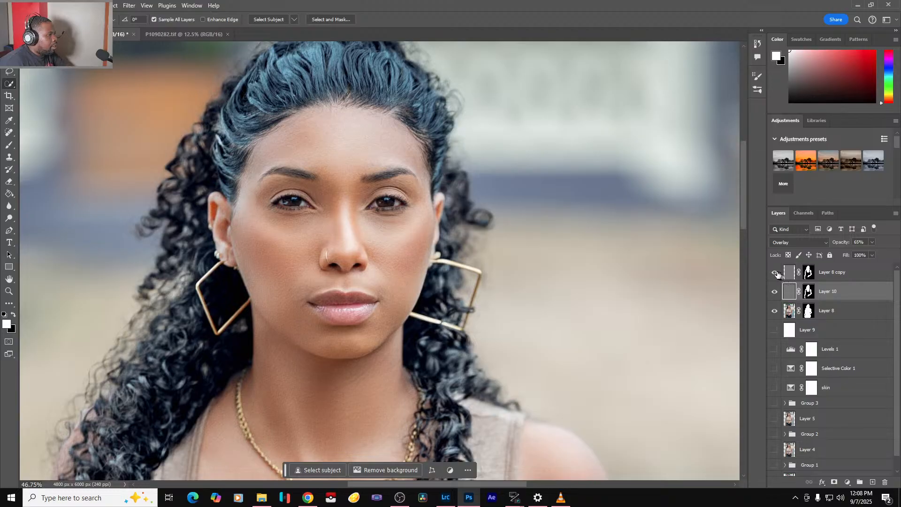
# - Set the opacity of the High Pass layer, Layer 8 copy, to 35%
pyautogui.click(836, 273)
pyautogui.click(865, 242)
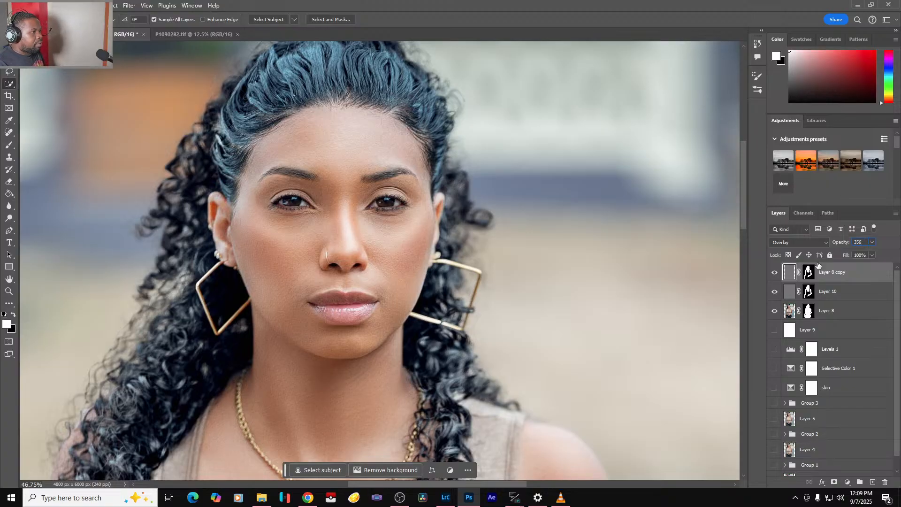
pyautogui.press('Return')
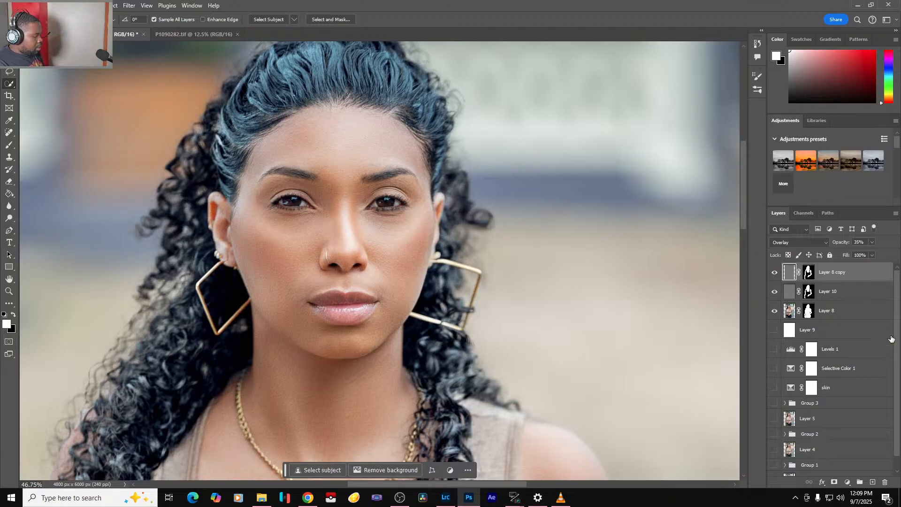
# - Stamp the visible layers into a new top layer carrying Layer 8's subject mask, and hide Layer 8 copy, Layer 10 and Layer 8
pyautogui.hotkey('ctrl', 'shift', 'alt', 'e')
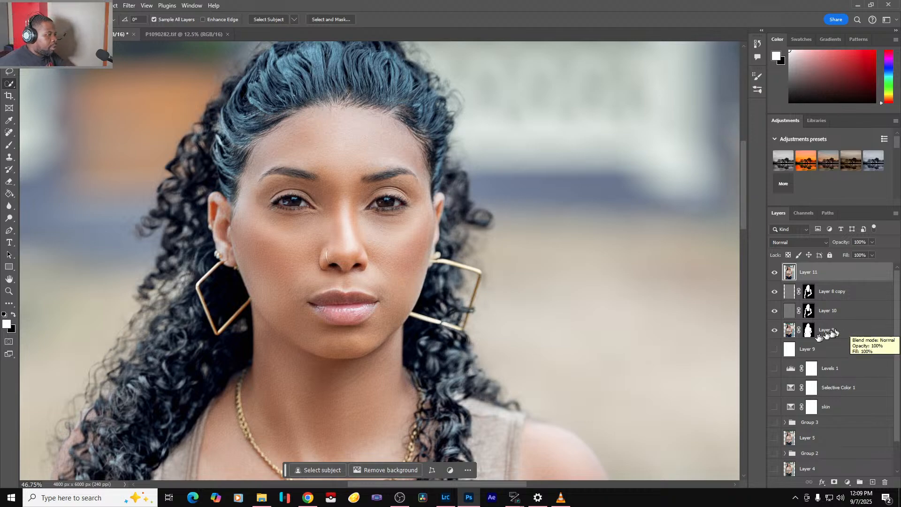
pyautogui.moveTo(809, 333); pyautogui.dragTo(811, 274)
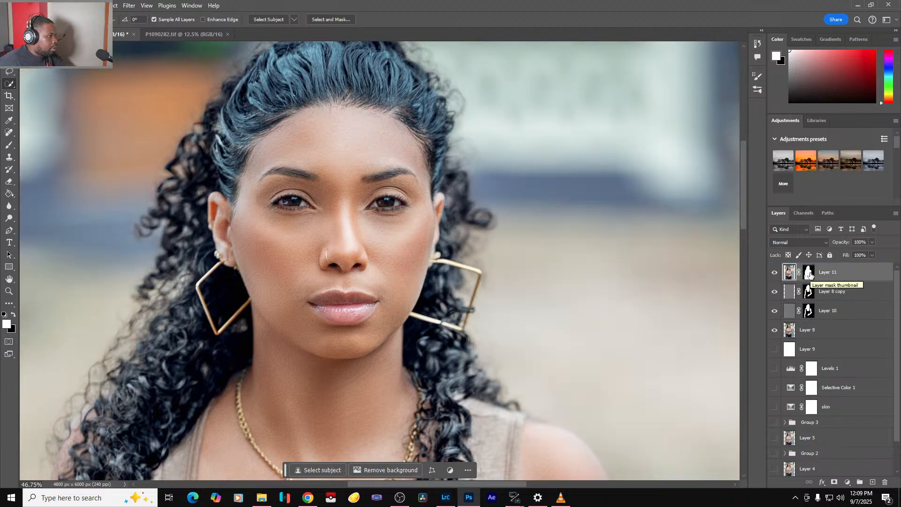
pyautogui.hotkey('ctrl', '0')
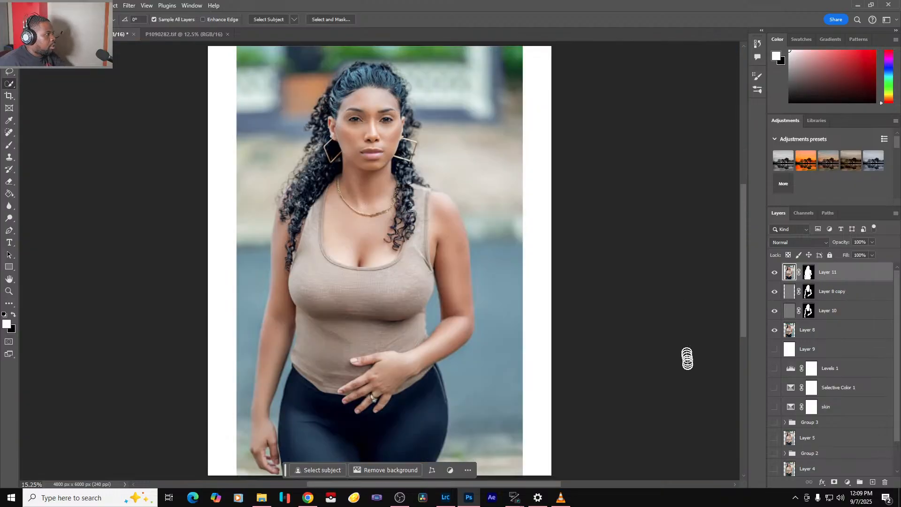
pyautogui.moveTo(775, 294); pyautogui.dragTo(774, 331)
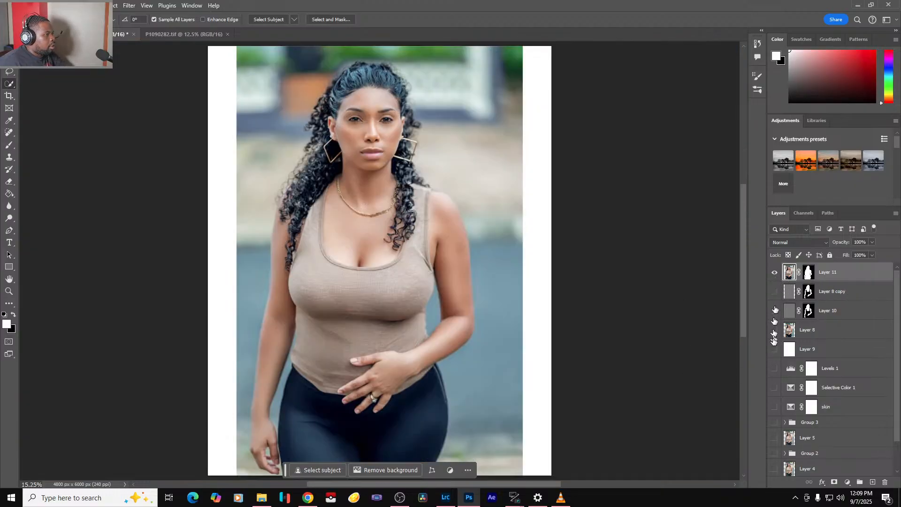
# - Turn Layer 8 copy, Layer 10 and Layer 8 back on, duplicate Layer 11, and move the subject mask onto the duplicate
pyautogui.click(776, 273)
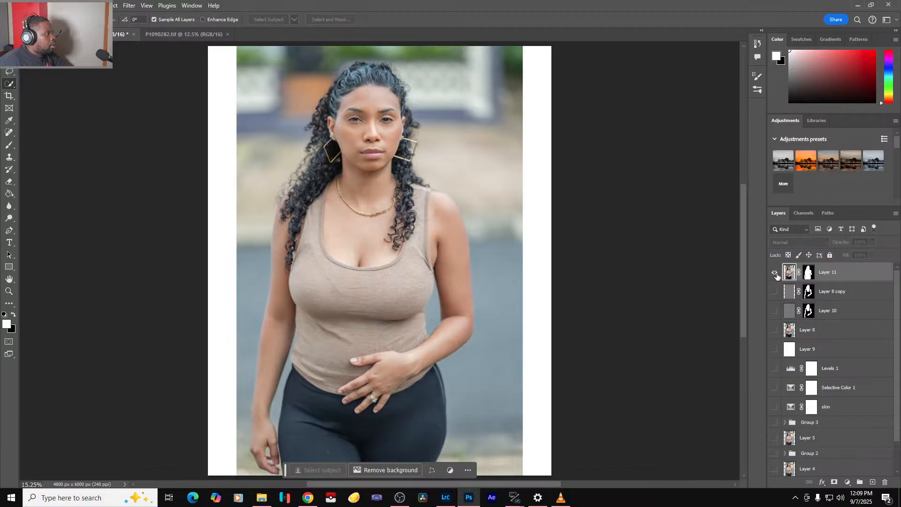
pyautogui.click(775, 273)
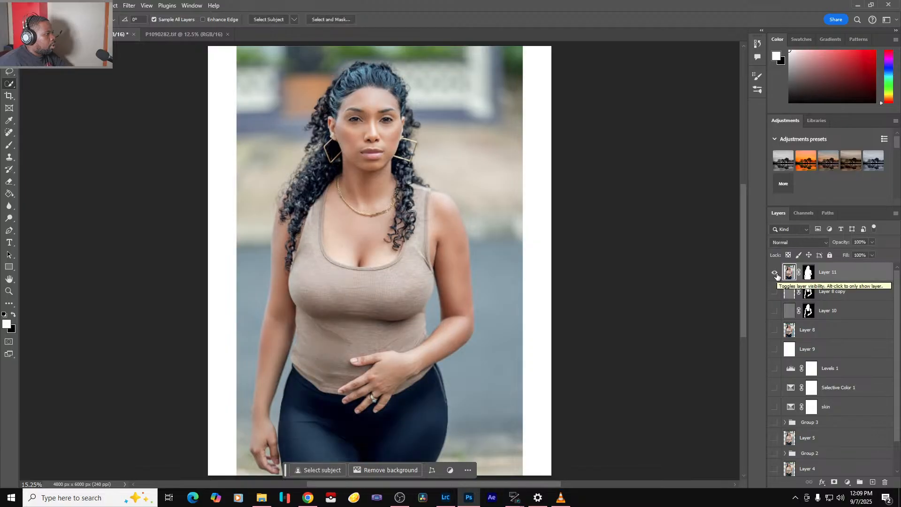
pyautogui.moveTo(775, 292); pyautogui.dragTo(774, 331)
pyautogui.moveTo(850, 347); pyautogui.dragTo(843, 331)
pyautogui.hotkey('ctrl', 'j')
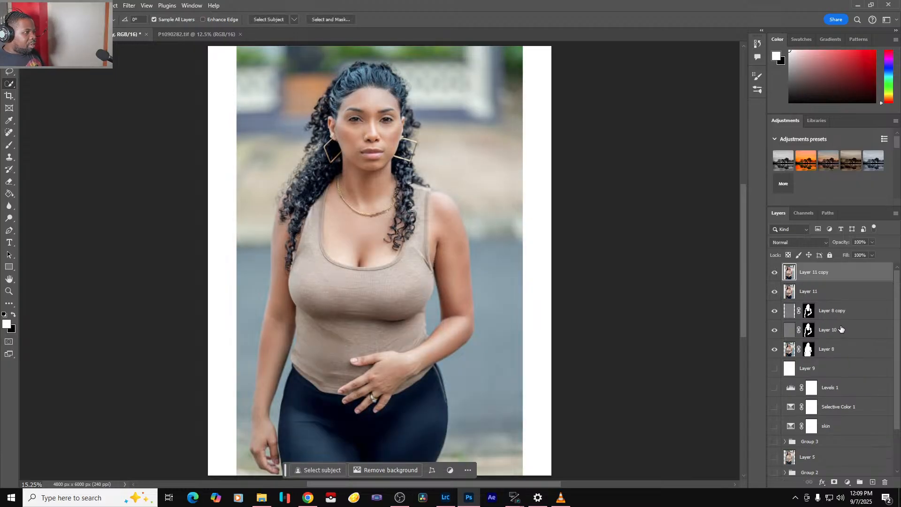
pyautogui.moveTo(809, 352); pyautogui.dragTo(816, 277)
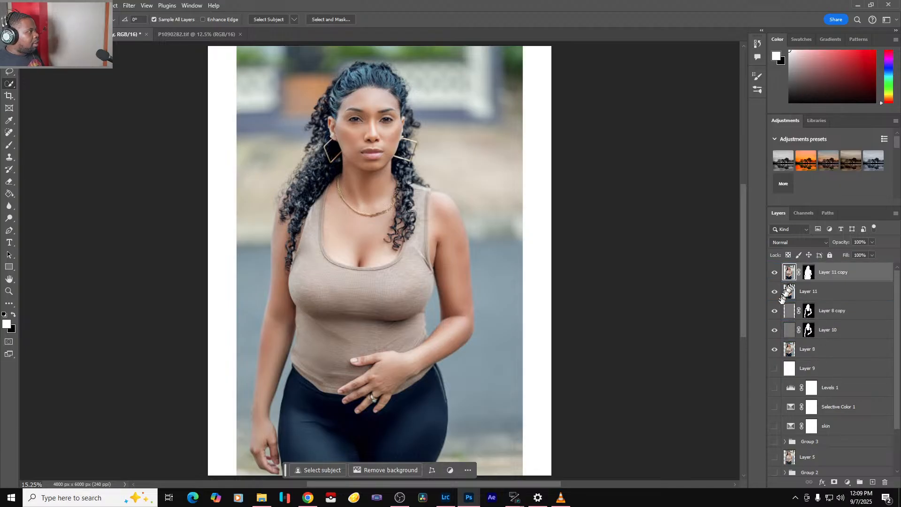
# - Add a Levels adjustment directly above Layer 11 with the black input level set to 37 to deepen the background
pyautogui.click(854, 293)
pyautogui.click(848, 482)
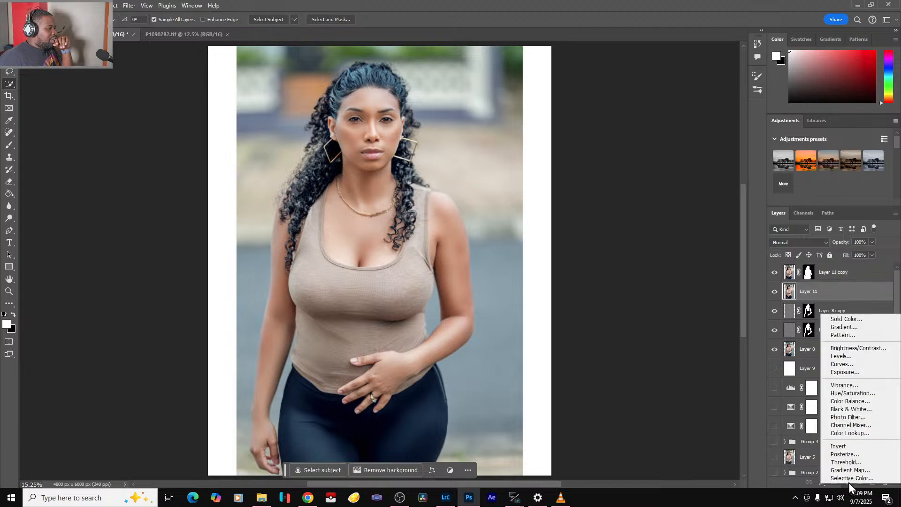
pyautogui.click(856, 358)
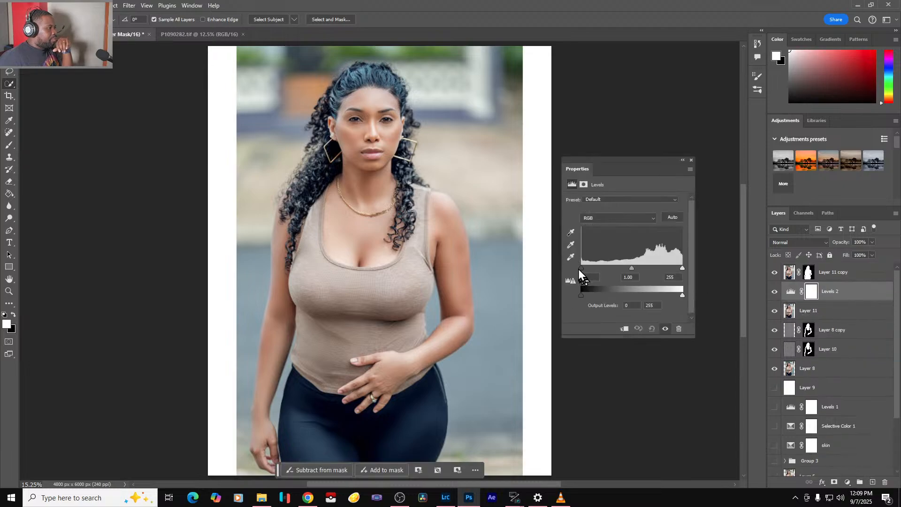
pyautogui.moveTo(581, 268); pyautogui.dragTo(596, 269)
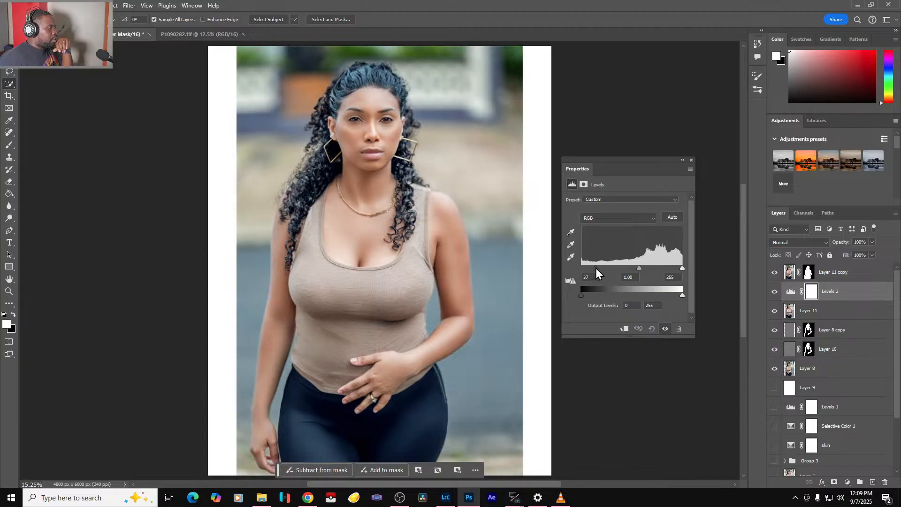
# - Toggle the Levels 2 adjustment off and on to compare the background with and without the darkening
pyautogui.click(665, 328)
pyautogui.click(665, 330)
pyautogui.click(665, 329)
pyautogui.click(665, 330)
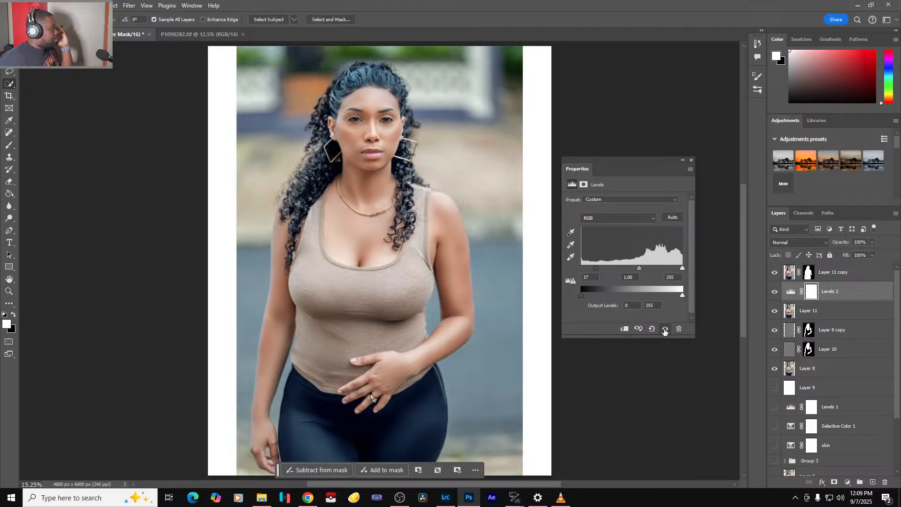
pyautogui.click(666, 329)
pyautogui.click(665, 330)
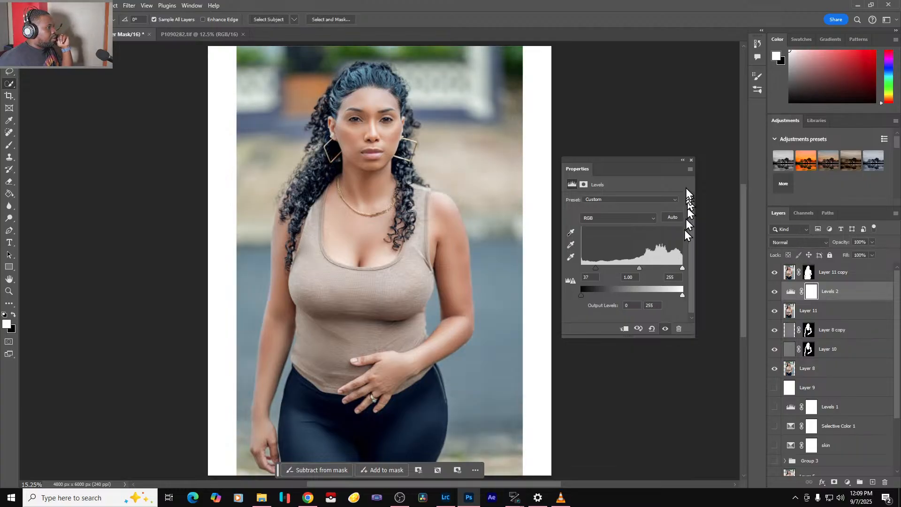
pyautogui.click(691, 160)
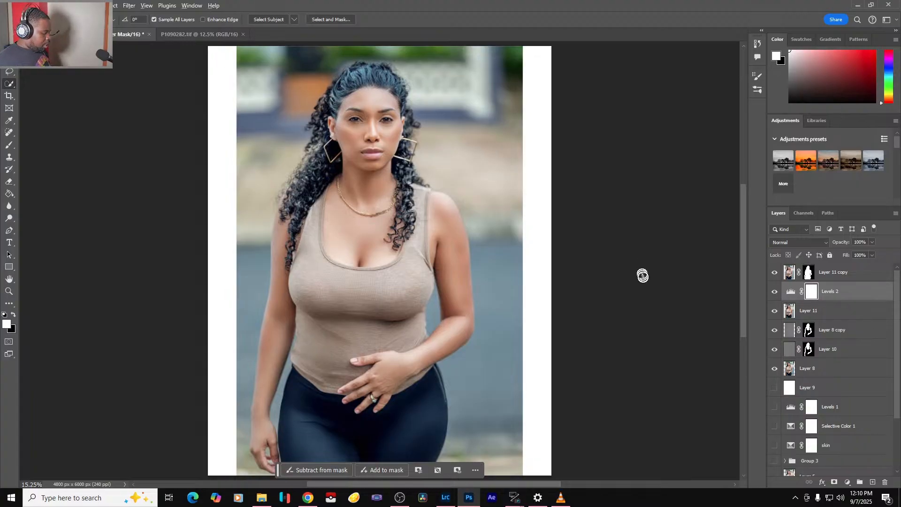
pyautogui.scroll(-2, 642, 276)
pyautogui.click(775, 293)
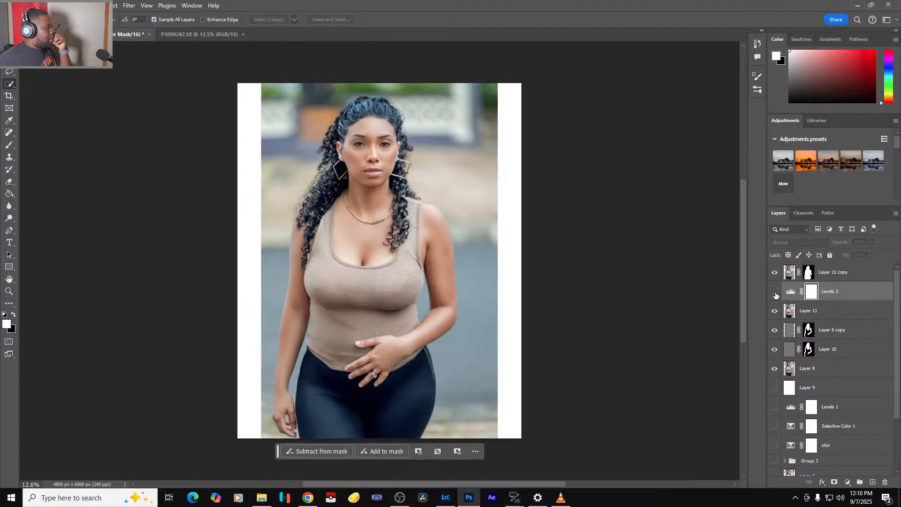
pyautogui.click(775, 292)
pyautogui.click(775, 292)
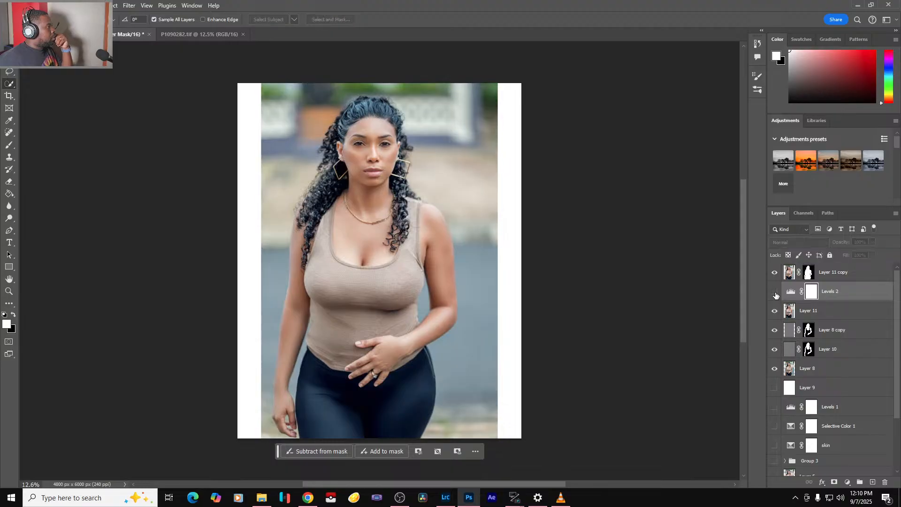
pyautogui.click(775, 292)
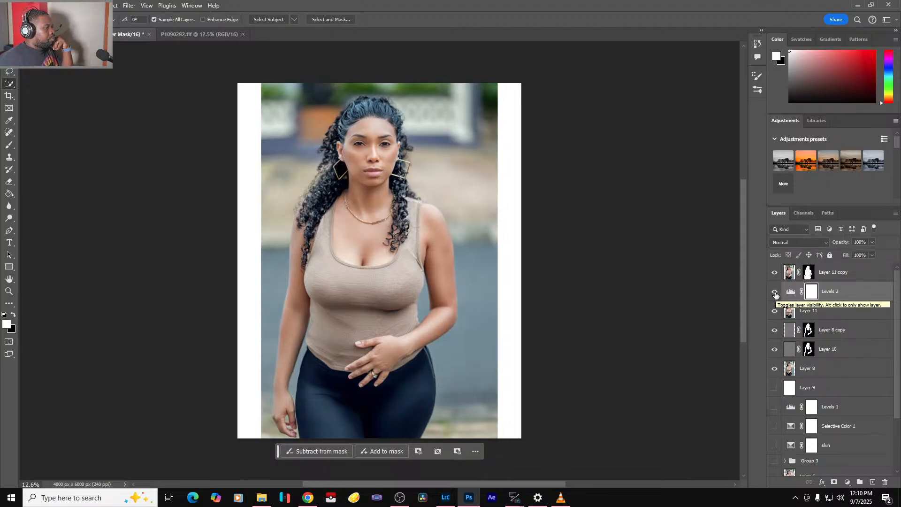
pyautogui.click(776, 292)
pyautogui.click(775, 292)
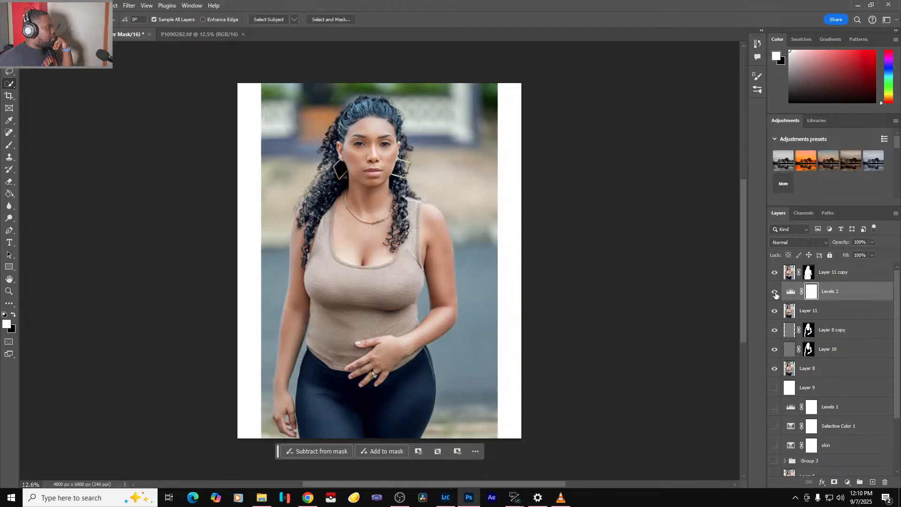
# - Add an Exposure adjustment of +0.06 clipped to Layer 11 copy and compare the subject with and without it
pyautogui.click(857, 273)
pyautogui.click(848, 482)
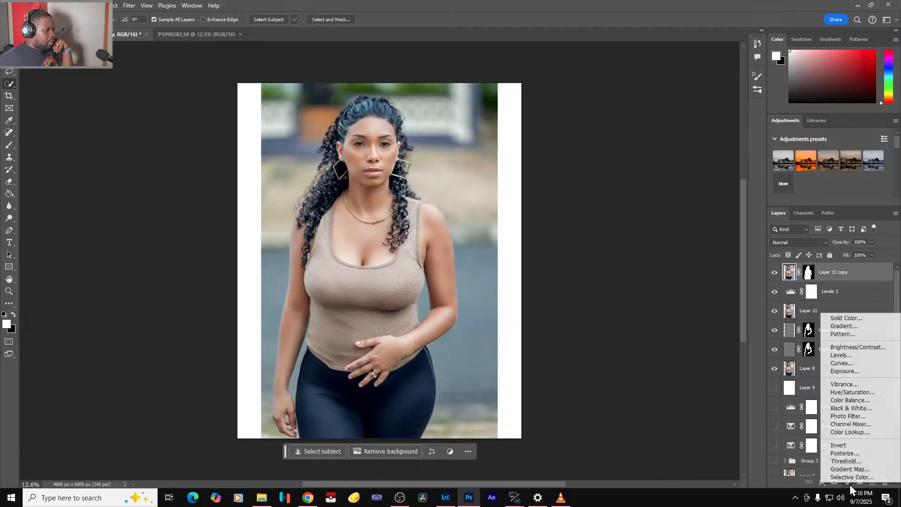
pyautogui.click(860, 372)
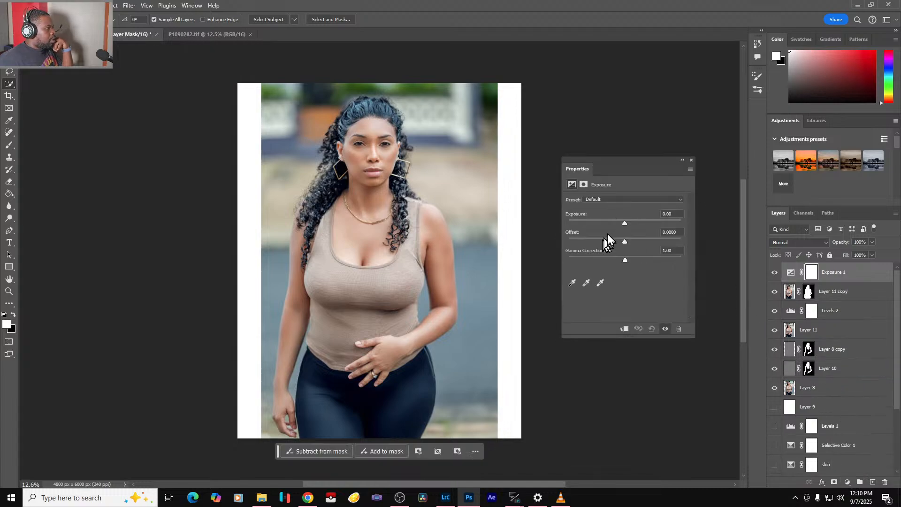
pyautogui.moveTo(623, 225); pyautogui.dragTo(625, 225)
pyautogui.click(666, 329)
pyautogui.click(665, 329)
pyautogui.click(625, 328)
pyautogui.click(665, 330)
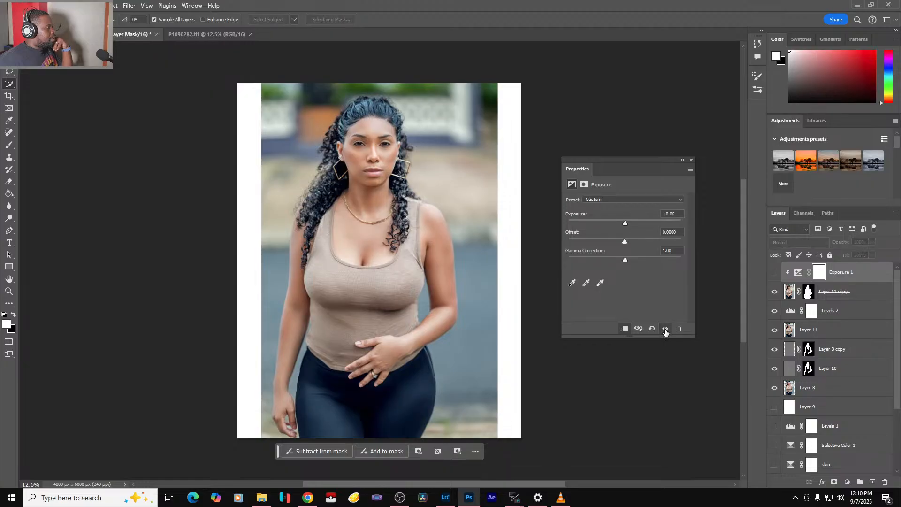
pyautogui.click(665, 330)
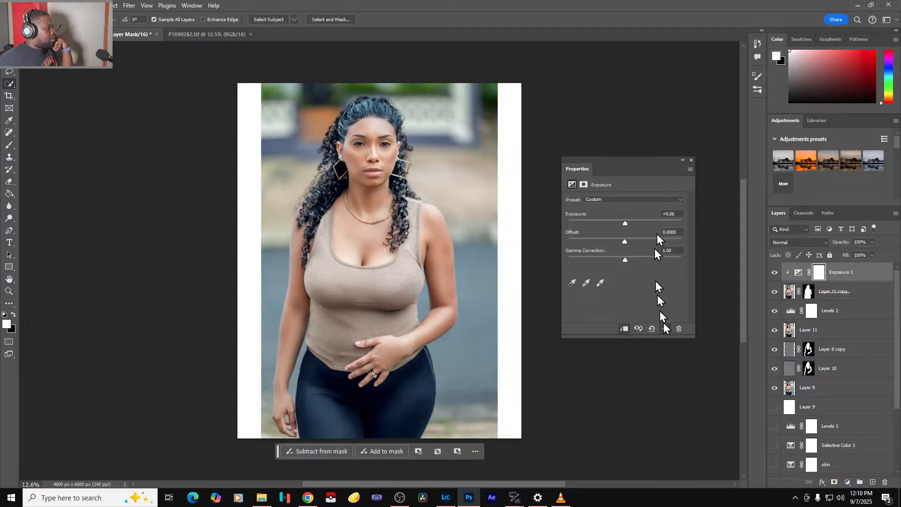
pyautogui.click(691, 161)
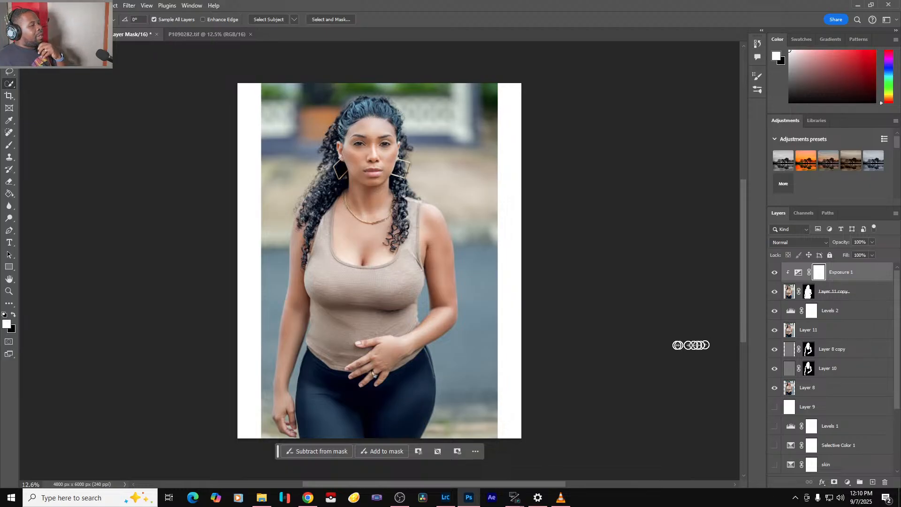
# - Switch to File Explorer and open the AP Logo folder on the editing drive (F:)
pyautogui.click(261, 499)
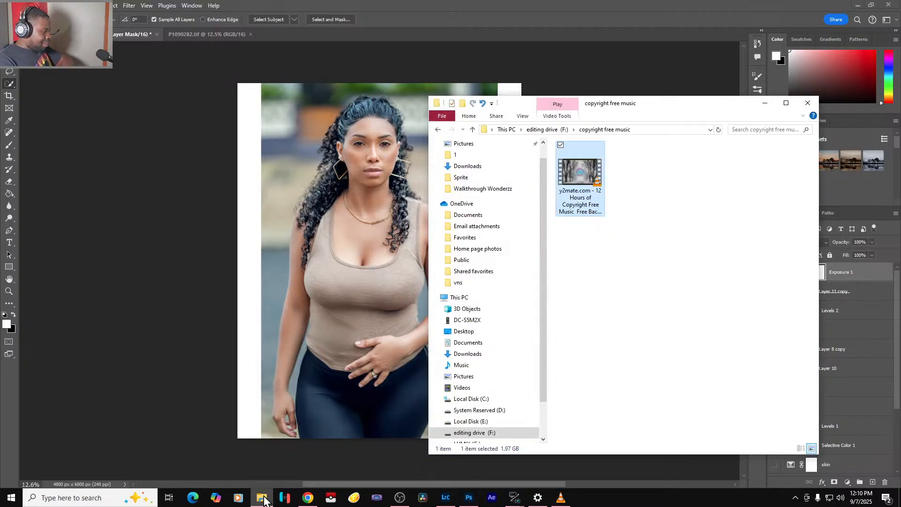
pyautogui.click(487, 300)
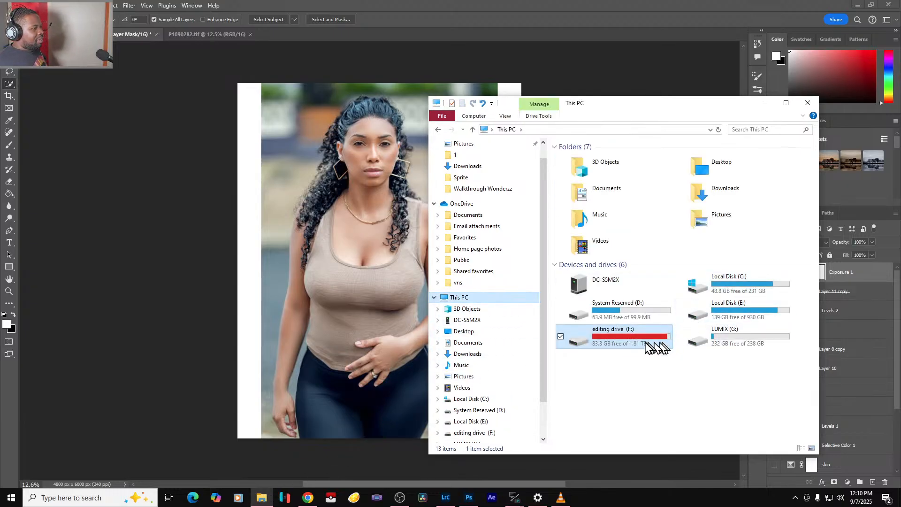
pyautogui.doubleClick(648, 348)
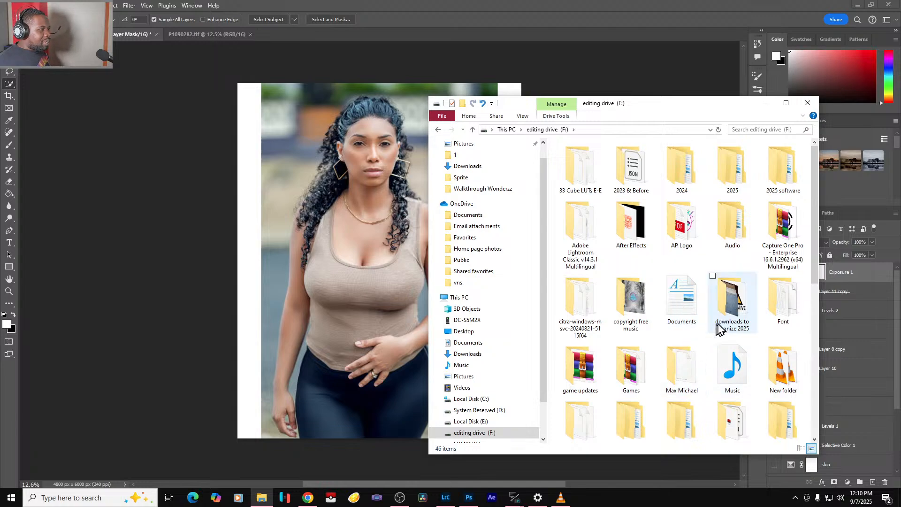
pyautogui.doubleClick(683, 235)
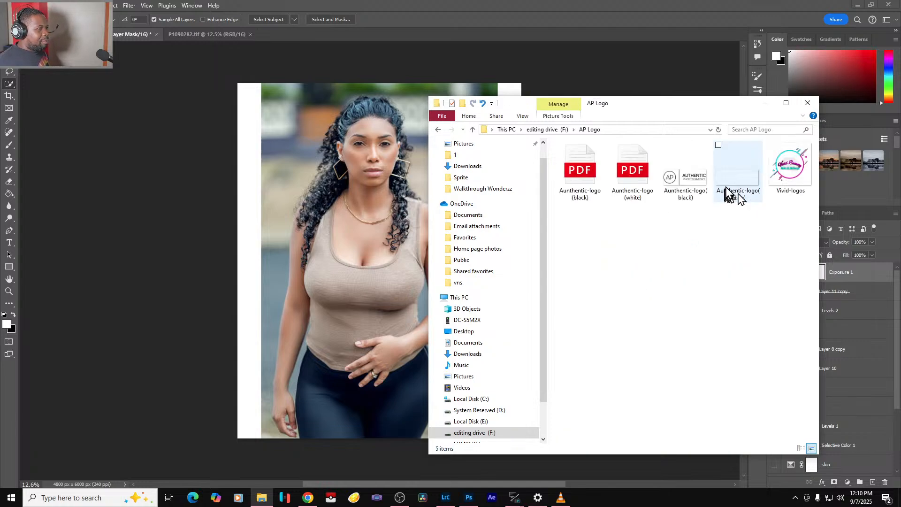
# - Place the white Aunthentic-logo image in the Photoshop portrait, scaled to 17.87% over the background beside the subject's earring and shoulder
pyautogui.moveTo(727, 193); pyautogui.dragTo(342, 215)
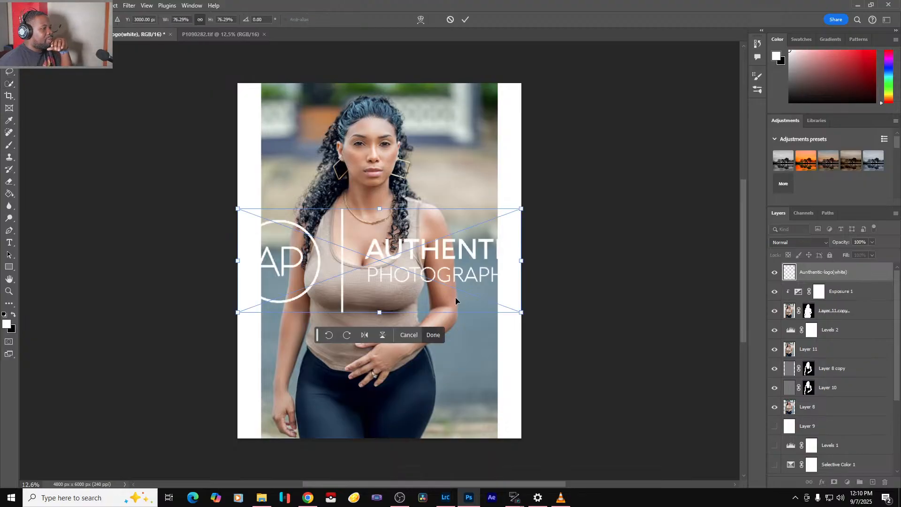
pyautogui.moveTo(520, 209); pyautogui.dragTo(476, 186)
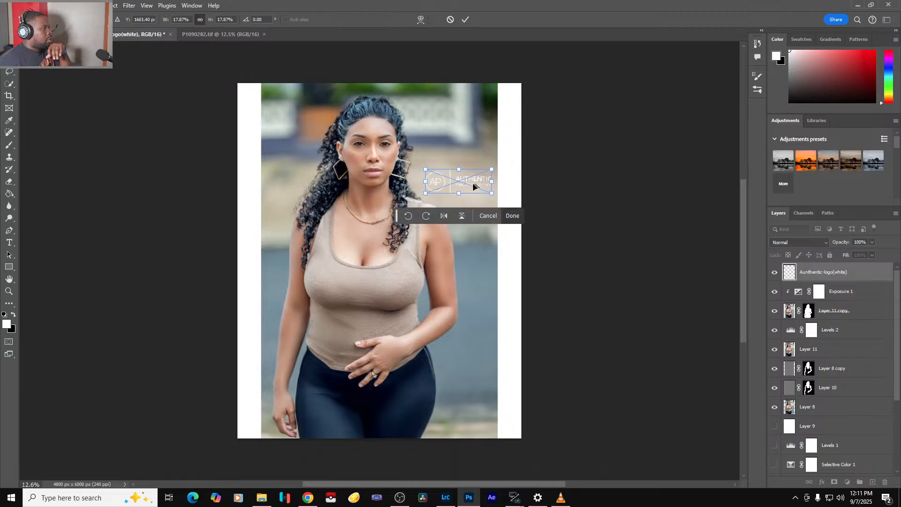
pyautogui.click(465, 20)
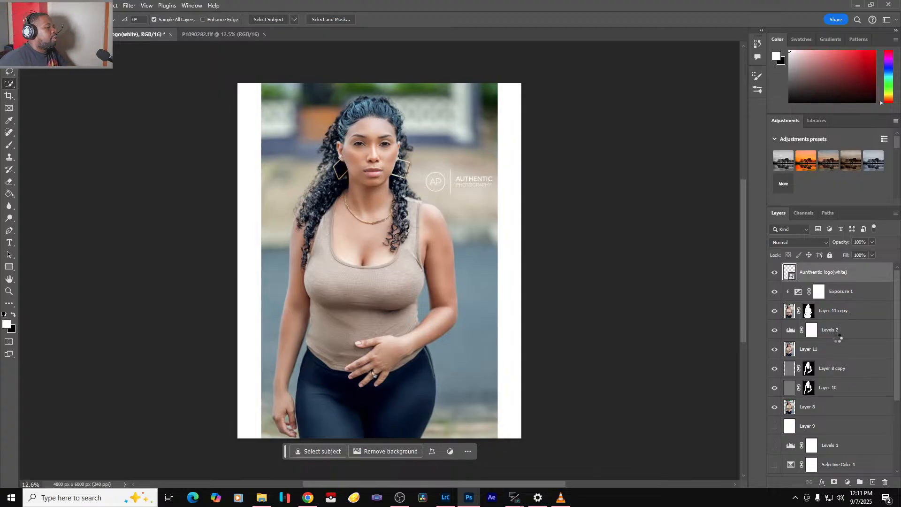
# - Stamp the visible layers into a new top layer and collect all layers between it and the Background in one hidden group
pyautogui.moveTo(775, 291); pyautogui.dragTo(775, 430)
pyautogui.click(858, 296)
pyautogui.scroll(-2, 873, 338)
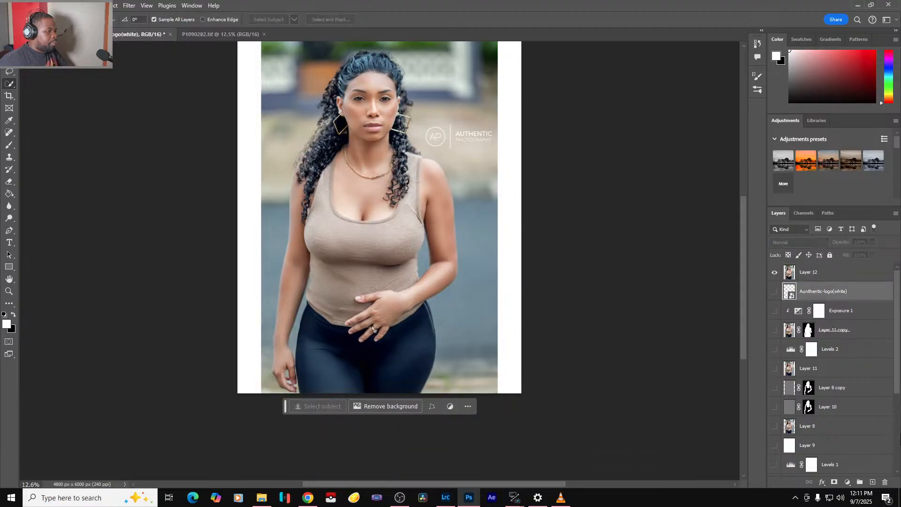
pyautogui.scroll(-1, 881, 381)
pyautogui.scroll(-2, 877, 380)
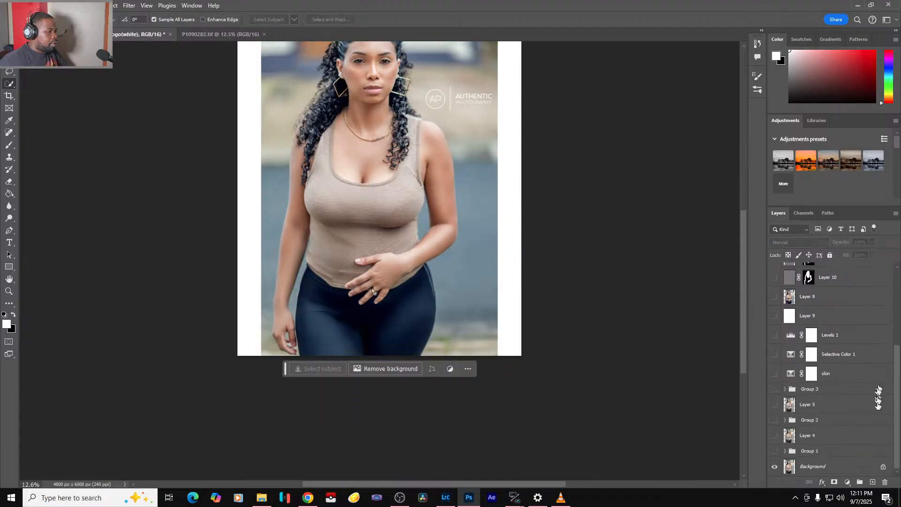
pyautogui.keyDown('shift'); pyautogui.click(847, 455); pyautogui.keyUp('shift')
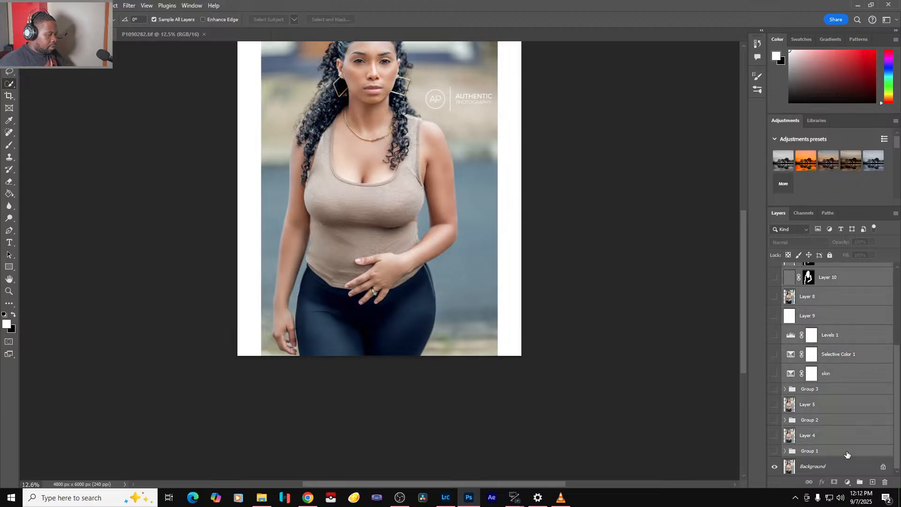
pyautogui.hotkey('ctrl', 'g')
pyautogui.click(774, 288)
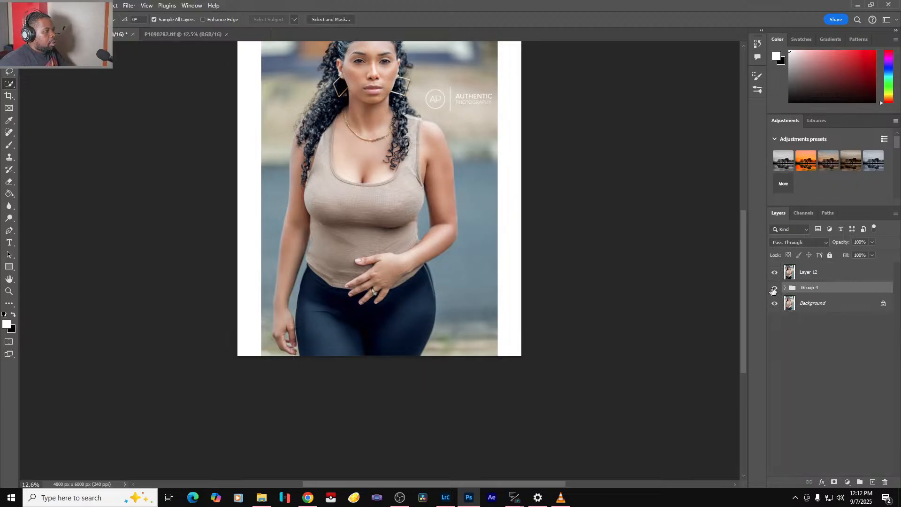
# - Toggle the visibility of Layer 12 to compare the finished portrait with the original Background image
pyautogui.scroll(1, 609, 346)
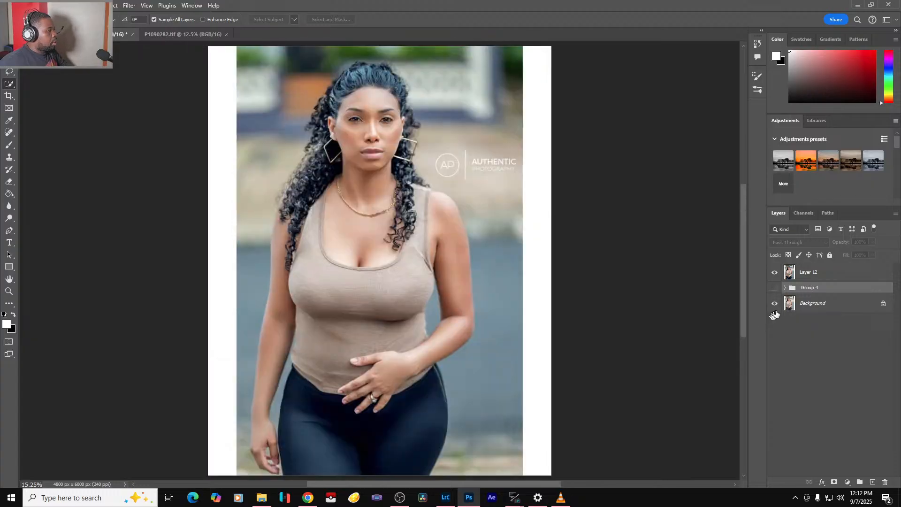
pyautogui.click(774, 275)
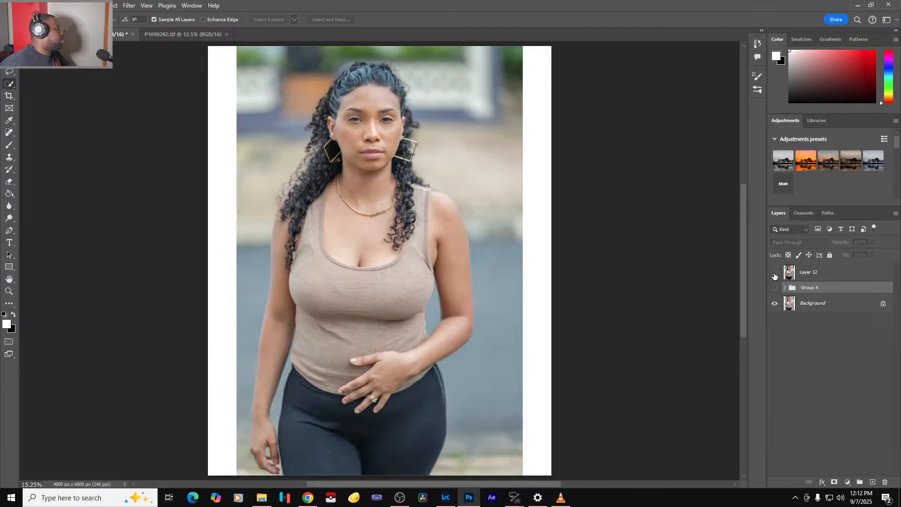
pyautogui.click(774, 274)
pyautogui.click(774, 275)
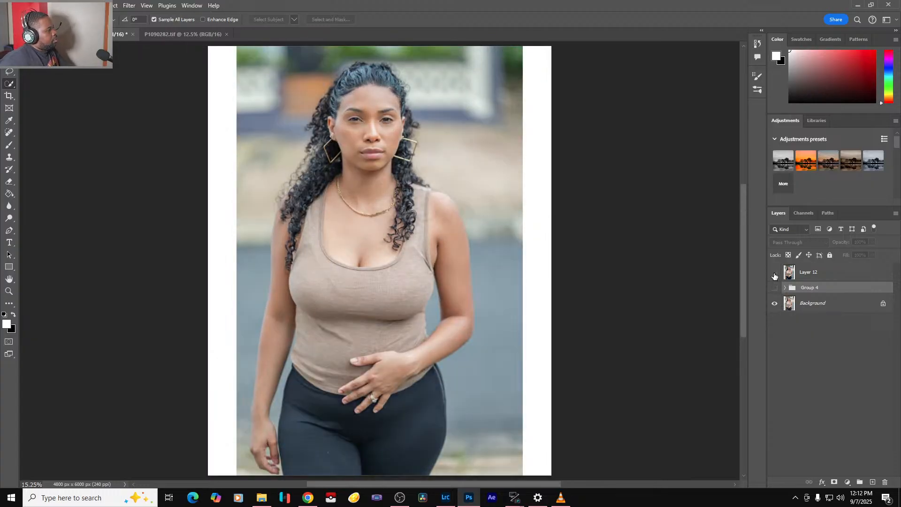
pyautogui.click(774, 275)
pyautogui.click(775, 275)
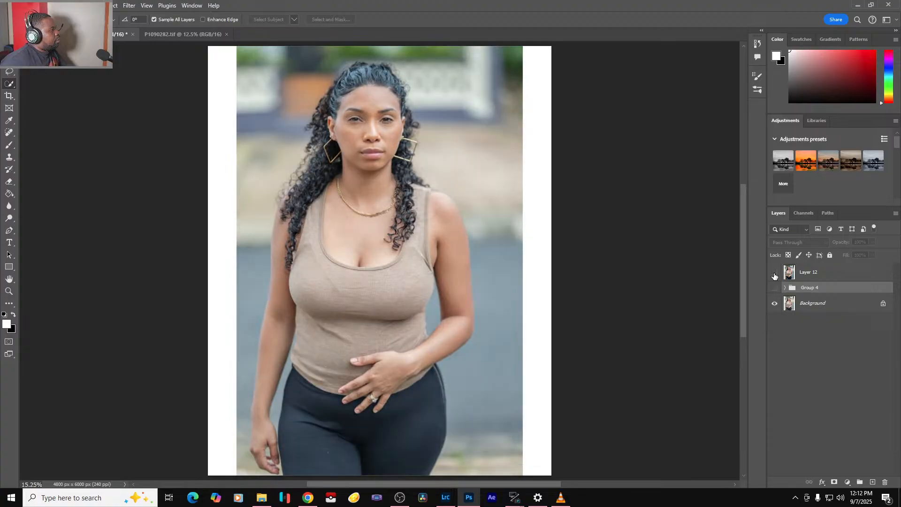
pyautogui.click(775, 275)
pyautogui.click(793, 273)
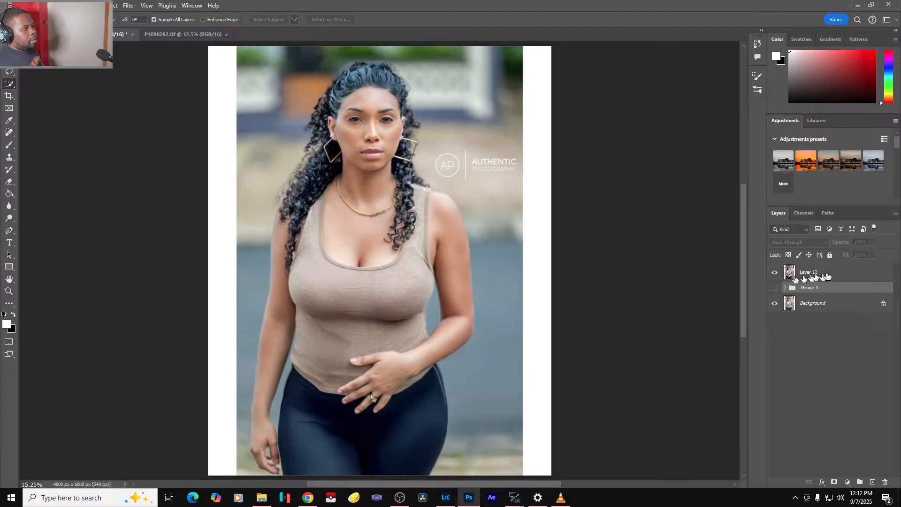
# - Start a Save for Web (Legacy) export as PNG-24, set the image height to 2048 px, and inspect the face in the preview
pyautogui.click(22, 5)
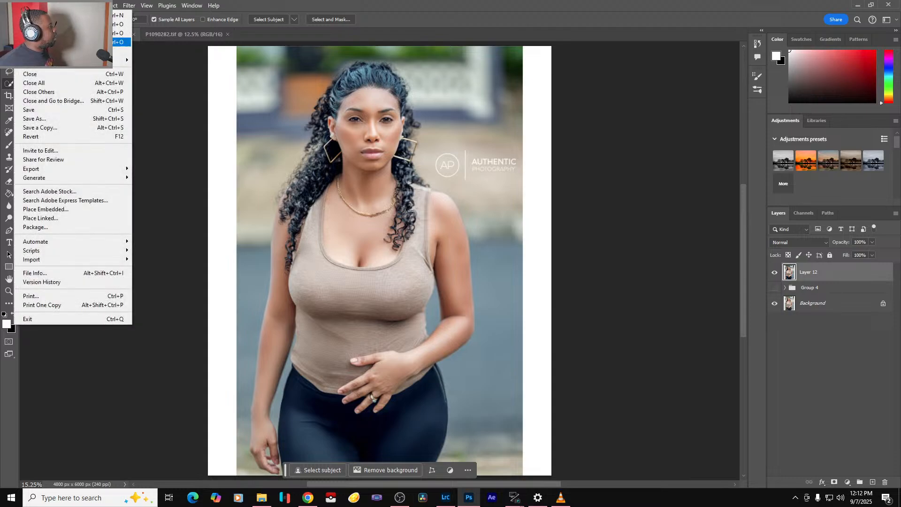
pyautogui.moveTo(75, 170)
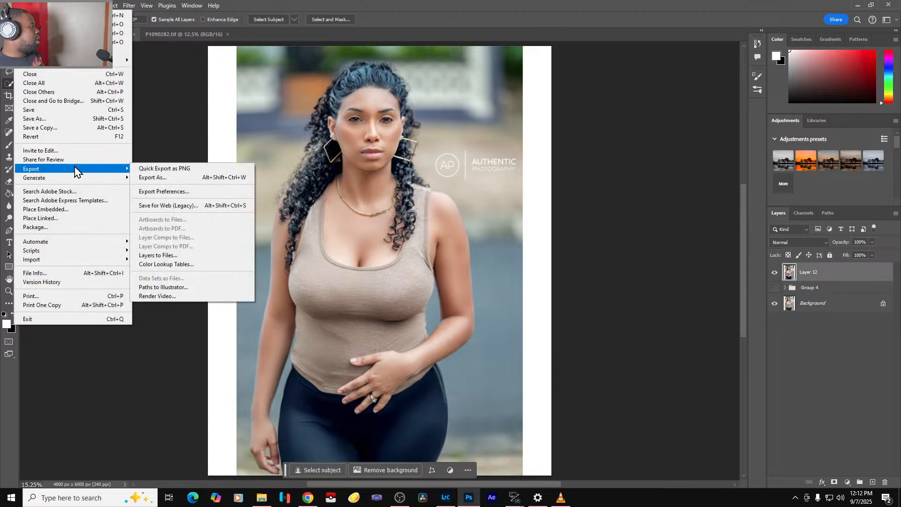
pyautogui.click(201, 207)
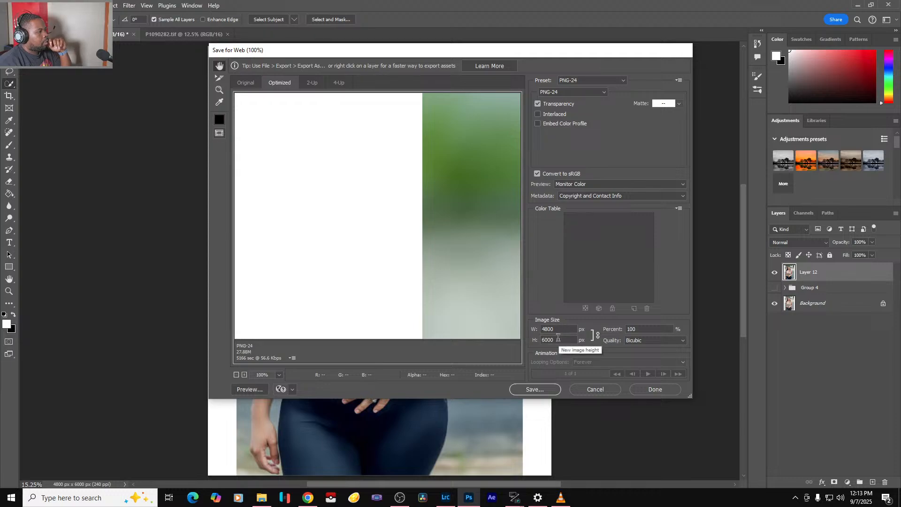
pyautogui.doubleClick(558, 339)
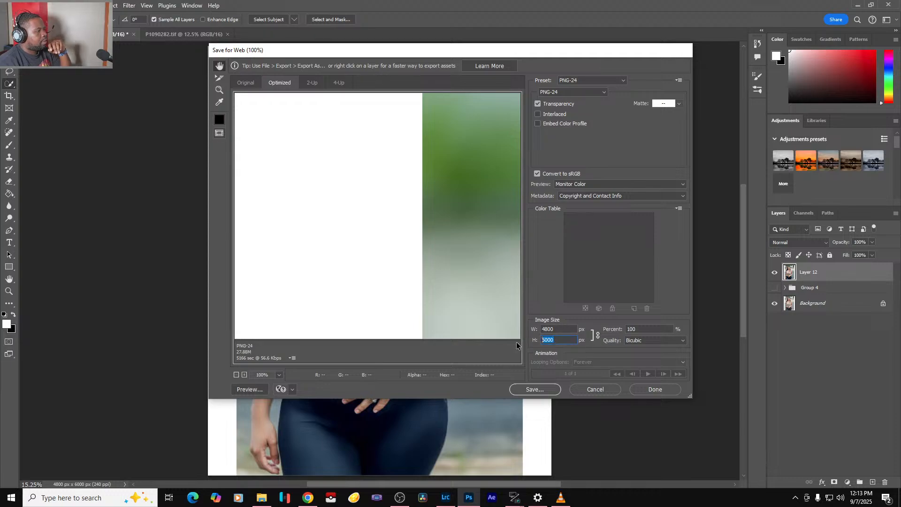
pyautogui.write('2048')
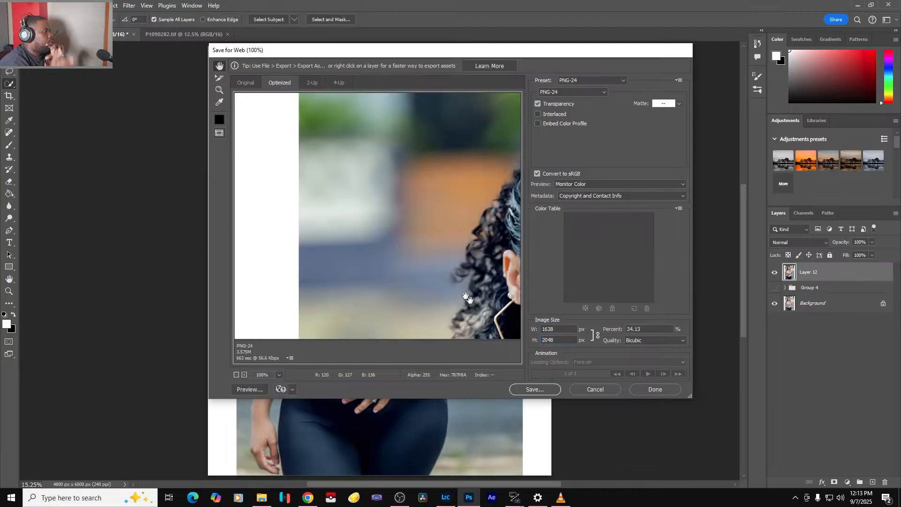
pyautogui.moveTo(467, 297); pyautogui.dragTo(301, 206)
pyautogui.moveTo(437, 278); pyautogui.dragTo(380, 276)
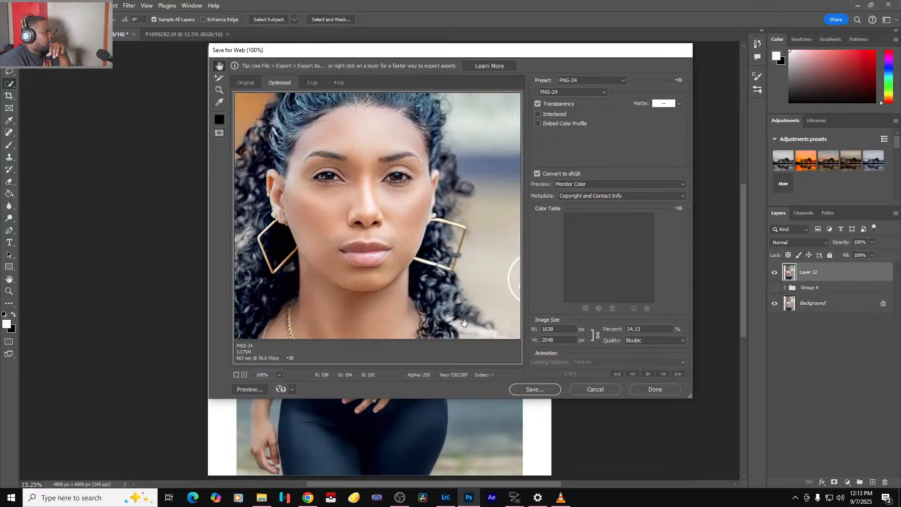
# - Save the export as P1090278.png in Pictures > 2025 > Authentic Photography Final > My Photoshop Collection
pyautogui.click(537, 392)
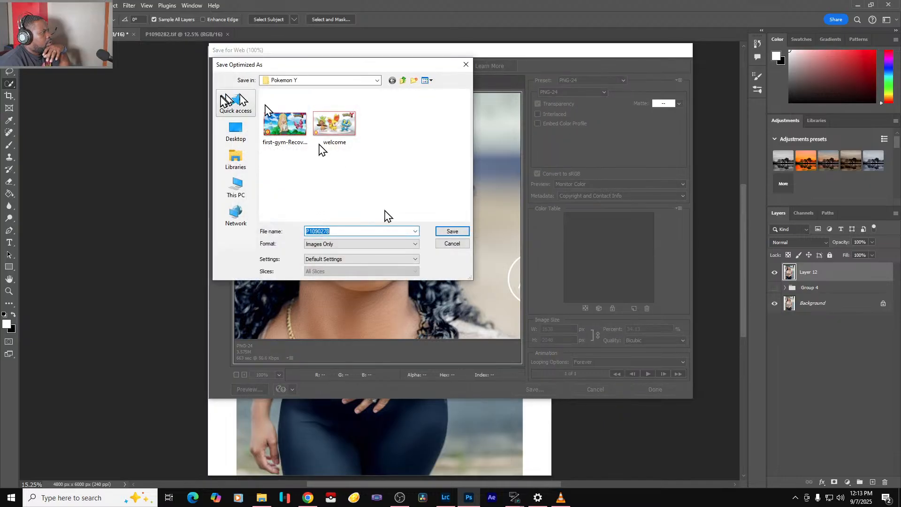
pyautogui.click(236, 102)
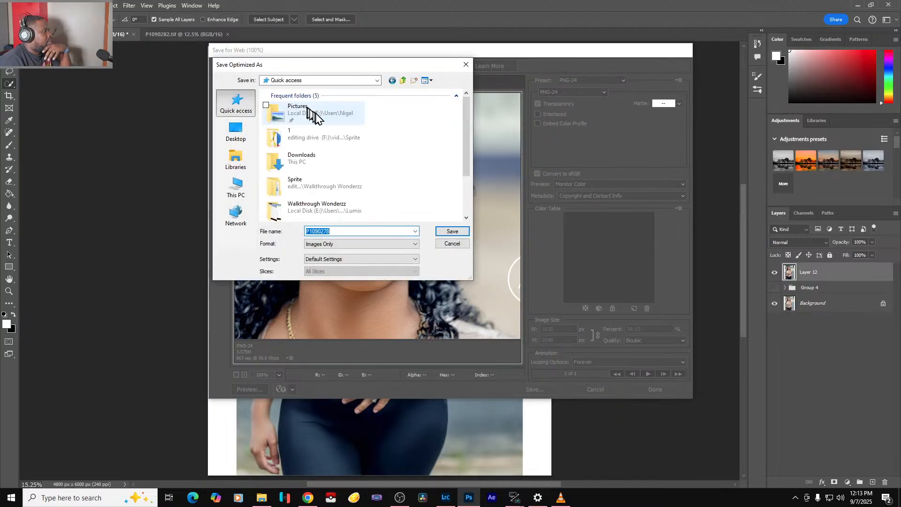
pyautogui.doubleClick(323, 120)
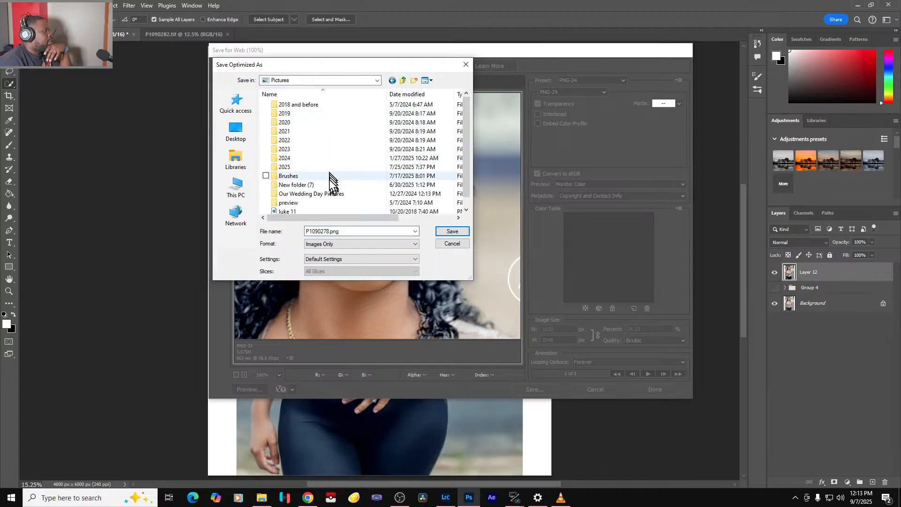
pyautogui.doubleClick(298, 167)
pyautogui.click(326, 123)
pyautogui.doubleClick(326, 124)
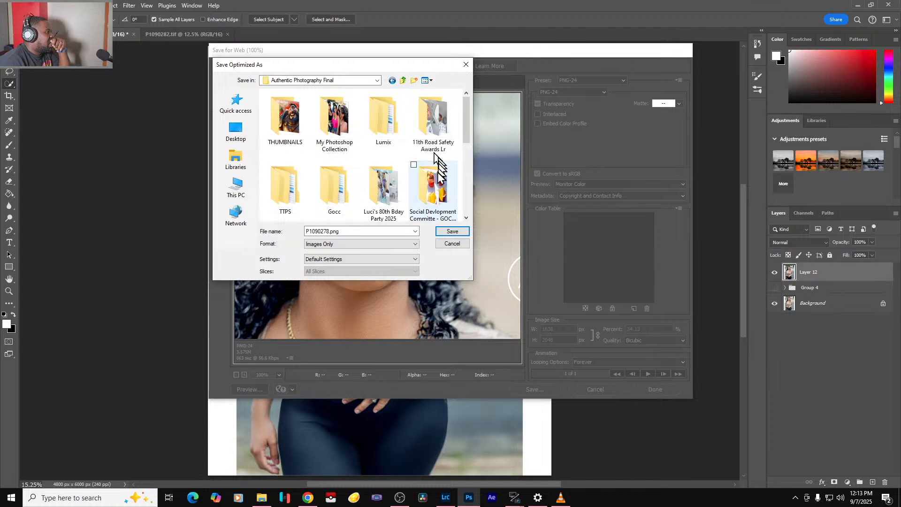
pyautogui.doubleClick(342, 132)
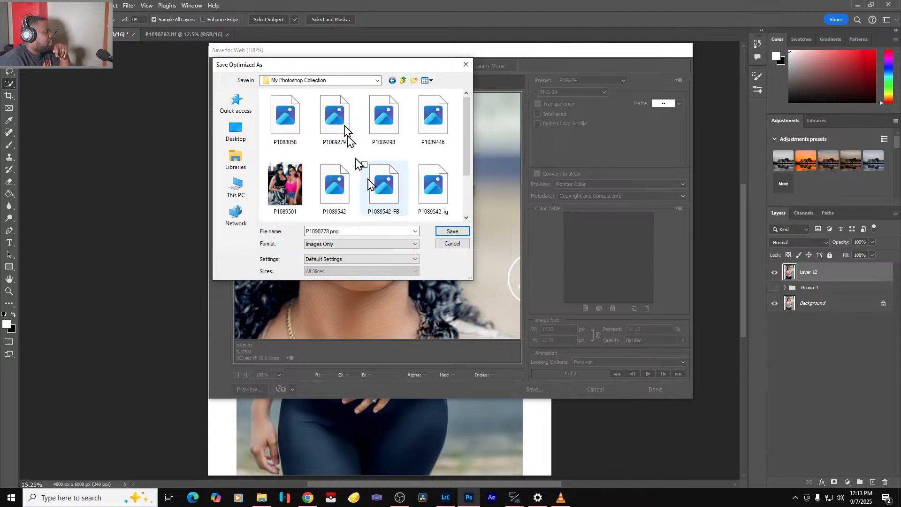
pyautogui.click(443, 232)
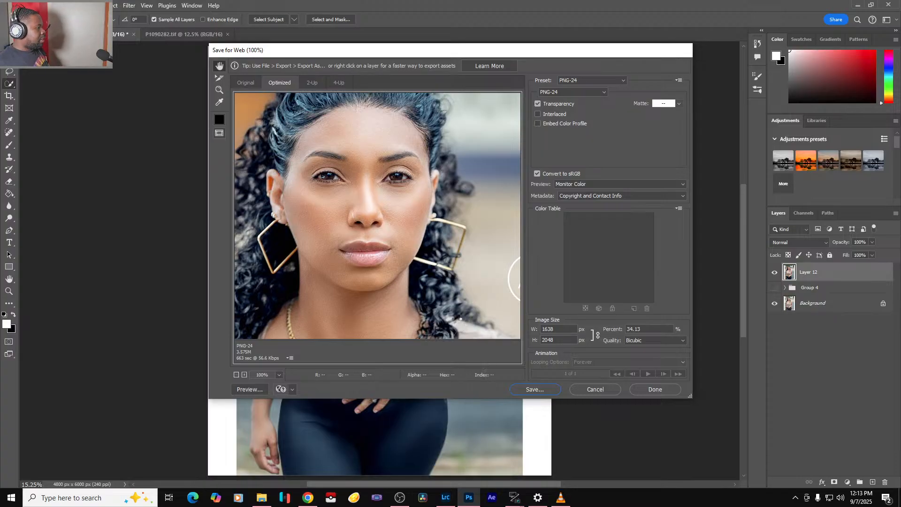
# - Switch to File Explorer and open the exported P1090278 image from the recent files in Quick access
pyautogui.click(262, 498)
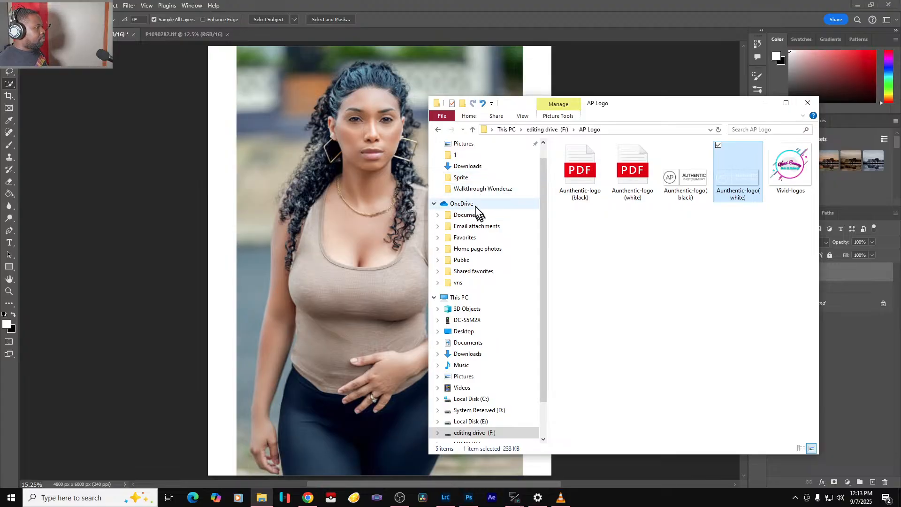
pyautogui.click(458, 298)
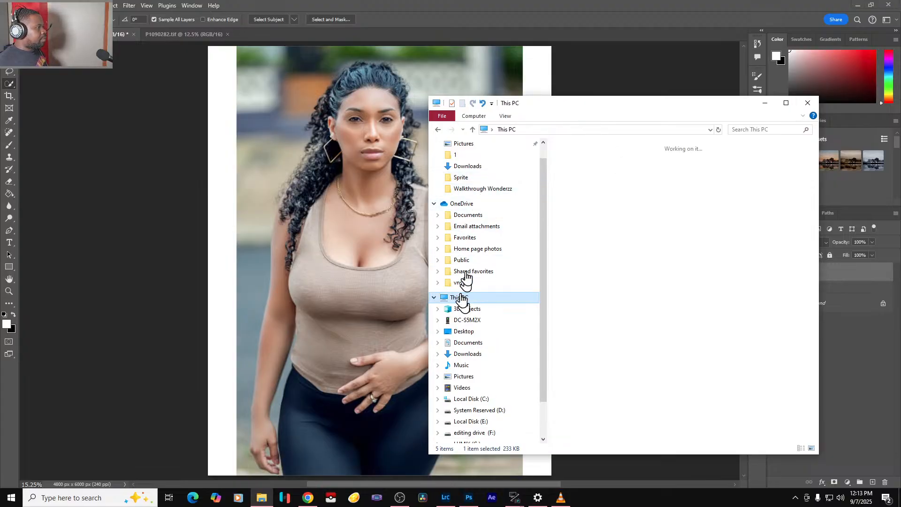
pyautogui.scroll(1, 475, 159)
pyautogui.click(477, 152)
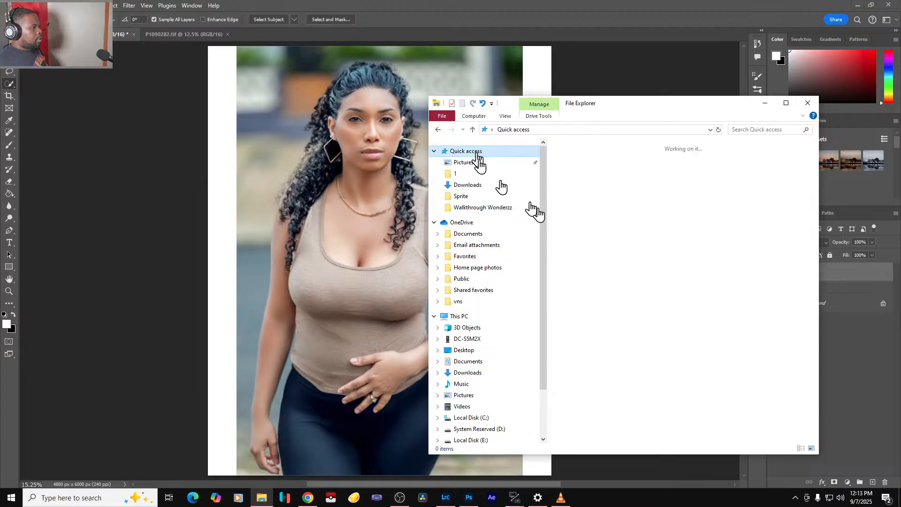
pyautogui.click(619, 275)
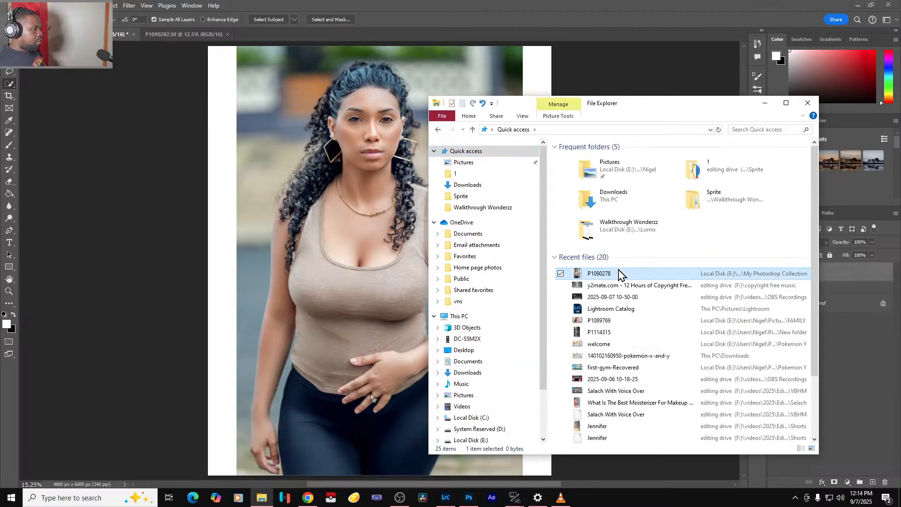
pyautogui.doubleClick(620, 273)
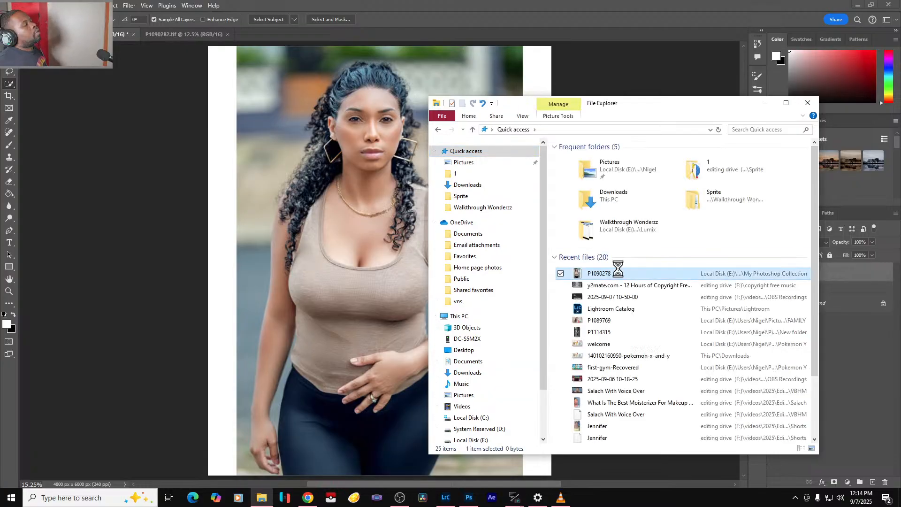
# - Minimize File Explorer, view the exported portrait in a maximized image viewer, and close the viewer to return to Photoshop
pyautogui.click(765, 104)
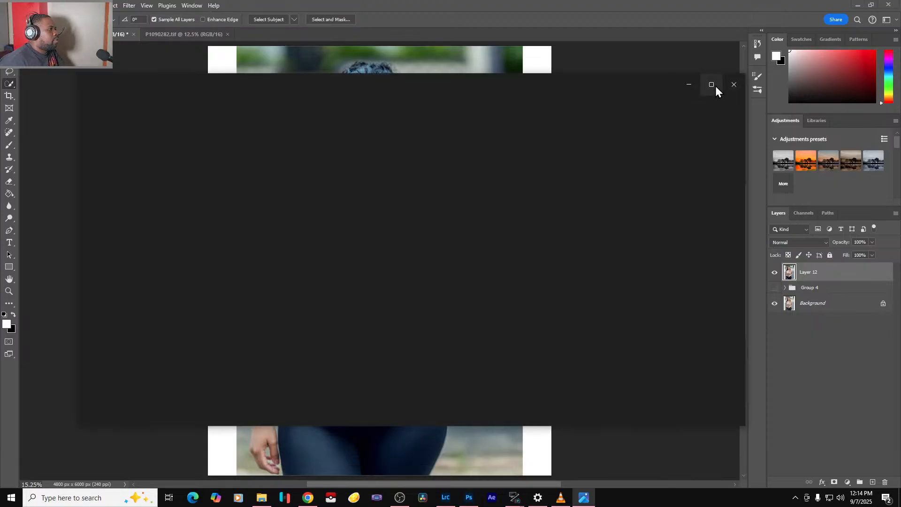
pyautogui.click(712, 85)
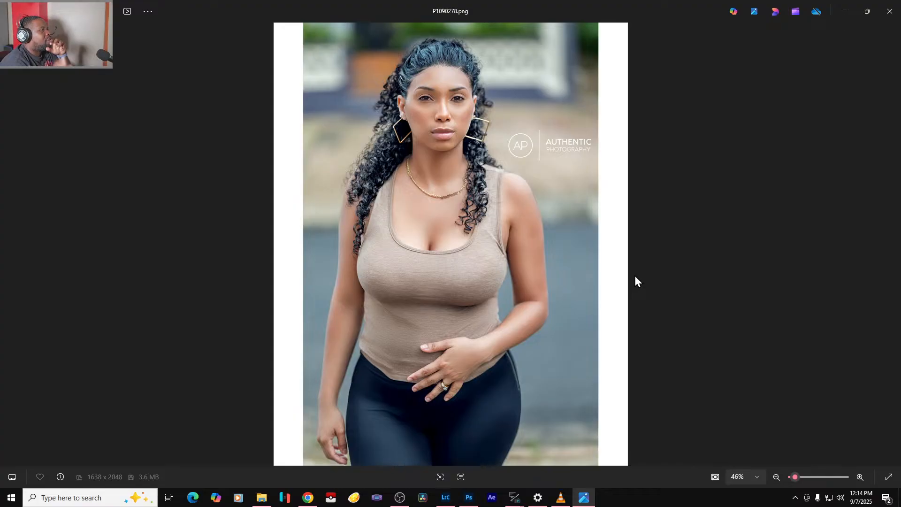
pyautogui.click(890, 11)
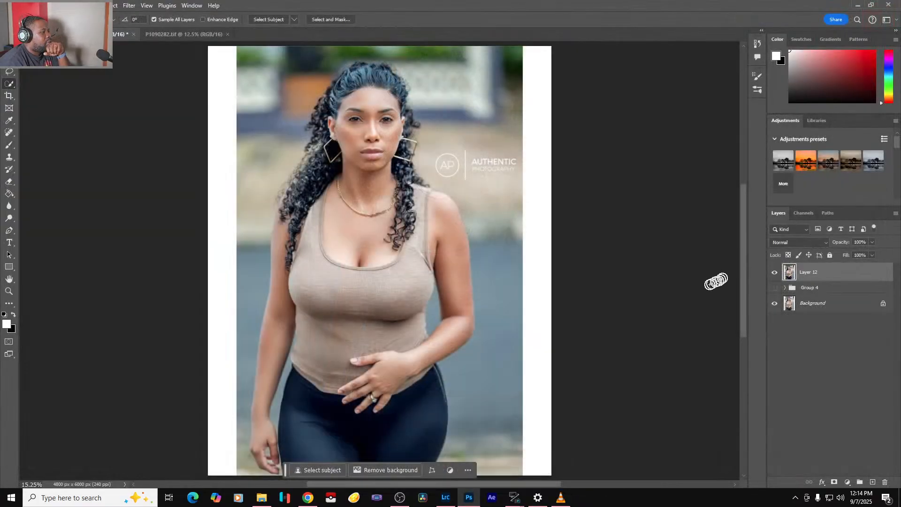